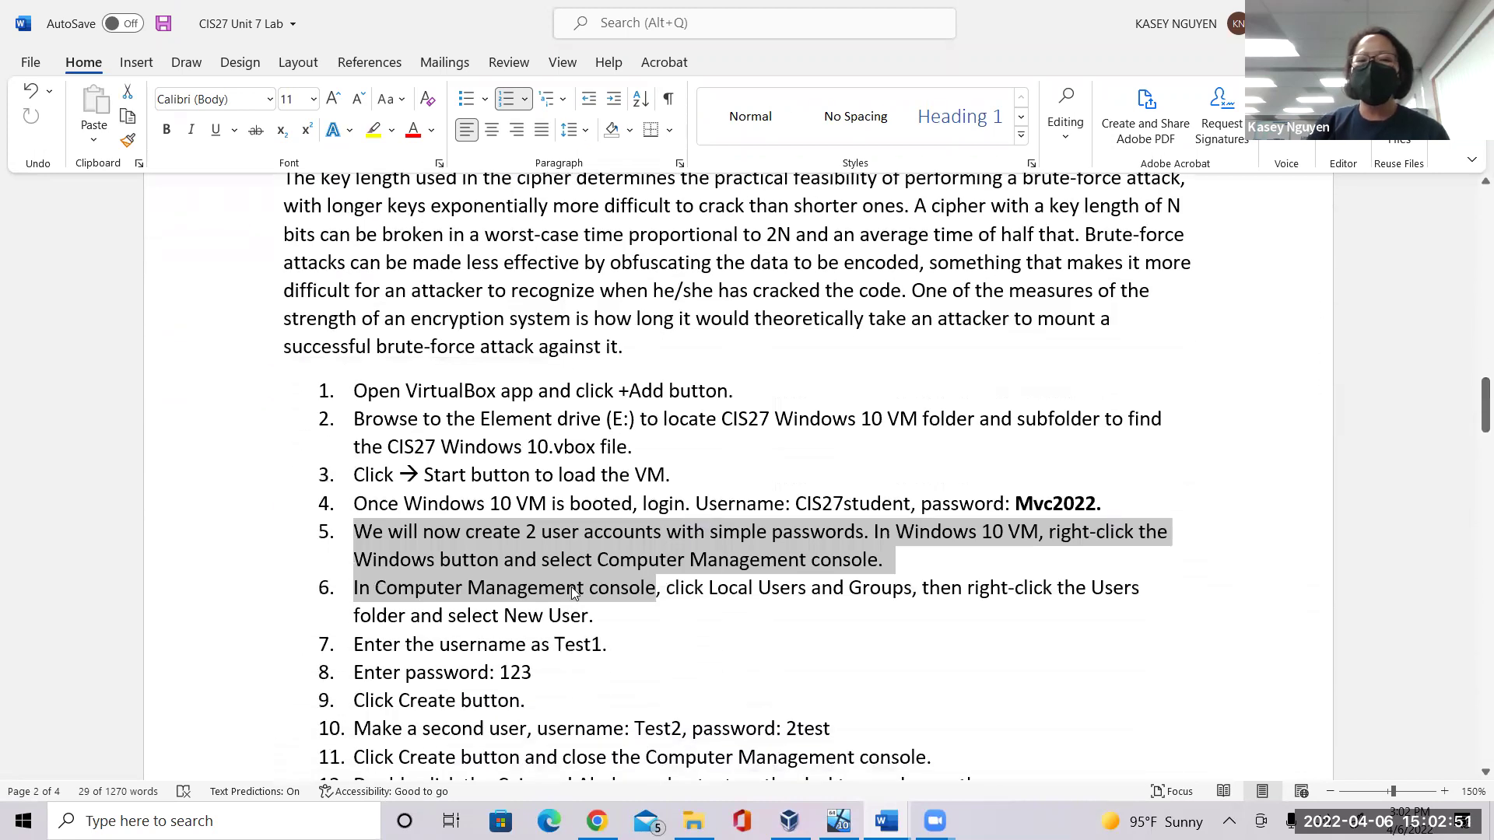
Bring the running CIS27 Windows 10 VM window to the front, over the Word lab steps.
left_click(569, 589)
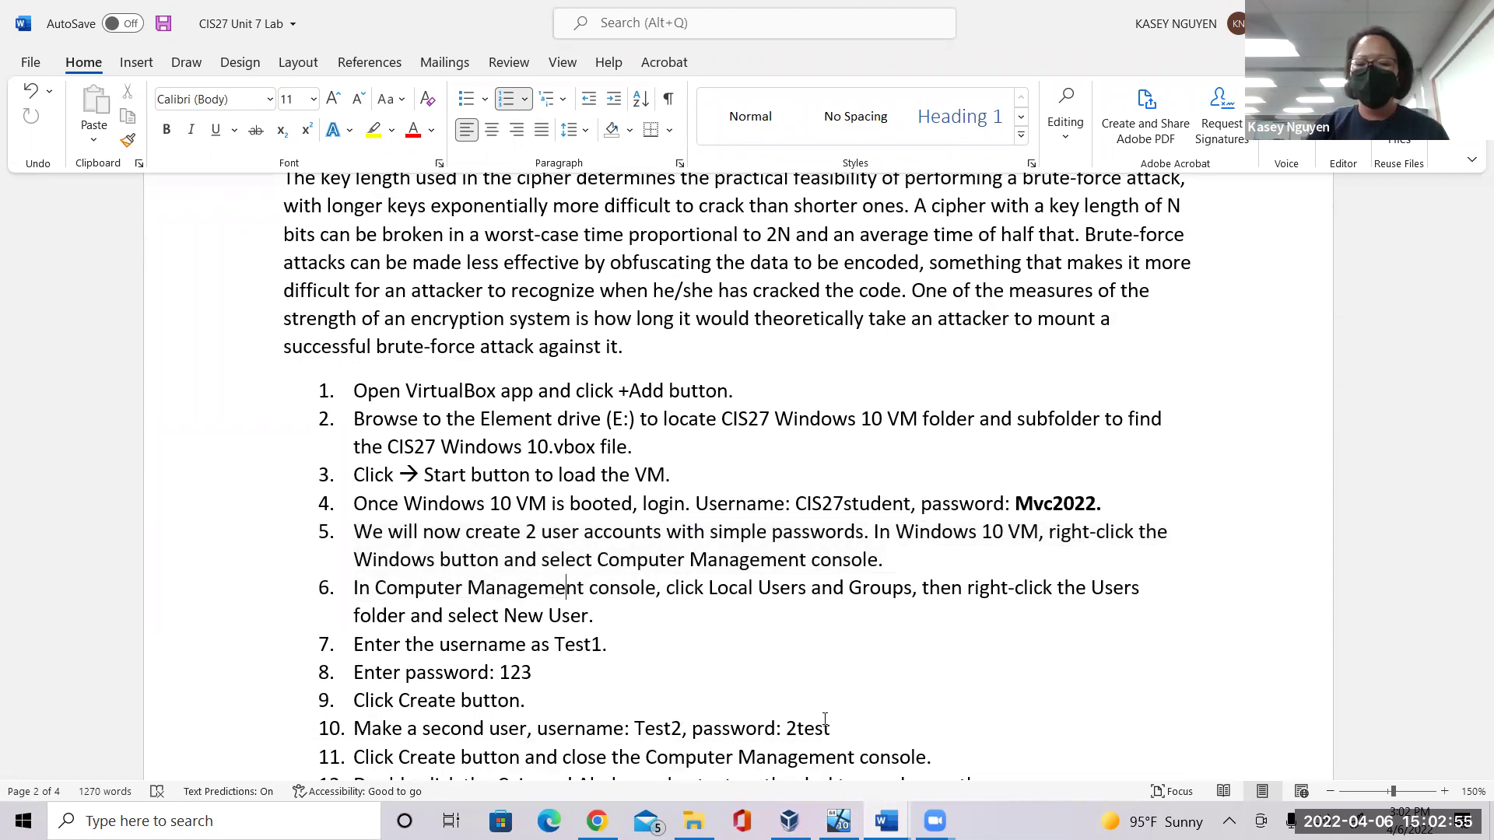
left_click(839, 821)
left_click(964, 591)
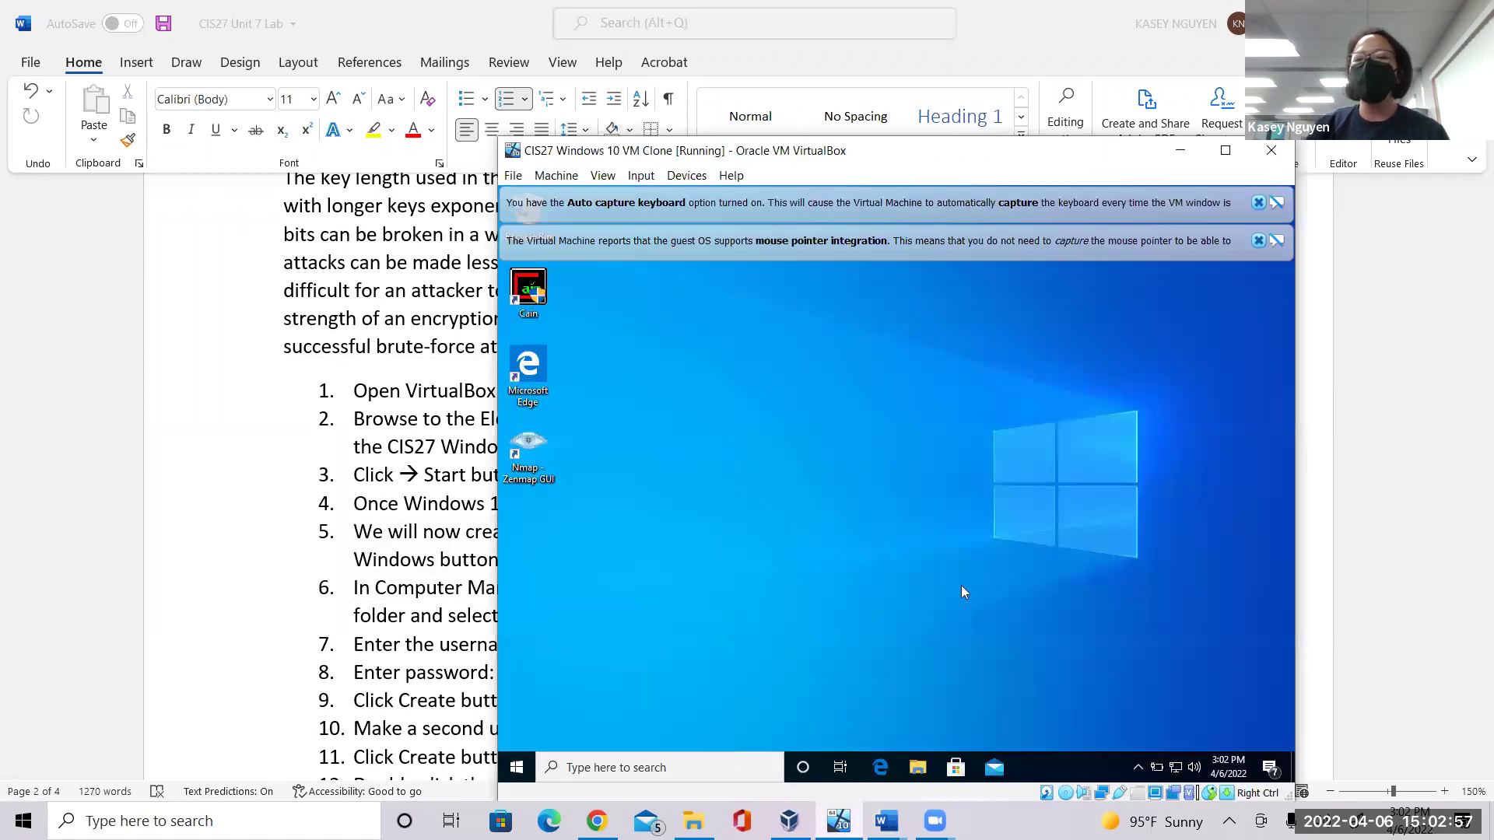
Close the keyboard auto-capture and mouse integration notices, and maximize the VM window.
left_click(1258, 203)
left_click(1258, 203)
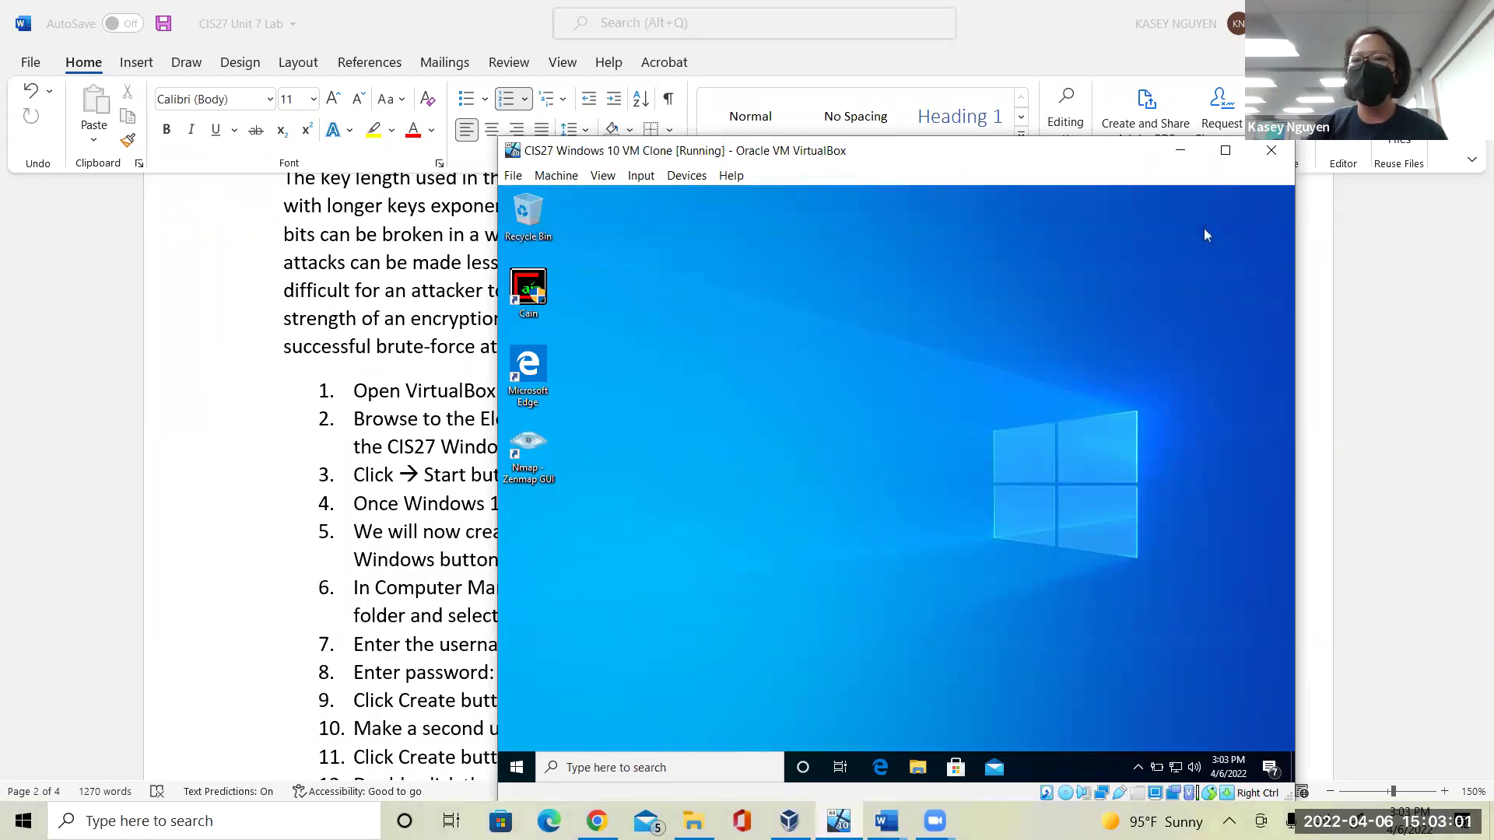
left_click(1226, 150)
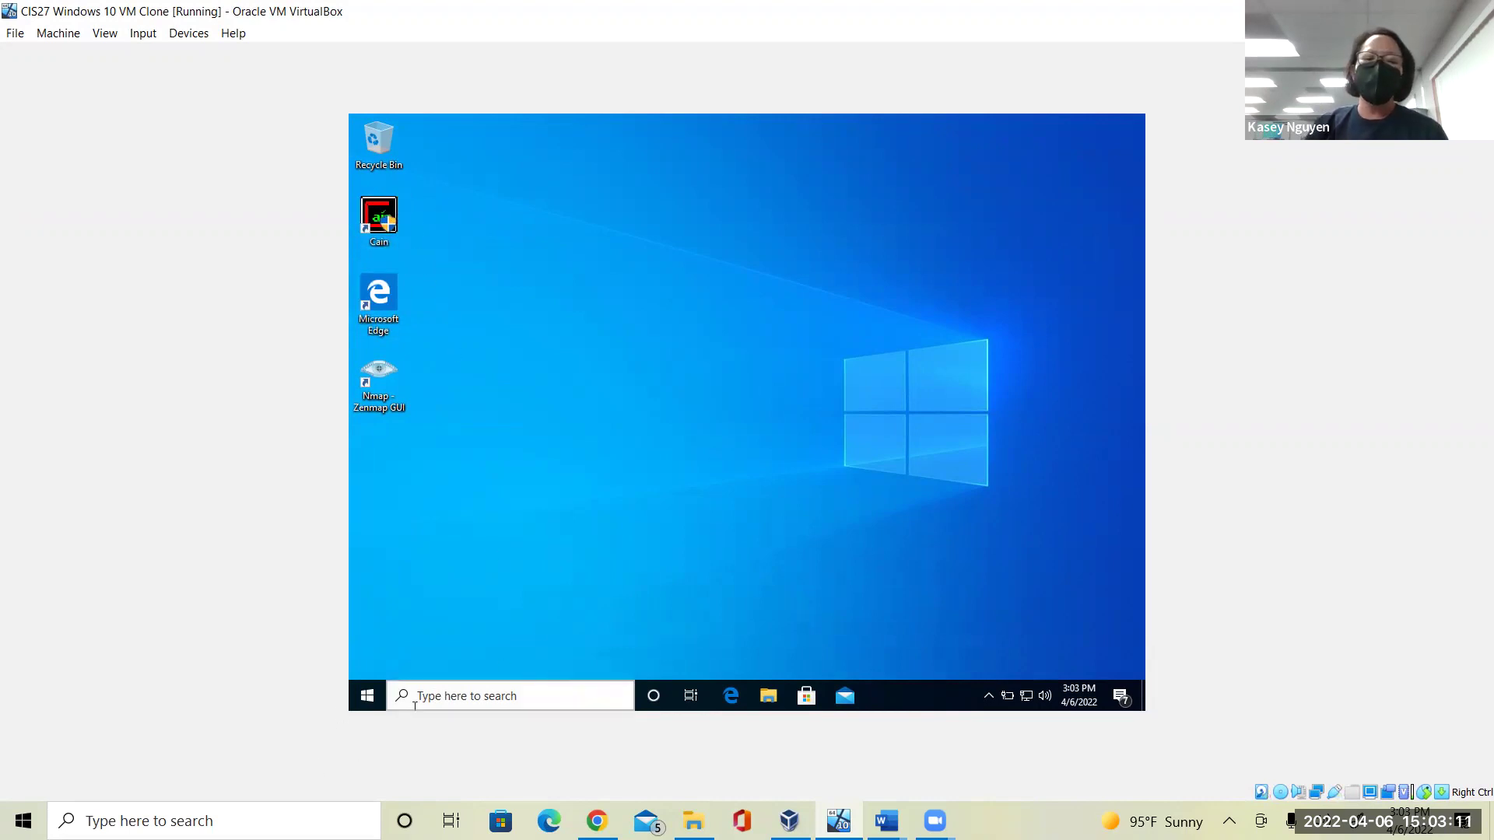
Launch Computer Management from the guest Start button's power-user menu.
right_click(366, 701)
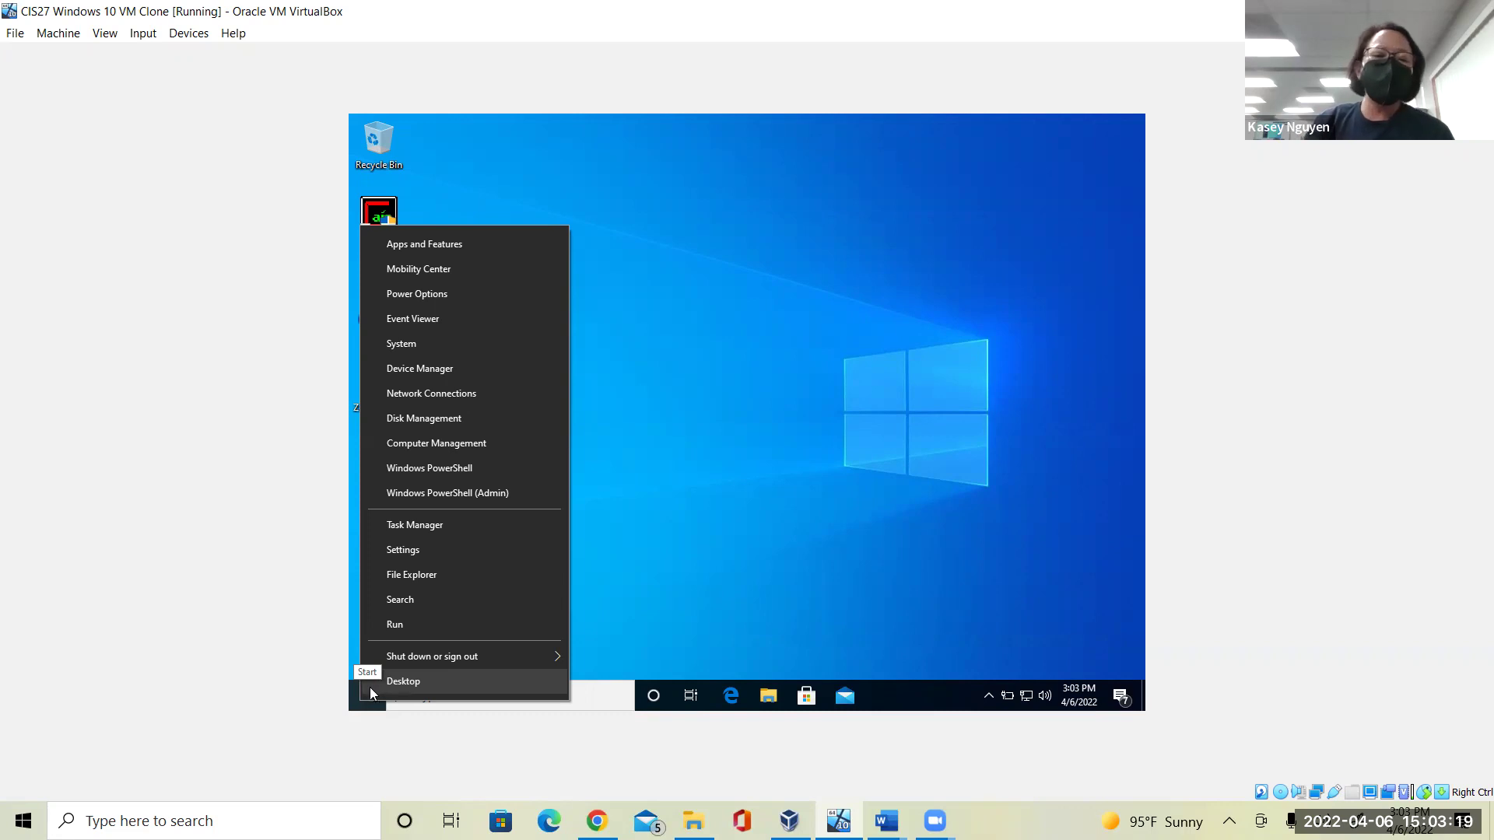
left_click(432, 446)
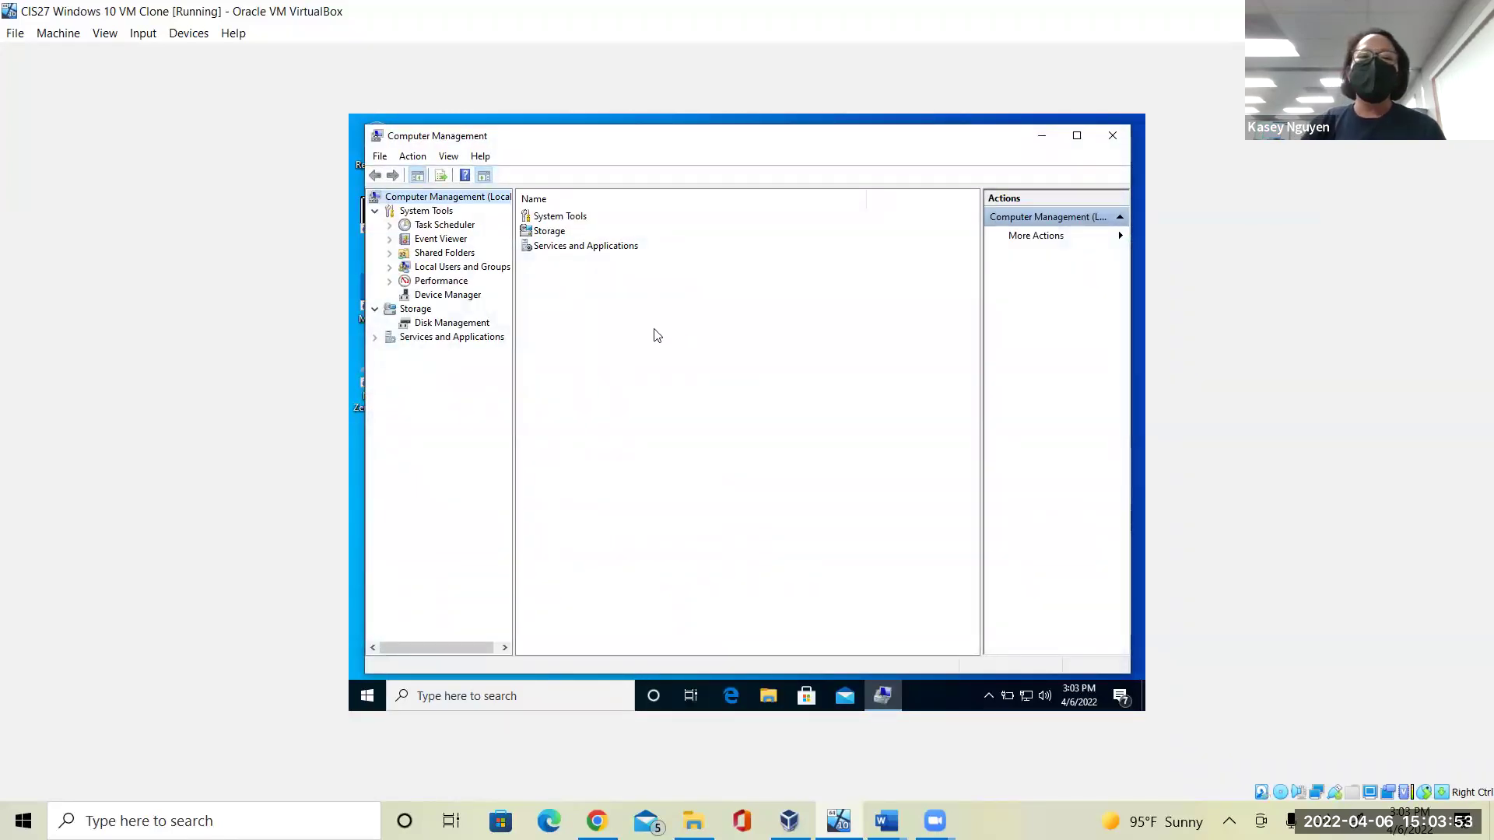
Start a New User from Local Users and Groups > Users, then return to the Word lab steps.
left_click(477, 268)
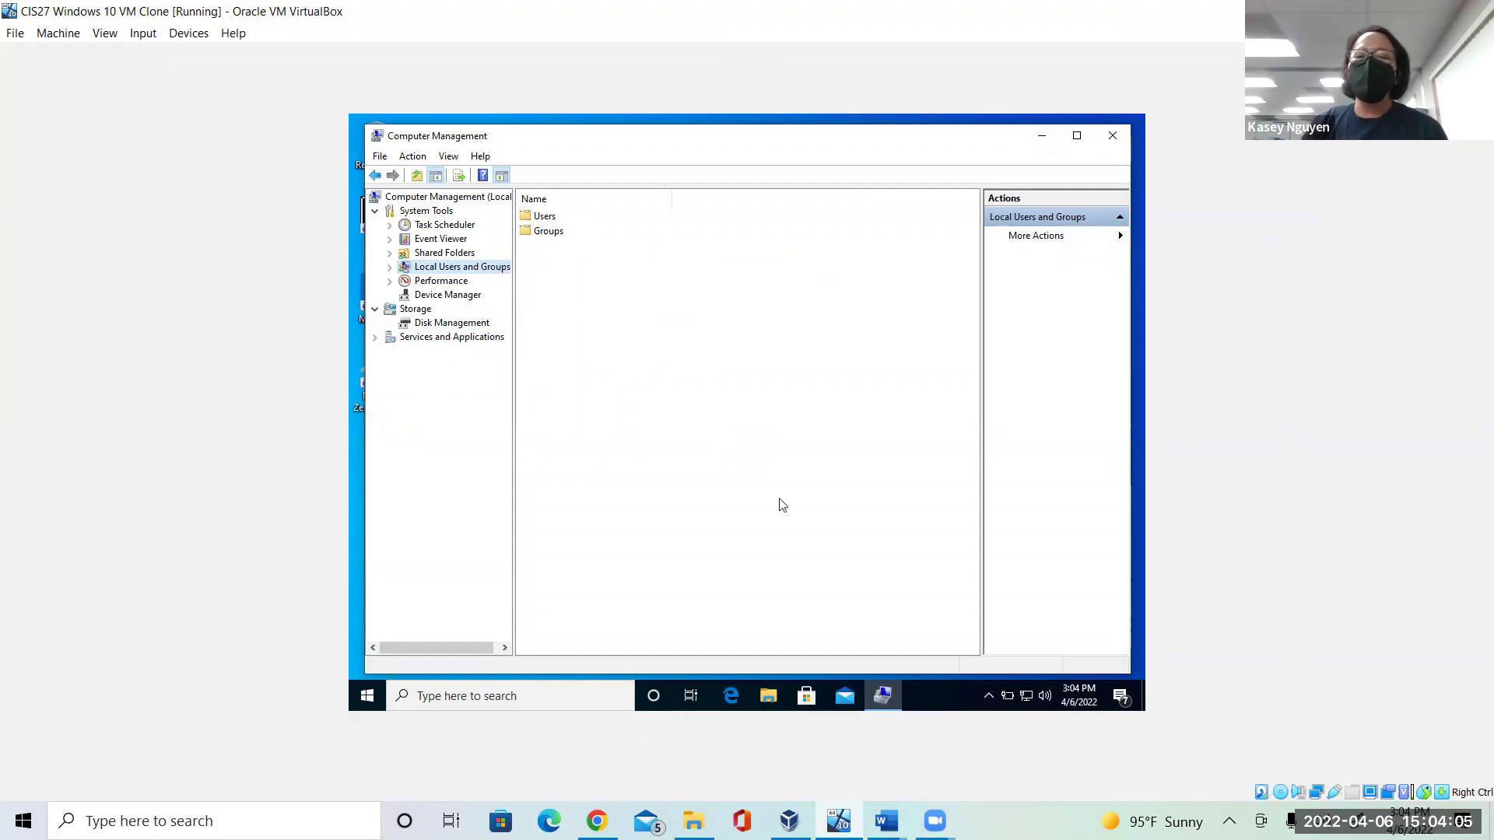
double_click(554, 219)
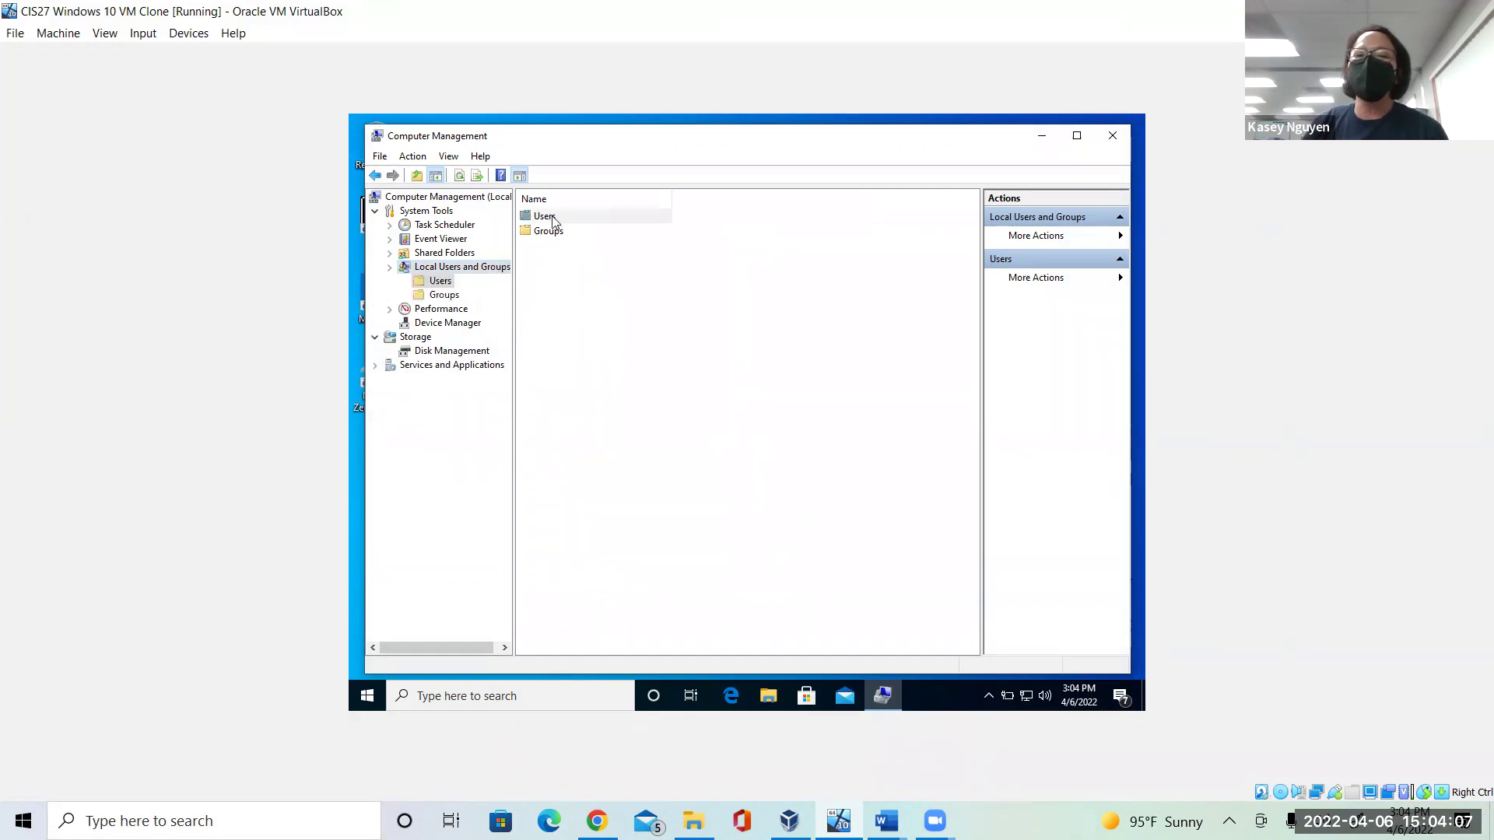
right_click(663, 406)
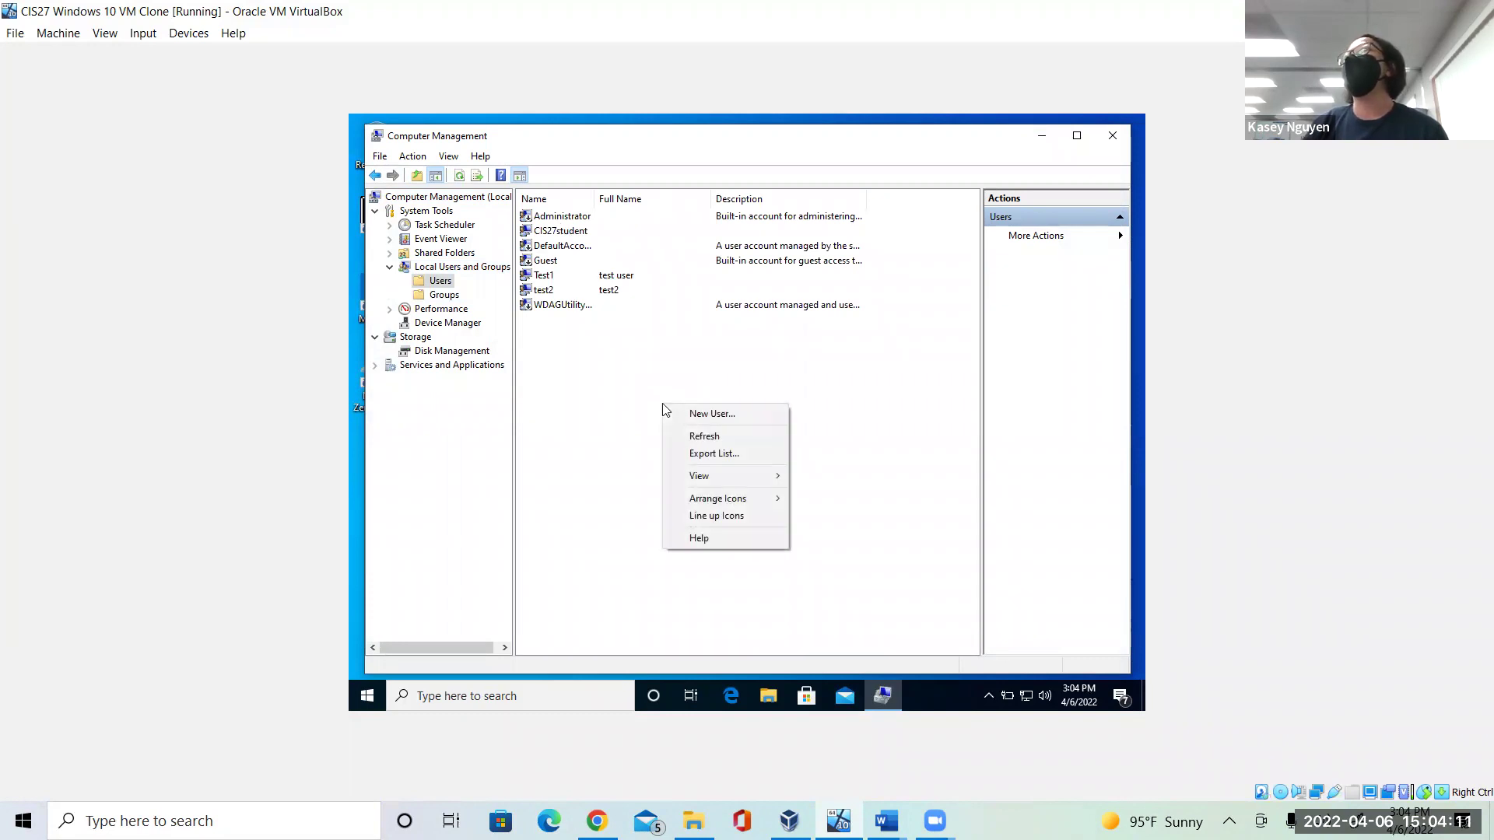
left_click(704, 415)
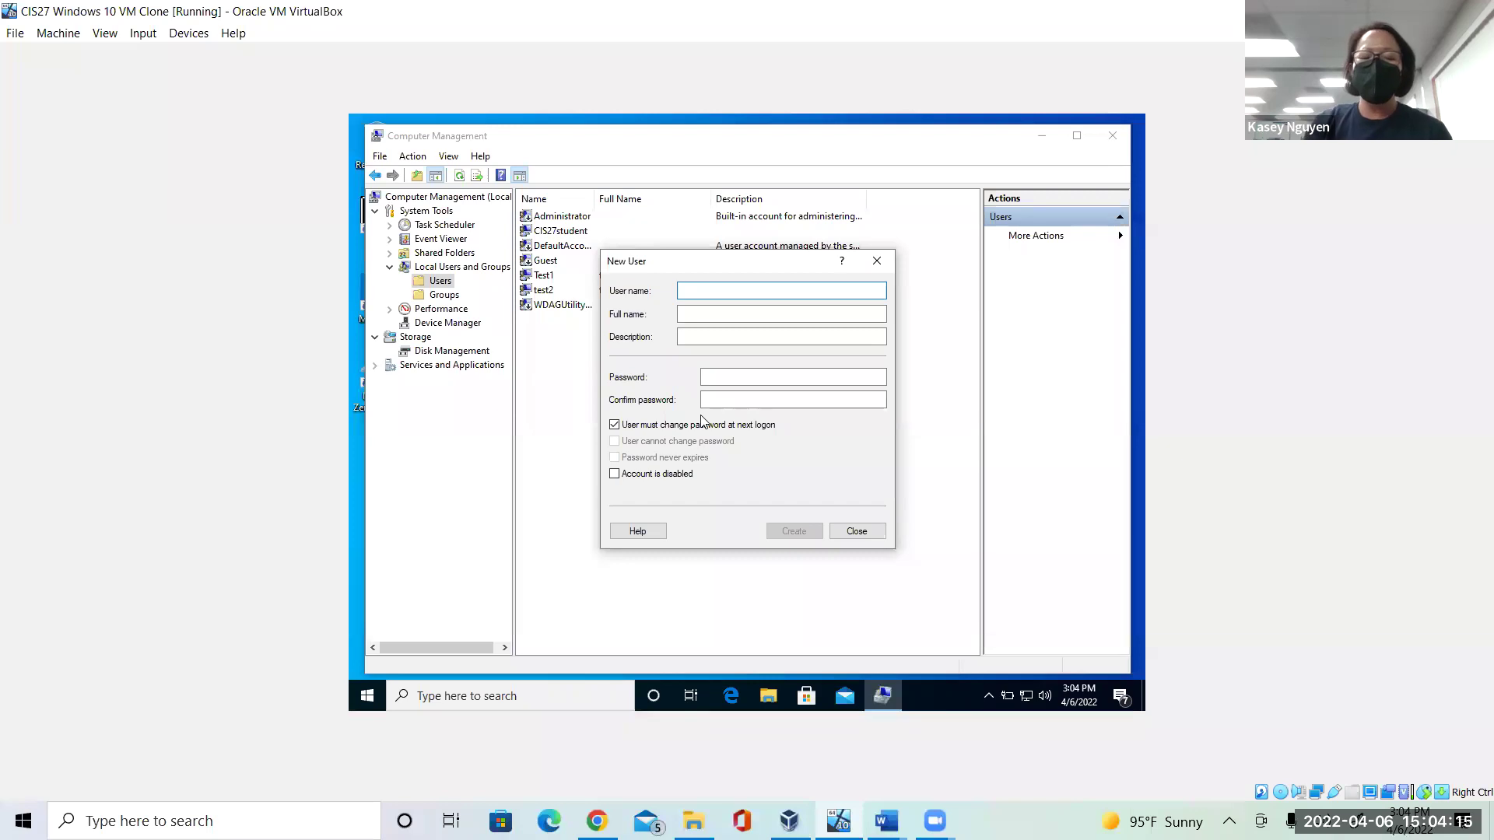
mouse_move(886, 820)
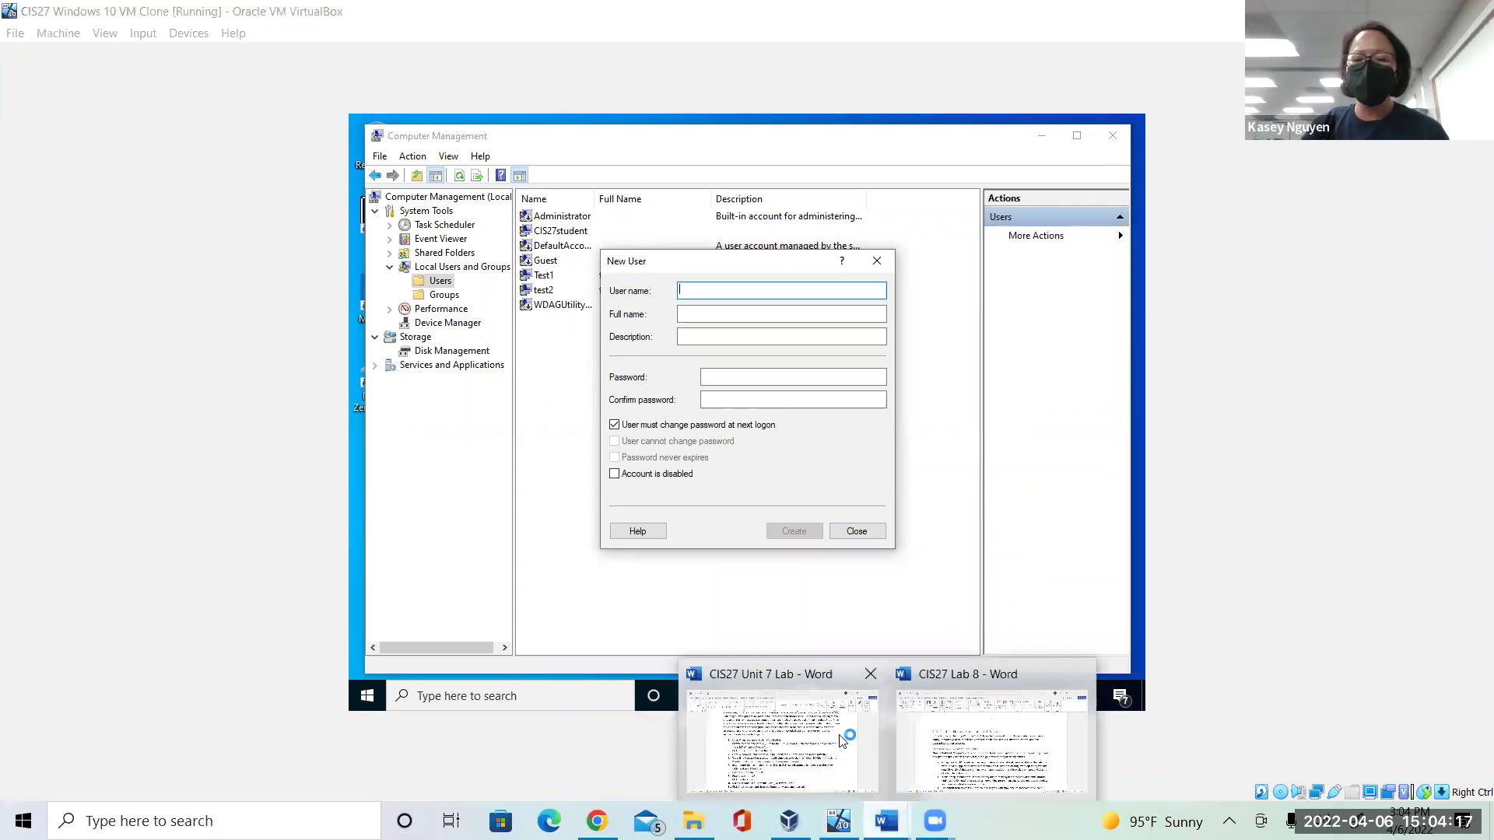
left_click(841, 739)
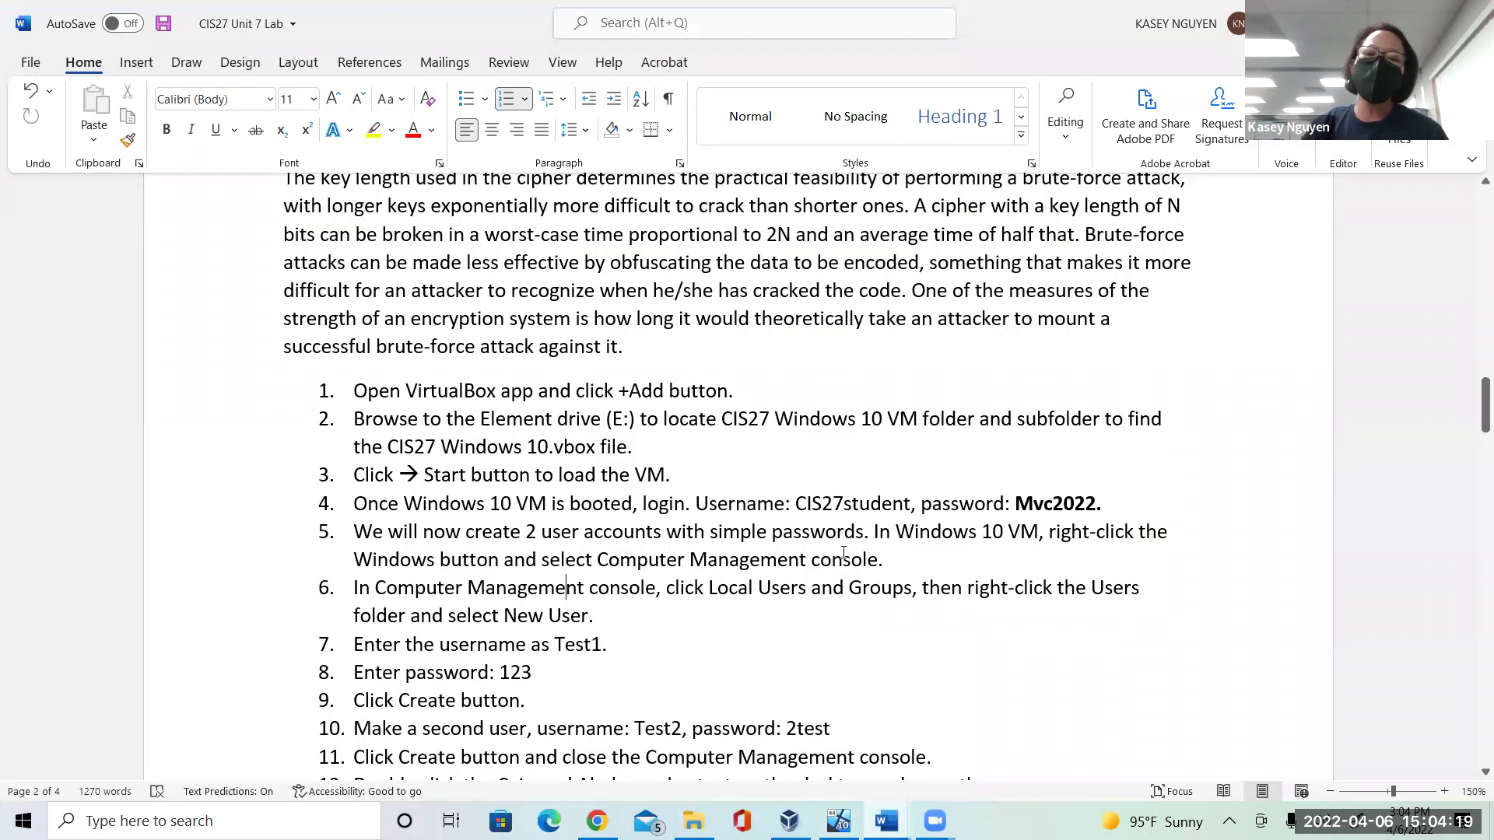
left_click_drag(624, 641, 499, 672)
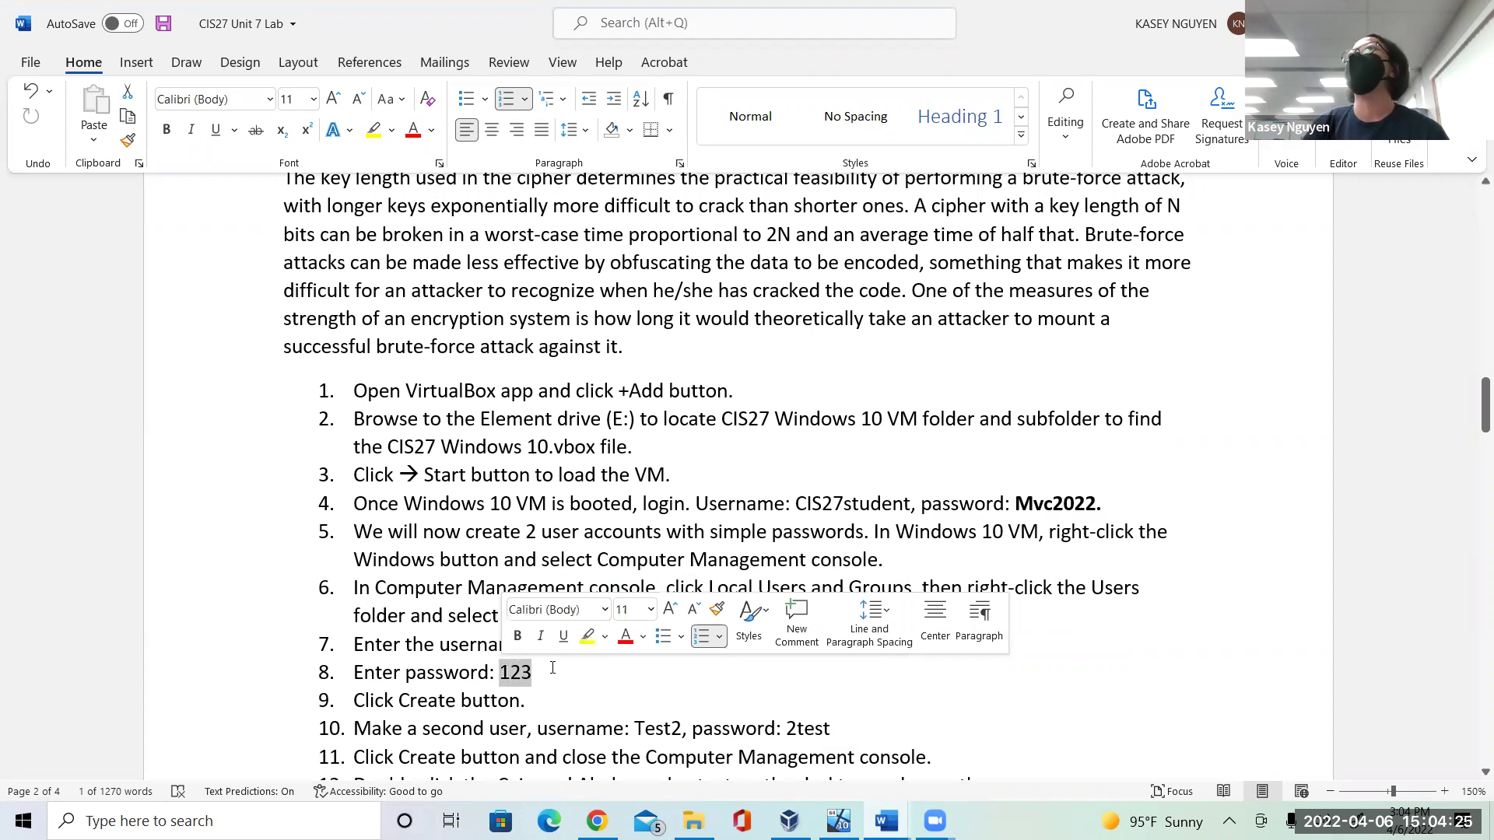
left_click(596, 686)
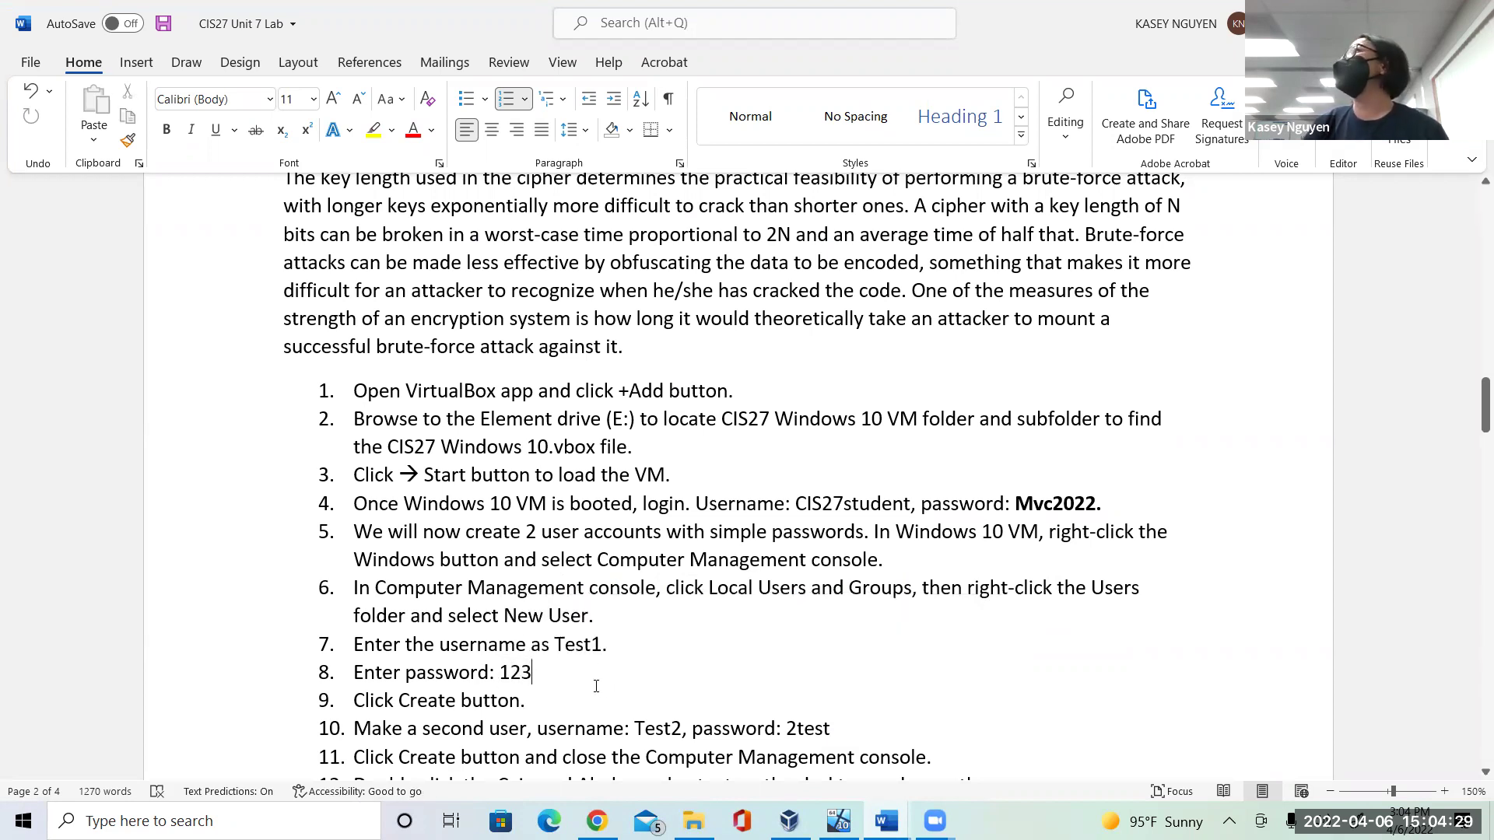
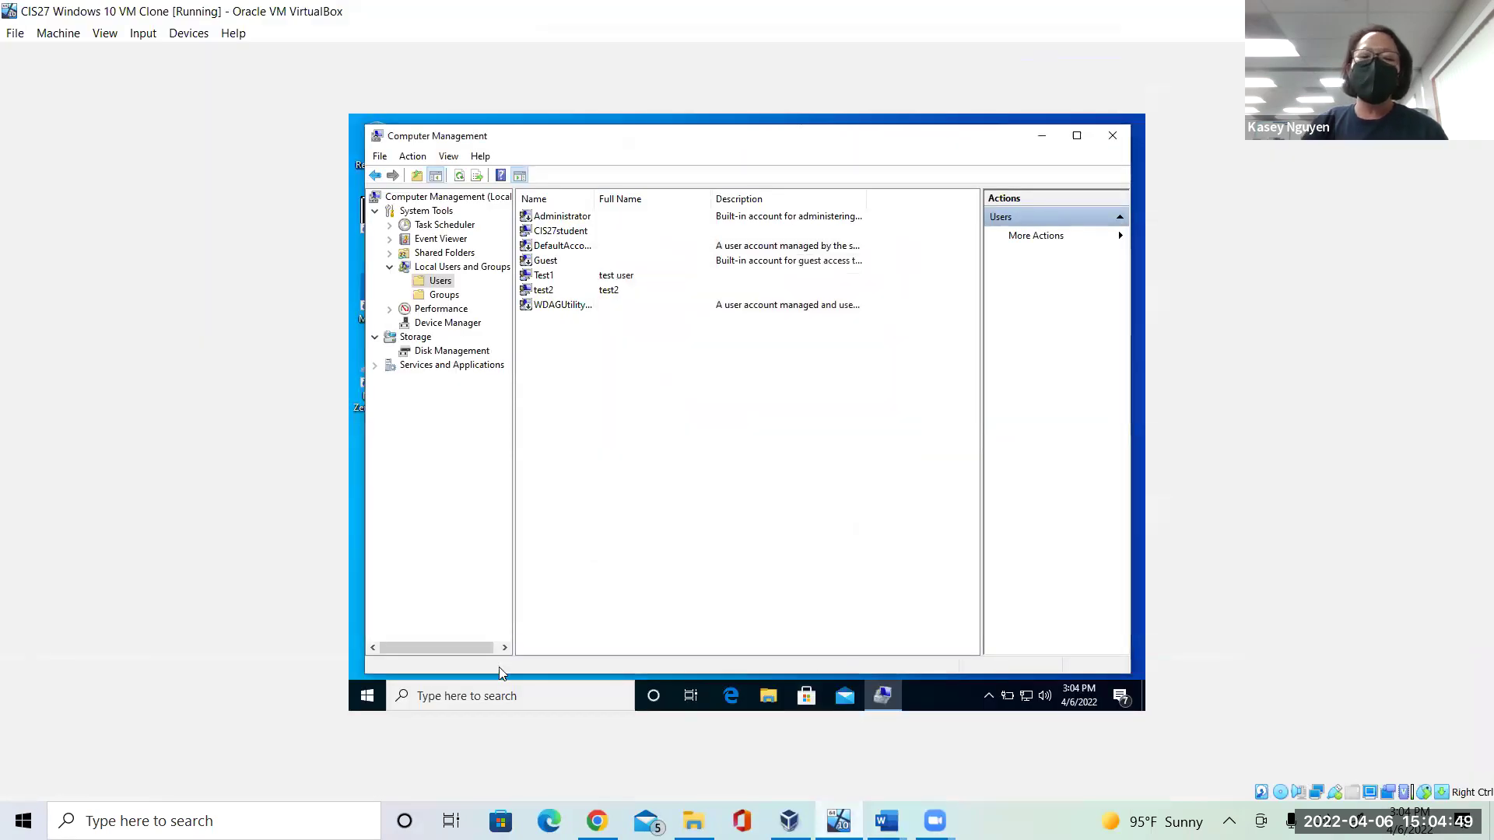
Open Computer Management from the Start button's admin menu and show the Users list under Local Users and Groups.
left_click(368, 694)
right_click(369, 692)
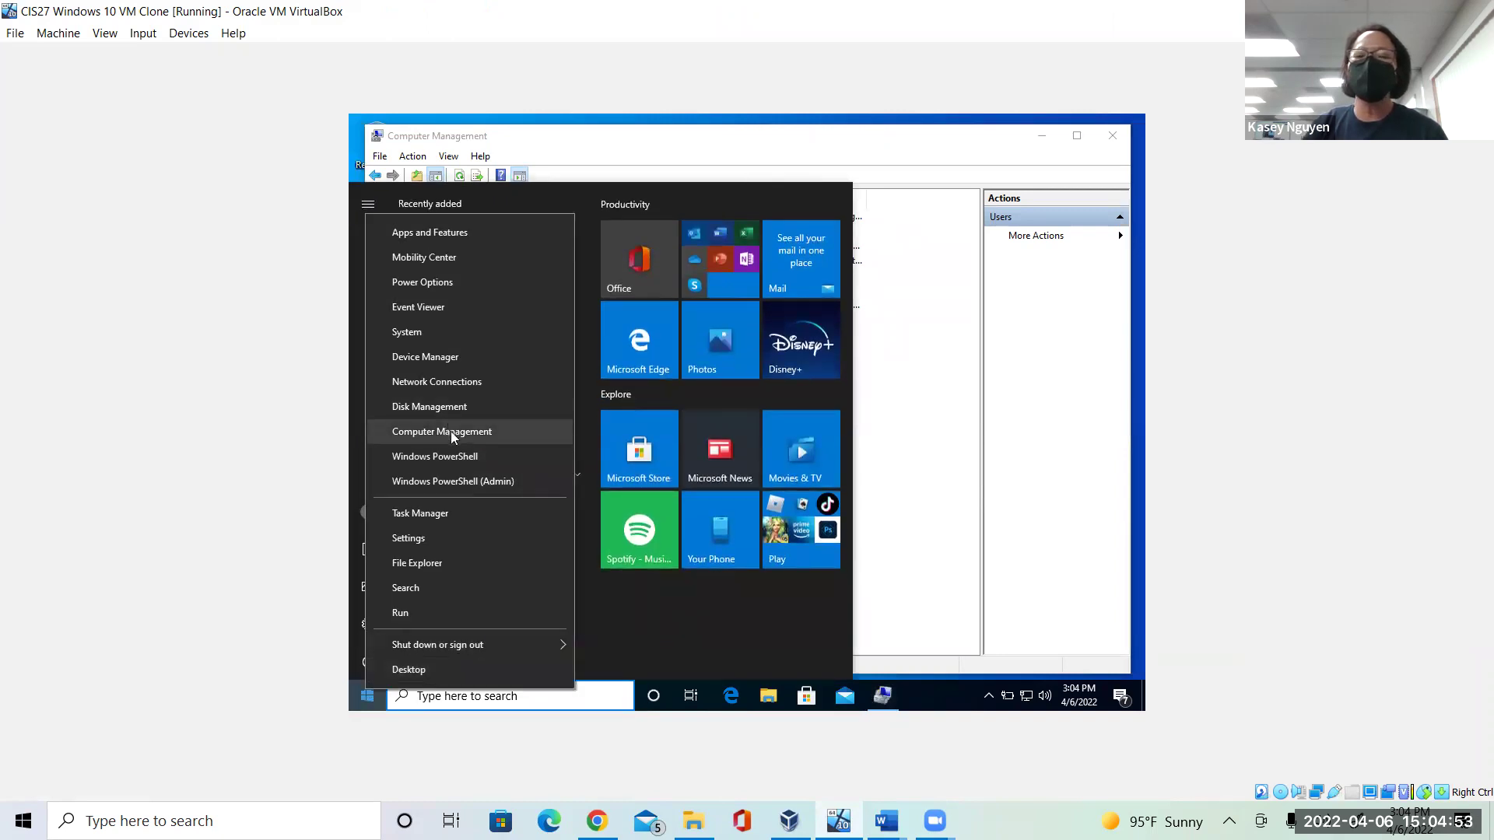
left_click(951, 420)
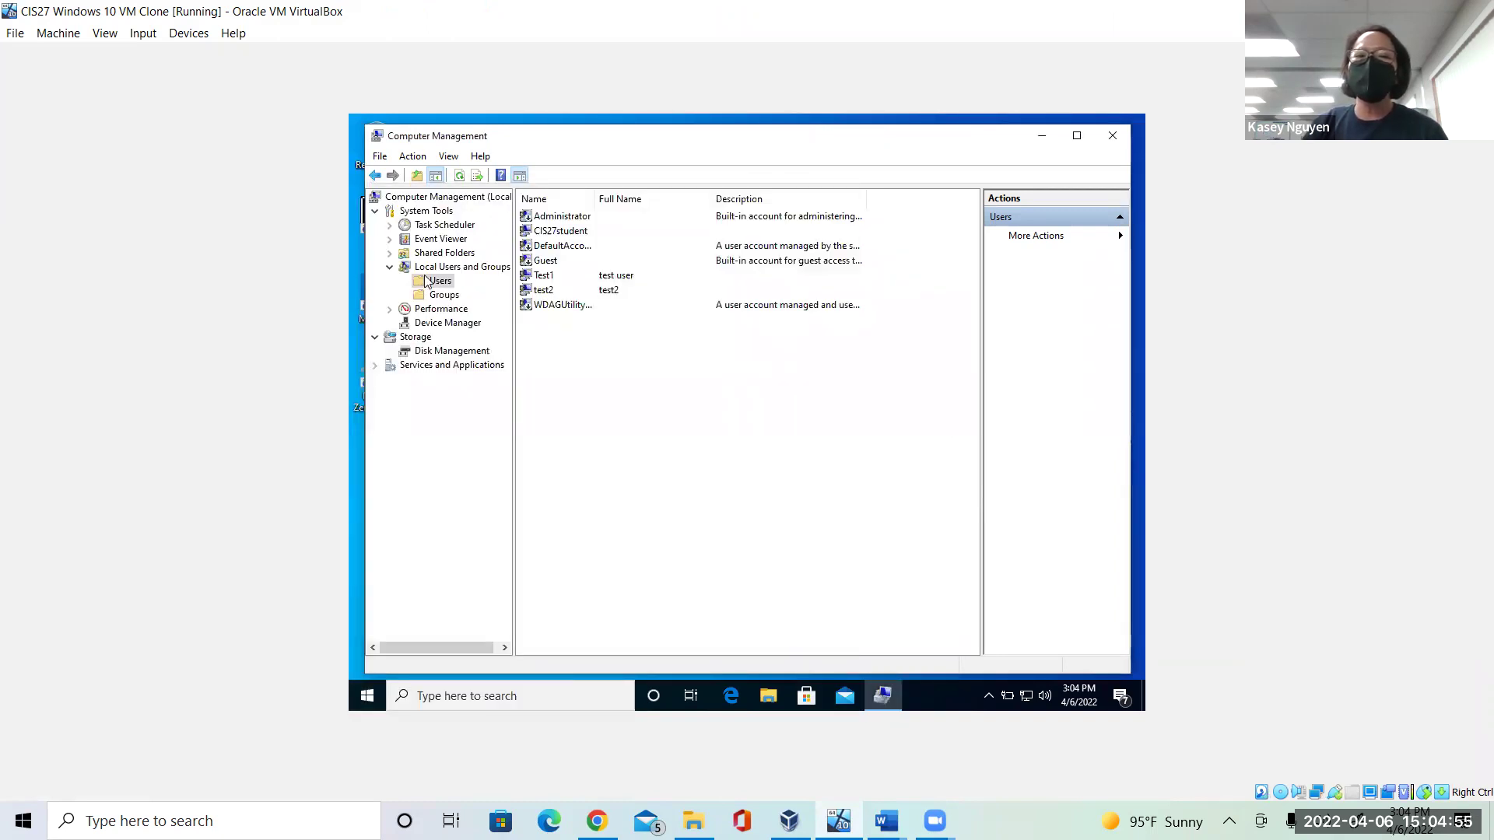
left_click(433, 270)
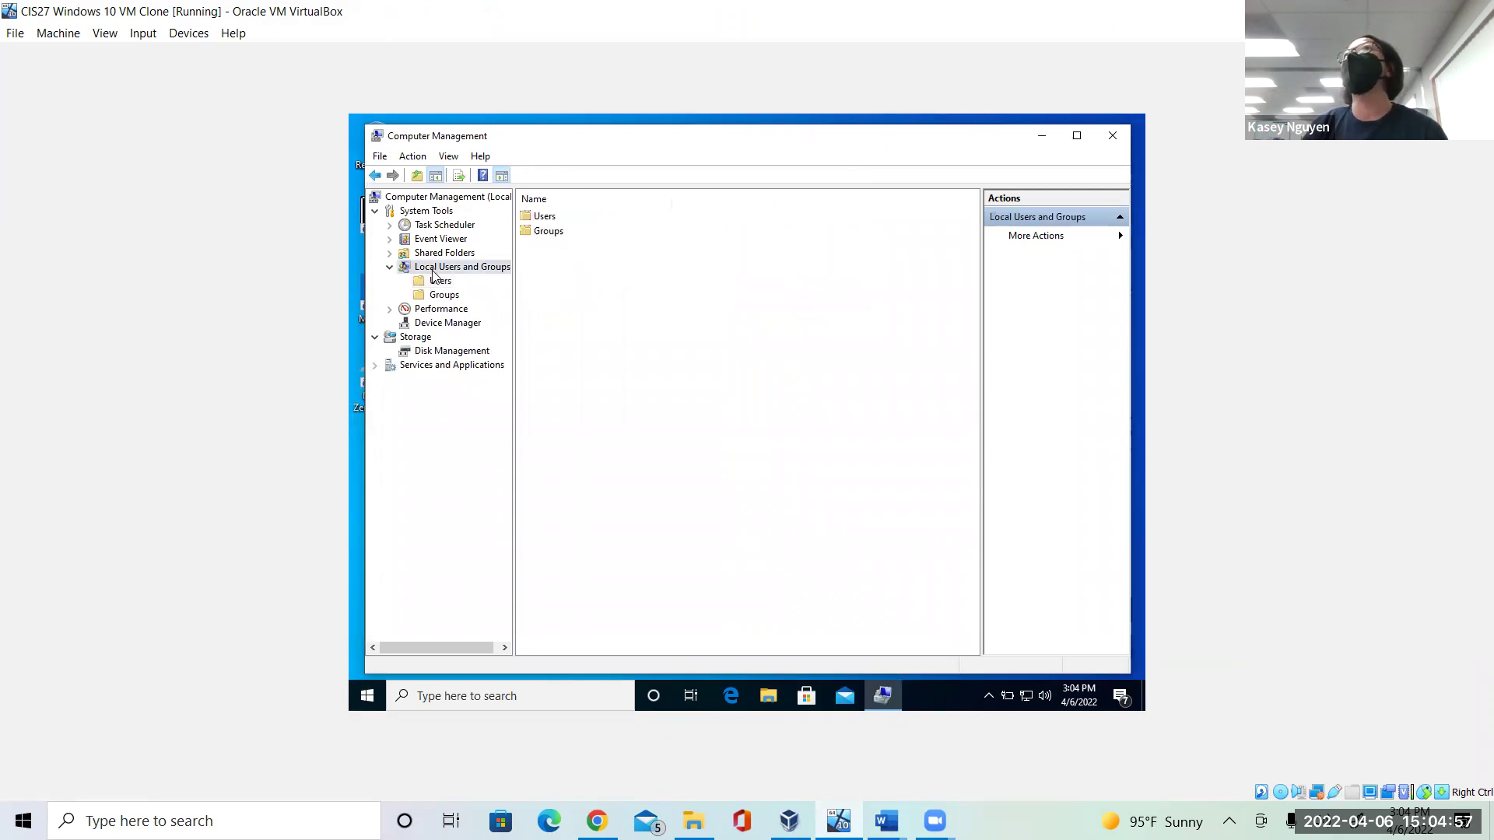
left_click(441, 282)
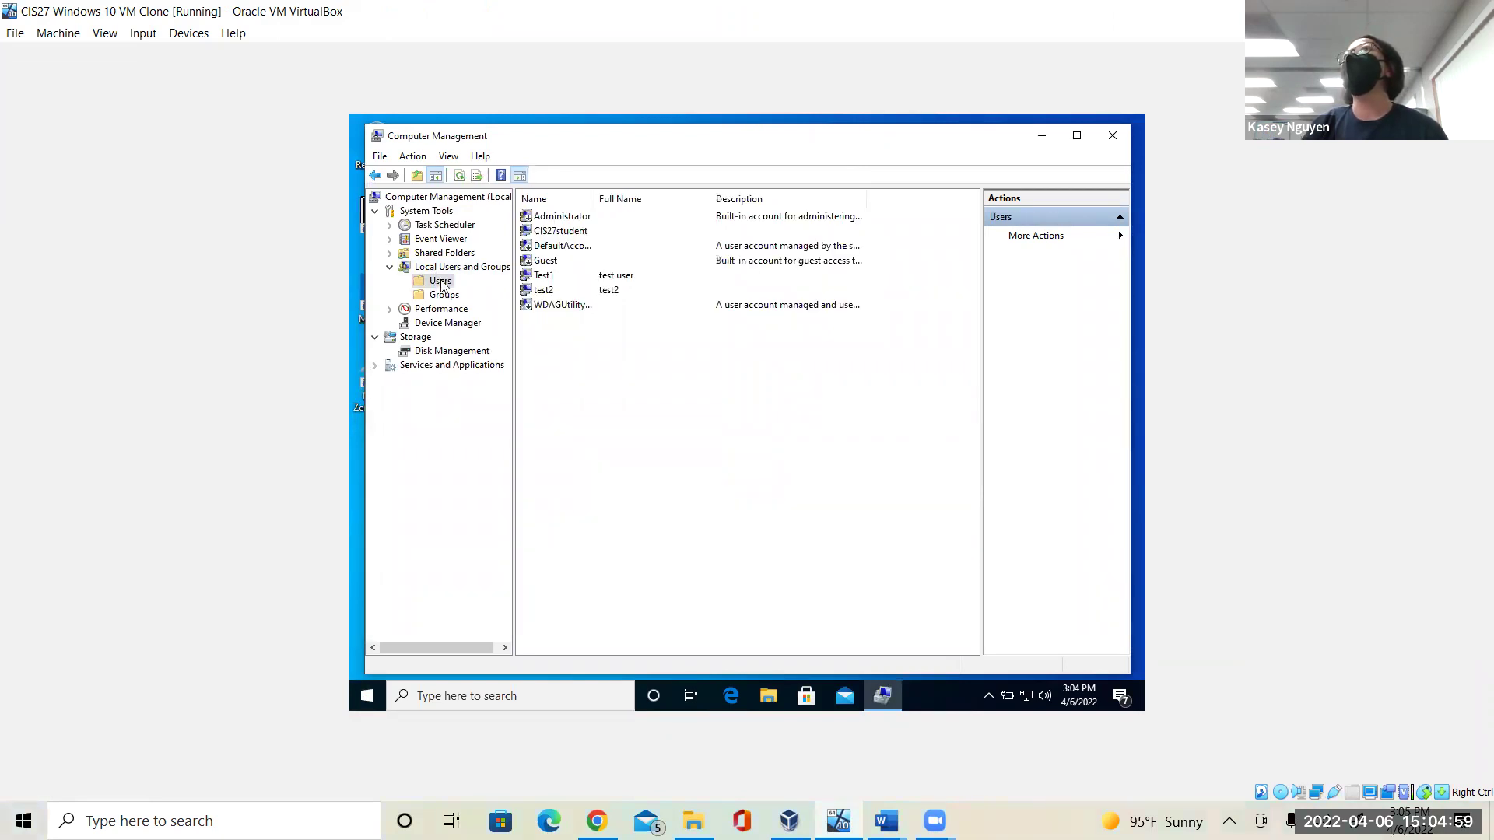
Start a new user named test3, enter and confirm its password, and clear the must-change-password-at-next-logon option.
right_click(644, 397)
left_click(679, 398)
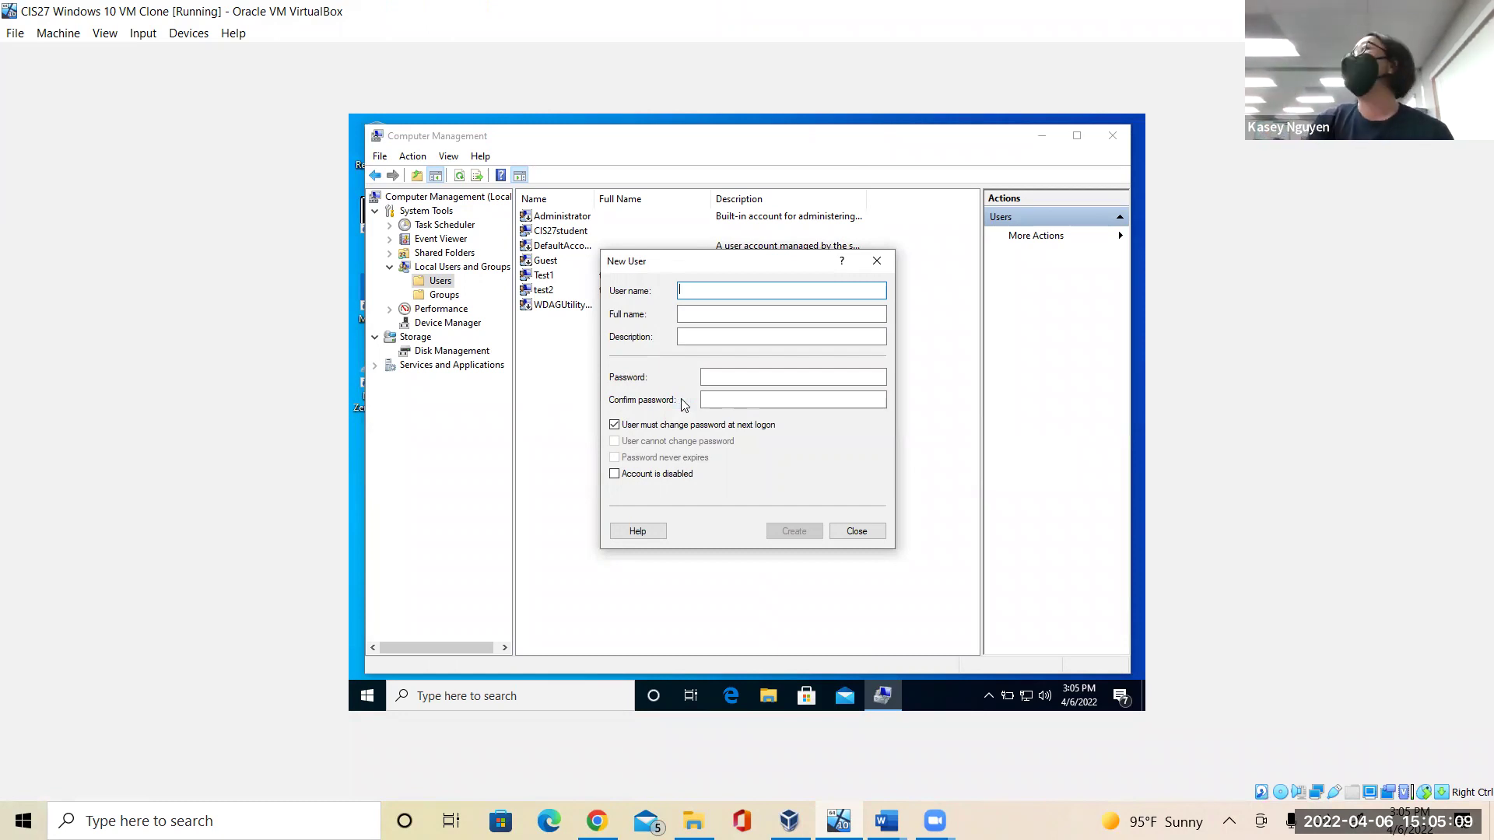
type("te")
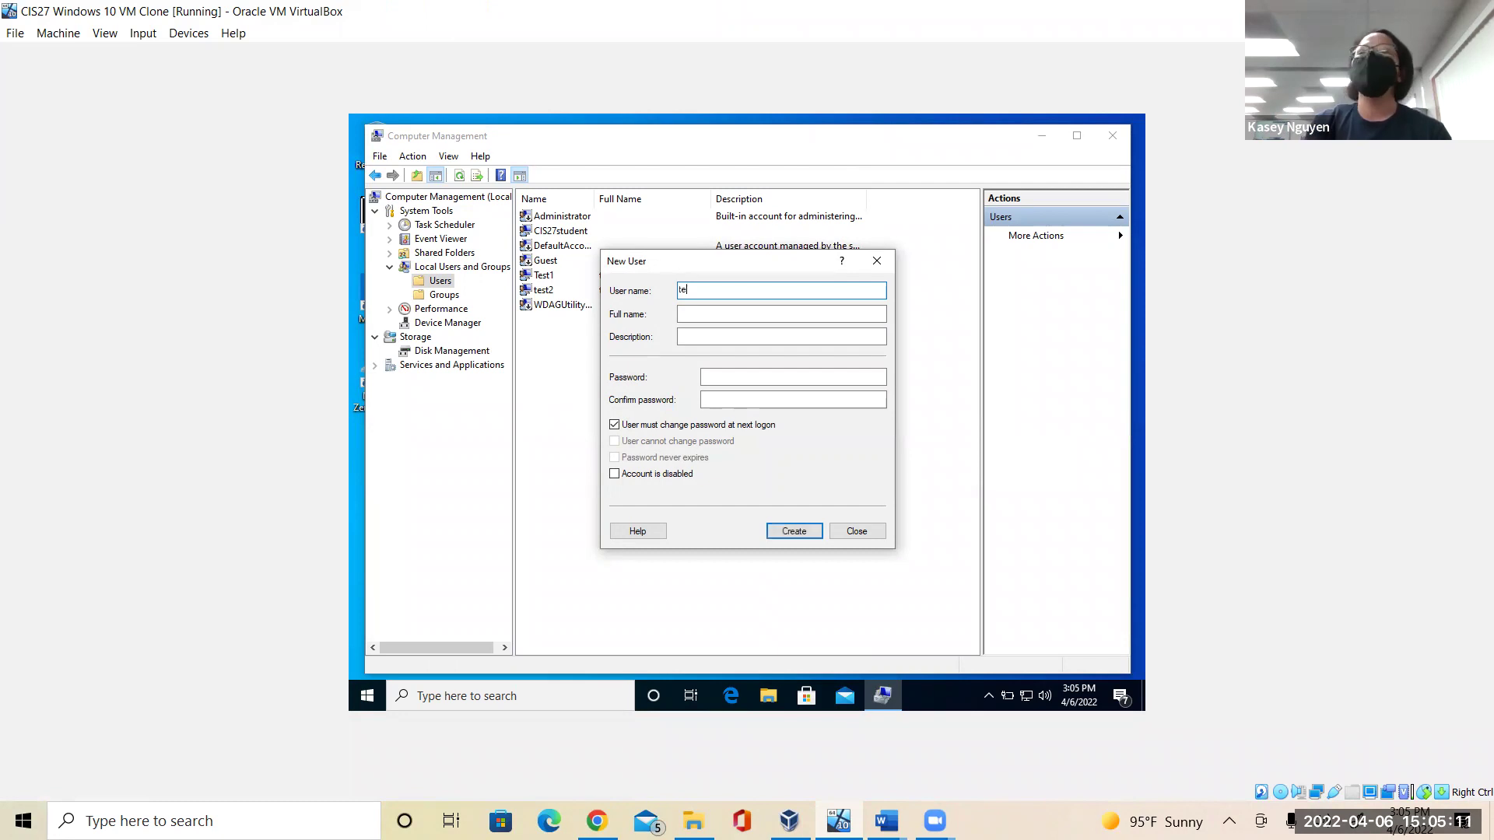
type("st3")
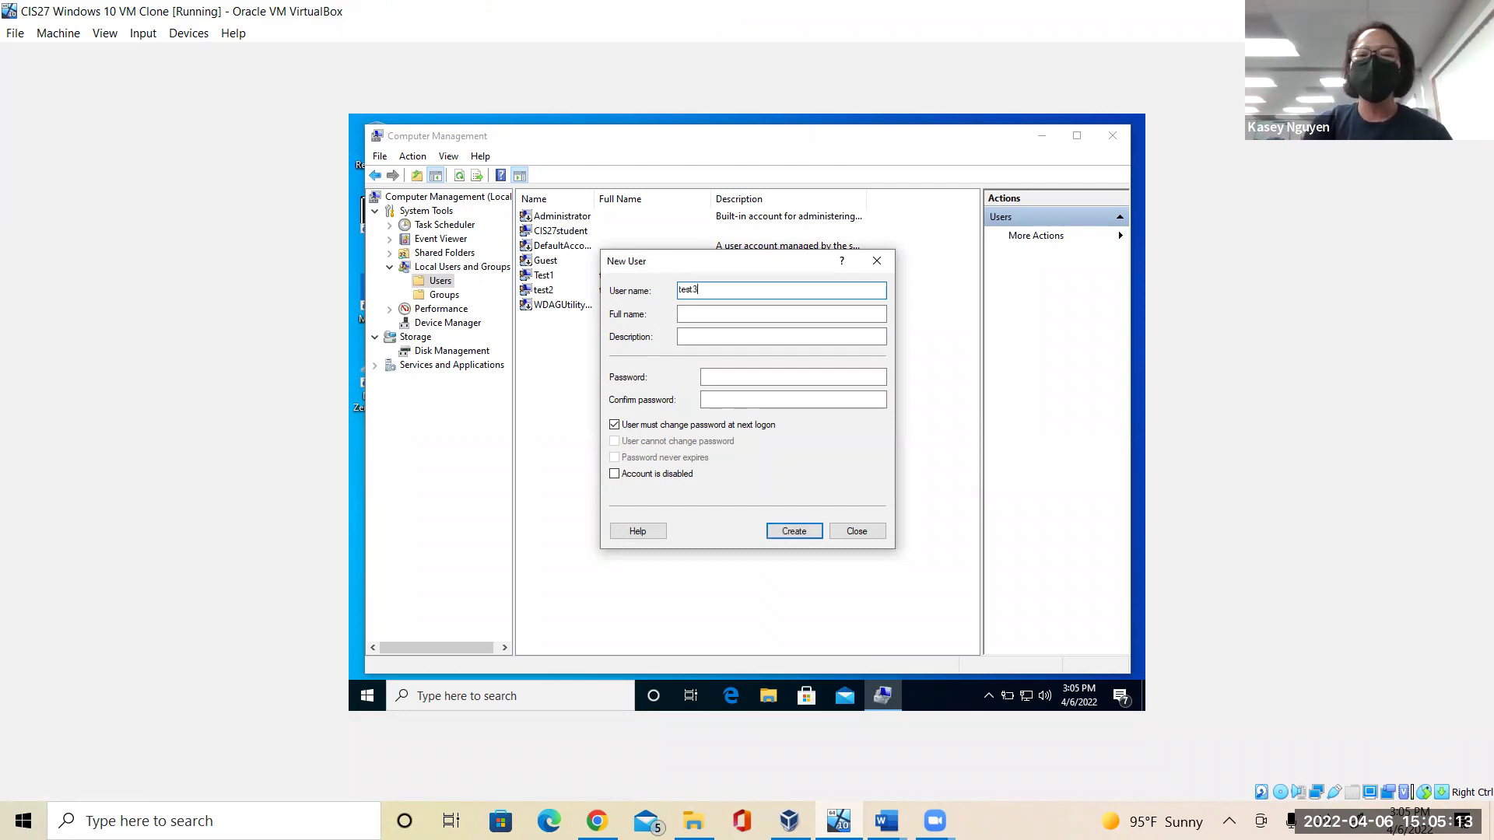
left_click(745, 379)
left_click(745, 379)
type("123")
left_click(741, 400)
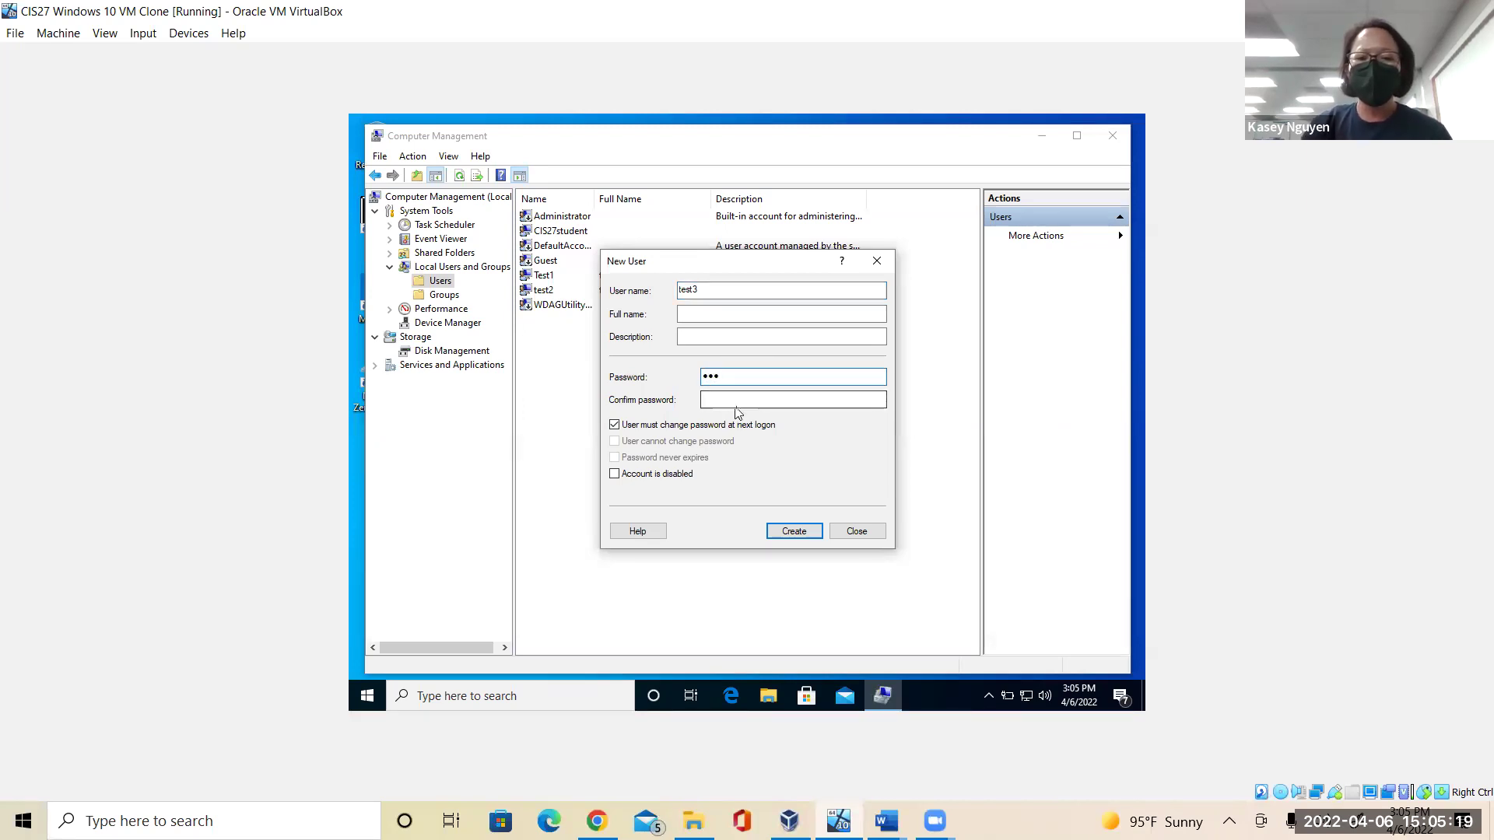
type("123")
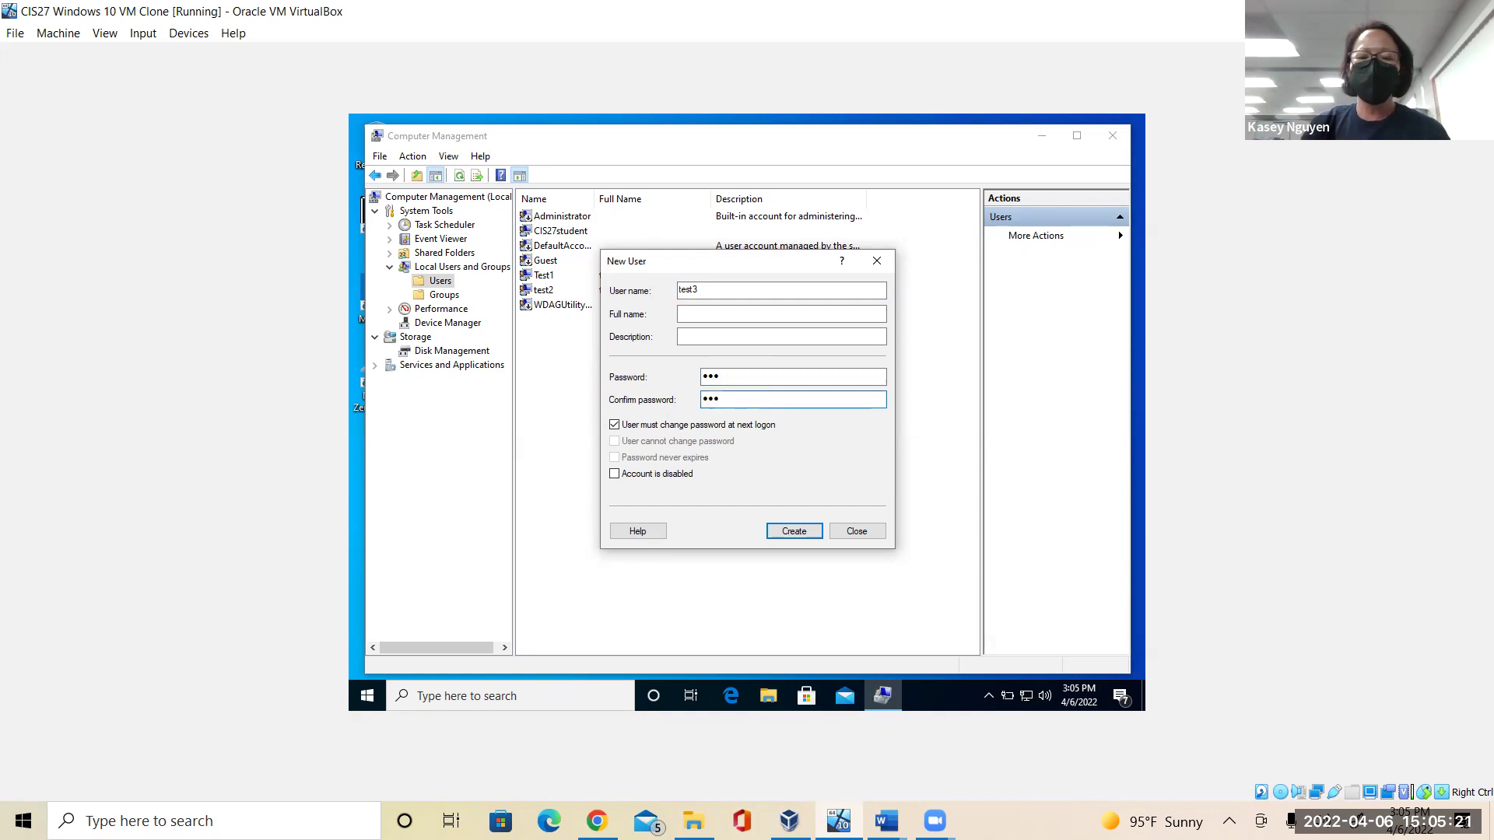
left_click(615, 426)
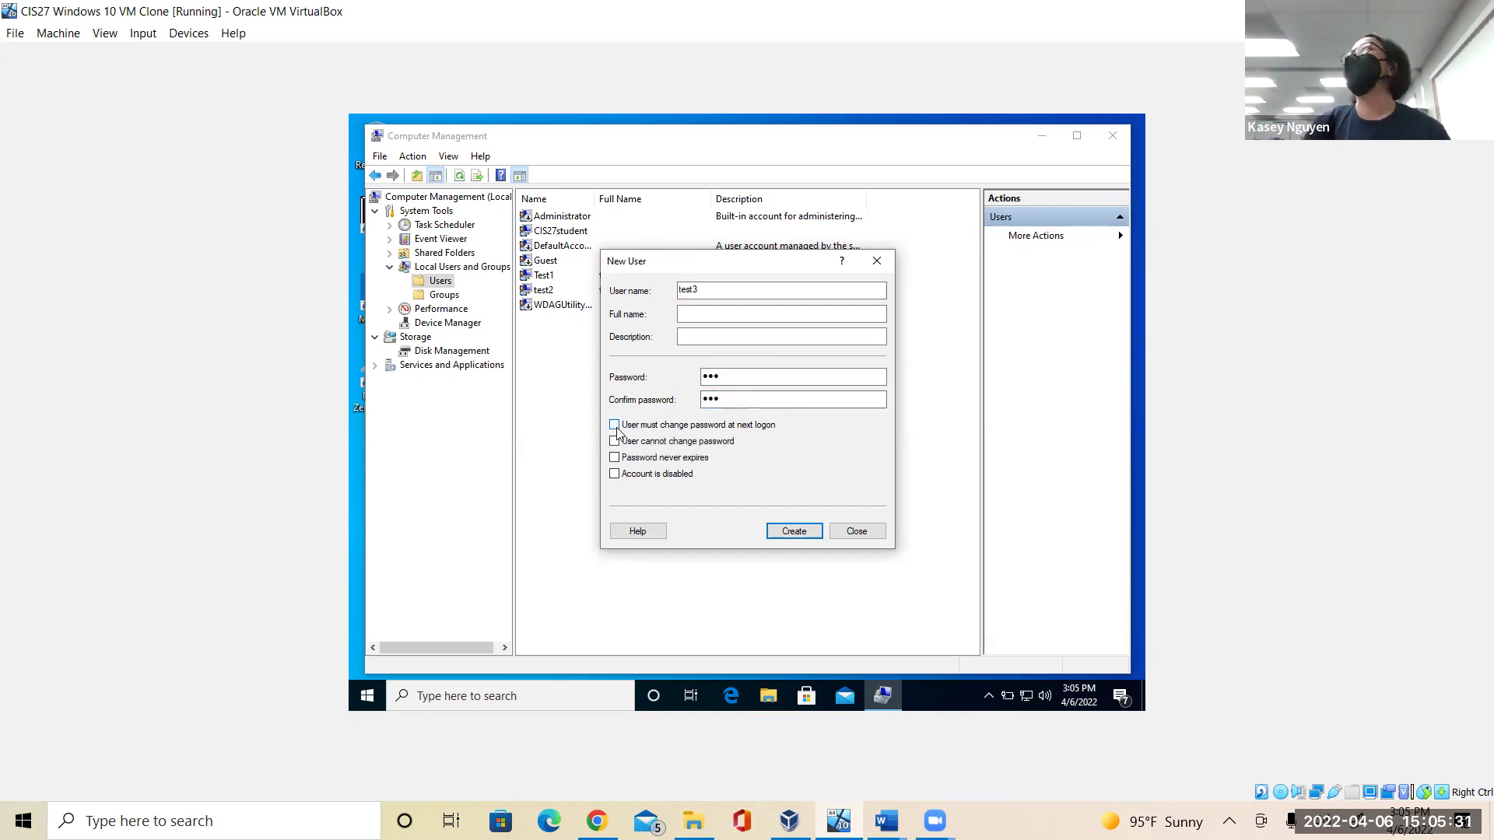
Create the test3 account, then add test4 with a confirmed password and close the New User dialog.
left_click(794, 532)
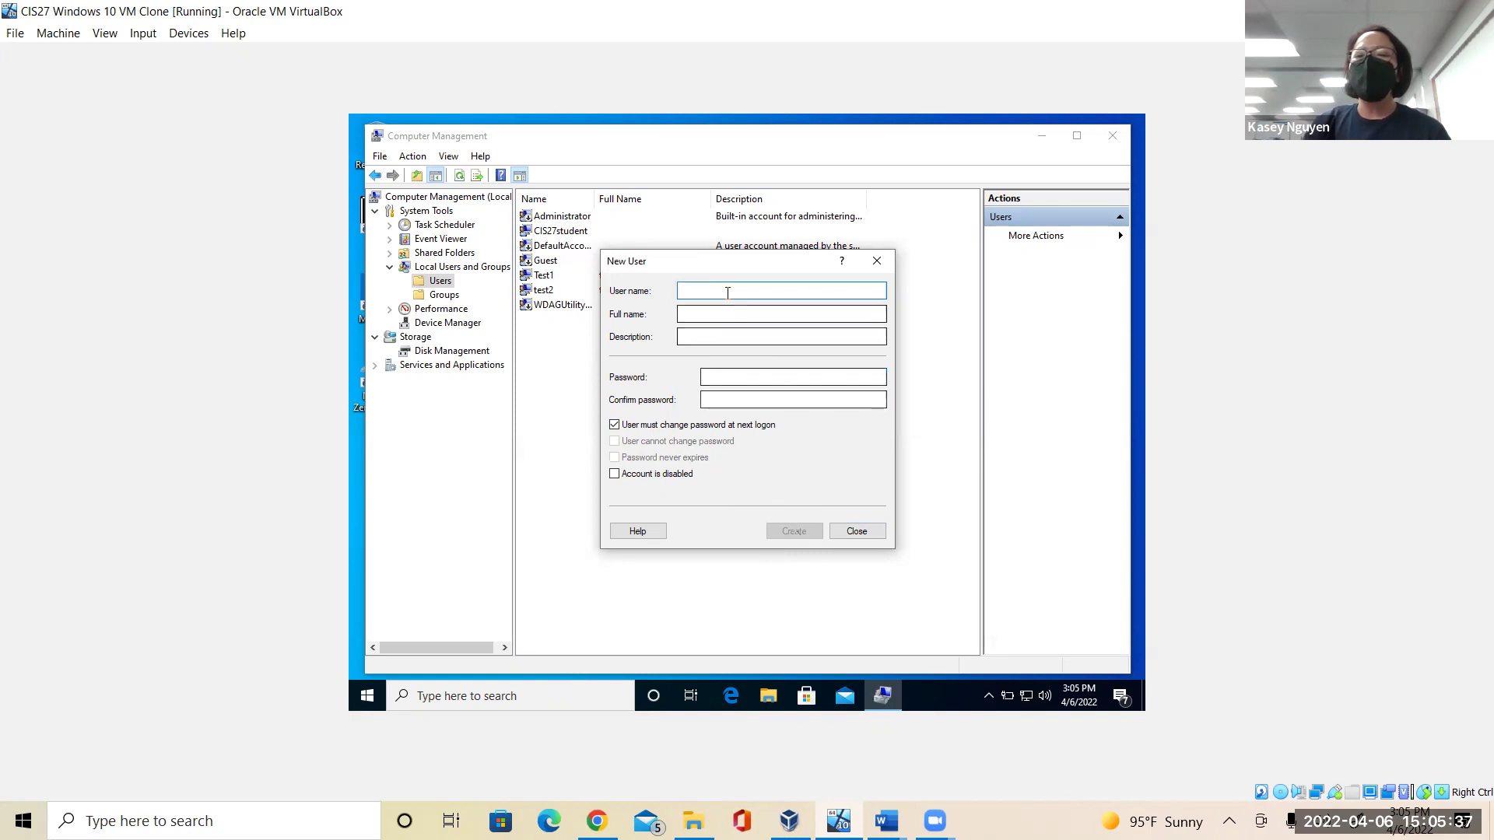
type("test4")
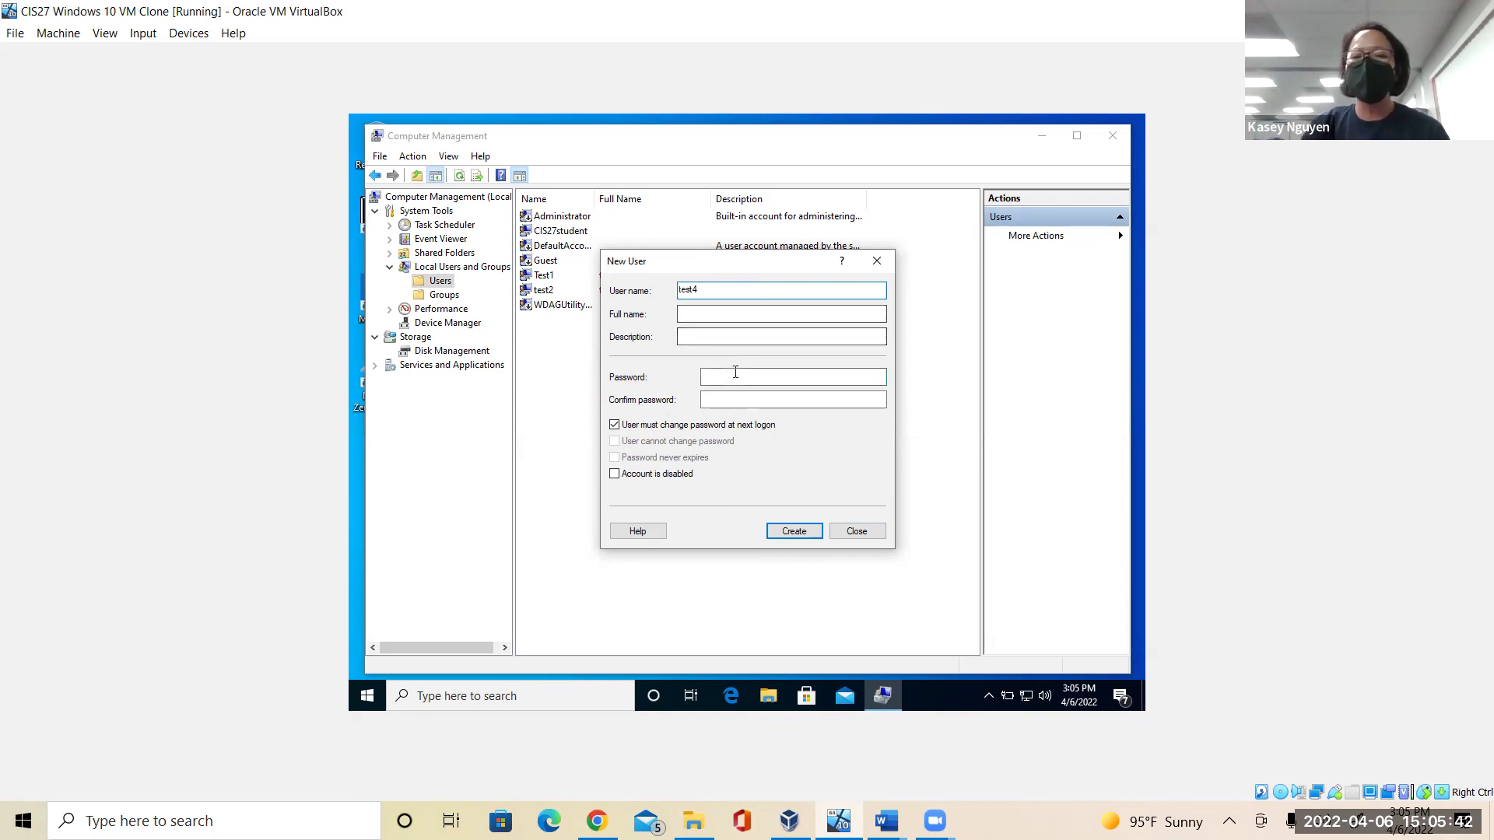
left_click(736, 376)
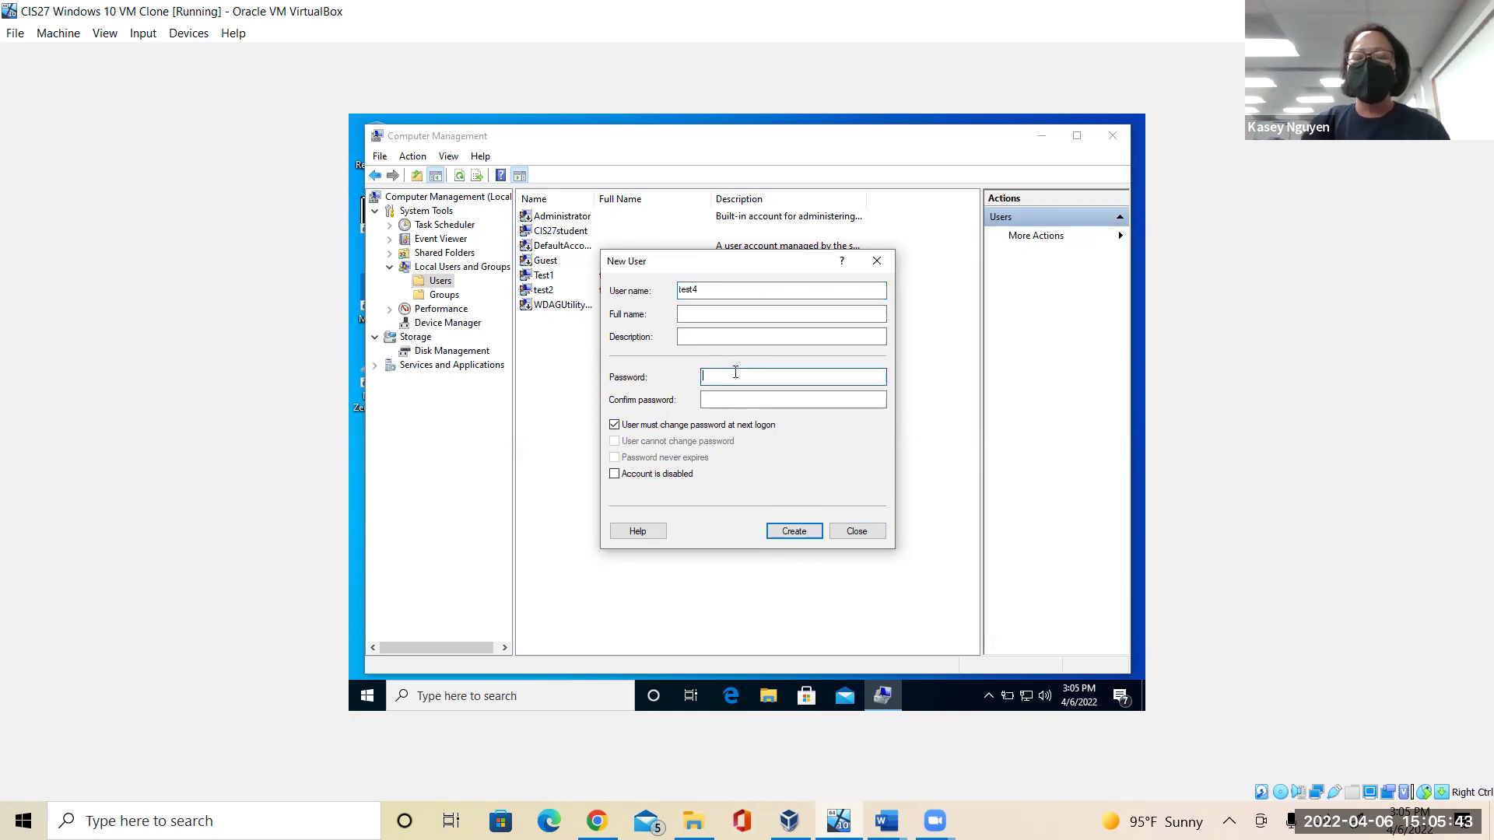
type("Pas")
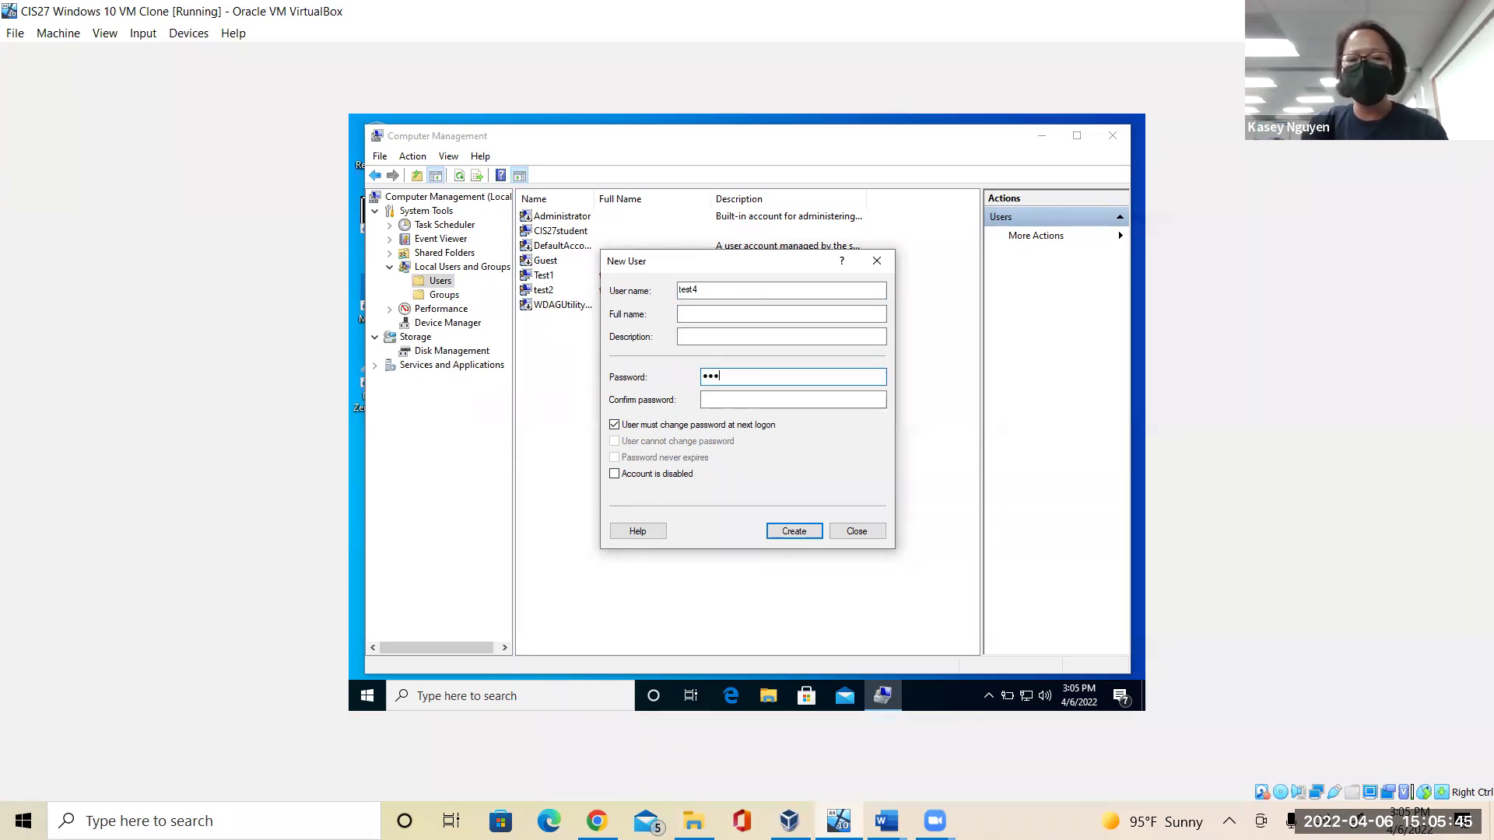
key("Tab")
type("Pass1")
left_click(797, 531)
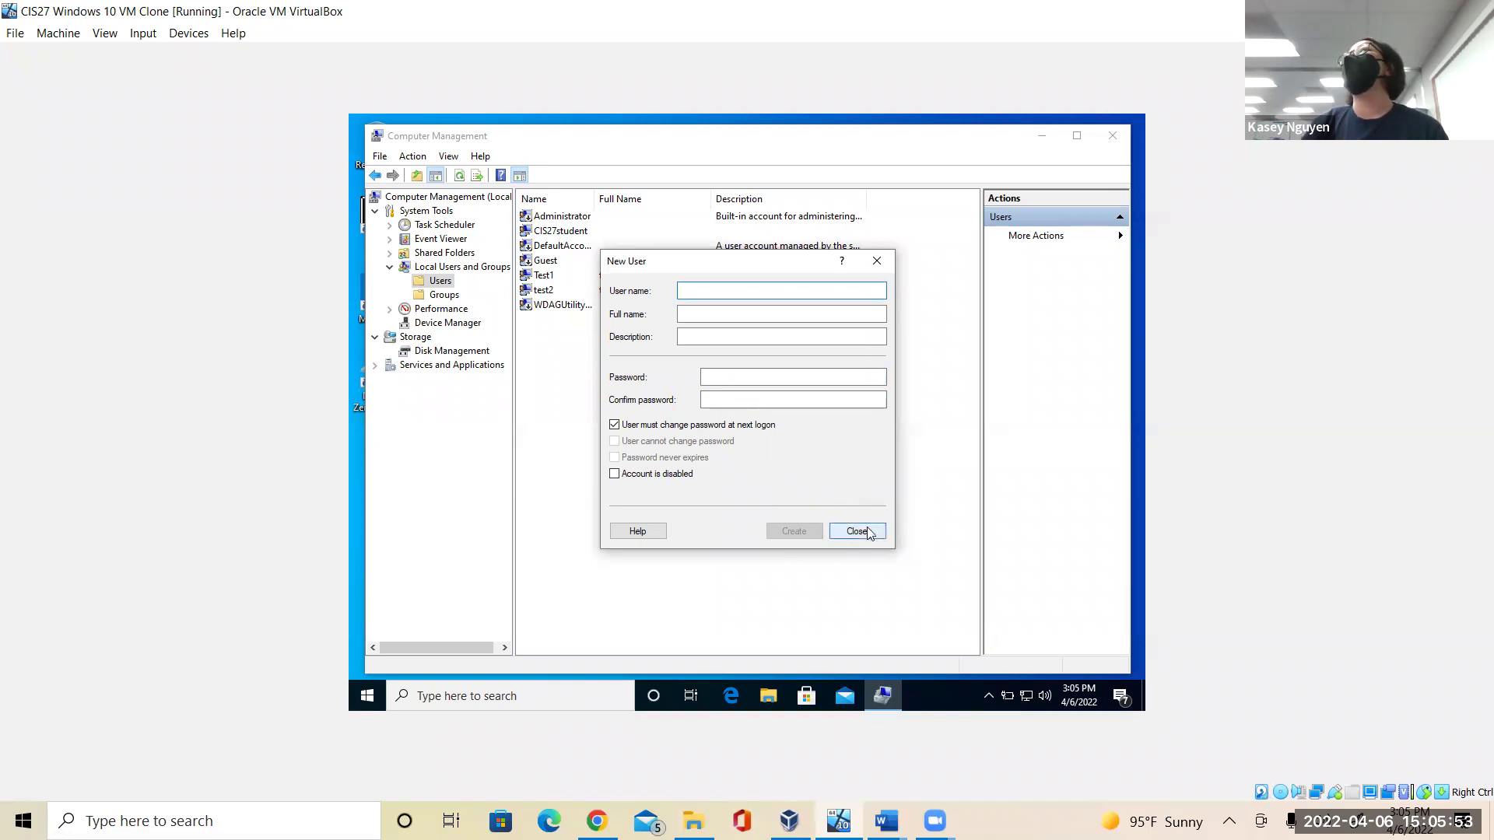
left_click(857, 532)
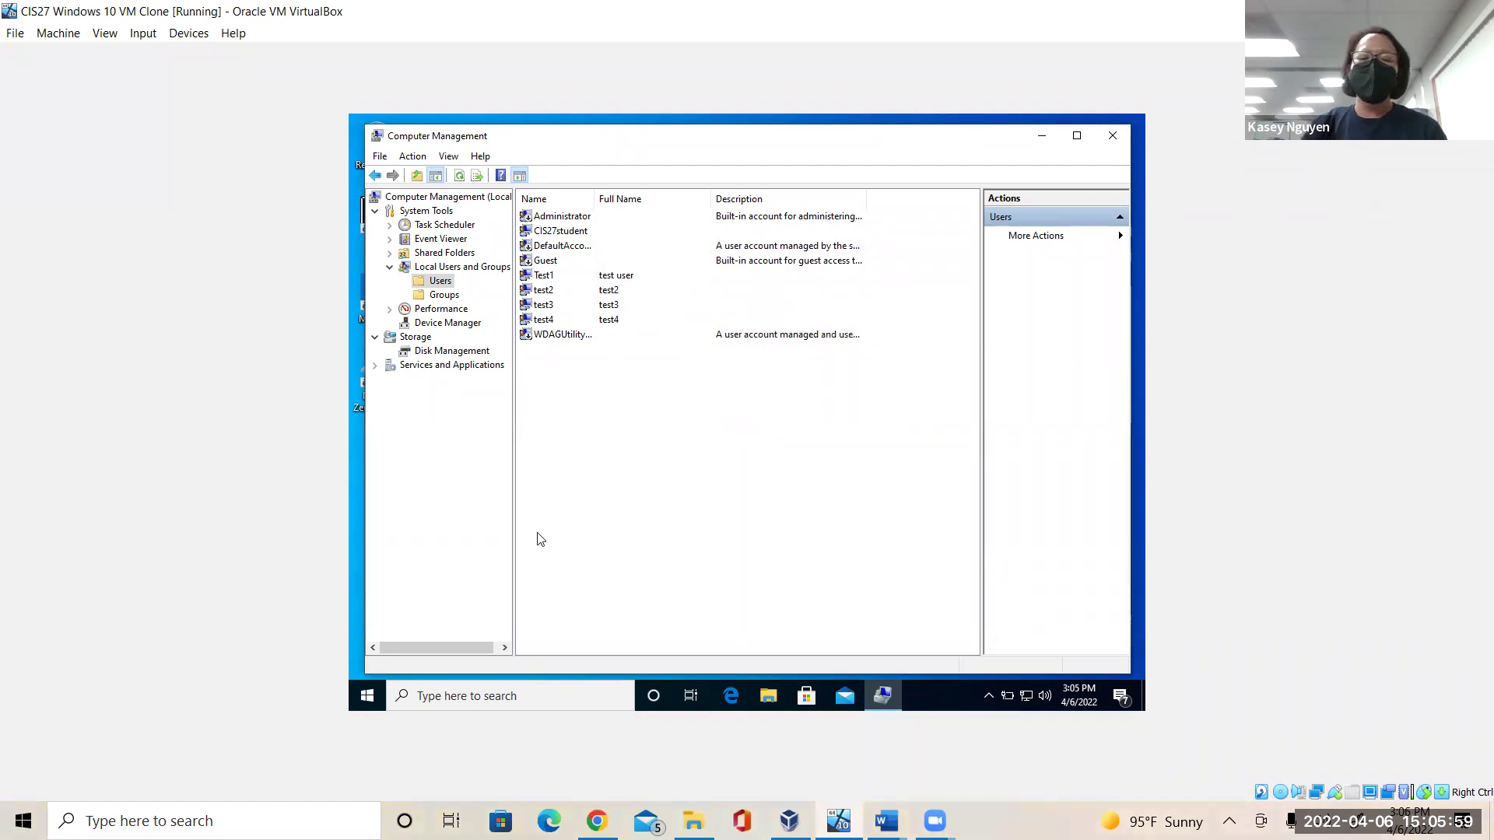
mouse_move(887, 818)
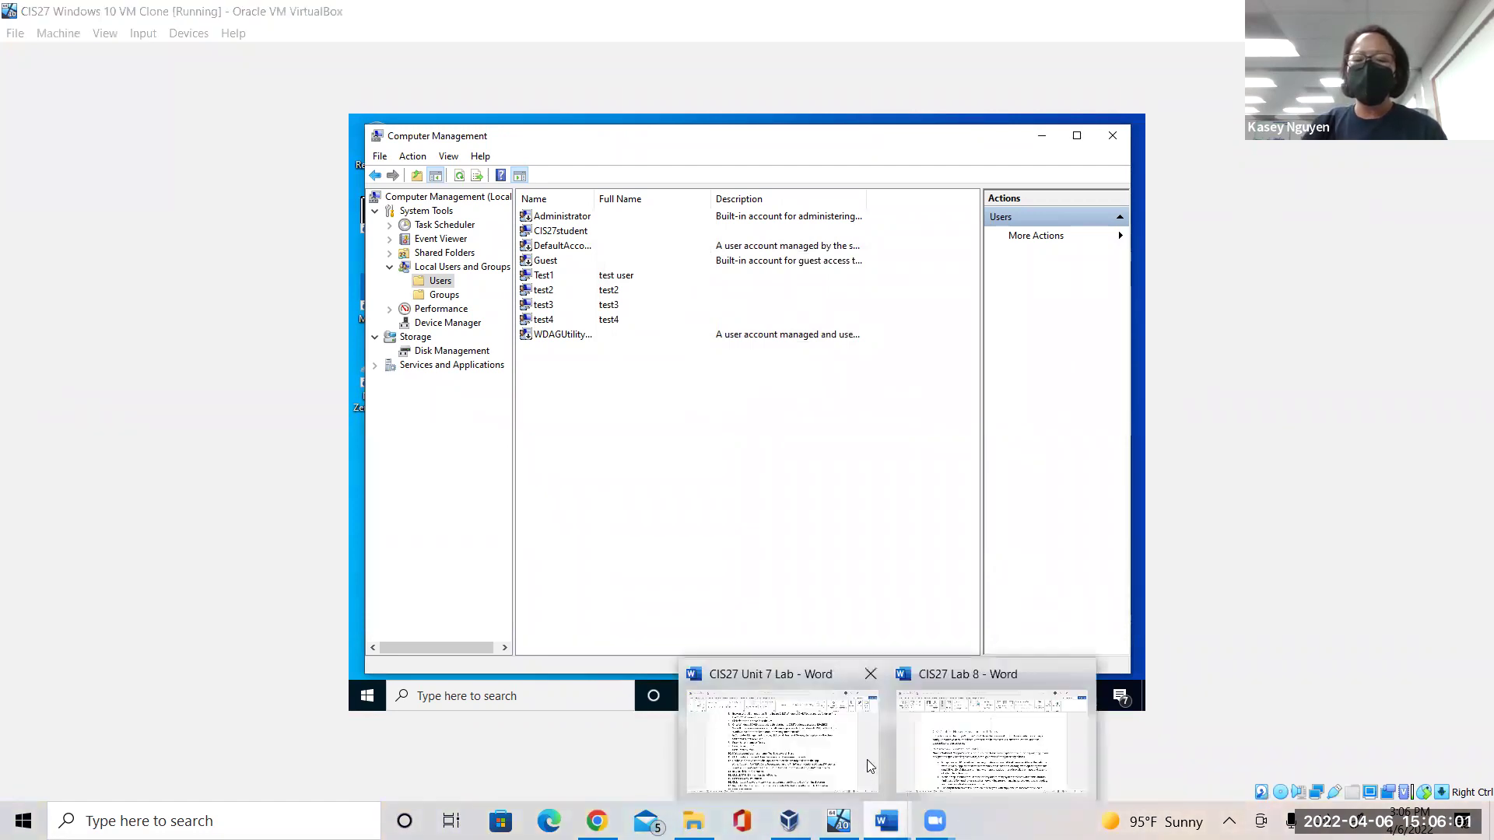
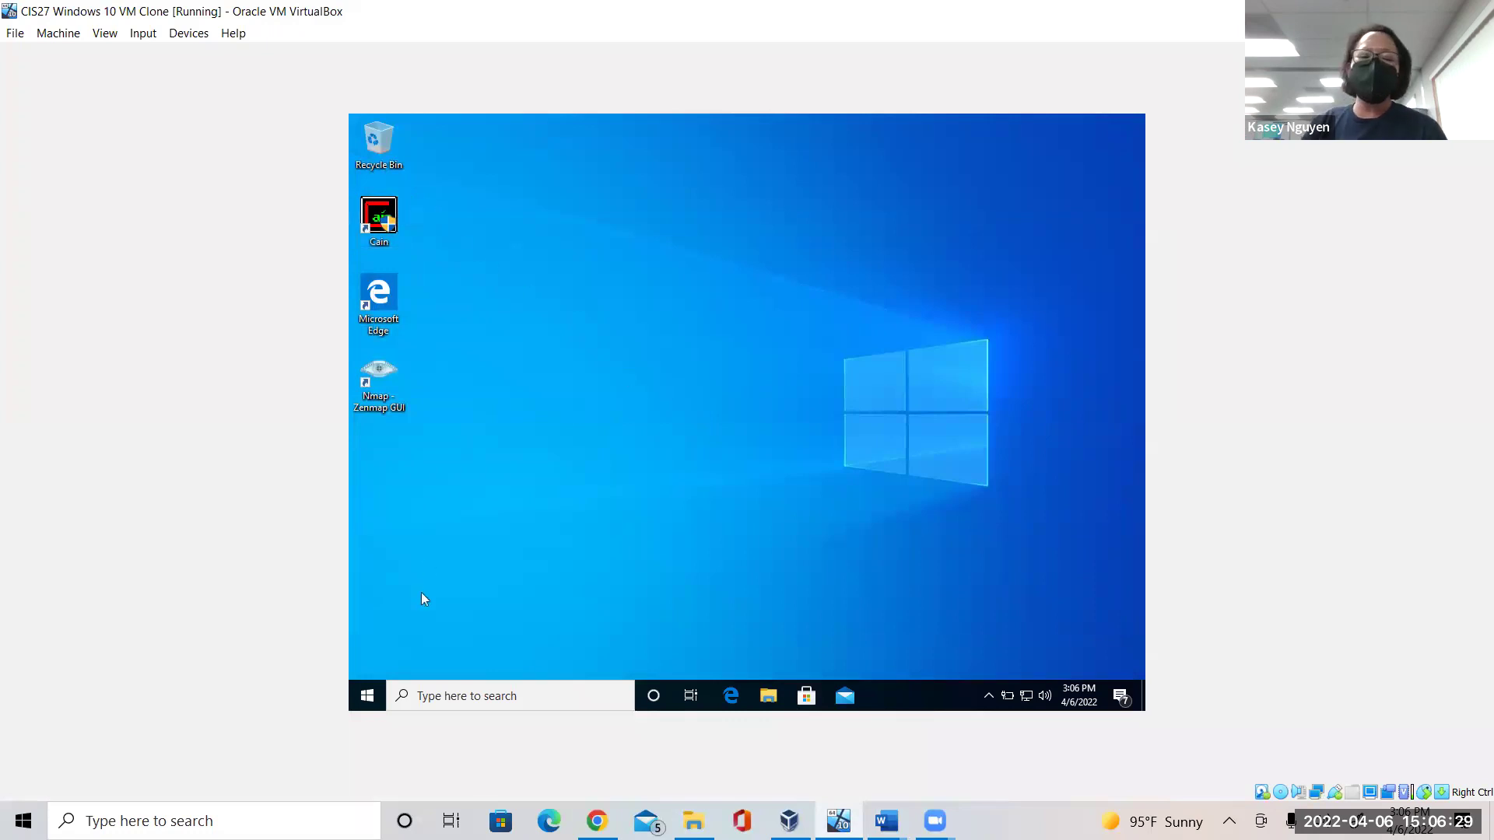
Search Windows for "virus" and open the Virus & threat protection page.
left_click(492, 701)
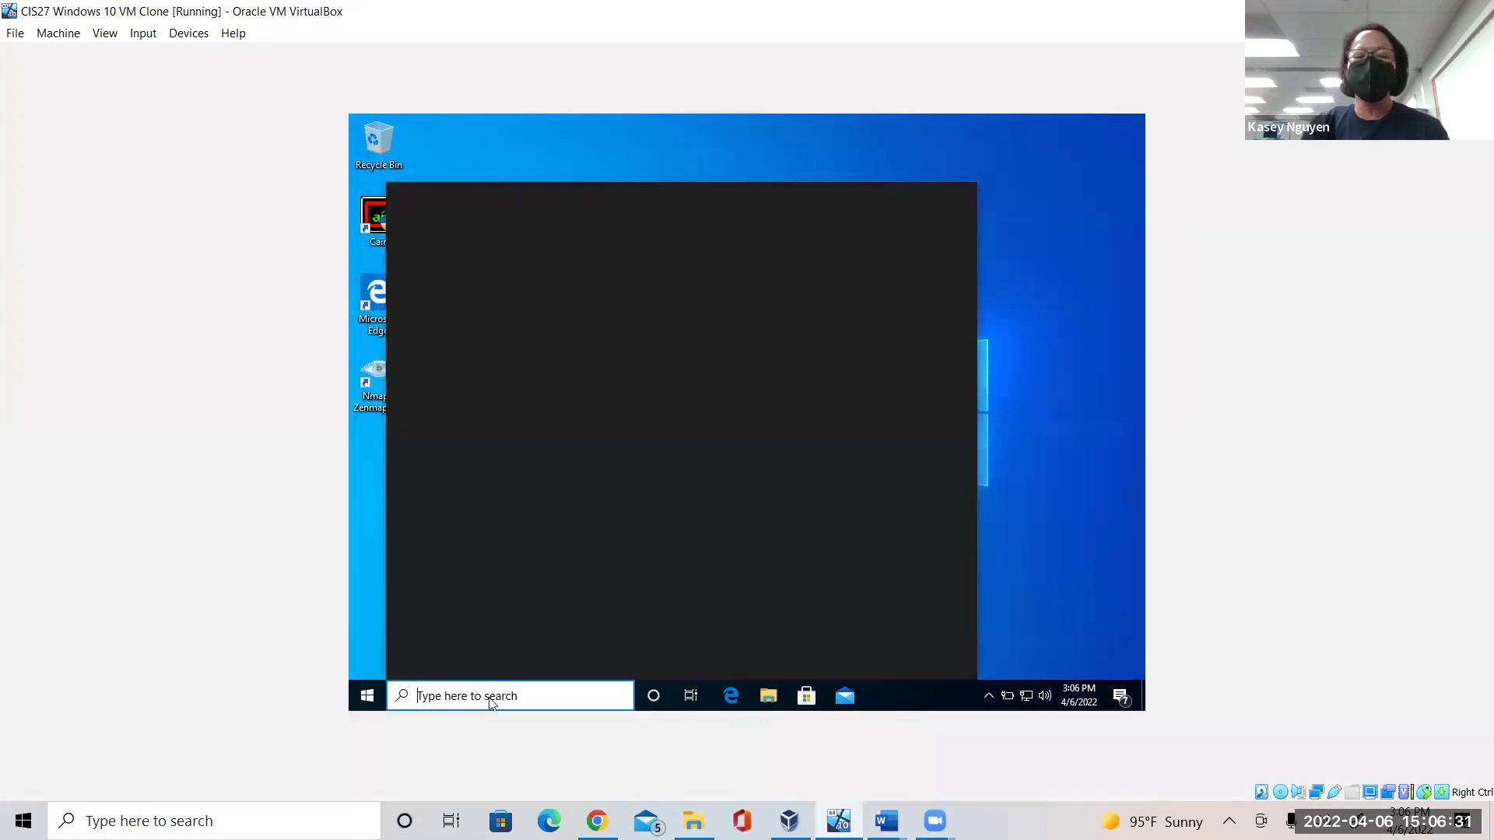
type("virus")
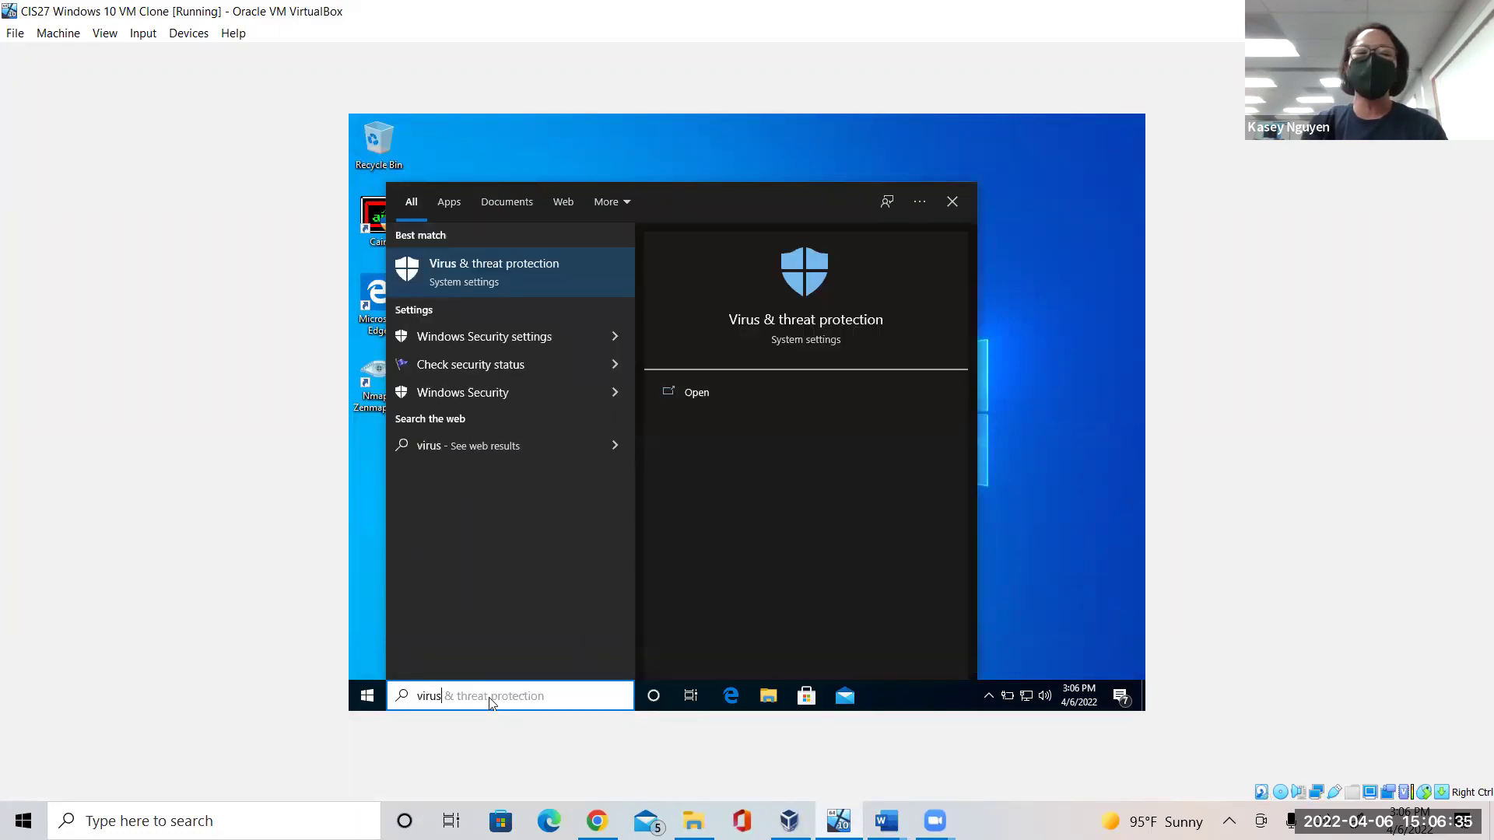
key("Return")
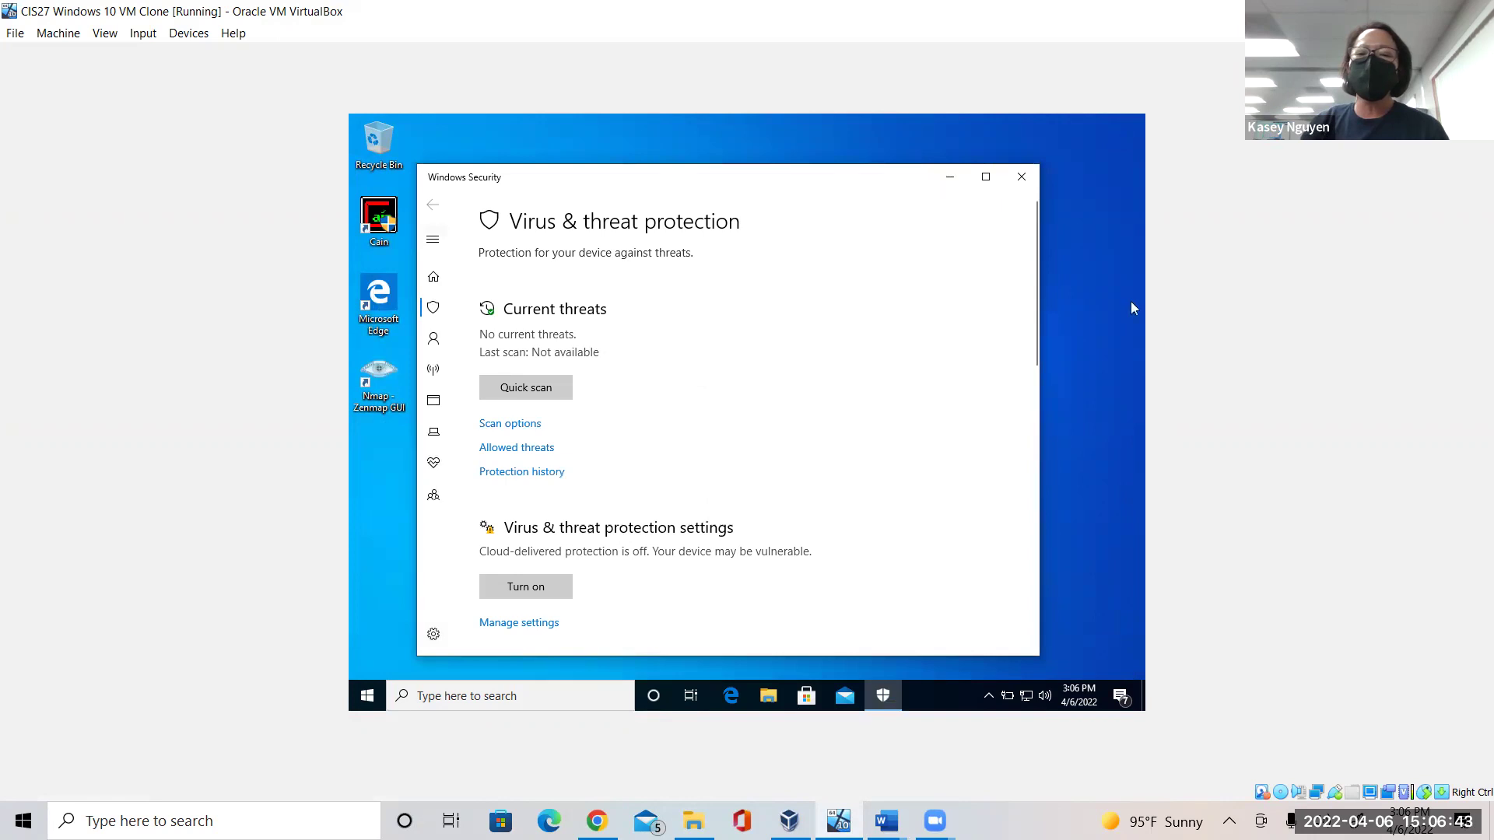
Check the Real-time (on) and Cloud-delivered (off) protection settings, then close Windows Security.
left_click_drag(1031, 346, 1033, 399)
left_click(511, 480)
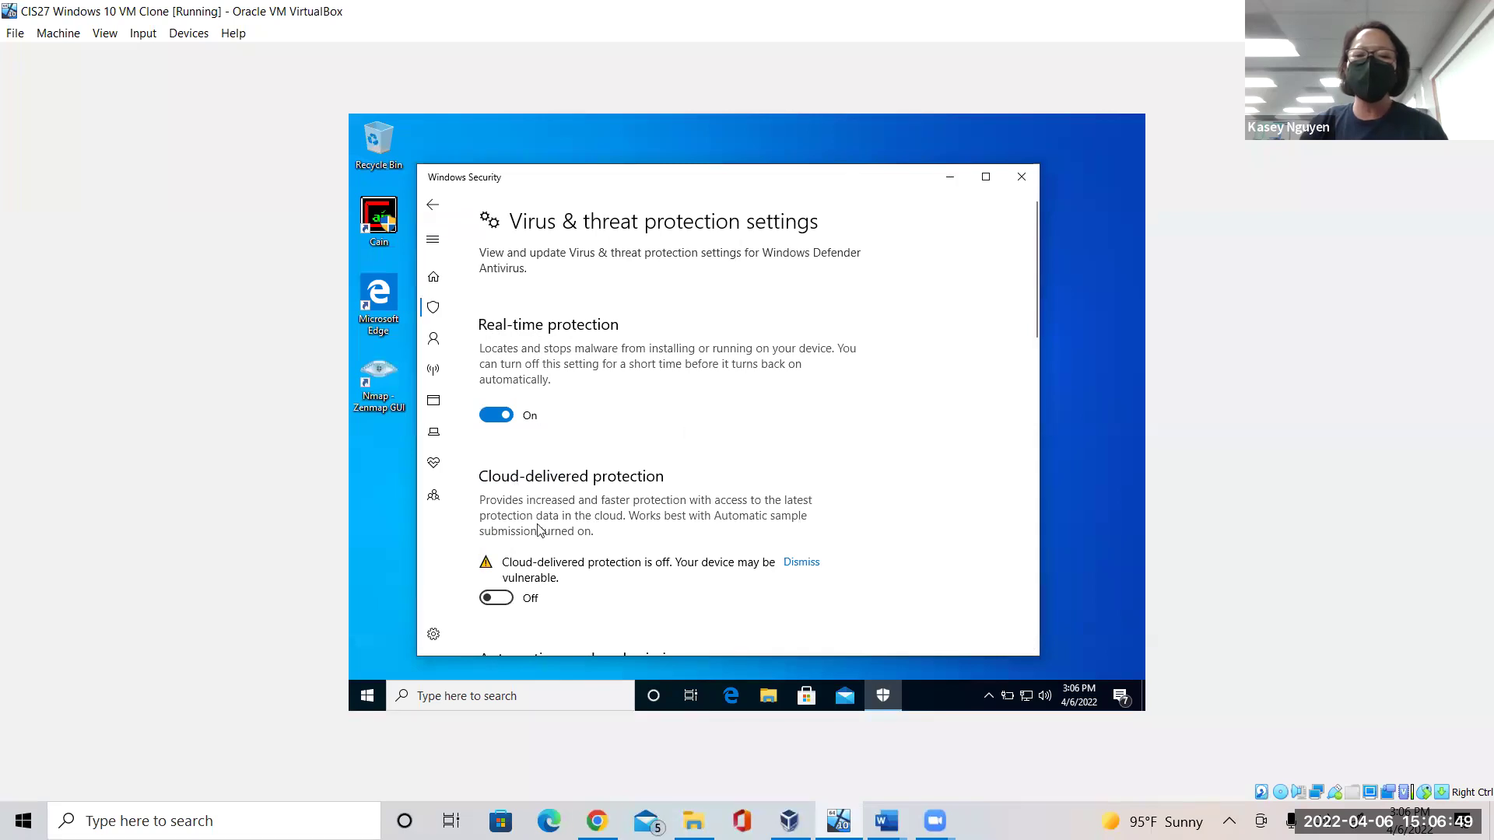
mouse_move(1034, 284)
left_mouse_down()
mouse_move(1044, 425)
mouse_move(1025, 266)
left_mouse_up()
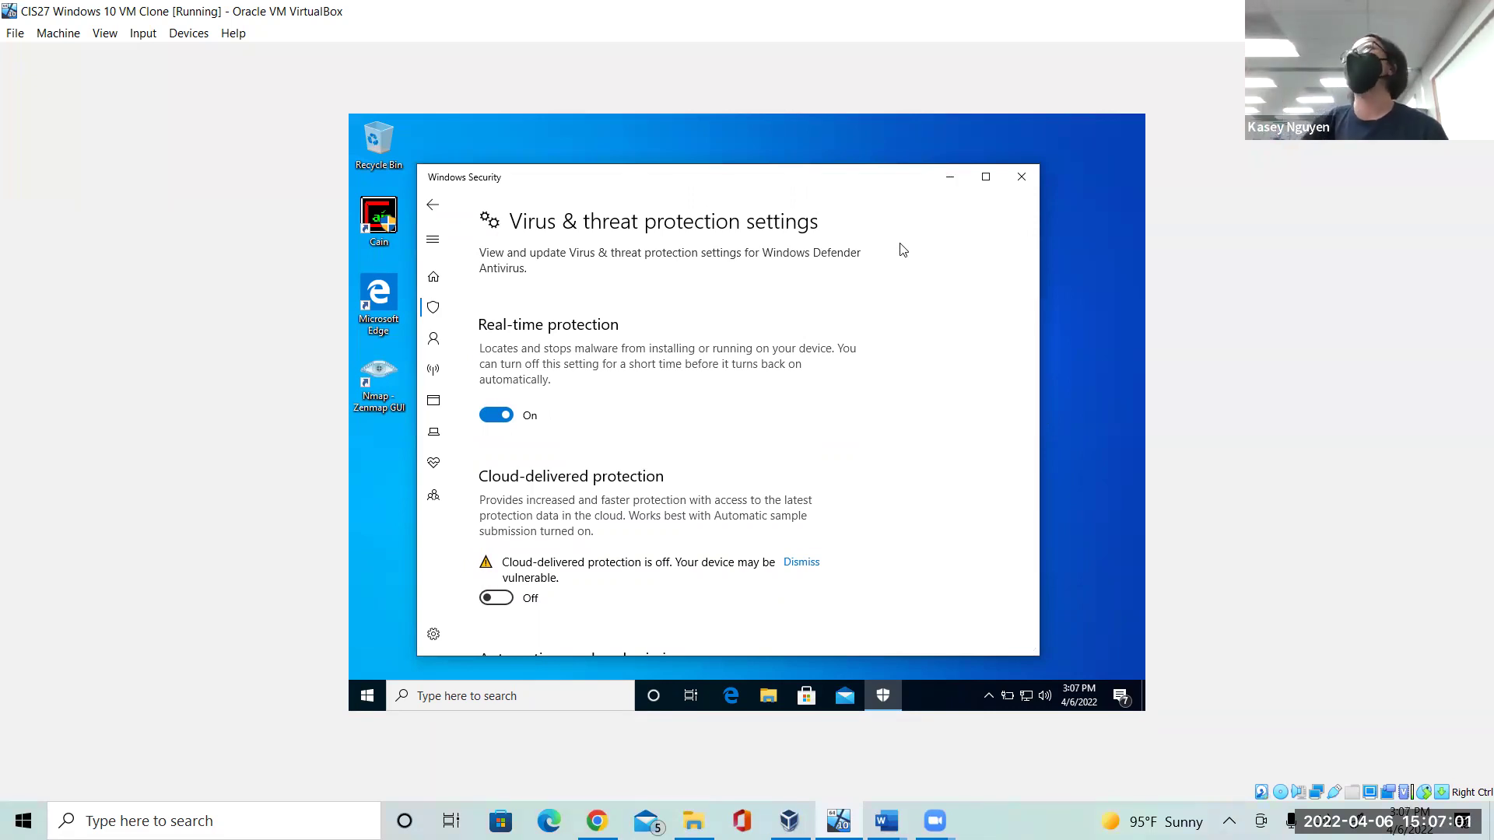
left_click(1021, 179)
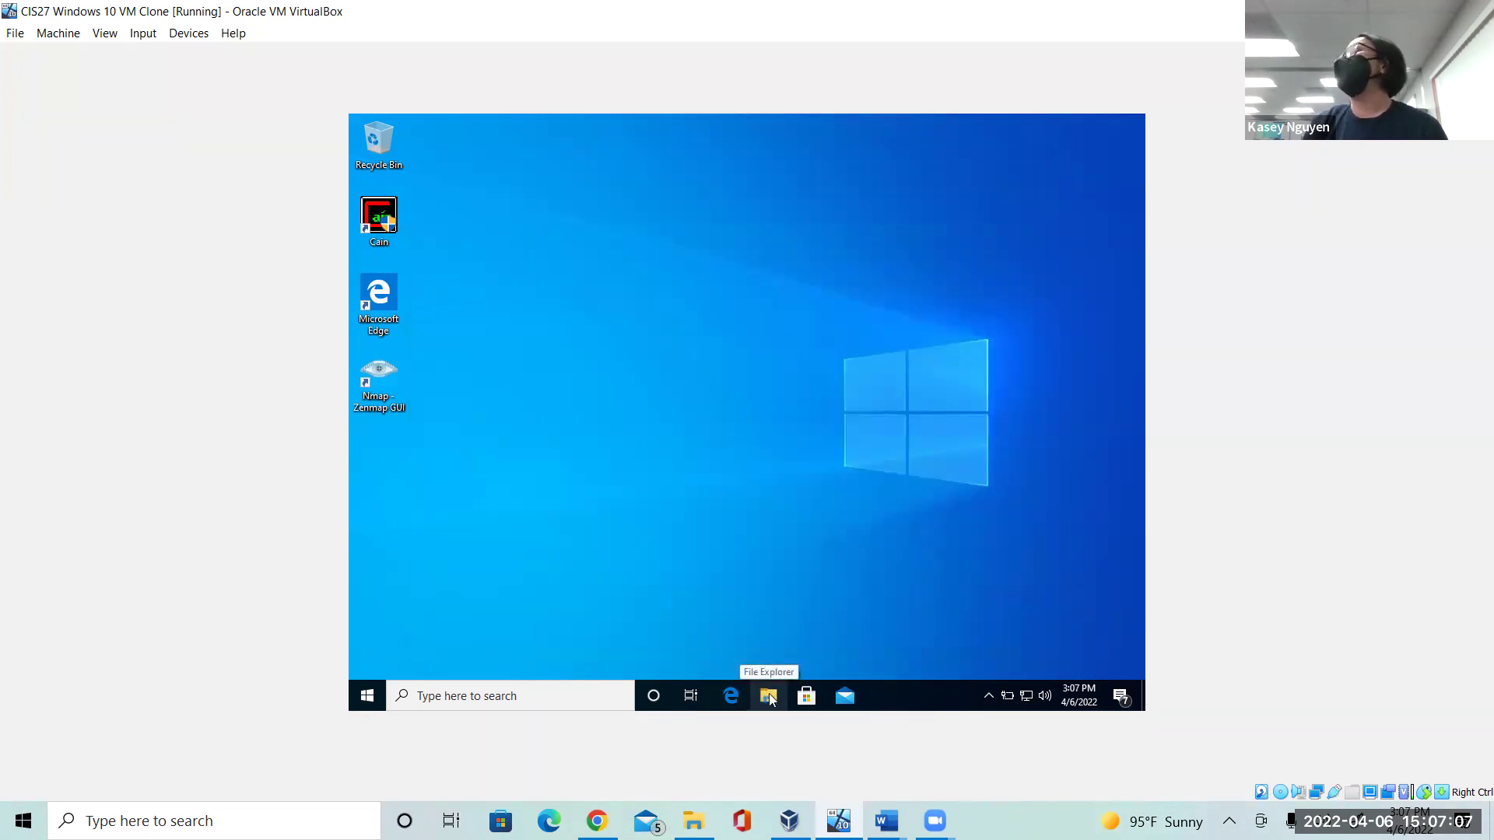
Open File Explorer to the Local Disk (C:) drive via This PC.
left_click(768, 696)
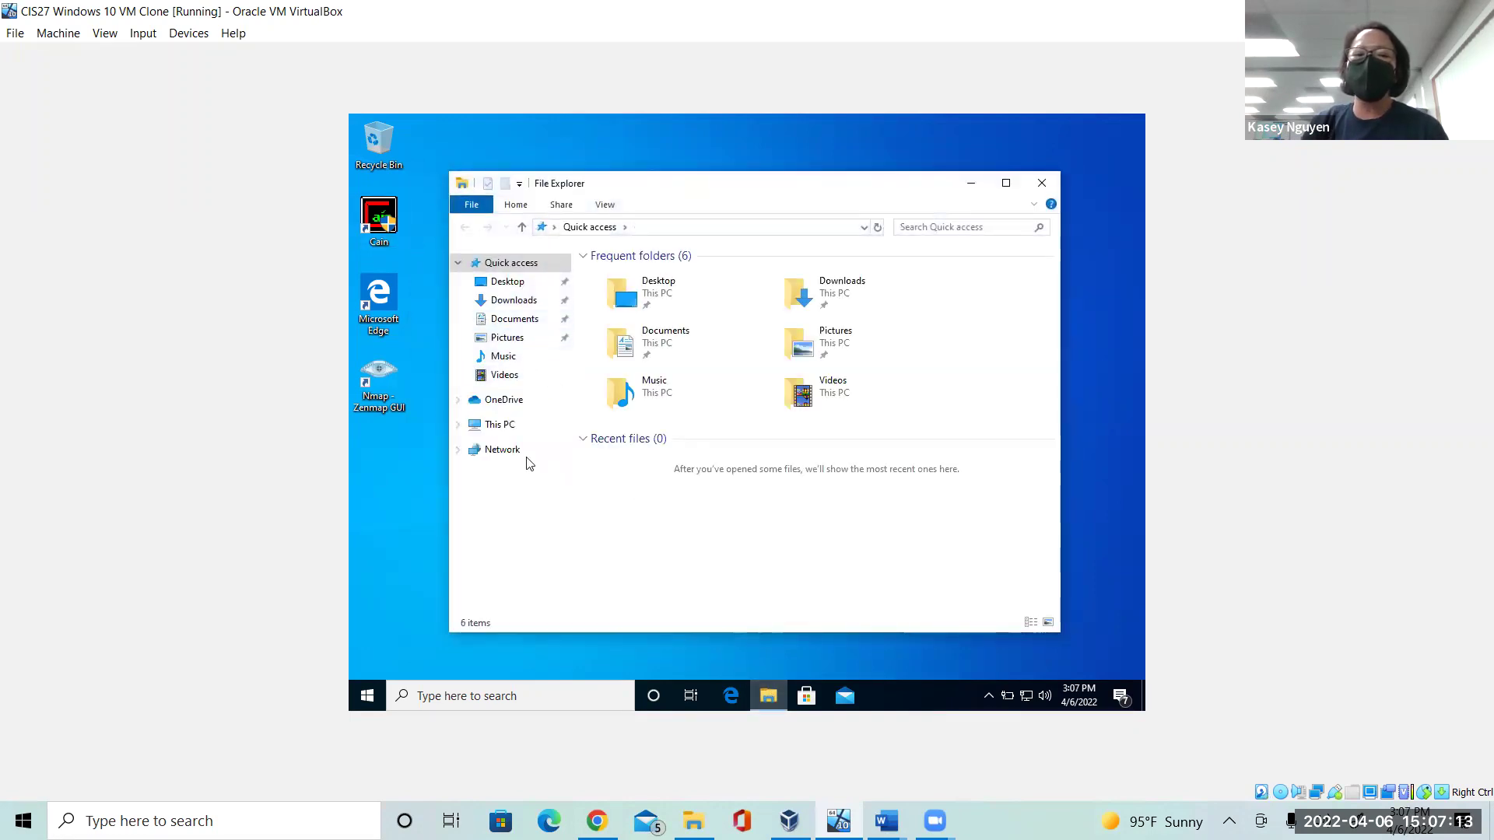
left_click(508, 433)
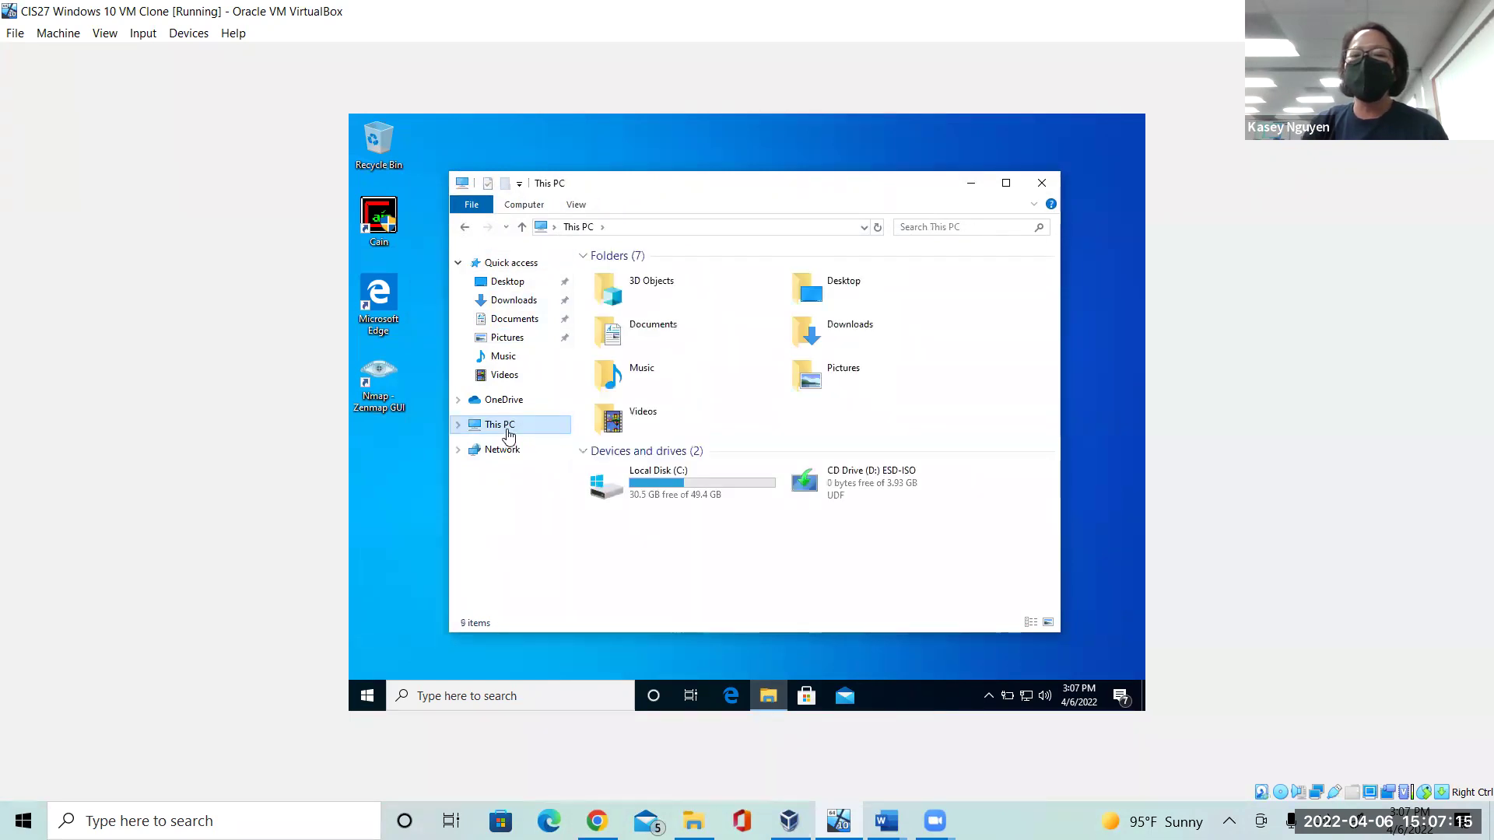
left_click(665, 486)
double_click(664, 484)
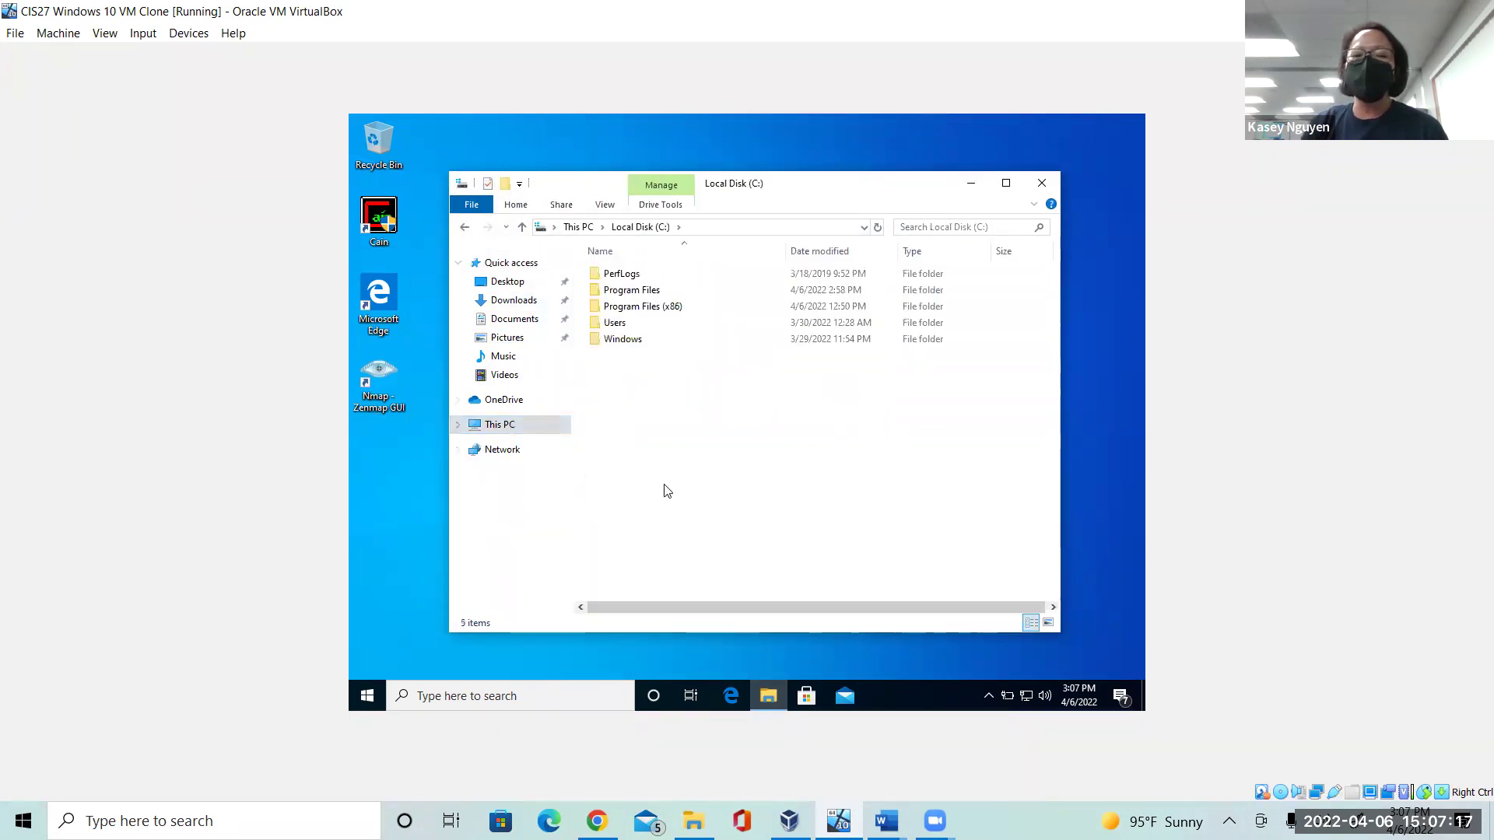
Navigate into Program Files (x86) and open the Cain folder.
double_click(675, 308)
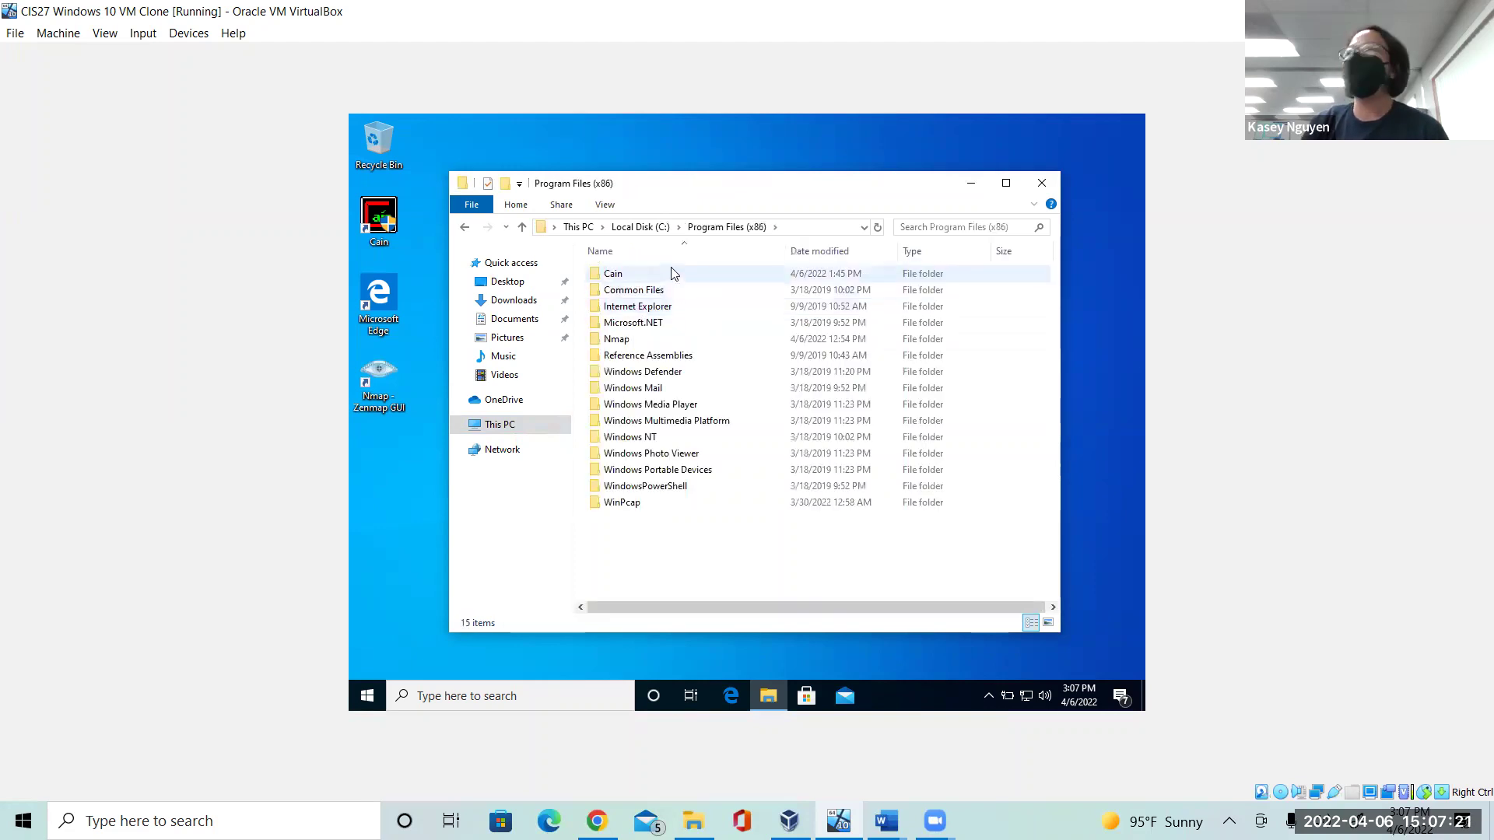
double_click(673, 275)
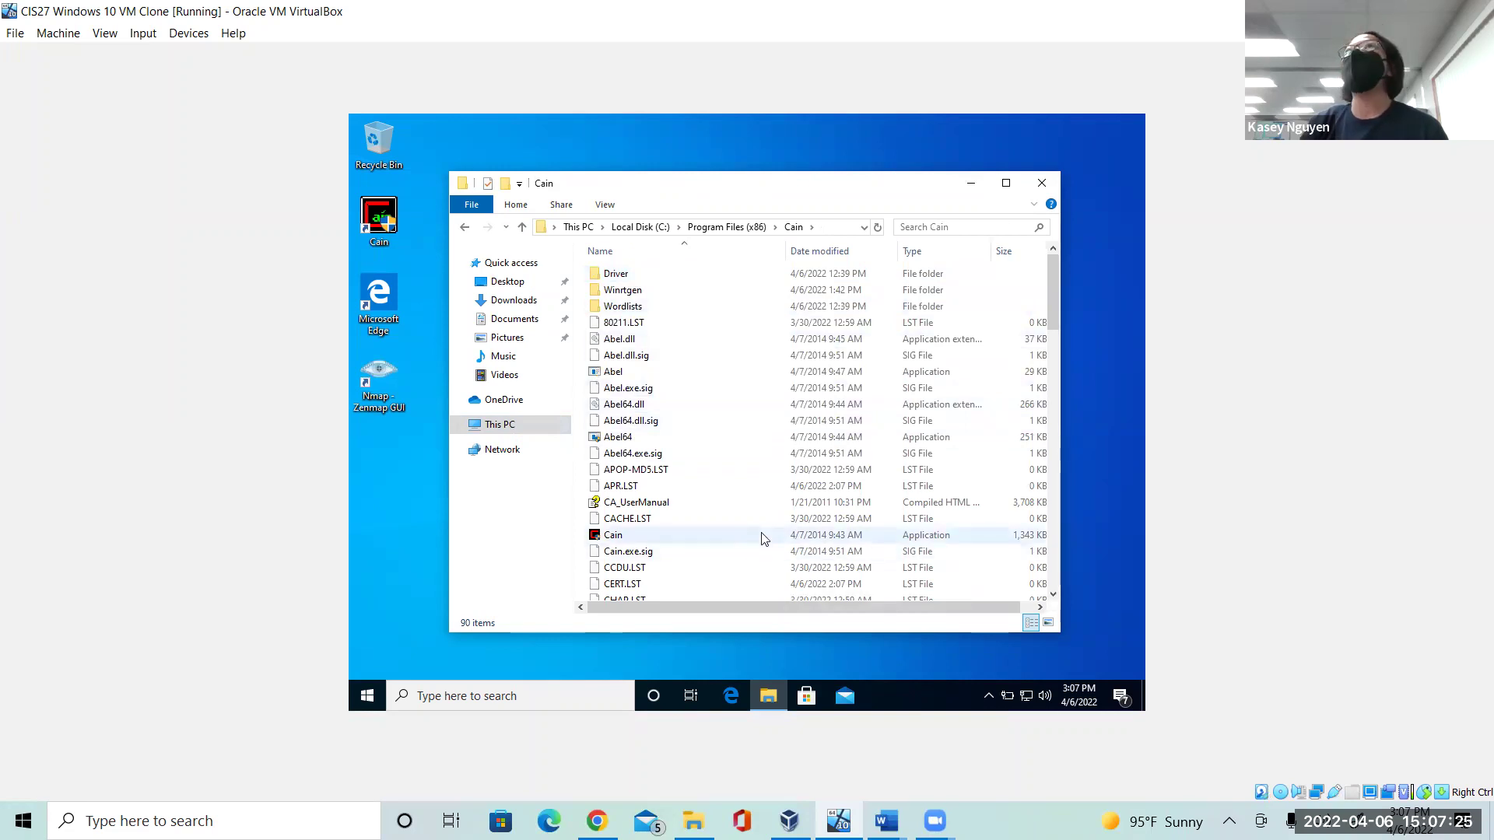
mouse_move(762, 538)
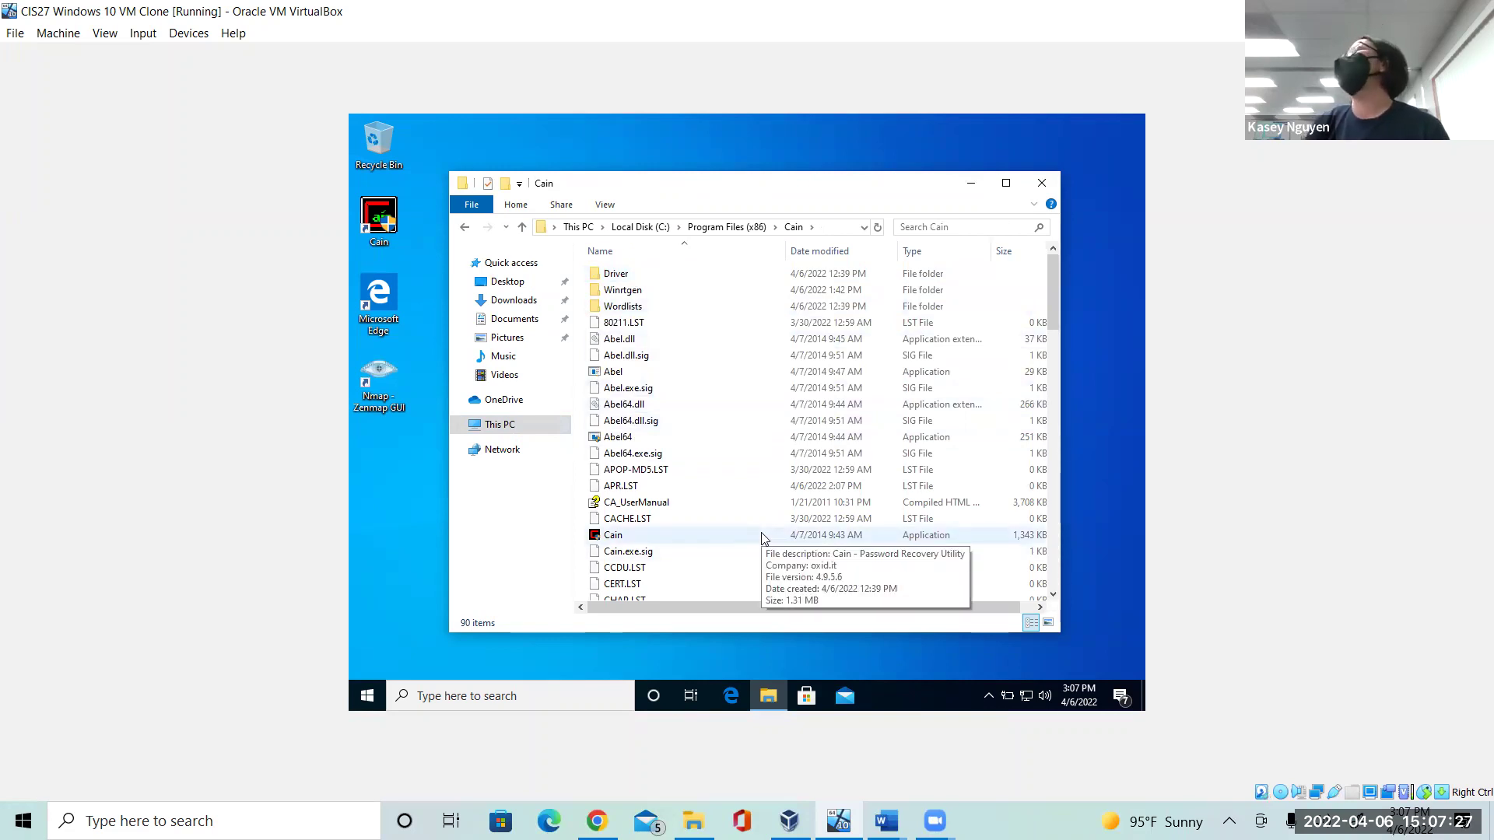
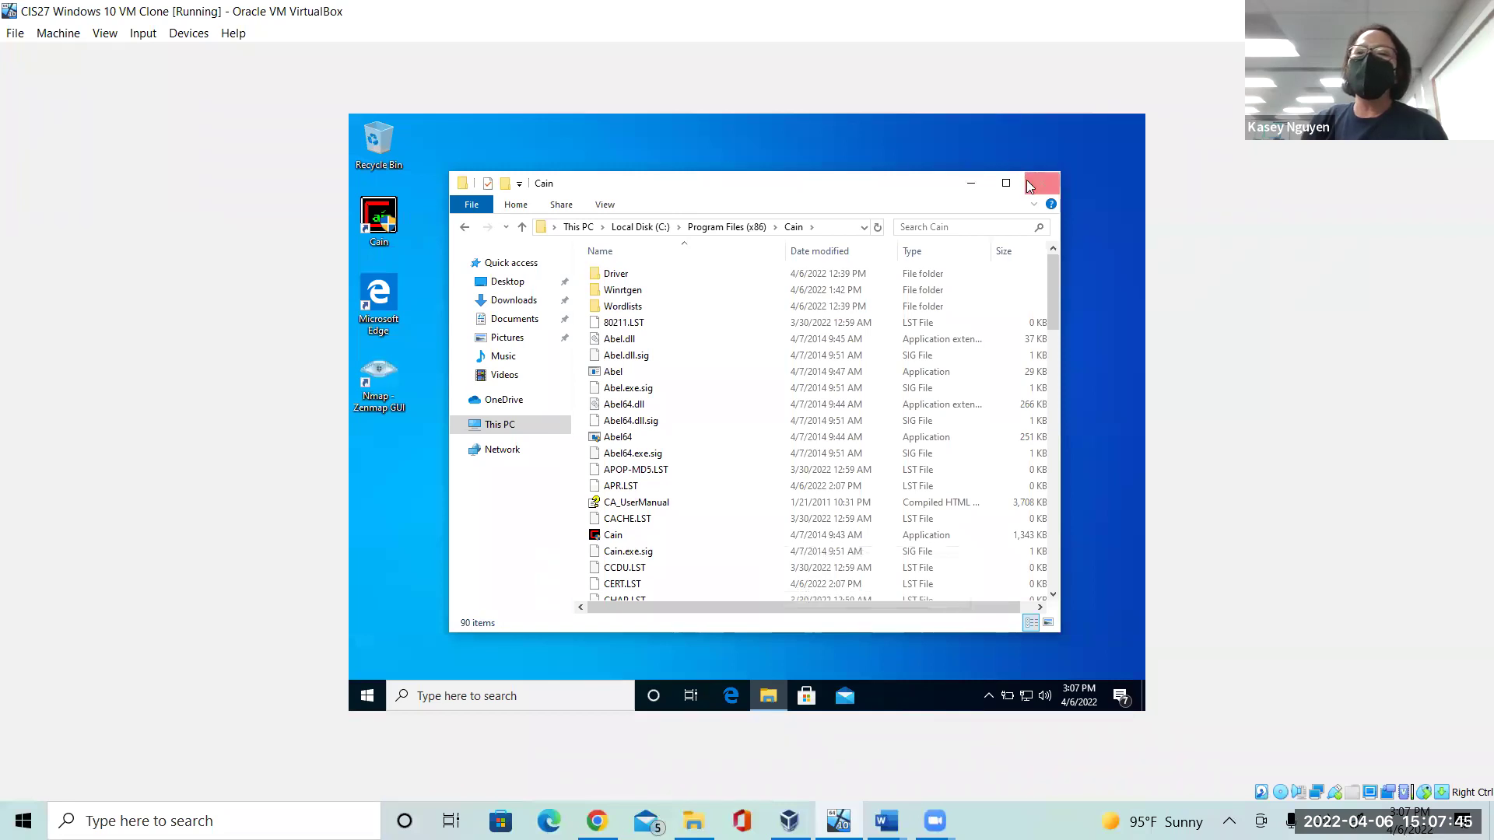
Launch Cain from its desktop icon in the Windows 10 VM, bringing up the User Account Control prompt for Cain.exe.
left_click(397, 214)
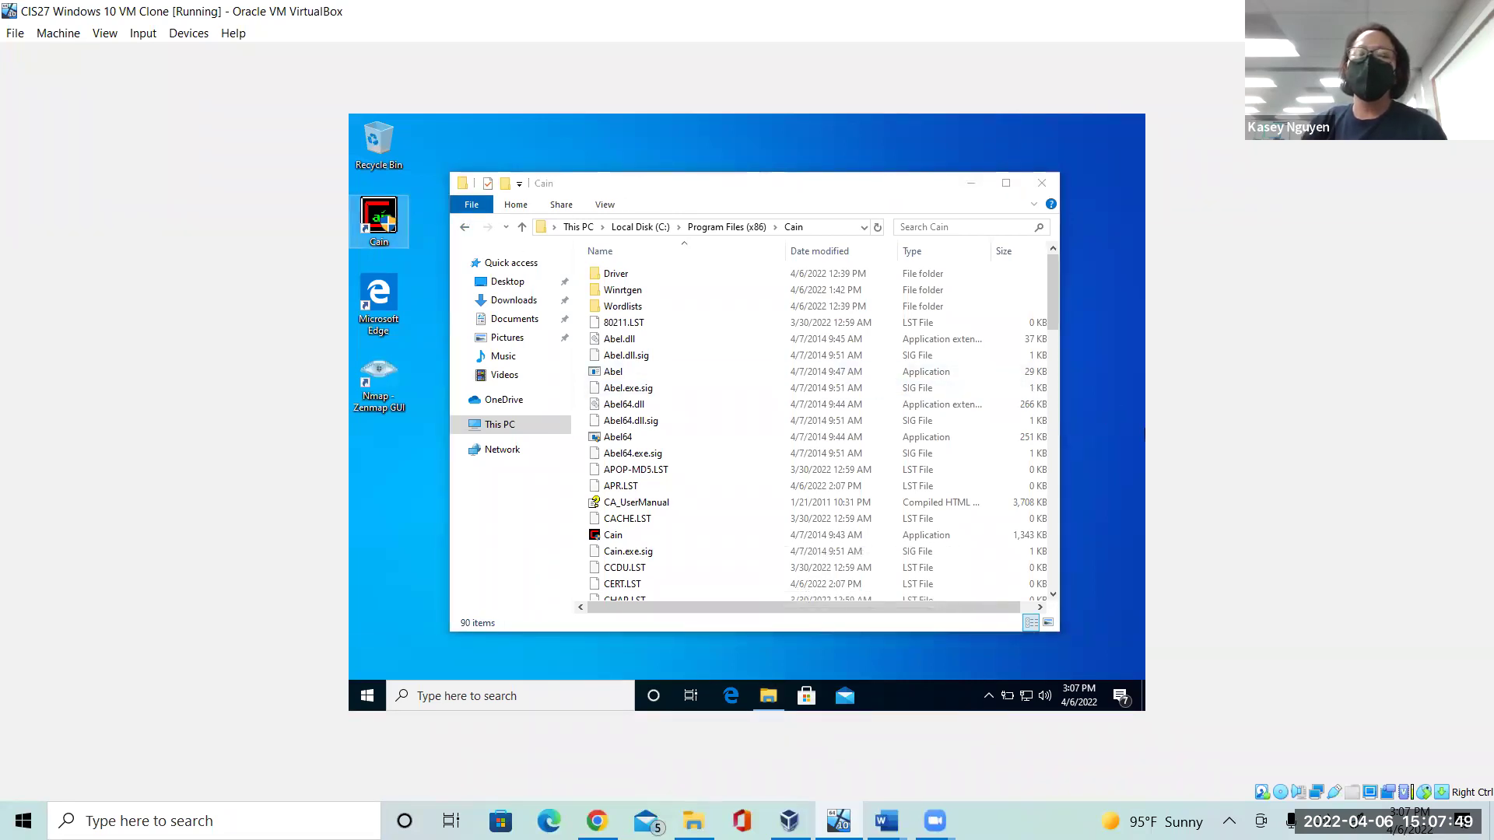
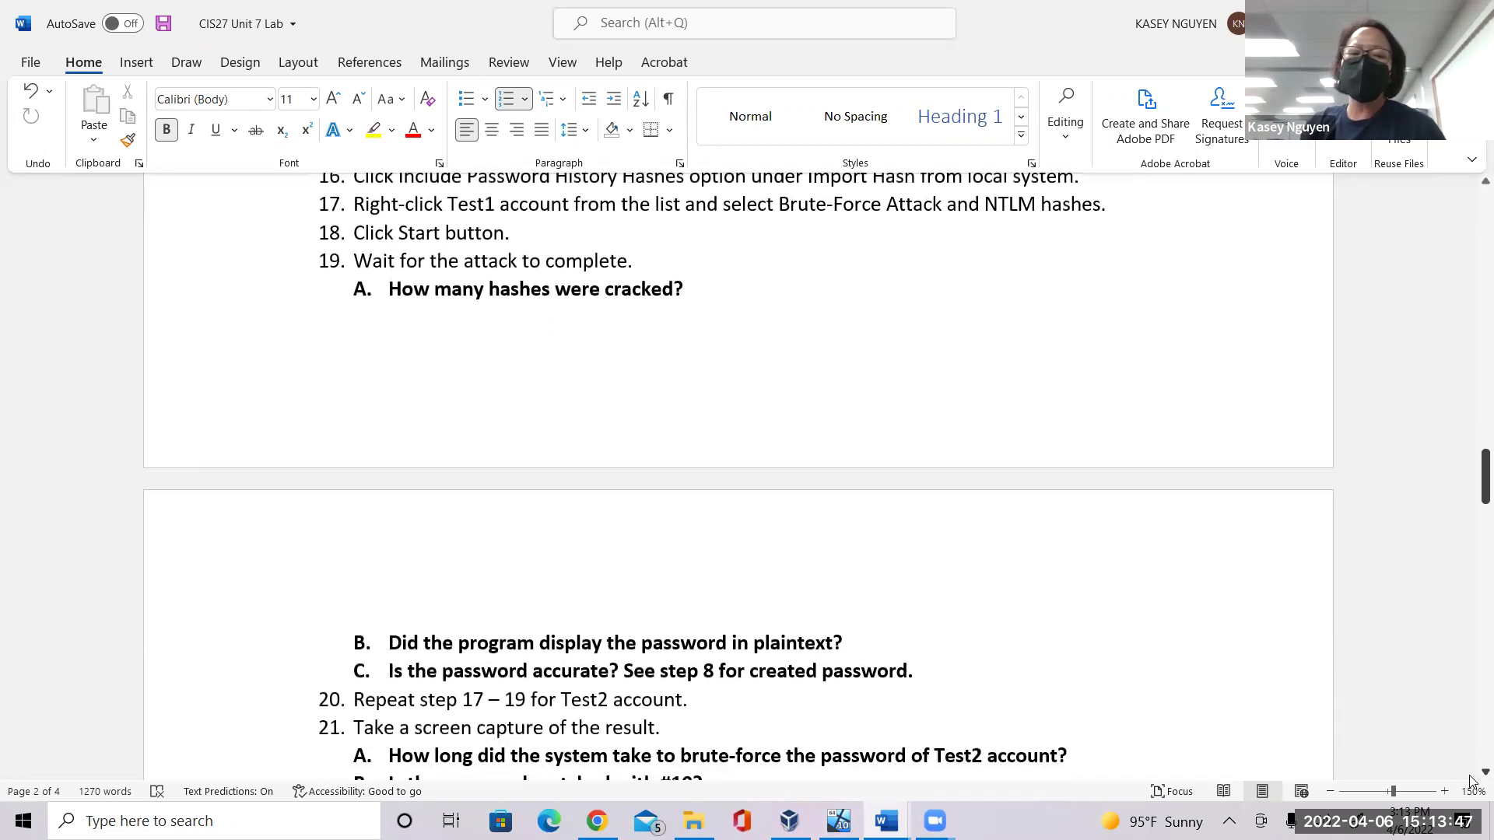
scroll(948, 615, "down", 2)
left_click(890, 591)
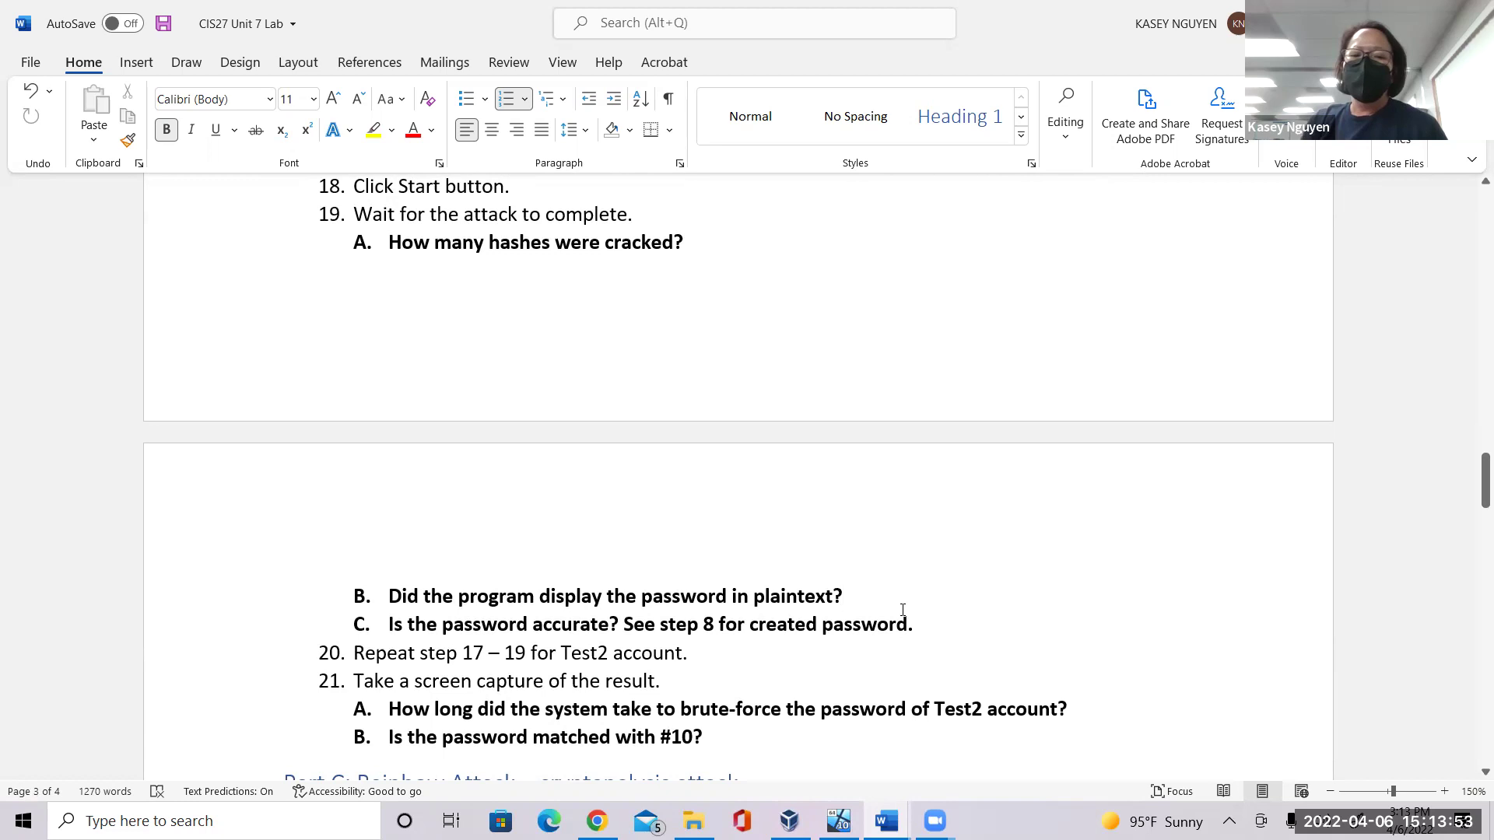
left_click(947, 623)
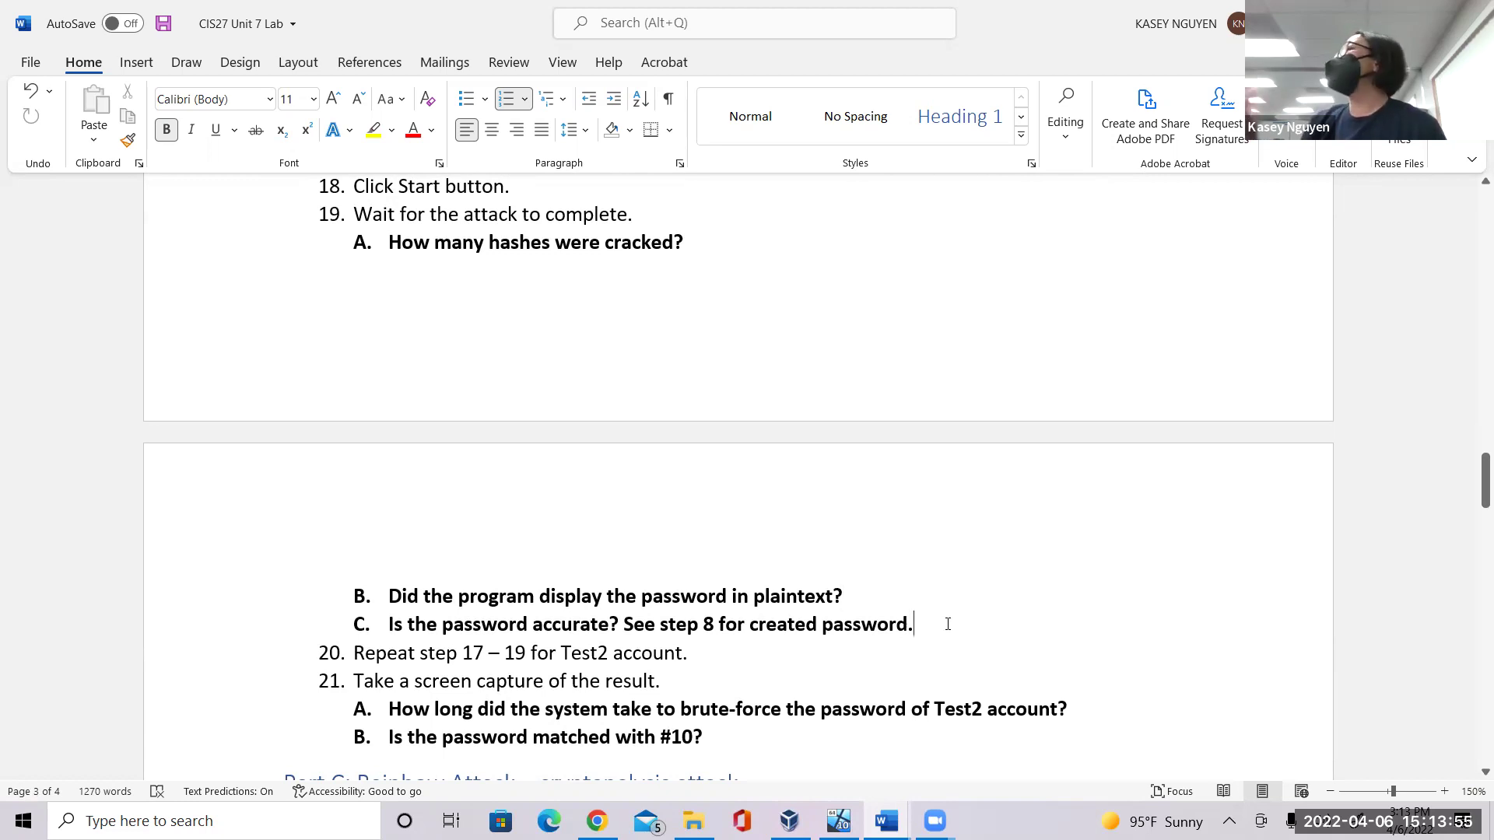
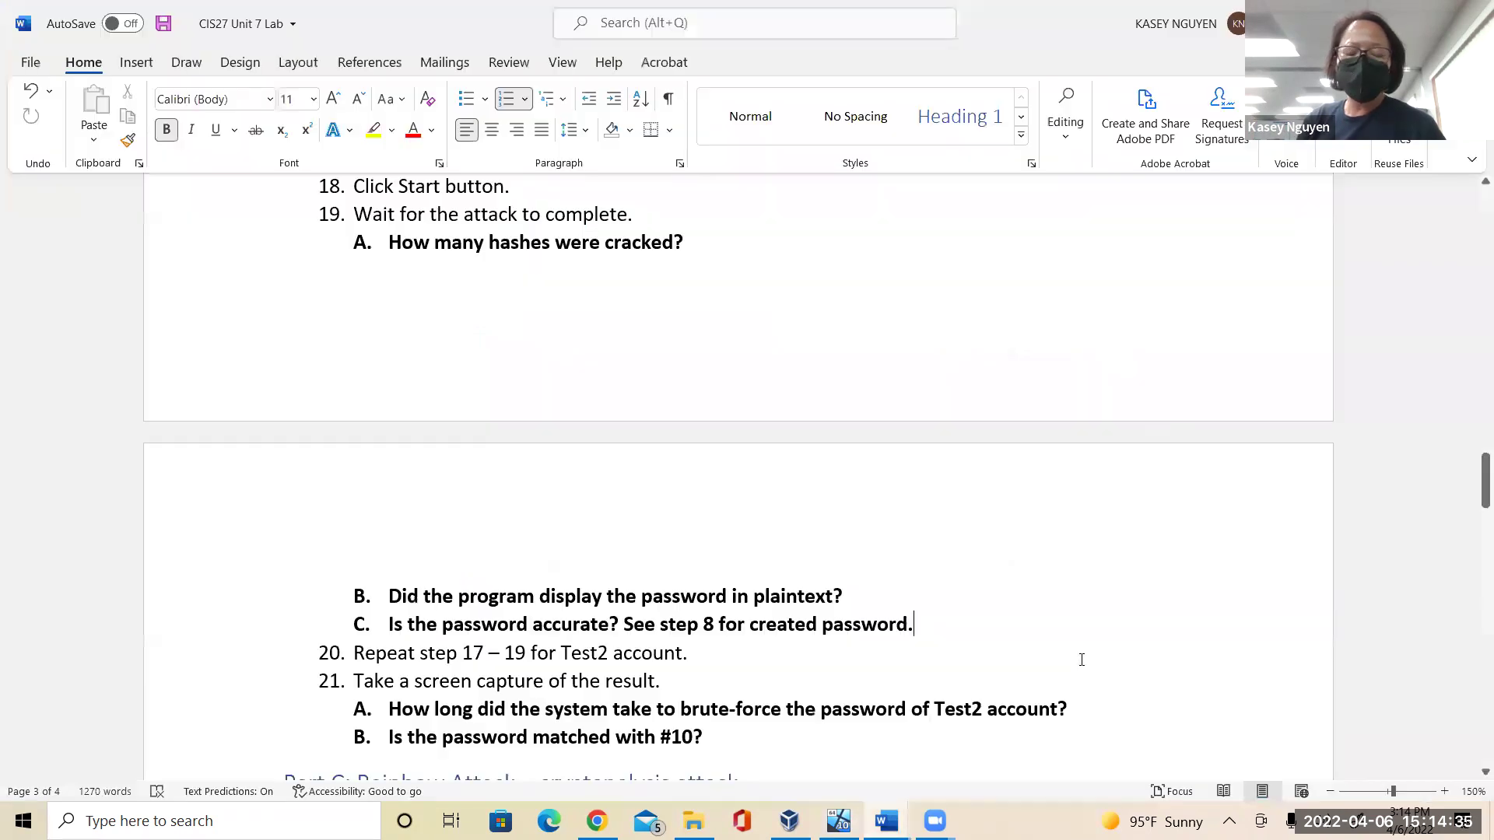
Briefly highlight the plaintext and password-accuracy questions, then scroll down to Part C: Rainbow Attack.
left_click_drag(931, 623, 607, 596)
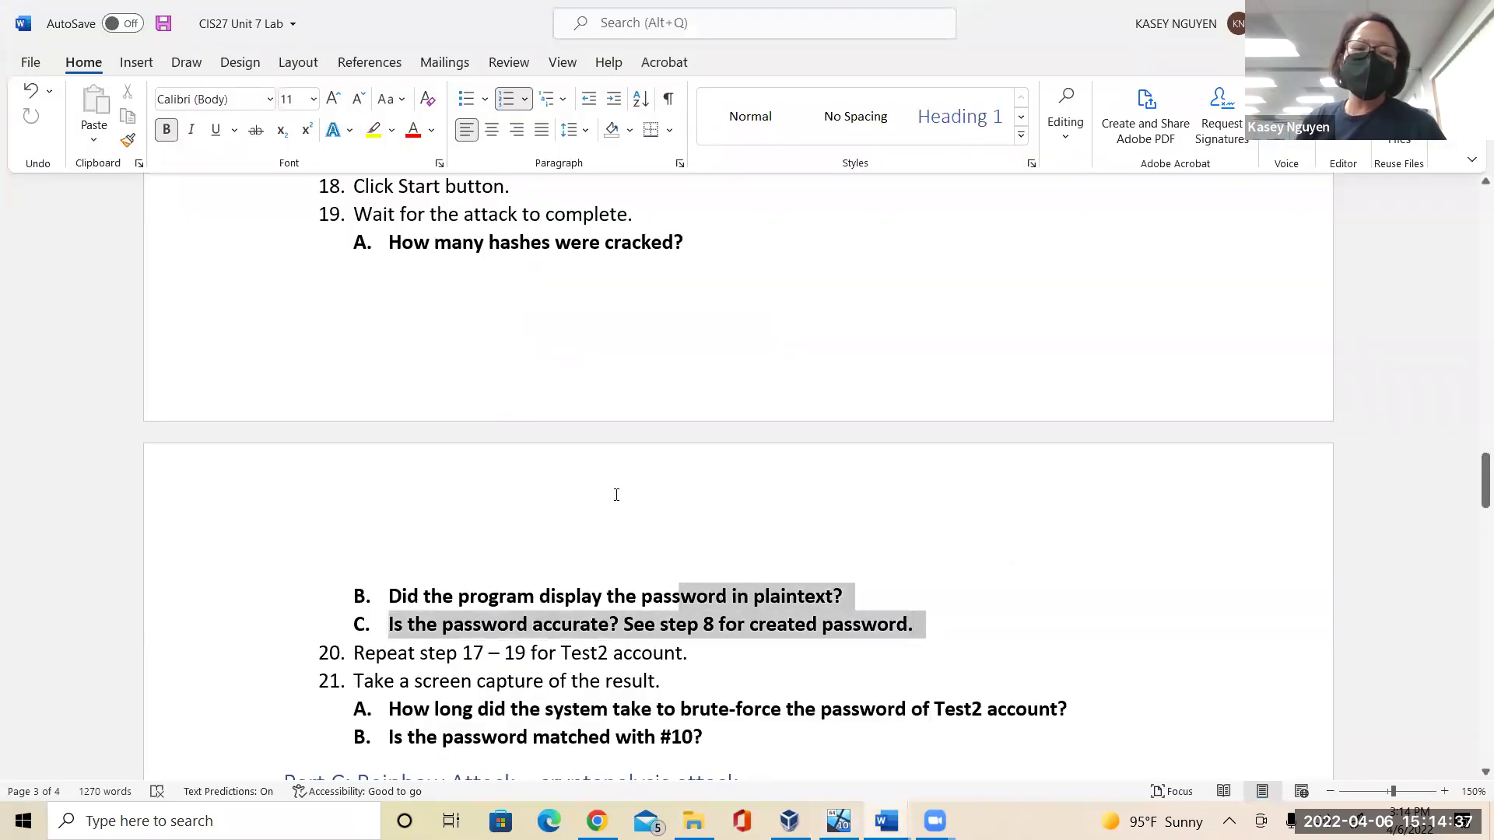
left_click(698, 652)
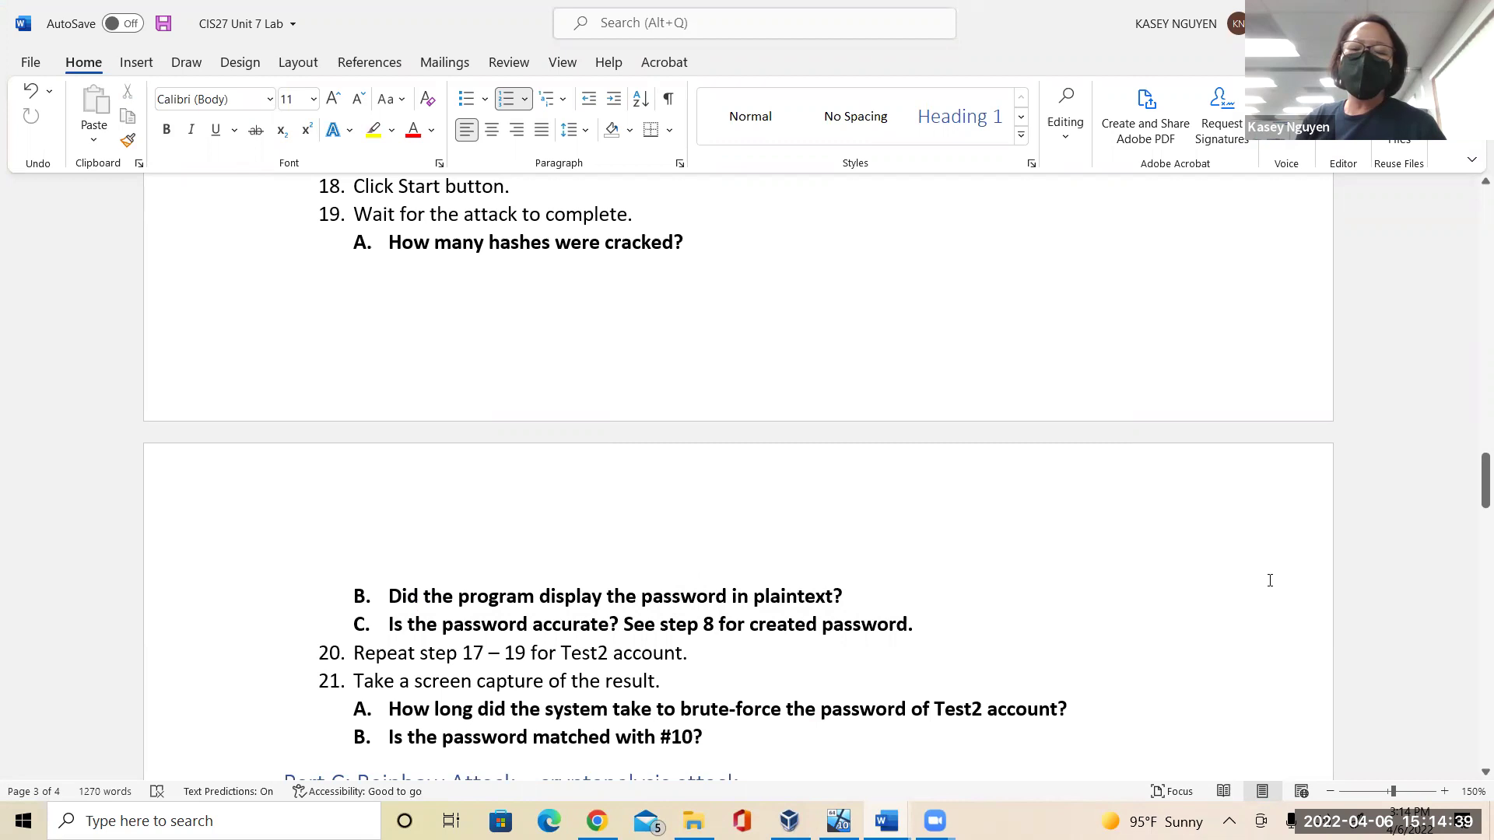
scroll(1472, 774, "down", 2)
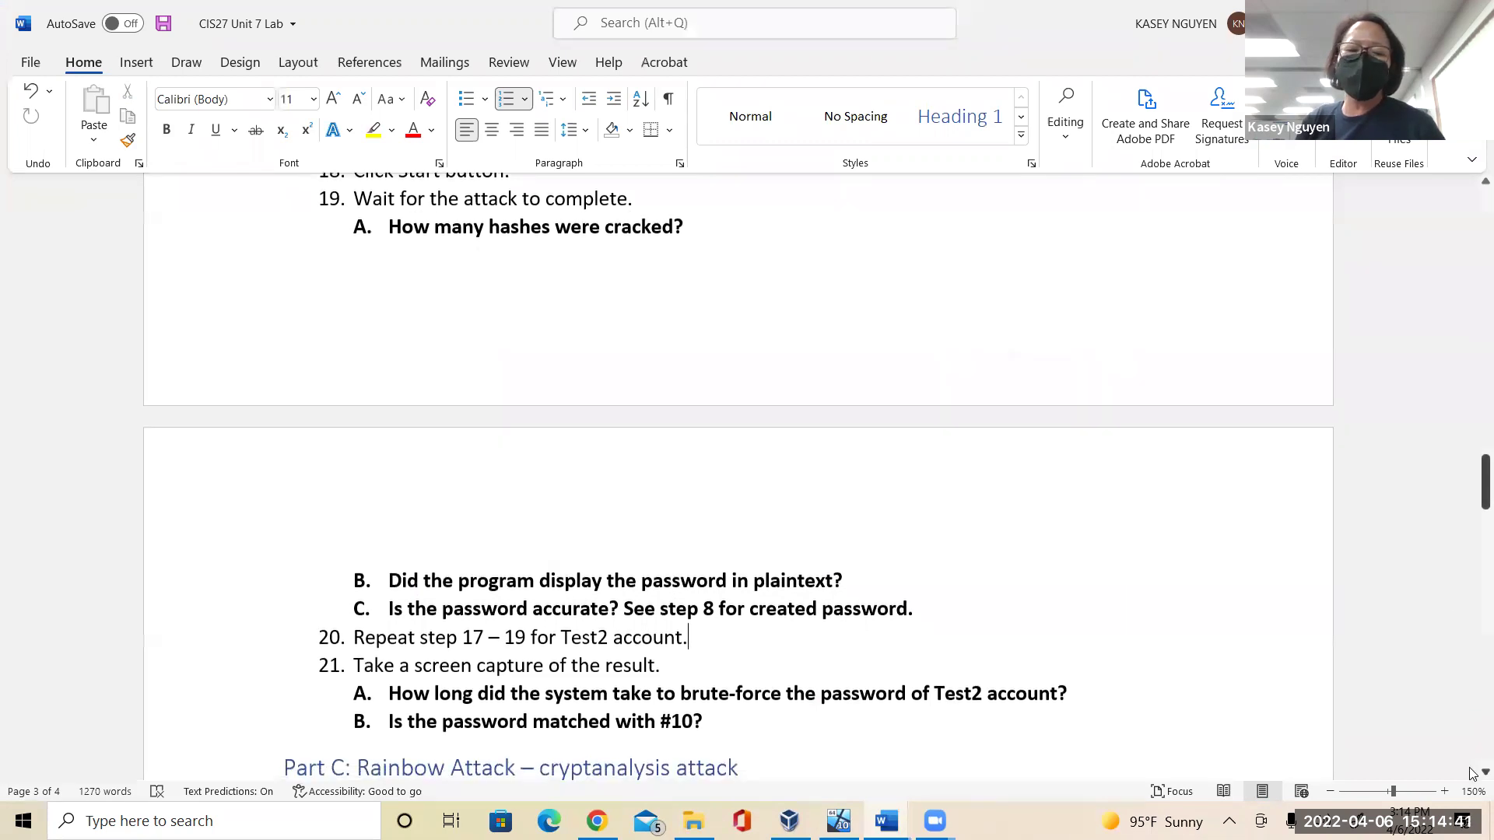
scroll(1472, 774, "down", 5)
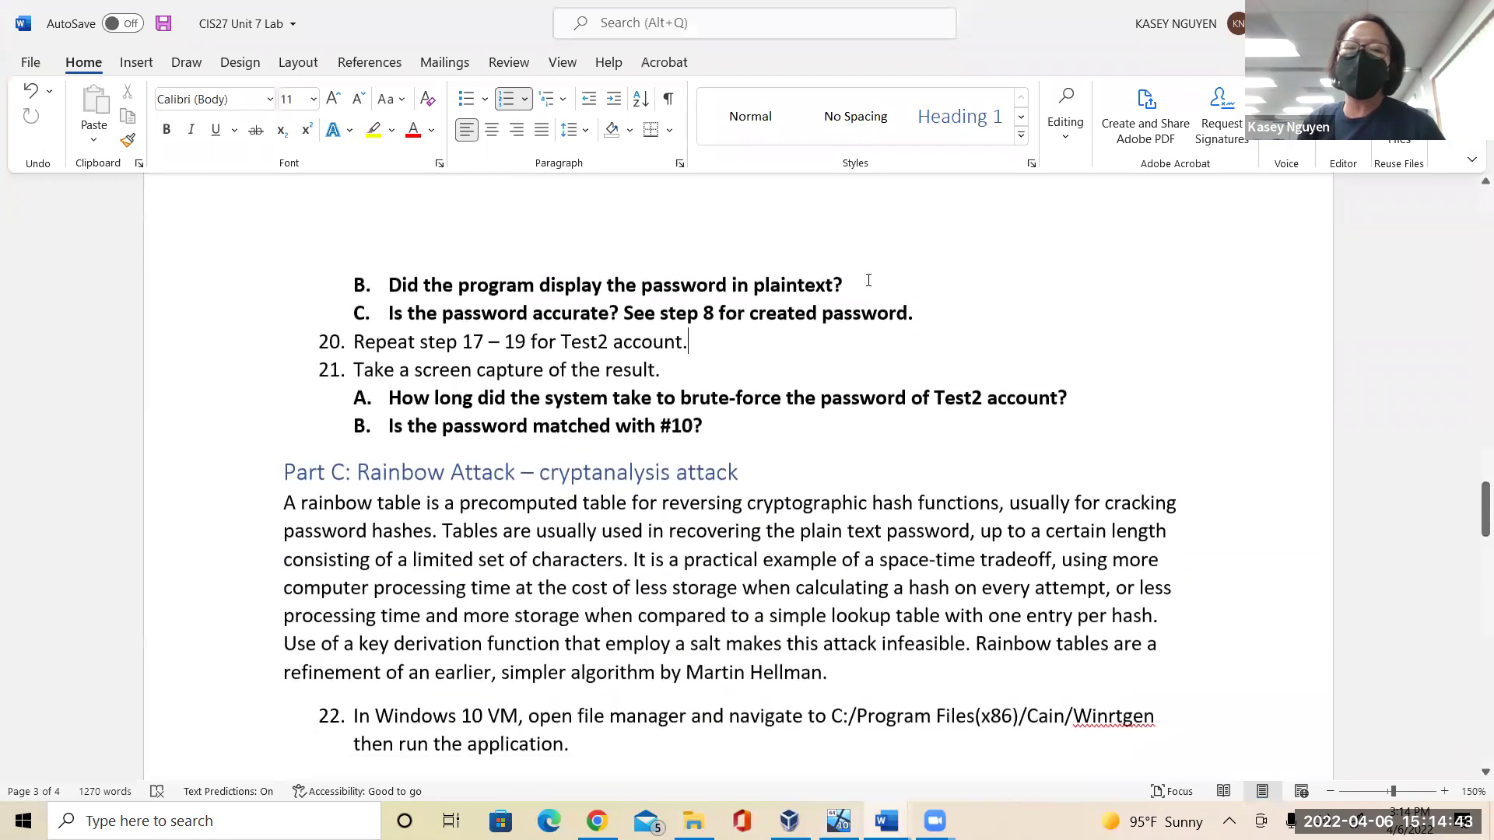
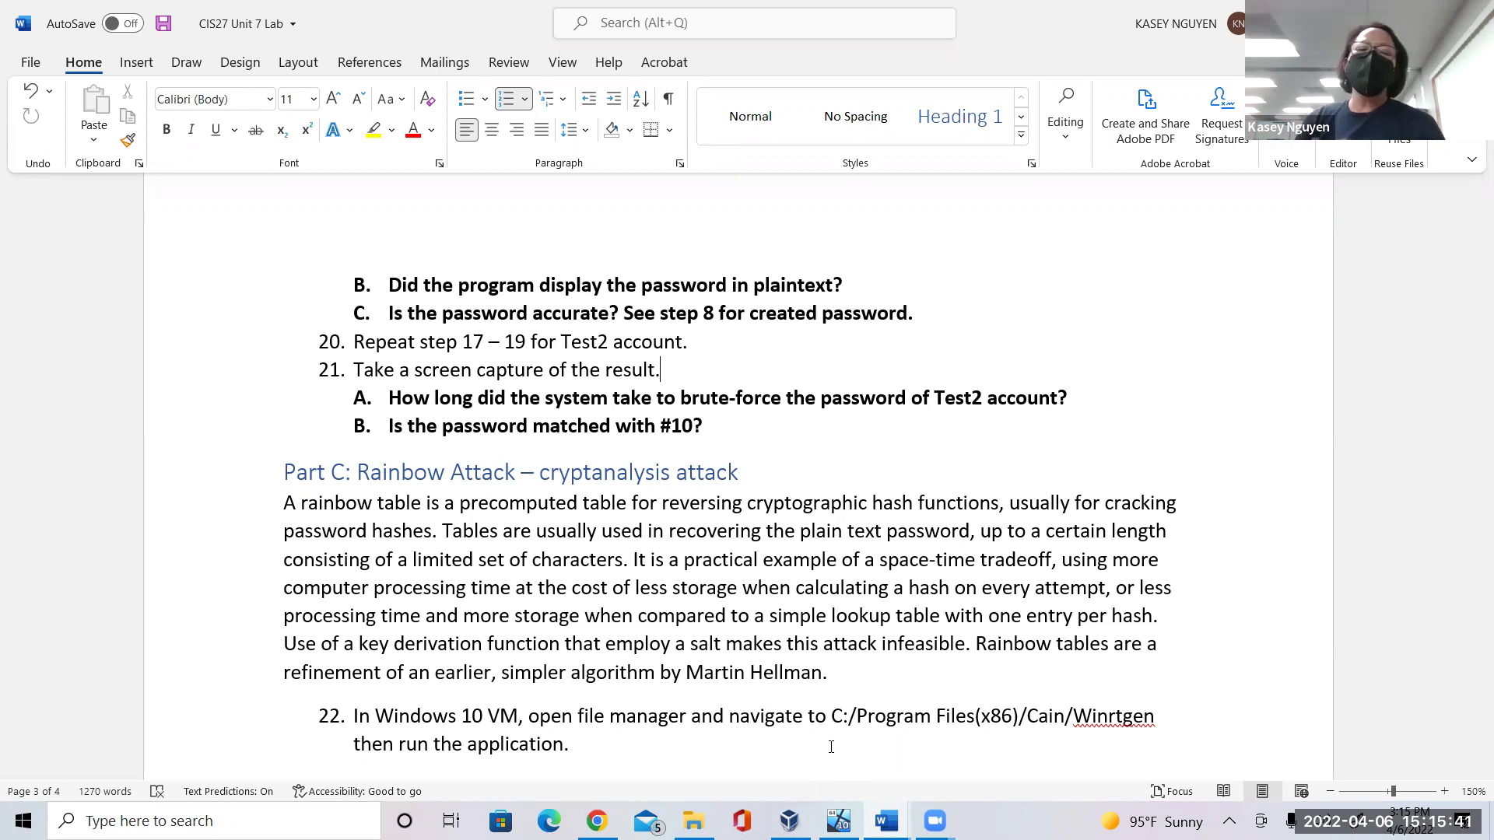
left_click(762, 452)
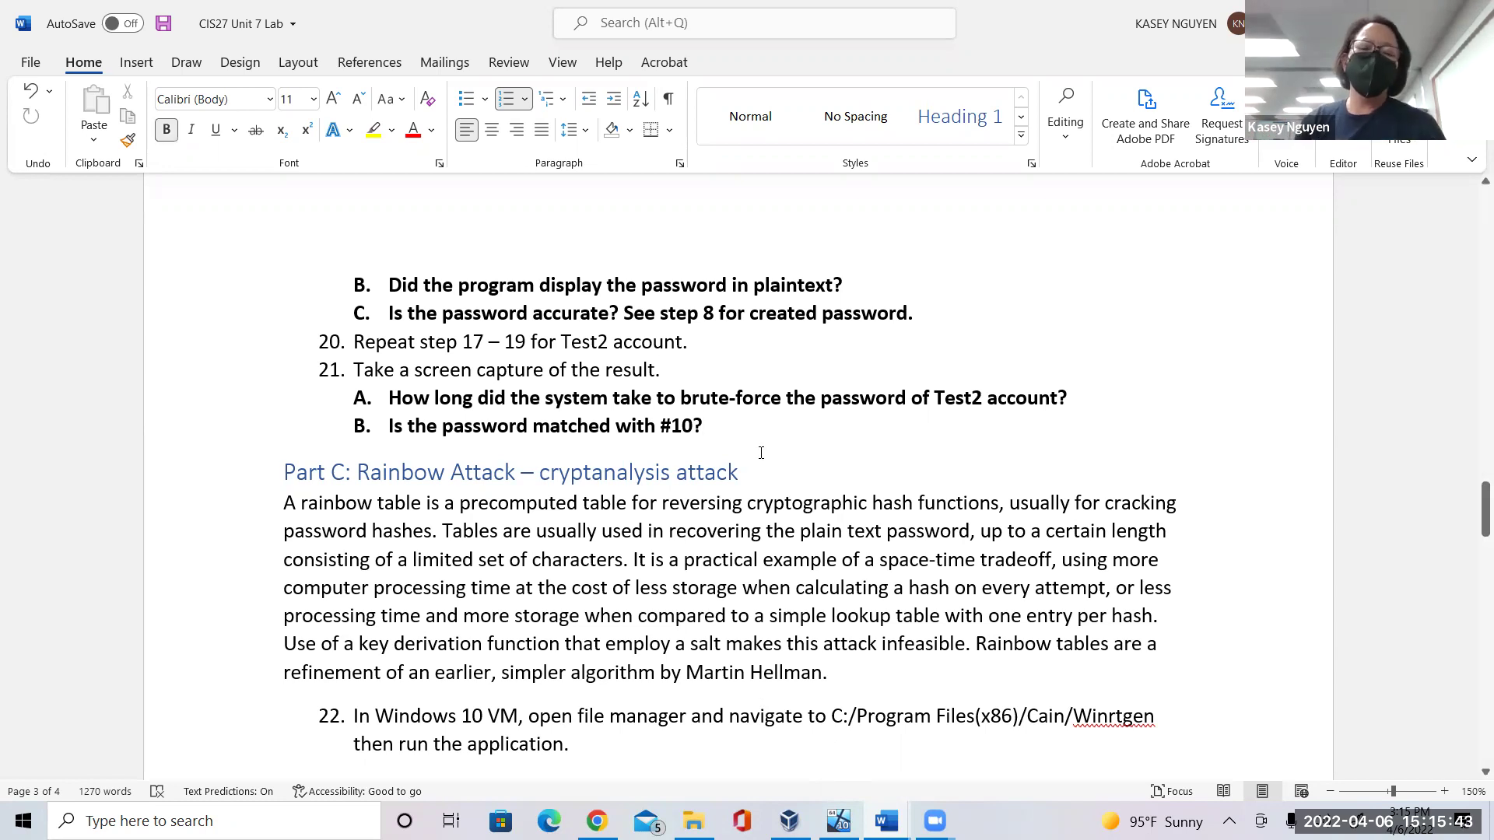
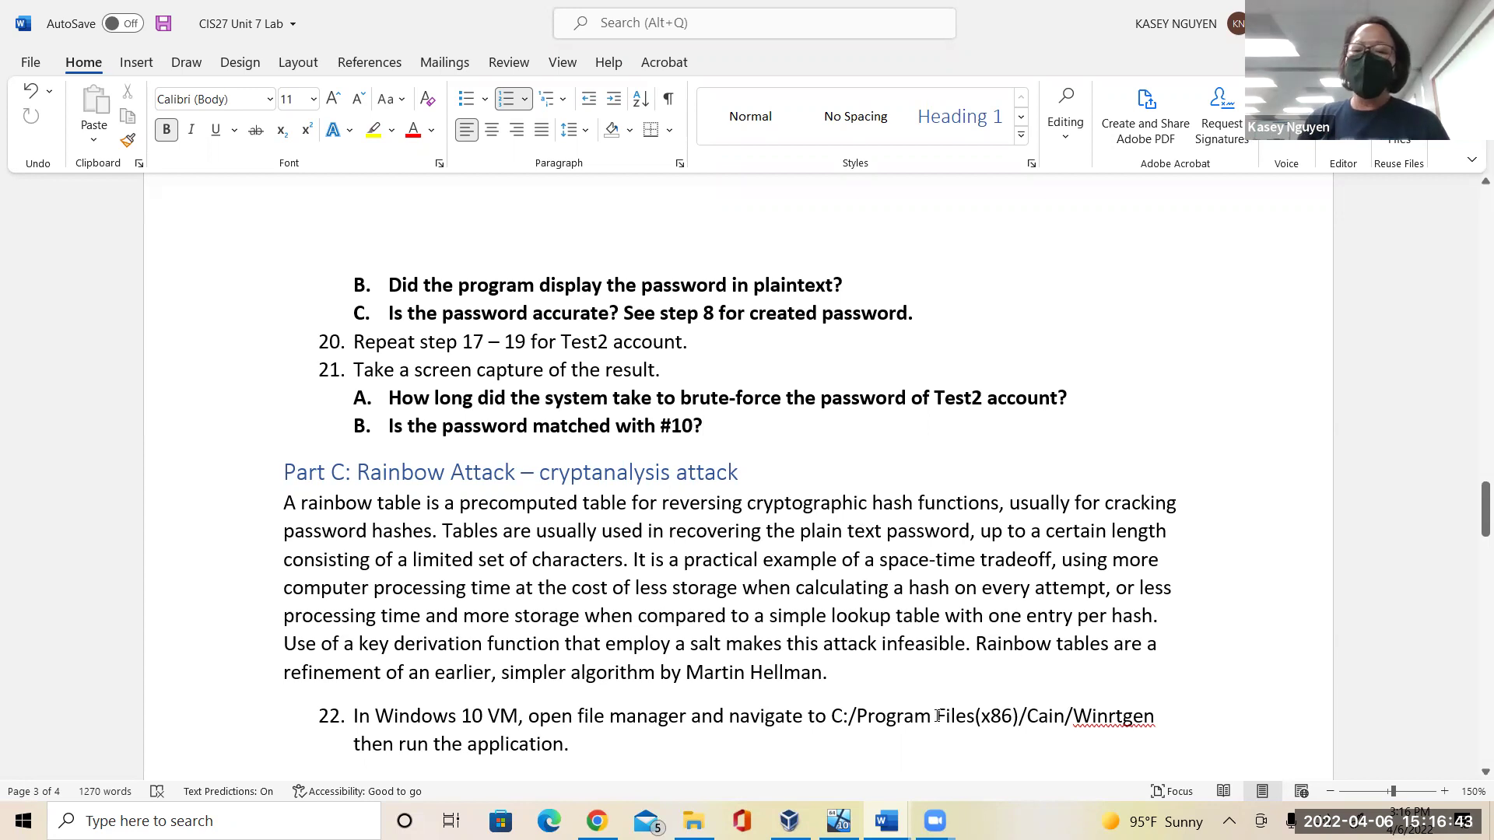
Highlight 'C:/Program Files' in step 22's Cain/Winrtgen folder path, then clear the selection.
left_click_drag(831, 715, 974, 716)
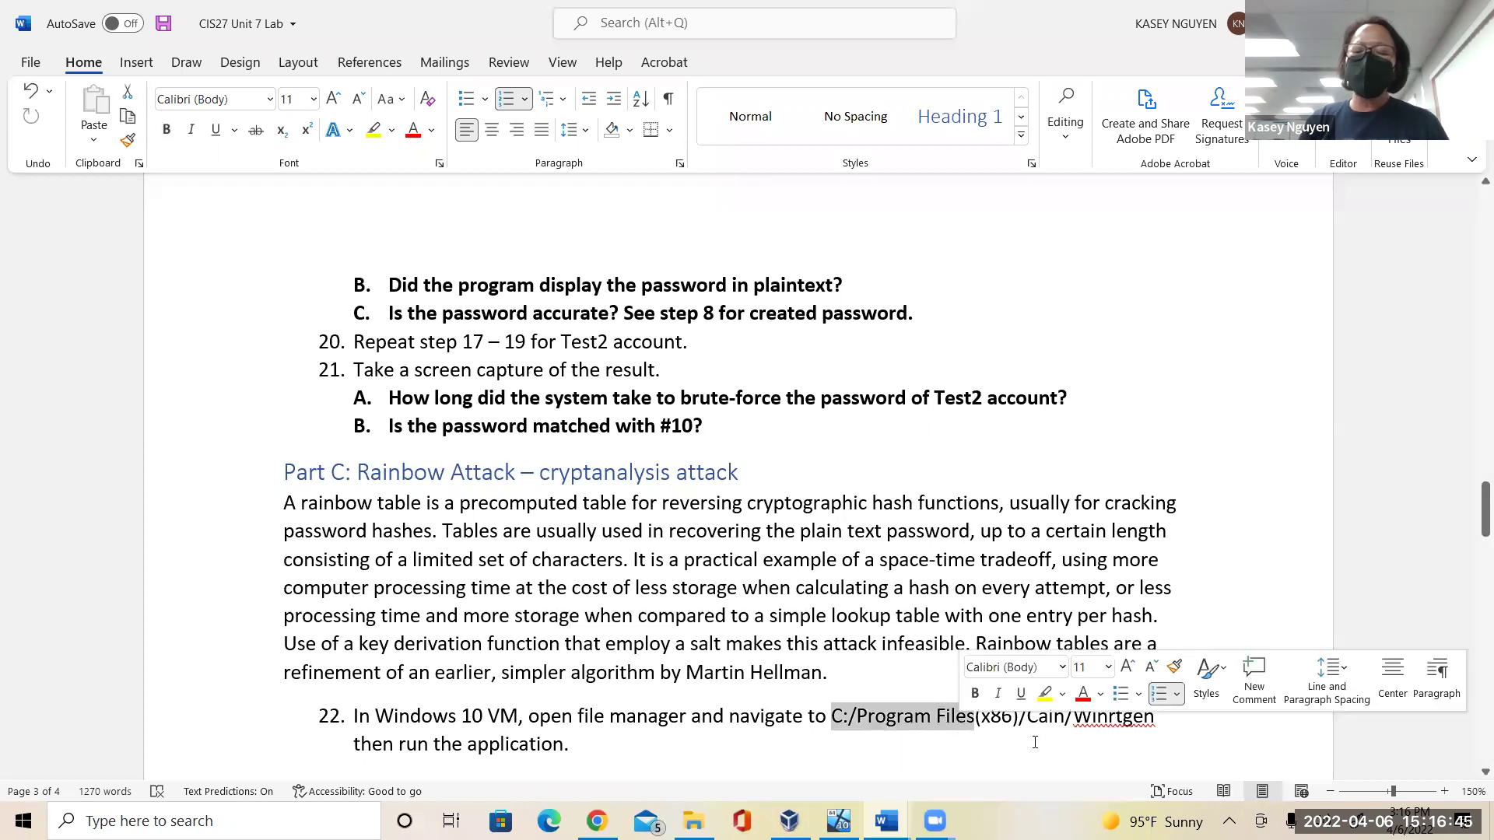
left_click(1131, 739)
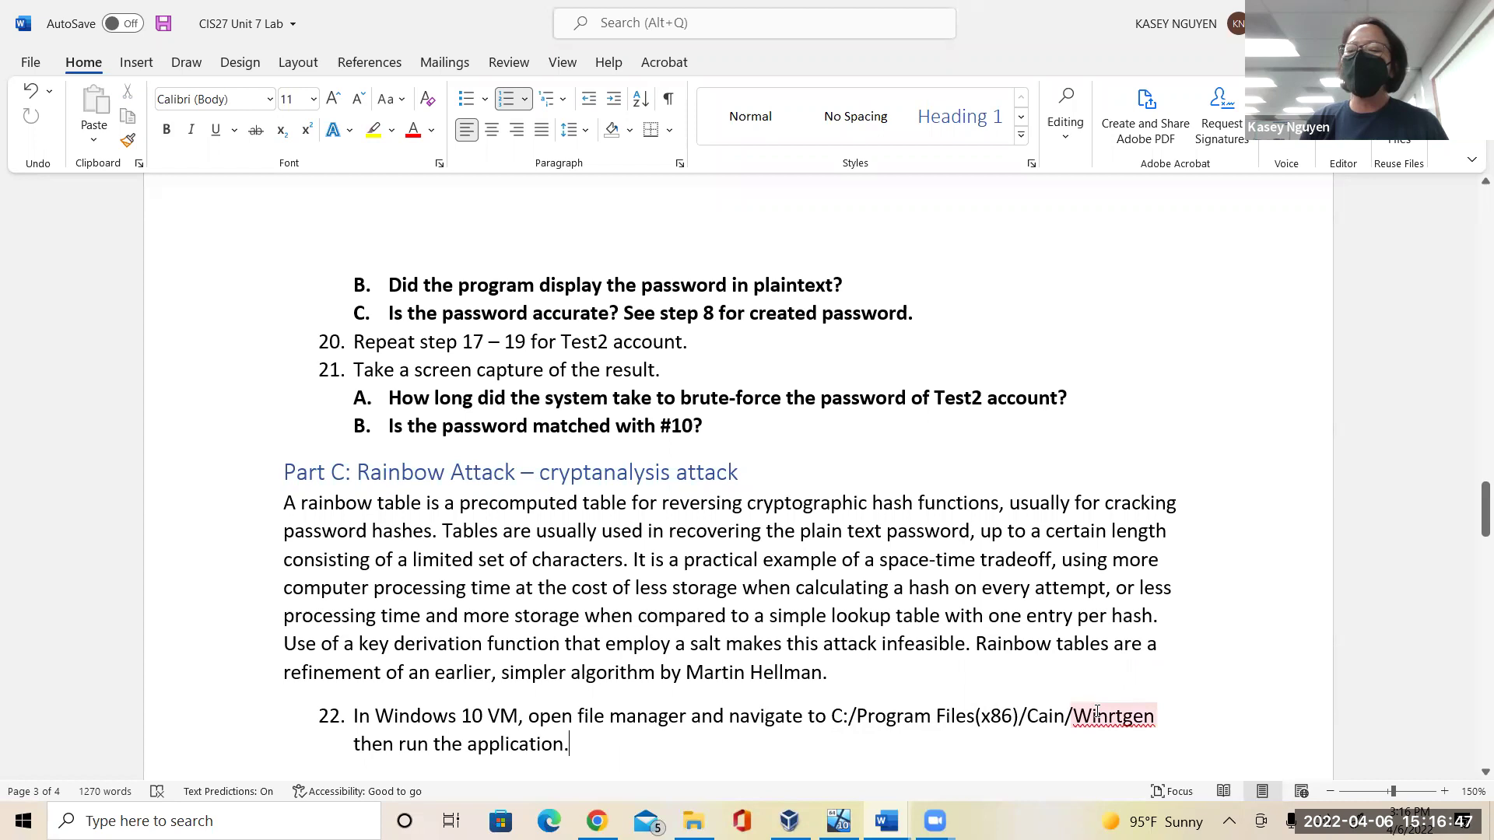
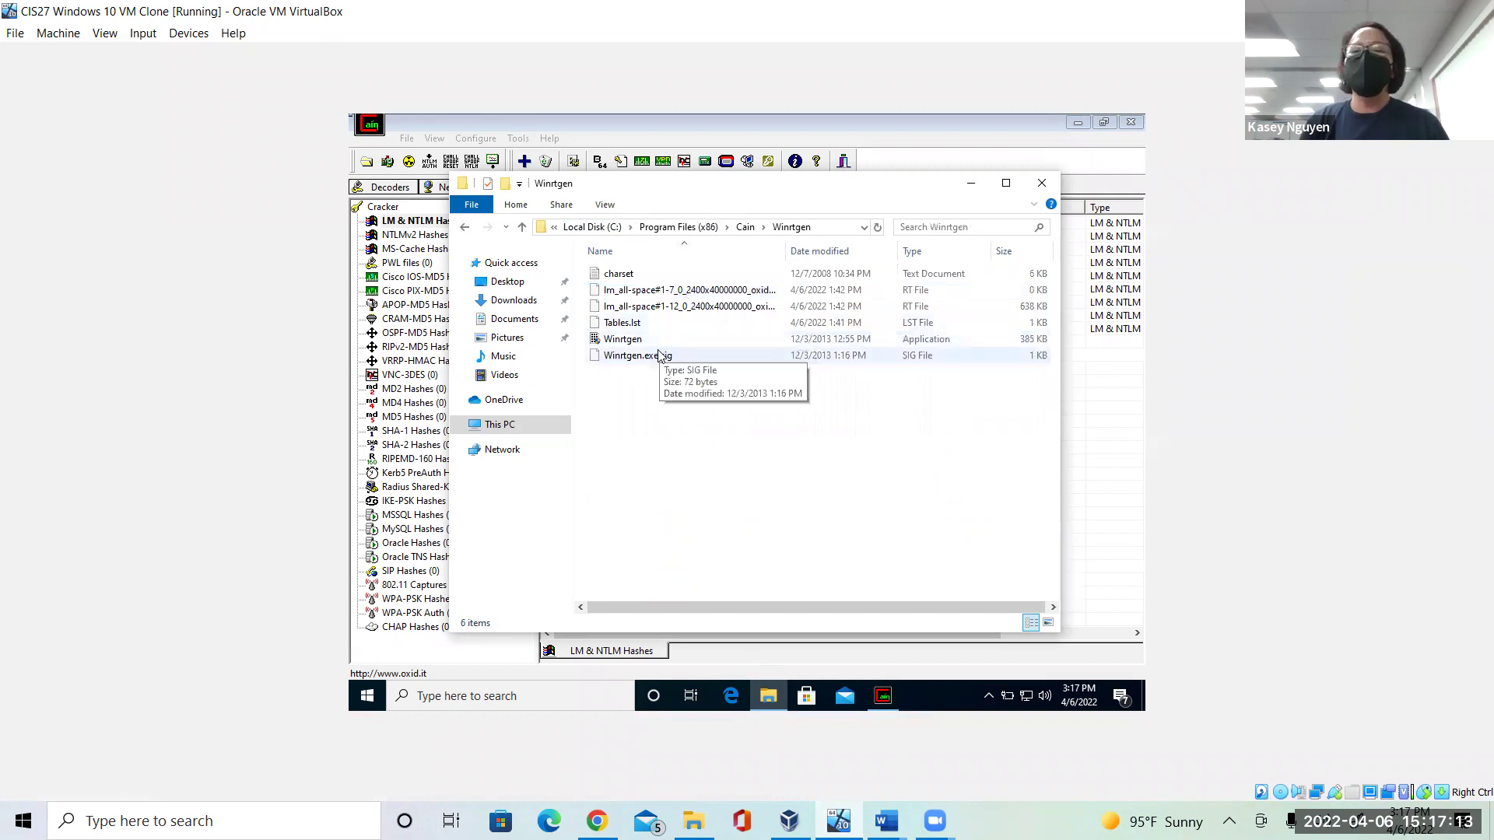
mouse_move(654, 342)
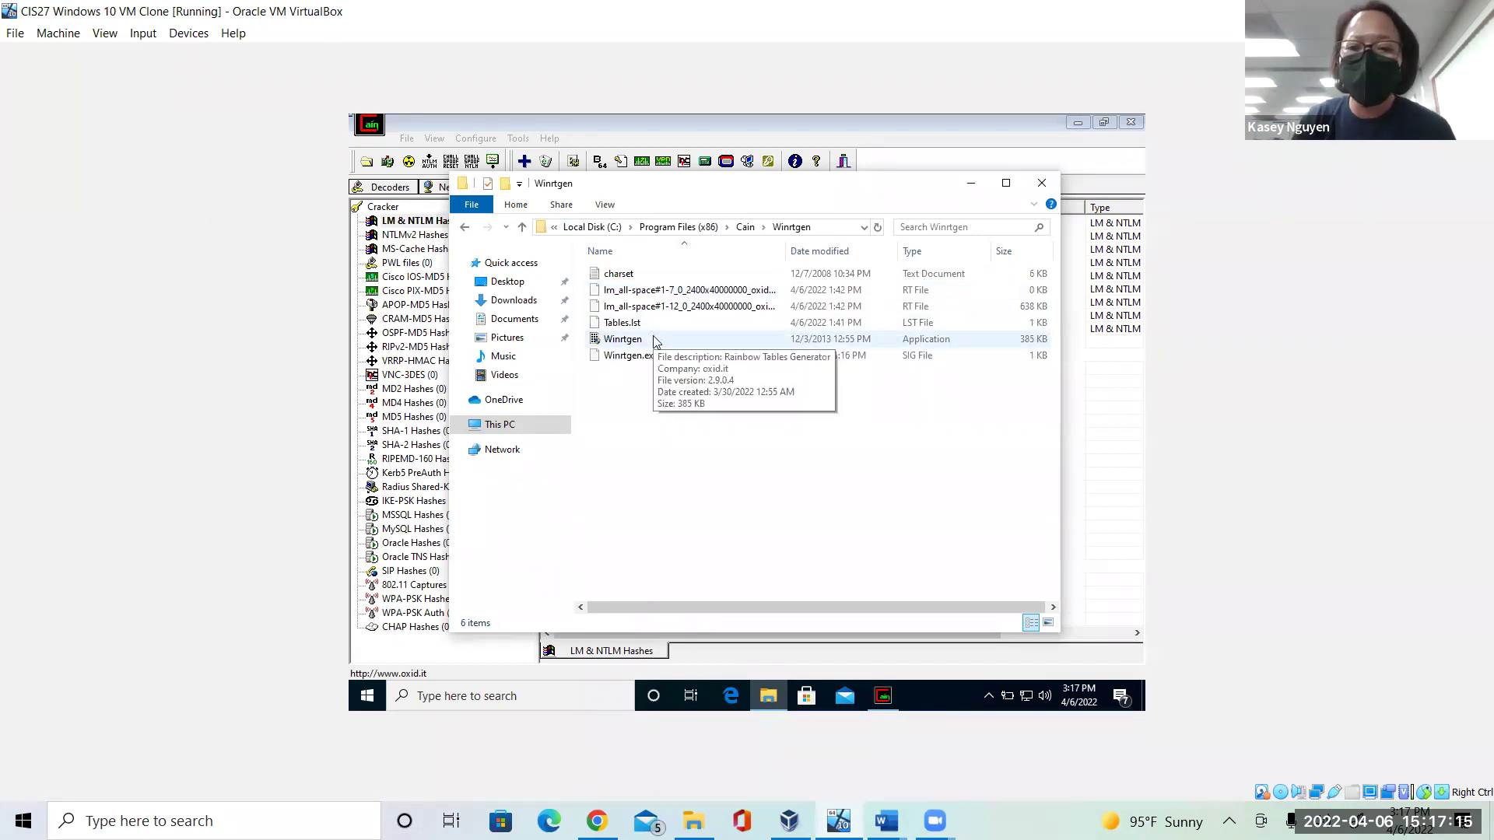
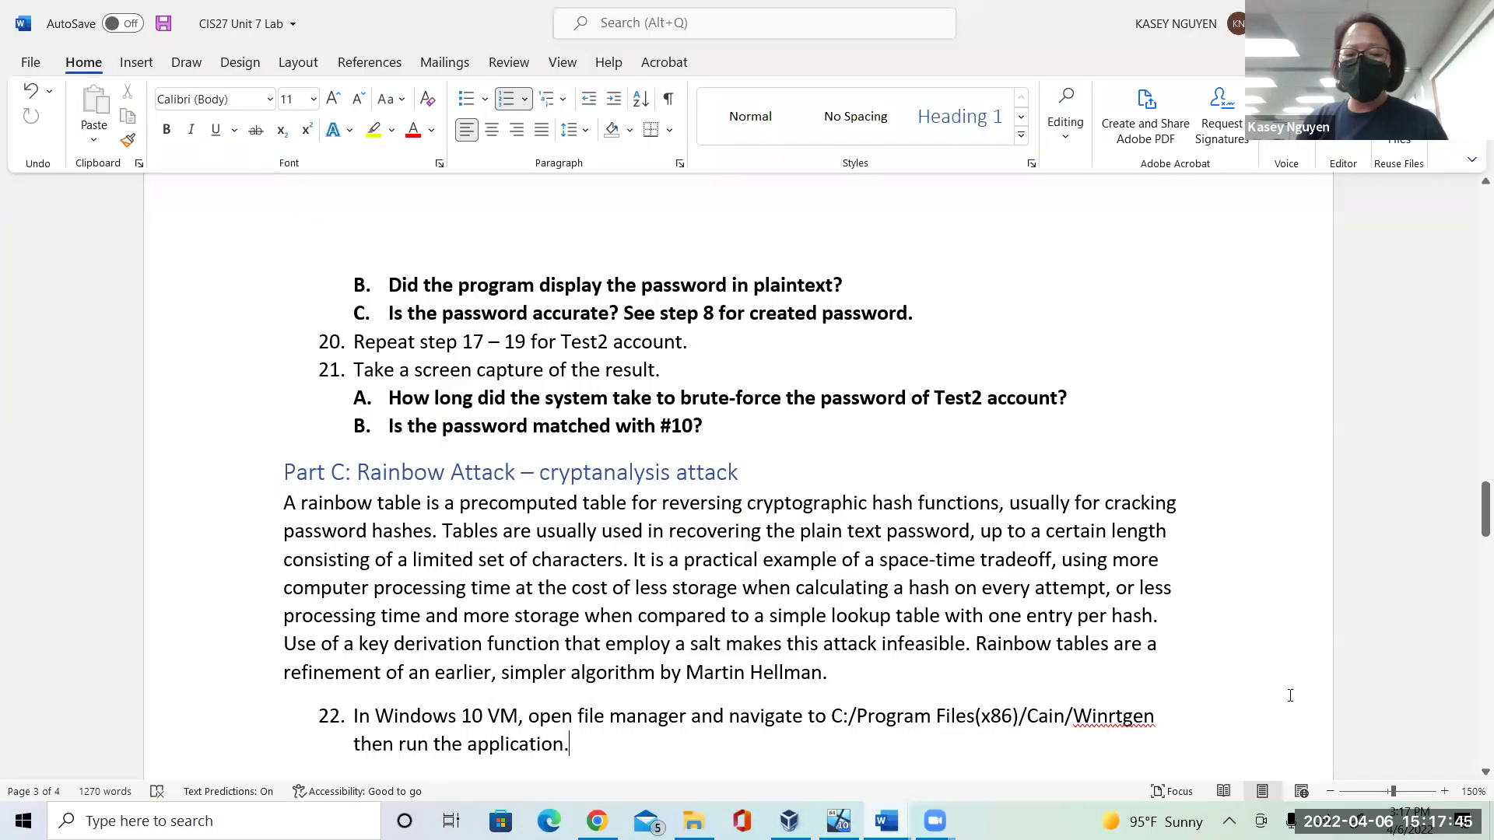
Scroll down the Part C steps and place the cursor after 'Click Add Table' in step 23.
left_click_drag(1473, 537, 1472, 576)
left_click(529, 398)
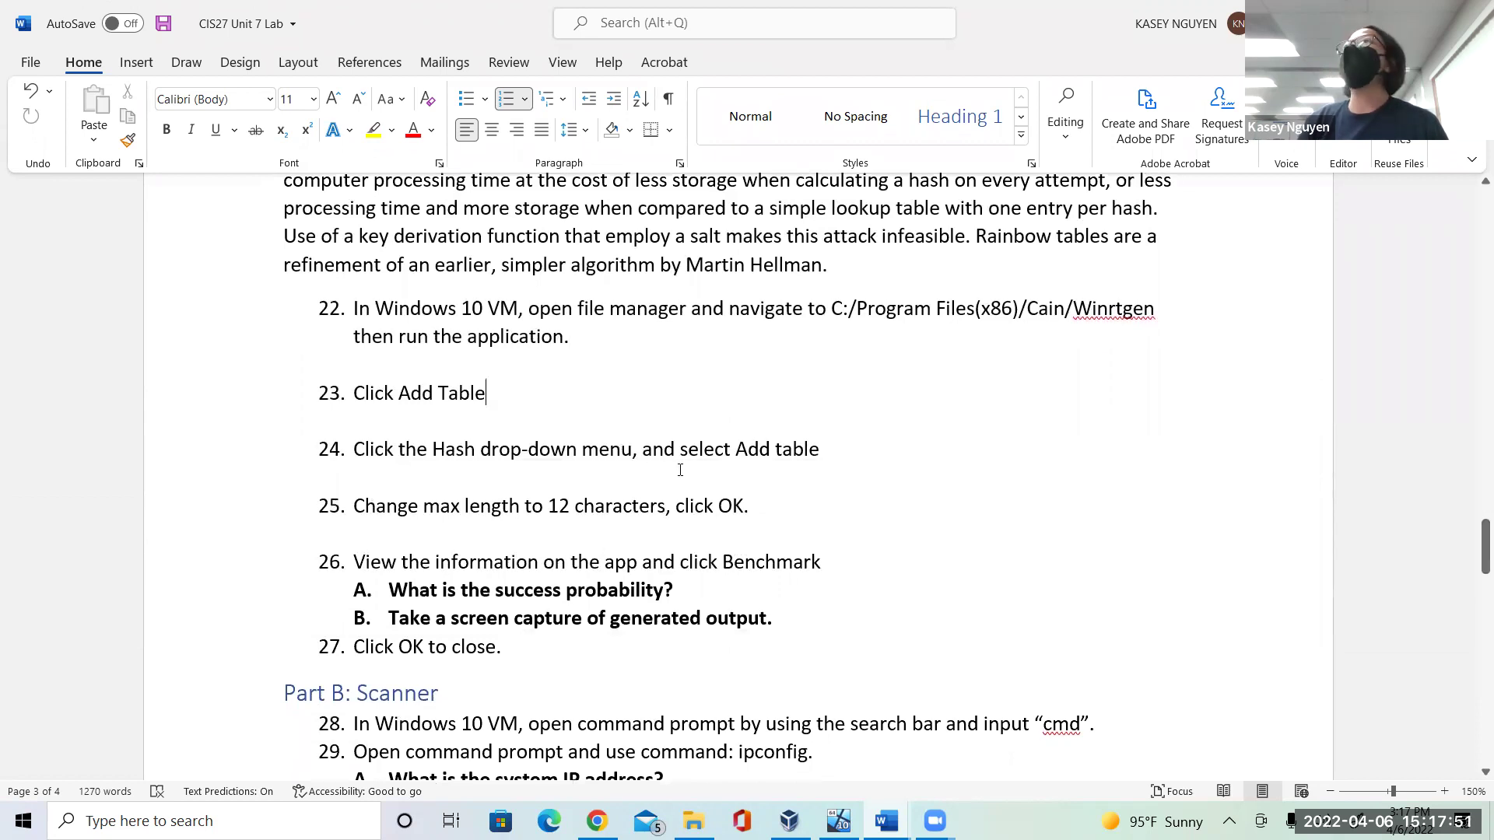
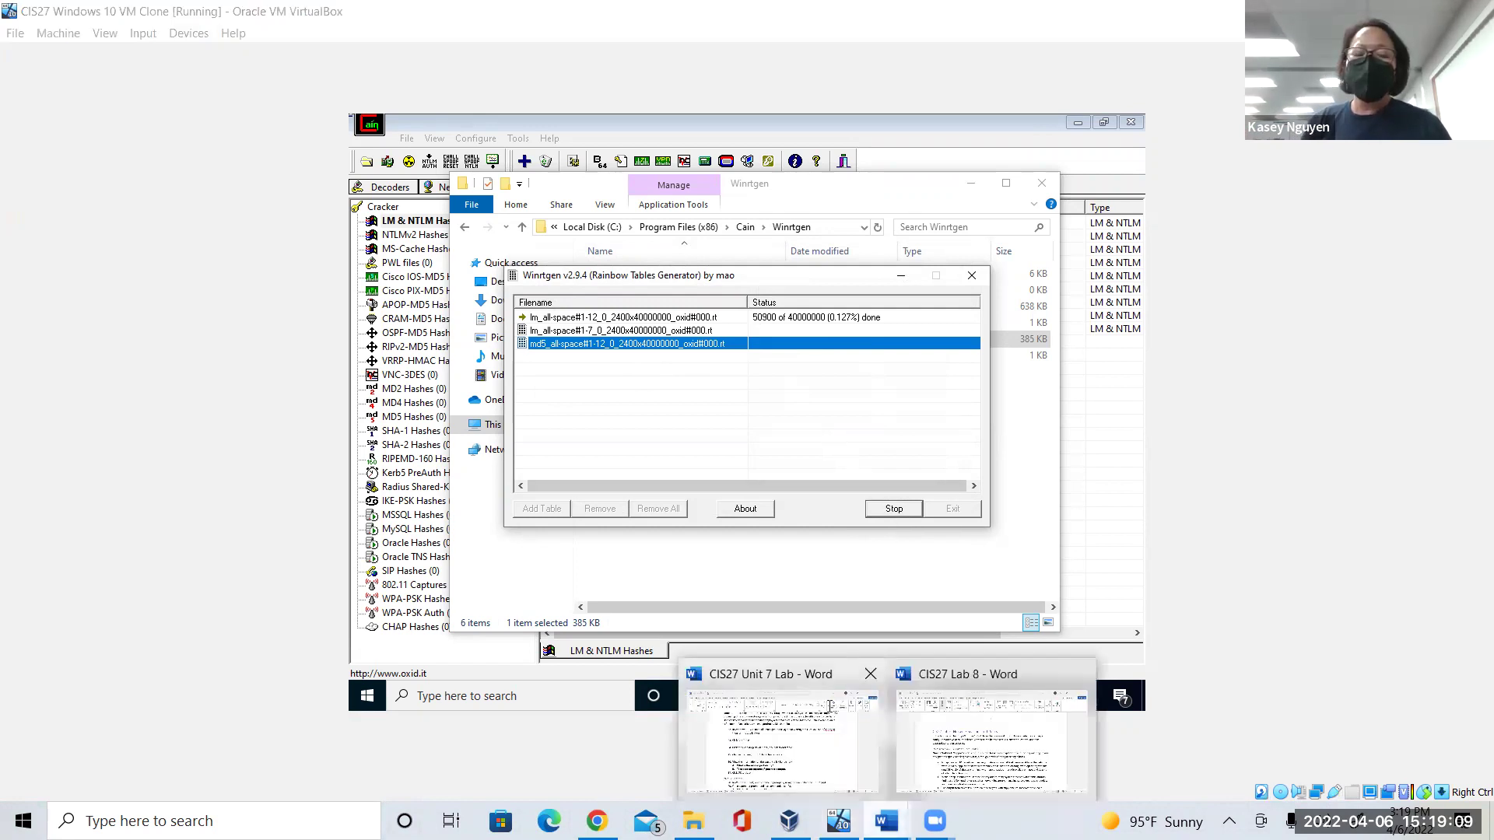
Bring the CIS27 Unit 7 Lab Word document to the front from its taskbar preview.
left_click(801, 747)
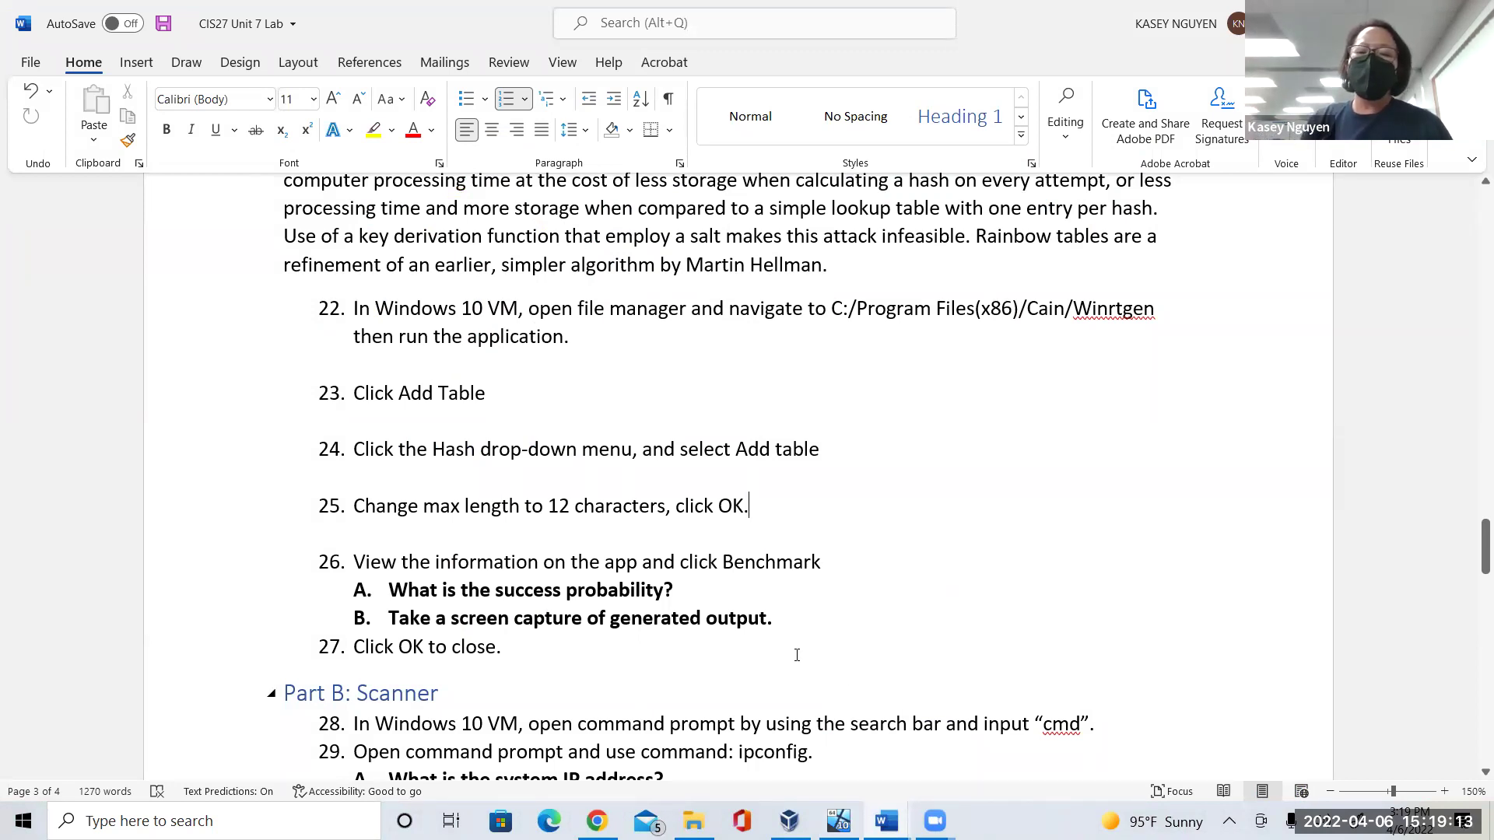
left_click(720, 594)
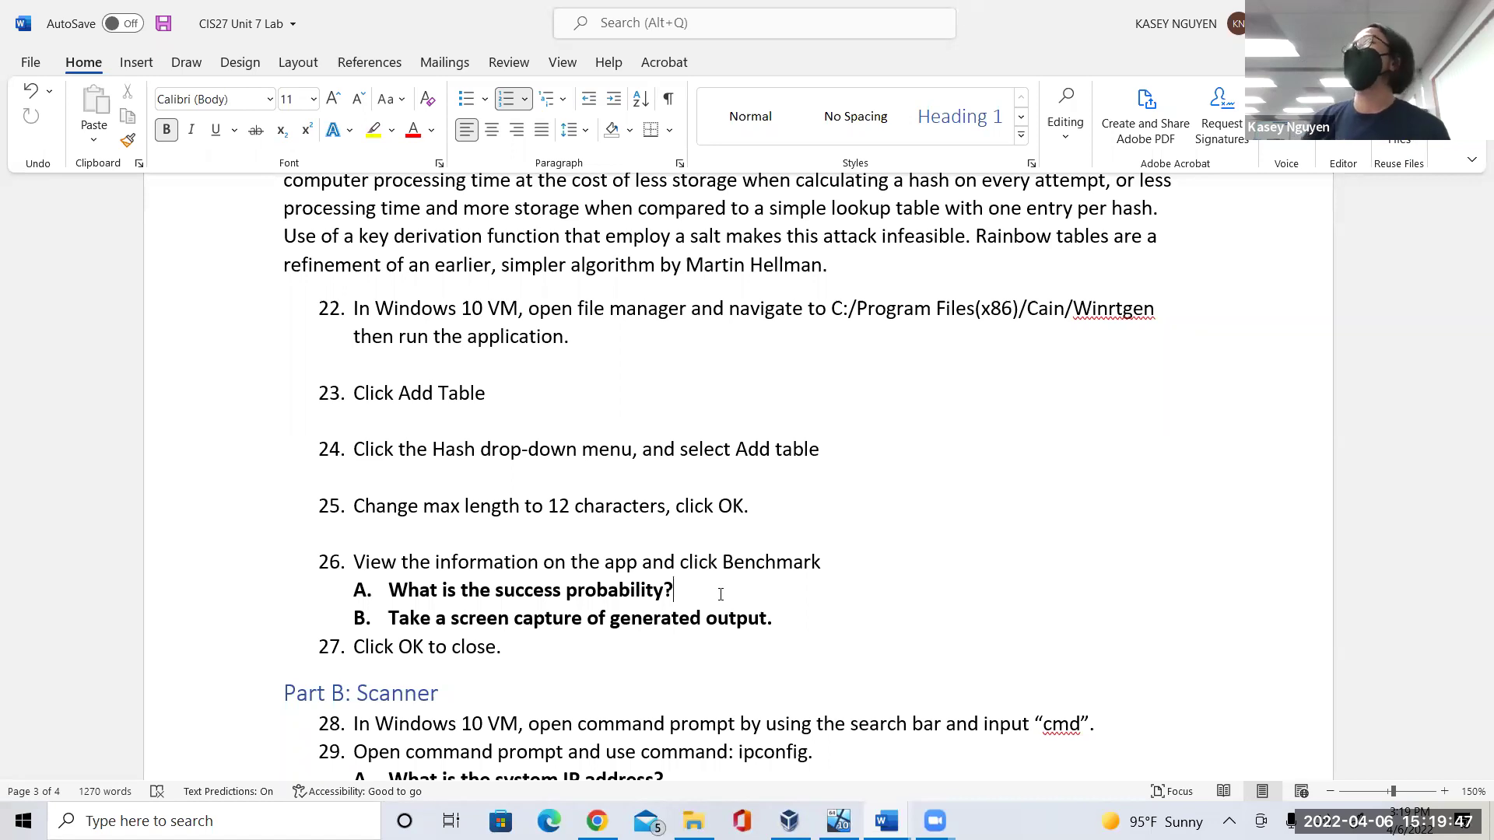
Scroll the lab document down to Part B: Scanner, steps 28–38.
left_click(1473, 559)
mouse_move(1473, 559)
left_mouse_down()
mouse_move(1473, 596)
mouse_move(1473, 584)
left_mouse_up()
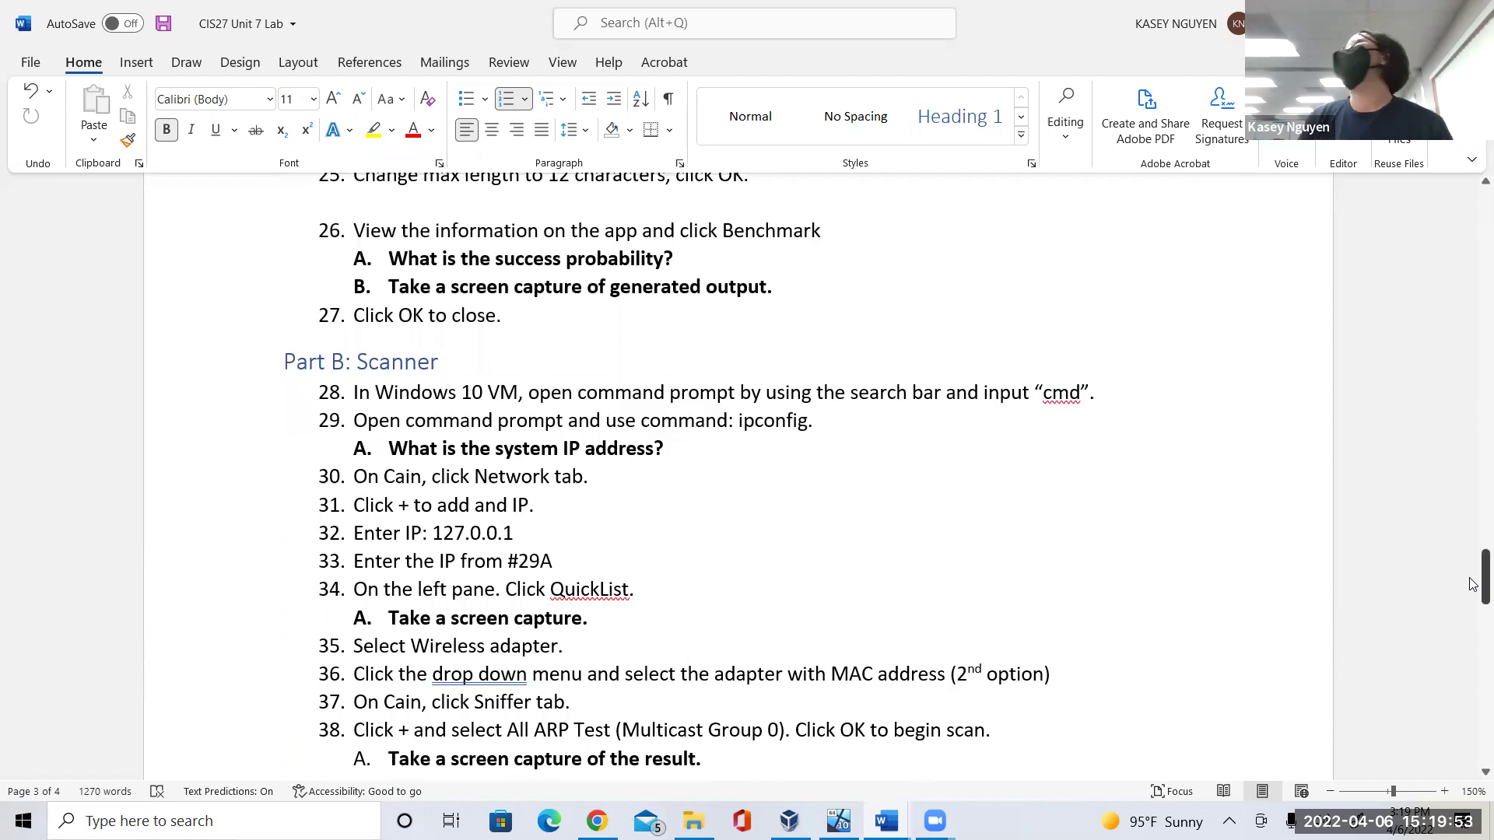
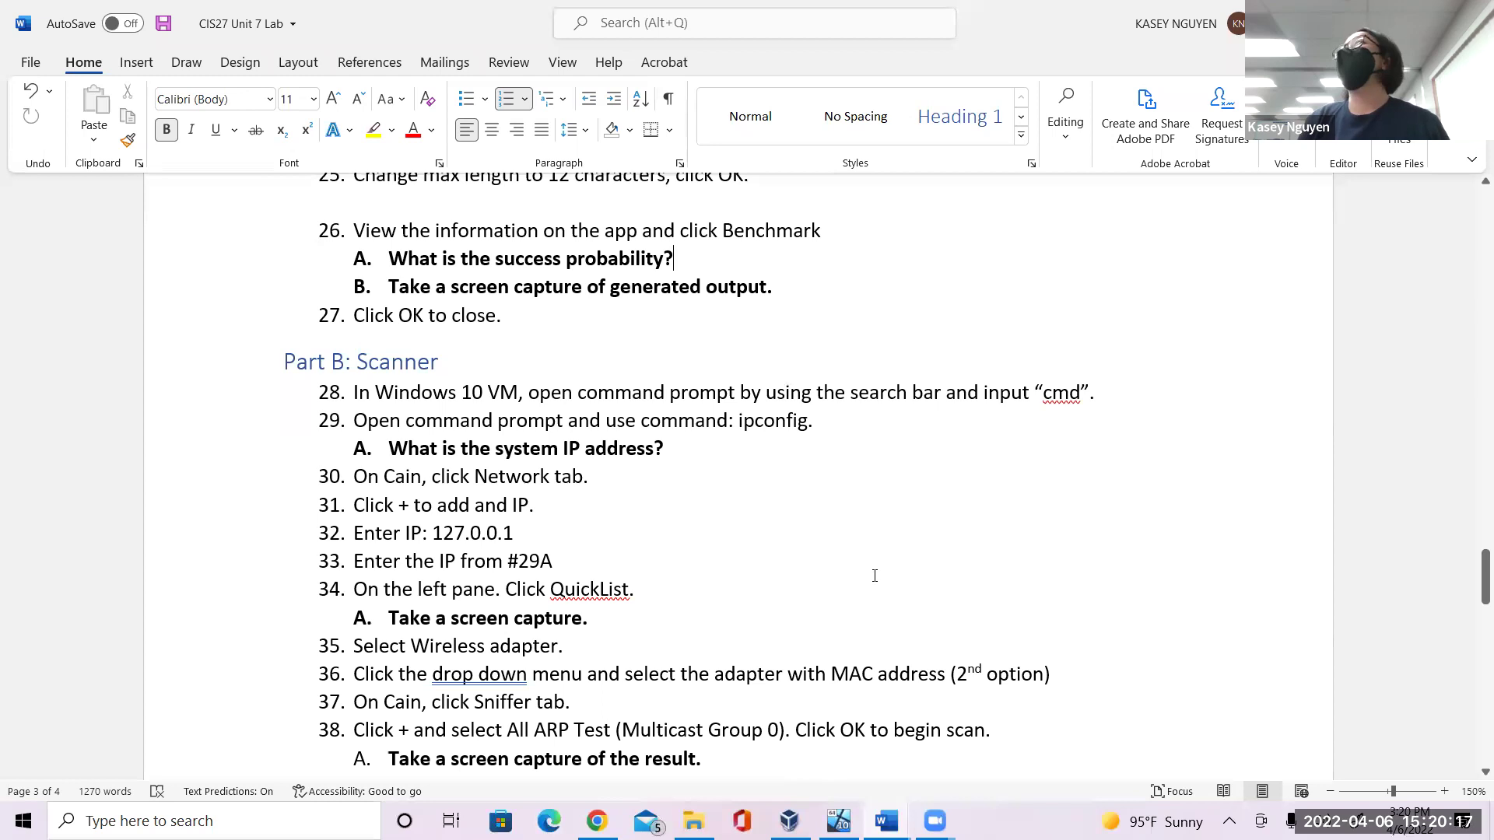
Change the 'Part B' heading to 'Part C: Scanner', save, and switch to the Windows 10 VM.
left_click(342, 366)
key("BackSpace")
type("C")
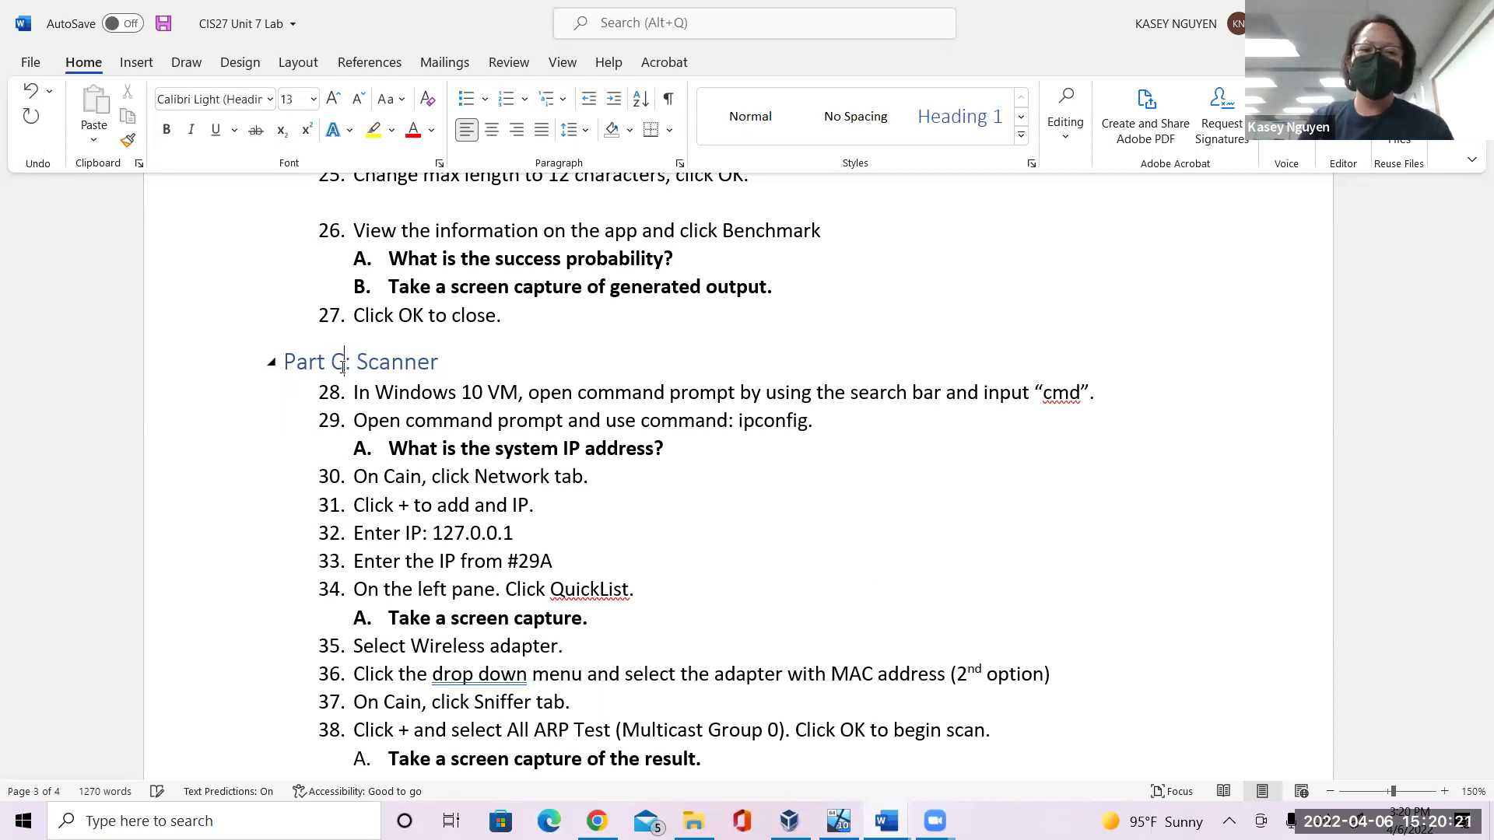
key("ctrl+s")
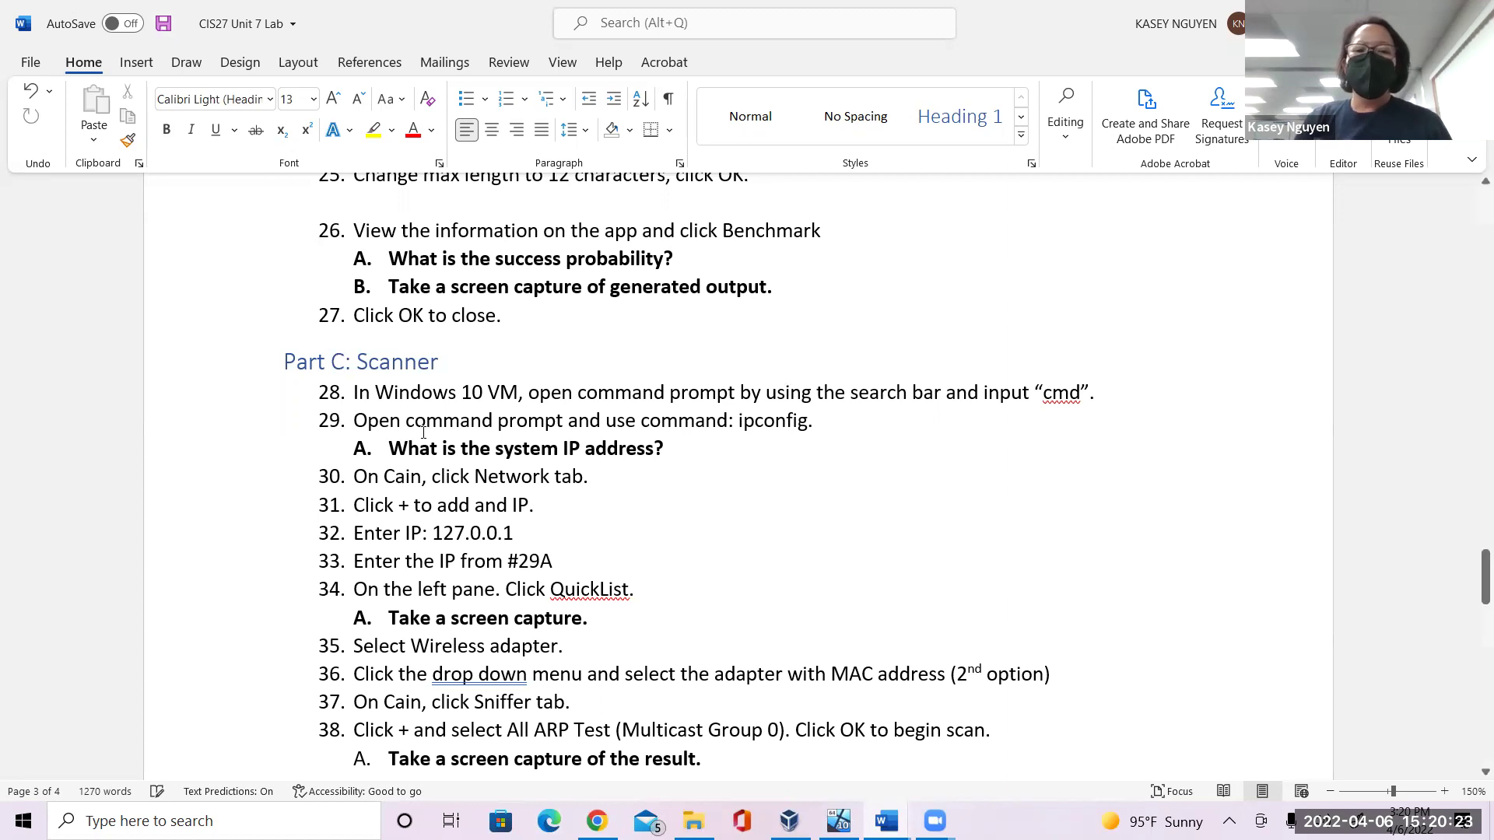
left_click(839, 820)
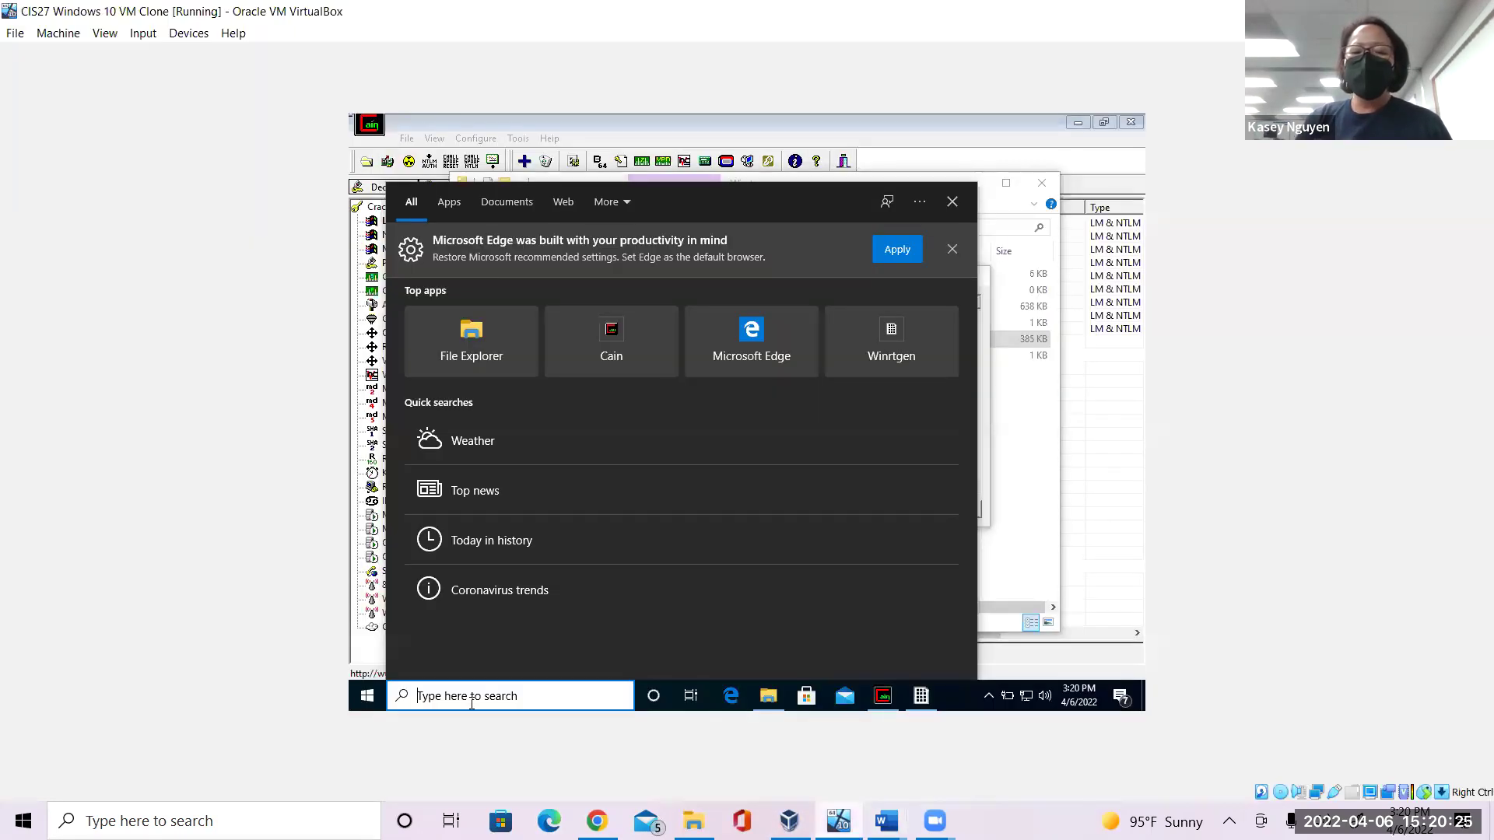
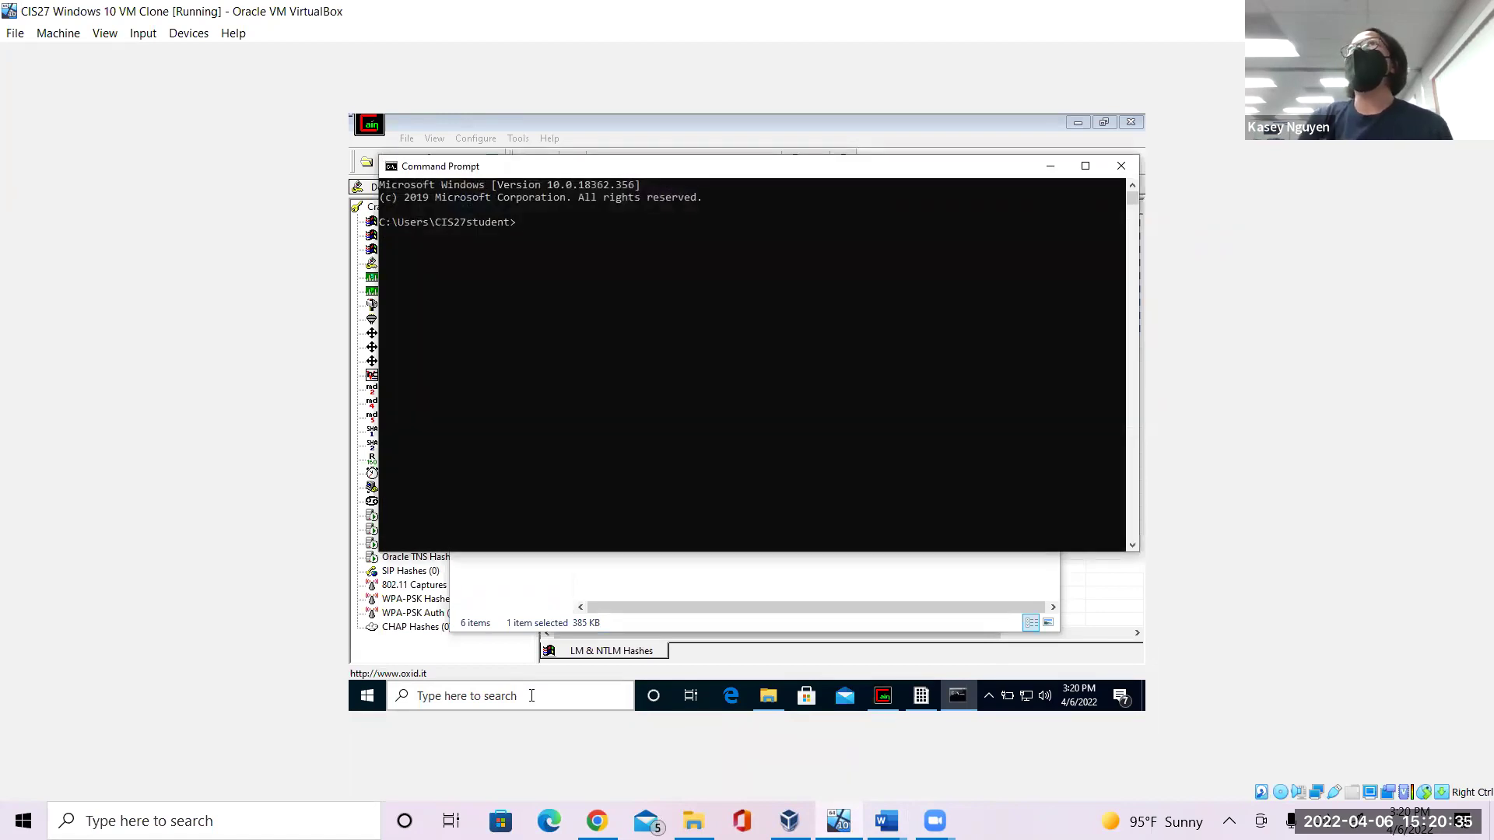
Run ipconfig /all in the VM's Command Prompt and highlight the IPv4 address 10.0.2.15 line.
type("ipconfig /all")
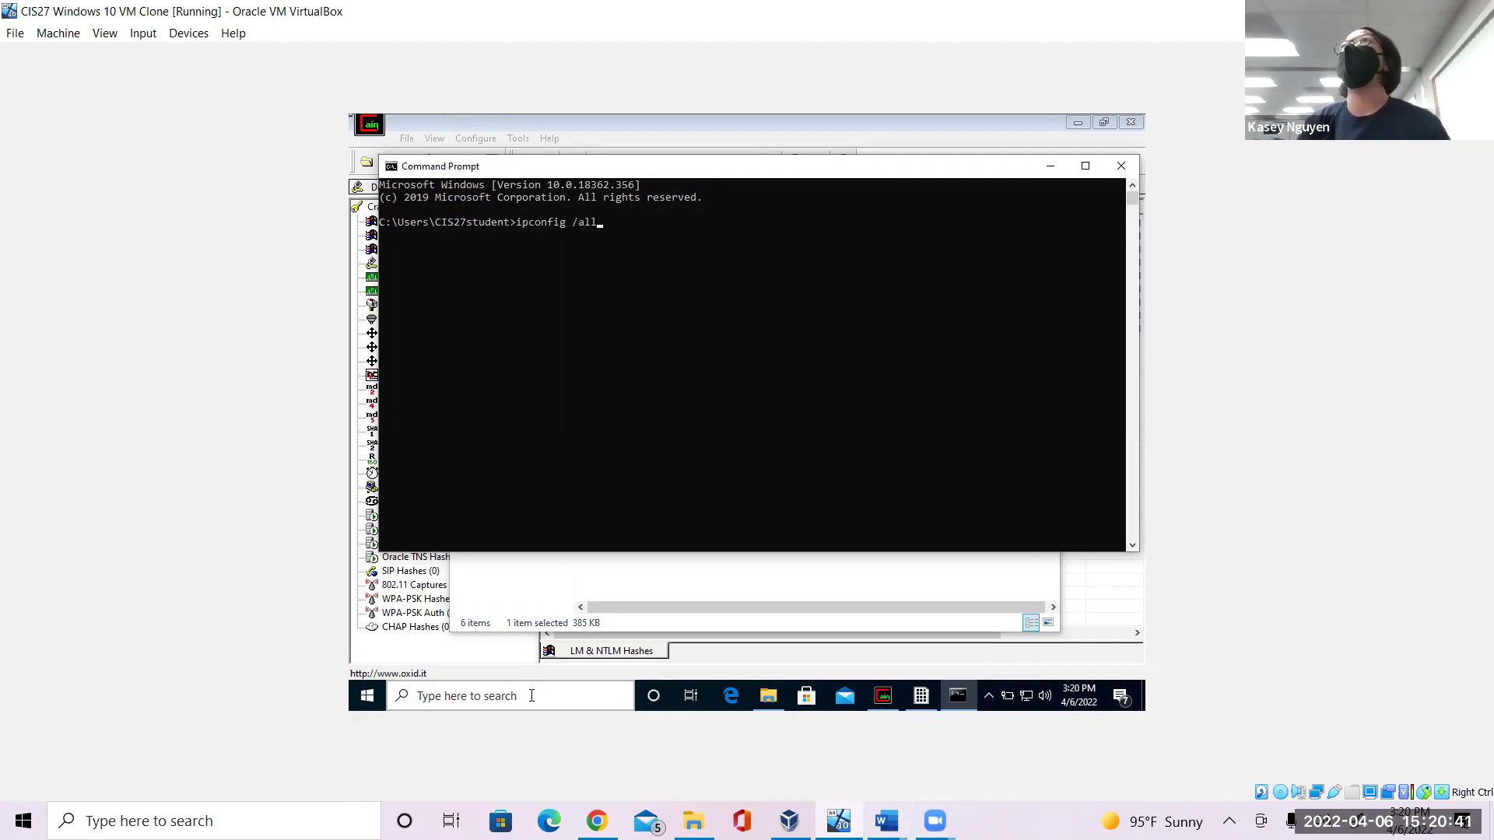
key("Return")
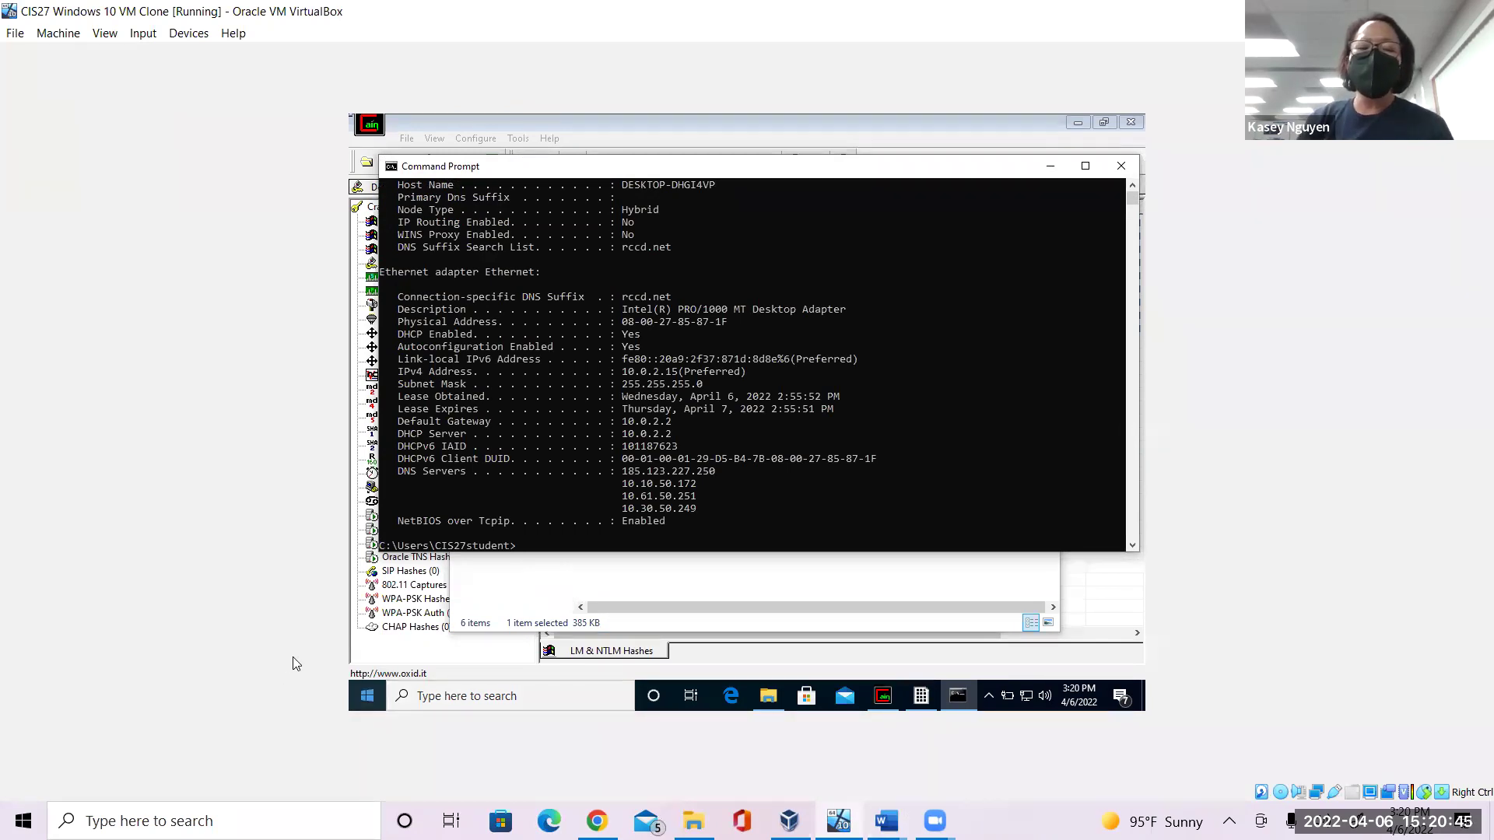
left_click_drag(749, 372, 394, 377)
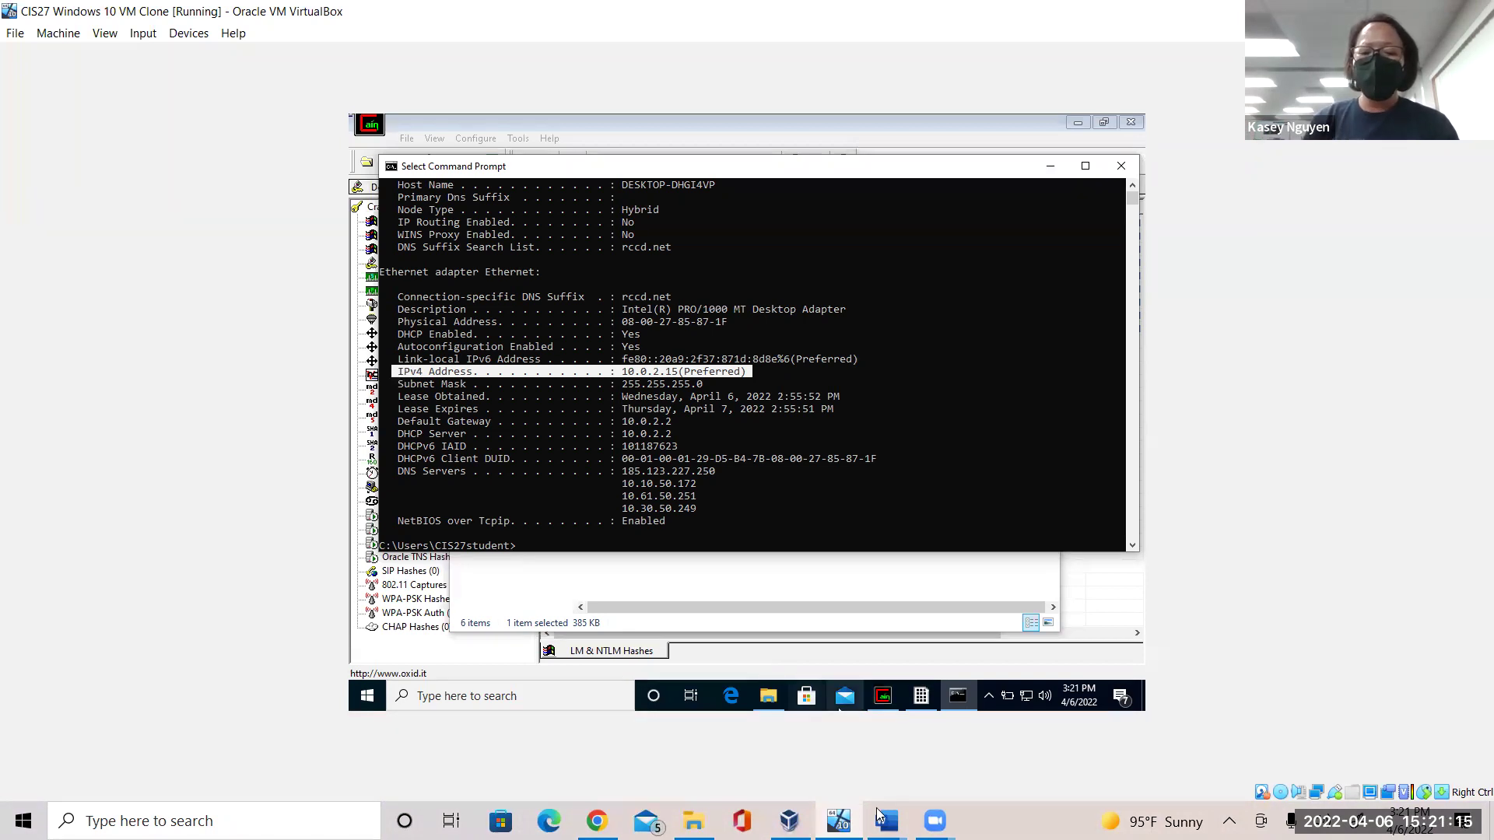
Enter 10.0.2.15 as the answer to 29A in the CIS27 Unit 7 Lab document, then switch back to the VM.
mouse_move(886, 821)
left_click(770, 740)
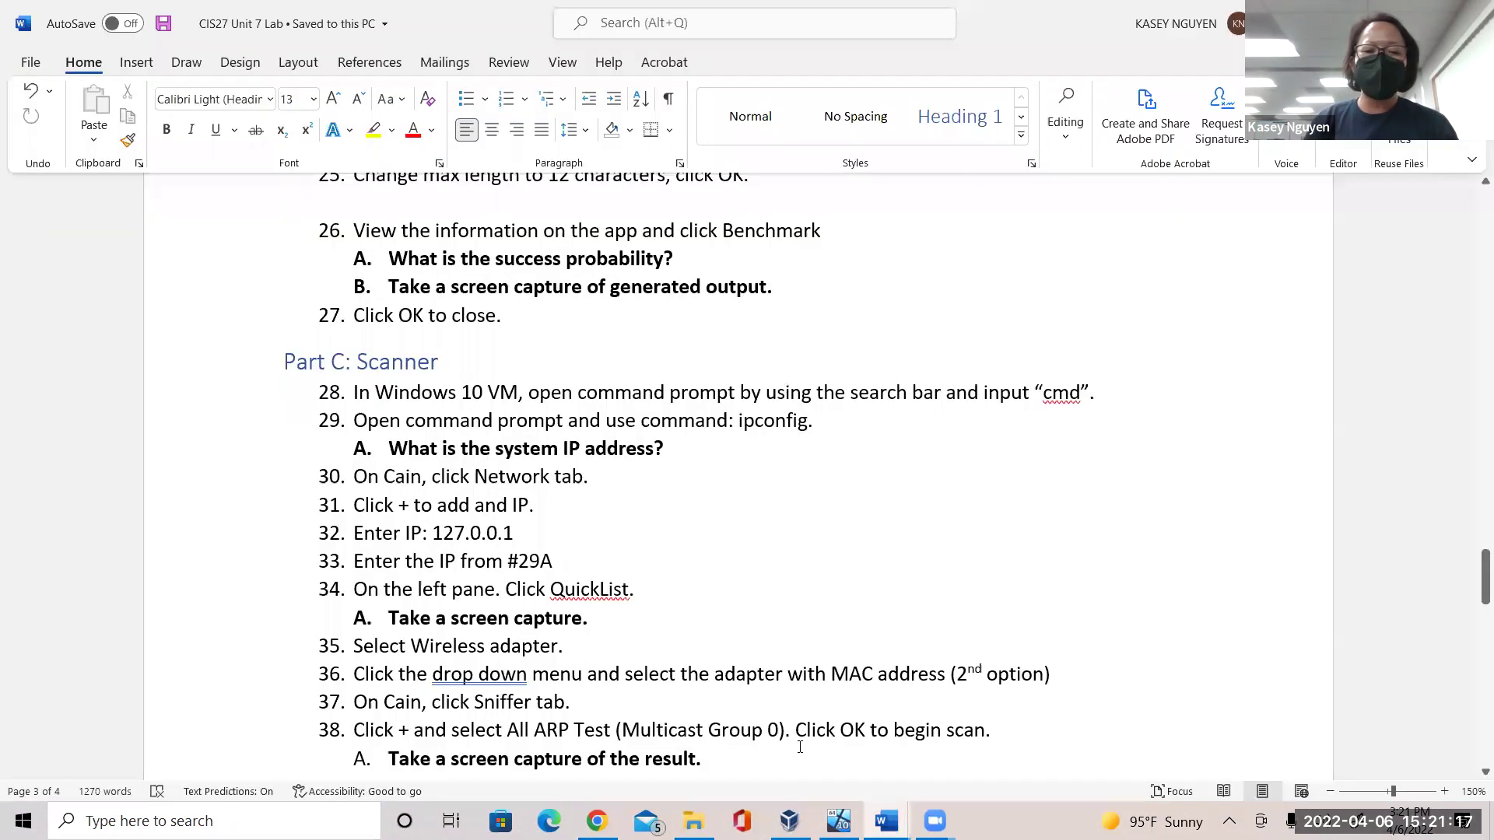
left_click(695, 449)
type("0")
key("BackSpace")
type("10.0")
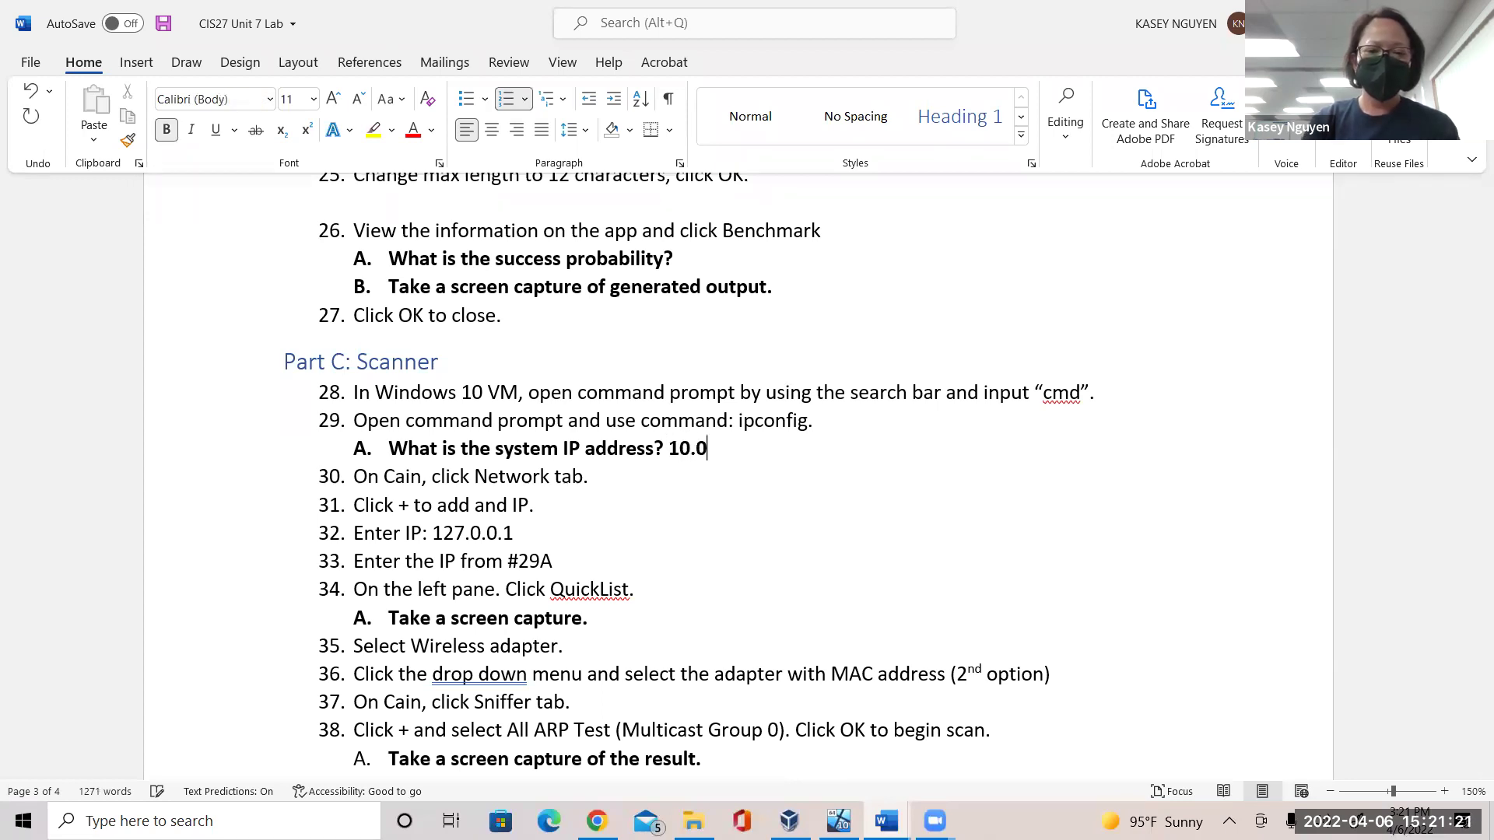
type(".2.15")
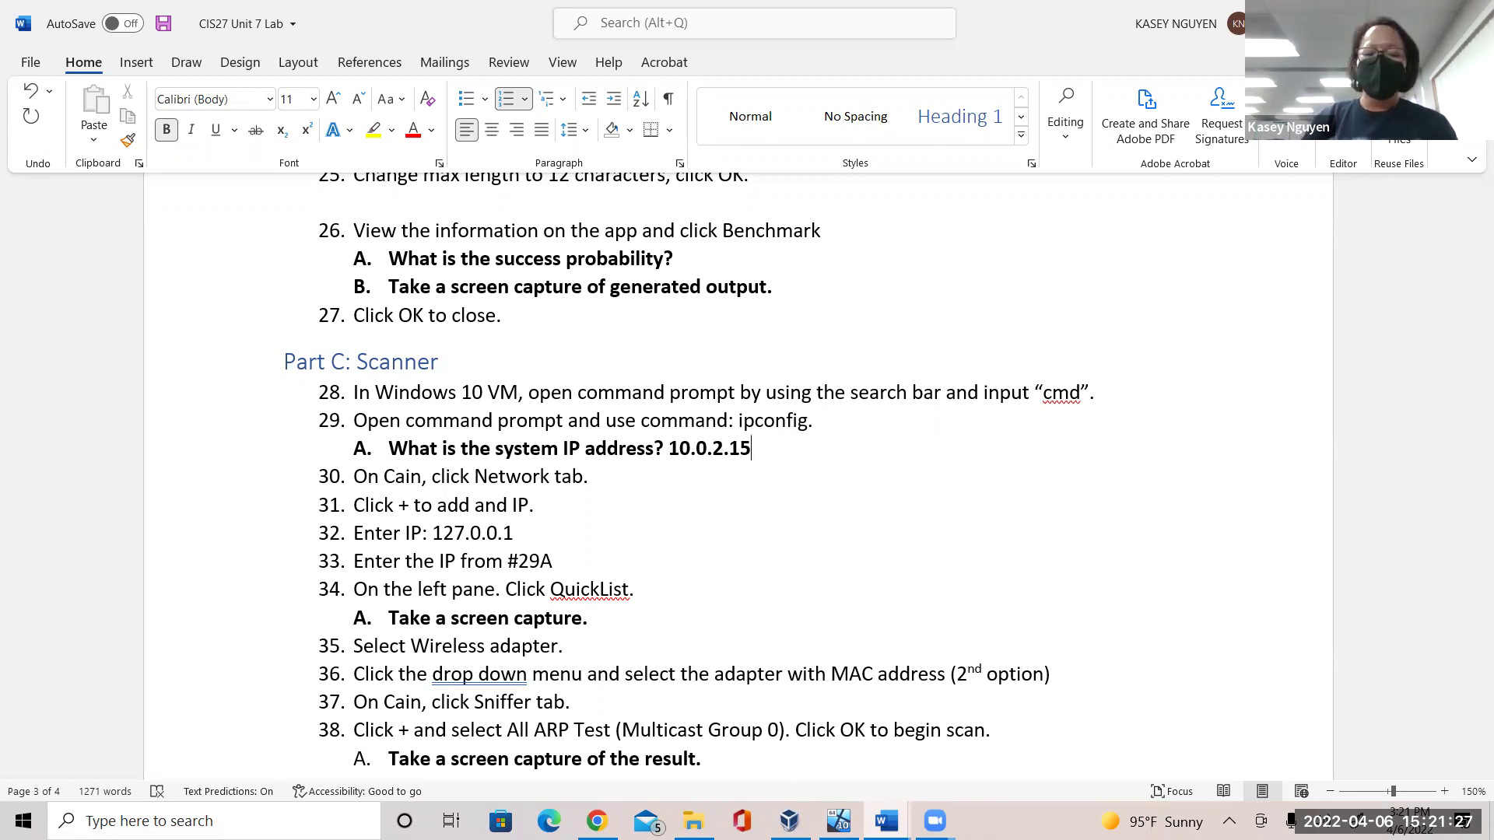
key("alt+Tab")
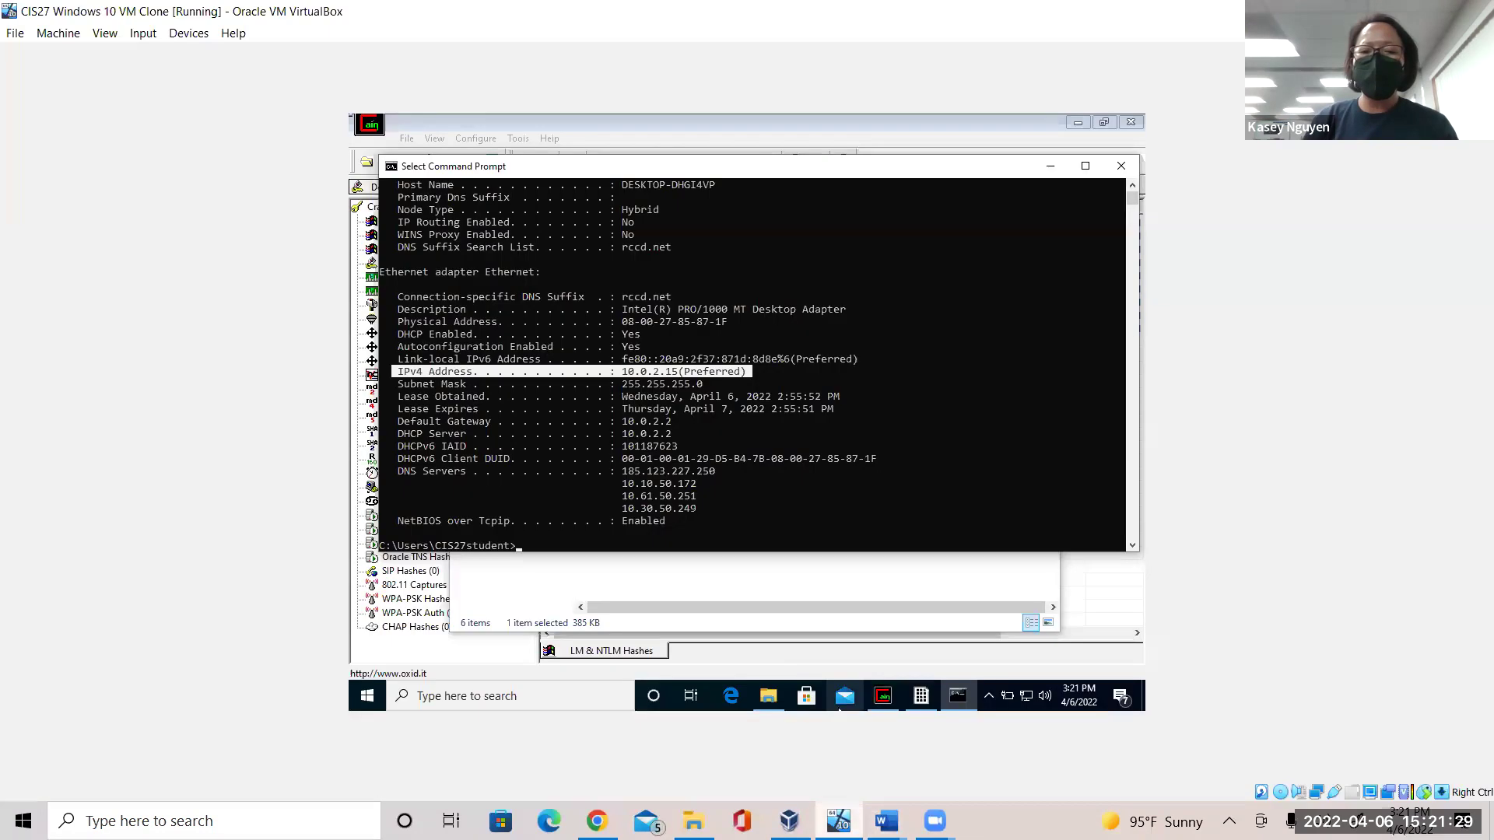
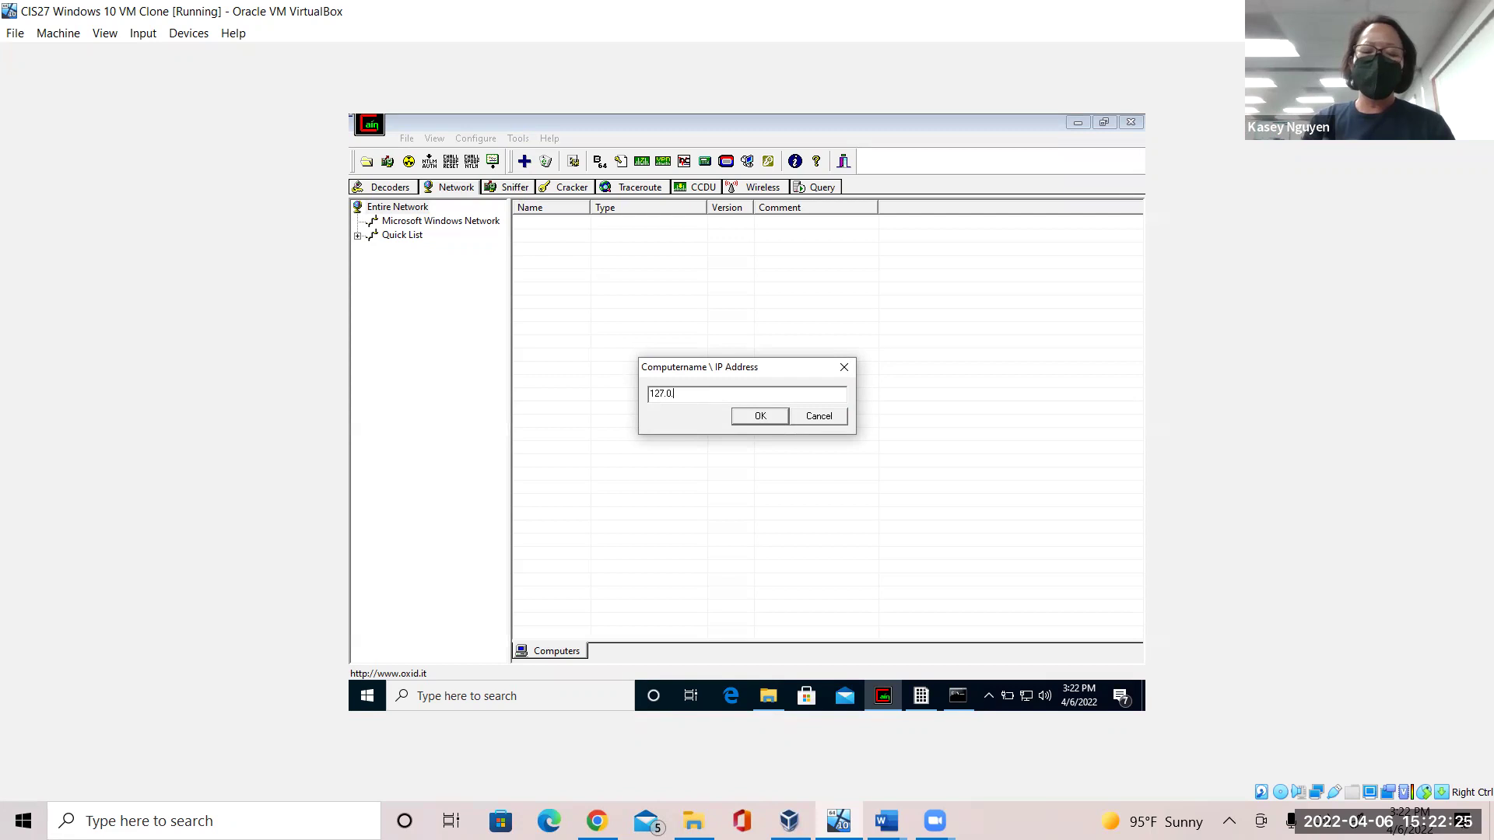
Complete the address as 127.0.0.1 in the Computername/IP Address field.
type(".1")
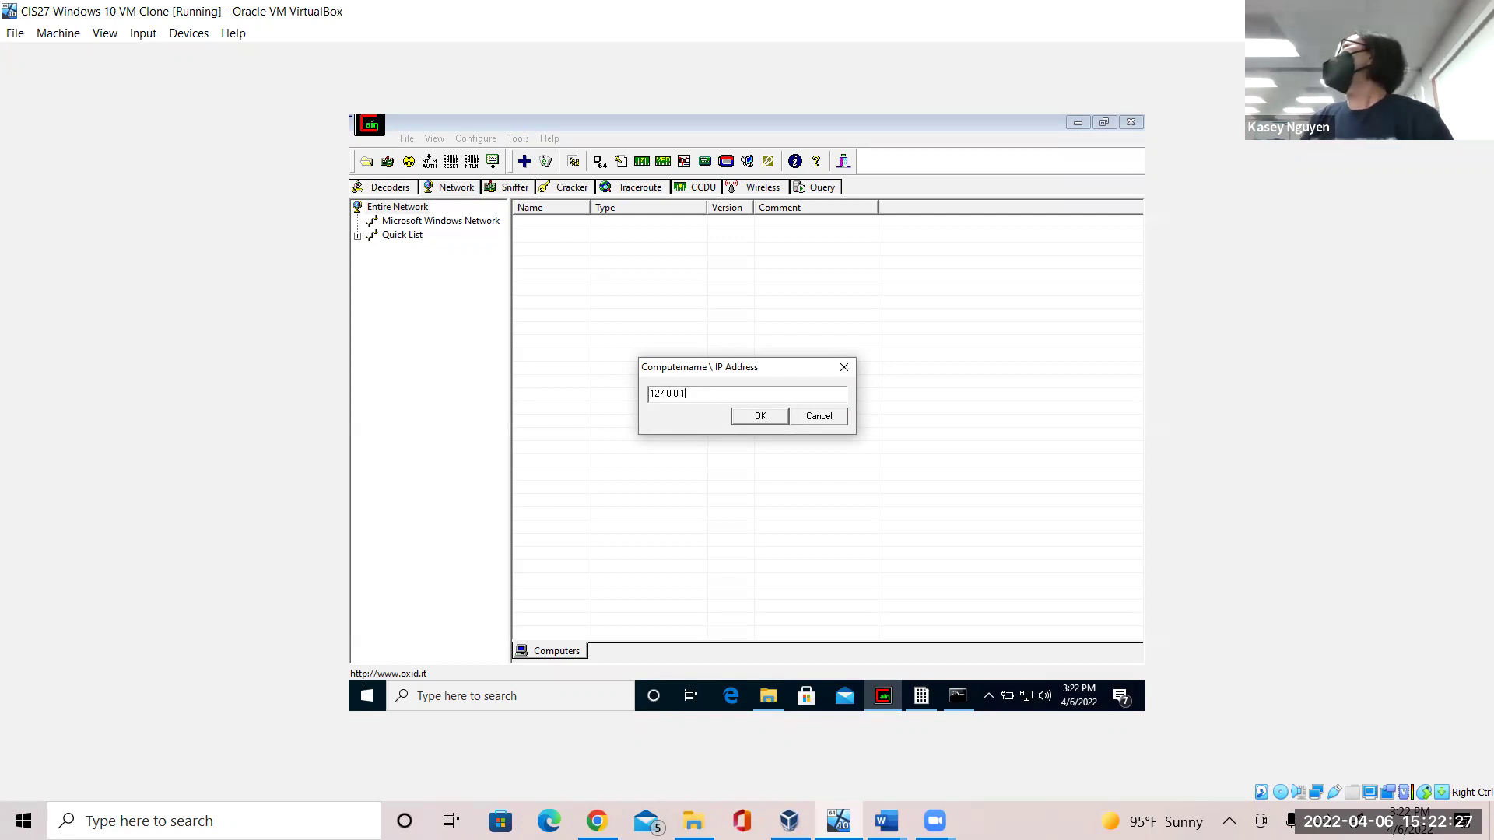
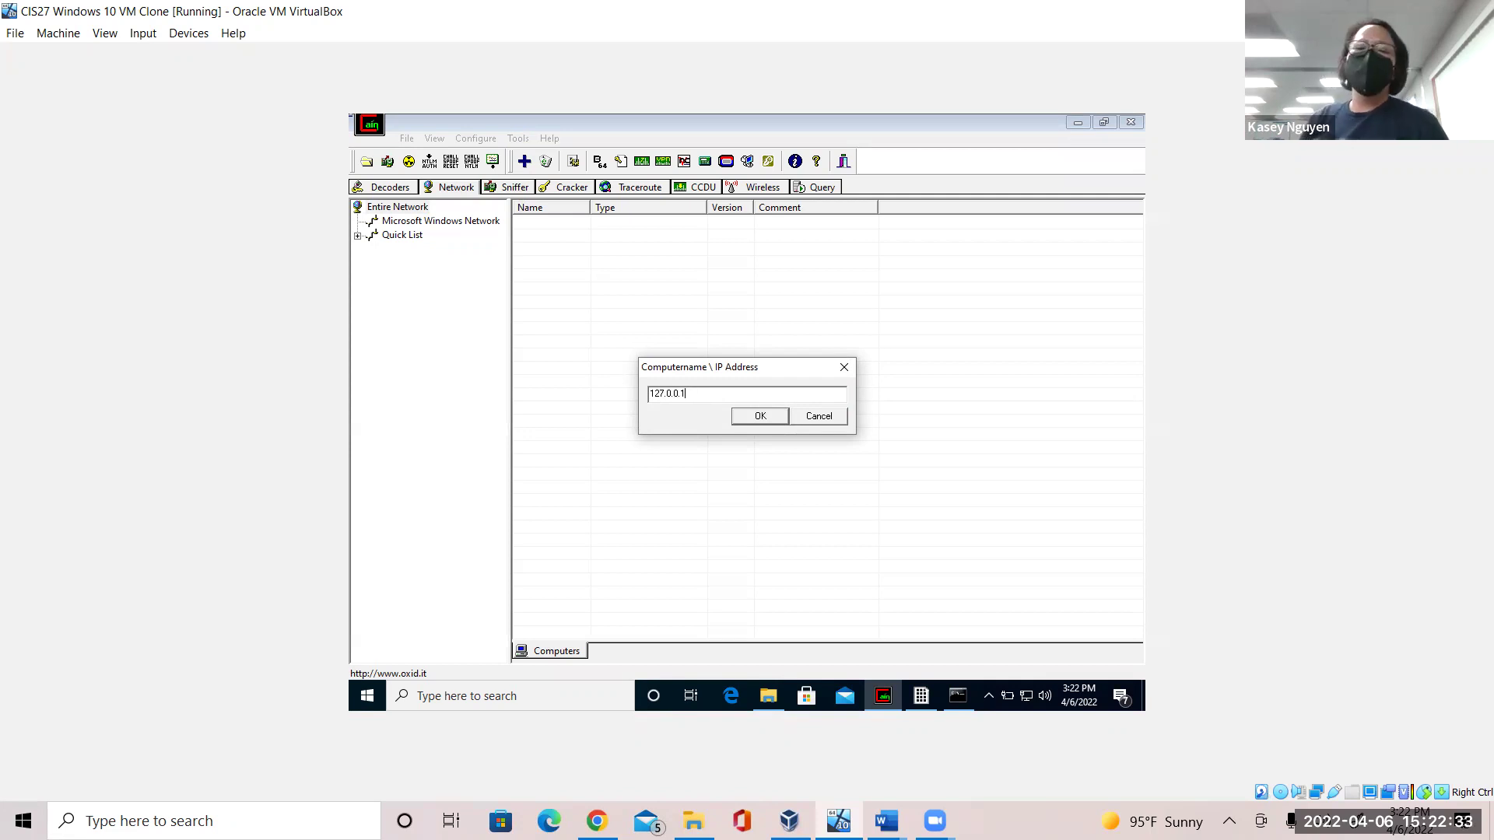
Confirm adding computer 127.0.0.1 to the Quick List.
left_click(776, 418)
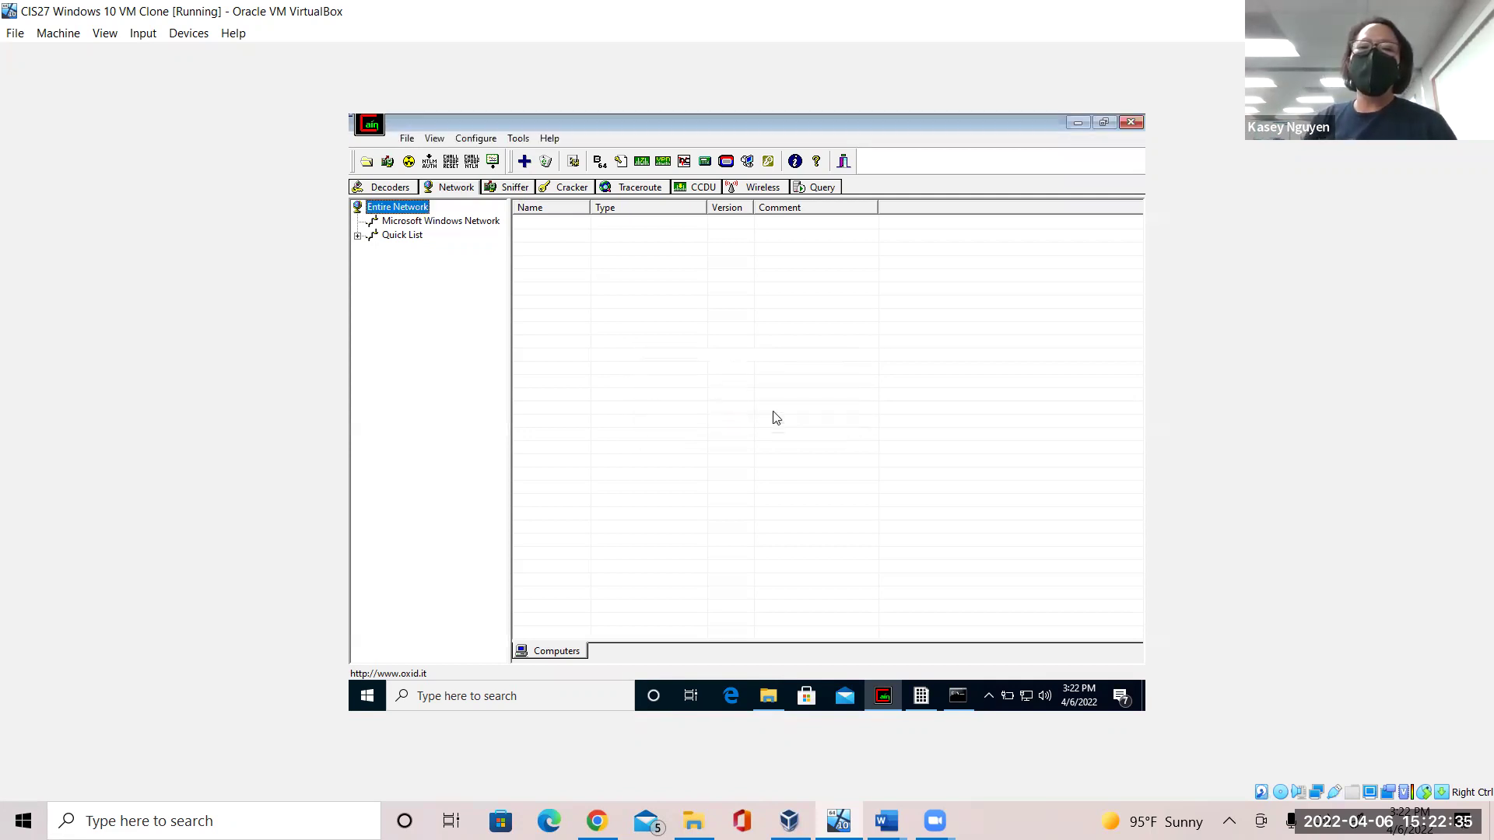
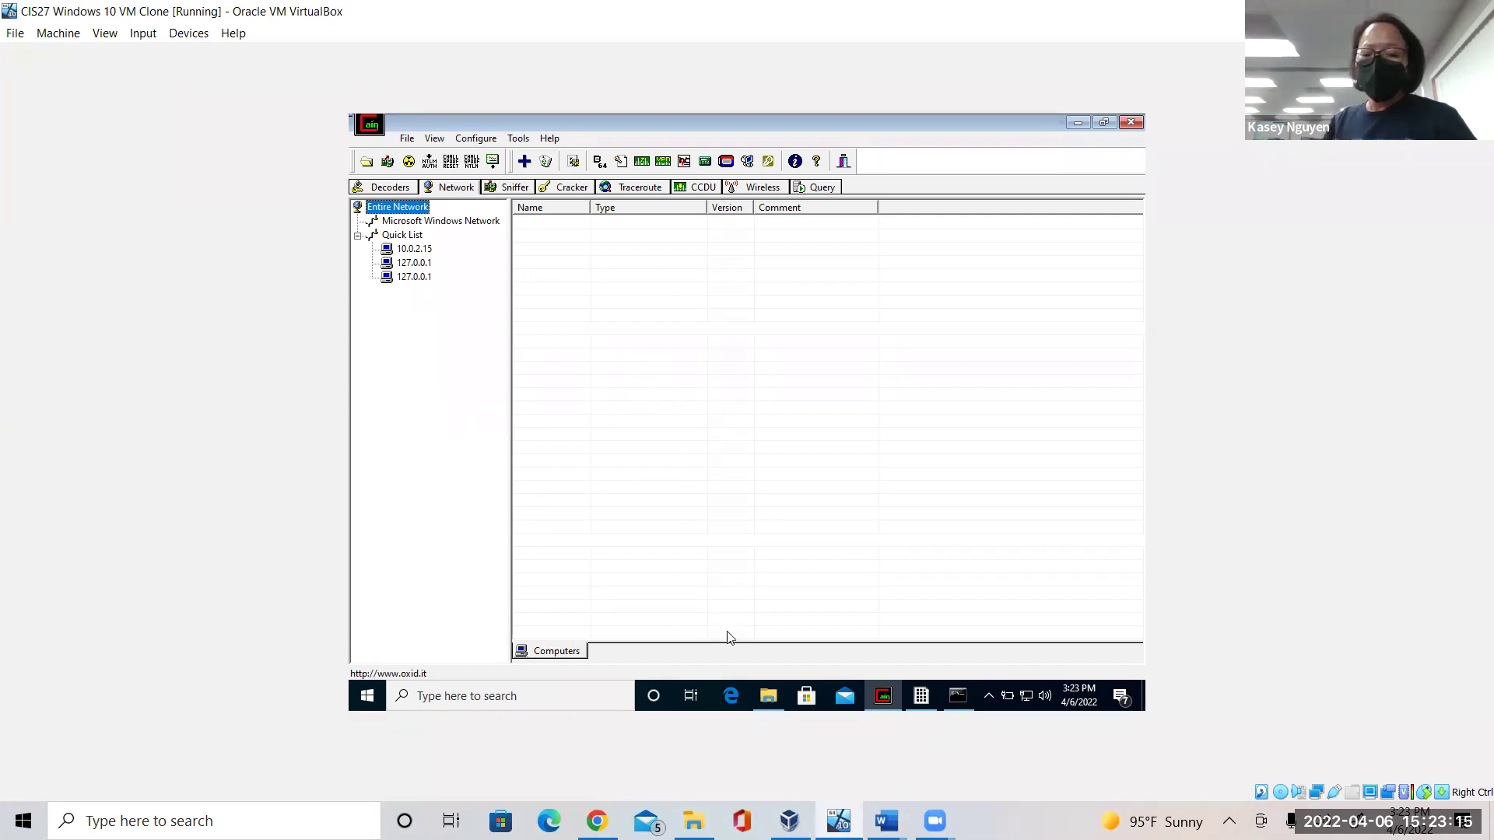
mouse_move(886, 821)
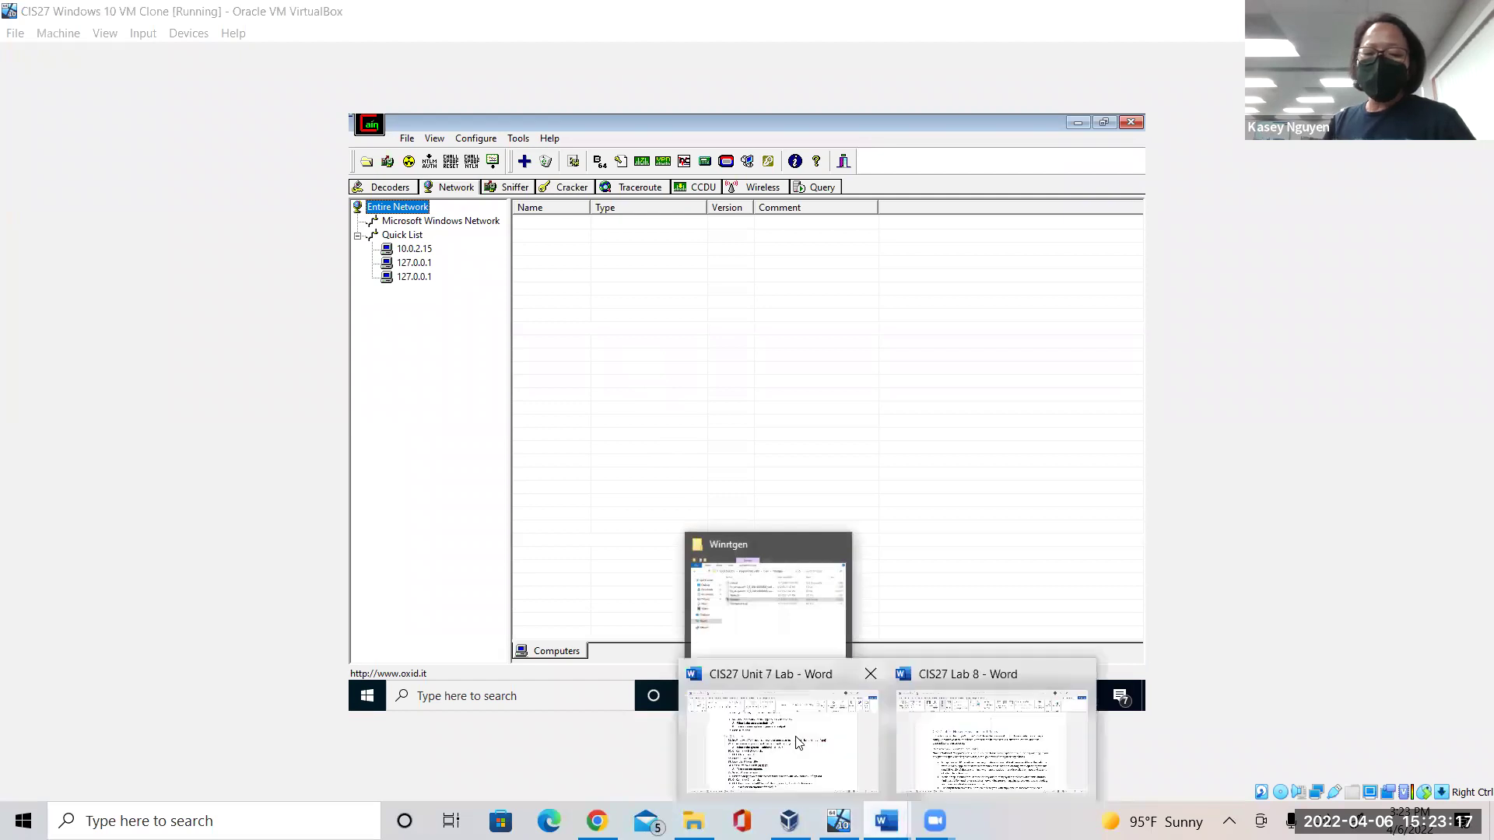
left_click(775, 739)
left_click(589, 557)
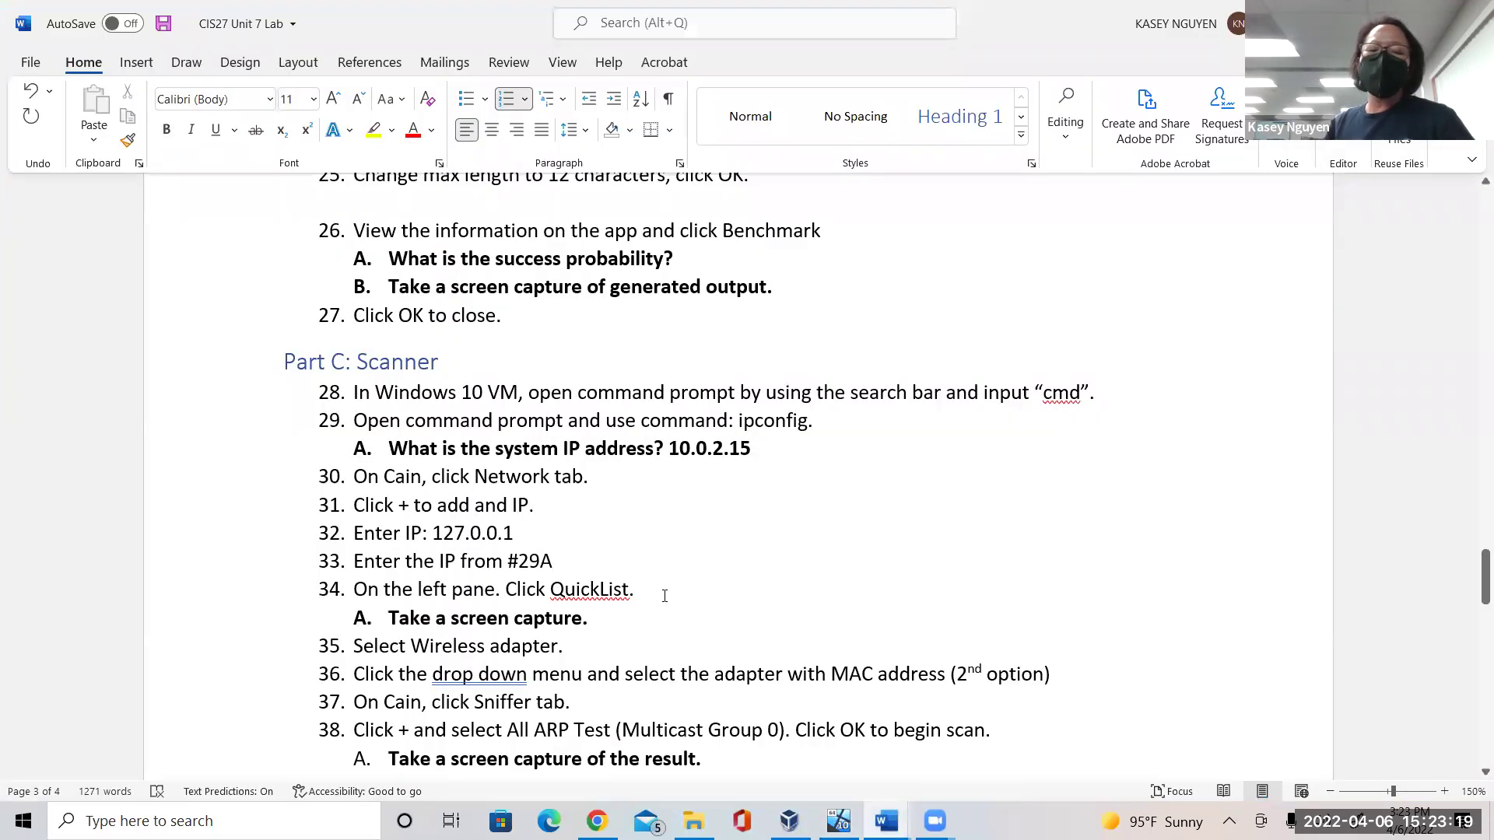
left_click(619, 616)
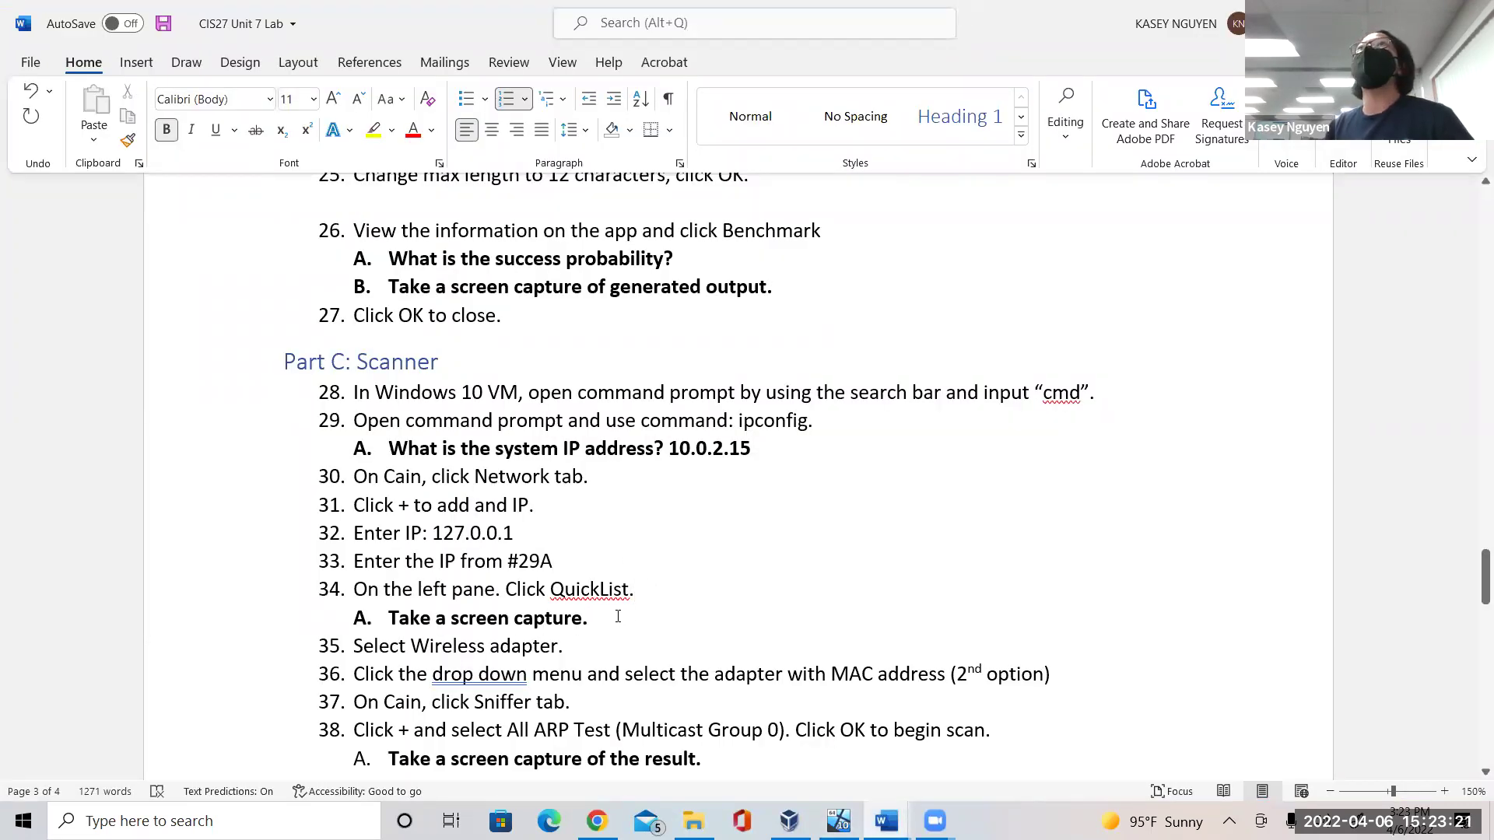
left_click(838, 821)
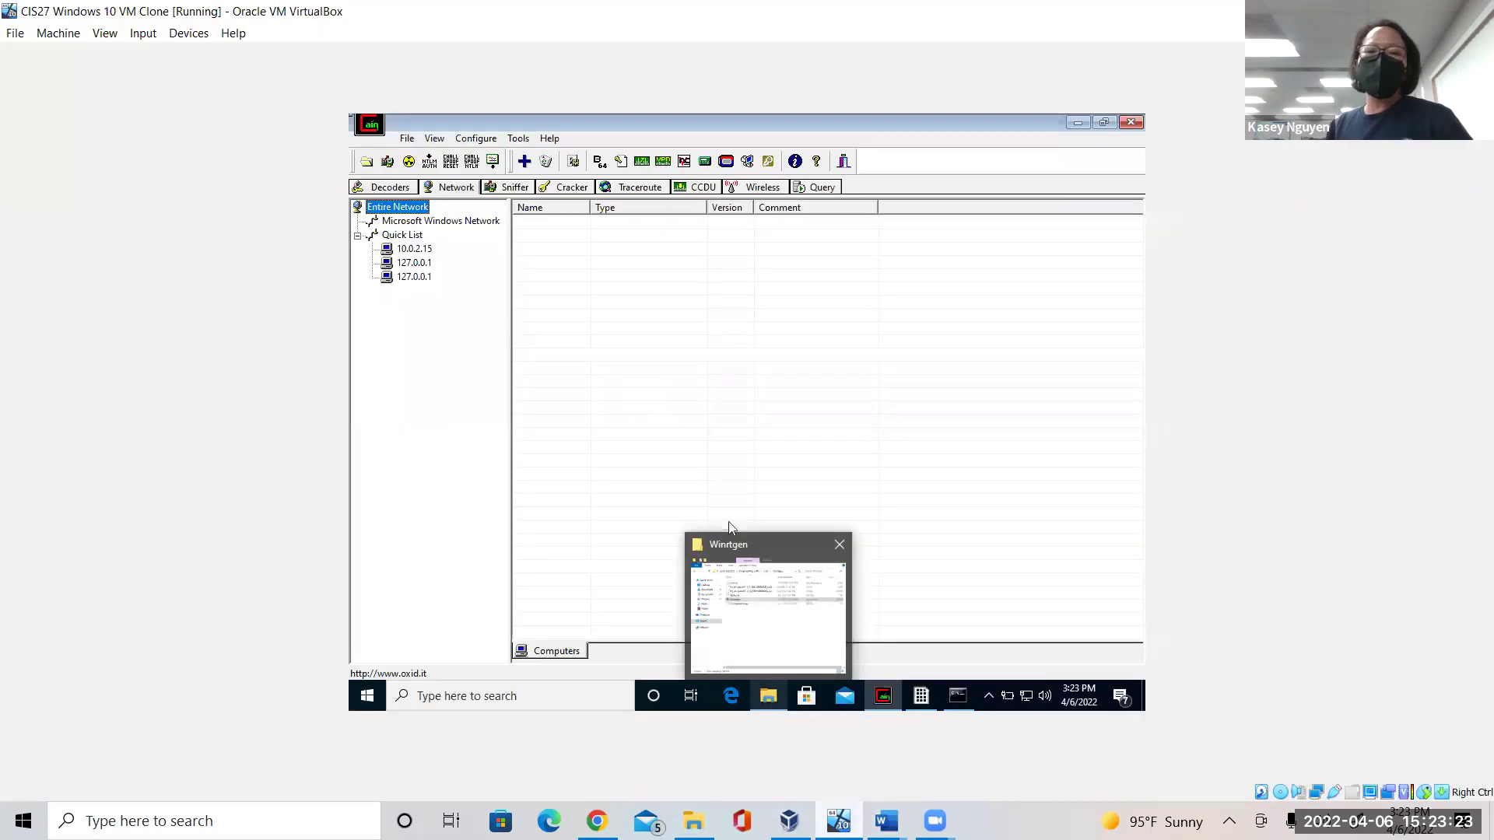
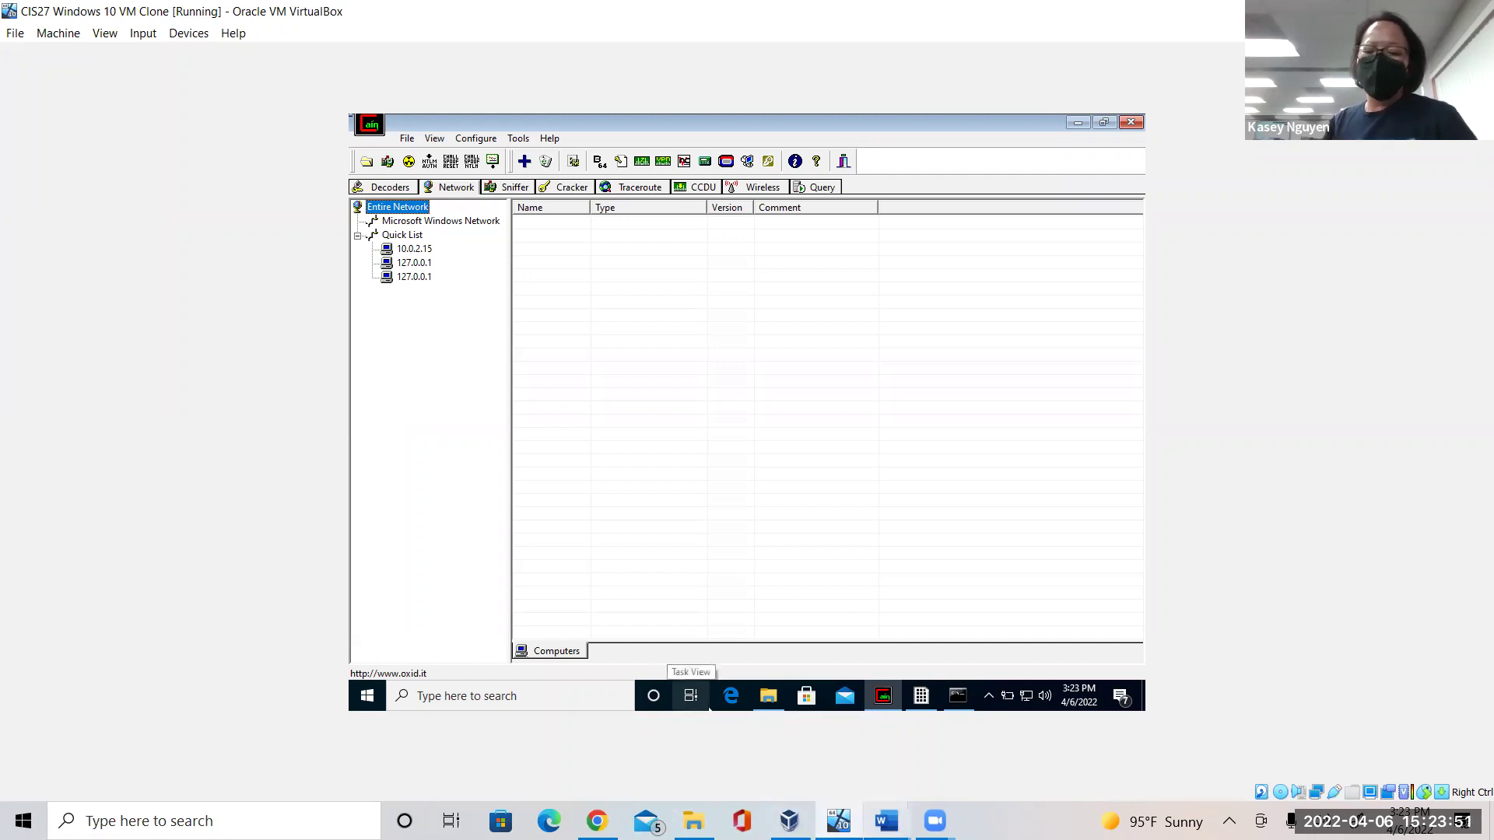
Switch from the VM to the CIS27 Unit 7 Lab document in Word.
left_click(886, 820)
left_click(788, 757)
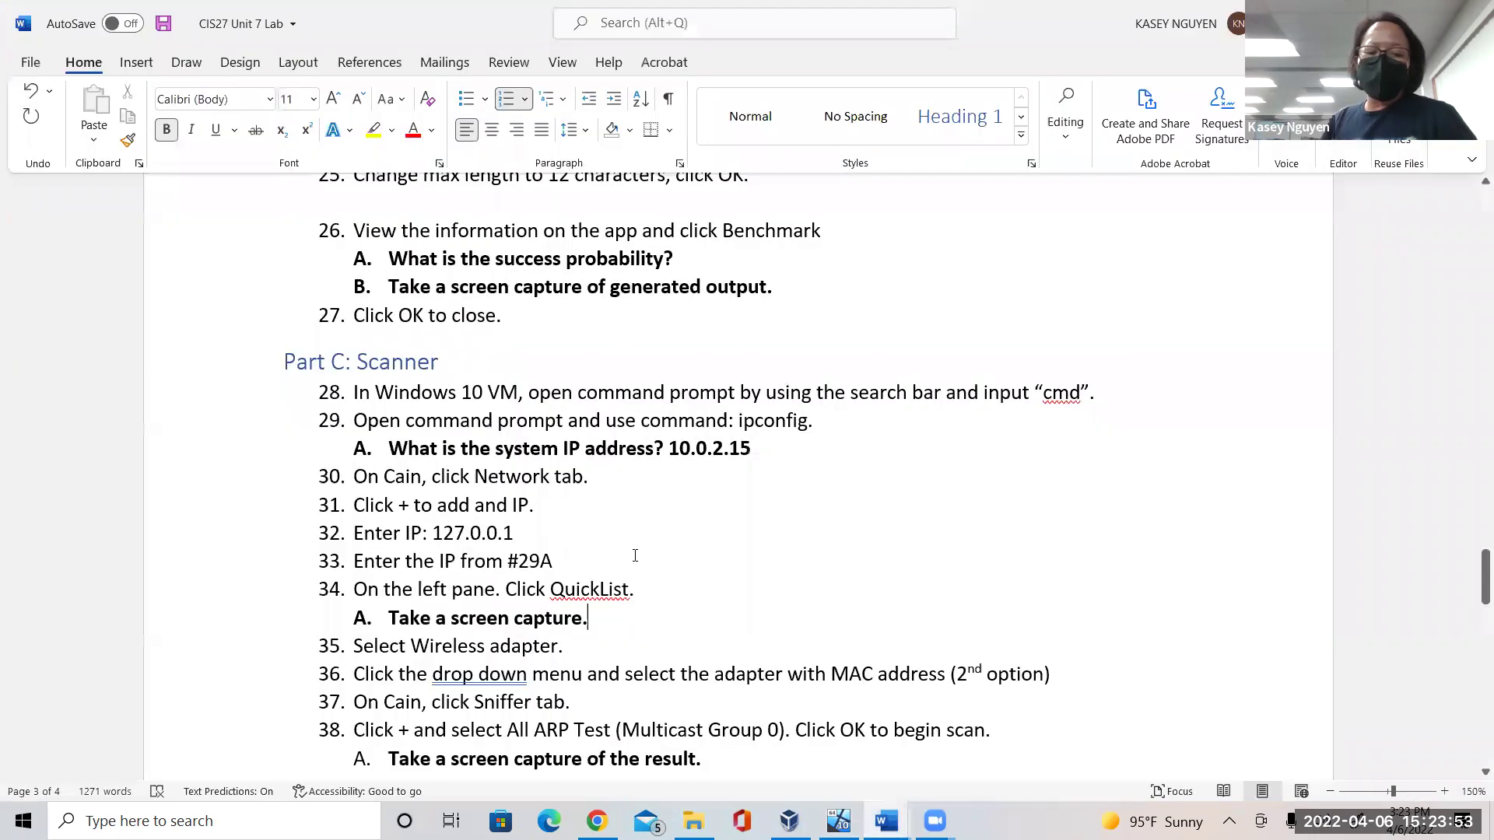
Read the lab steps from step 35 on the wireless adapter and Sniffer.
left_click(636, 646)
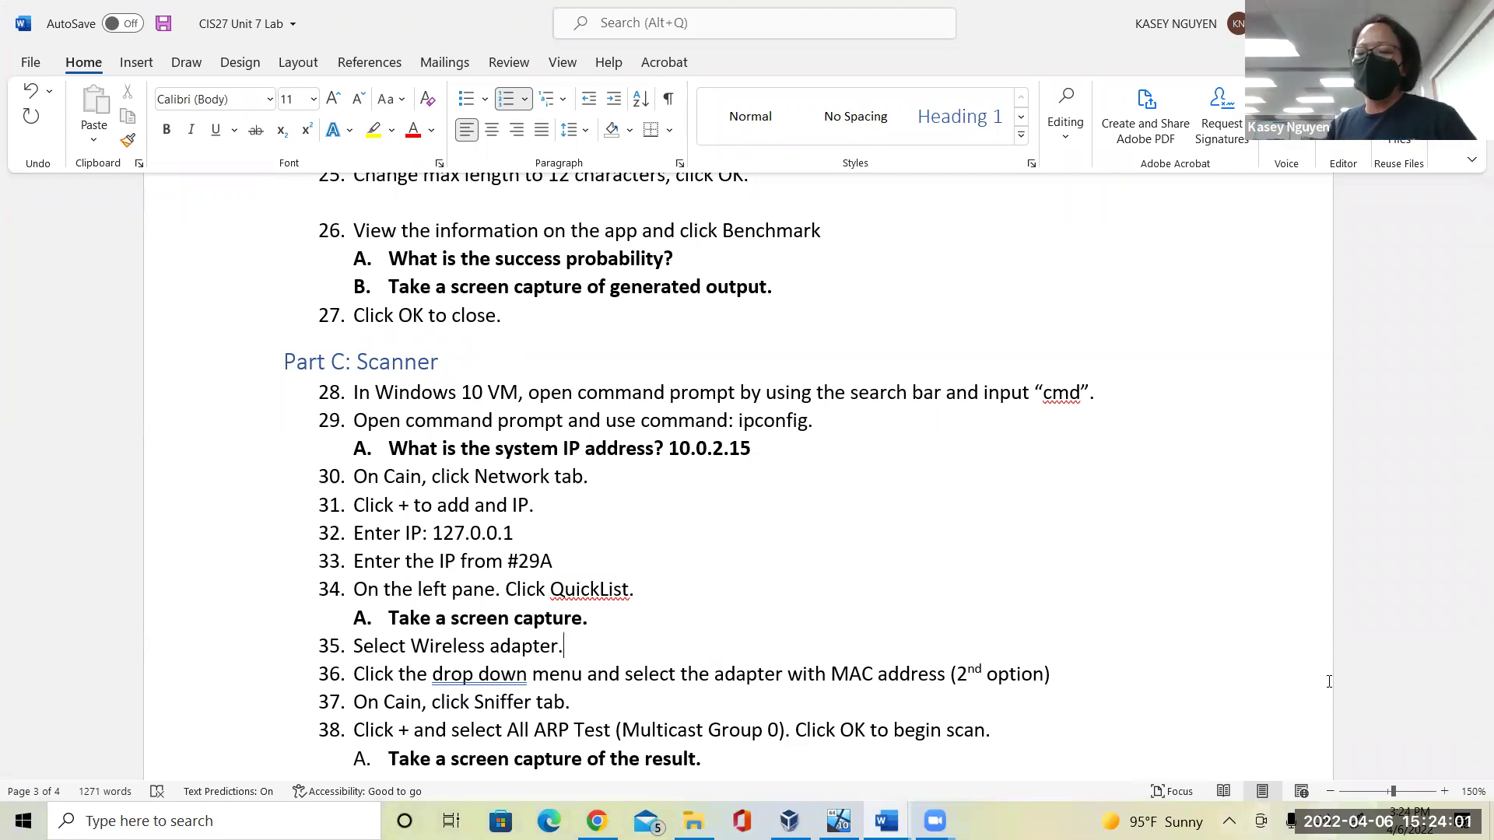
left_click_drag(1473, 586, 1472, 614)
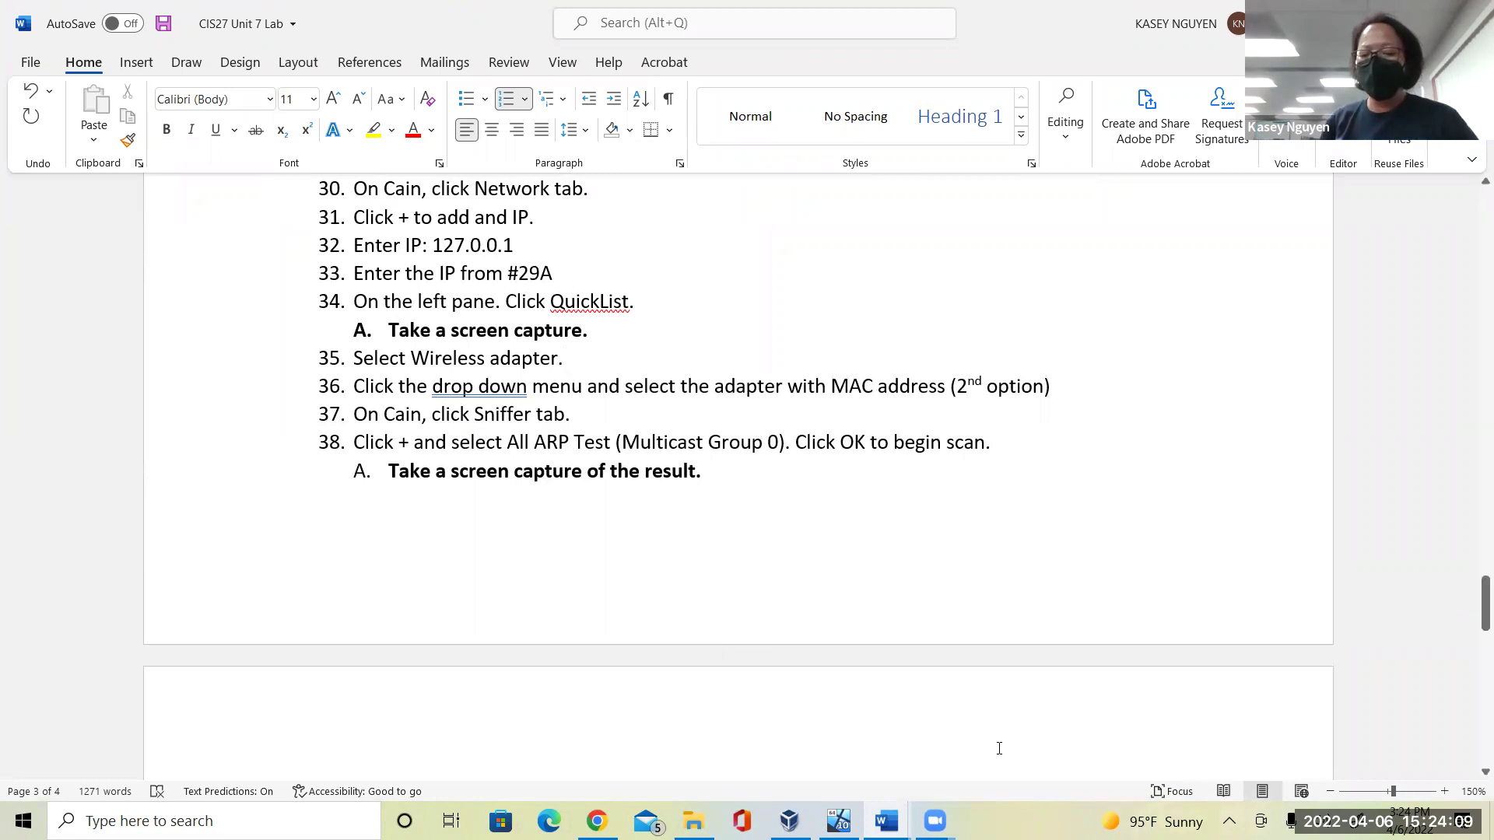
Return to the Cain VM and clear the Entire Network selection in the Network pane.
left_click(838, 821)
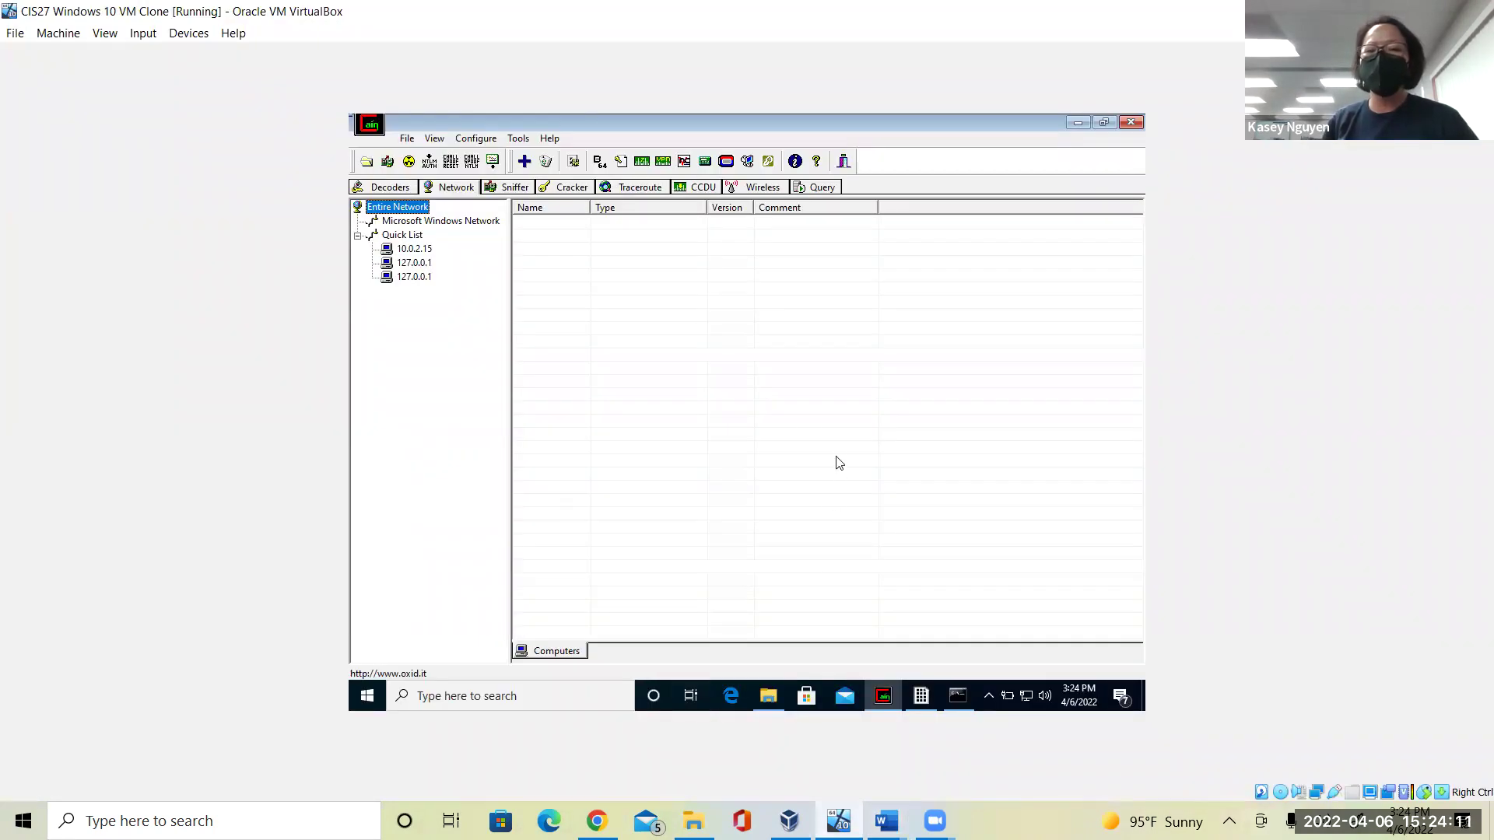
left_click(807, 411)
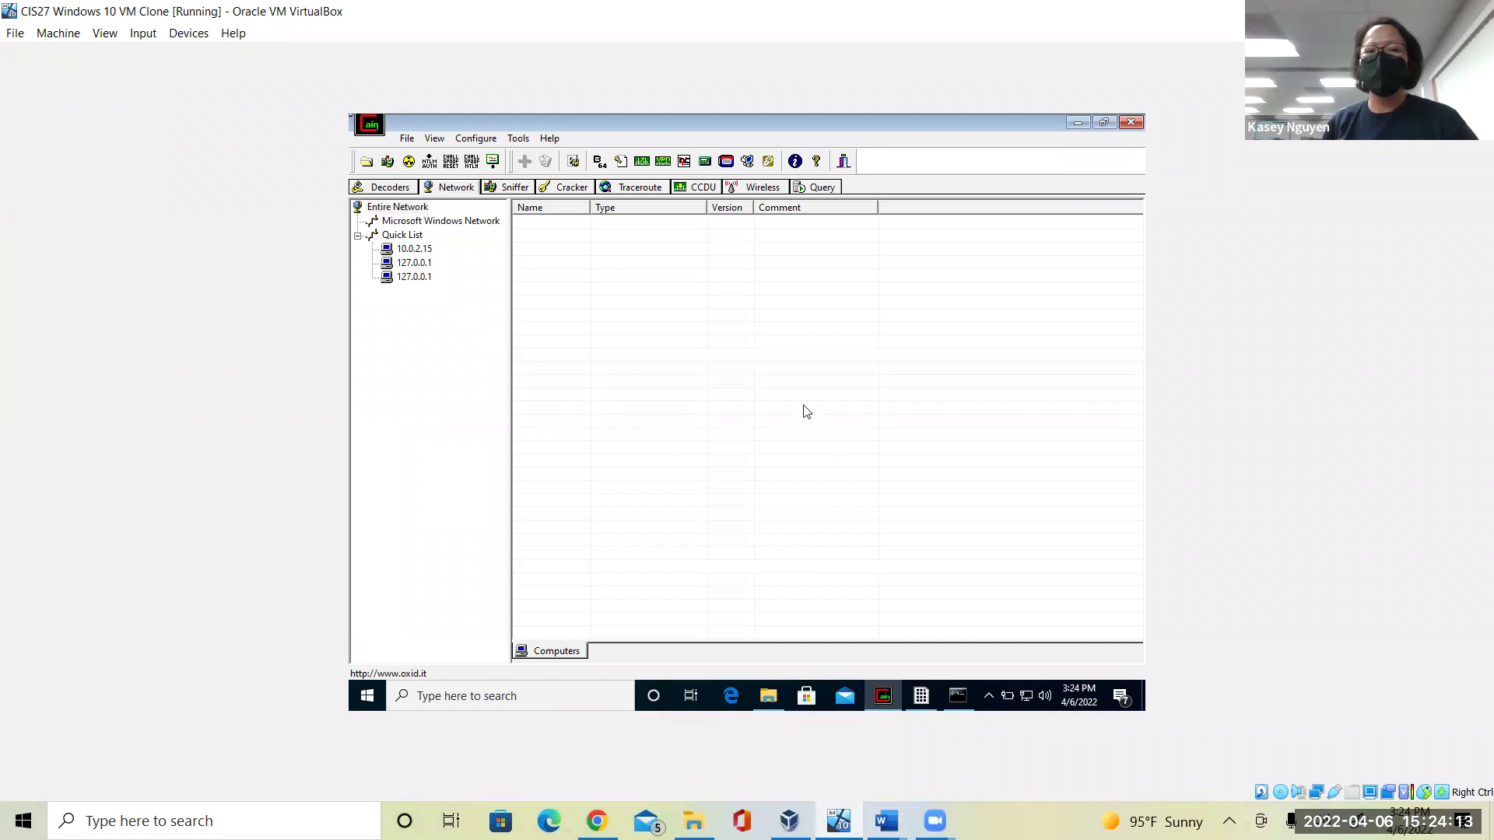
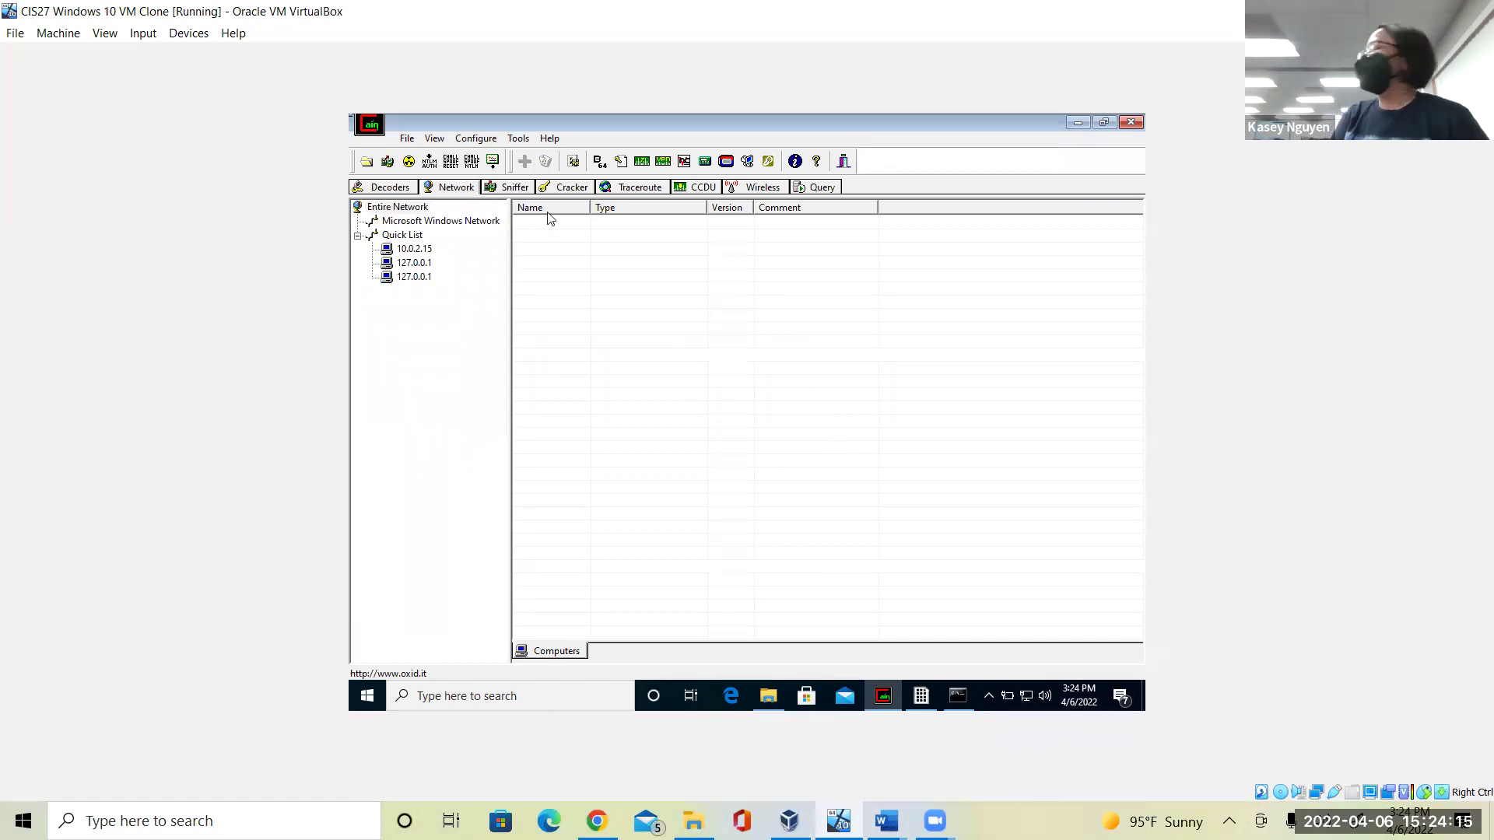
On the Wireless tab, switch the capture adapter from NPF_Loopback to the Intel PRO/1000 MT Desktop Adapter.
left_click(763, 189)
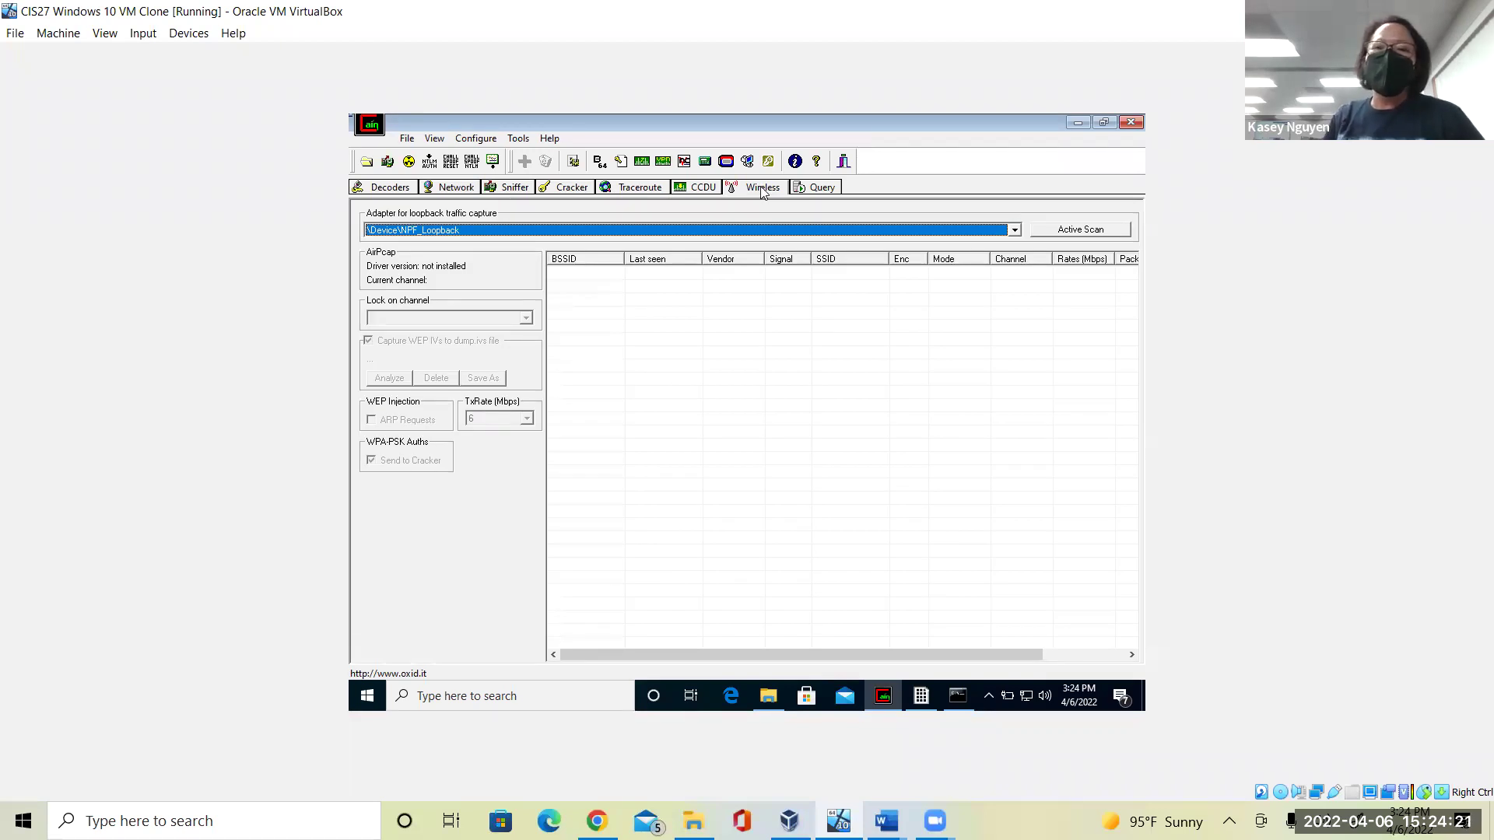
left_click(1015, 230)
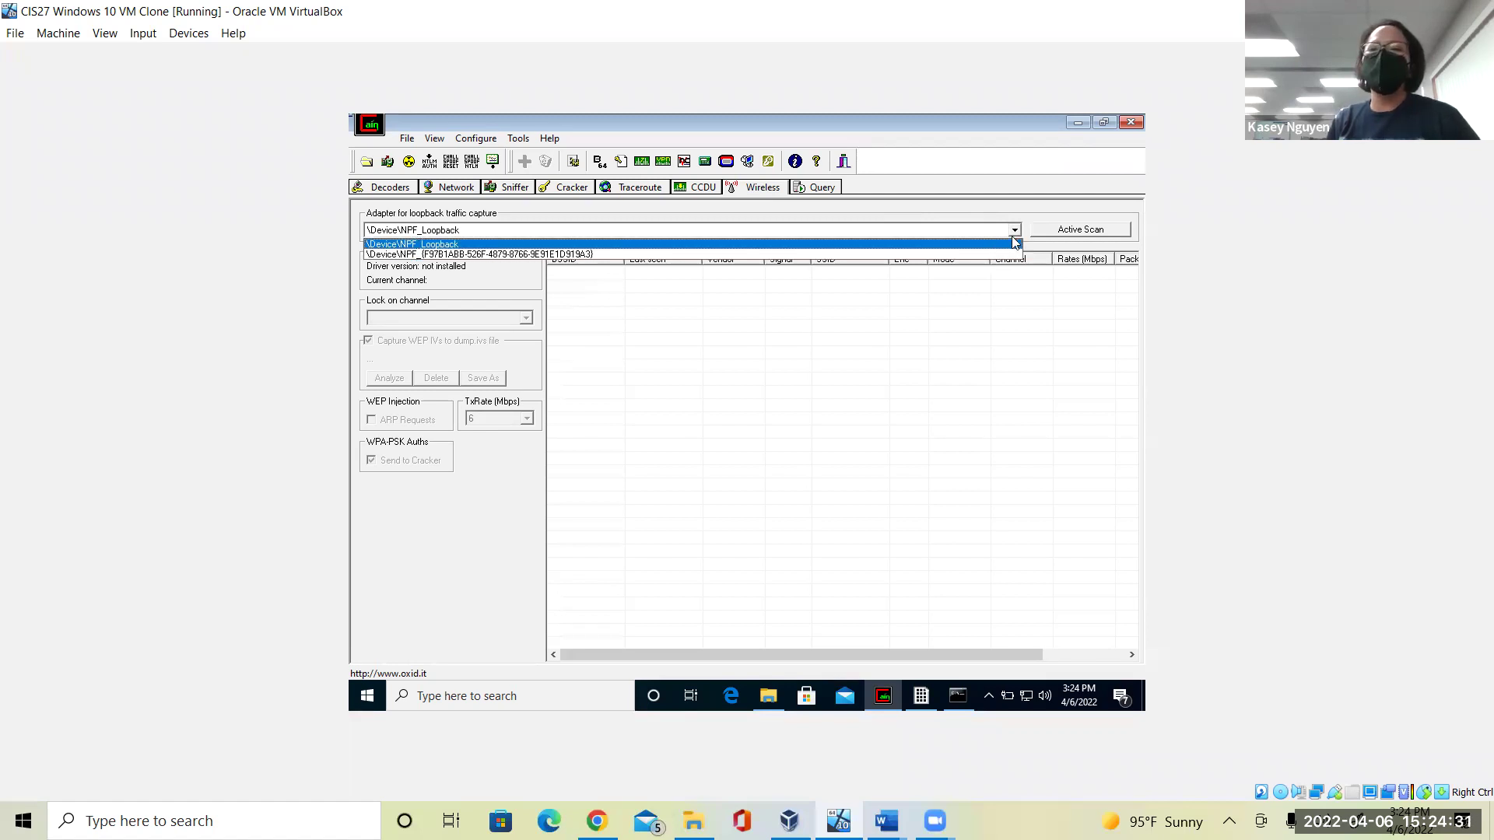
left_click(1016, 230)
left_click(1015, 231)
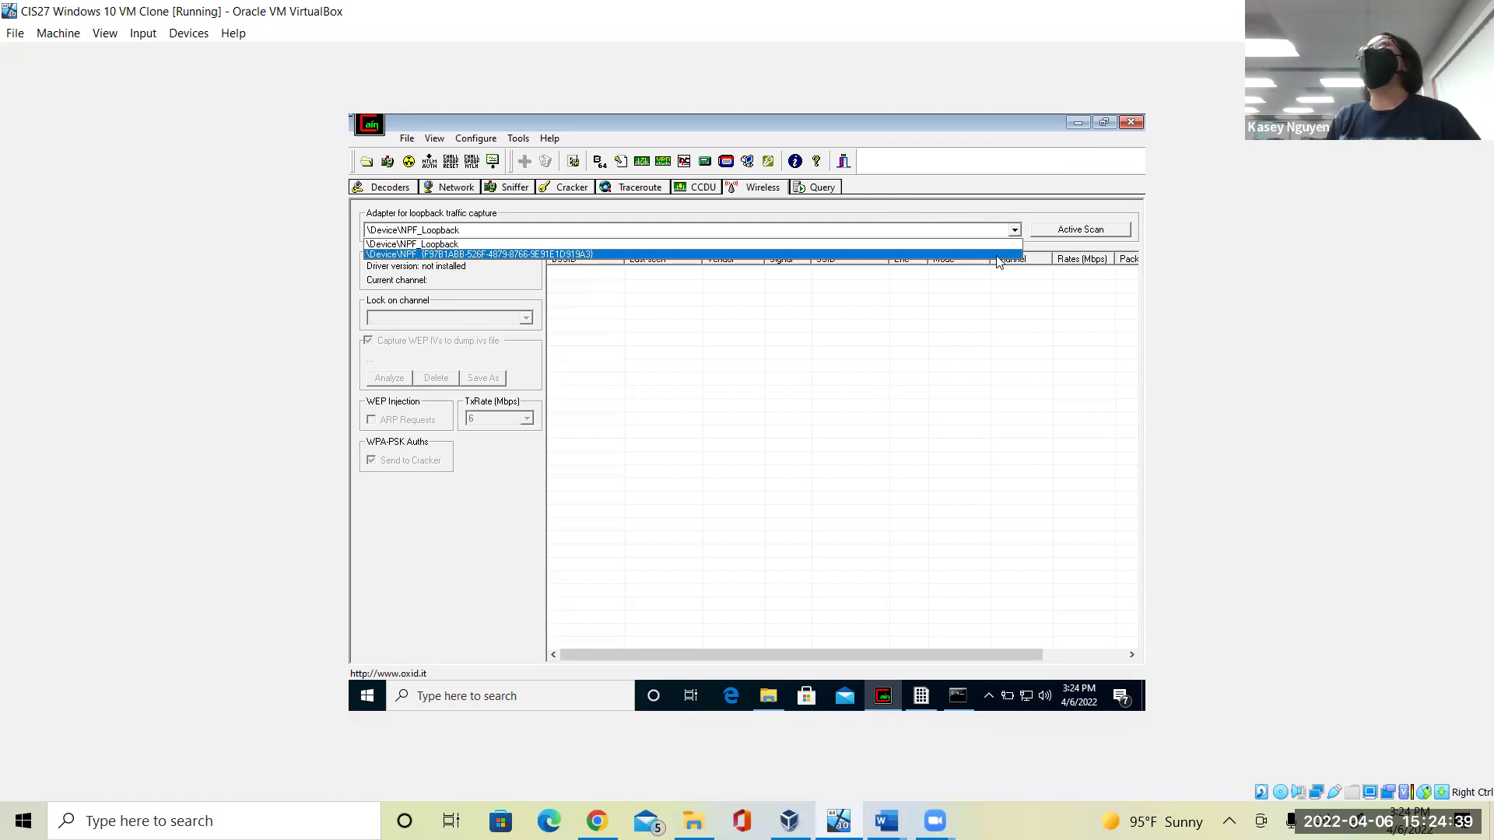
left_click(995, 256)
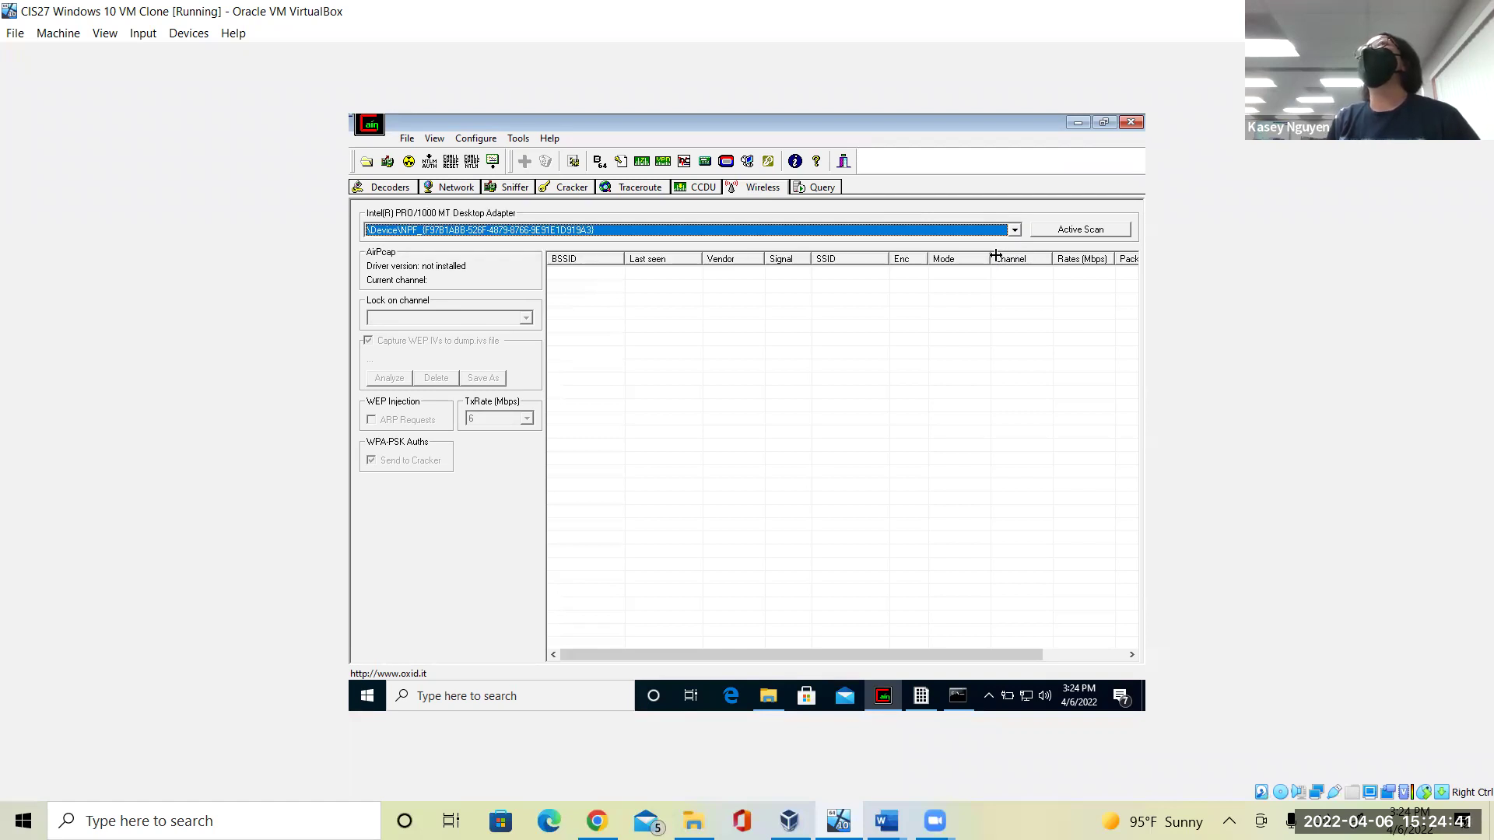
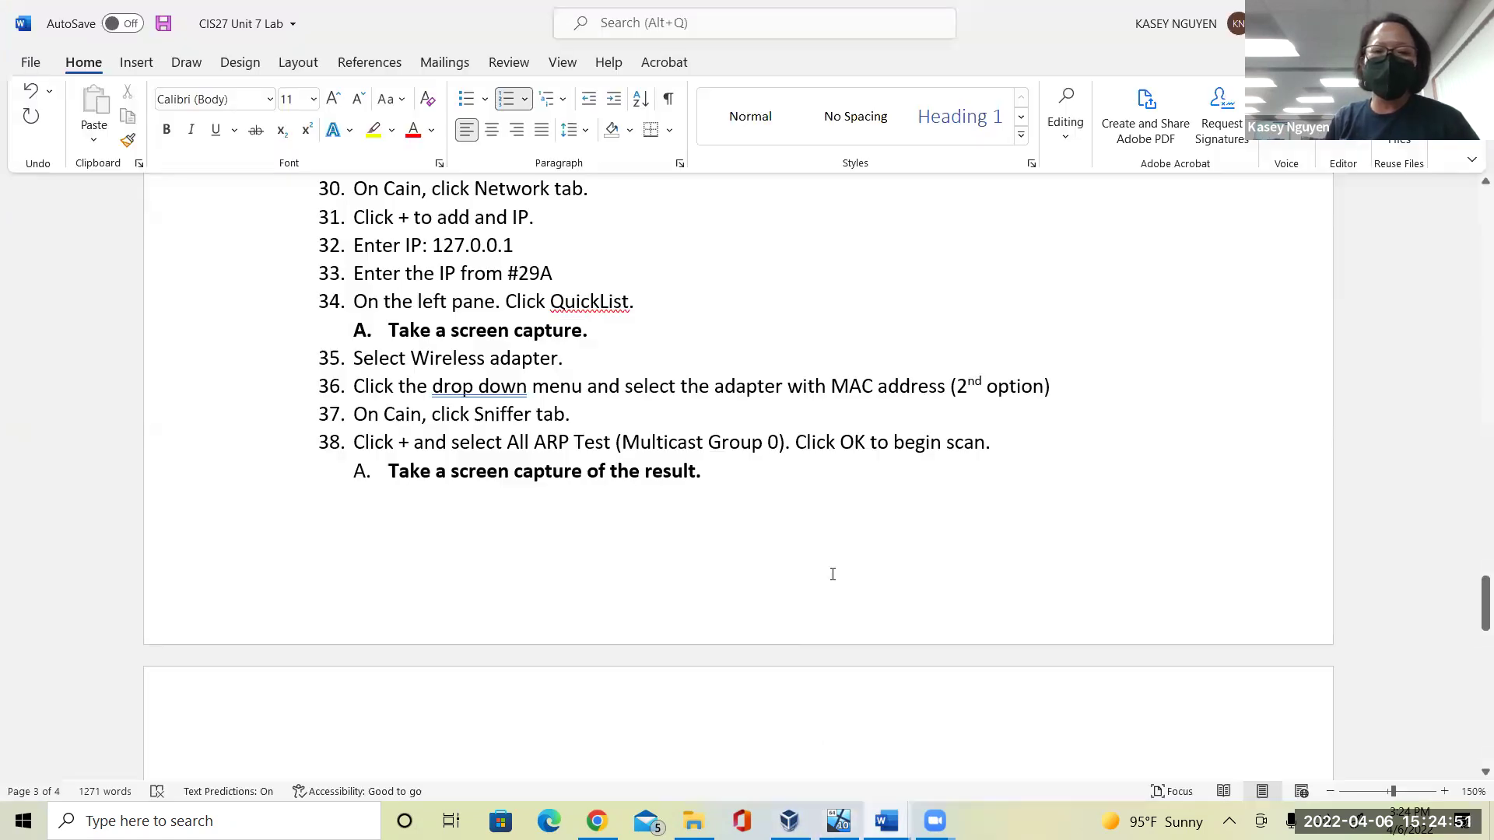
Place the cursor after step 37, then switch from Word to the VirtualBox window running Cain.
left_click(677, 420)
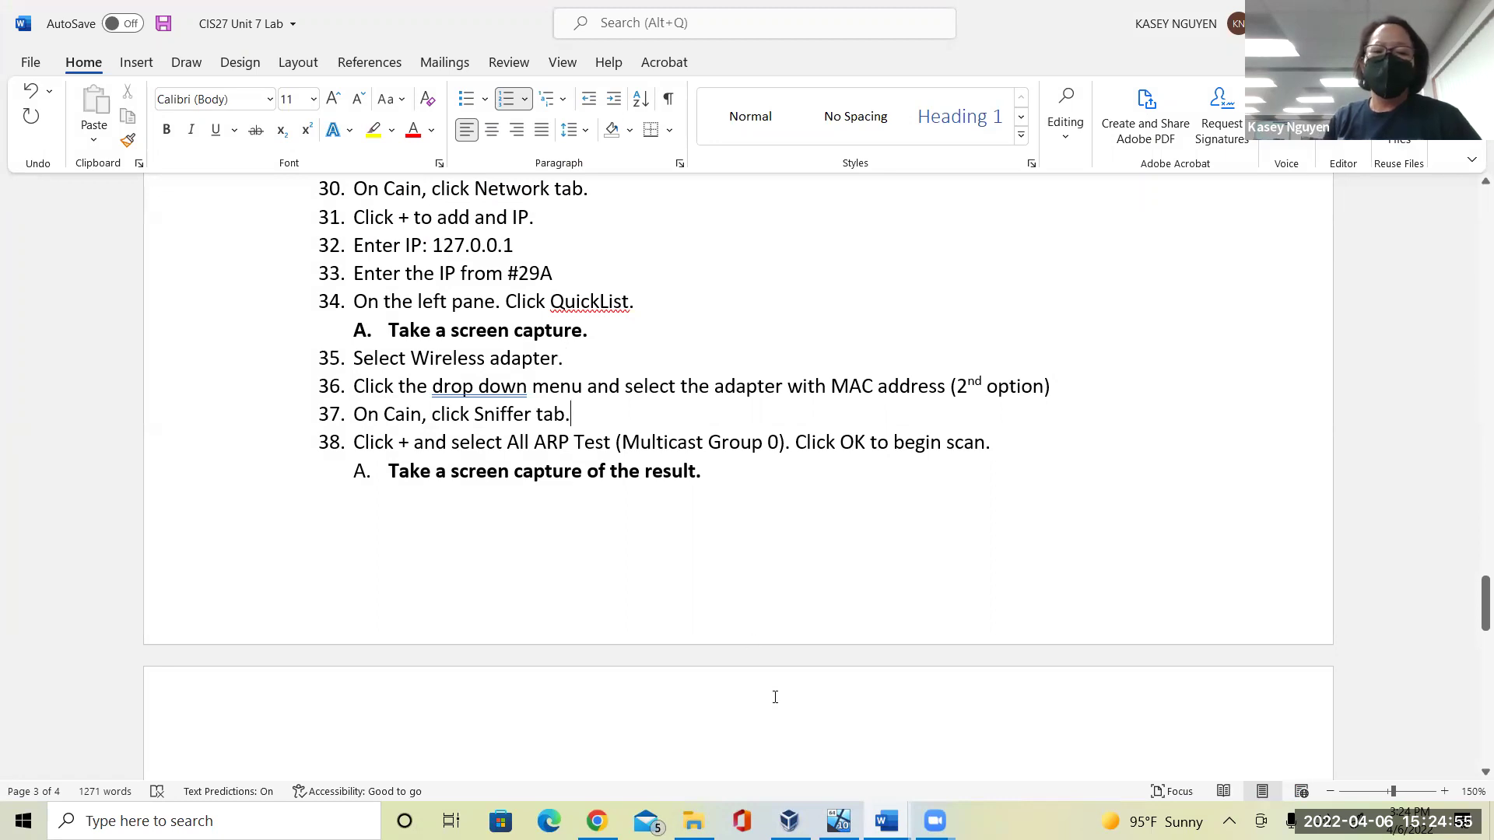
left_click(886, 821)
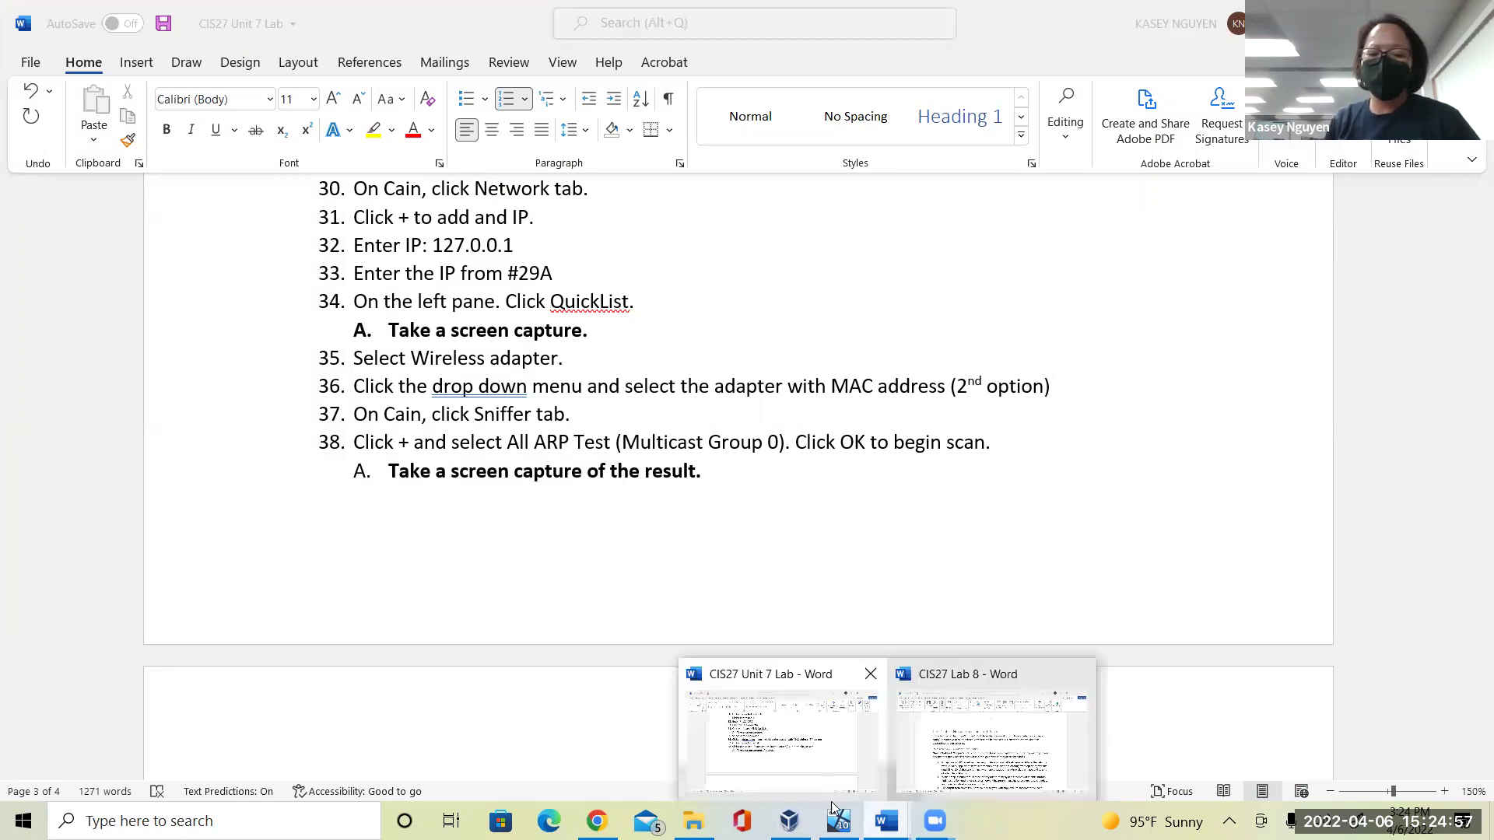
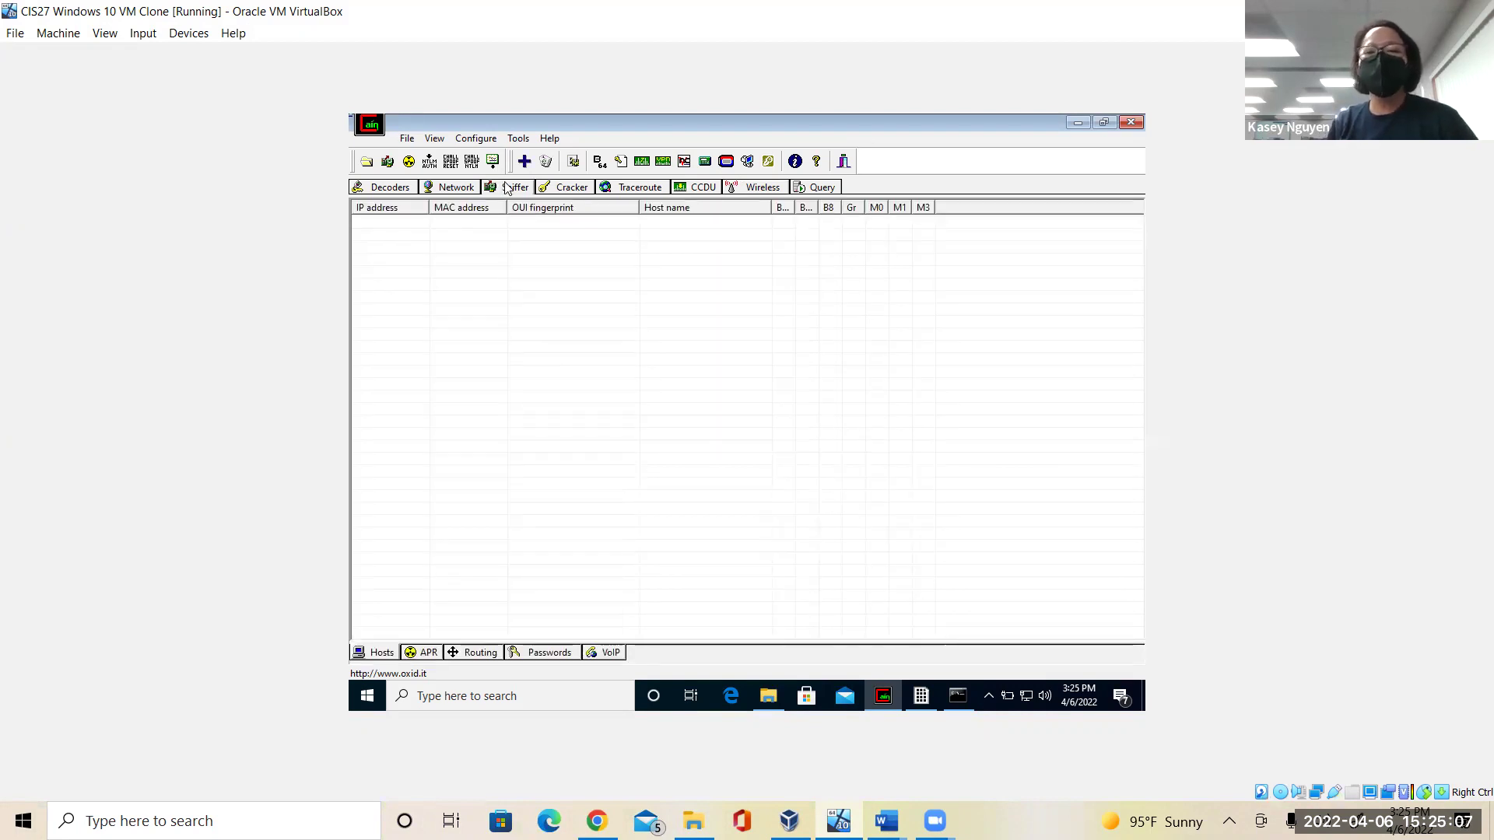
Bring the CIS27 Unit 7 Lab Word document to the front to read the next lab steps.
key("alt+Tab")
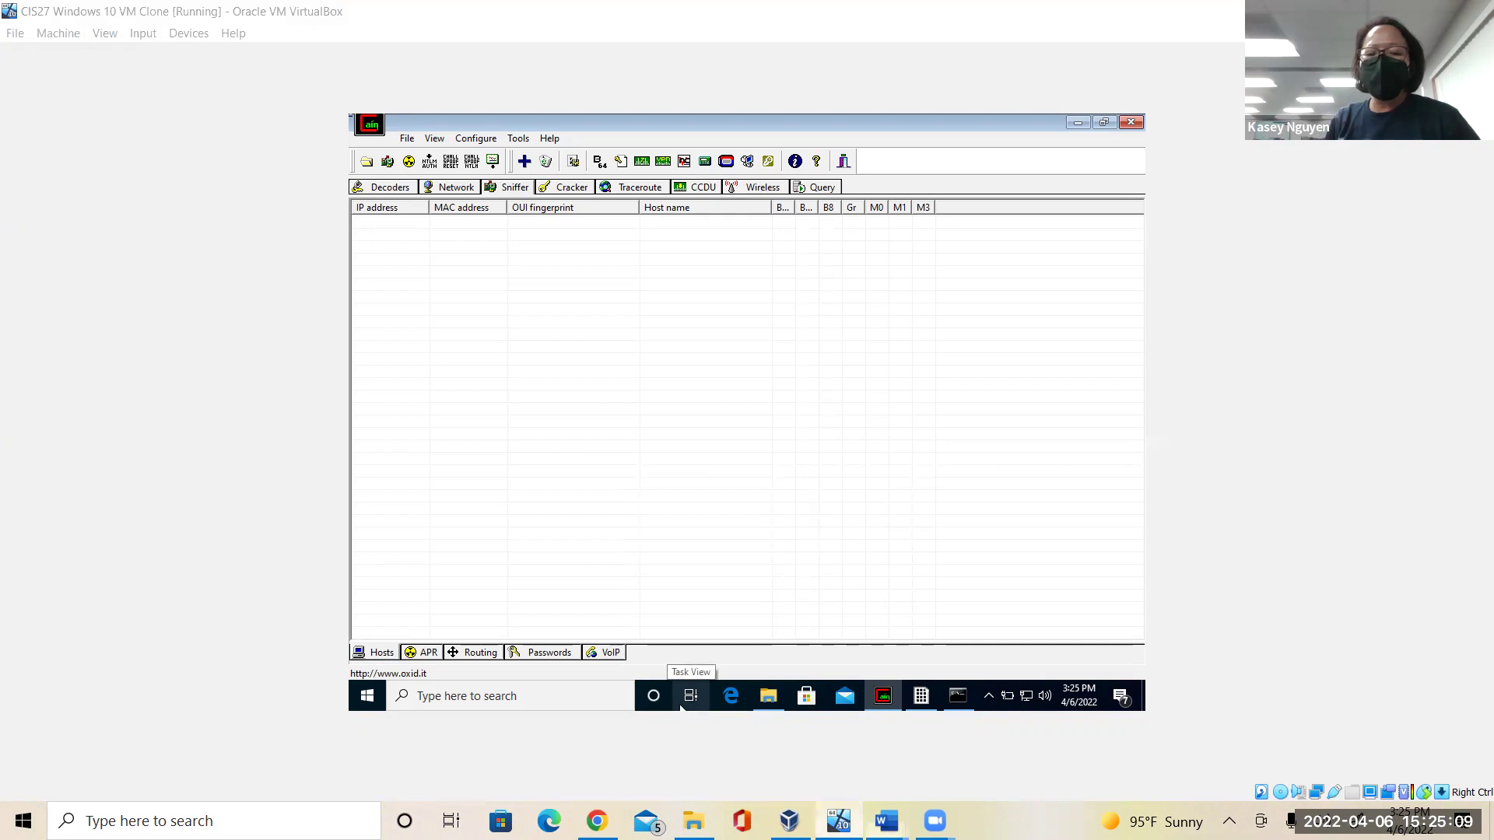
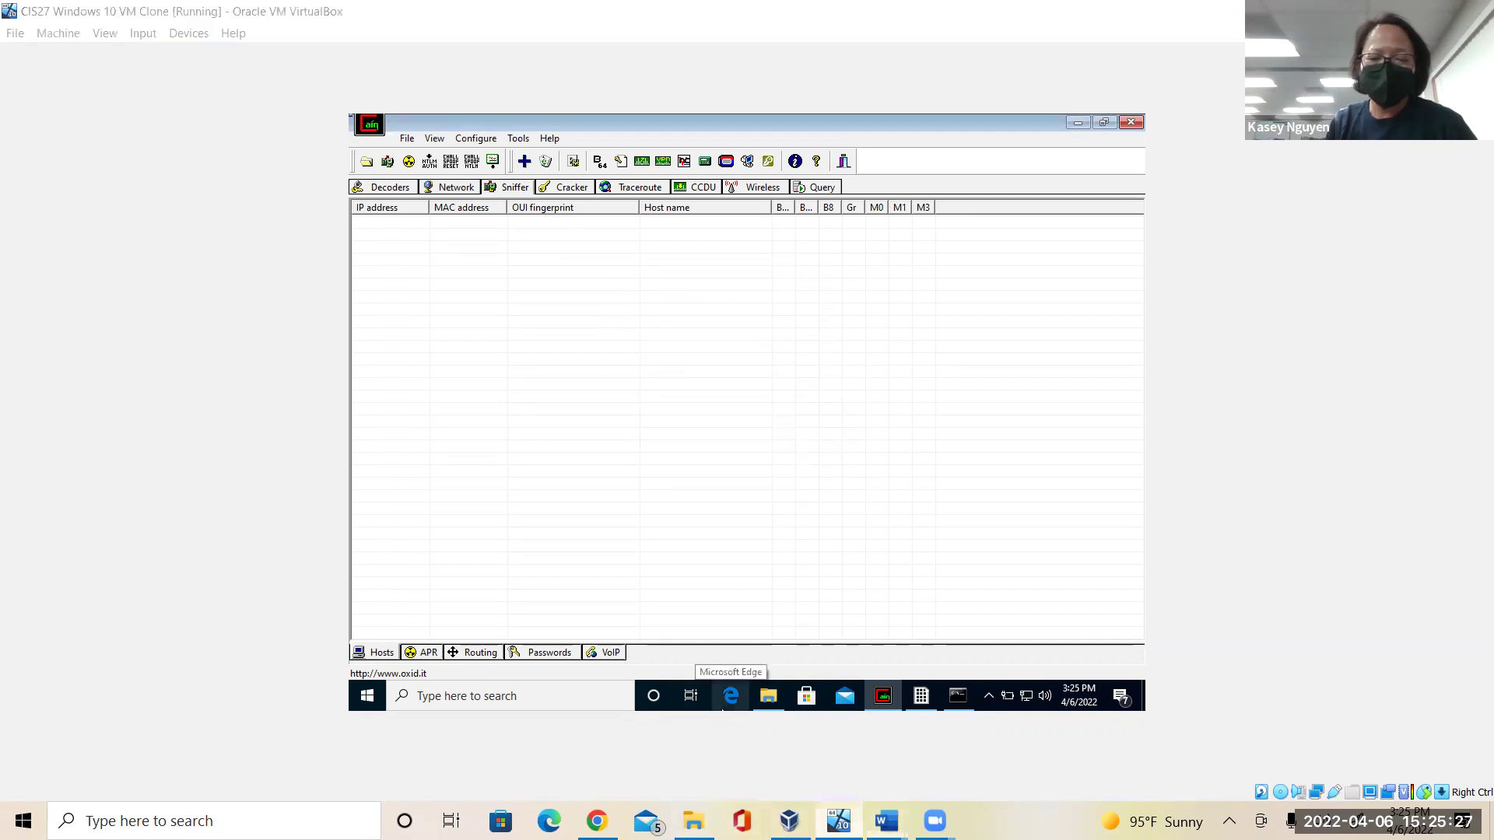
Check the lab instructions, then return to Cain in the VM and open its File menu.
left_click(887, 821)
key("alt+Tab")
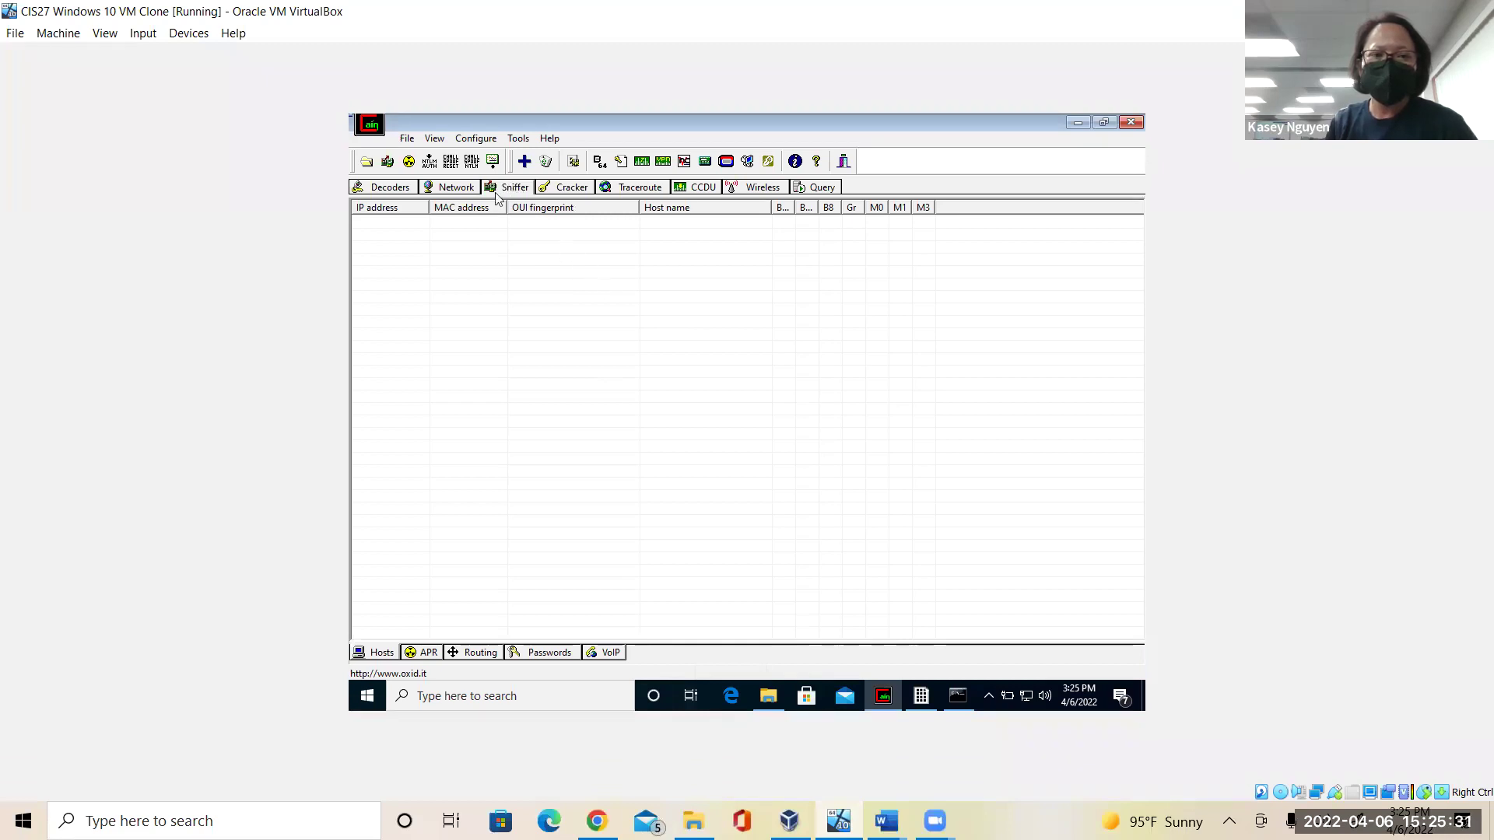
left_click(415, 140)
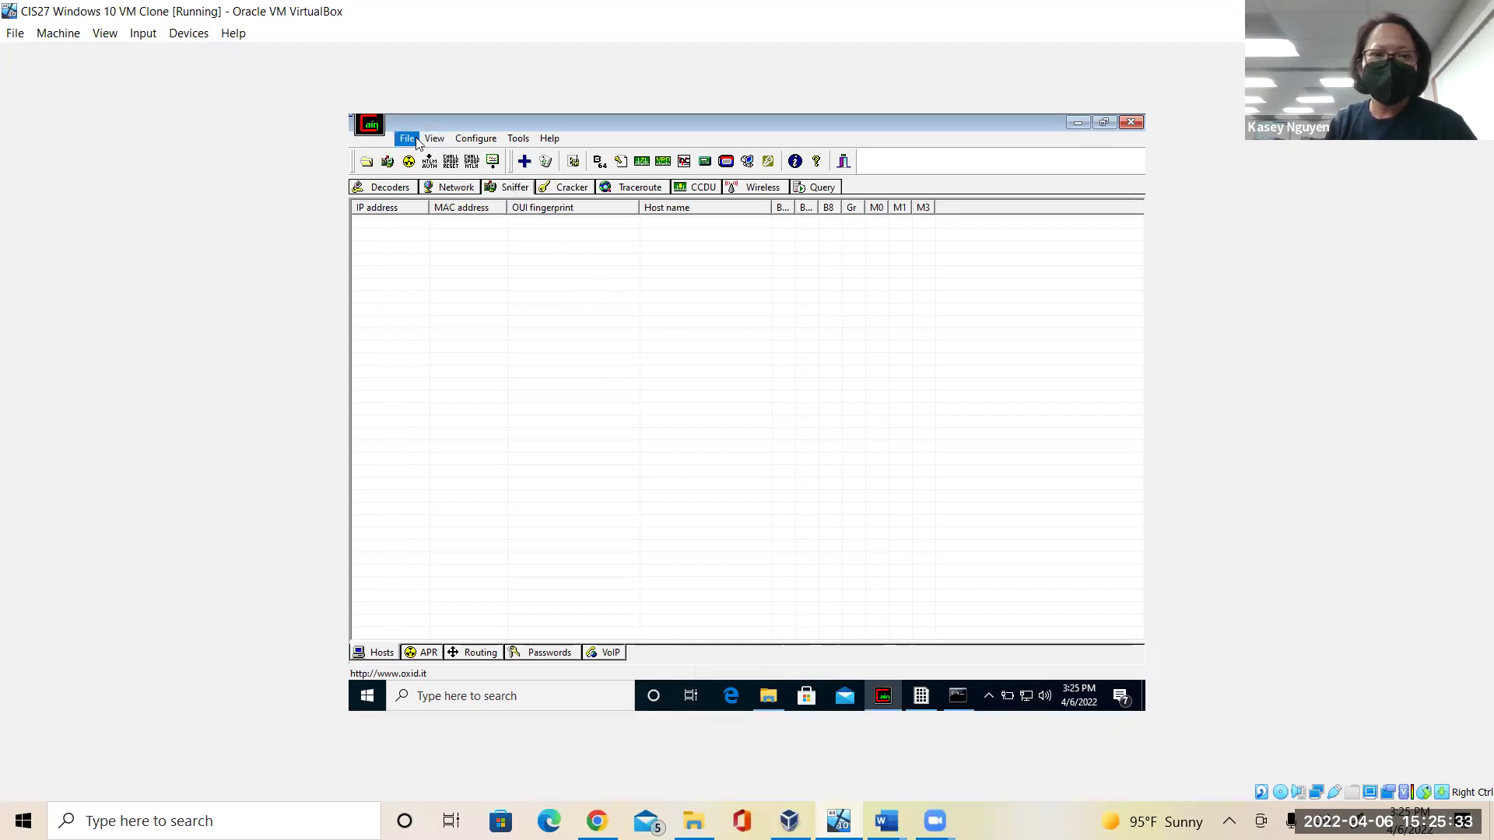
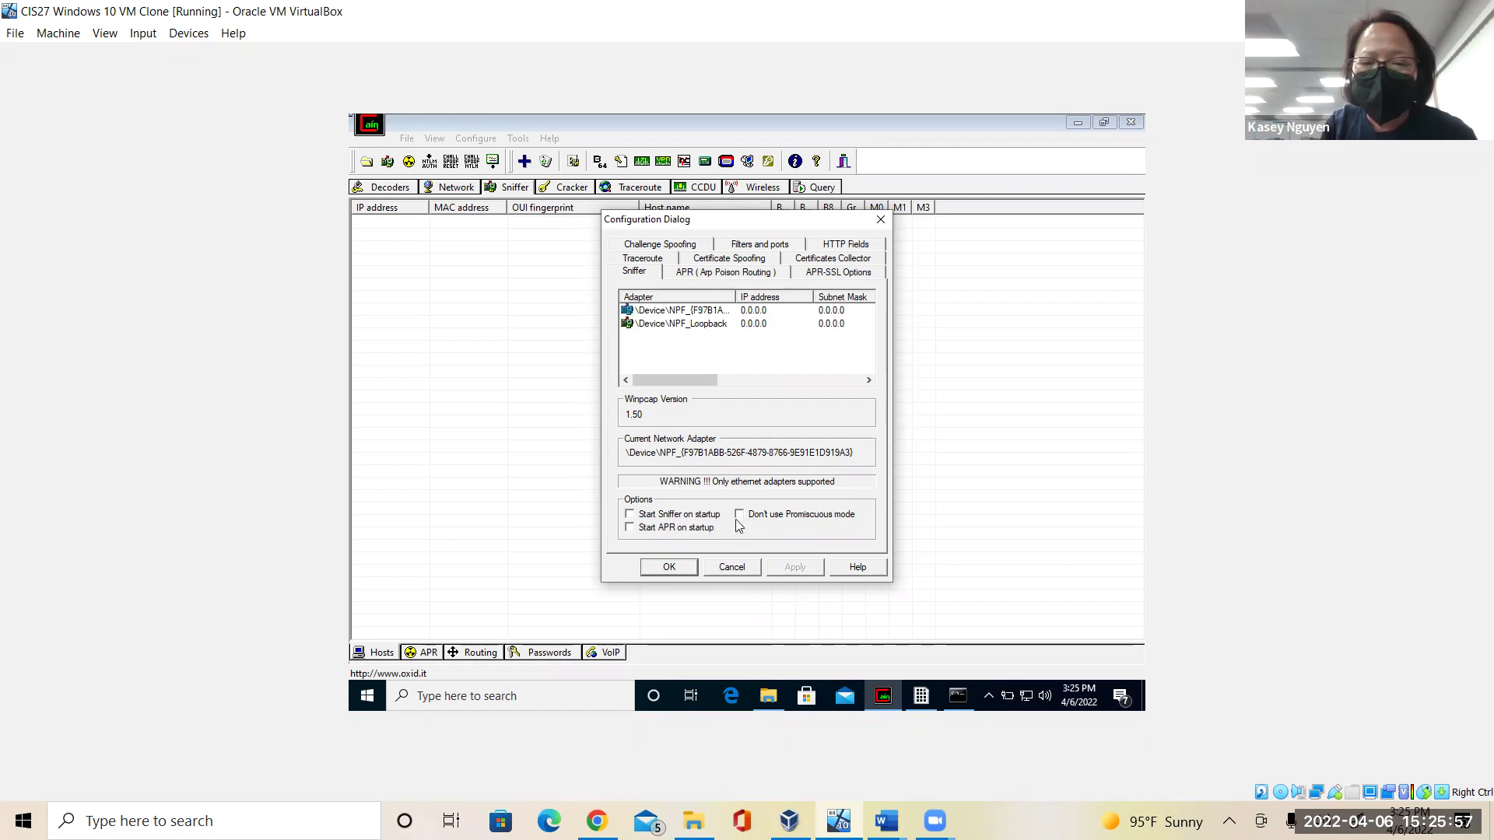
Enable 'Don't use Promiscuous mode' on the Sniffer tab and apply the setting.
left_click(738, 515)
left_click(806, 576)
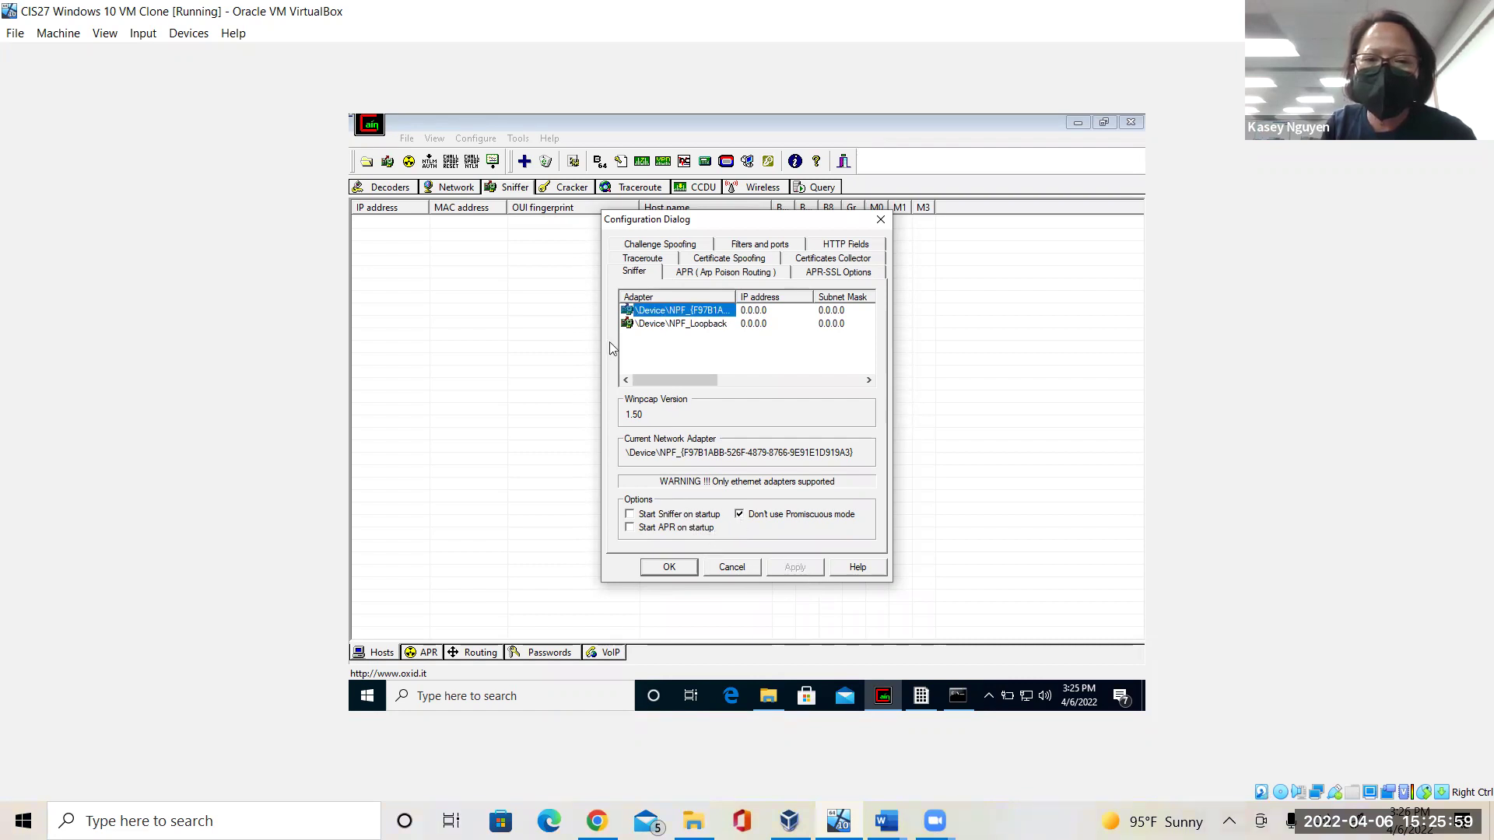
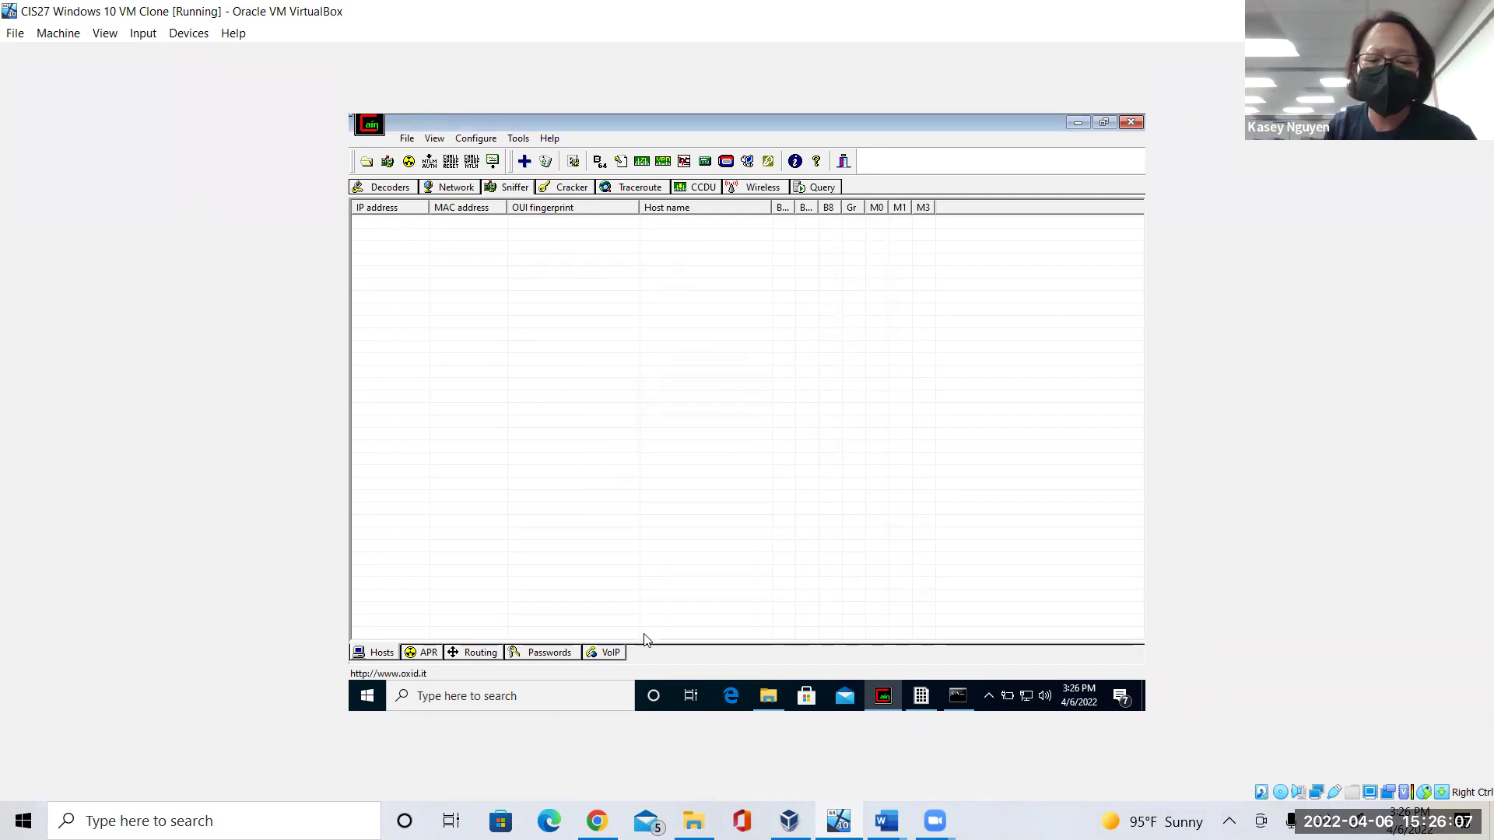
left_click(886, 821)
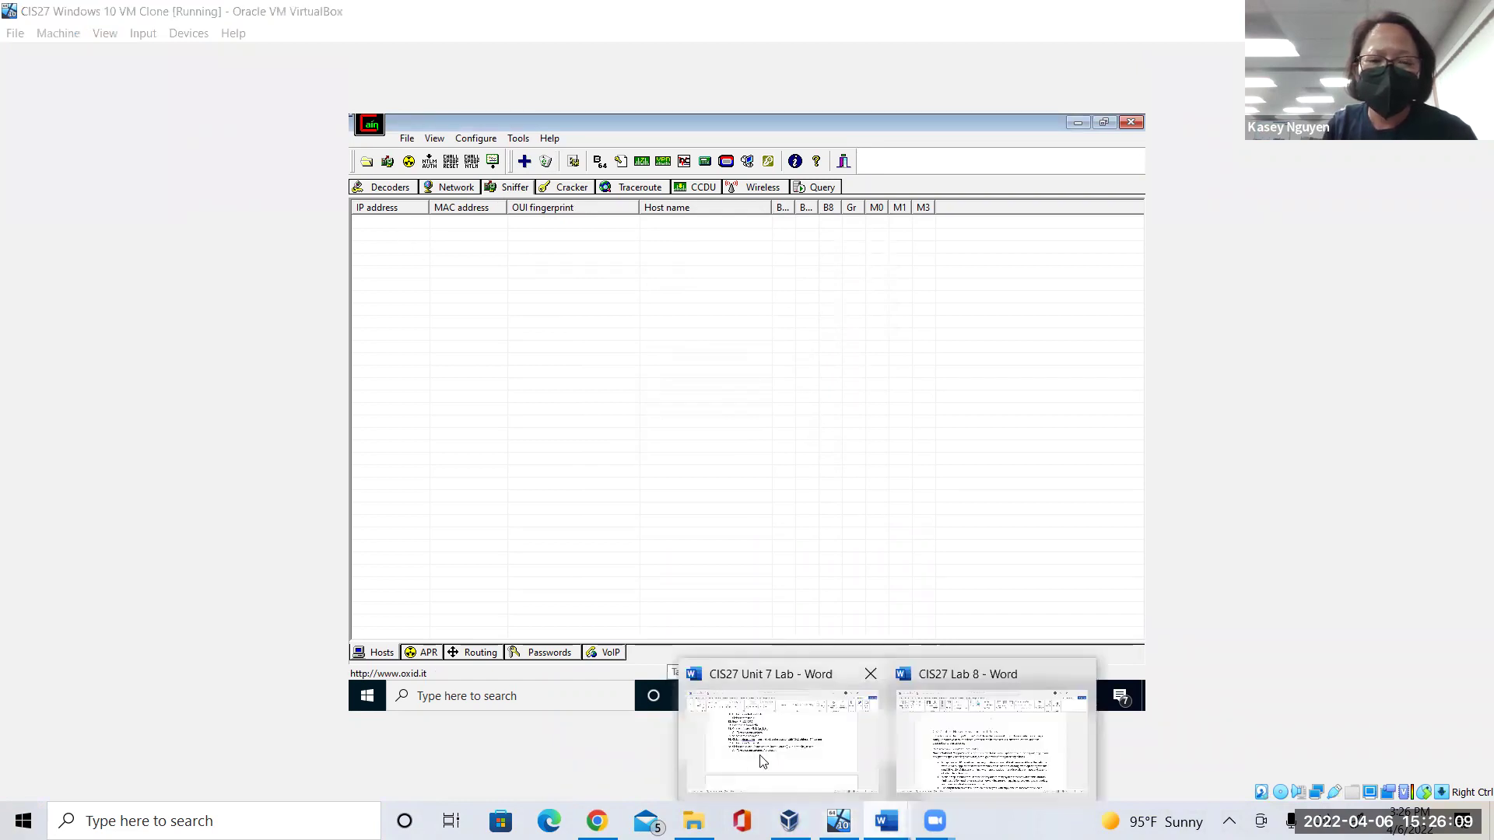
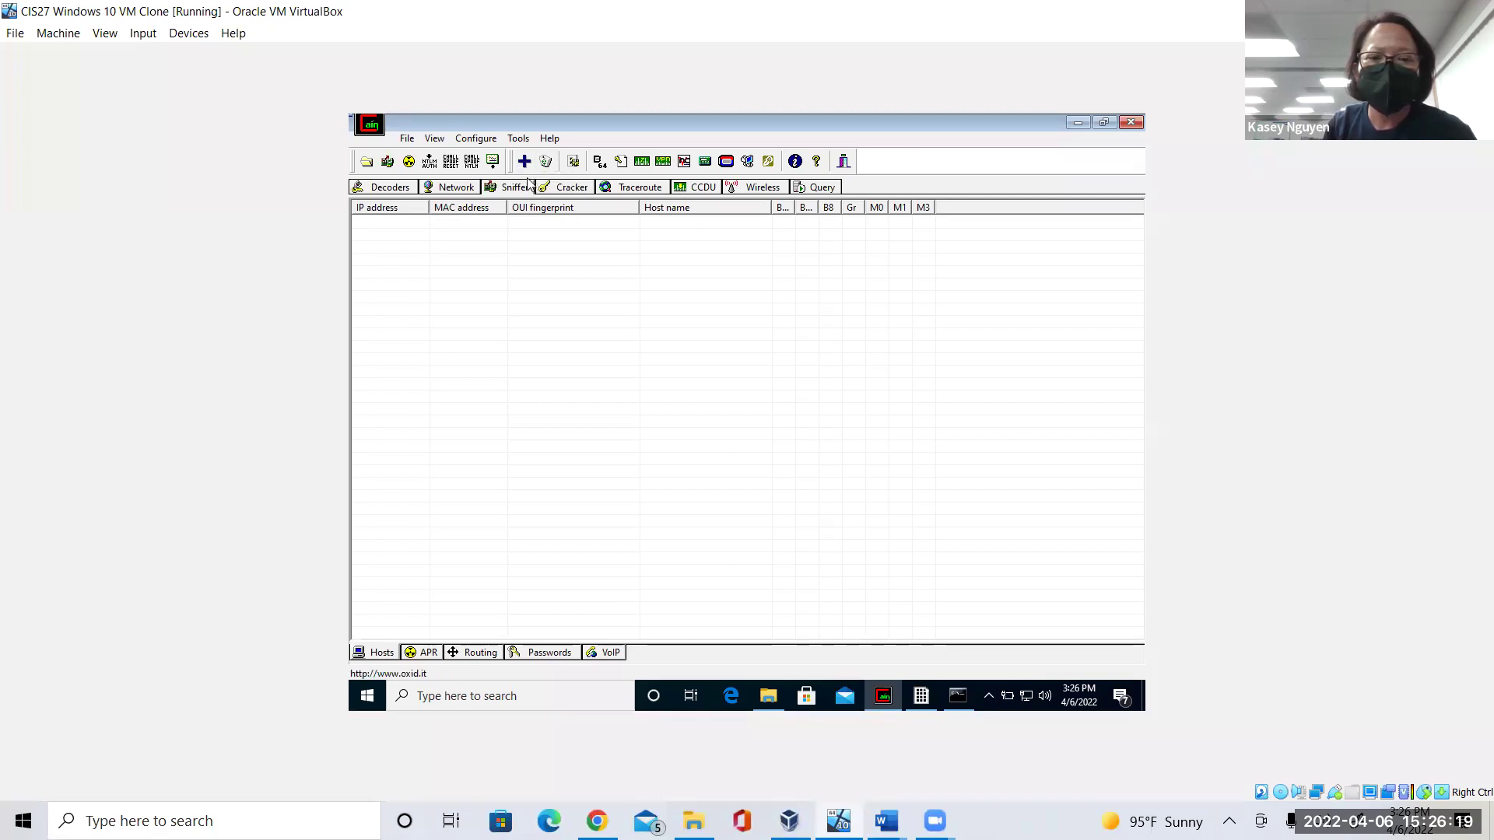
Select the 127.0.0.1 Network Quick List entry, then keep the NPF adapter on the Wireless tab.
left_click(470, 188)
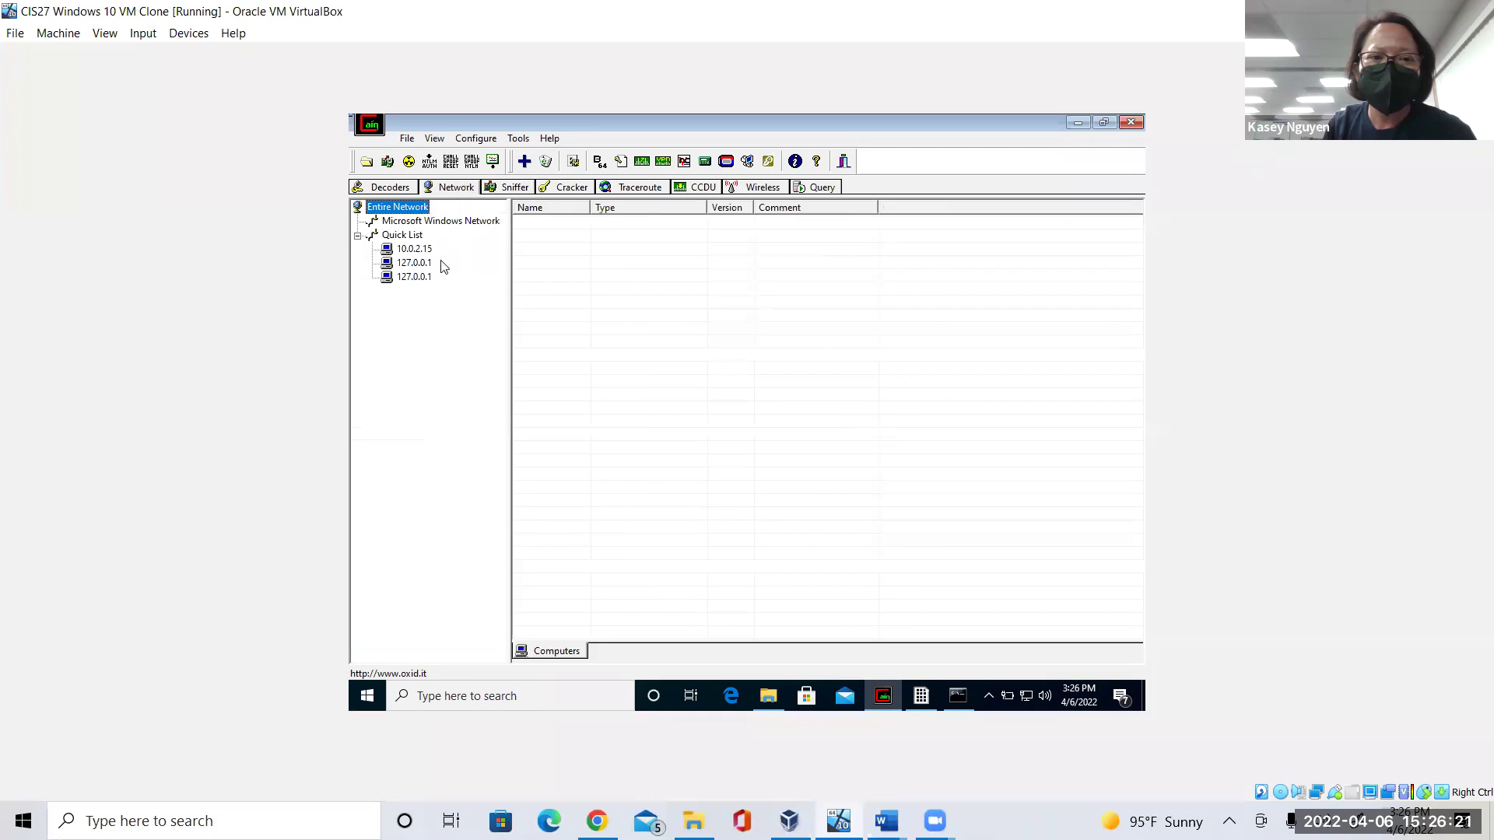
left_click(429, 279)
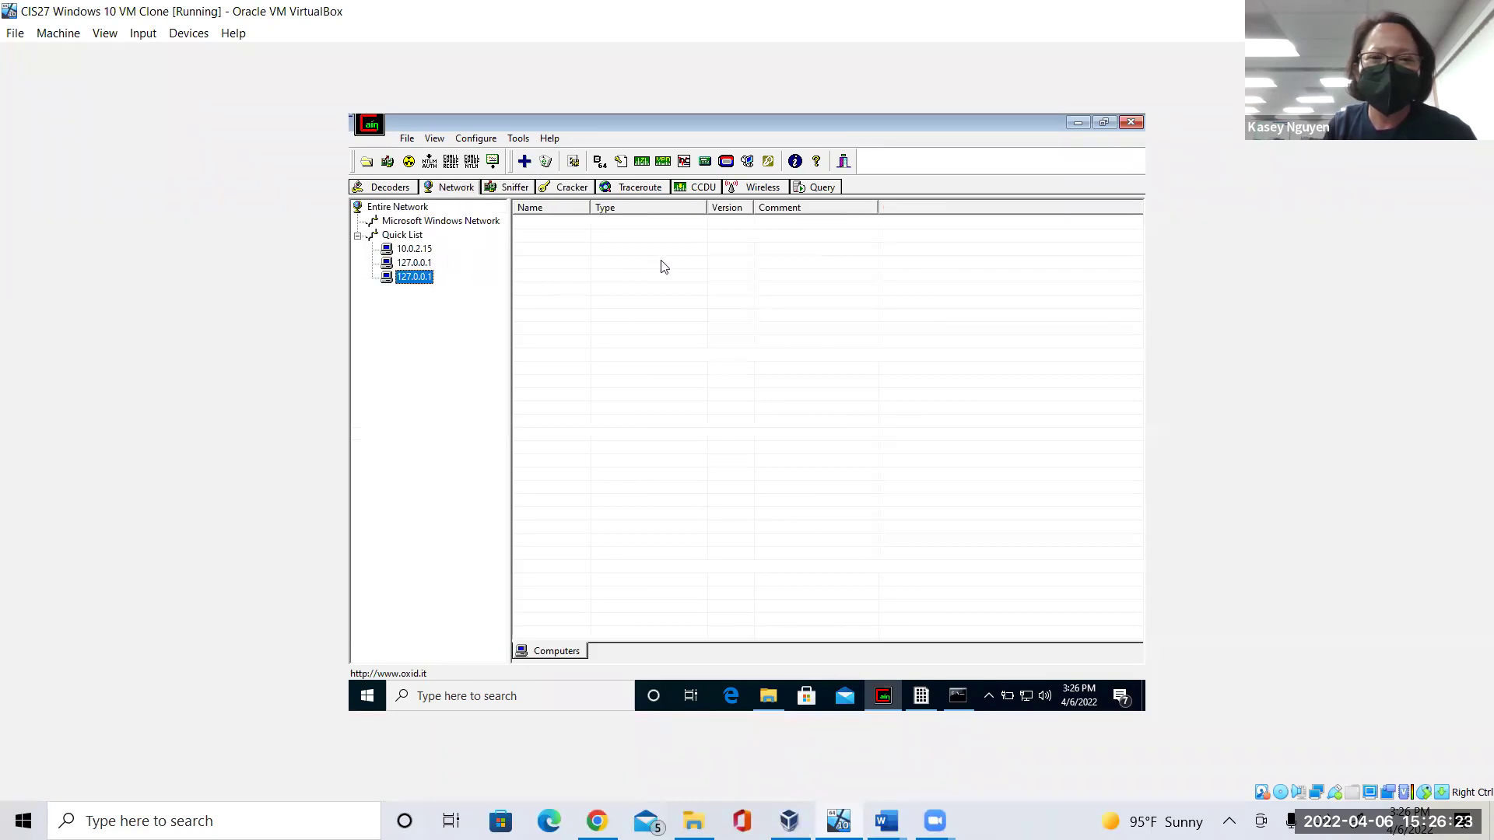
left_click(772, 188)
left_click(621, 228)
left_click(620, 234)
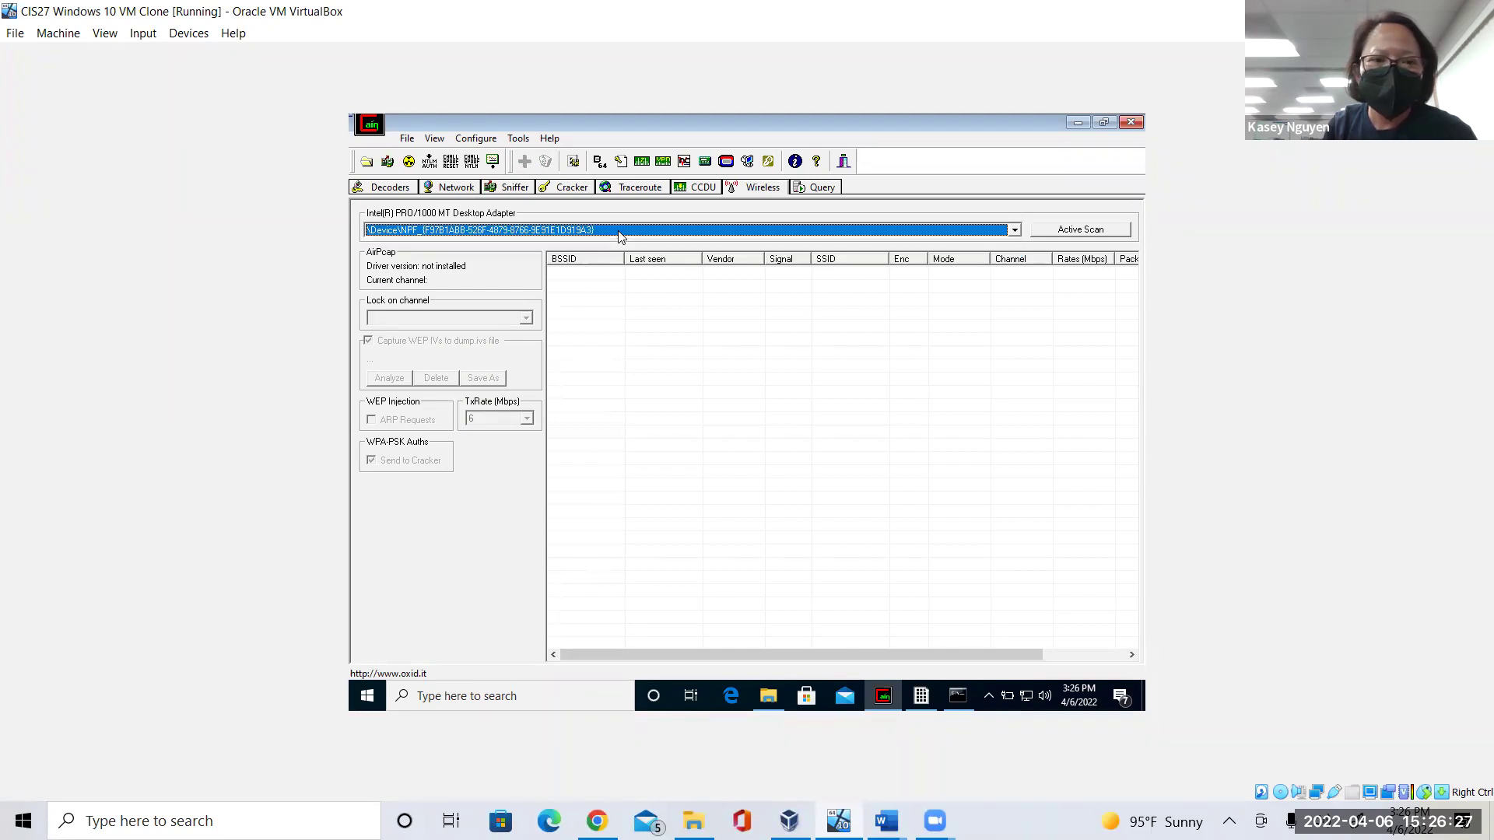
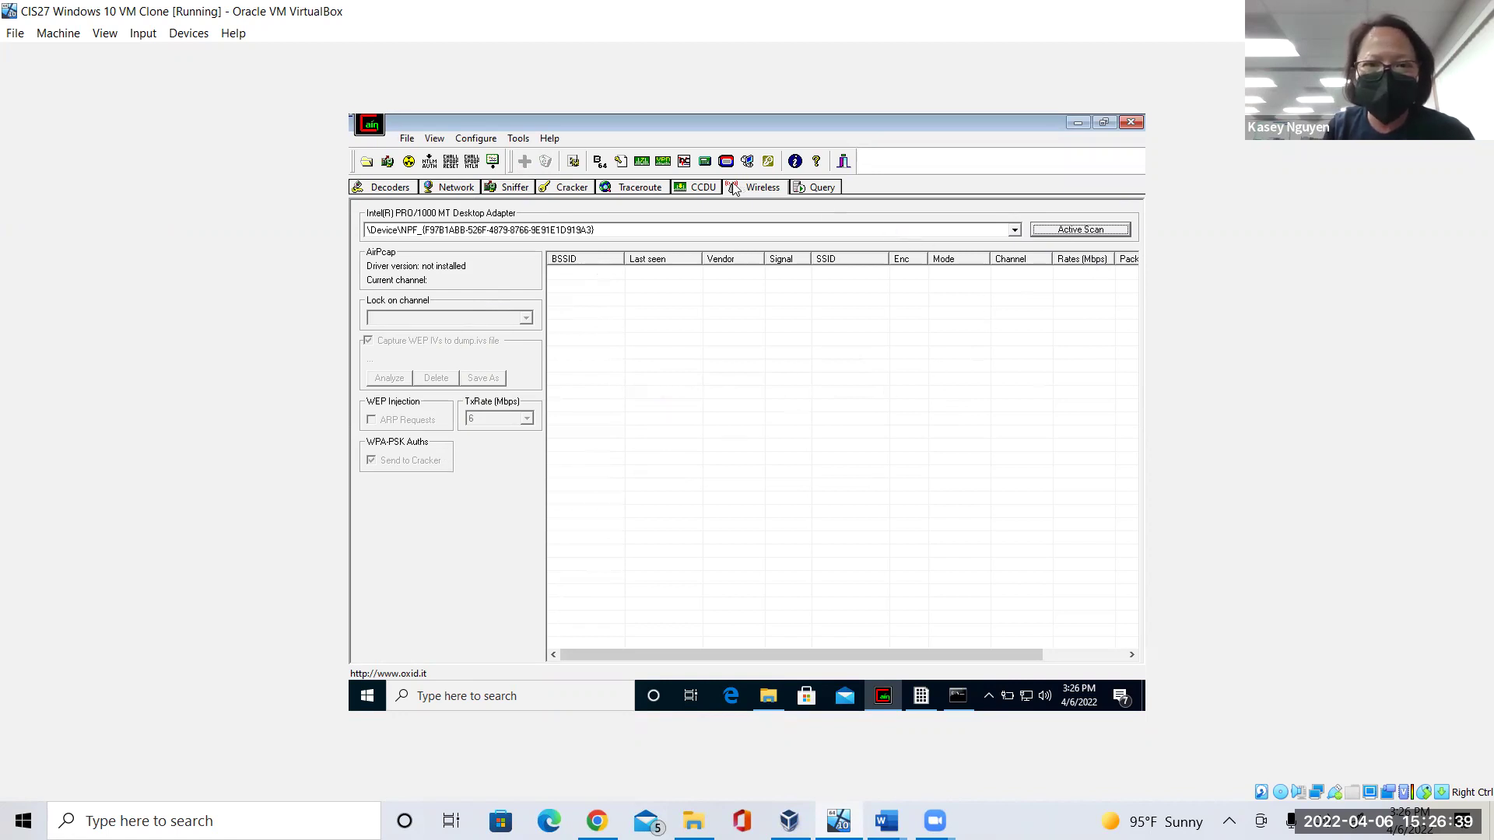
Switch from the Wireless panel to the Sniffer tab's empty Hosts list with IP and MAC columns.
left_click(507, 188)
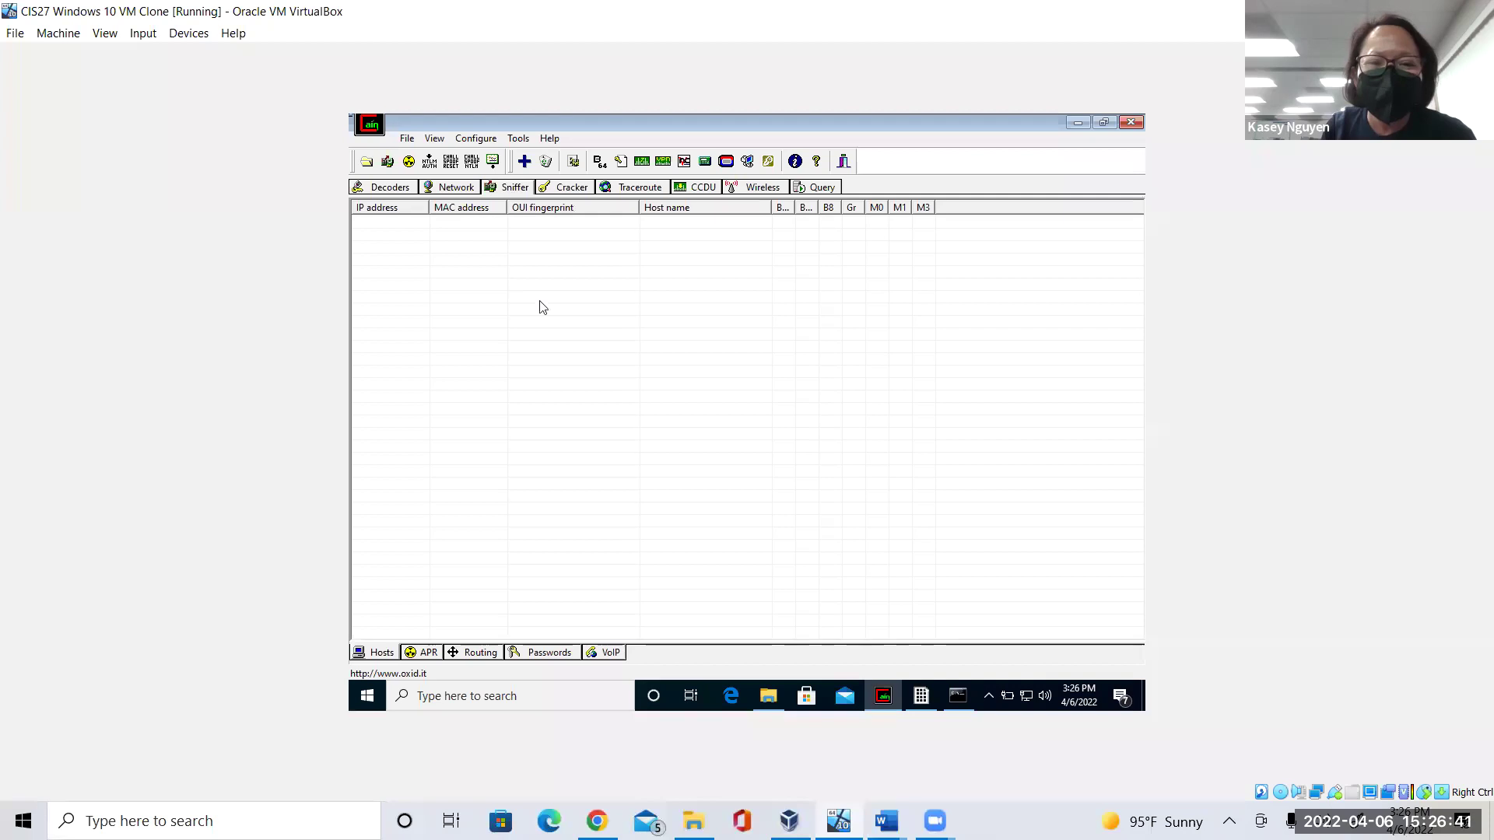
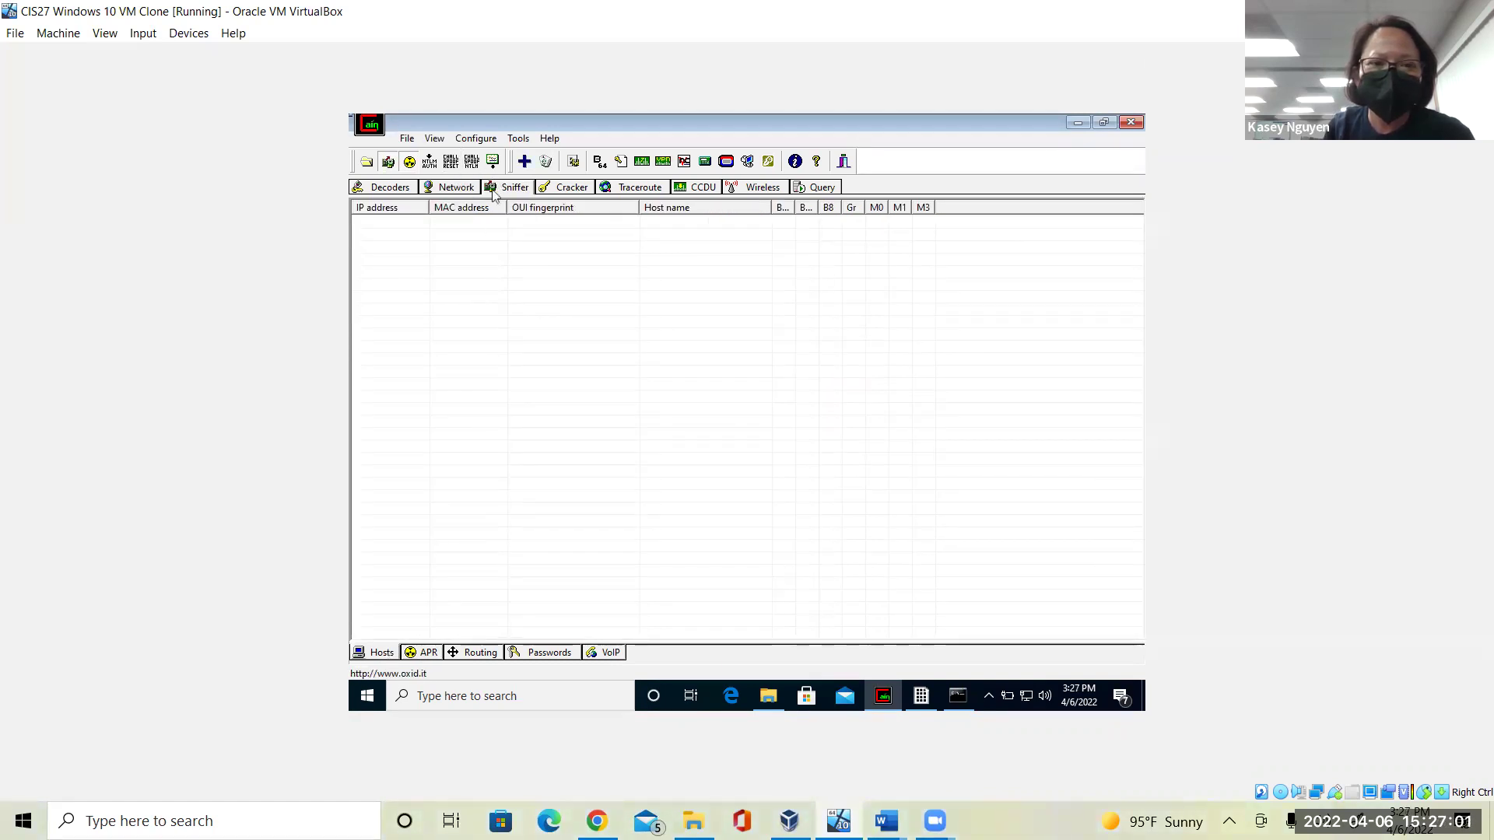
left_click(524, 162)
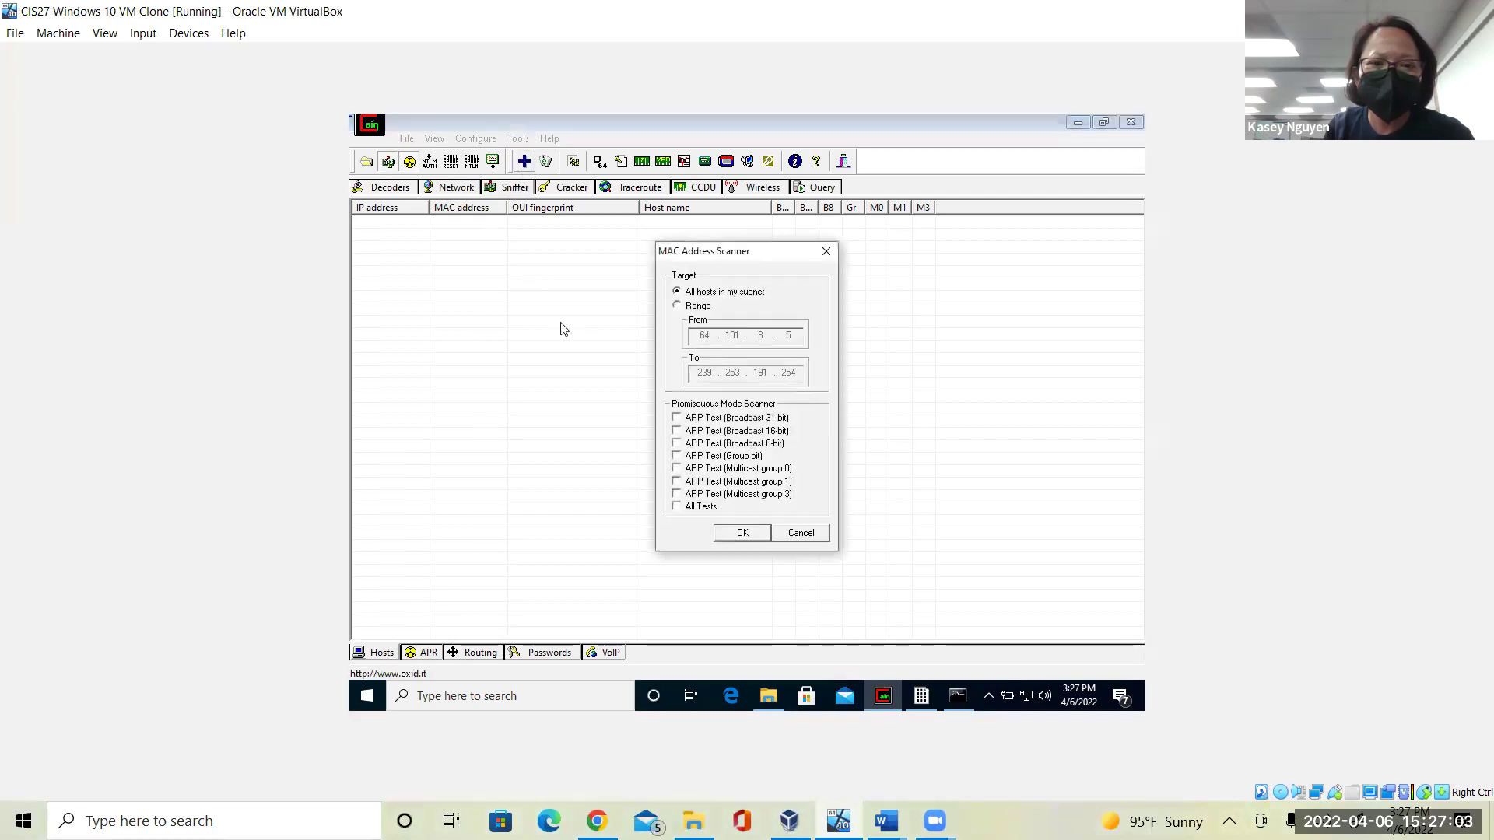
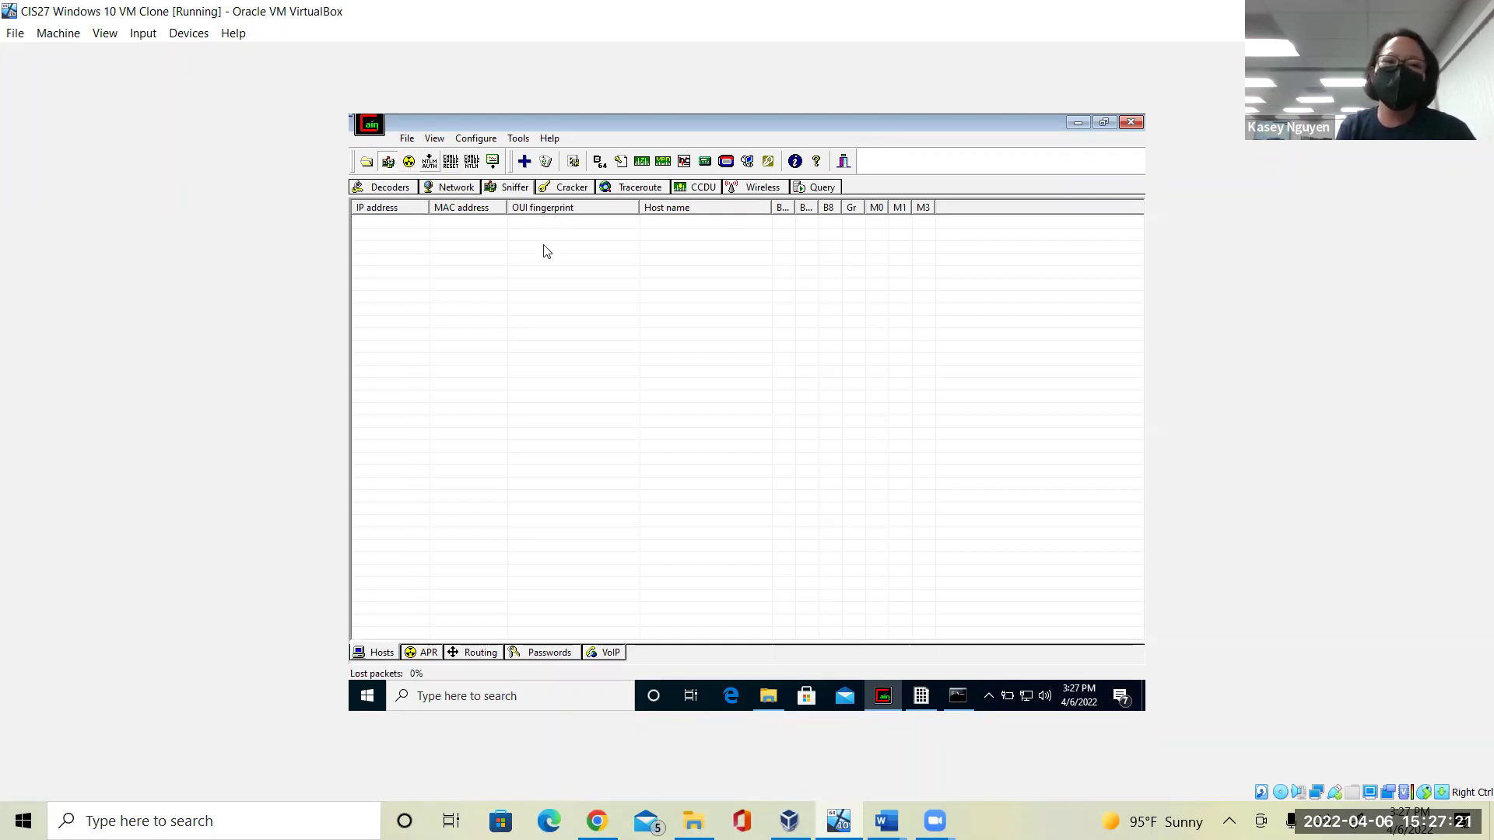
Run a MAC Address Scanner scan of all subnet hosts using only the ARP Test (Multicast group 0).
left_click(525, 162)
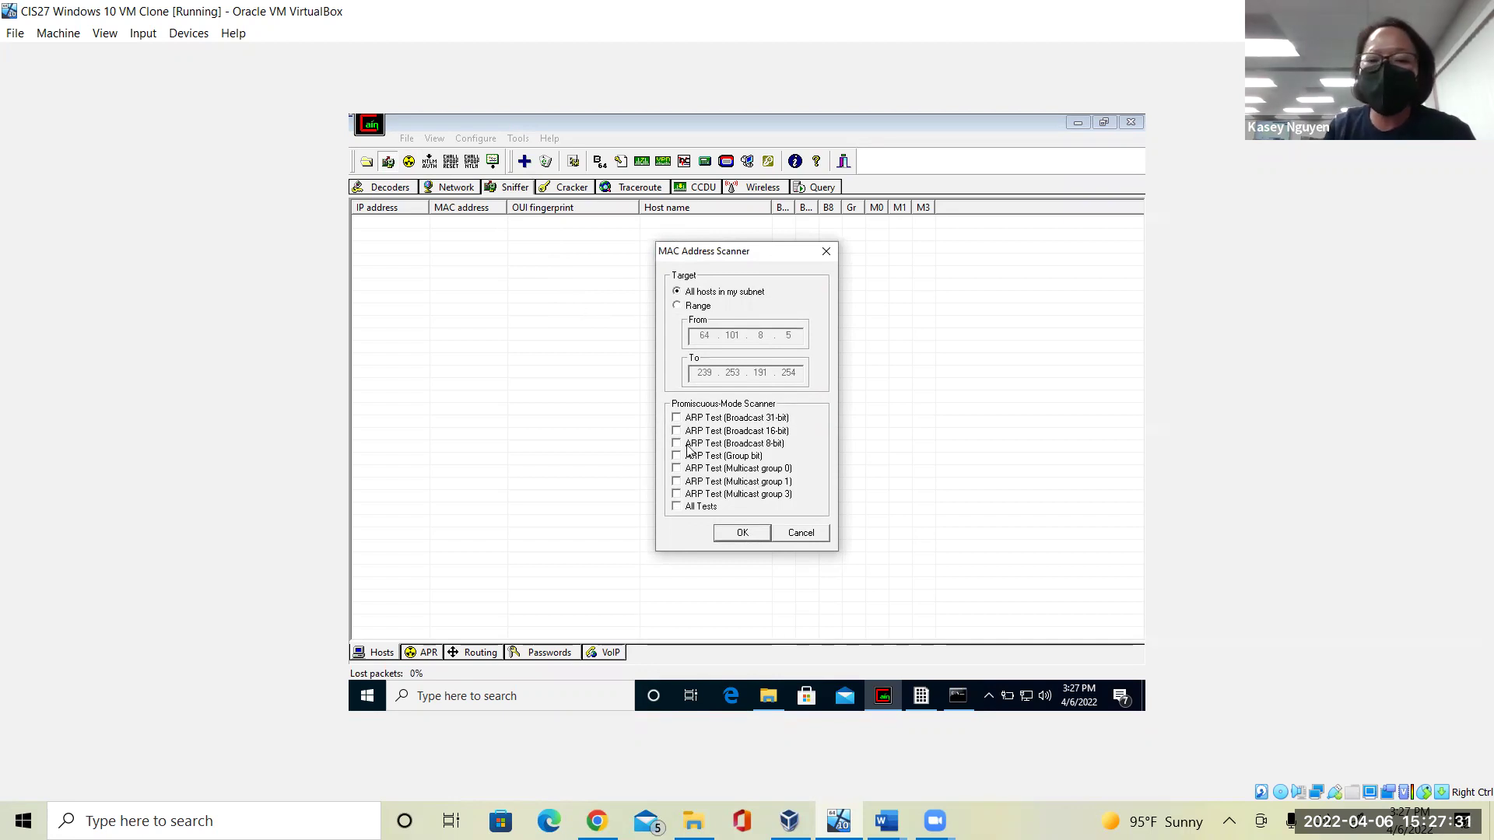
left_click(675, 483)
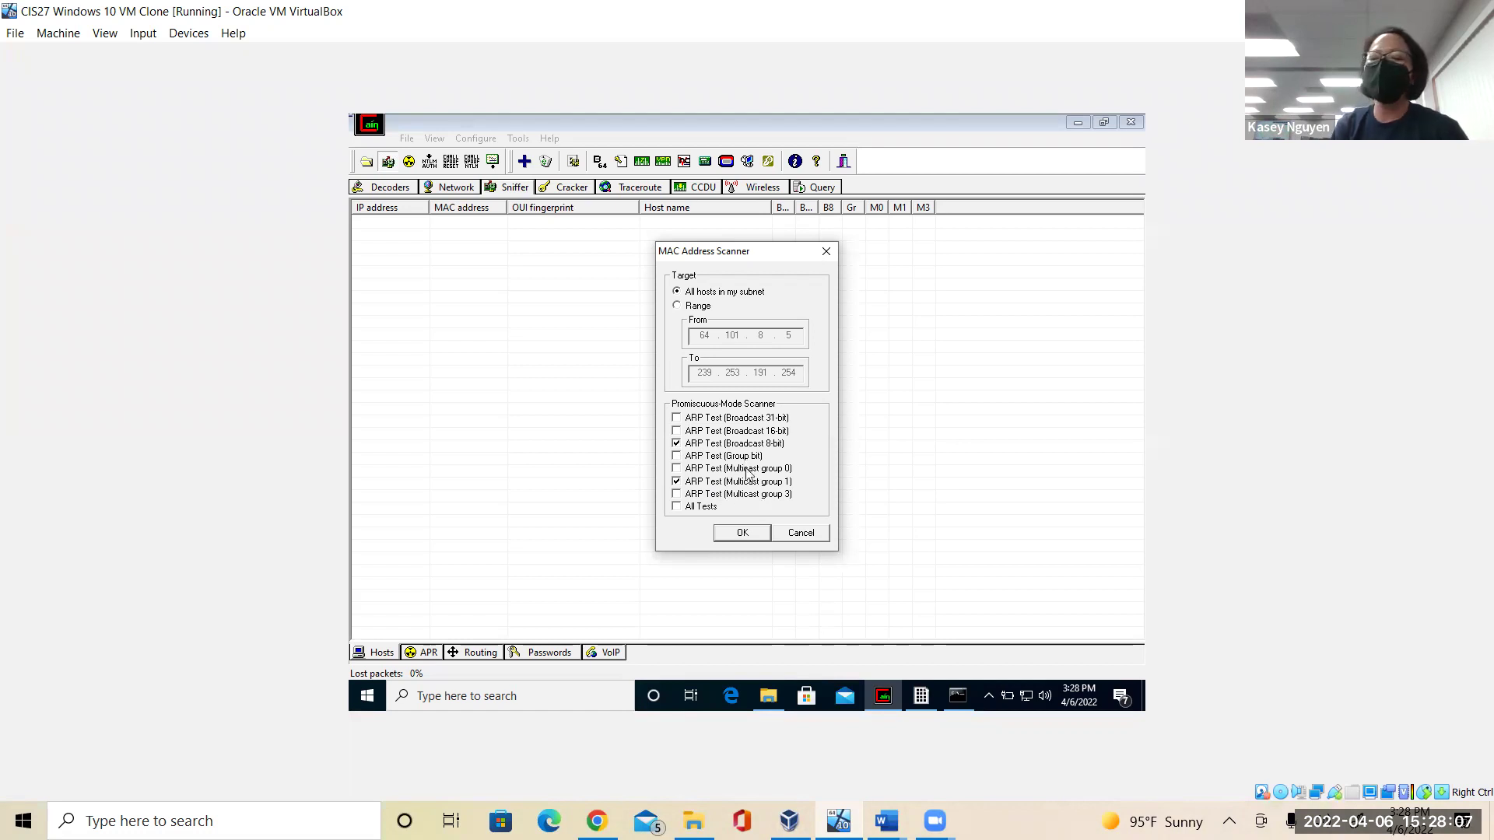
left_click(678, 443)
left_click(678, 467)
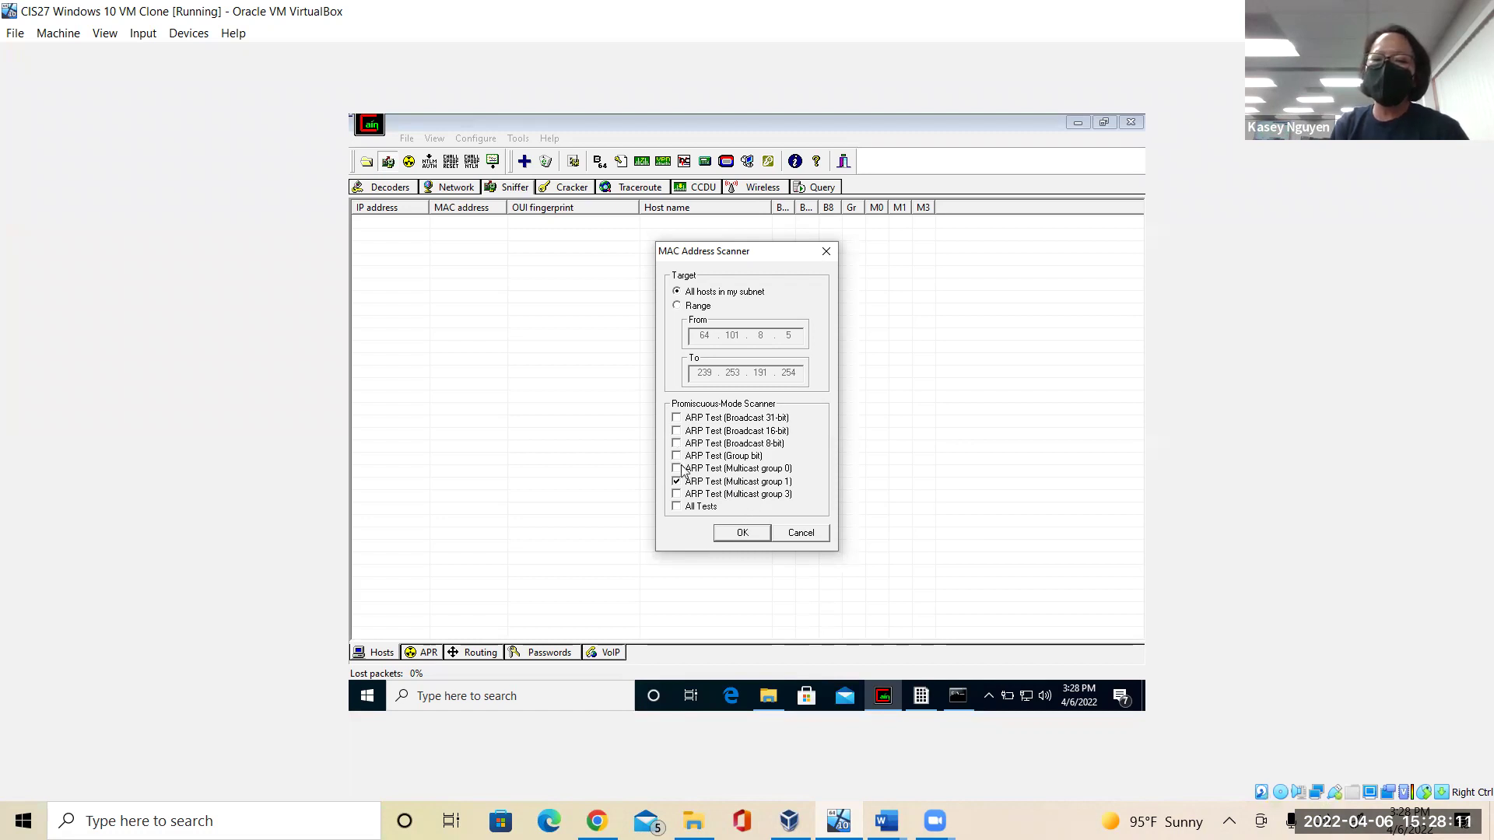
left_click(769, 533)
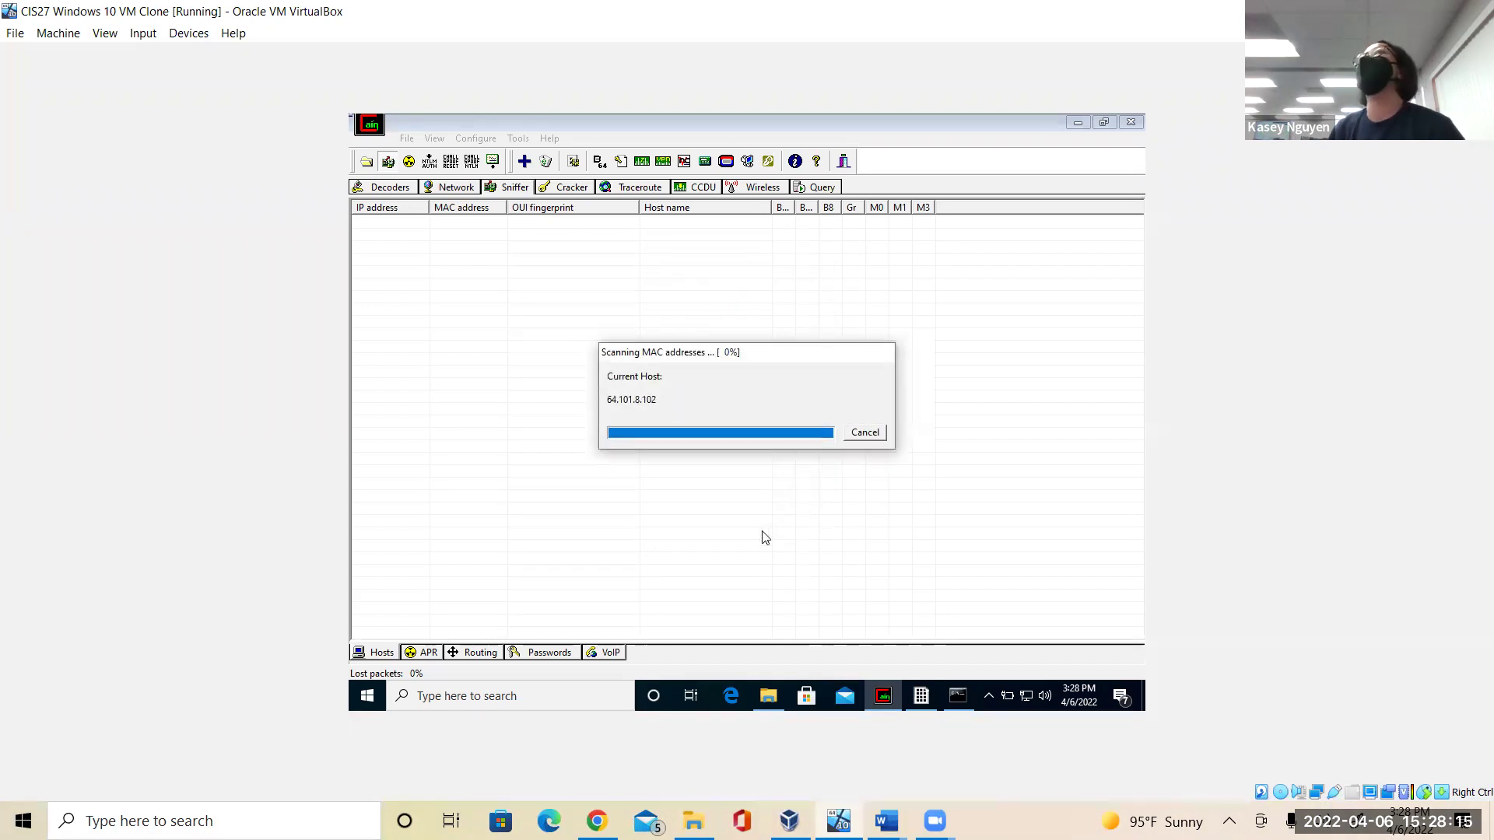
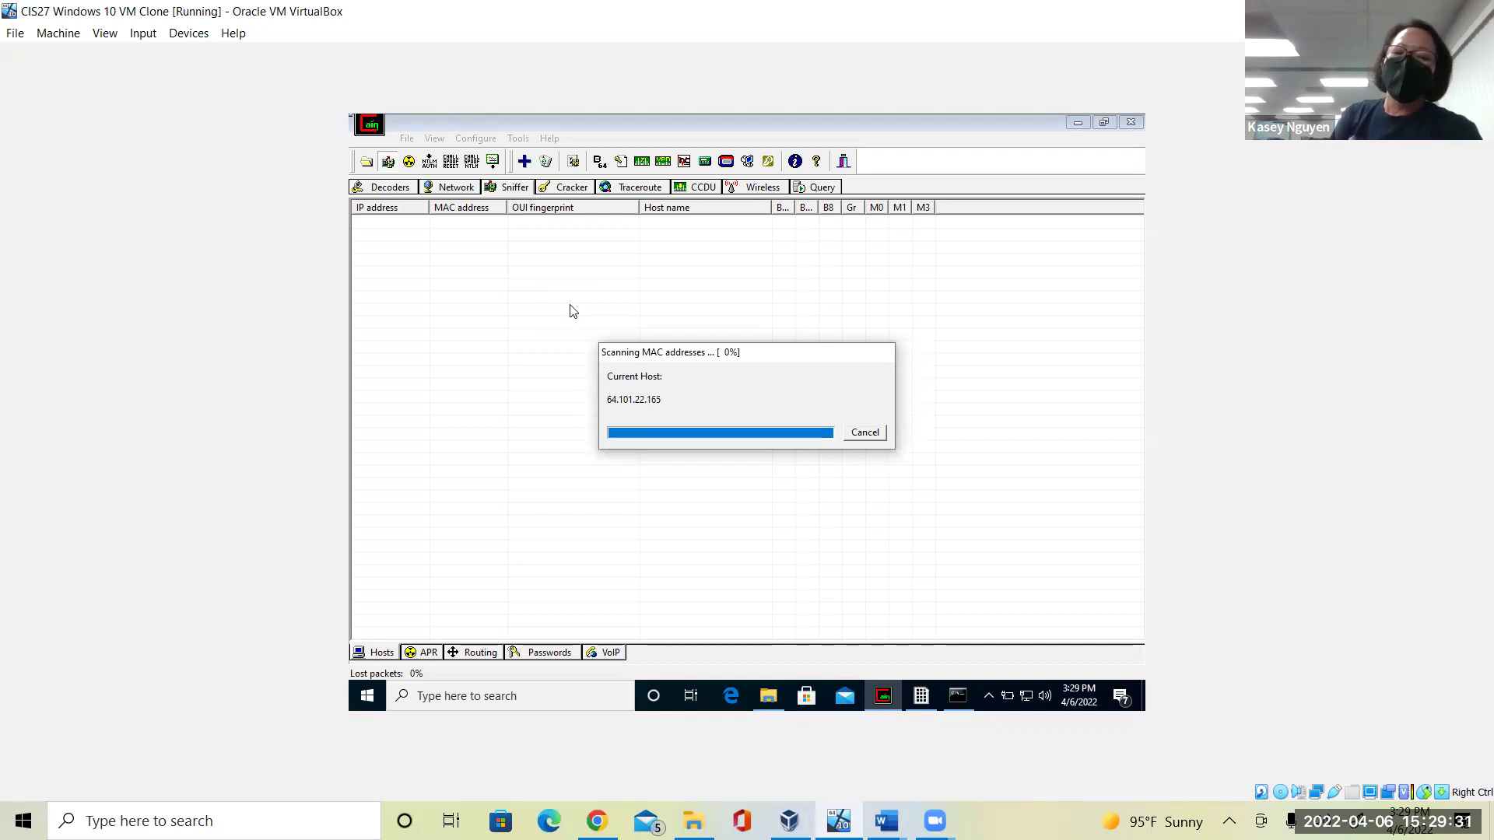
Bring up the CIS27 Unit 7 Lab Word document and place the cursor below step 38A.
left_click(887, 821)
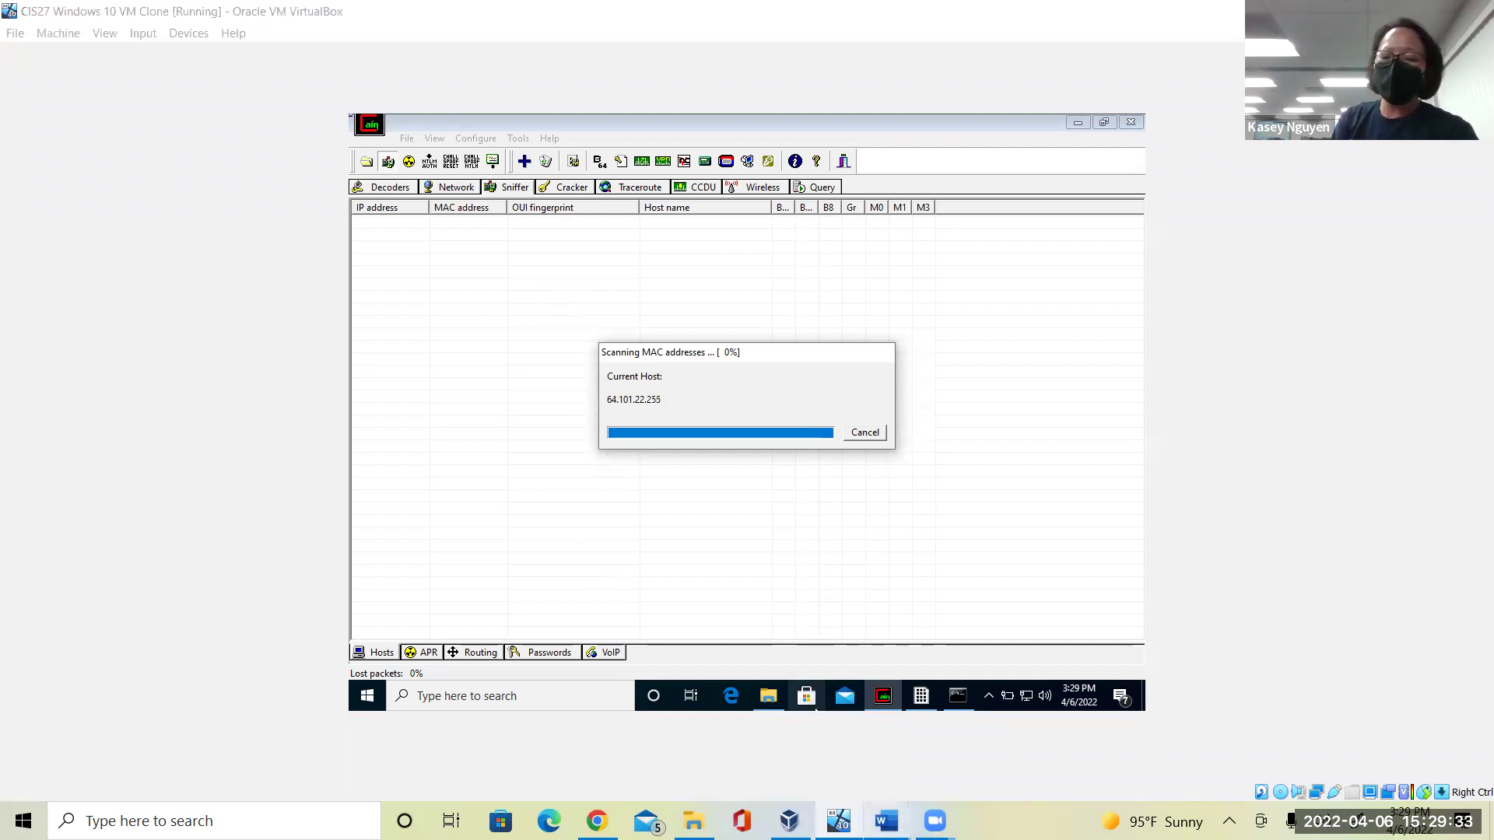
left_click(786, 731)
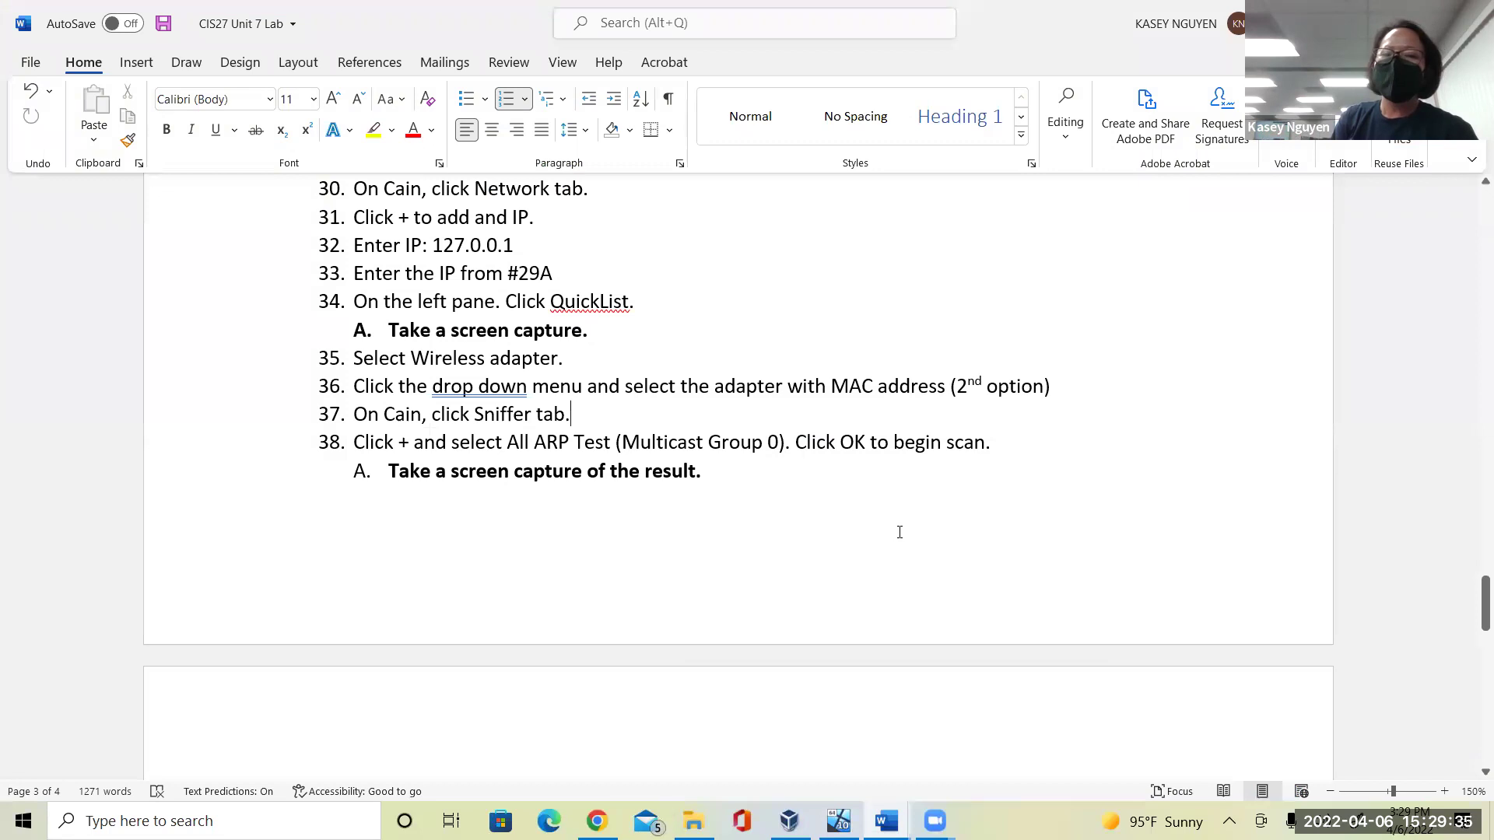
left_click(839, 499)
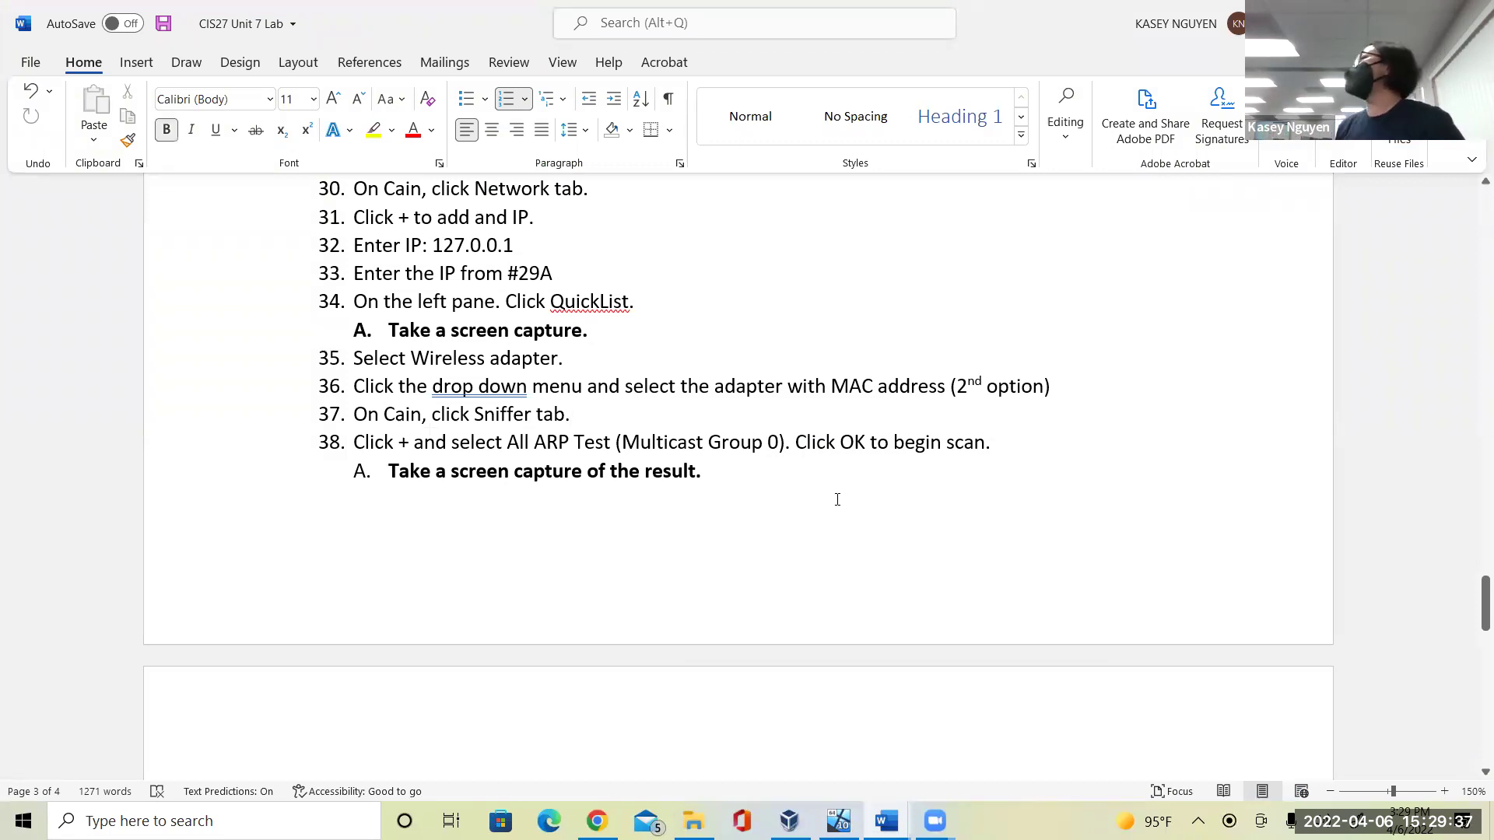
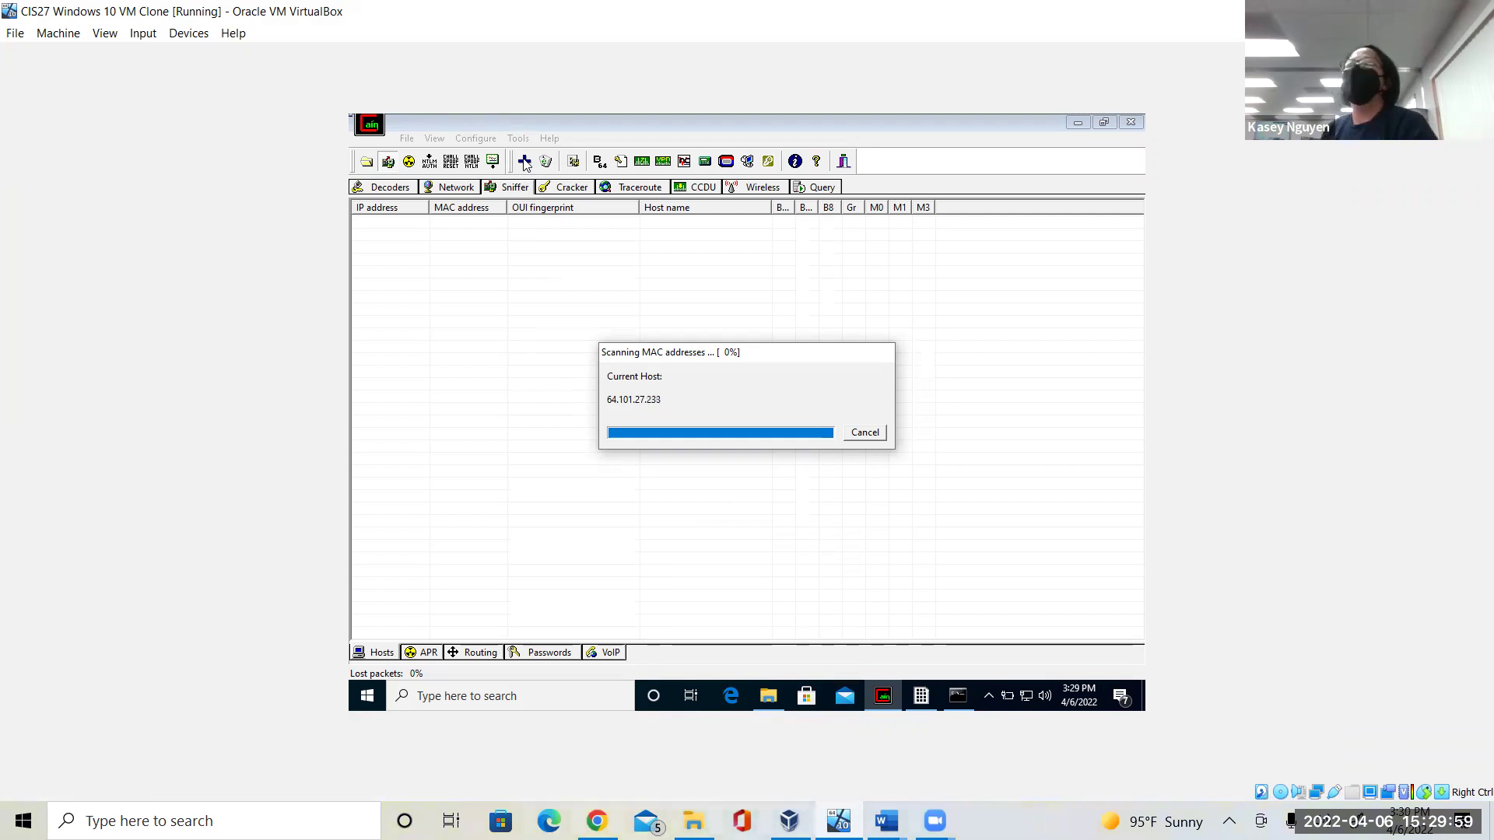
Cancel both the MAC address scan and the ARP test, leaving the hosts list empty.
left_click(862, 436)
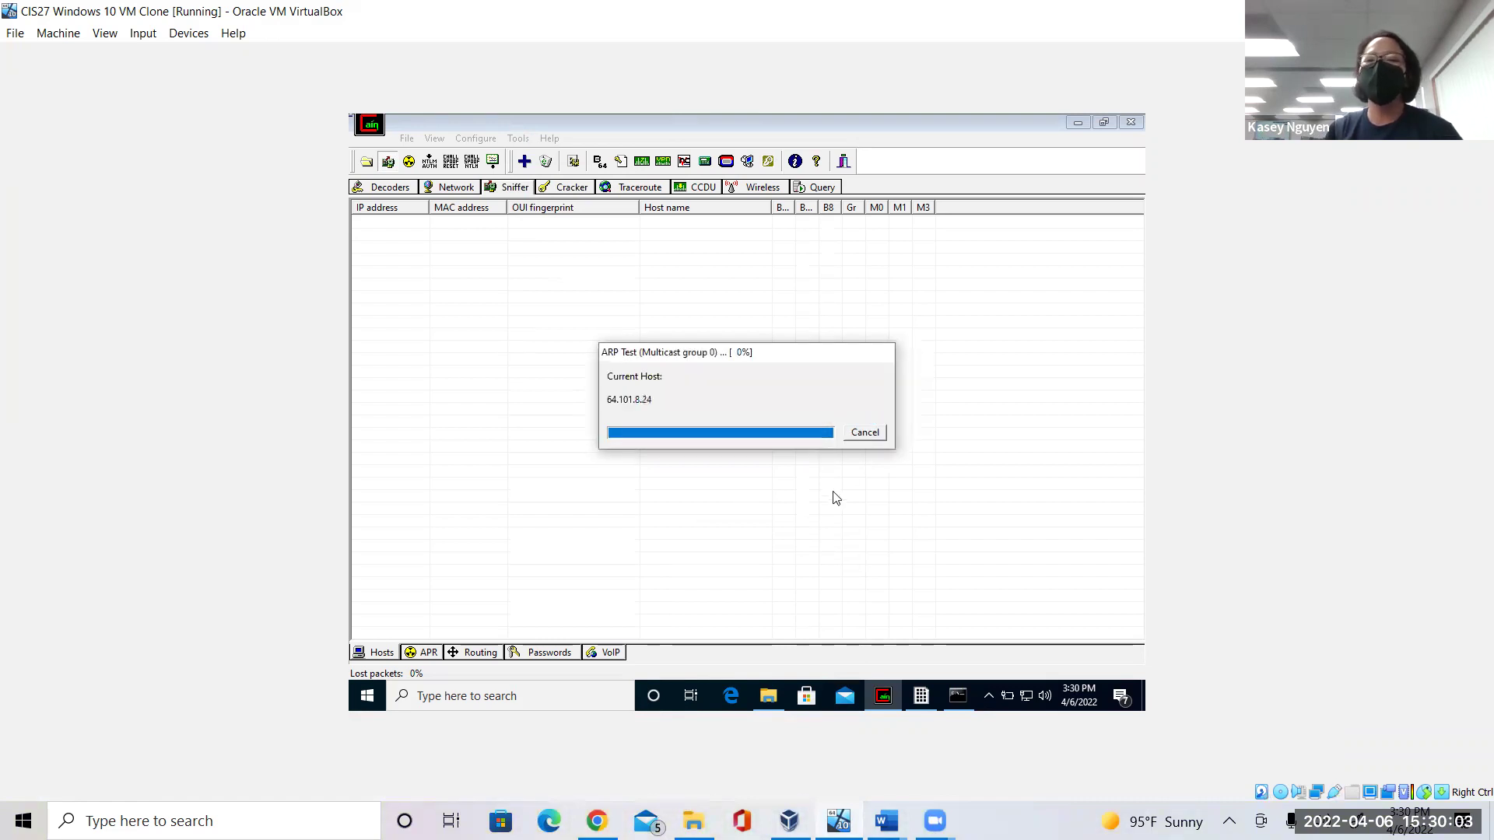
left_click(865, 434)
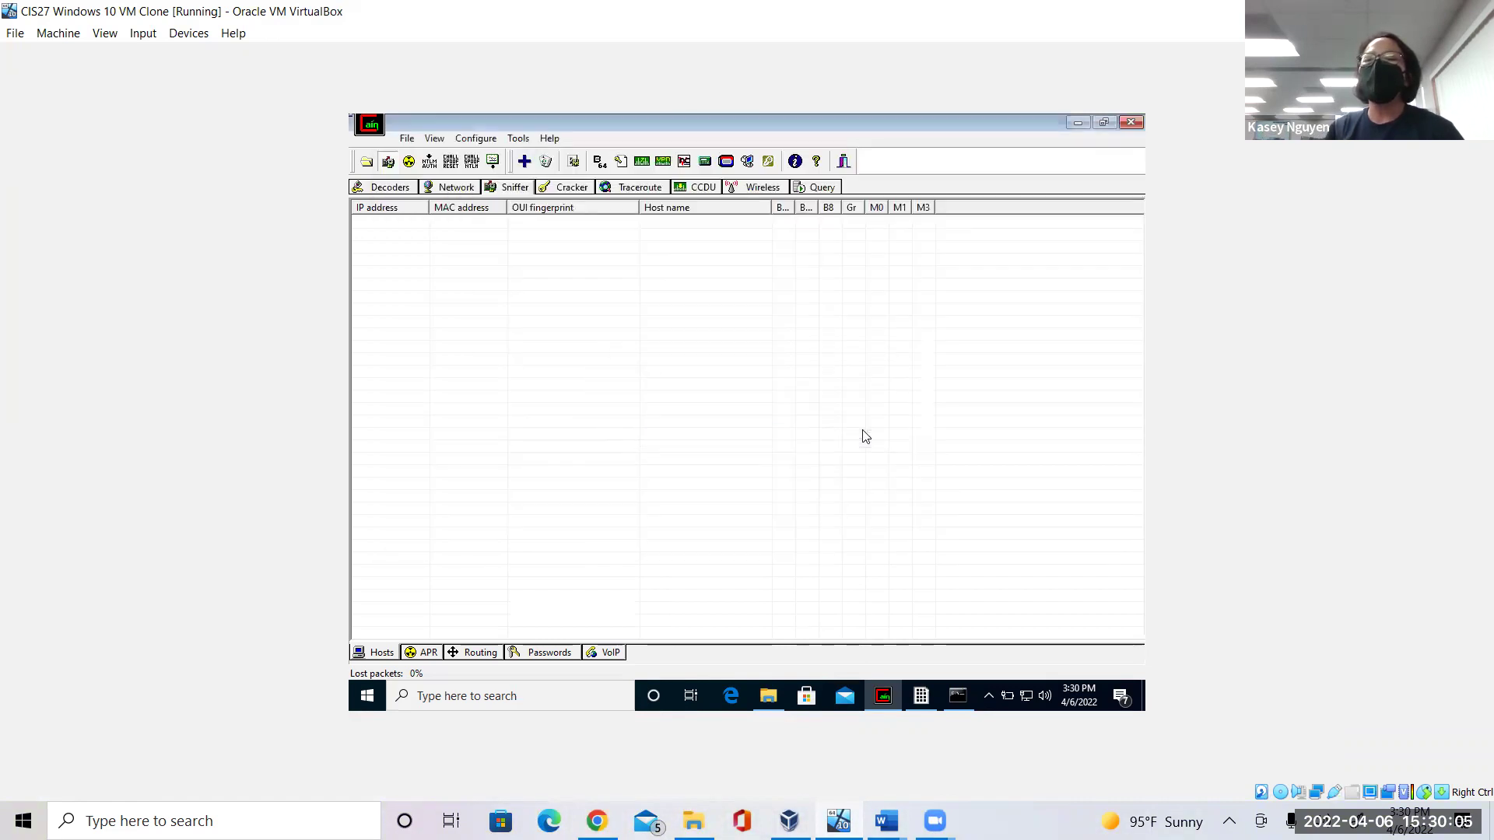
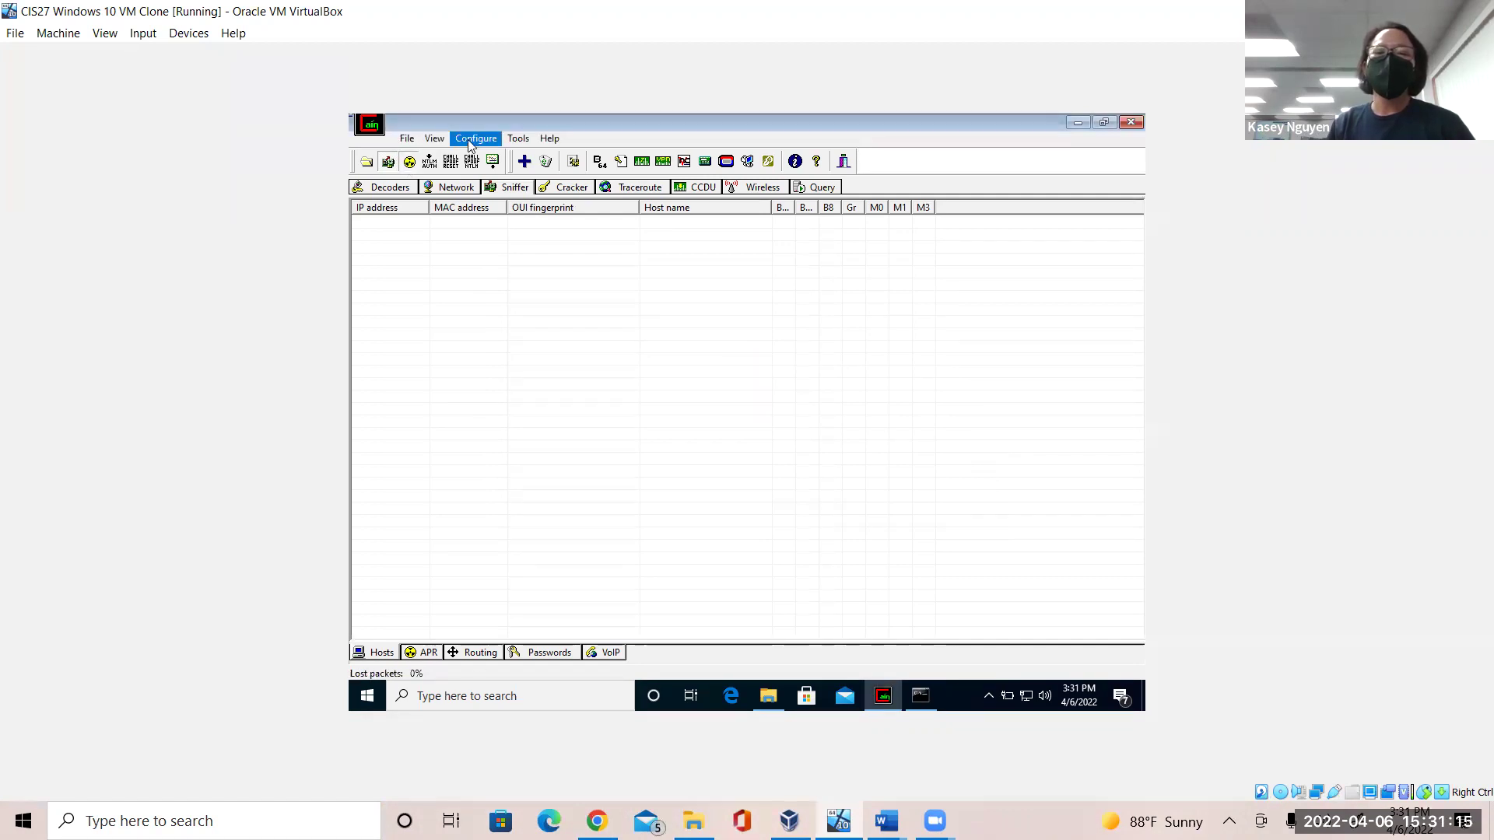
Open the Configuration Dialog's Sniffer tab to show the available network adapters.
left_click(476, 139)
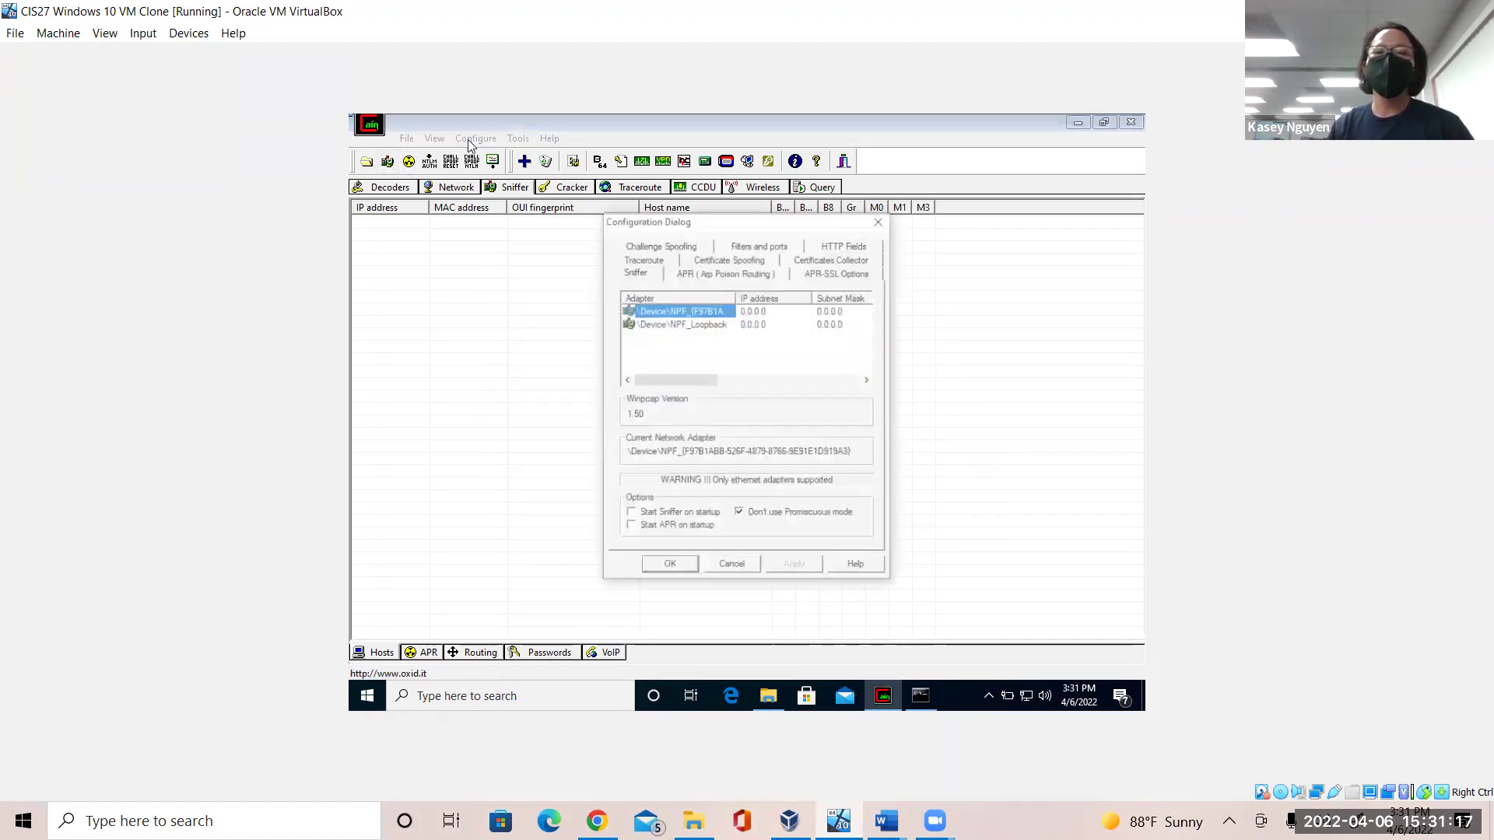
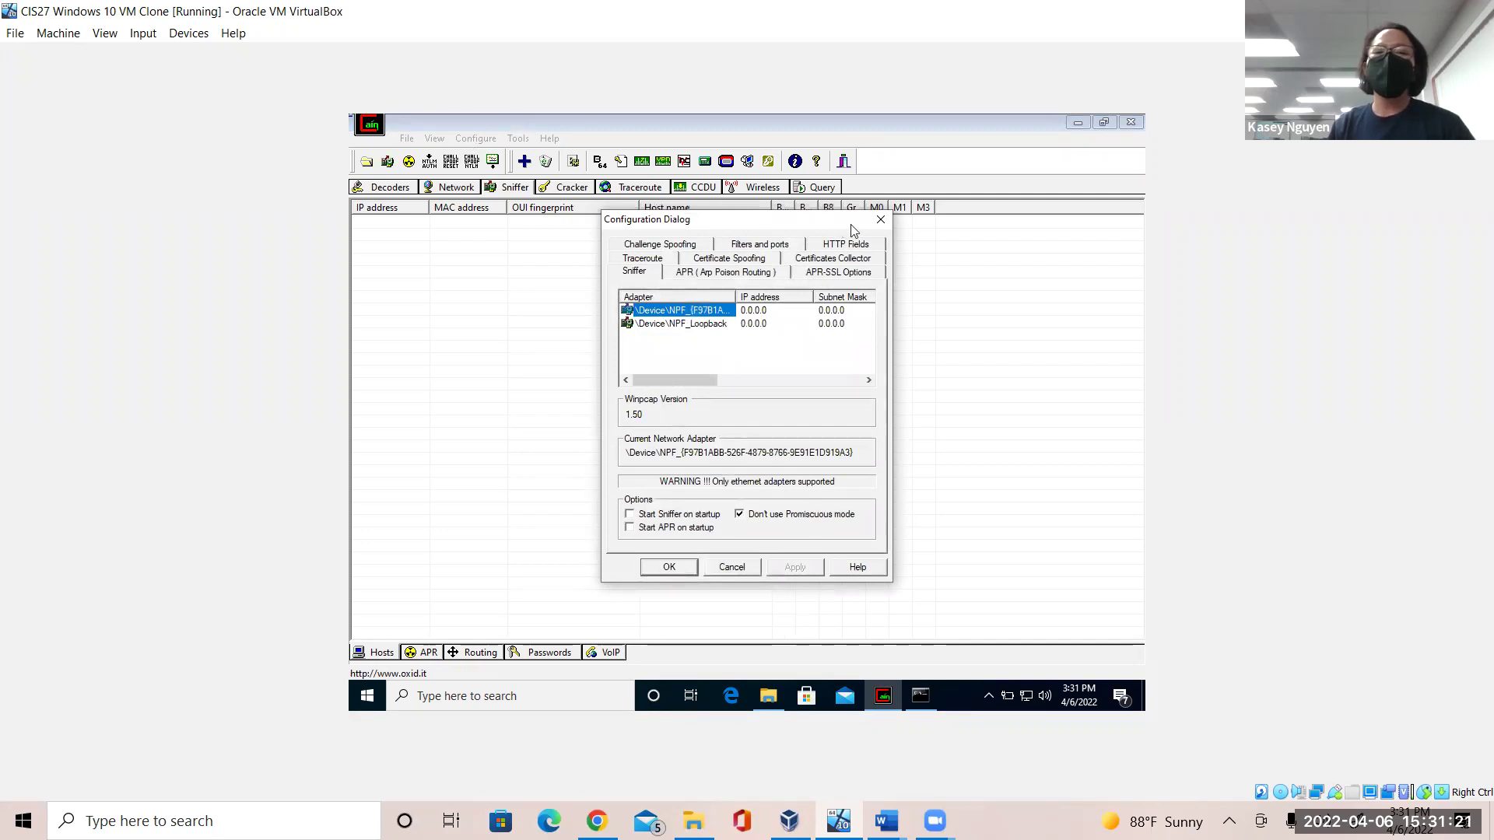
left_click(879, 221)
left_click(475, 139)
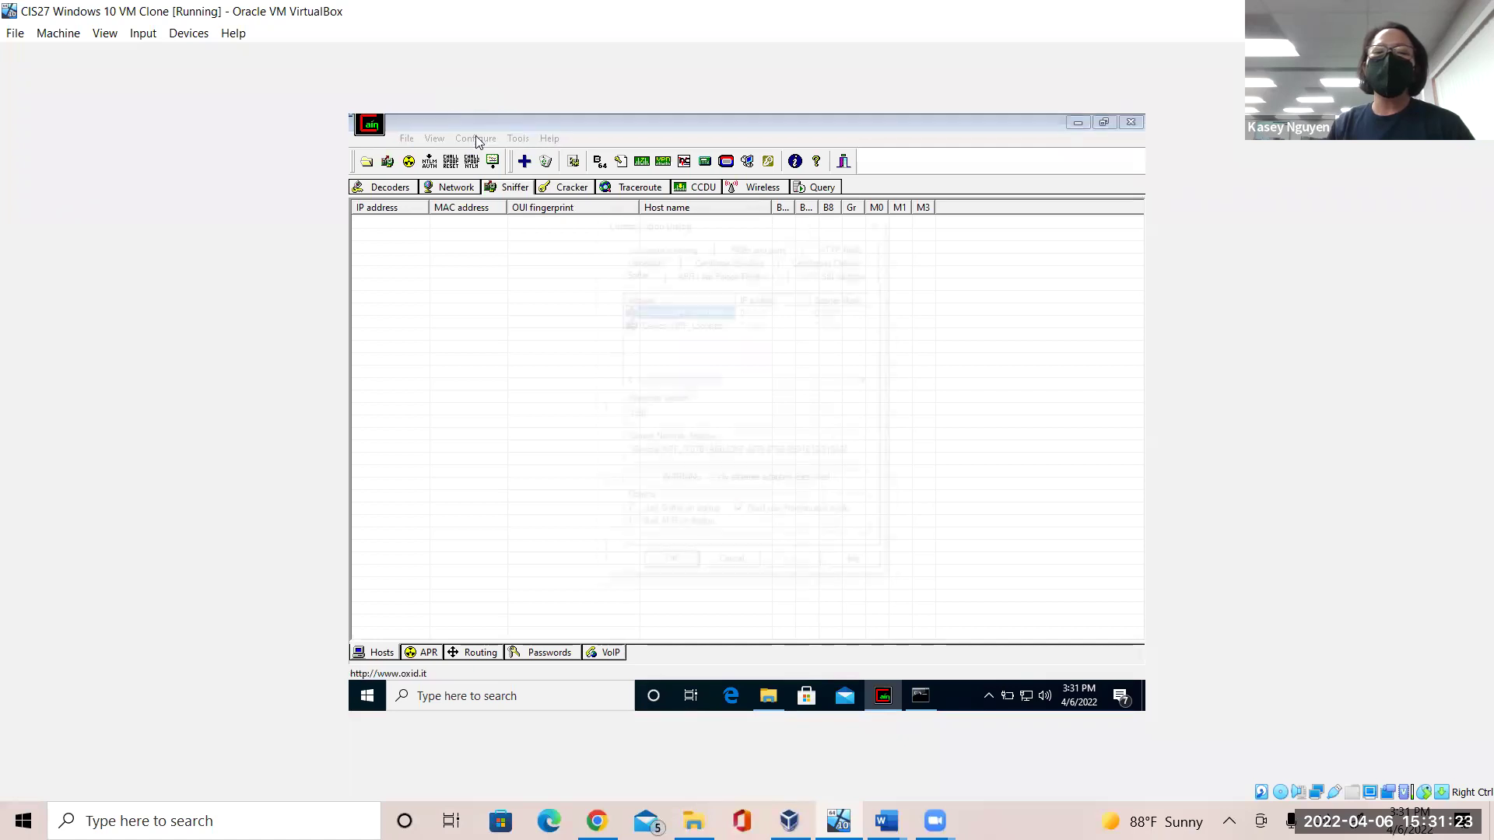
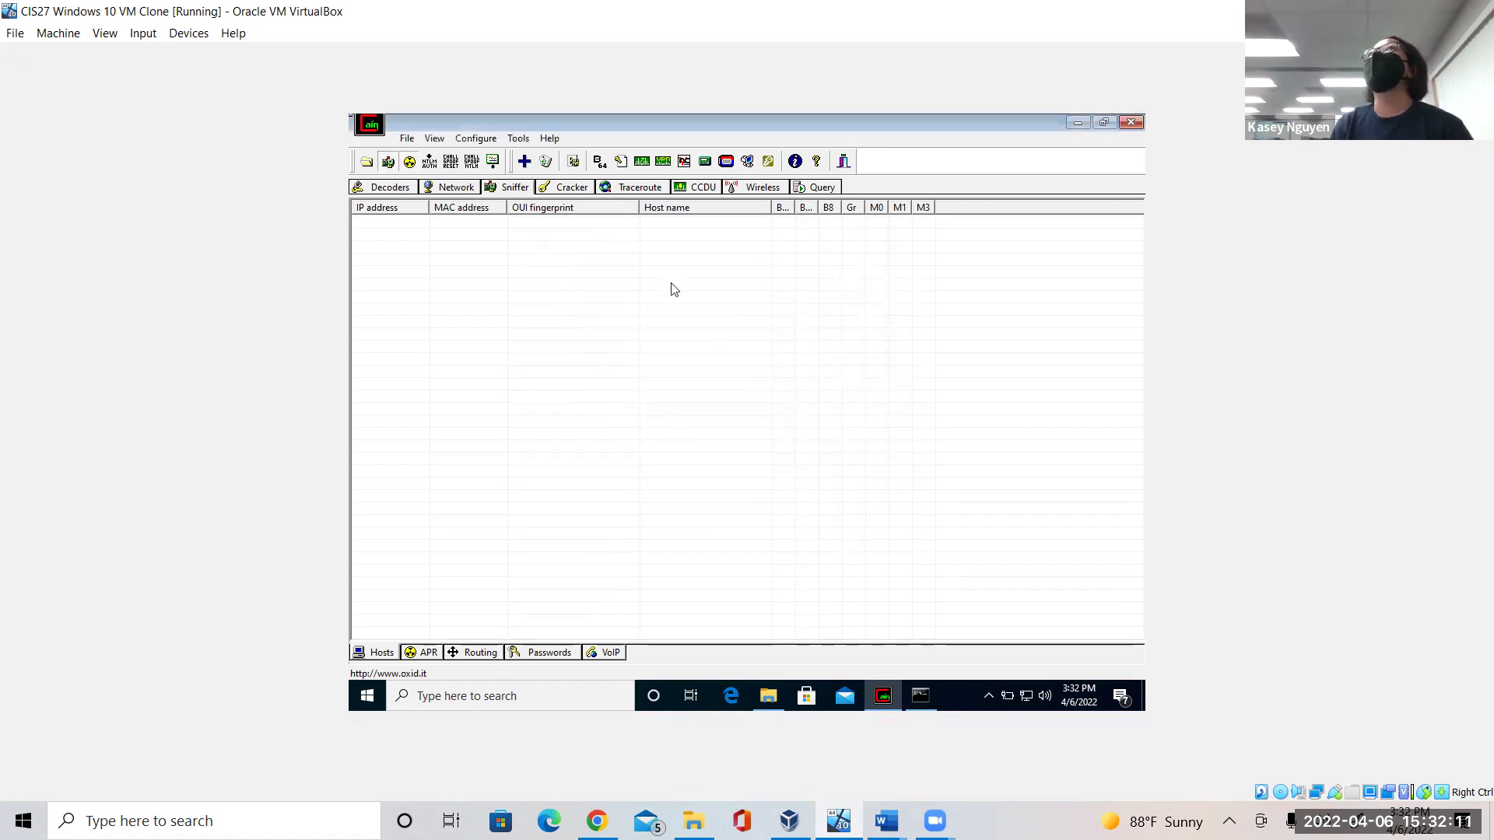
Bring up the MAC Address Scanner from the Sniffer Hosts tab, set to scan all hosts in the subnet.
left_click(526, 161)
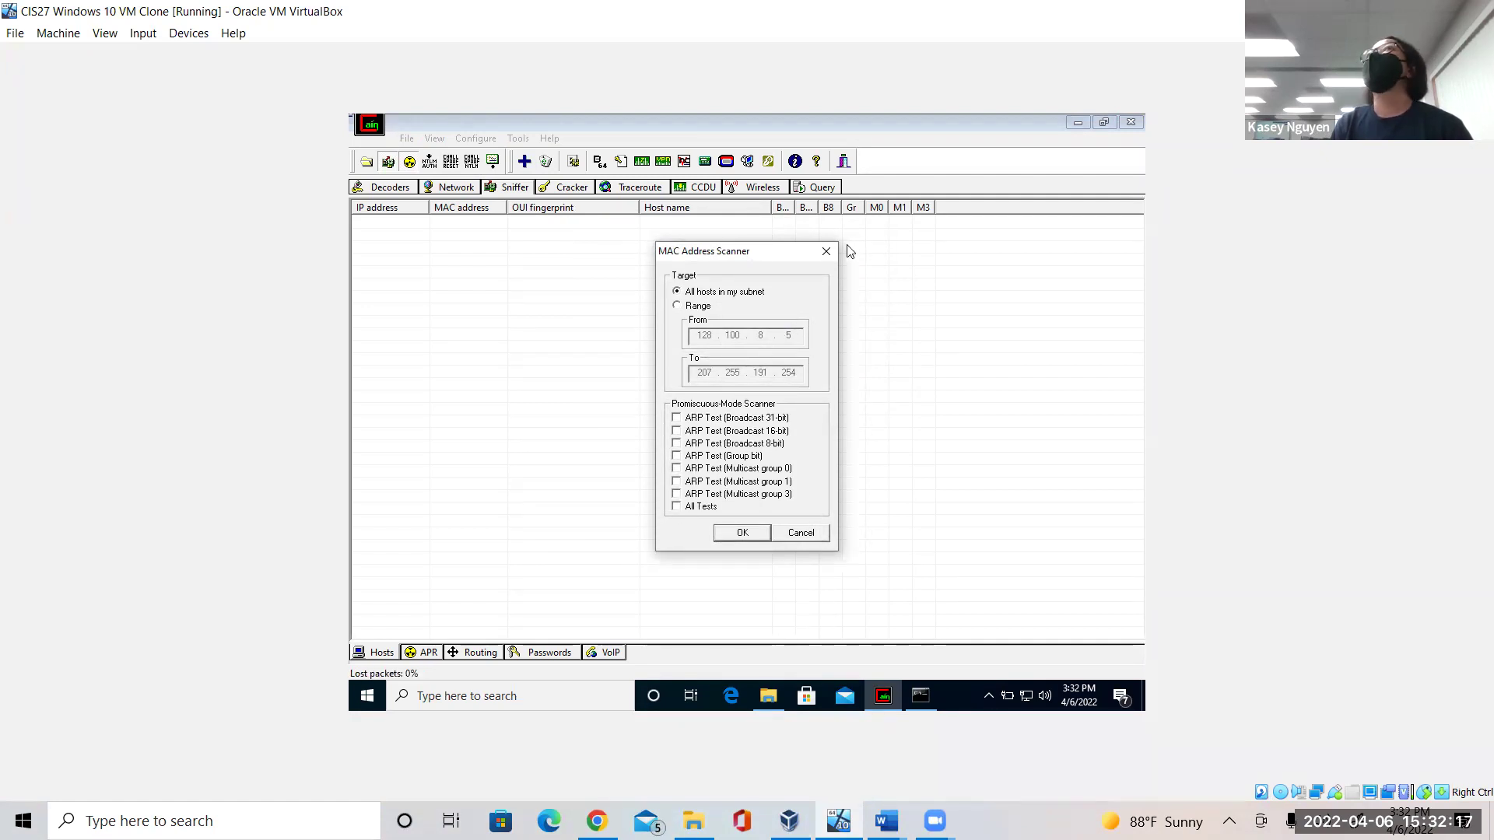
left_click(827, 250)
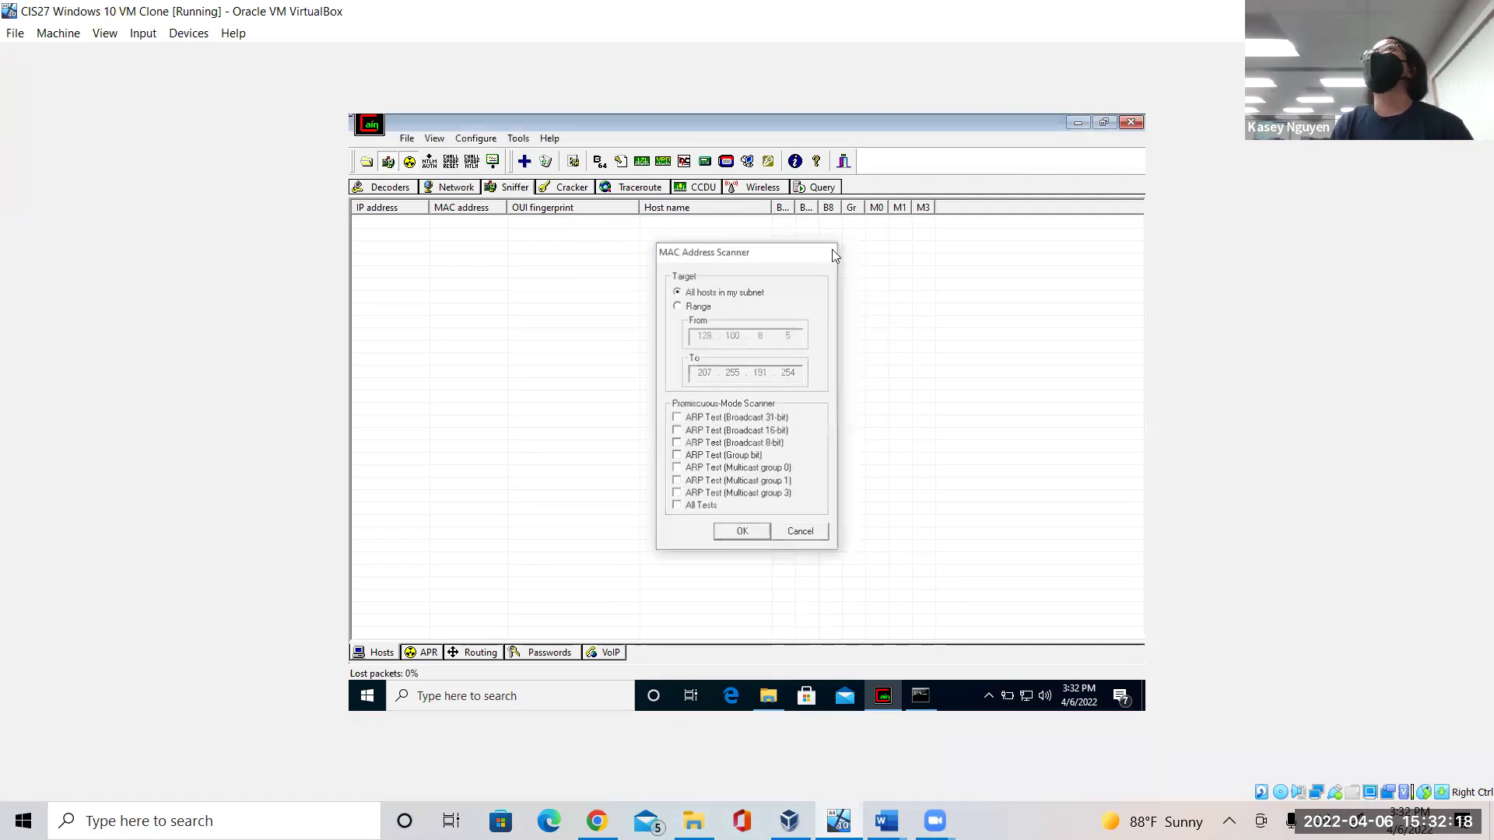
left_click(525, 163)
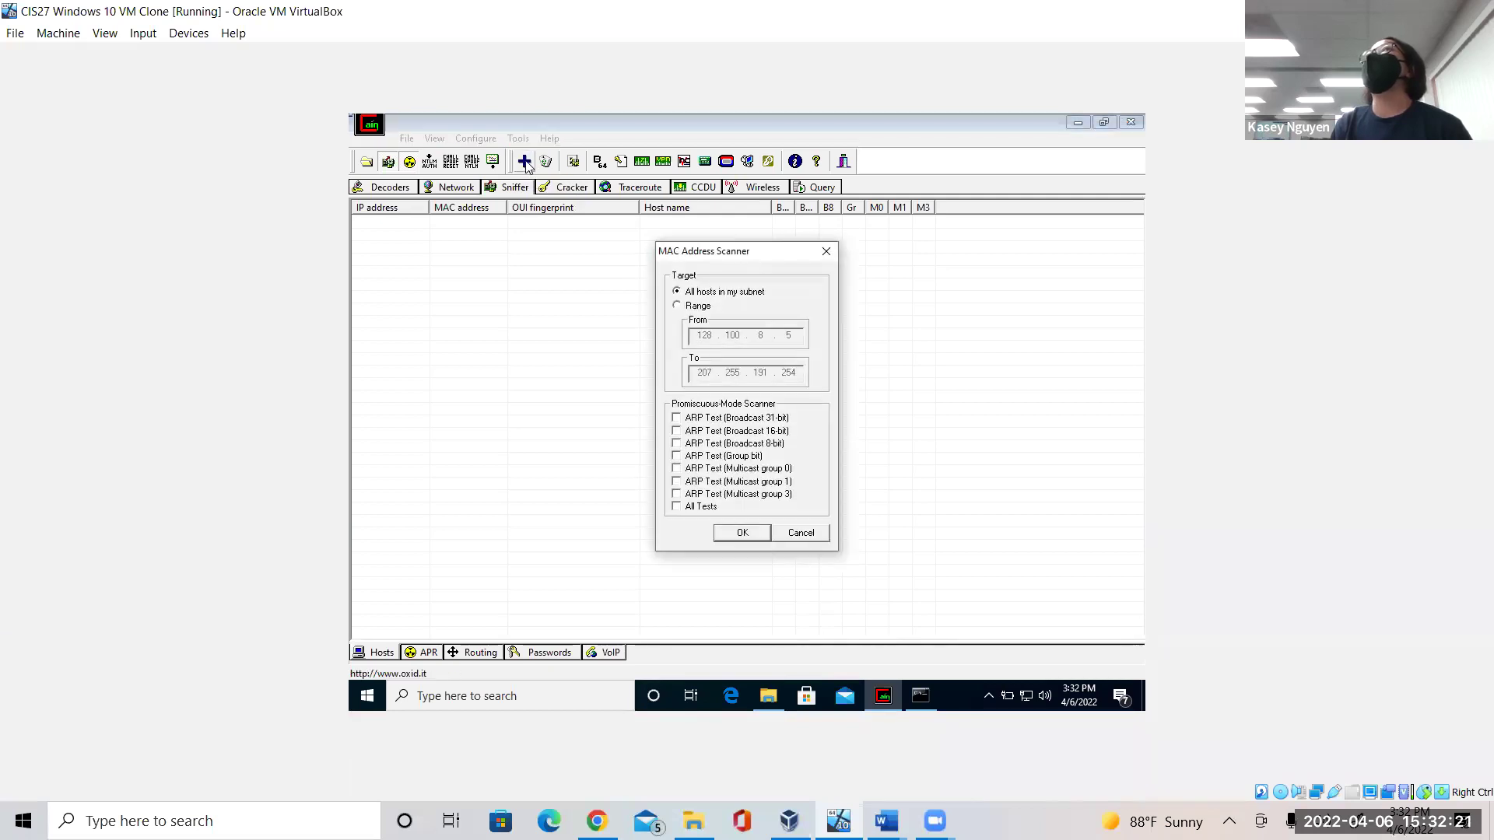
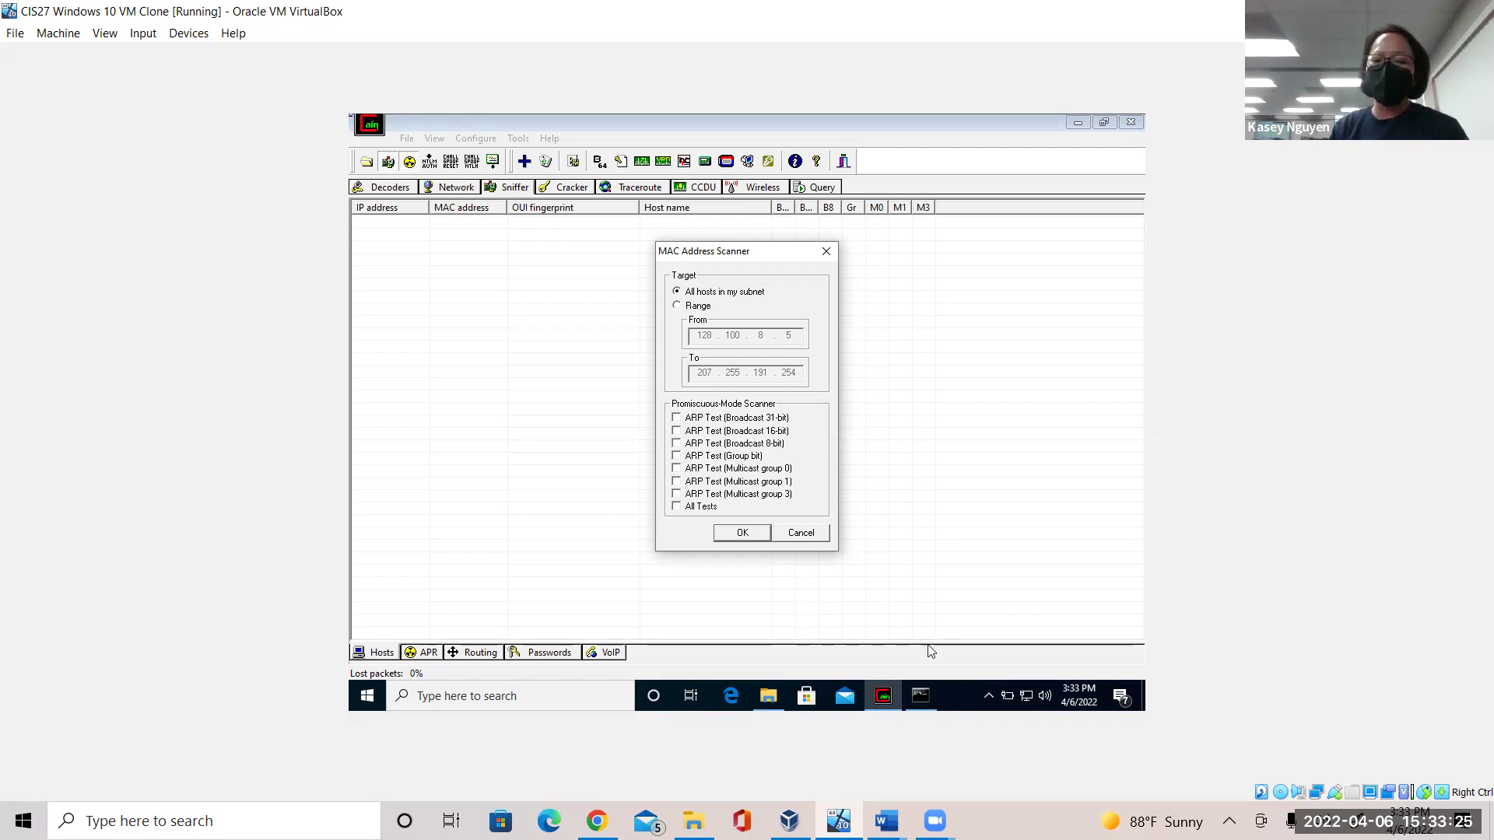
Bring up the CIS27 Unit 7 Lab document from Word's taskbar previews.
left_click(887, 821)
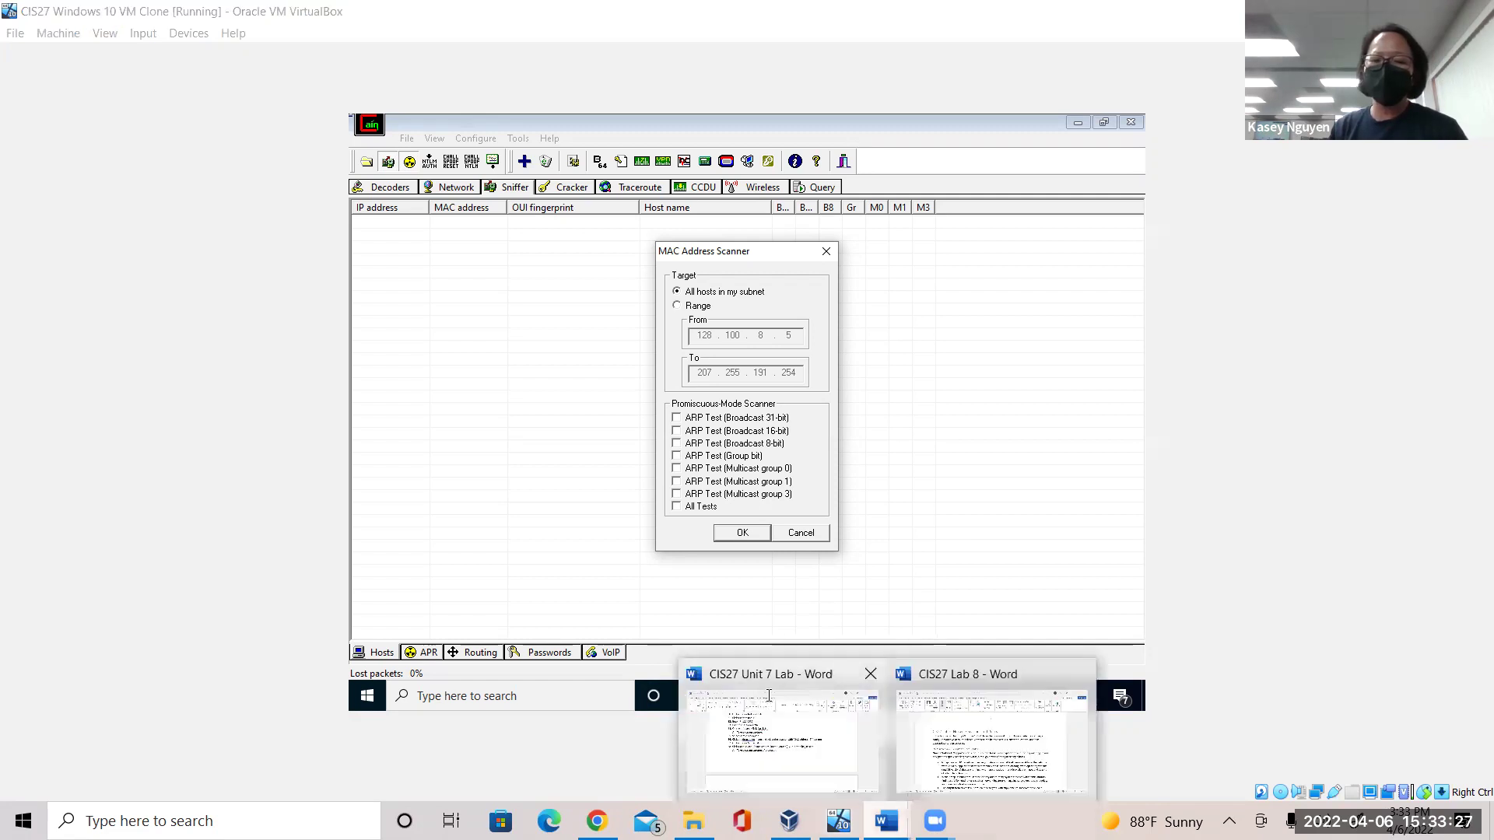
left_click(768, 701)
Scroll the Unit 7 Lab document down to step 39, then switch back to the VirtualBox VM.
left_click_drag(1475, 622, 1473, 662)
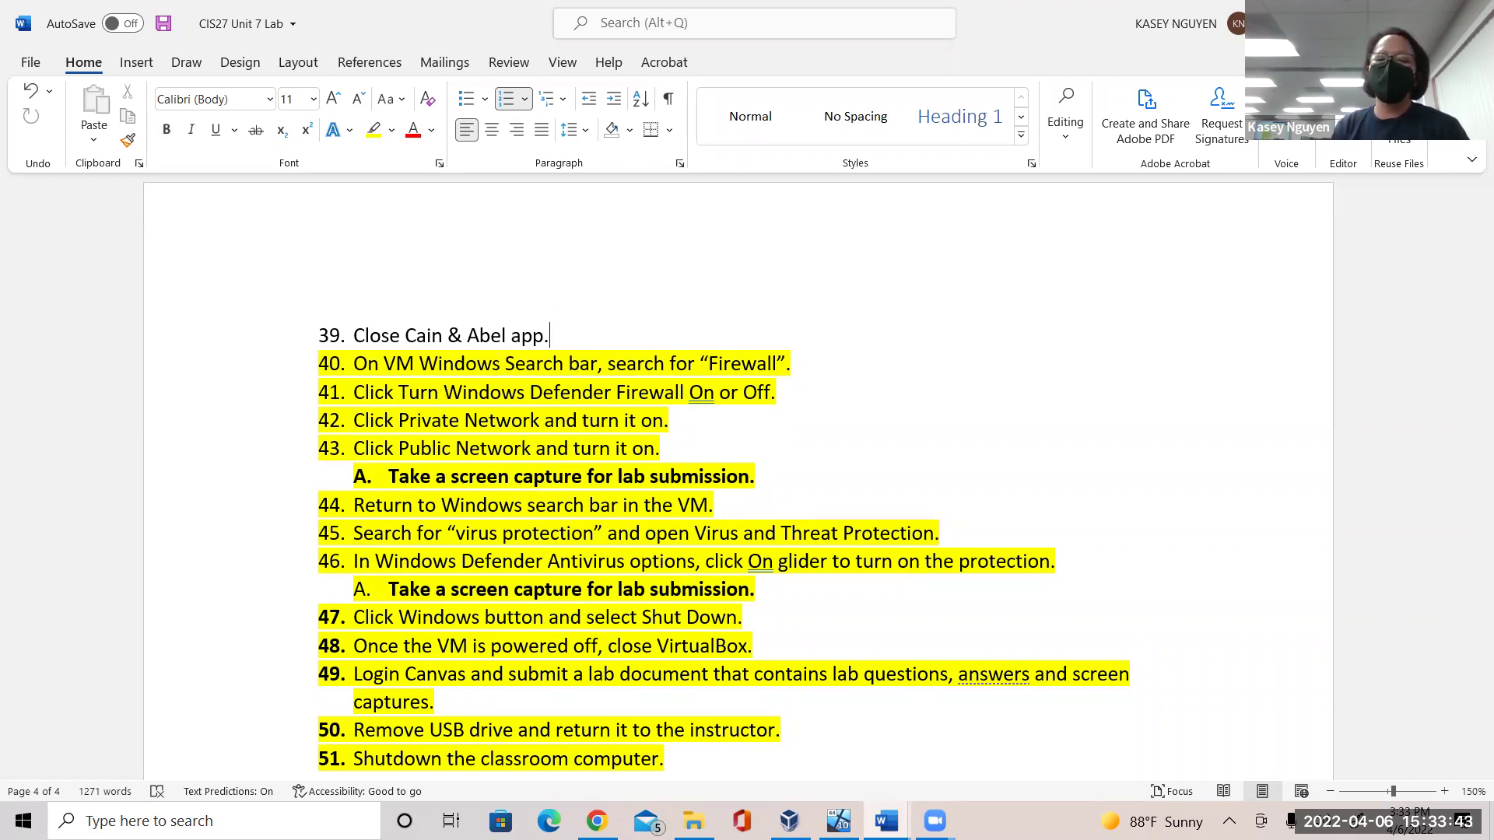
key("alt+Tab")
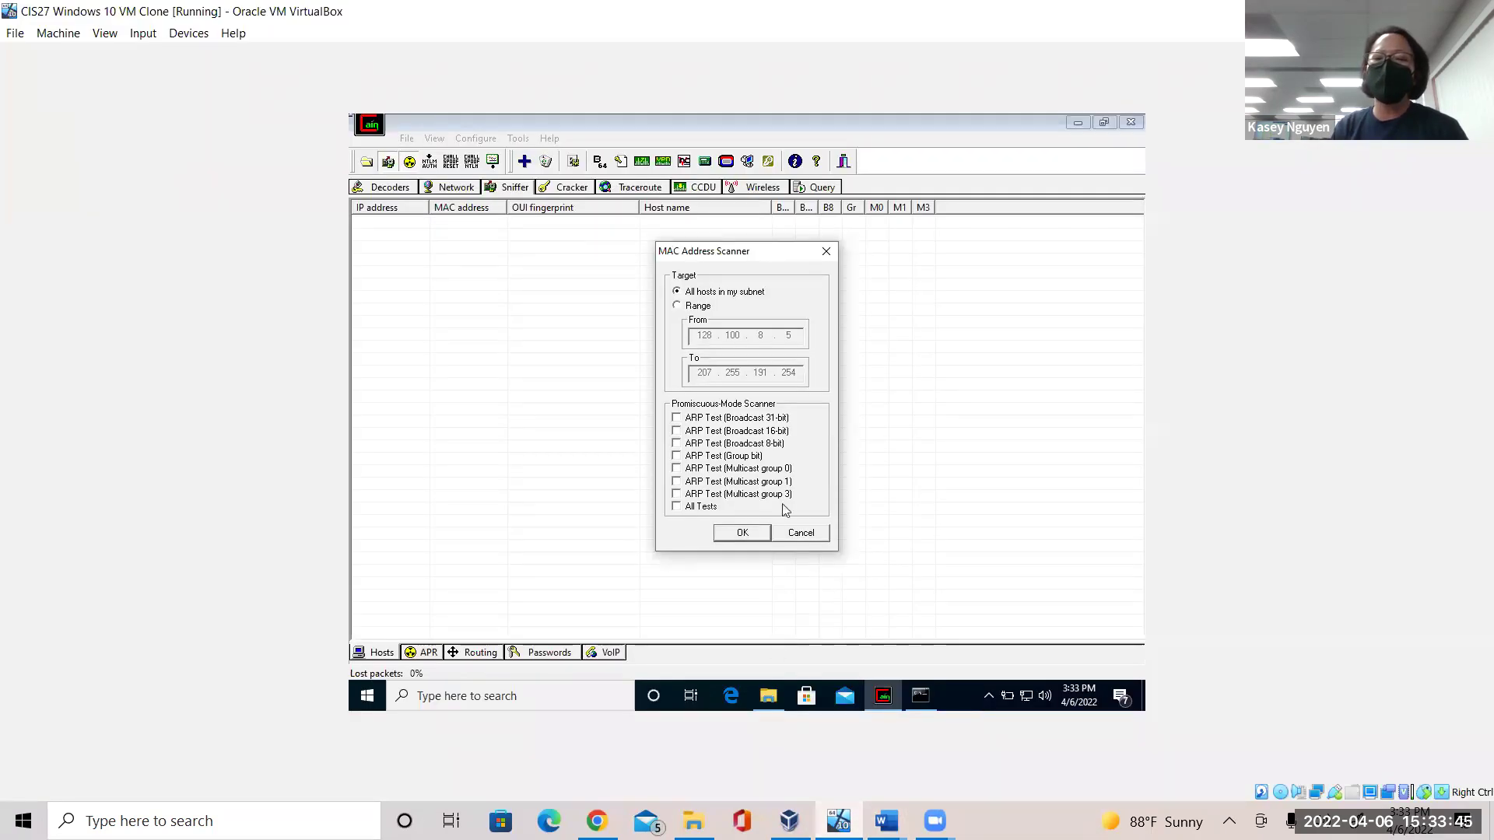
Cancel the MAC Address Scanner without scanning, then close Cain & Abel and confirm exiting.
left_click(827, 252)
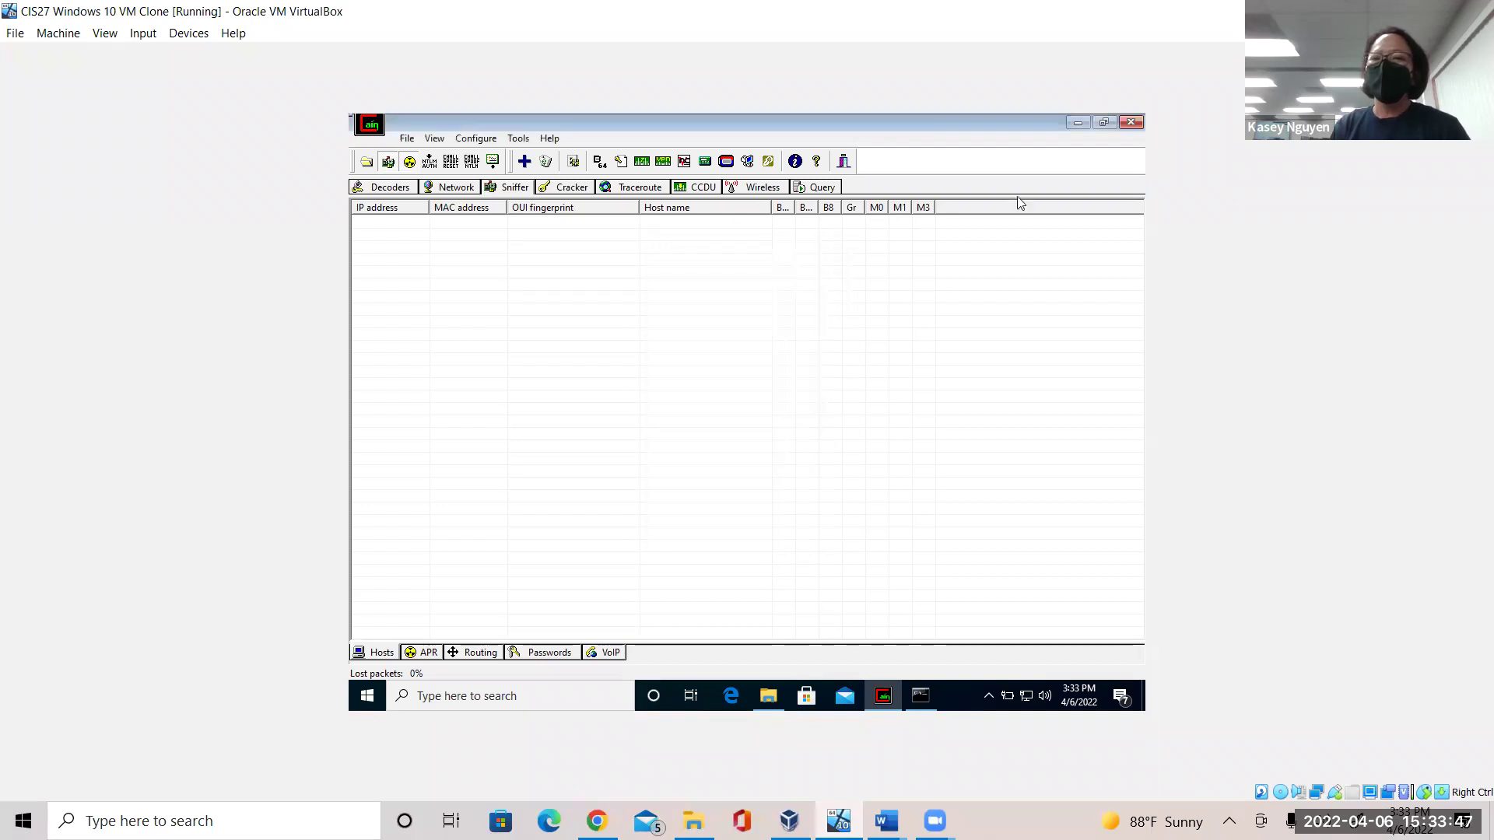
left_click(1130, 123)
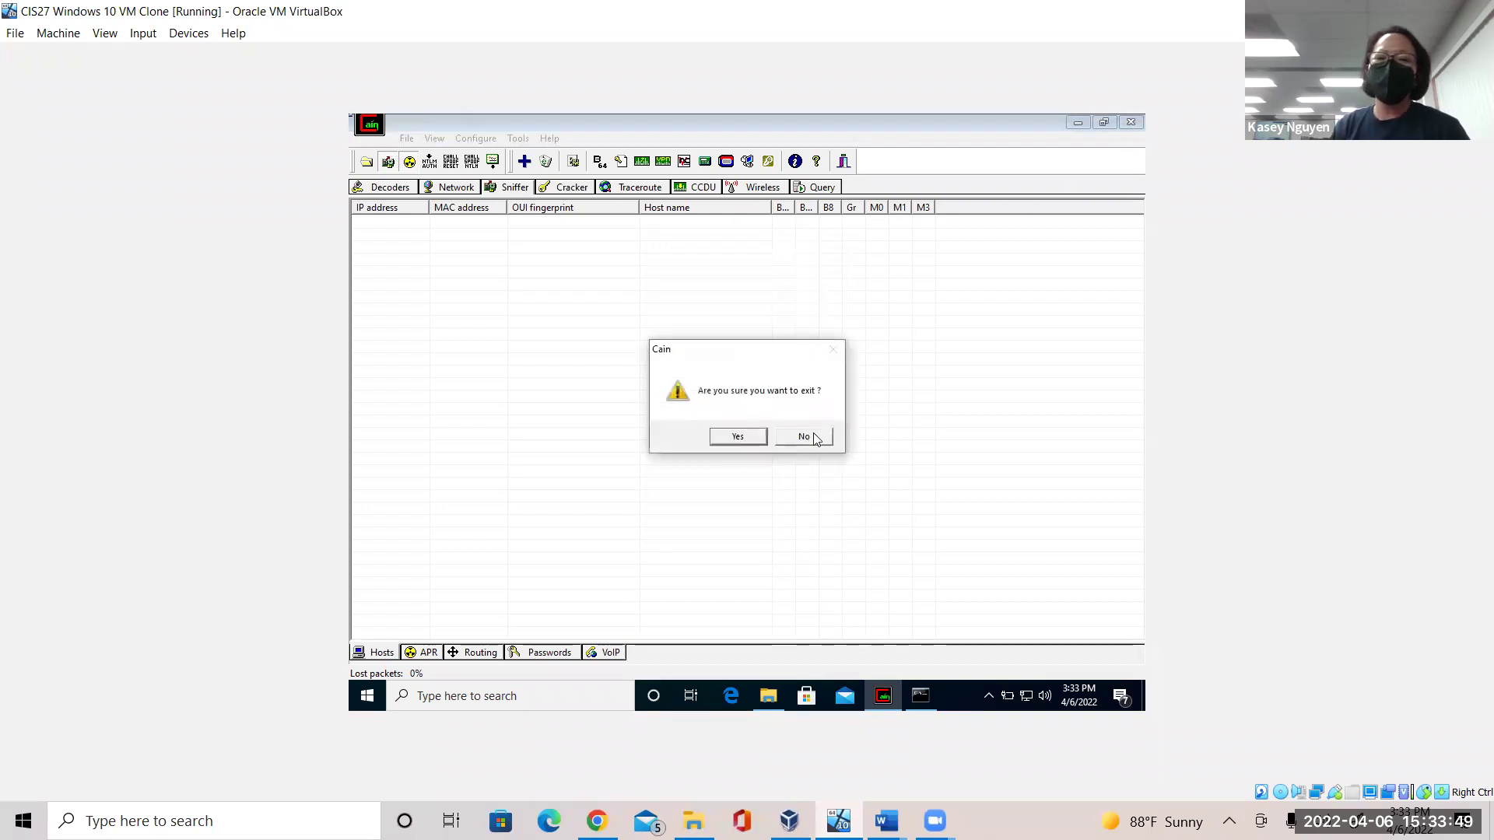
left_click(738, 436)
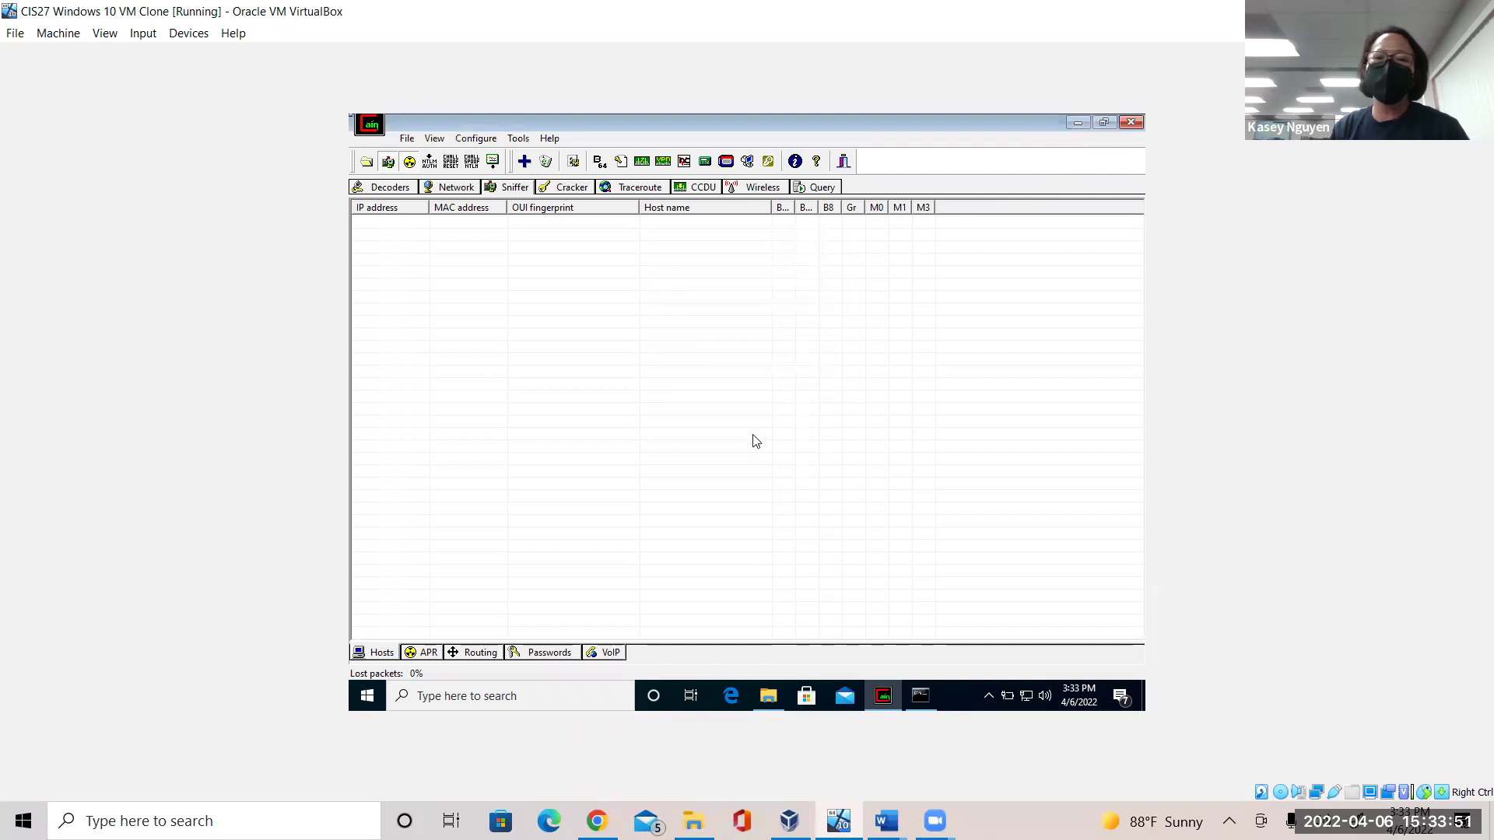
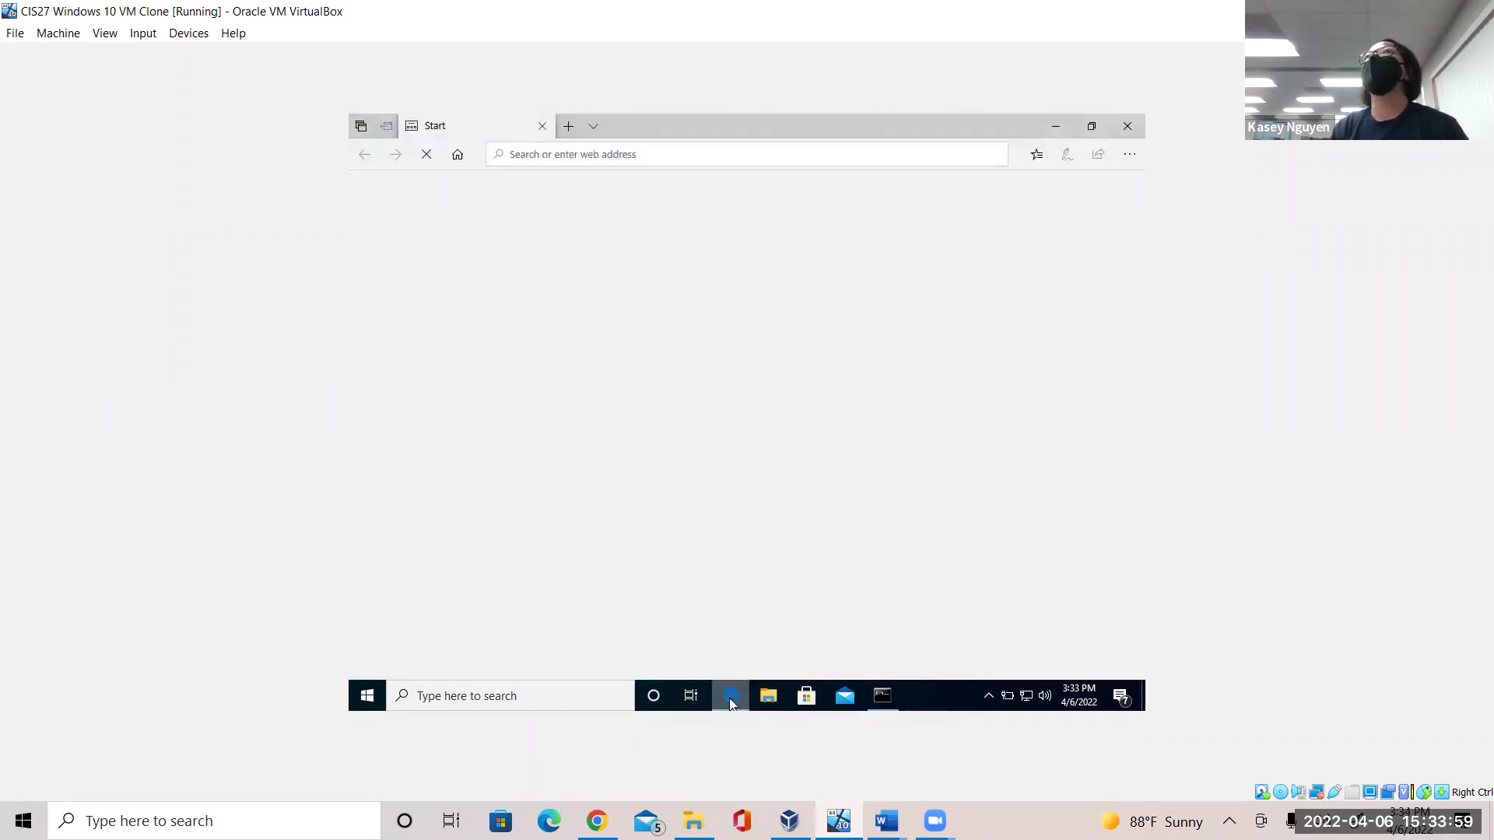
Bring the CIS27 Lab 8 instructions document to the front in Word, passing through Unit 7 Lab.
mouse_move(886, 821)
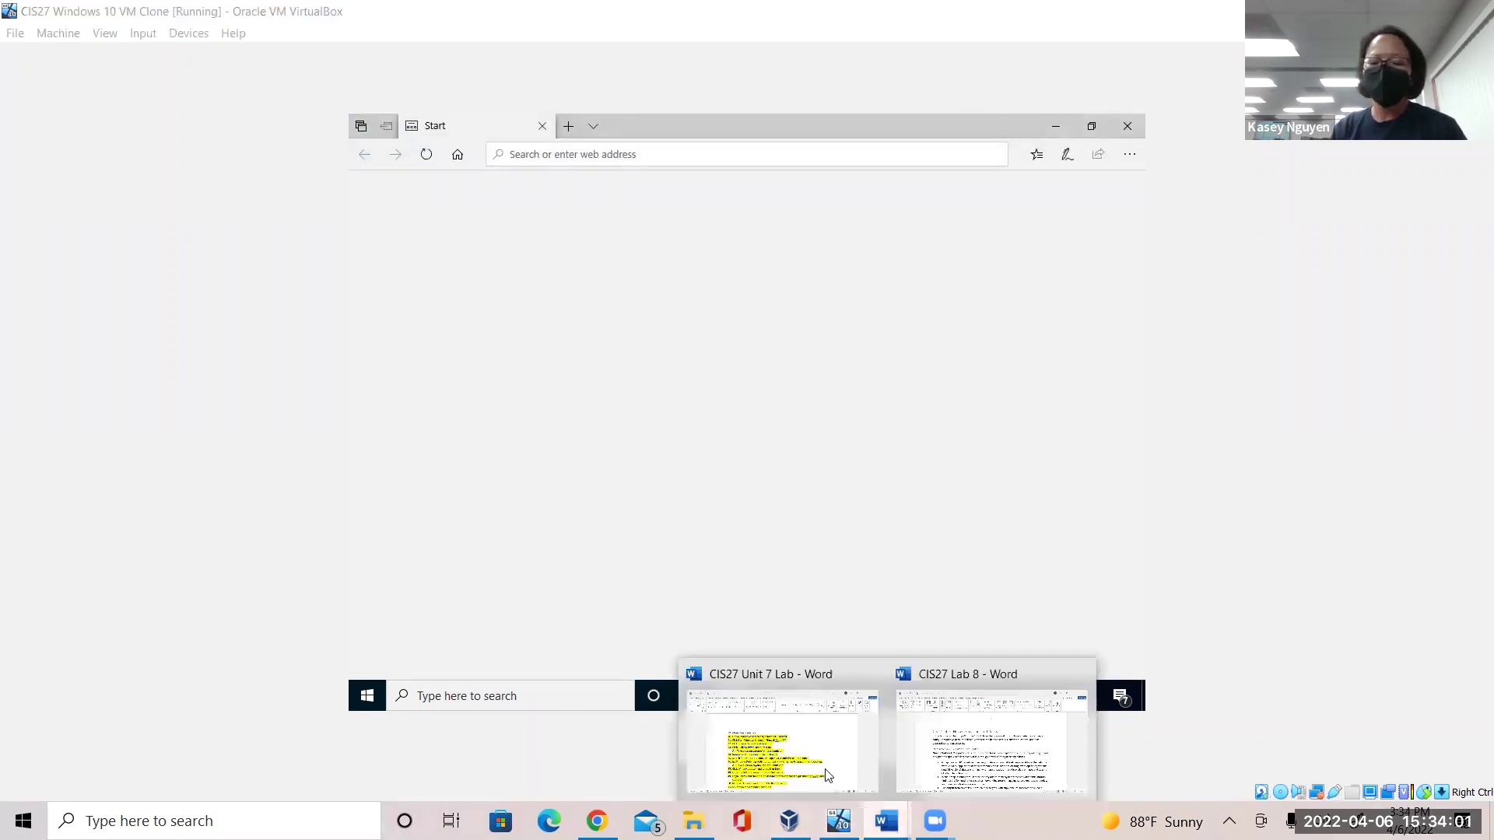
left_click(846, 762)
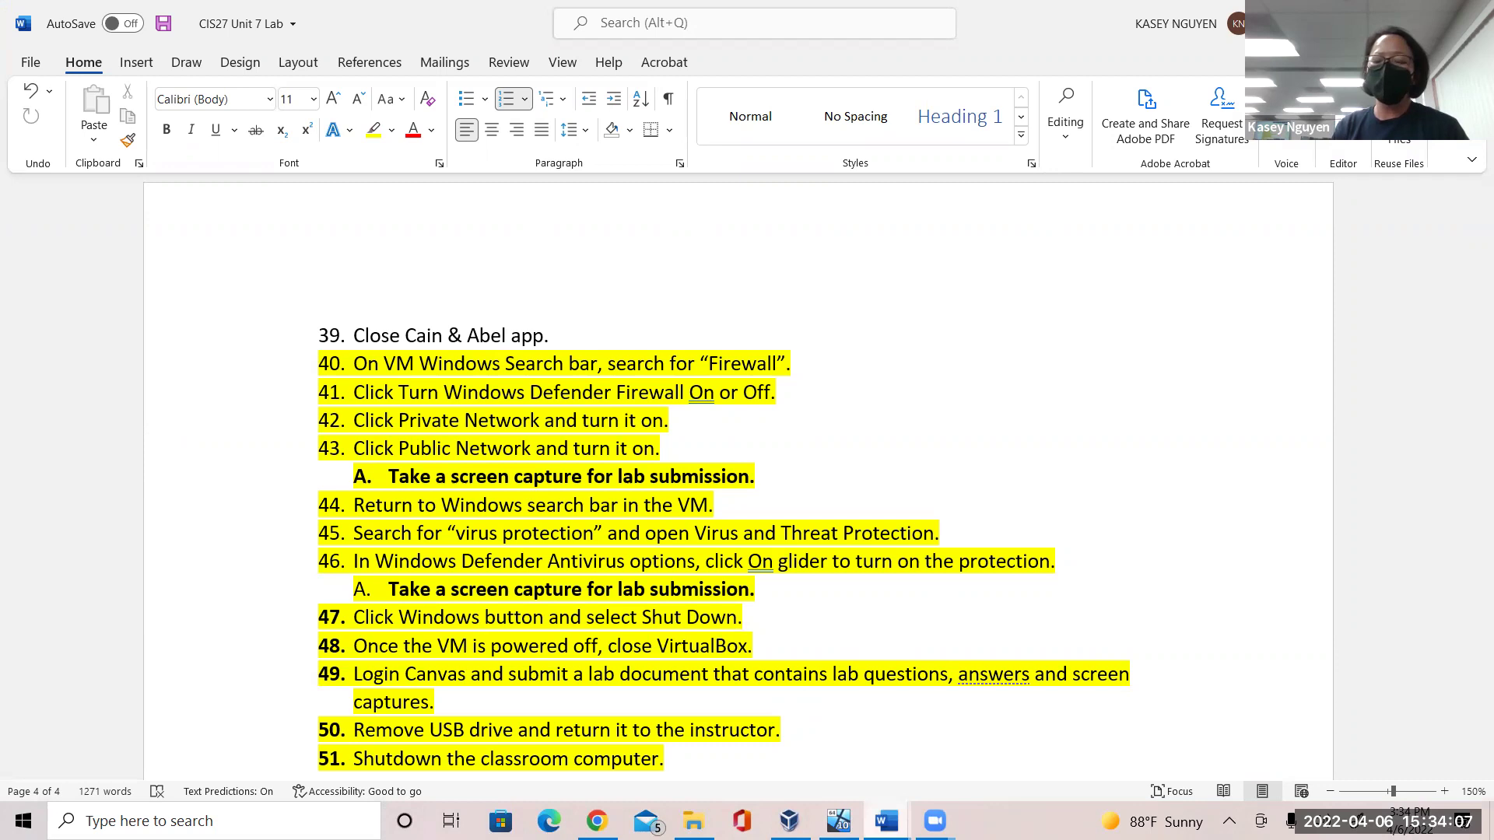
left_click(886, 821)
left_click(957, 755)
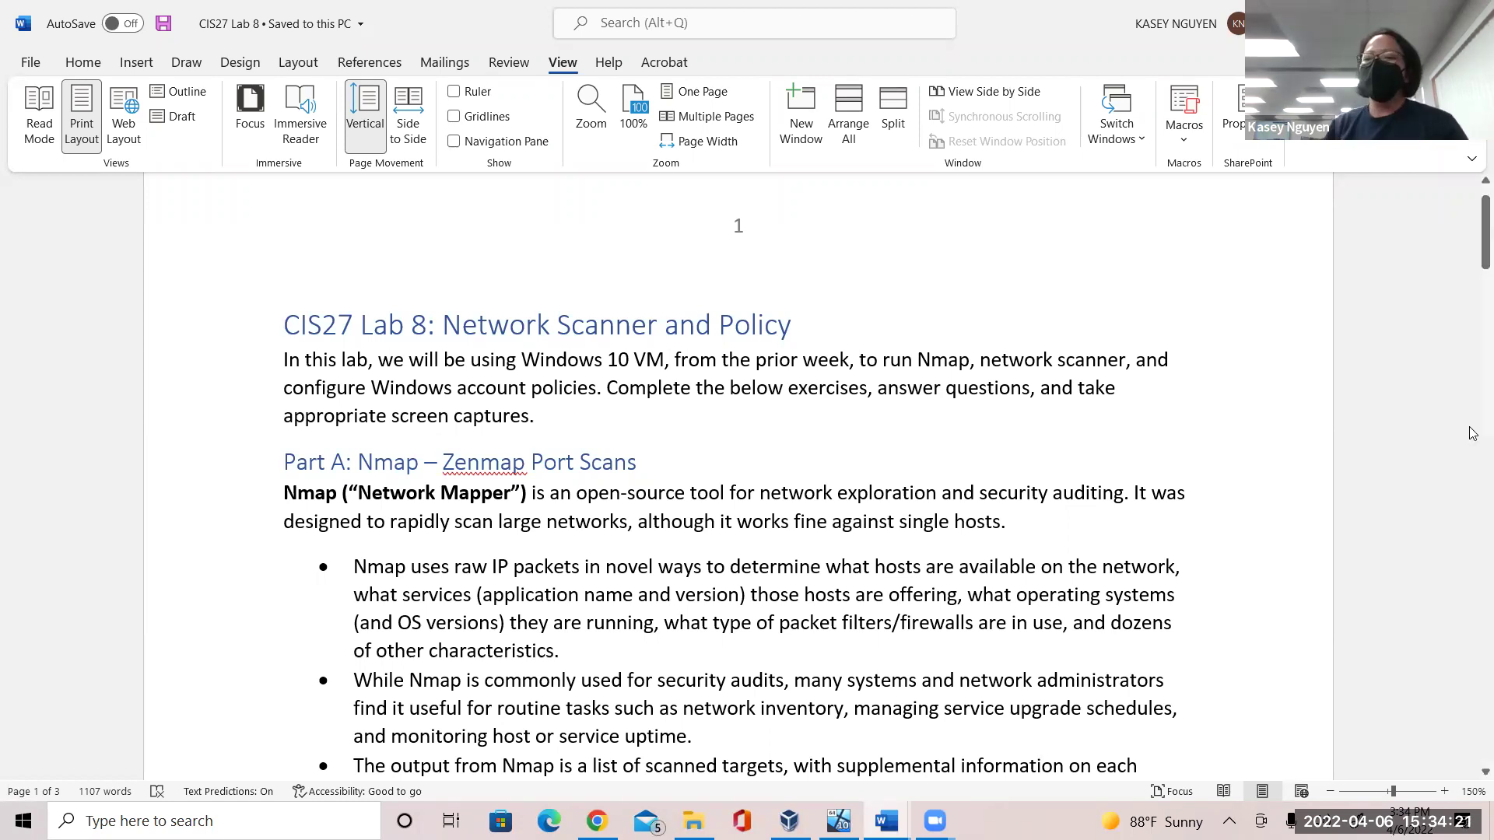
left_click_drag(1473, 226, 1473, 251)
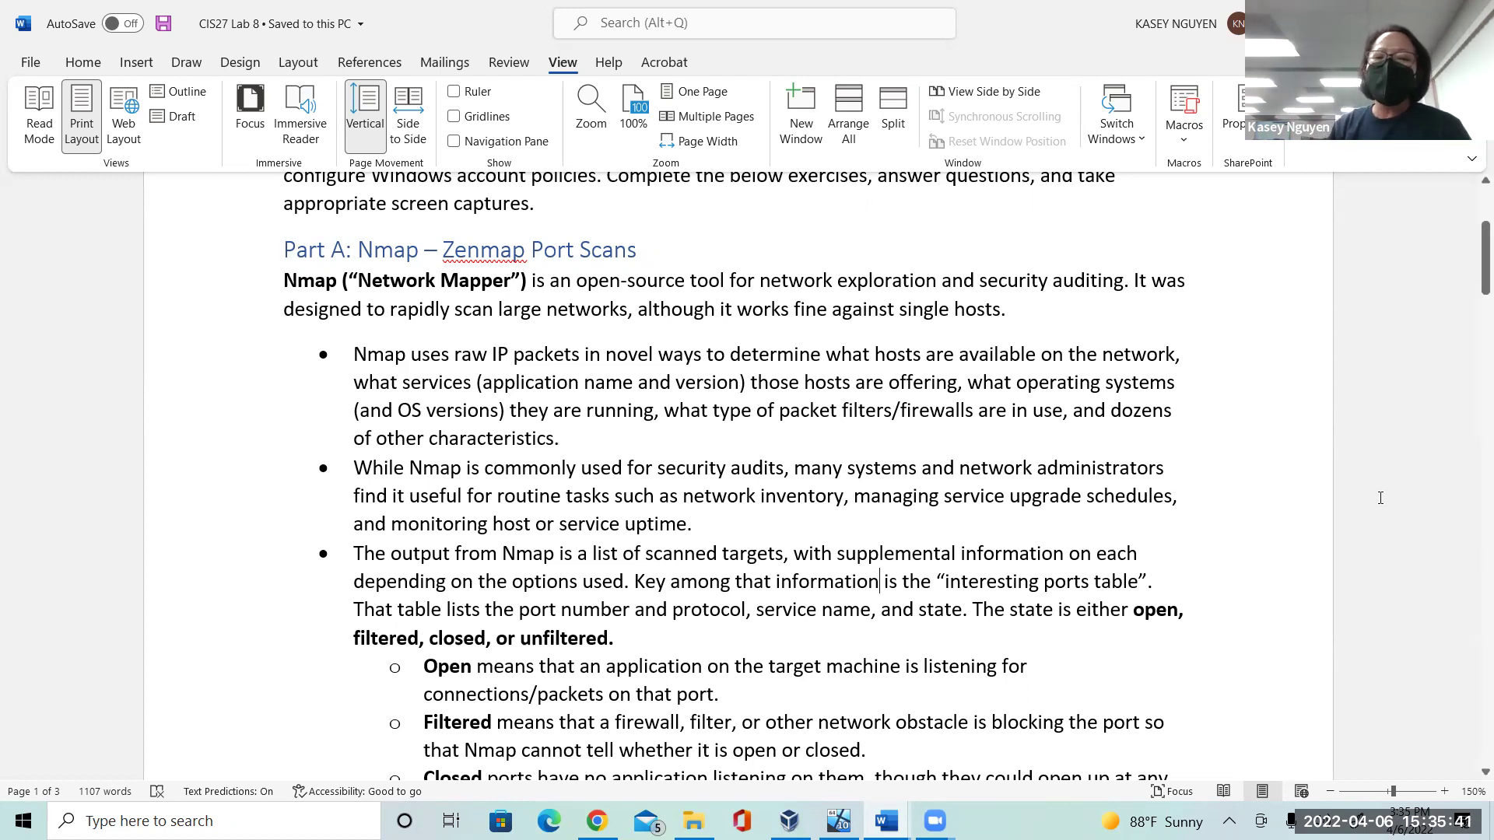
Highlight the routine network tasks passage and the open and unfiltered port-state definitions.
scroll(1473, 327, "down", 3)
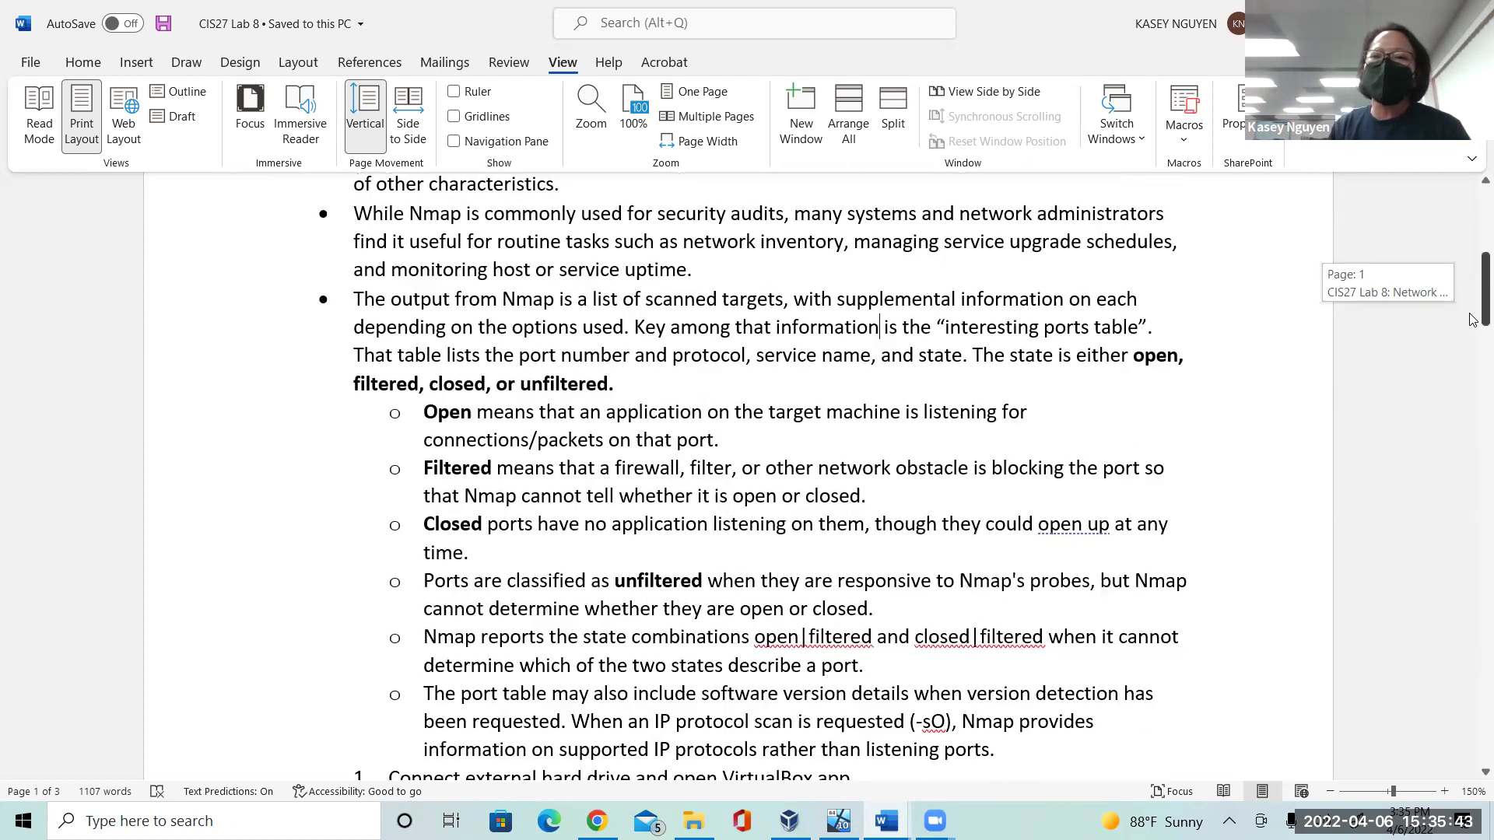
left_click(880, 333)
left_click_drag(495, 253, 640, 305)
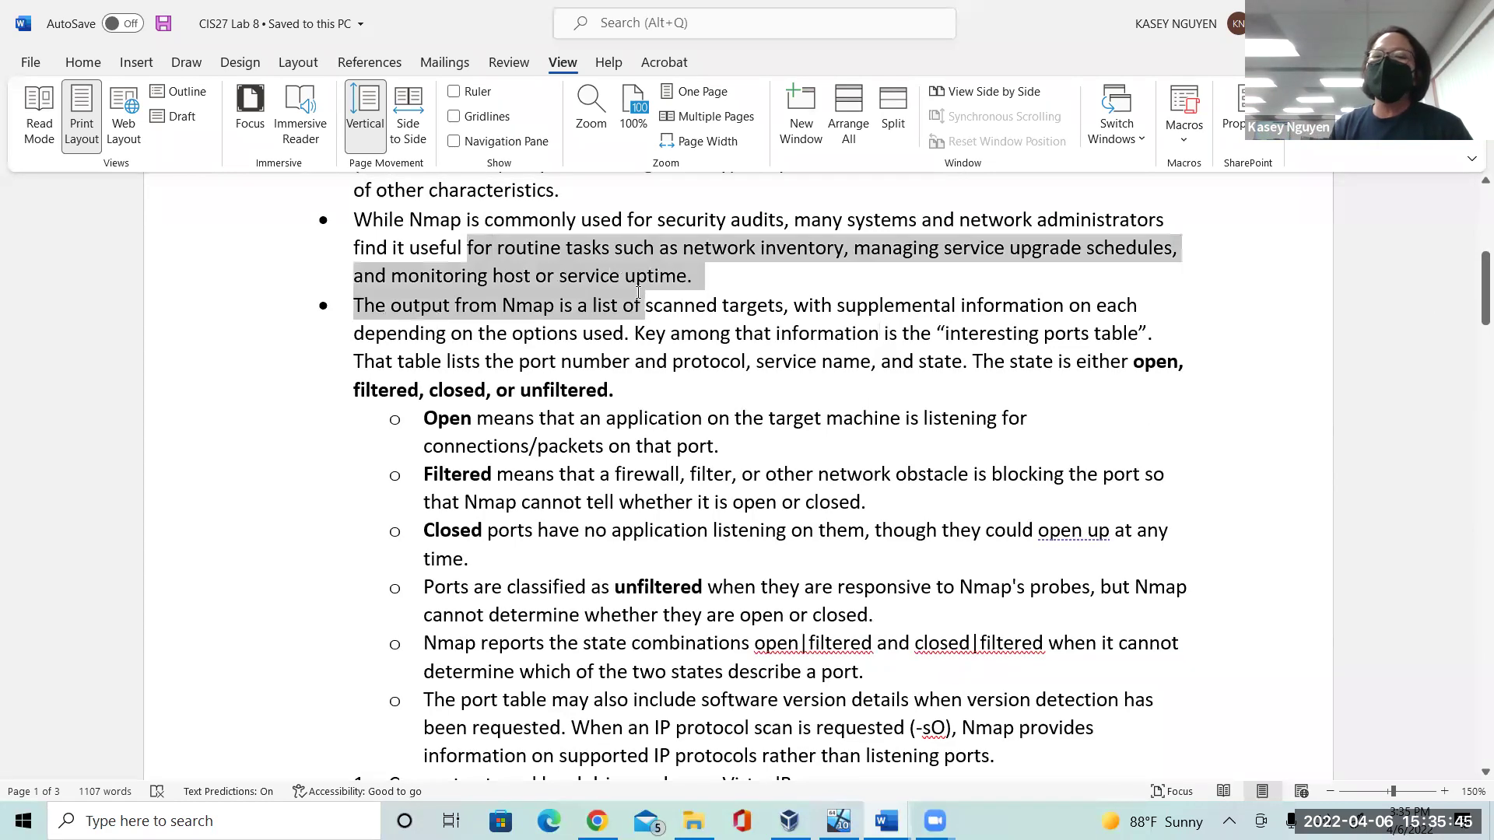
left_click(699, 331)
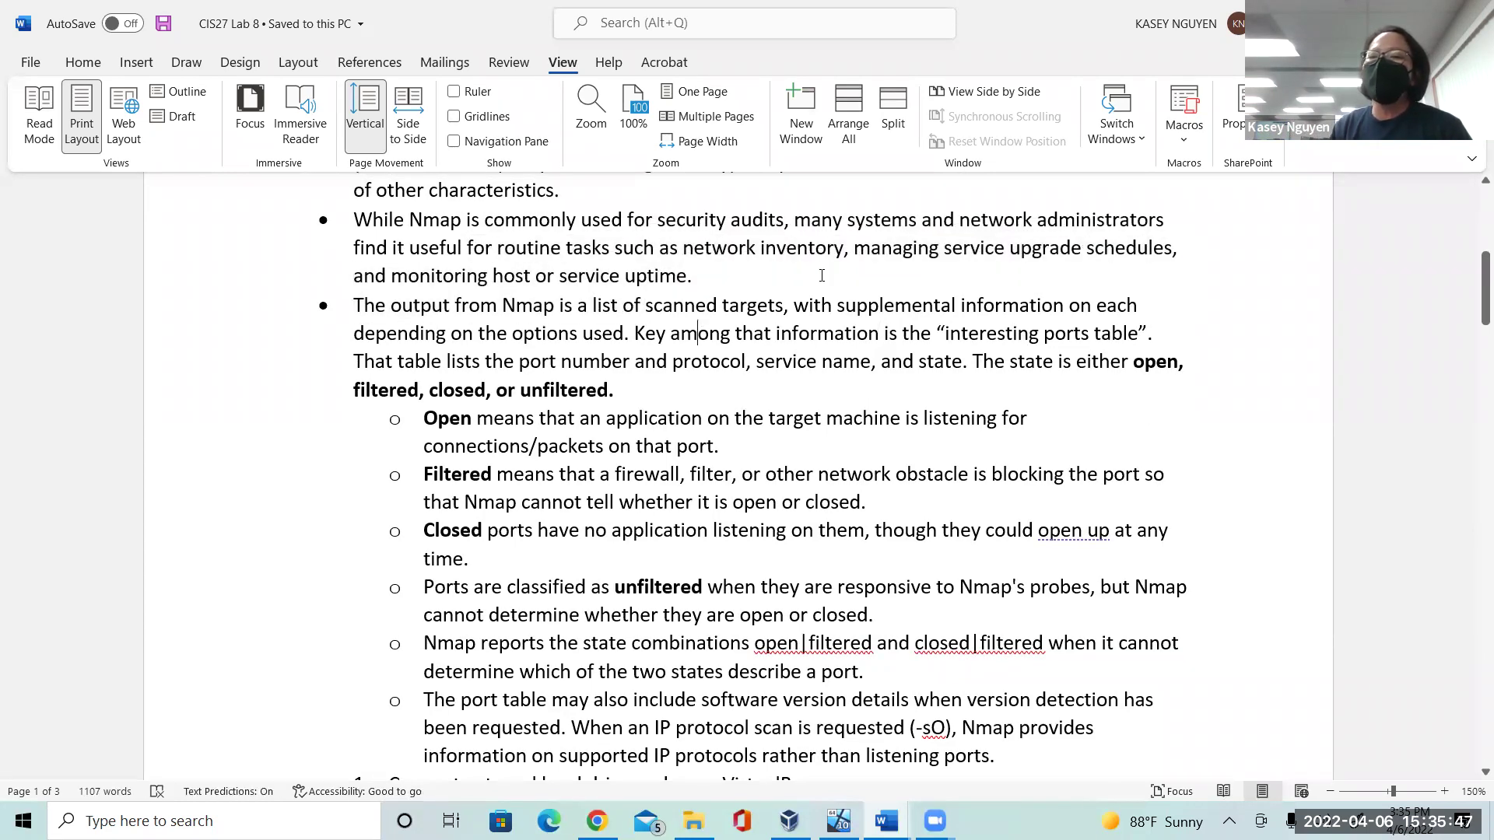
left_click(928, 257)
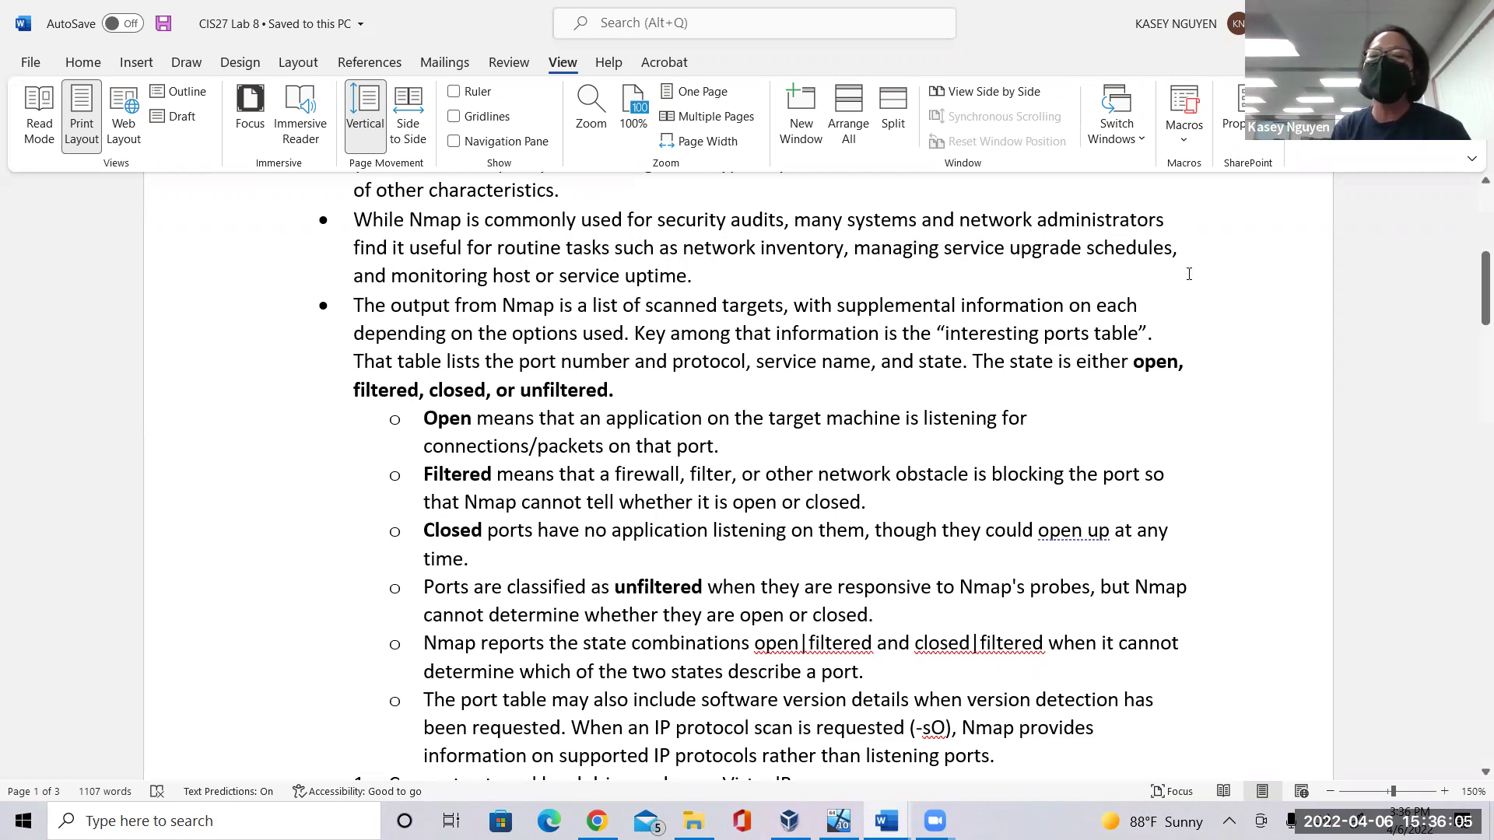
left_click_drag(1136, 368, 1188, 363)
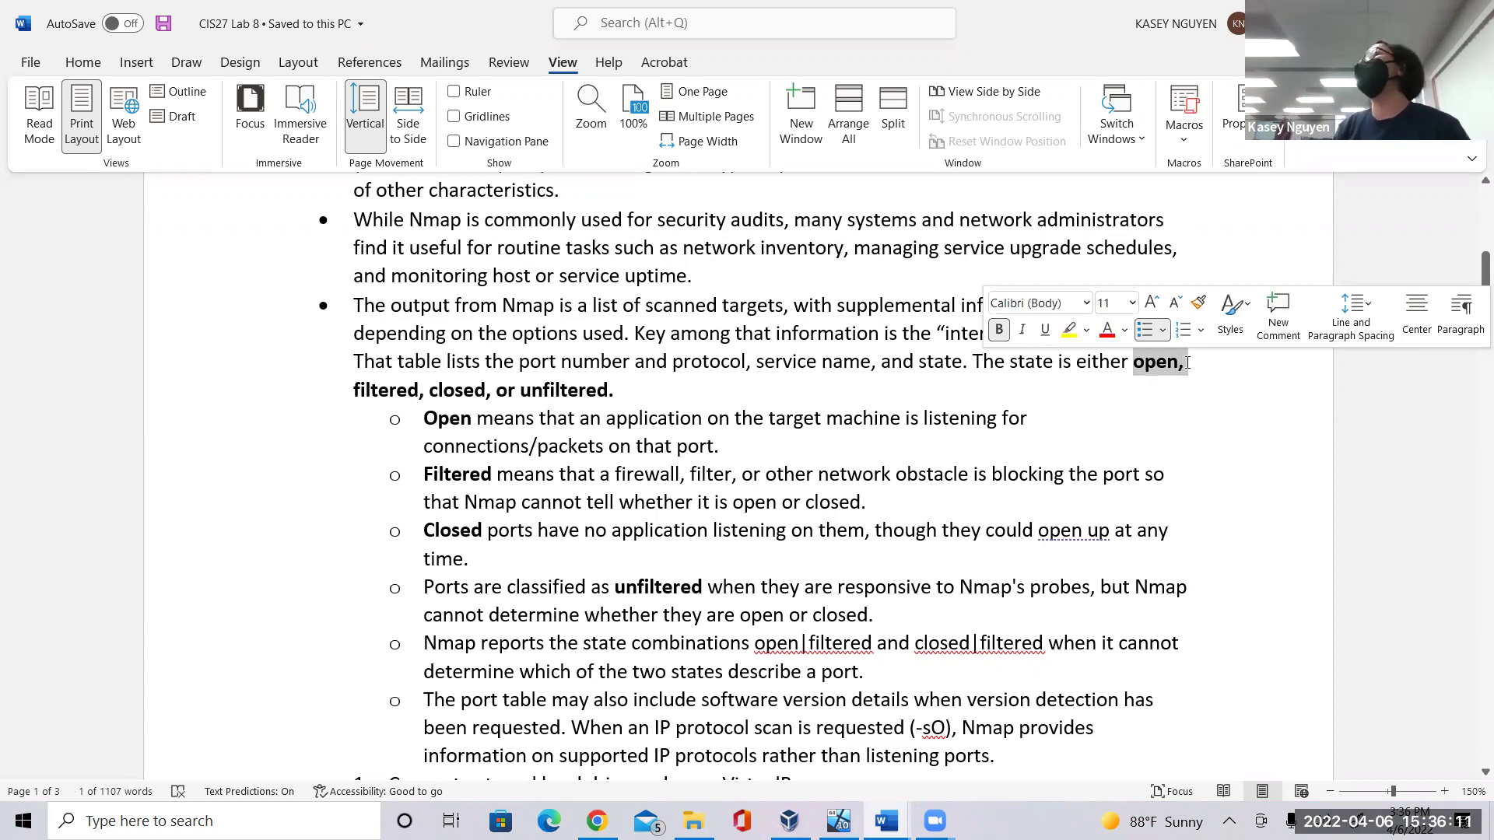
left_click(420, 392)
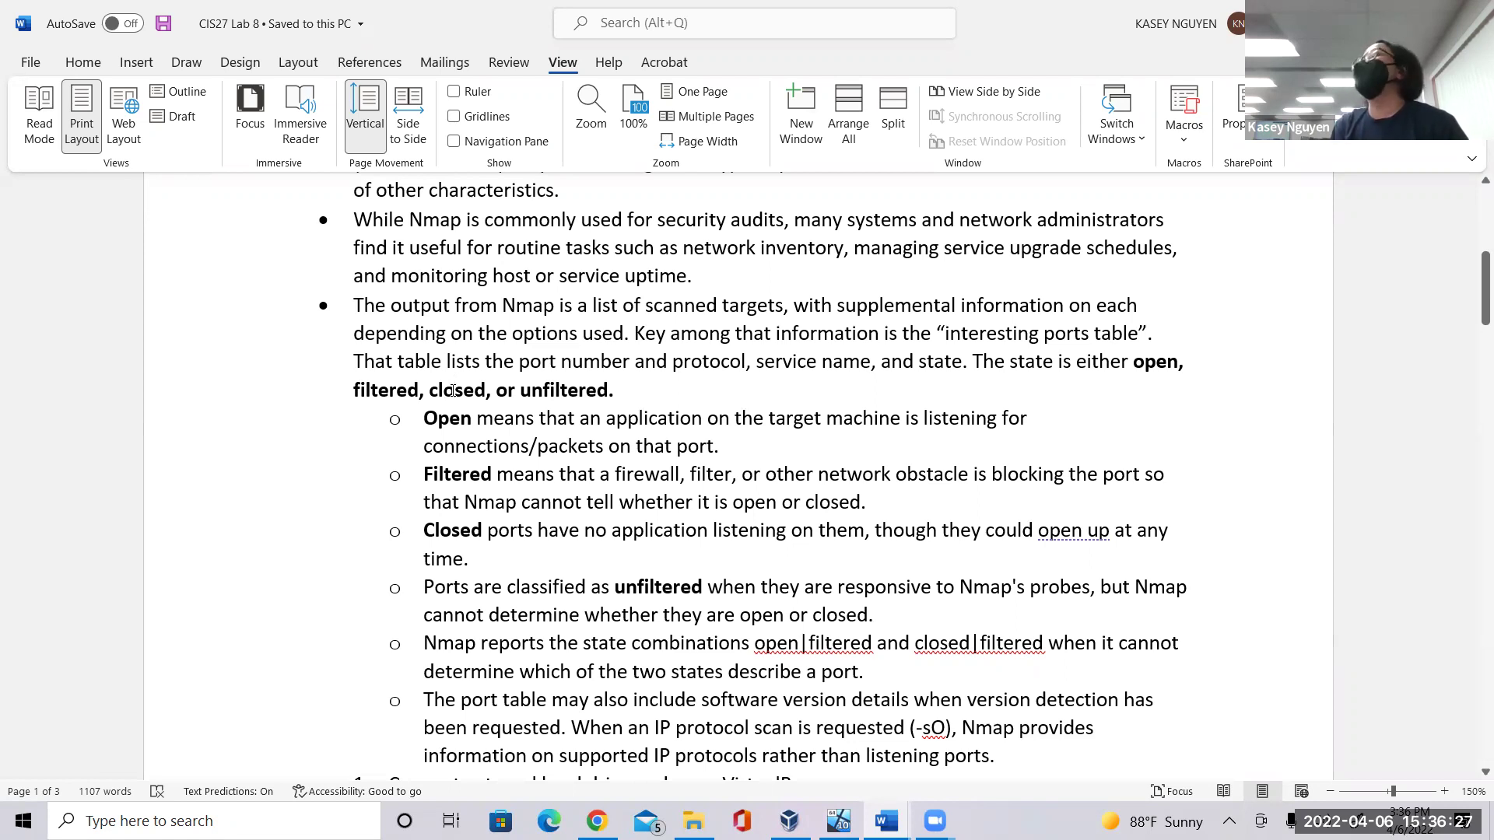
left_click(610, 390)
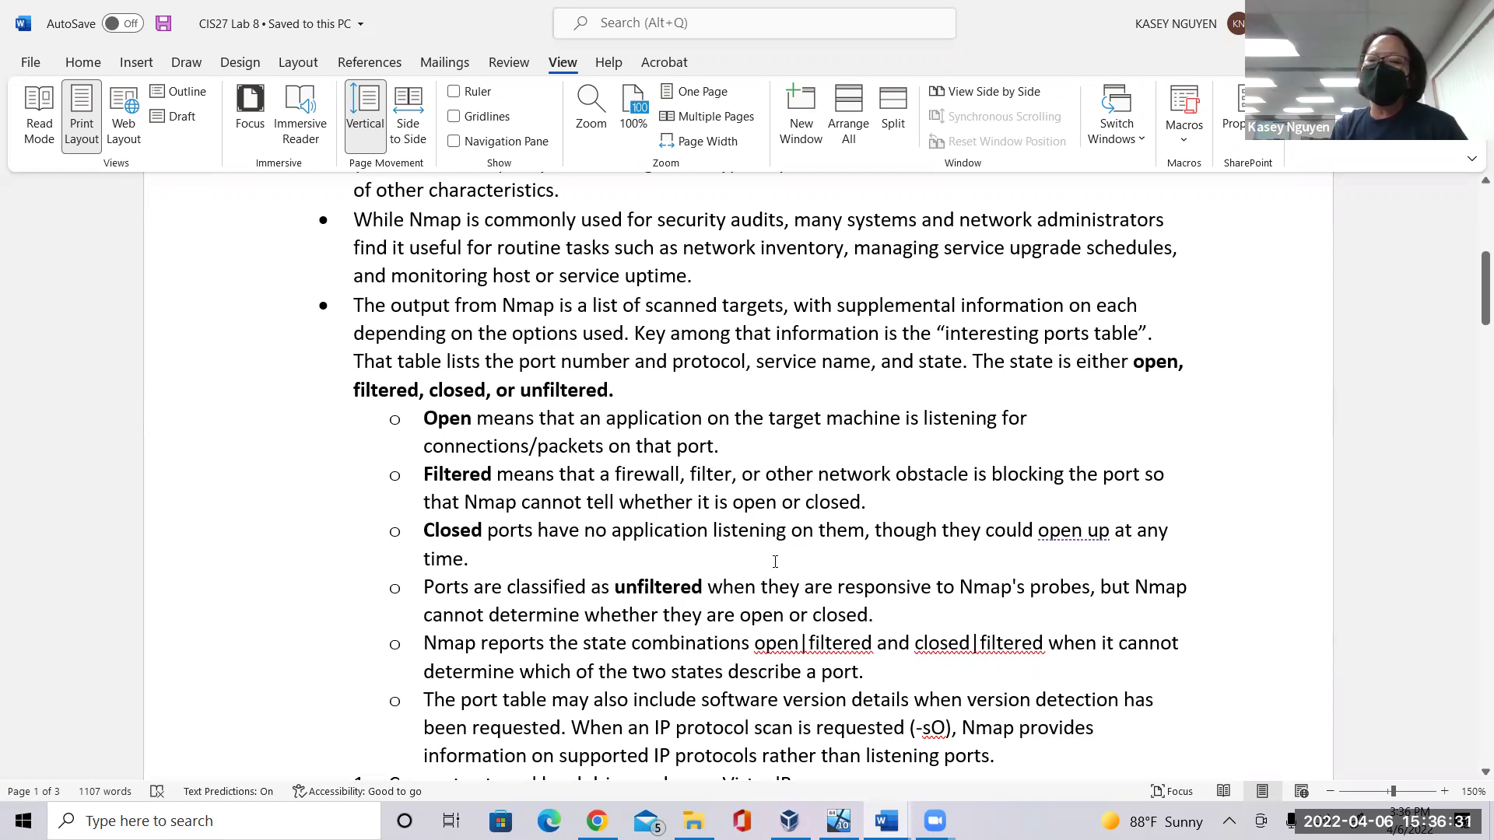
left_click_drag(761, 575, 868, 614)
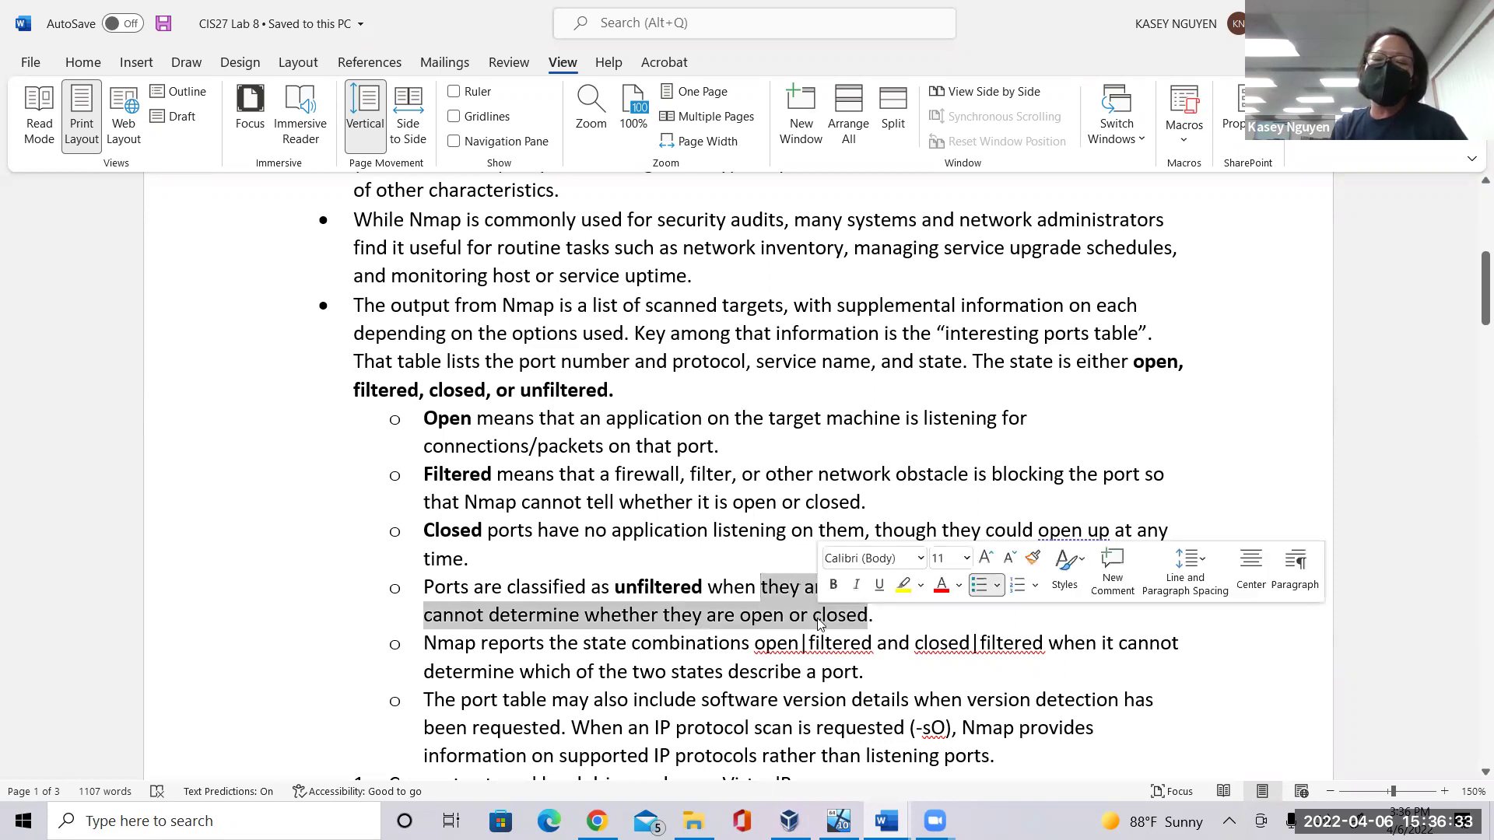
left_click(713, 620)
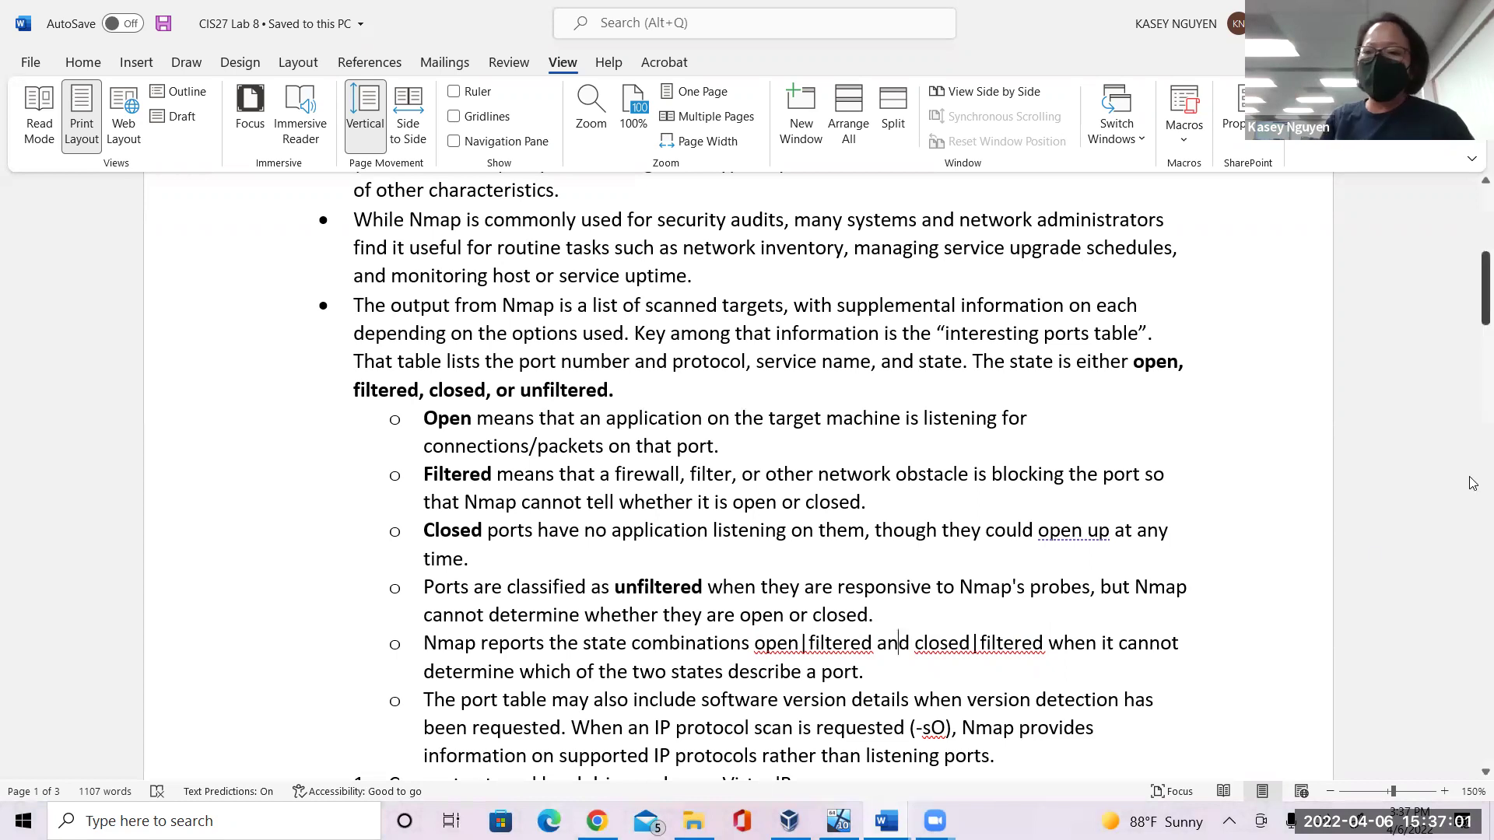
Scroll to the numbered steps at the nmap.org download URL, then return to the VM.
left_click_drag(1476, 305, 1473, 359)
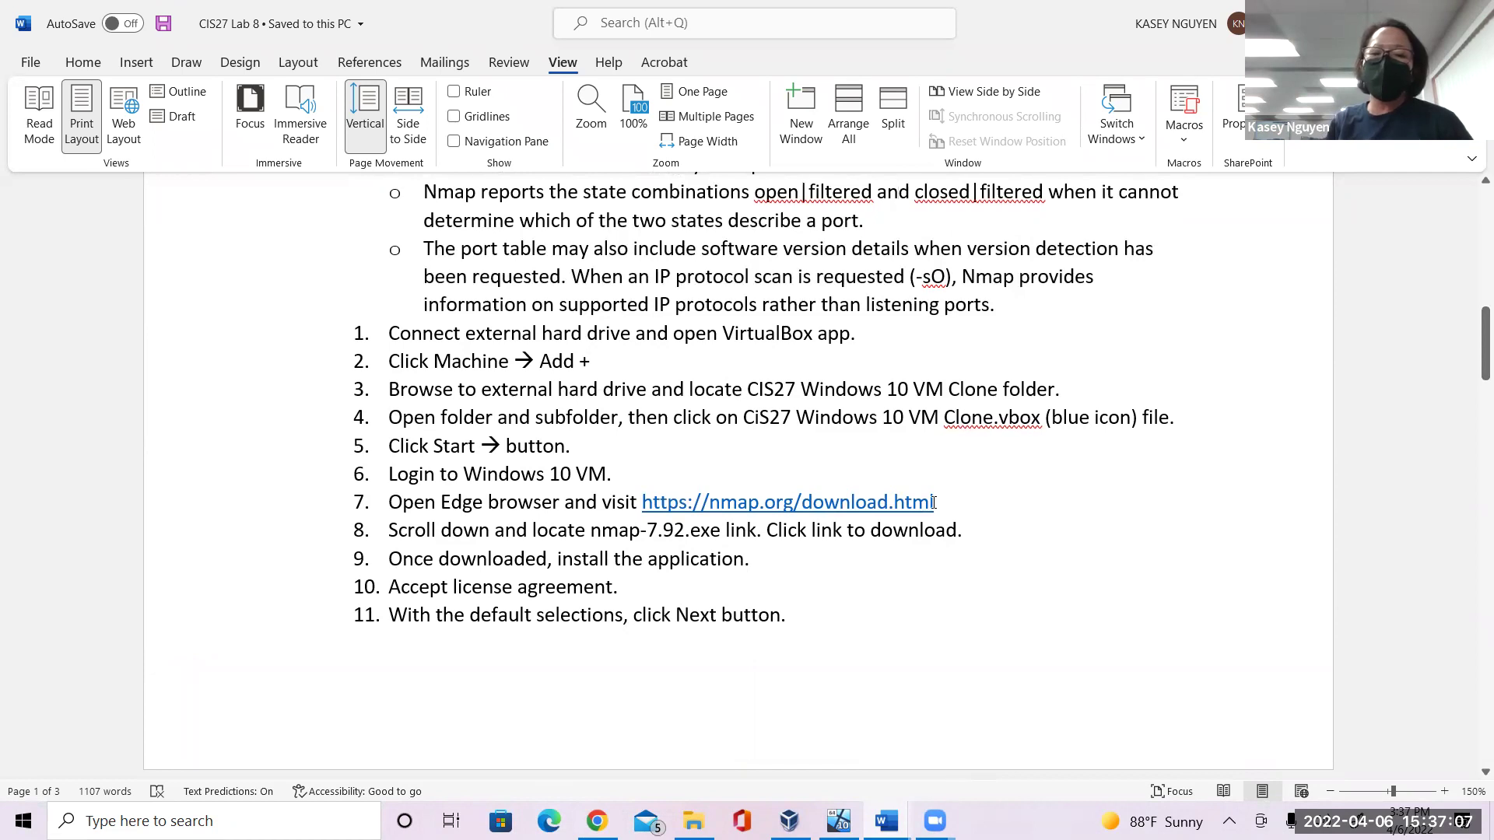
left_click(959, 502)
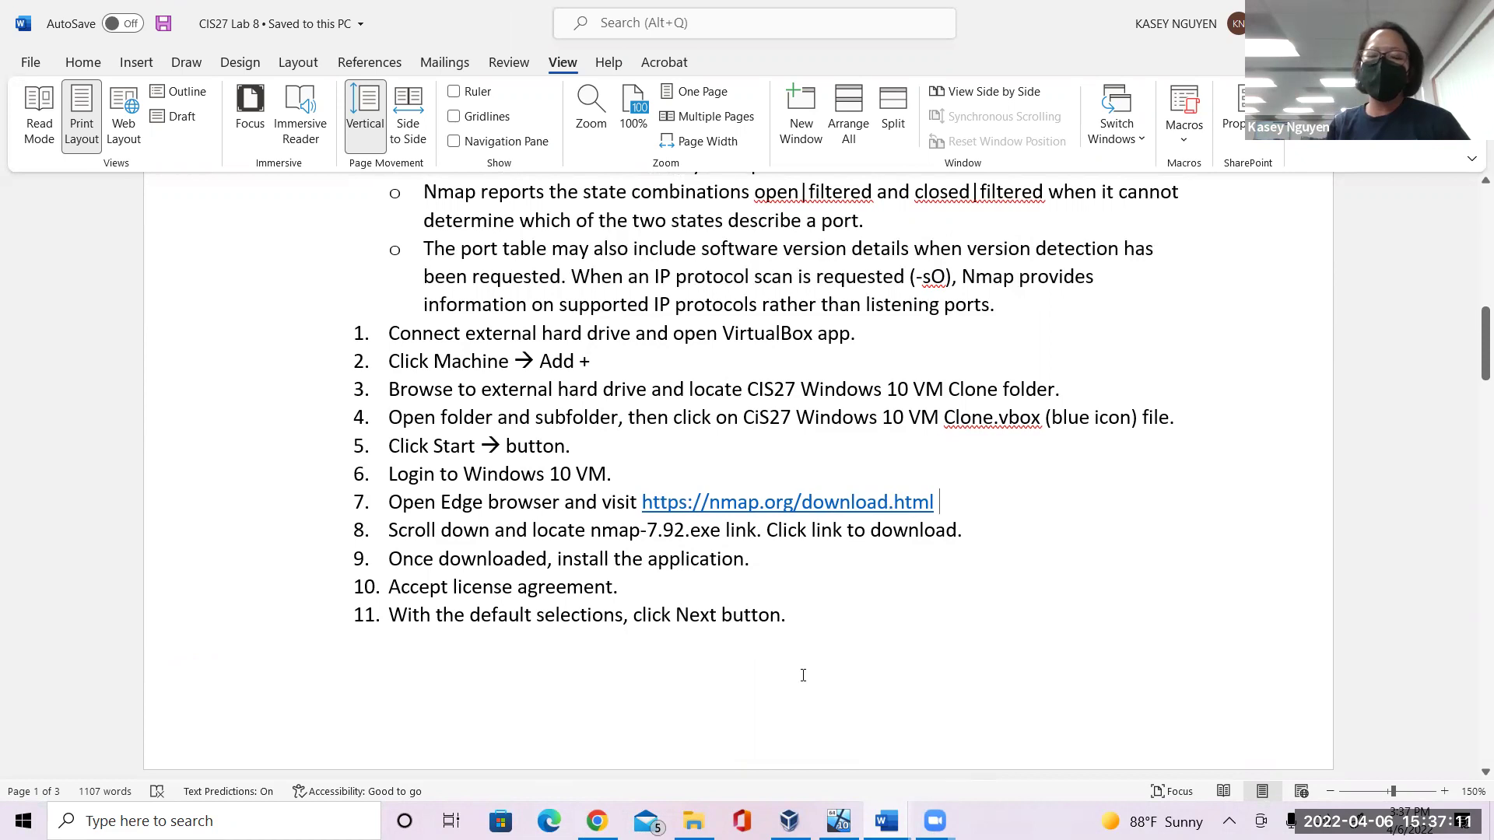
left_click(839, 821)
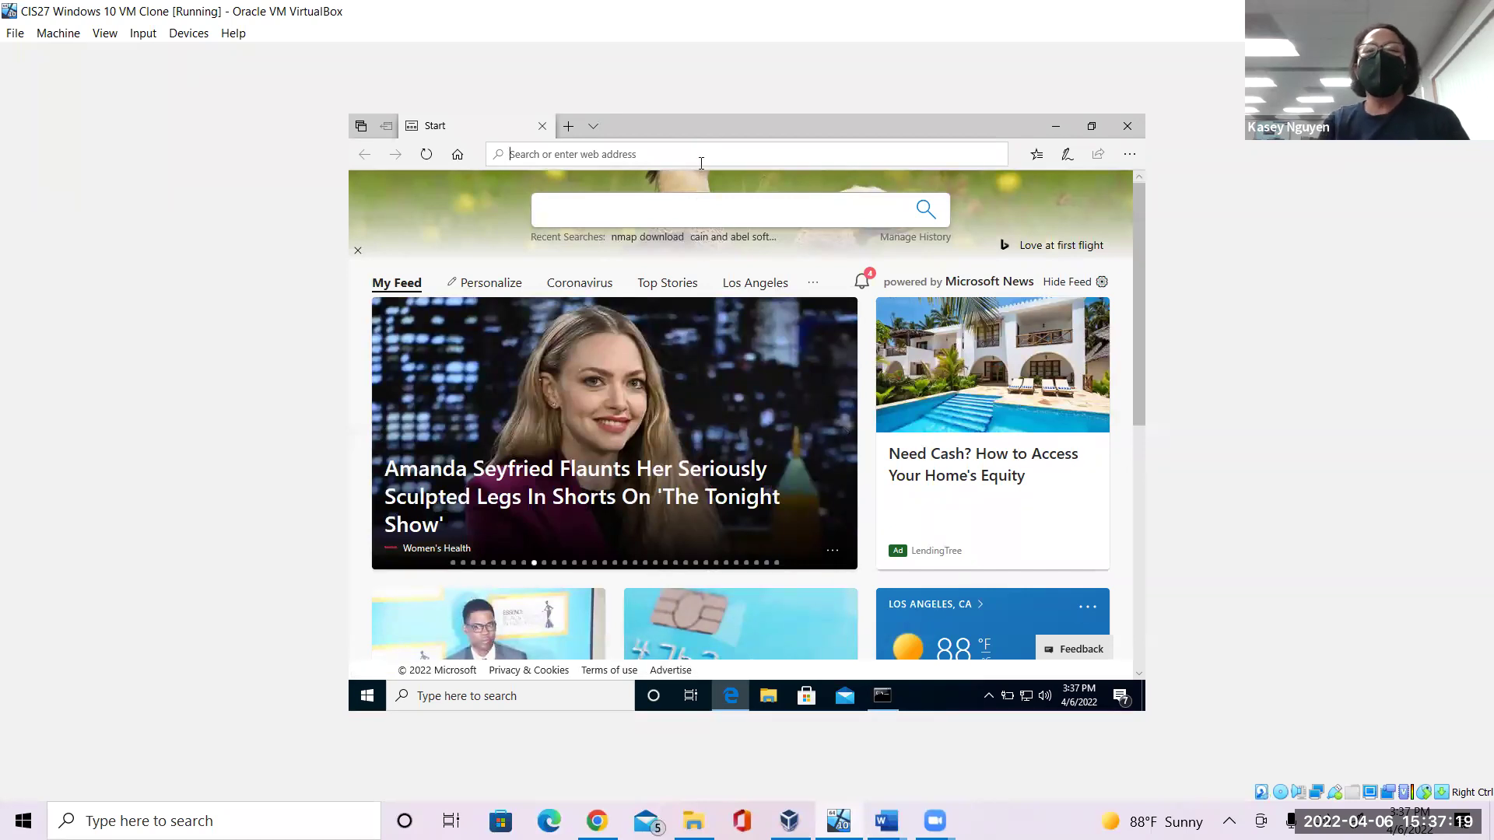
type("www.")
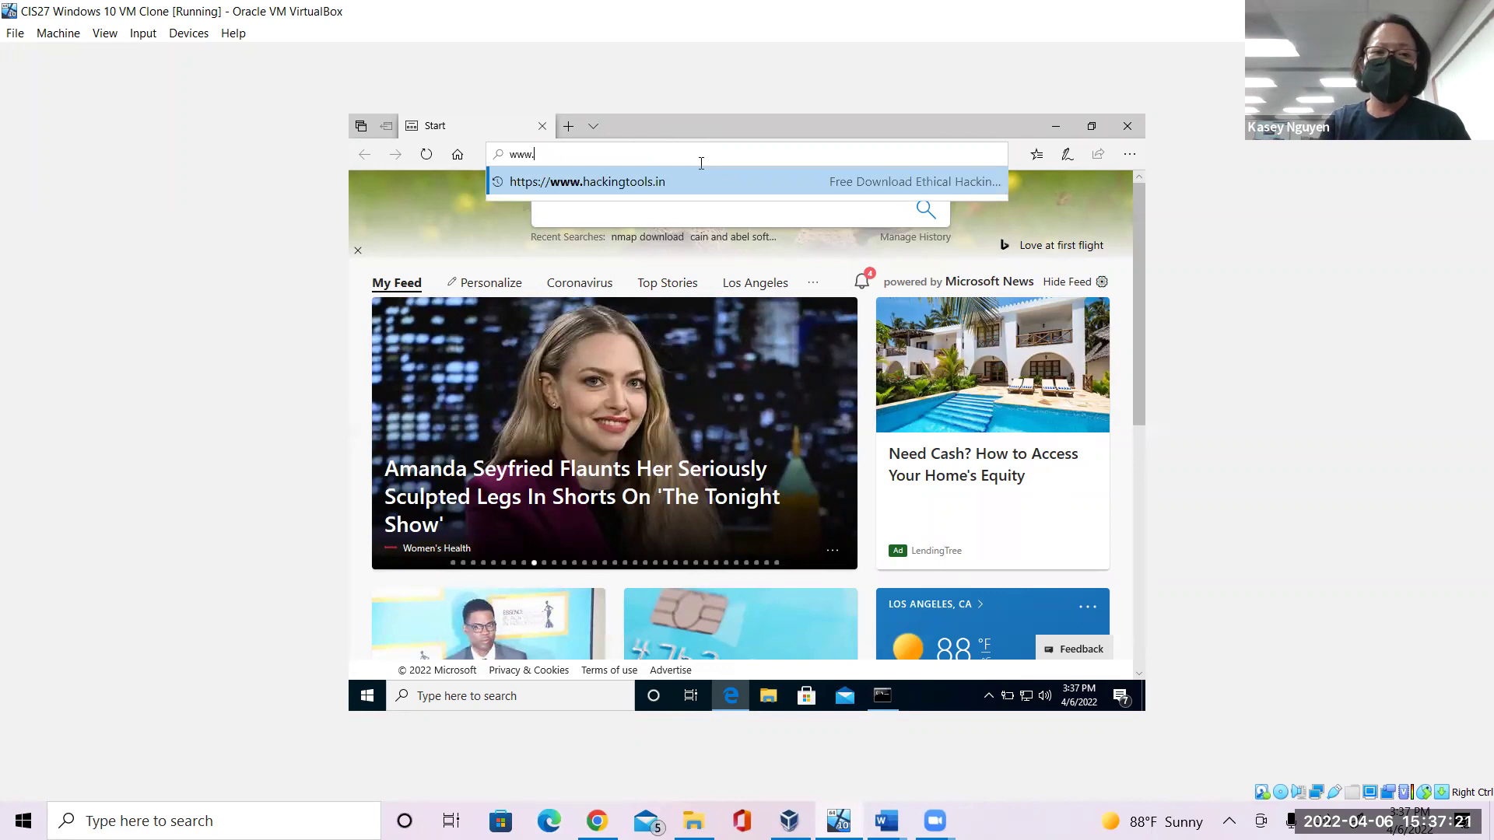
type("nmap.or")
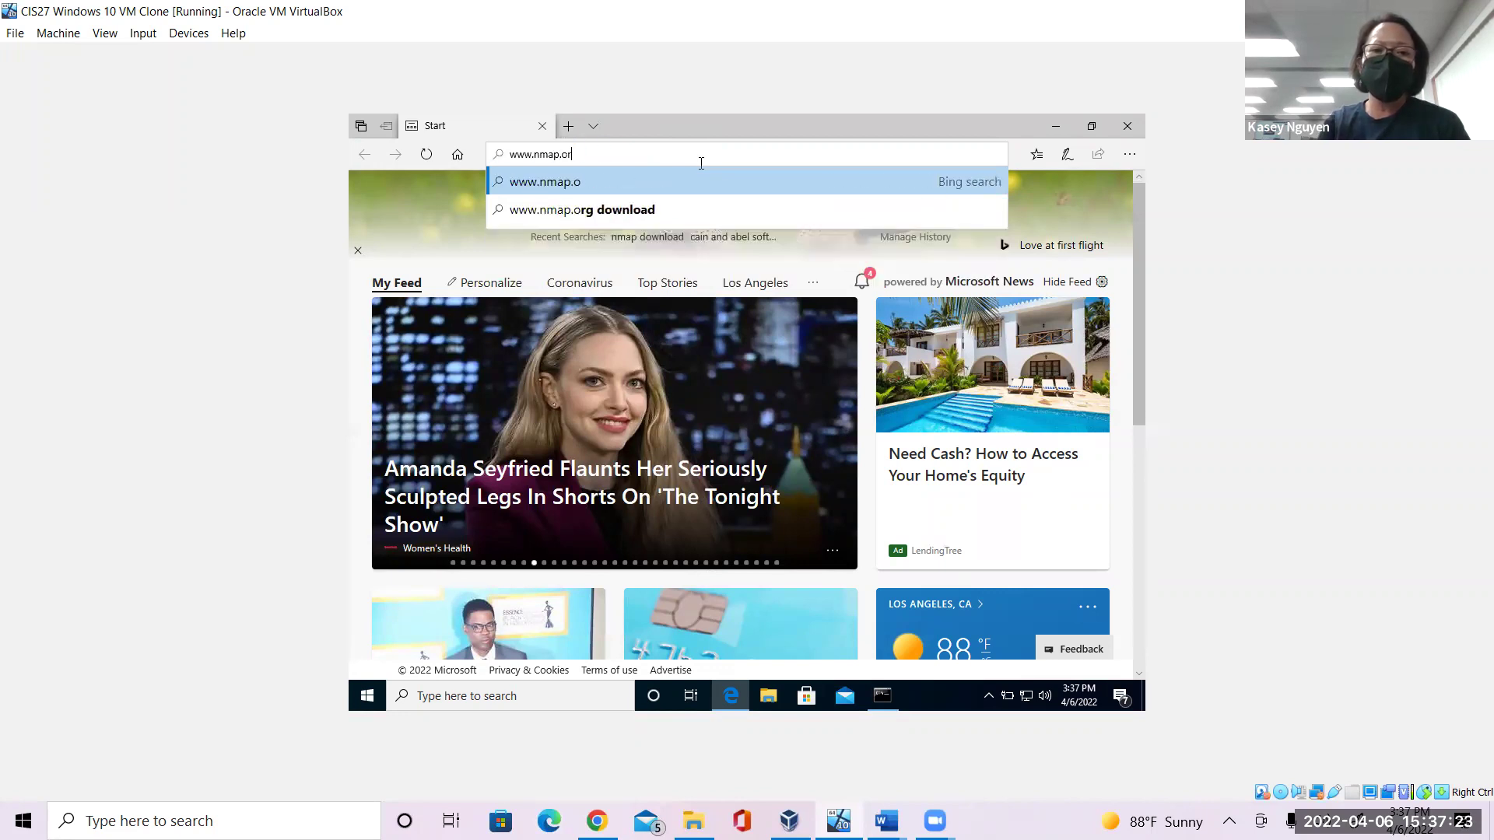
type("g/download")
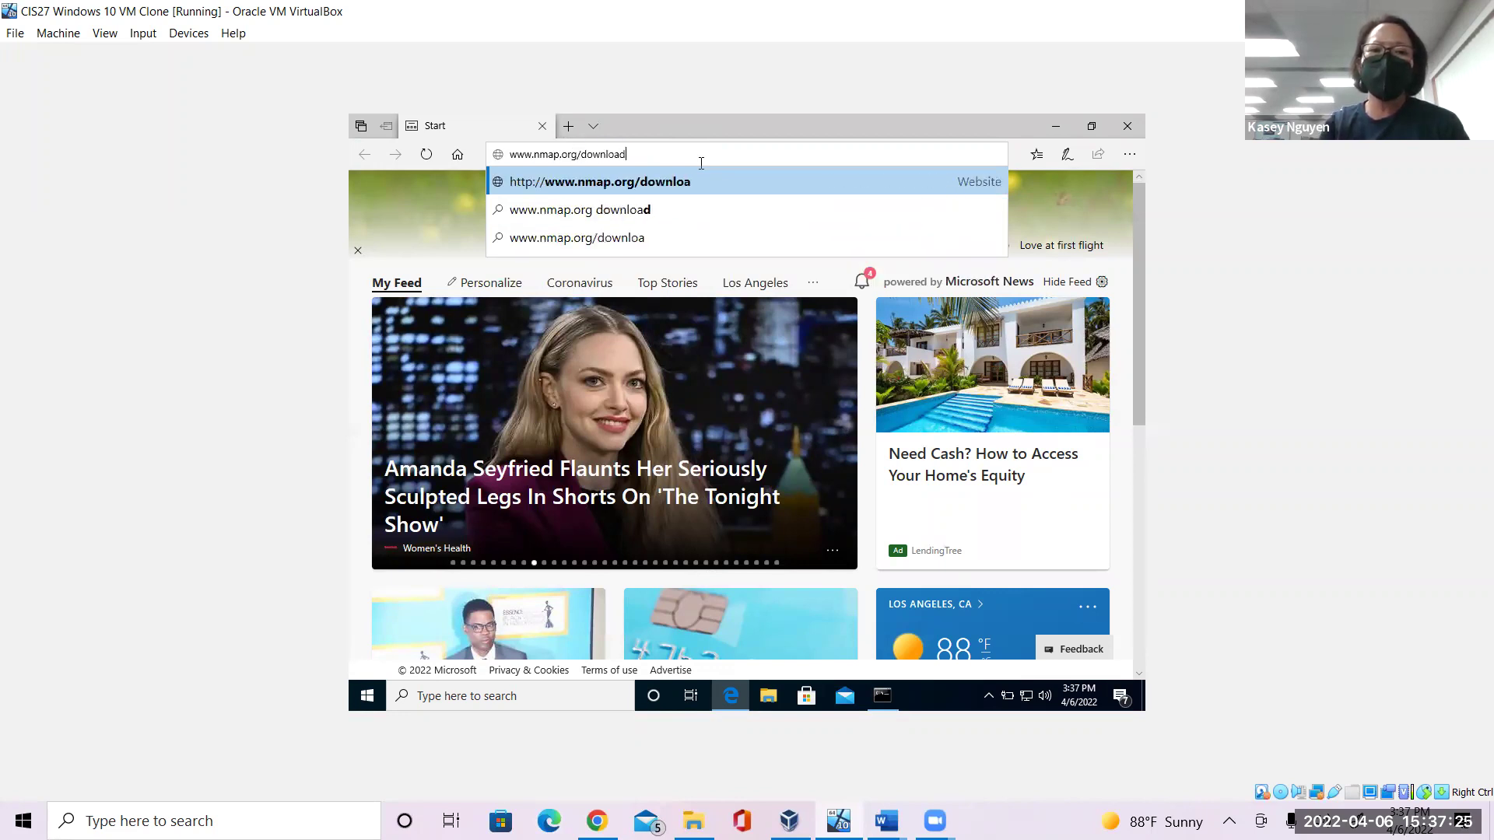
key("Return")
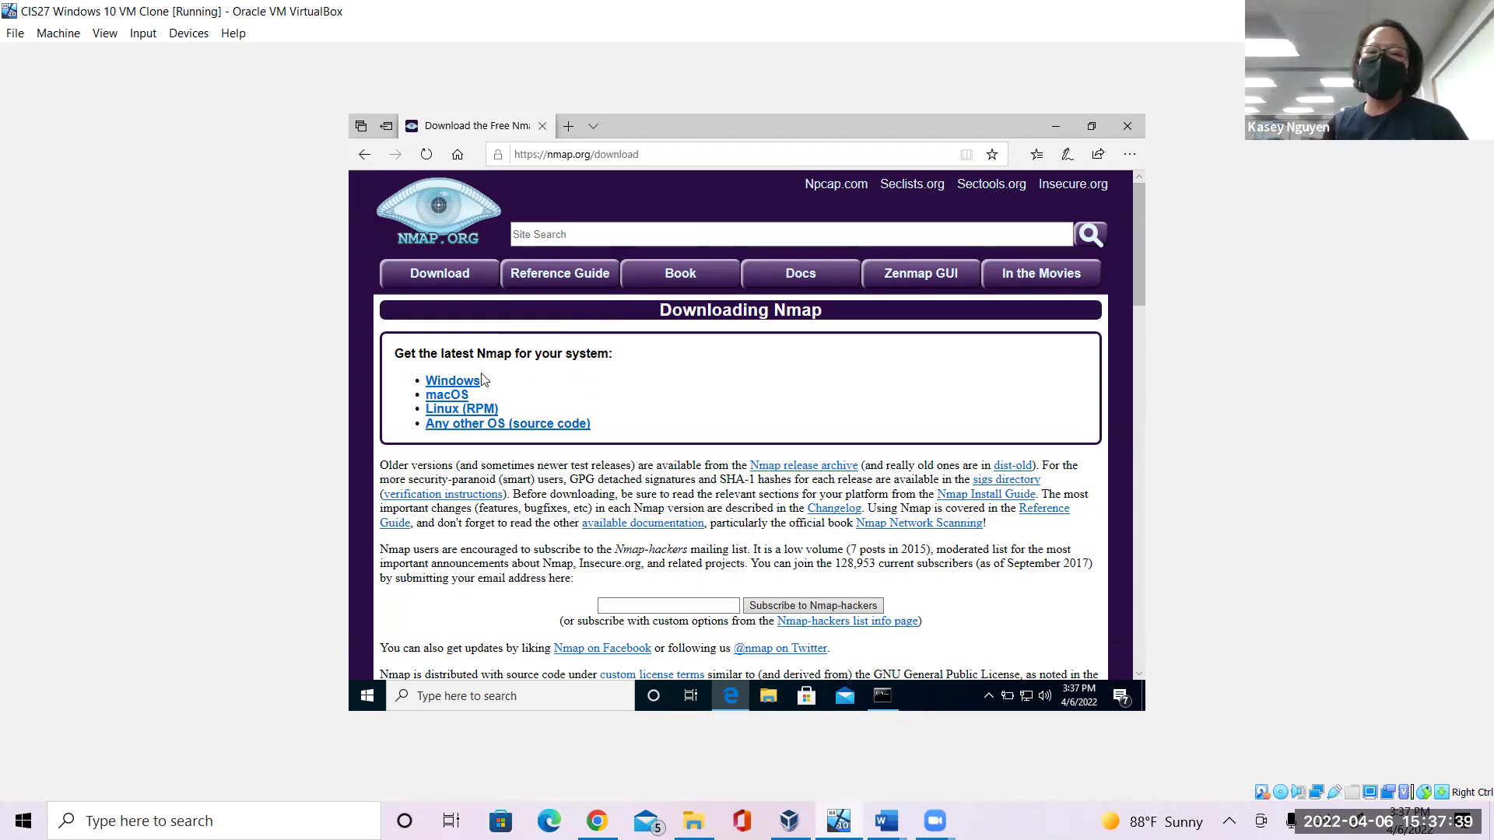
left_click_drag(1139, 286, 1141, 393)
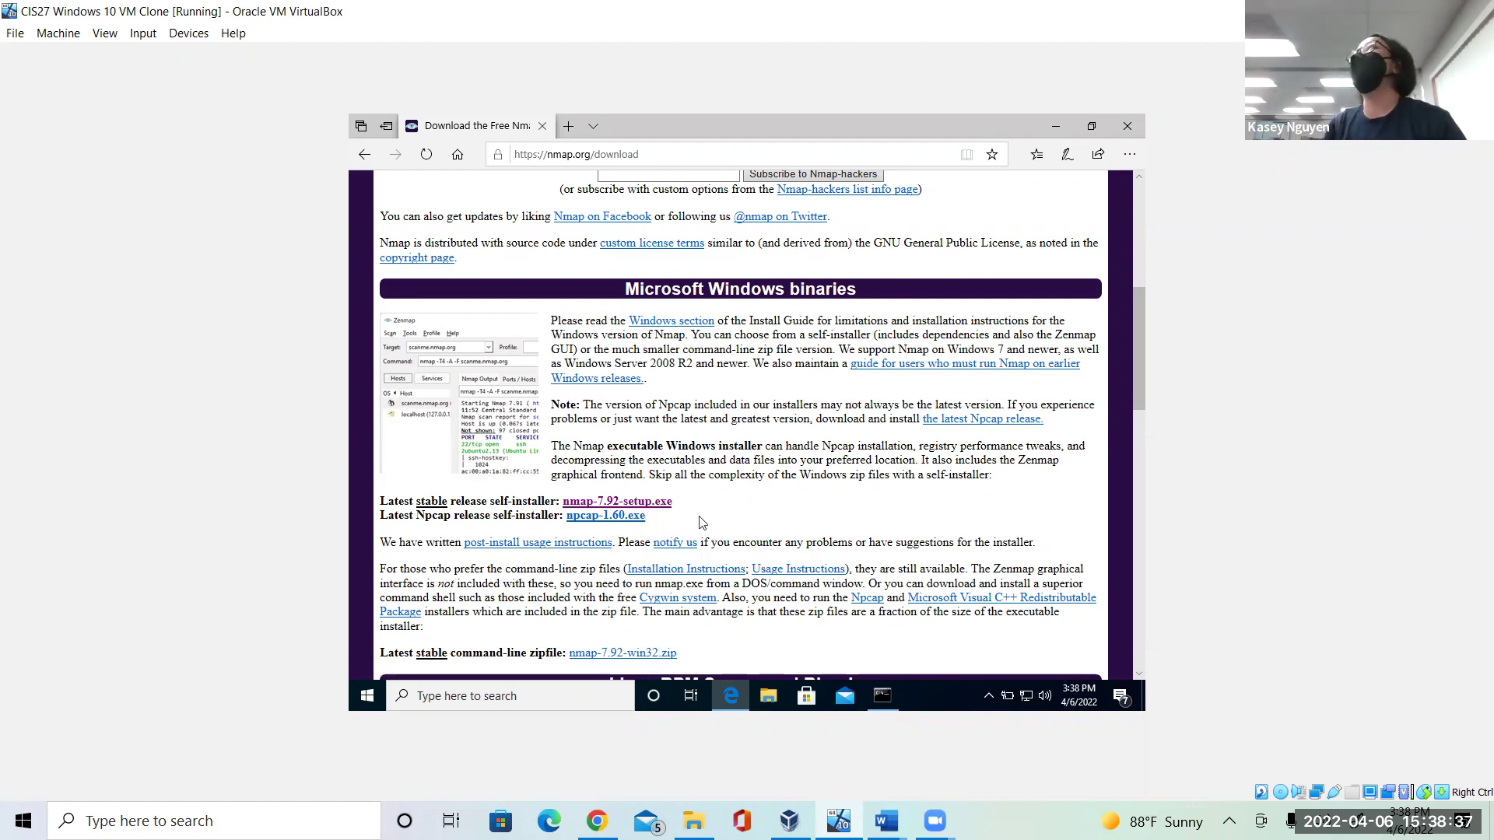
left_click(886, 821)
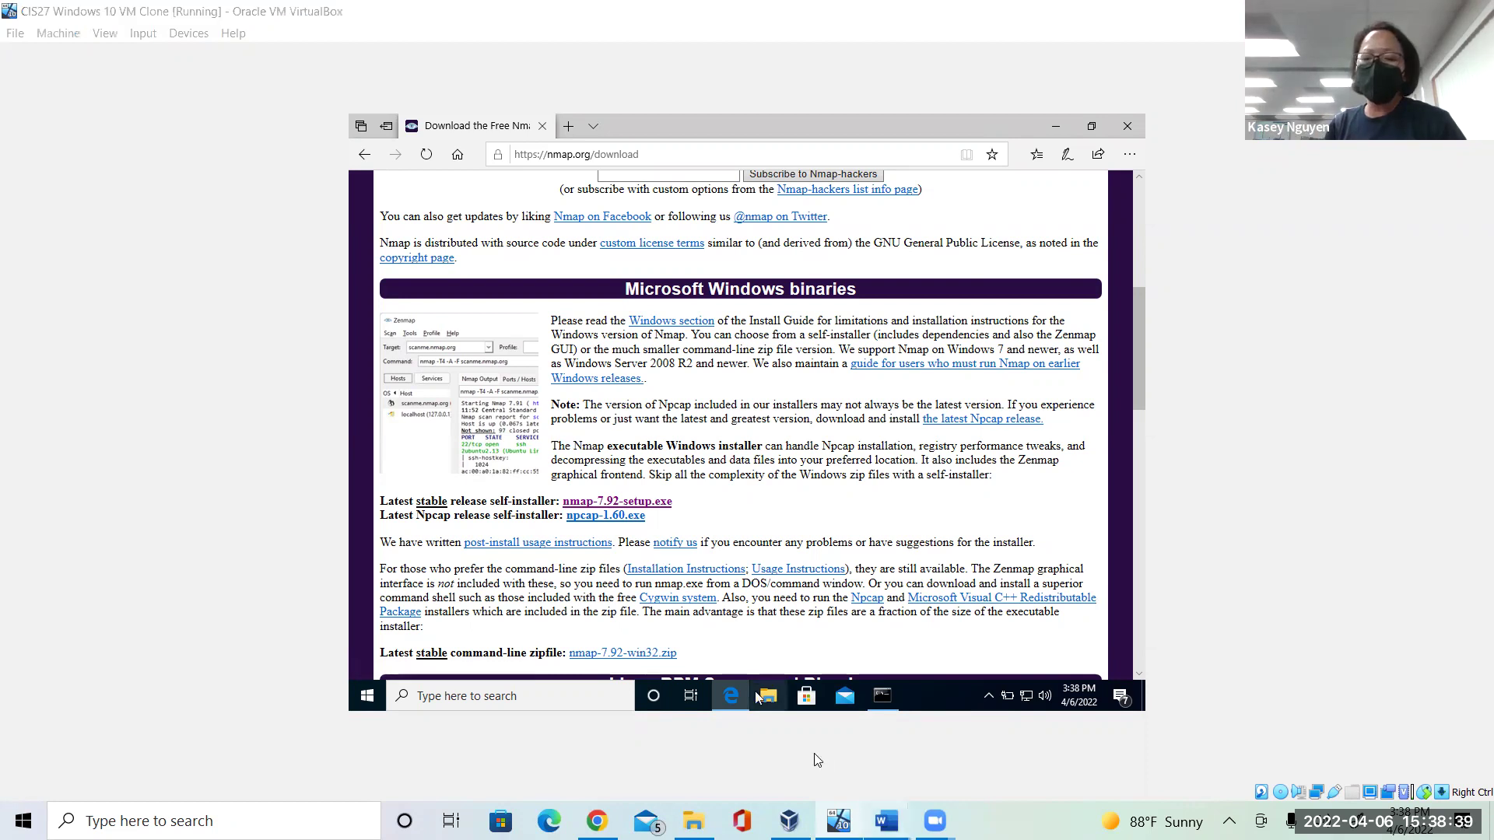
left_click(945, 749)
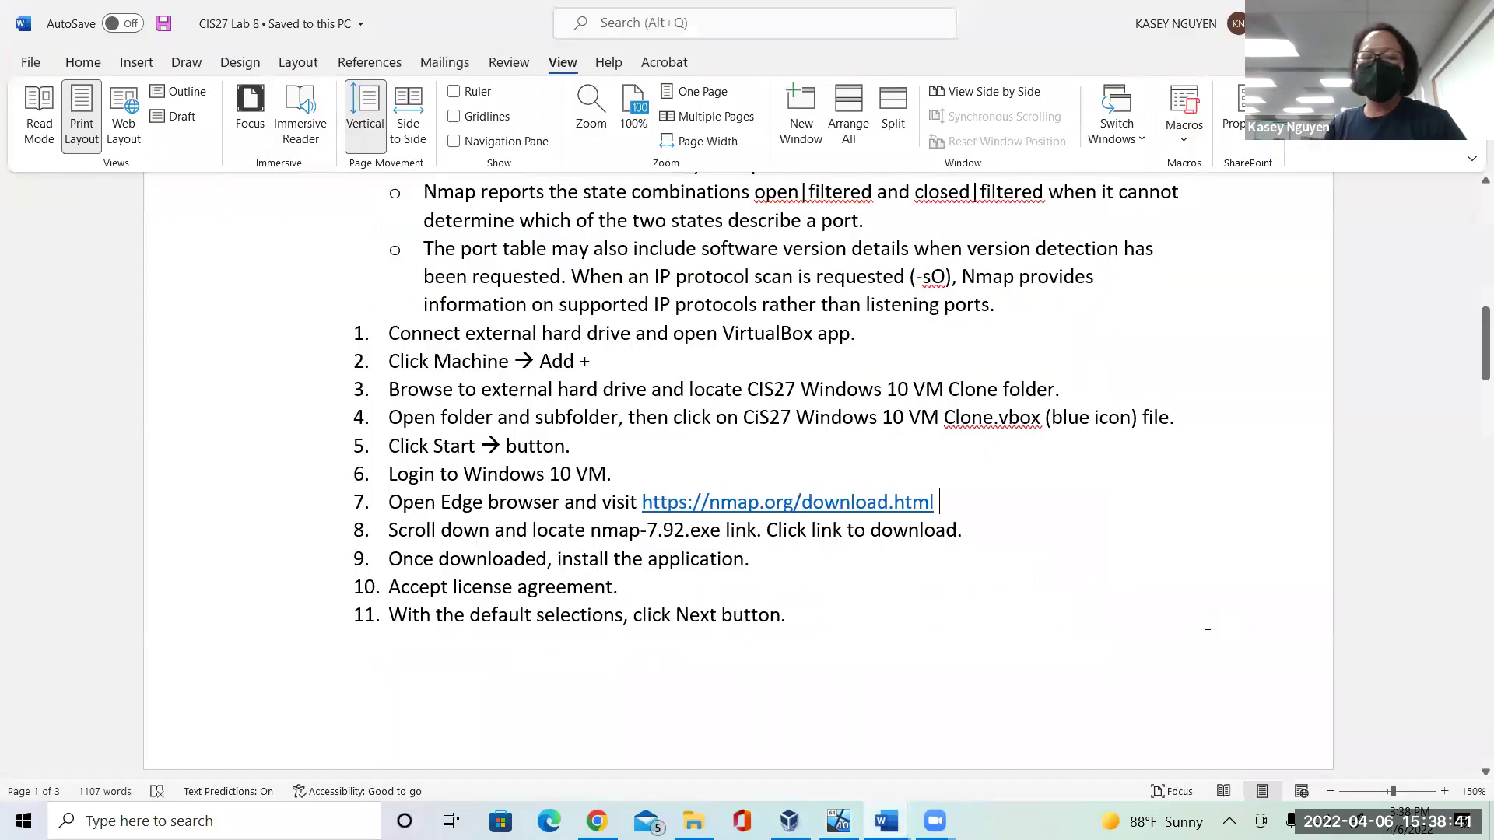
left_click(738, 606)
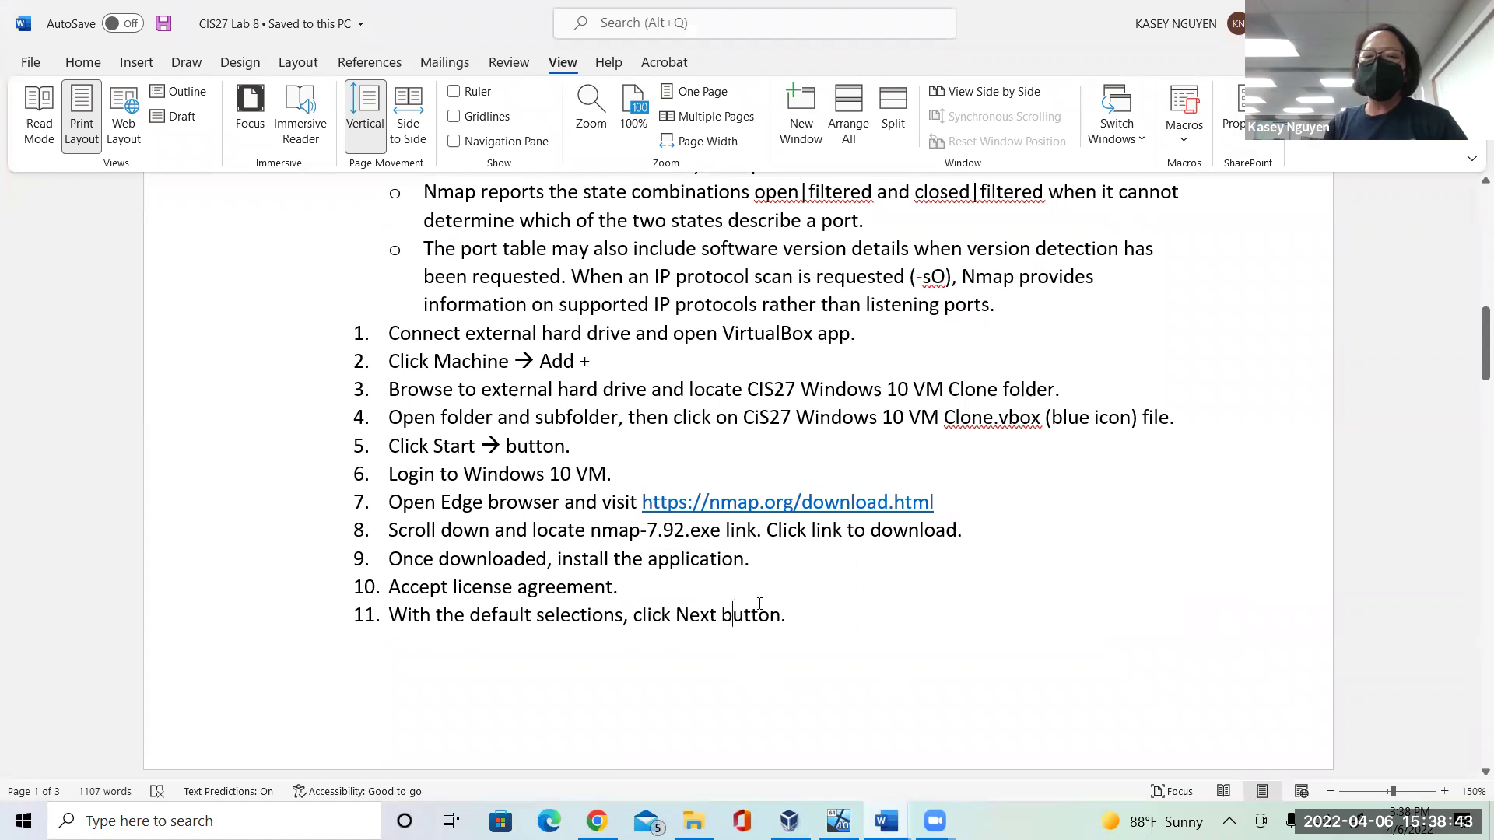
scroll(1469, 774, "down", 1)
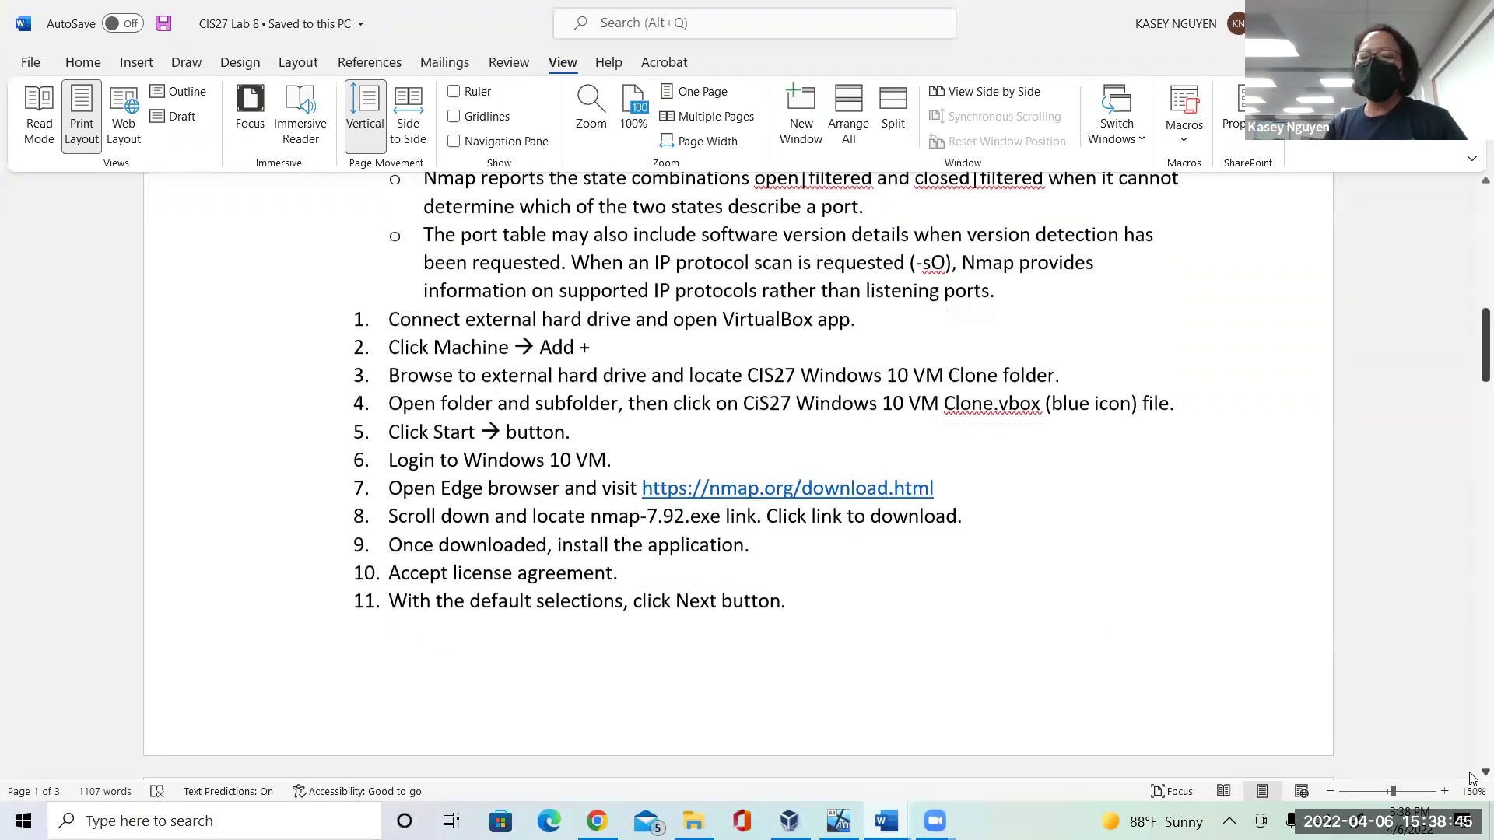
scroll(1470, 774, "down", 5)
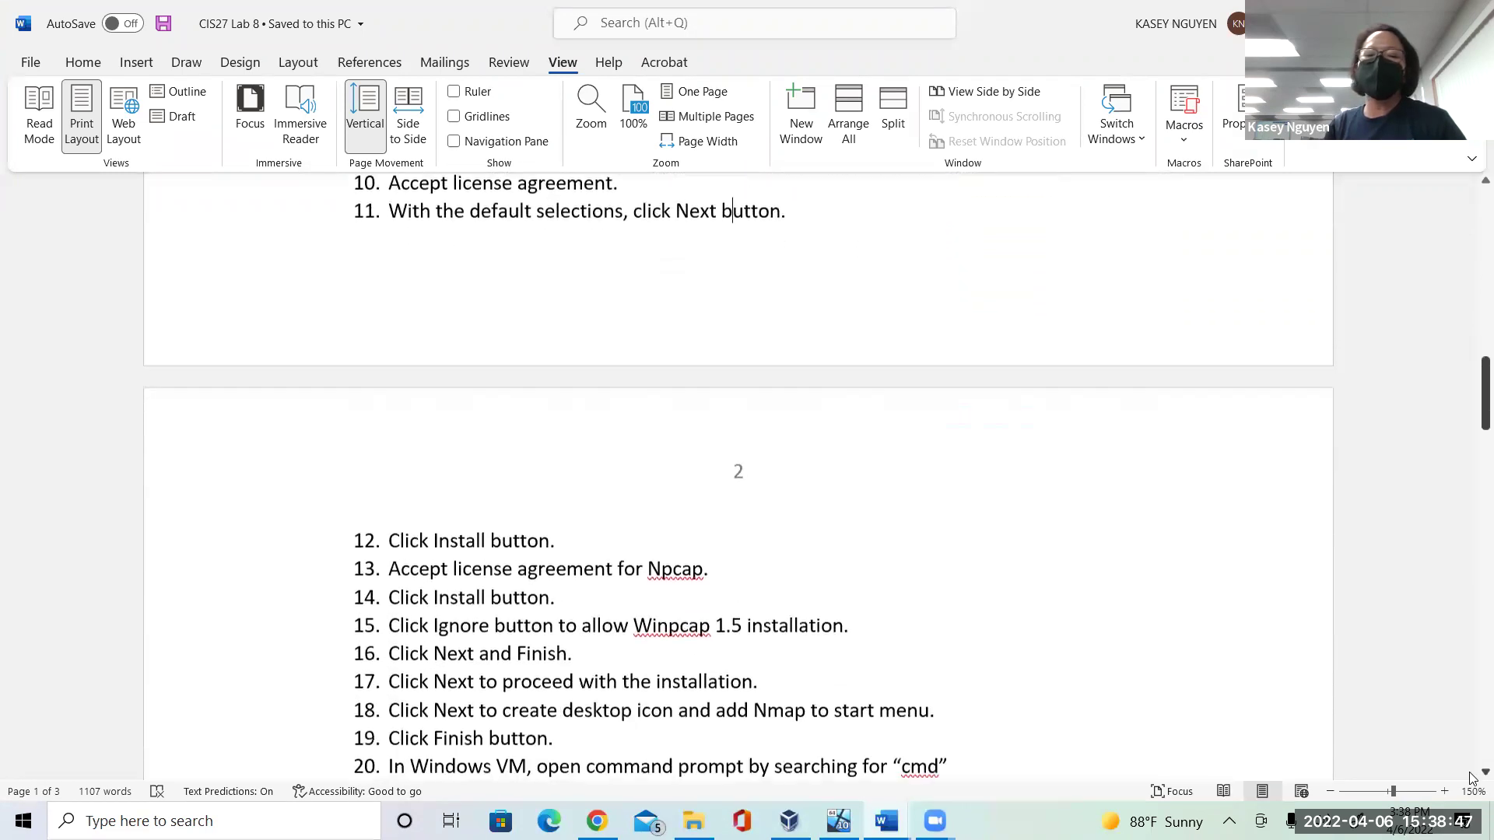
scroll(1470, 777, "down", 1)
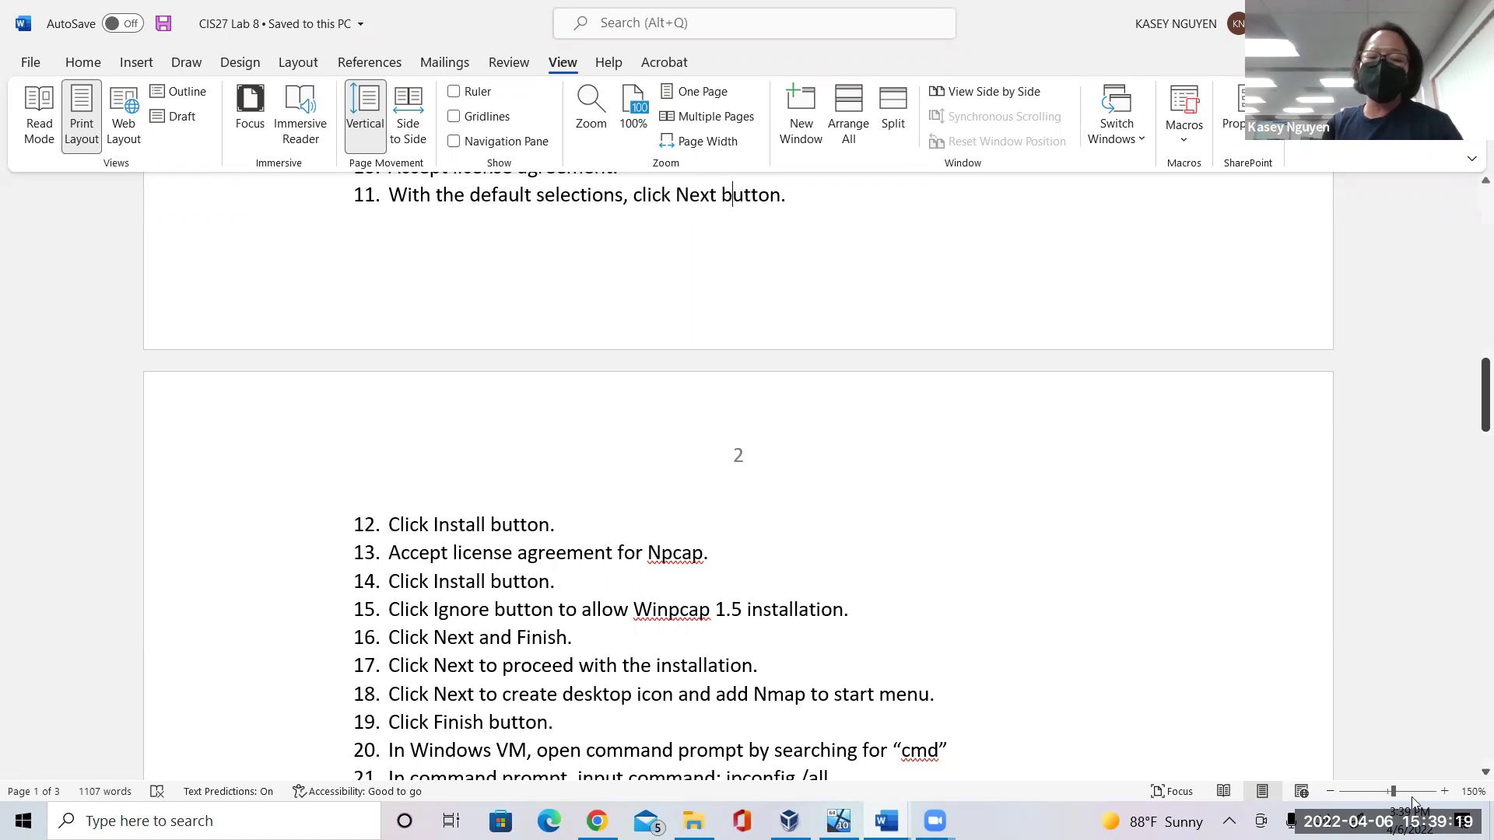
left_click(839, 821)
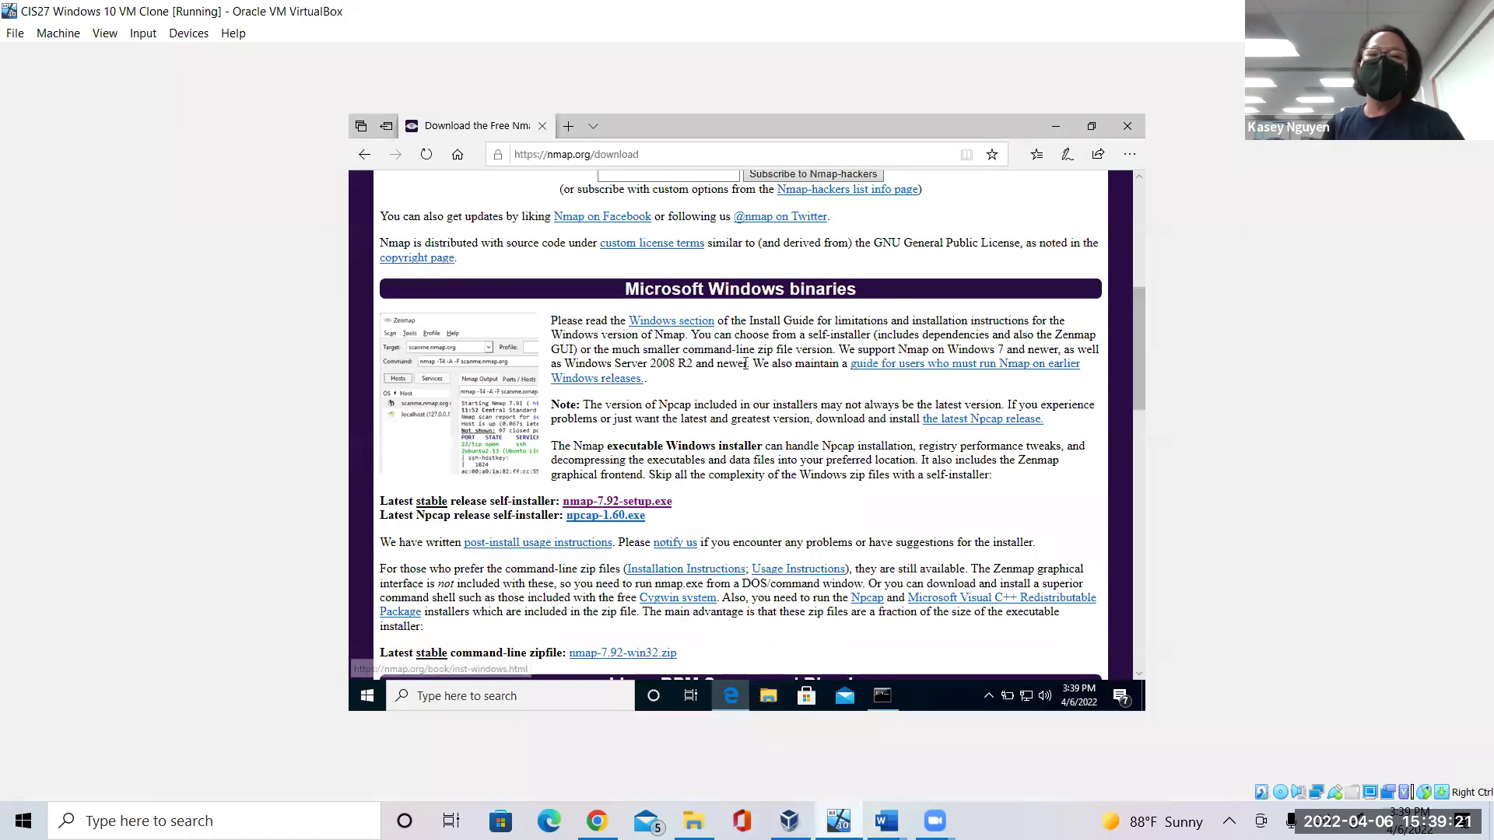
left_click(1057, 128)
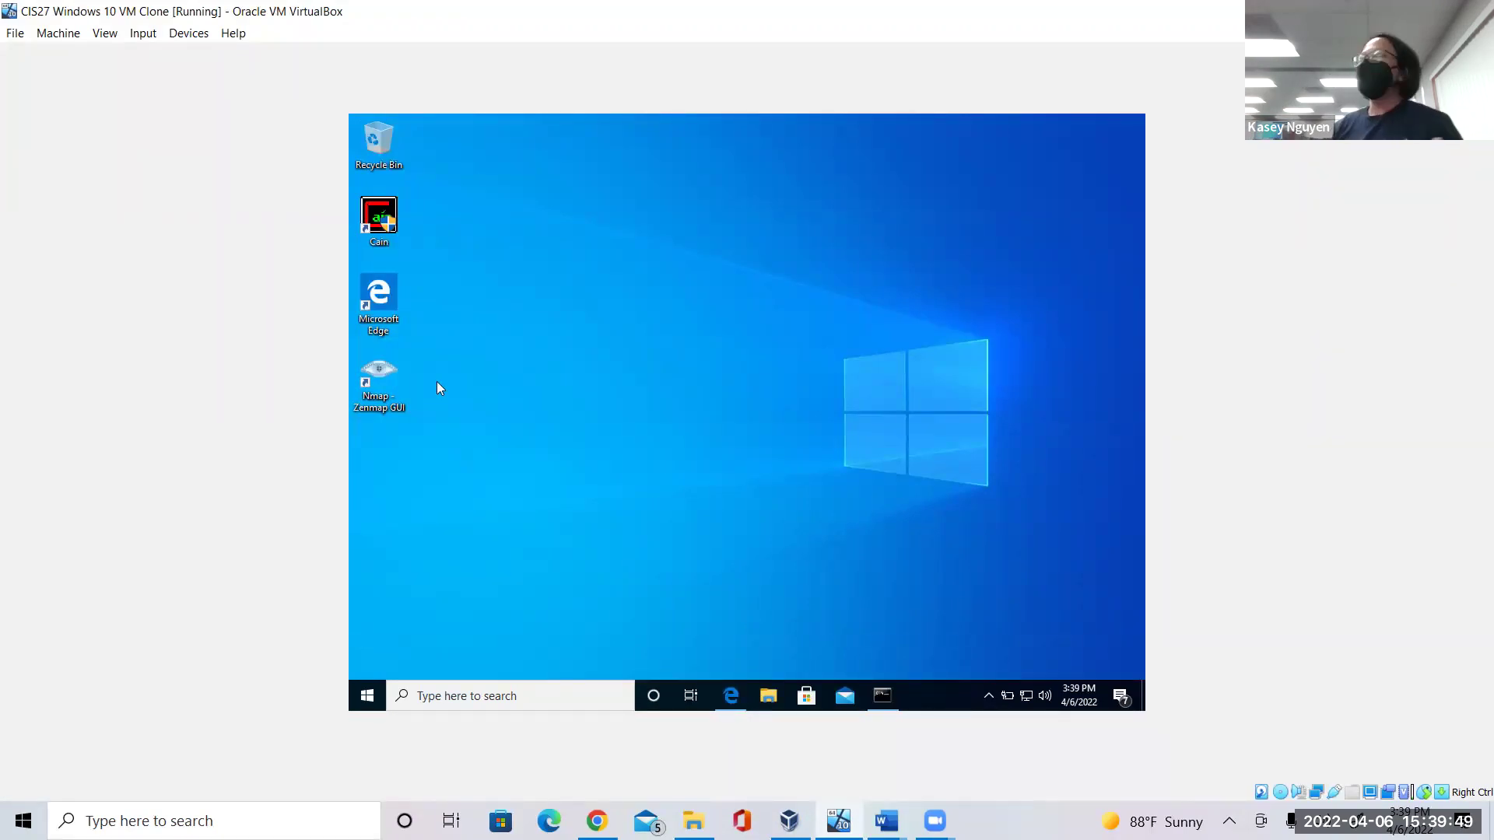
left_click(731, 695)
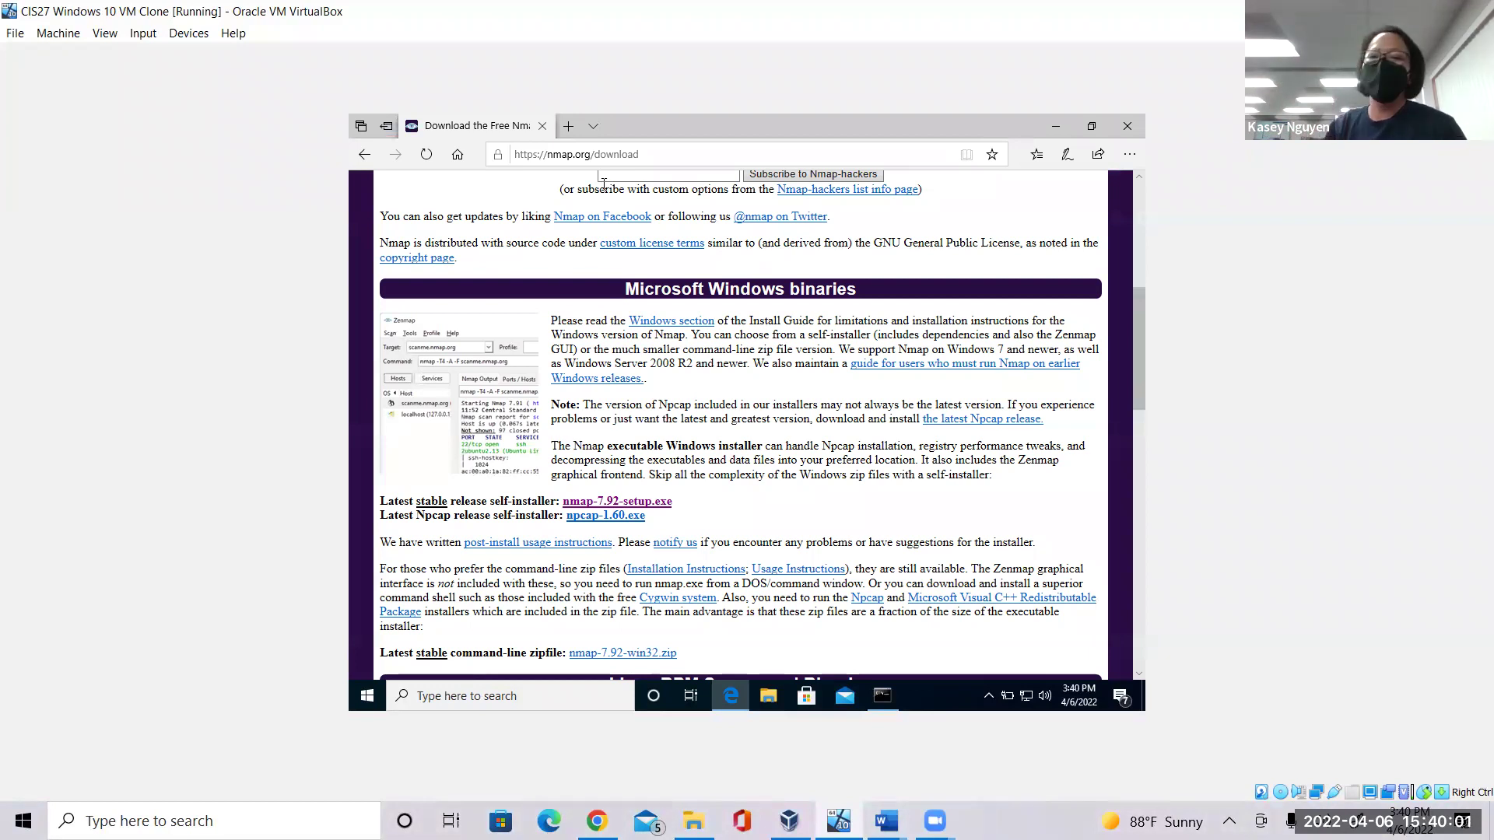
Replace the address with the nmap.org NSE chapter URL and load that page.
left_click_drag(1140, 341, 1147, 179)
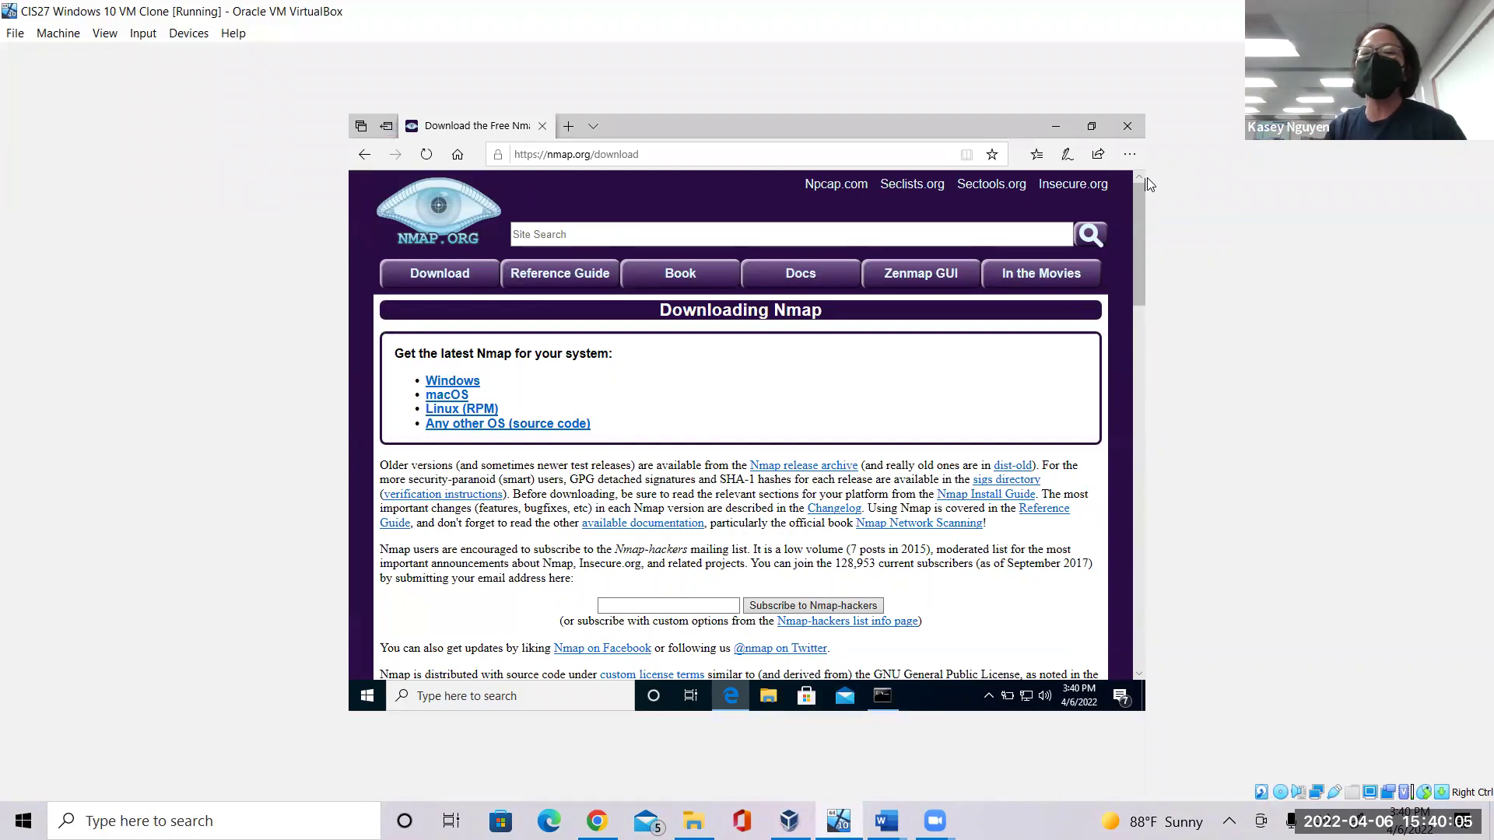
left_click(673, 154)
key("BackSpace")
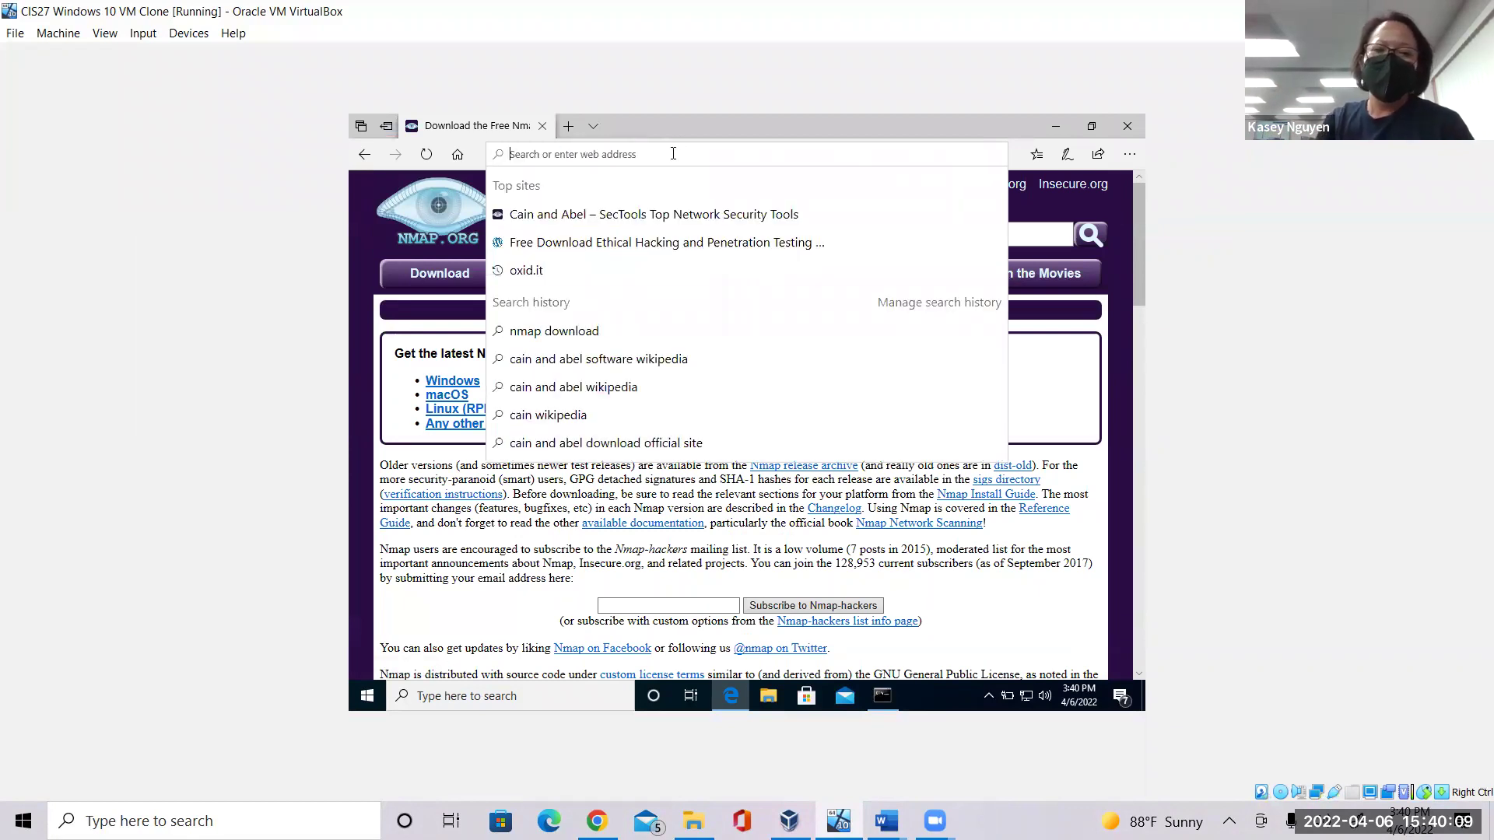
type("namp")
key("BackSpace")
key("BackSpace")
key("BackSpace")
key("BackSpace")
type("https://na")
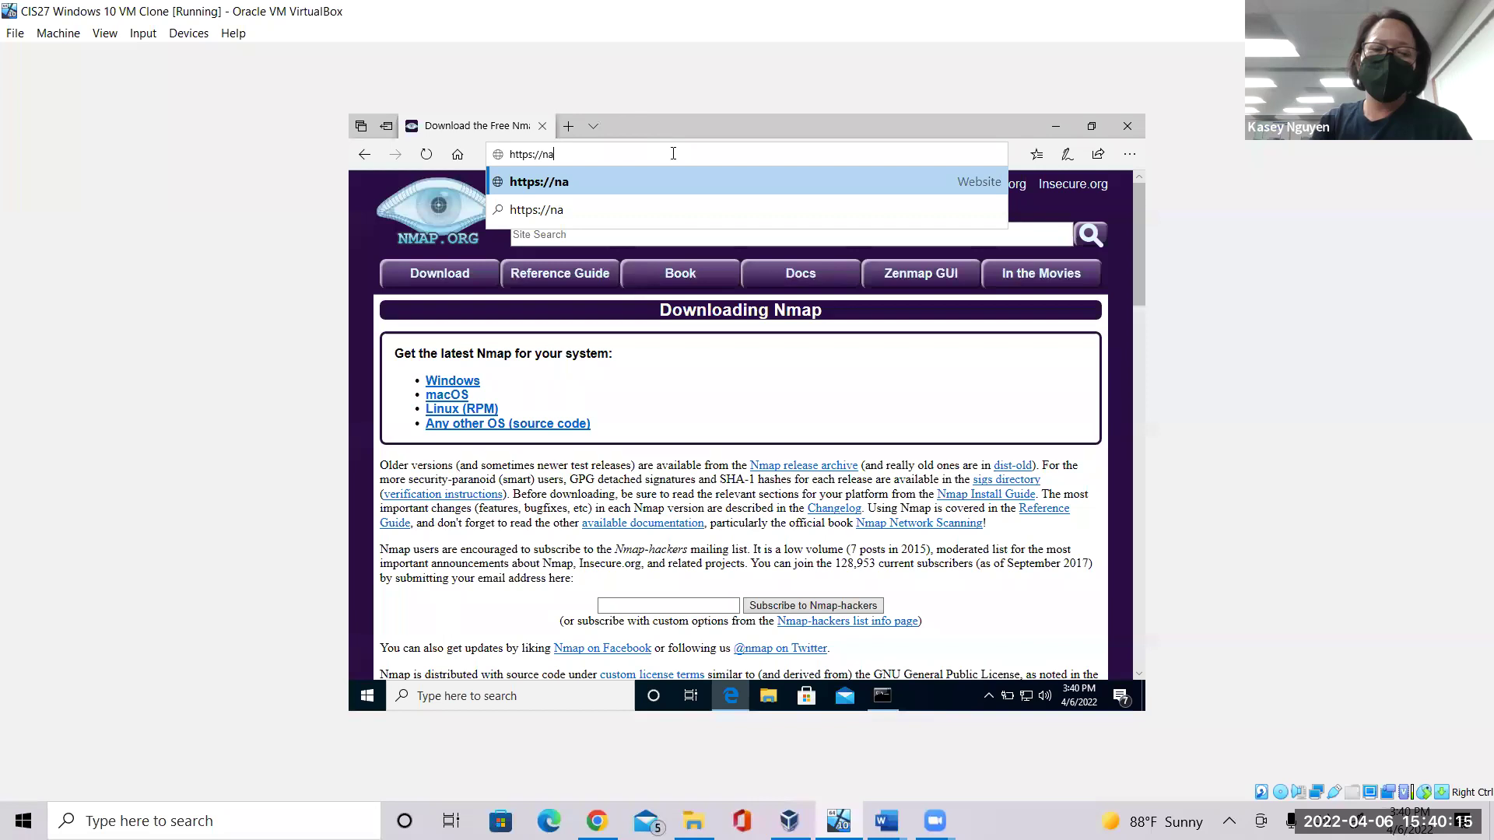
key("BackSpace")
type("map.org/")
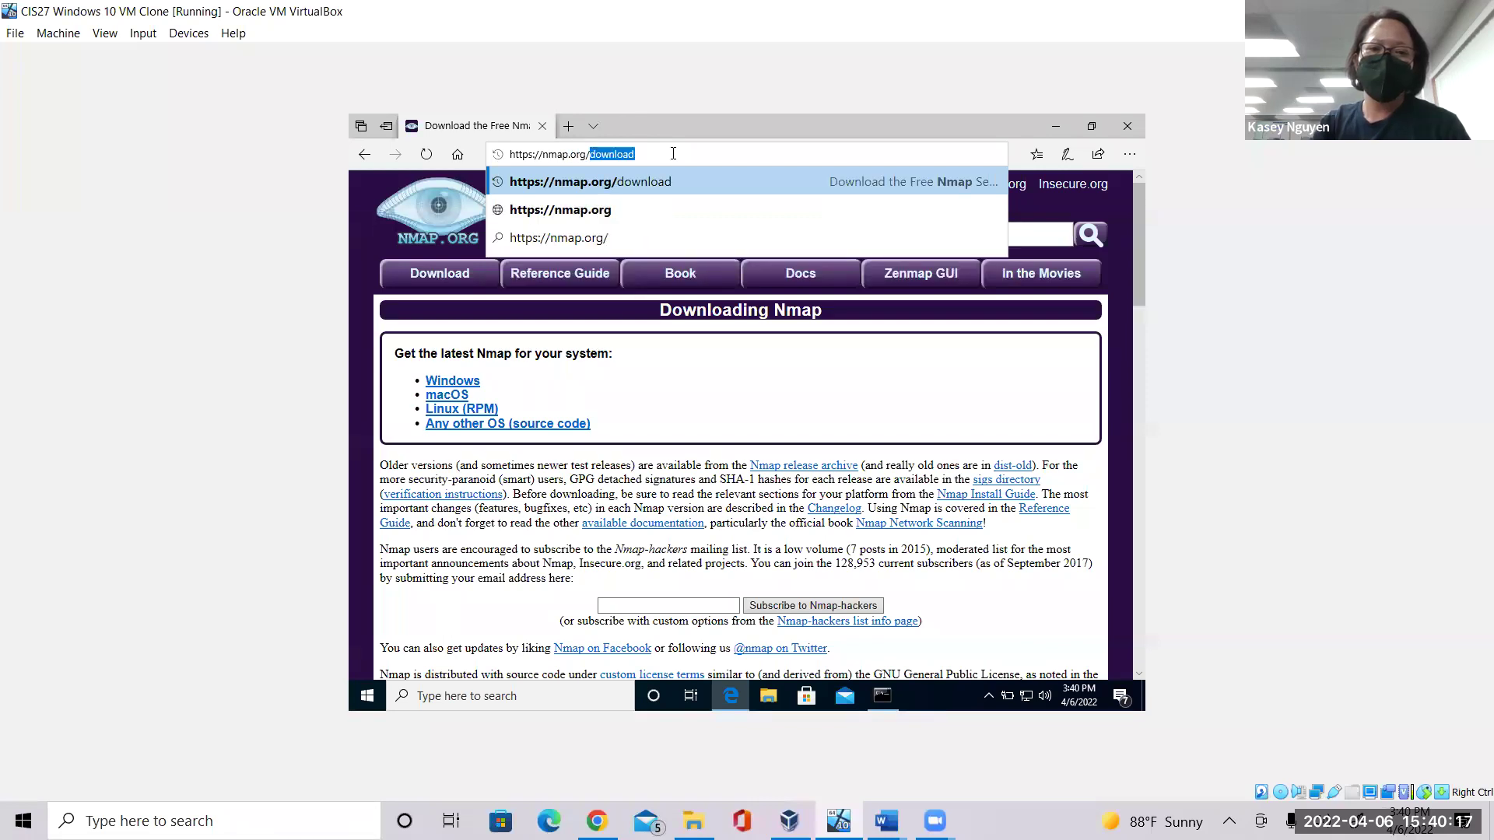
type("nse")
key("Return")
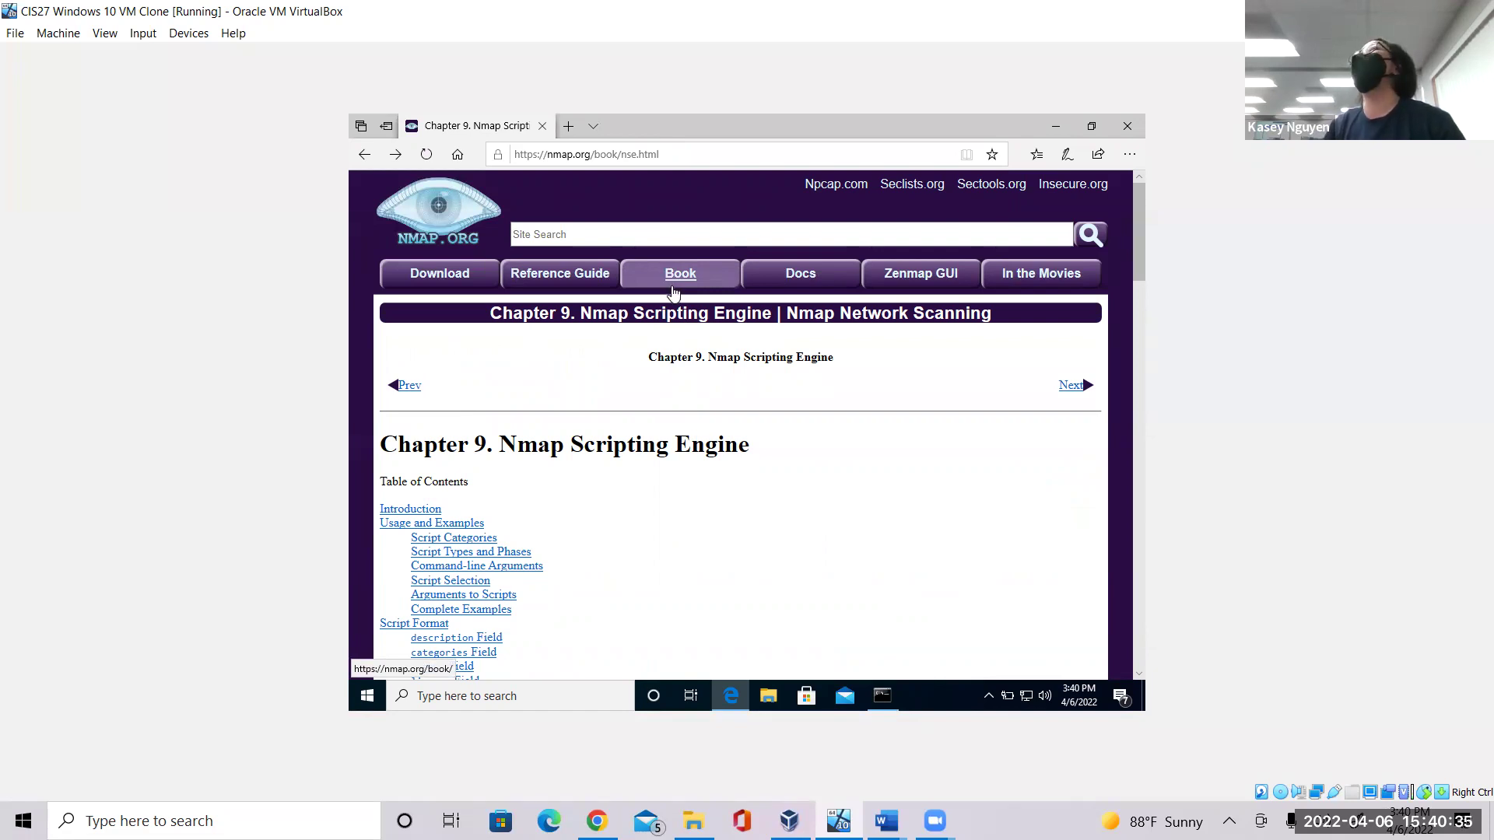
Open the Nmap Network Scanning Book page and scroll down through it.
left_click(674, 290)
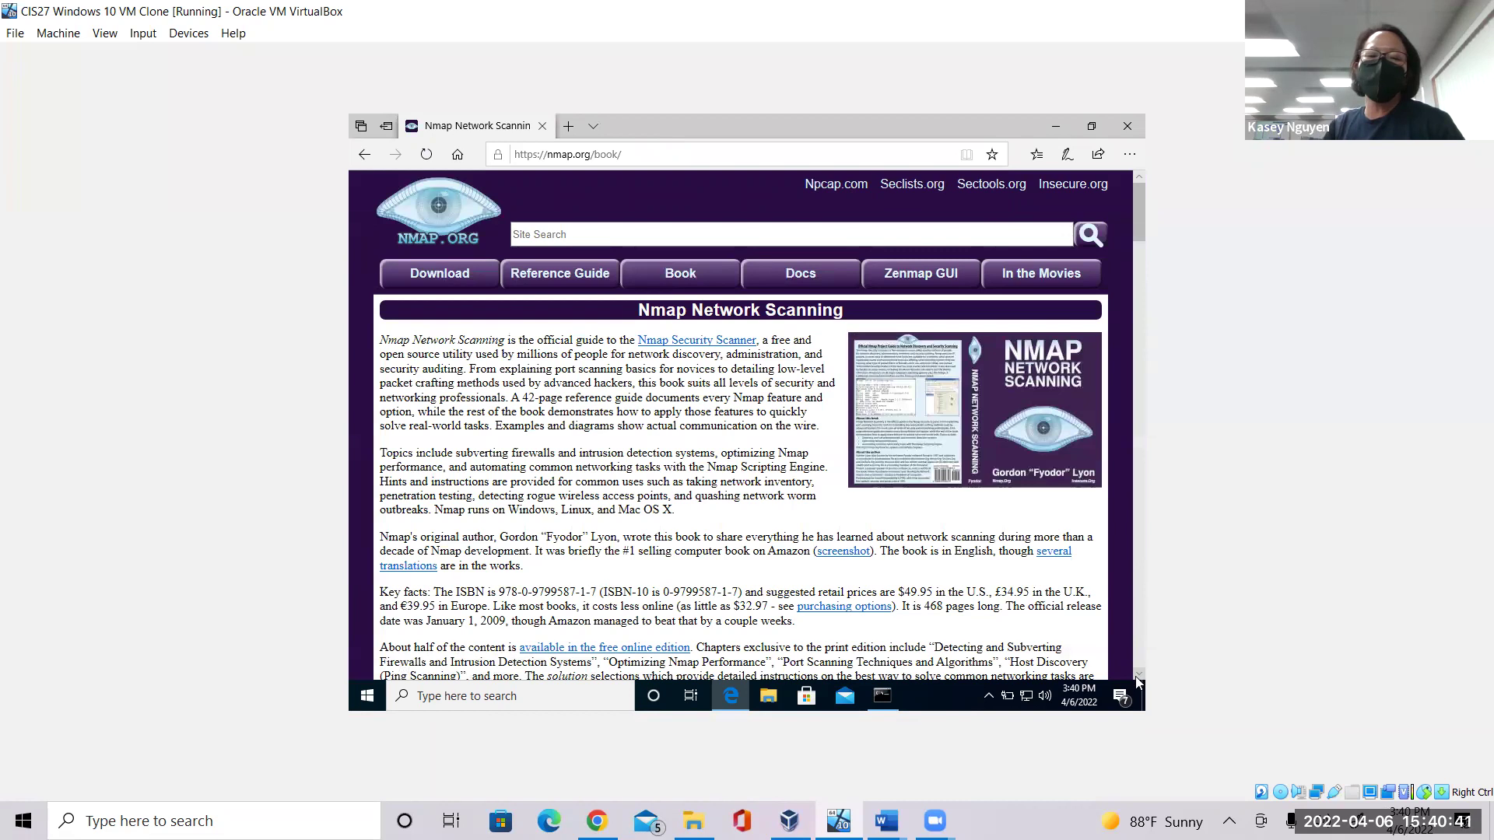
scroll(1137, 682, "down", 7)
scroll(1136, 683, "down", 2)
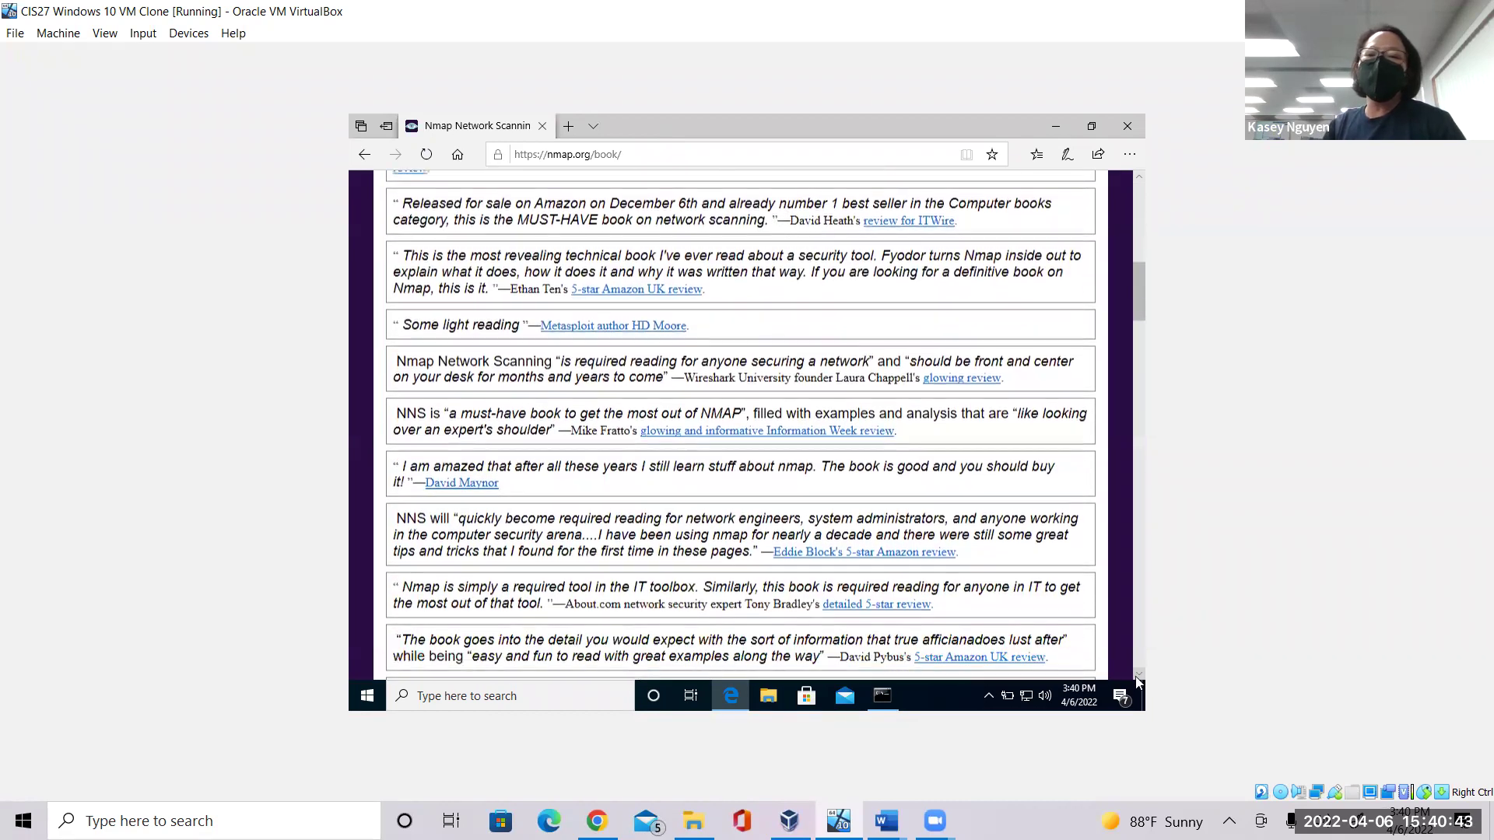
left_click_drag(1141, 310, 1138, 210)
Site-search nmap.org for 'NSE', open the Chapter 9 result, then its NSE Scripts section.
left_click(720, 233)
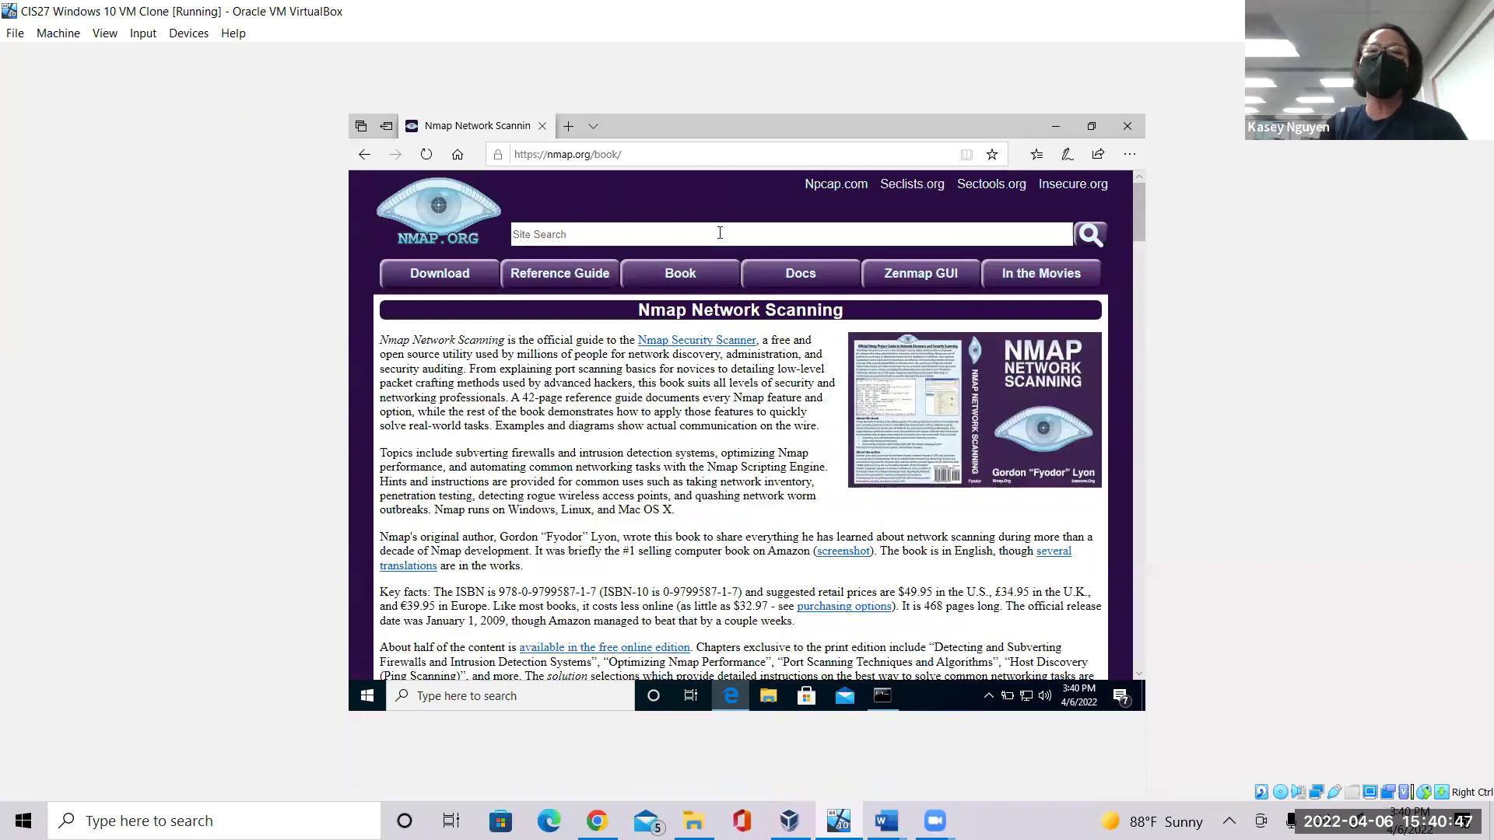
type("NSE")
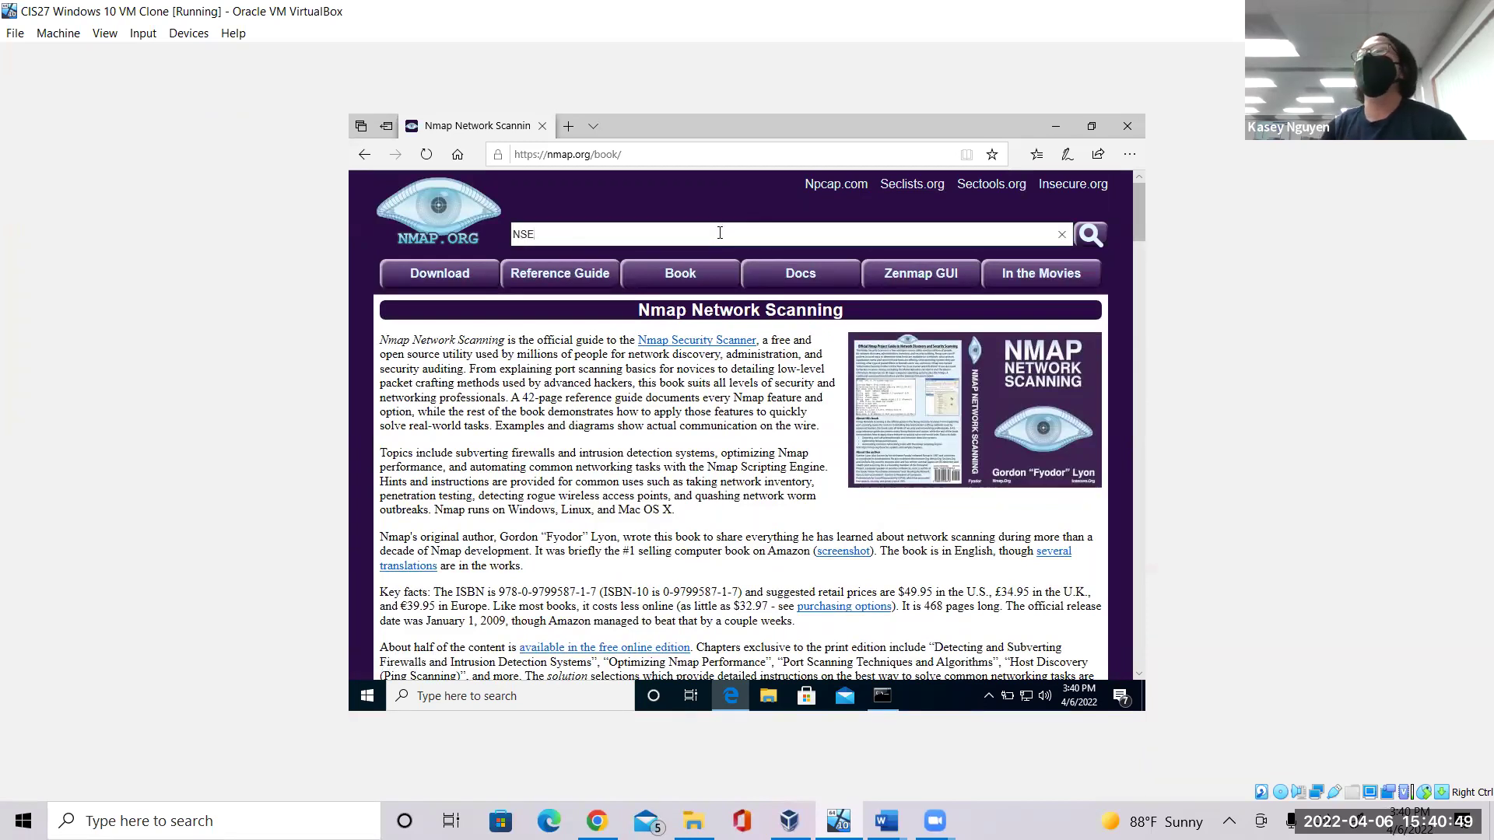
key("Return")
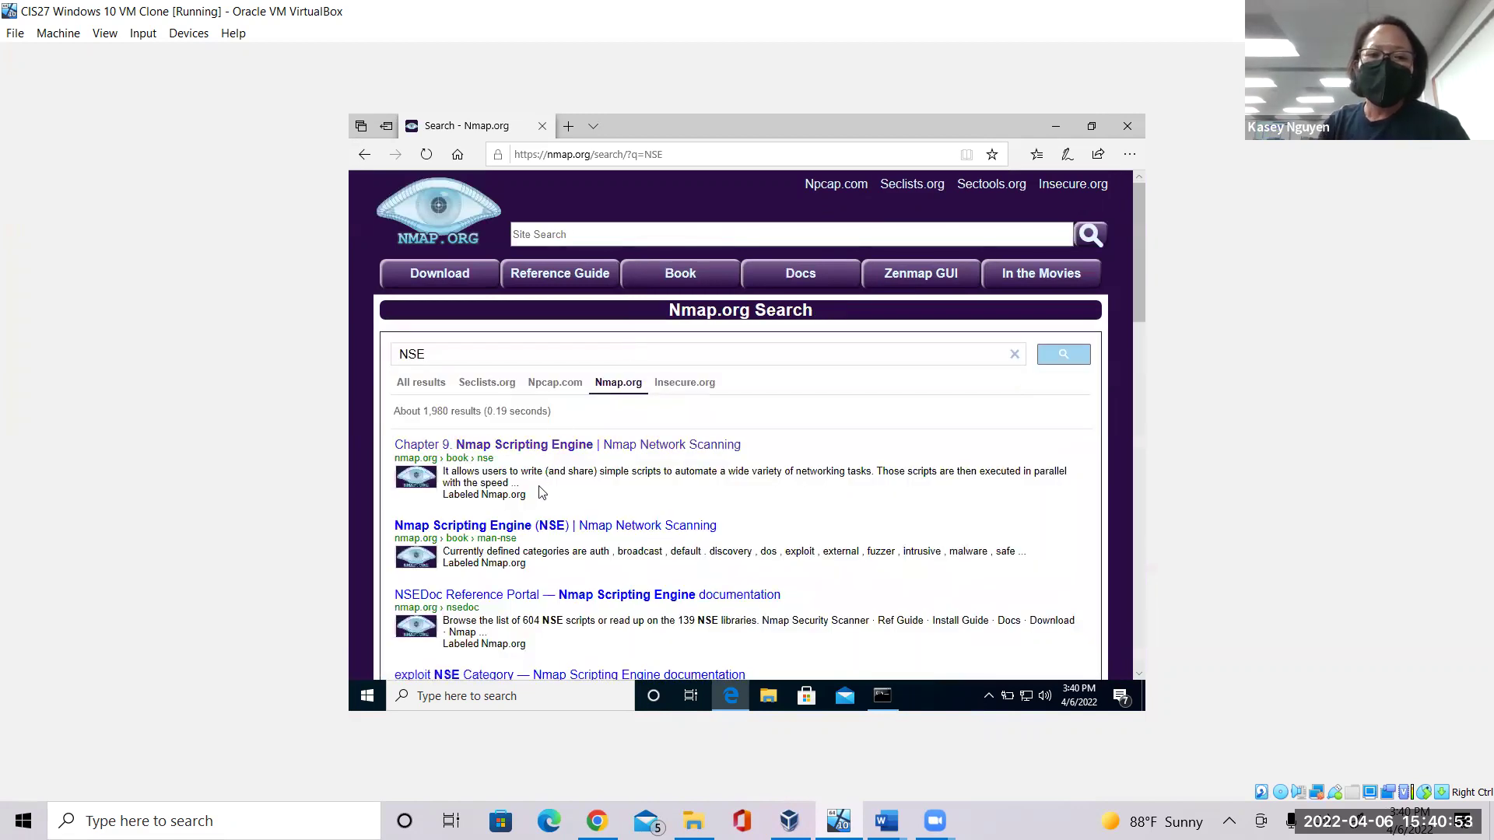
left_click(605, 447)
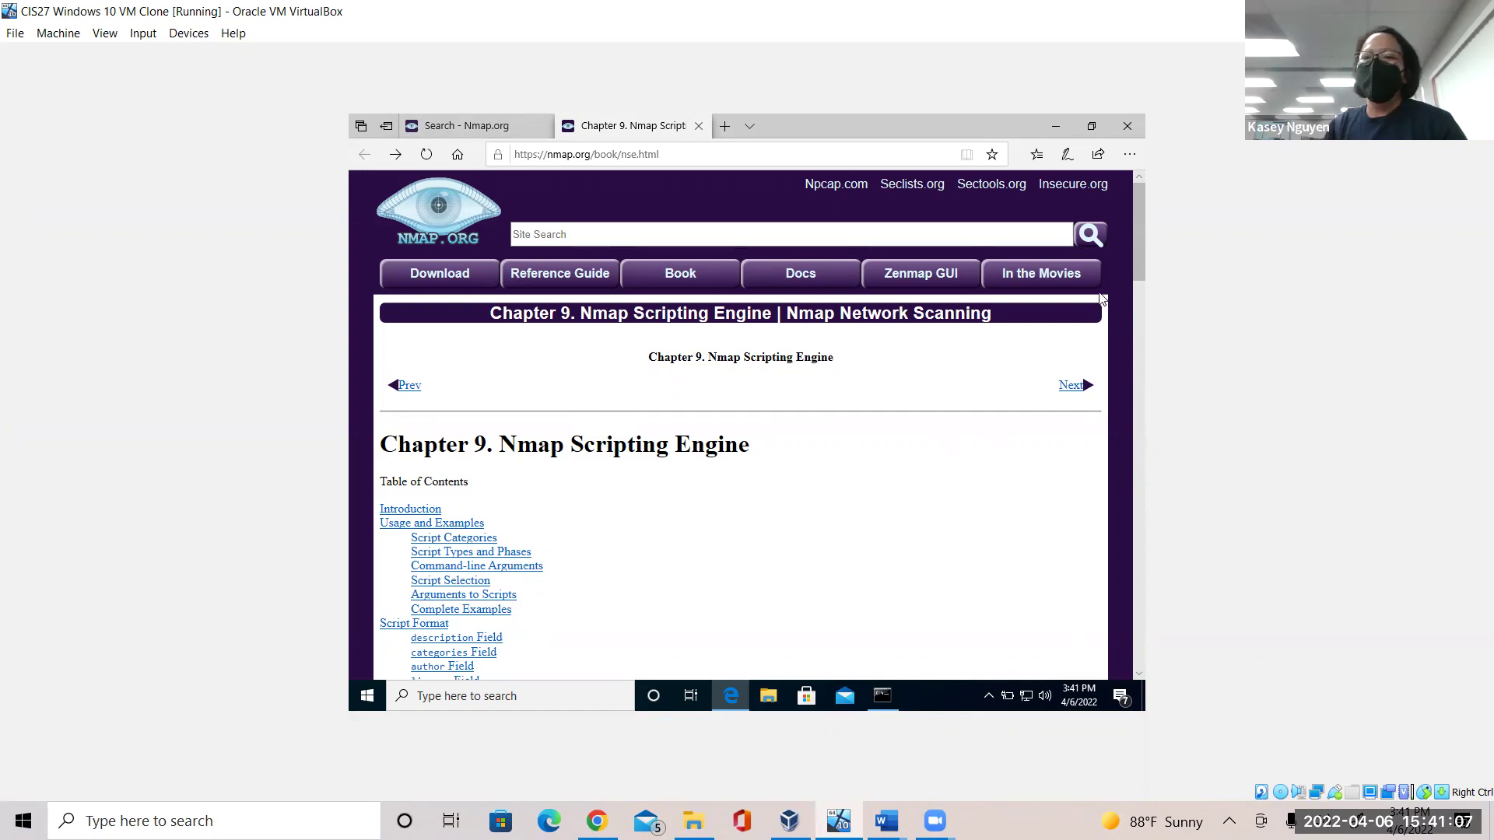
left_click_drag(1133, 255, 1131, 327)
left_click(393, 422)
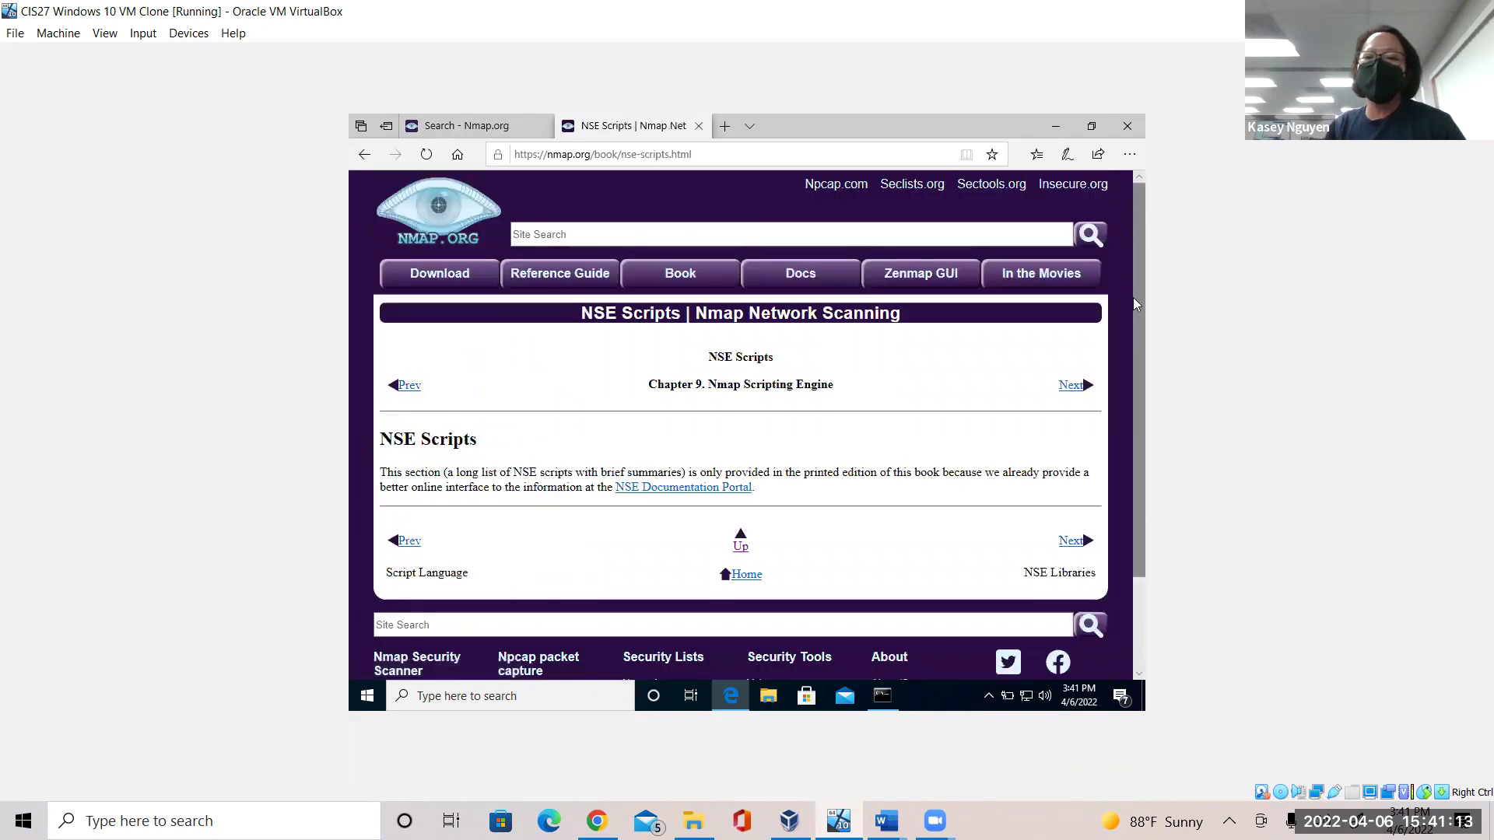
left_click_drag(1134, 298, 1123, 477)
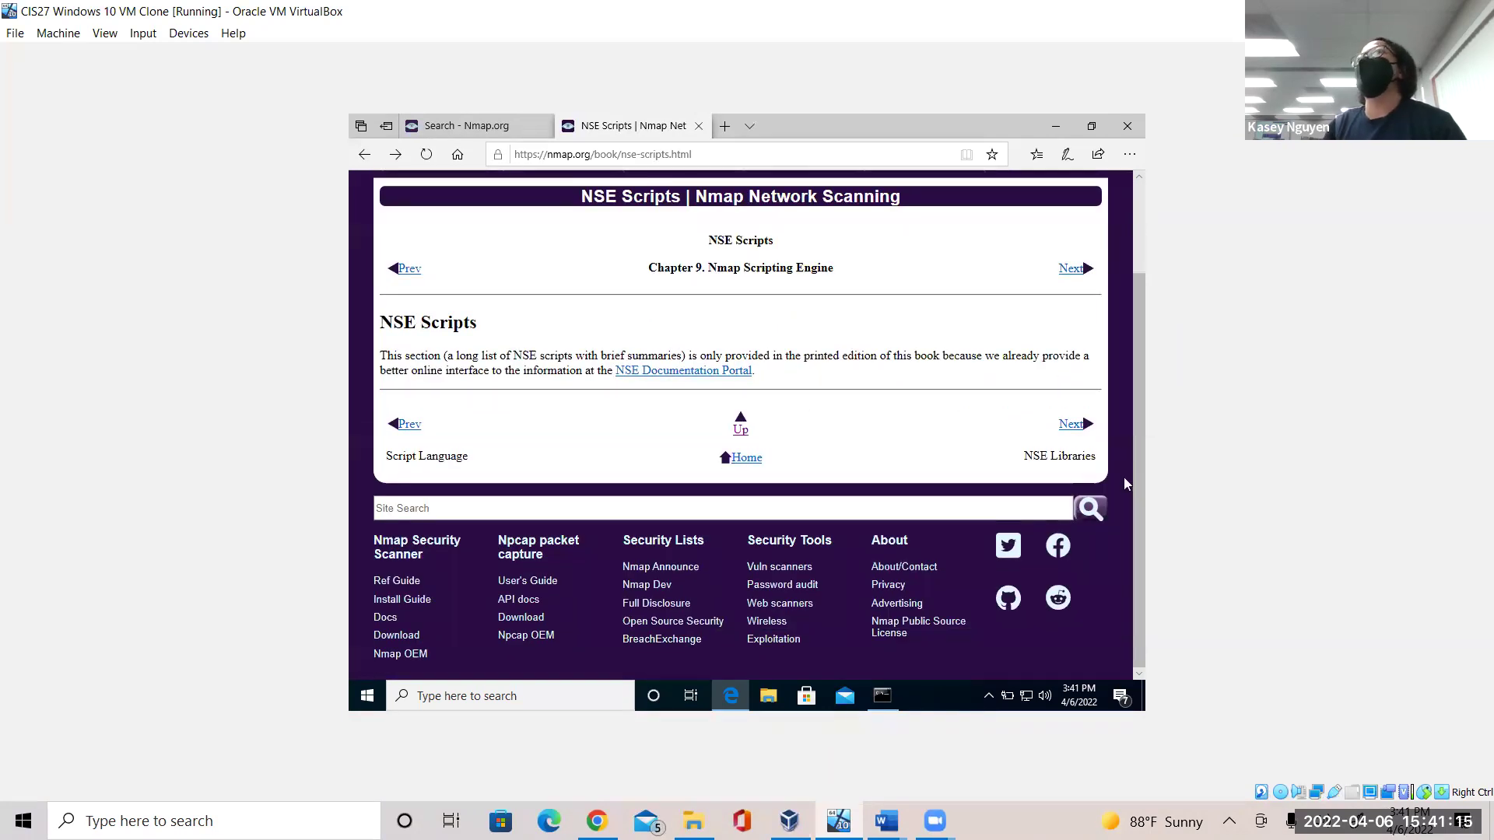
Open the NSE Documentation Portal's library list and scroll from dhcp down to upnp.
left_click(703, 371)
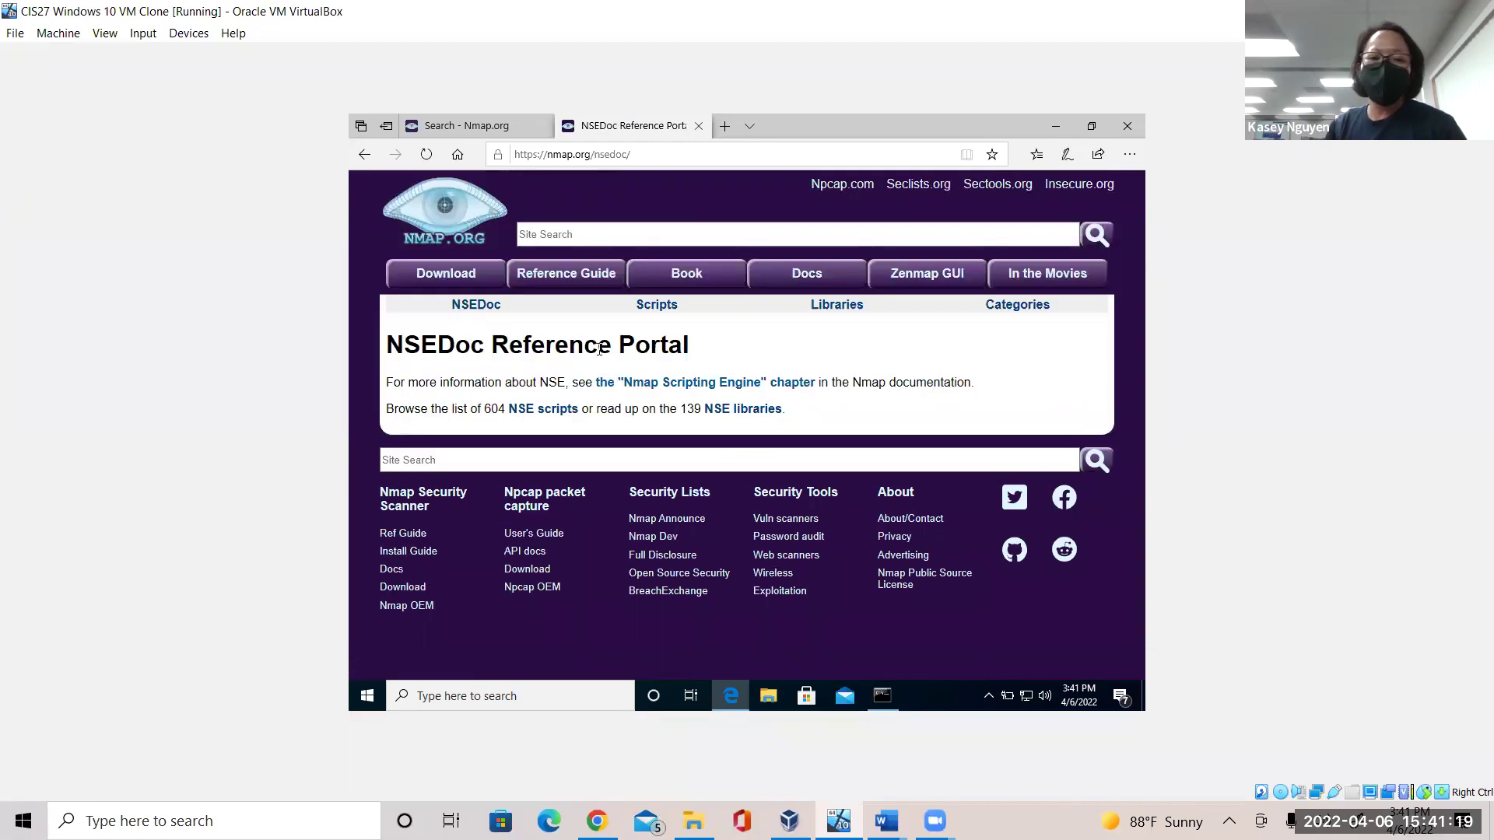
left_click(745, 413)
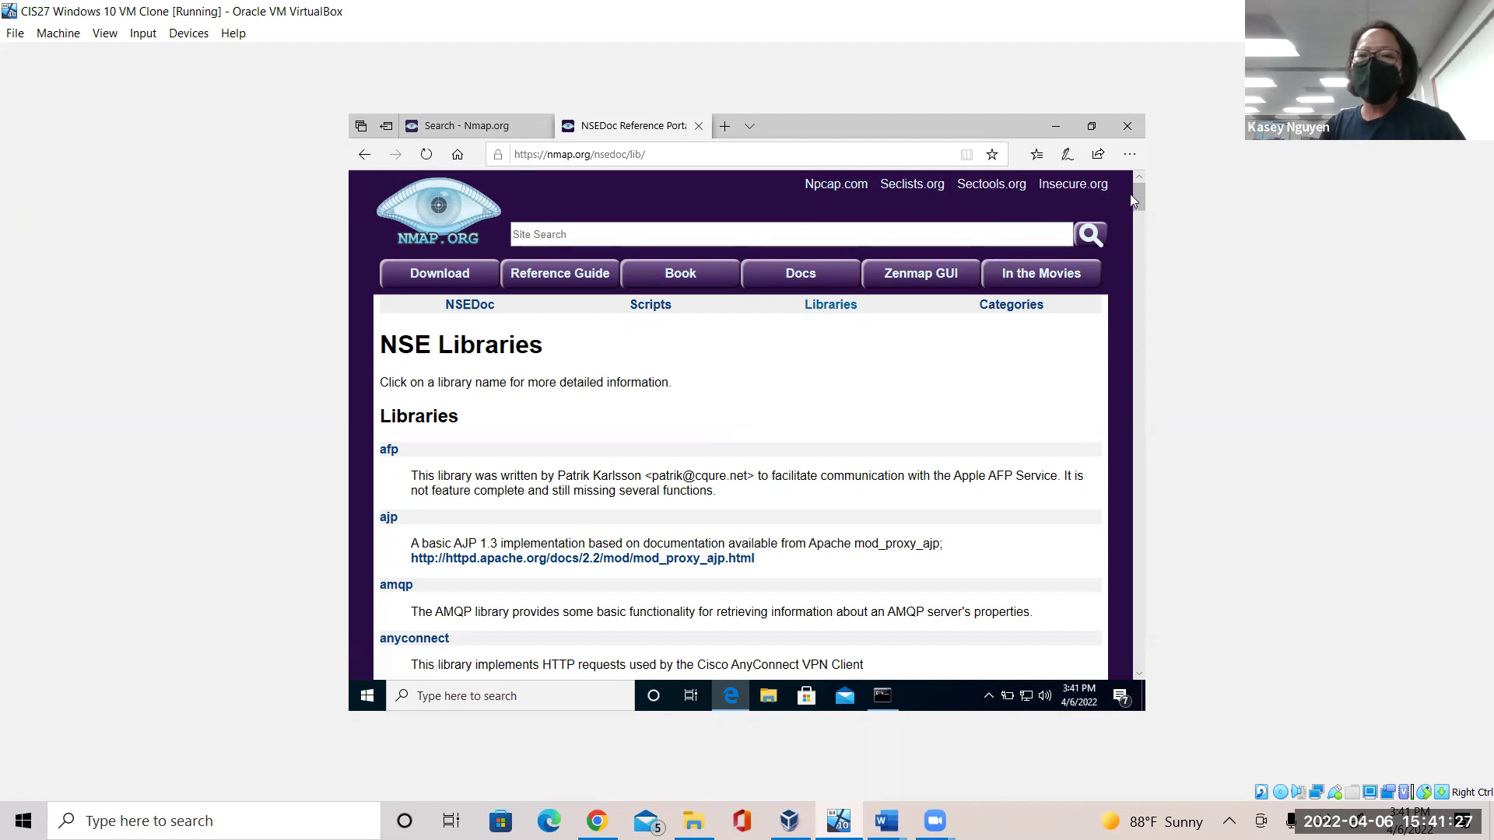
left_click_drag(1140, 210, 1137, 274)
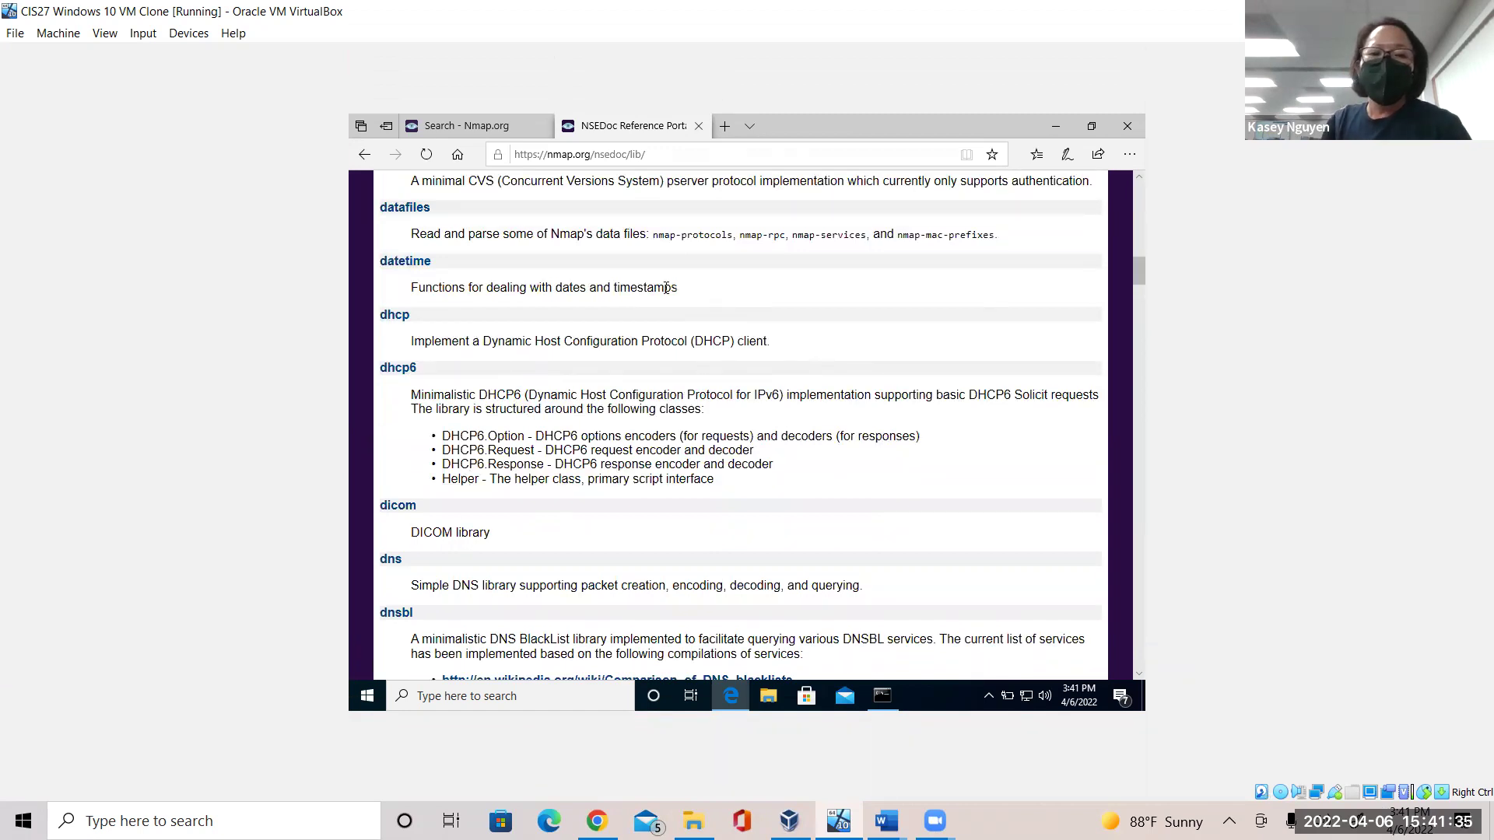
left_click_drag(410, 343, 795, 343)
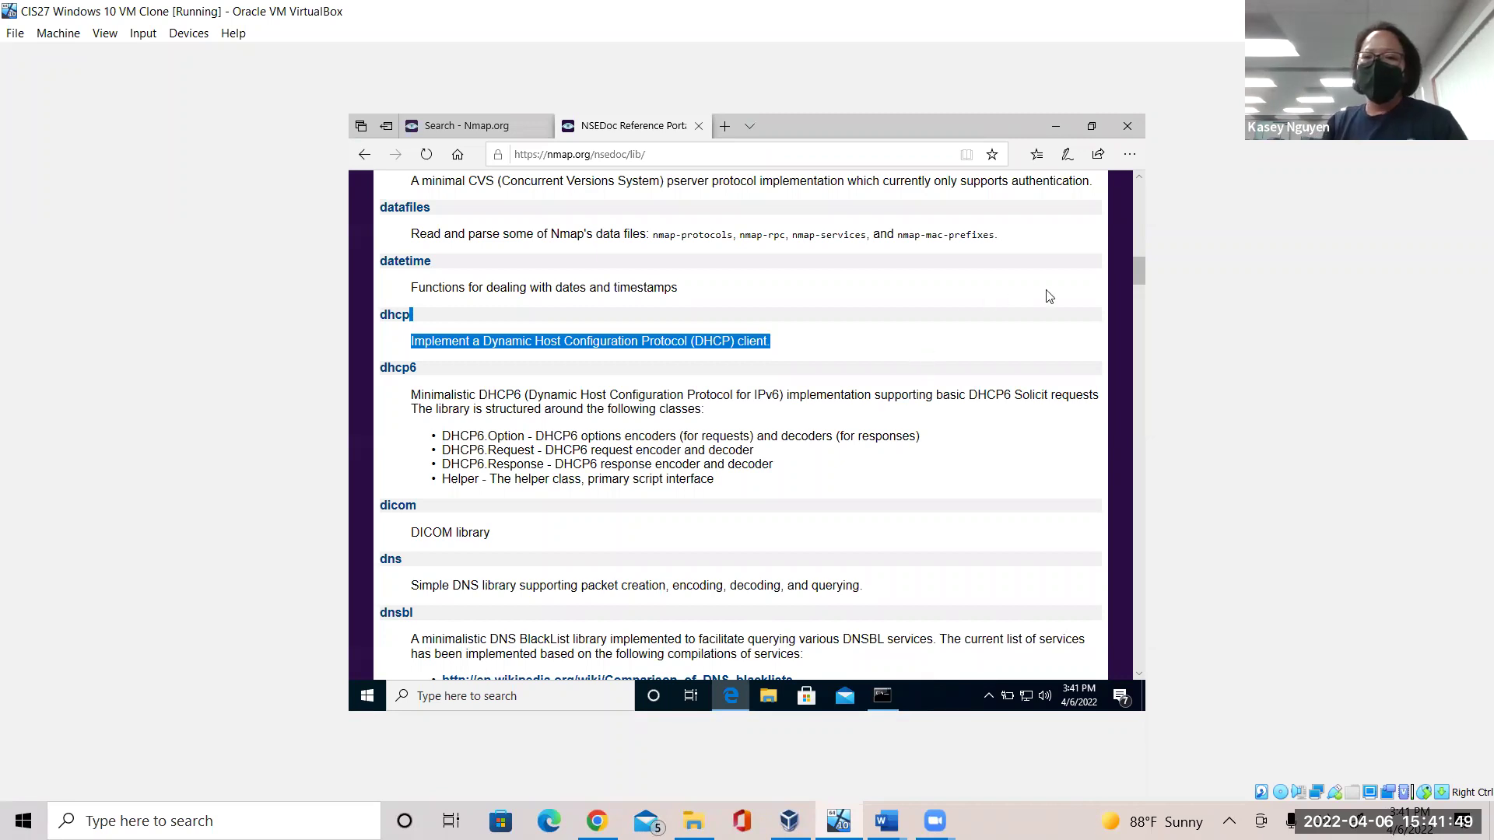
left_click_drag(1136, 269, 1134, 623)
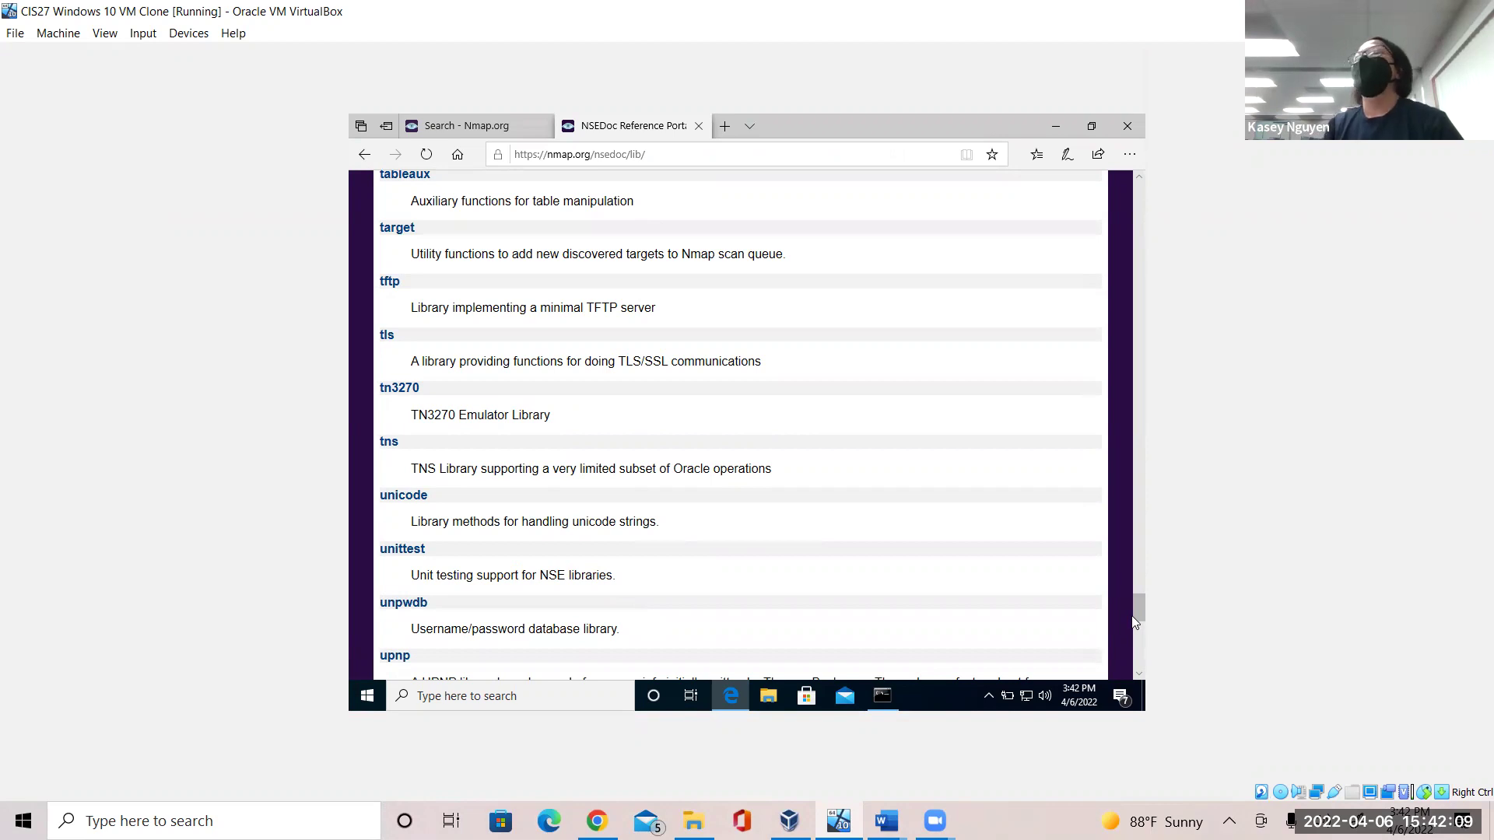
left_click(886, 821)
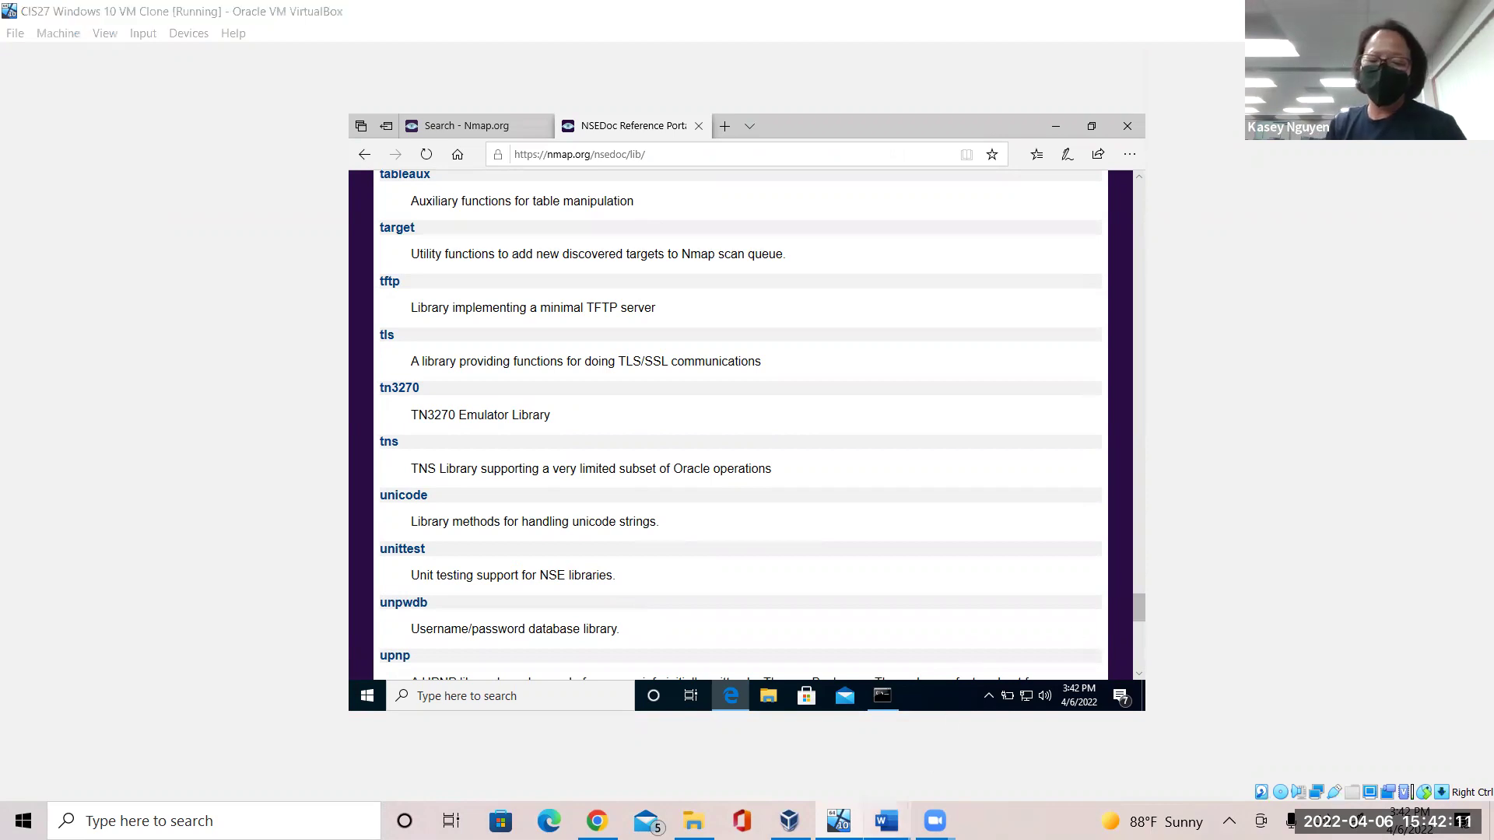
Answer item 21a's IPv4 address question with 10.0.2.5 in Word, then return to the VM.
left_click(906, 746)
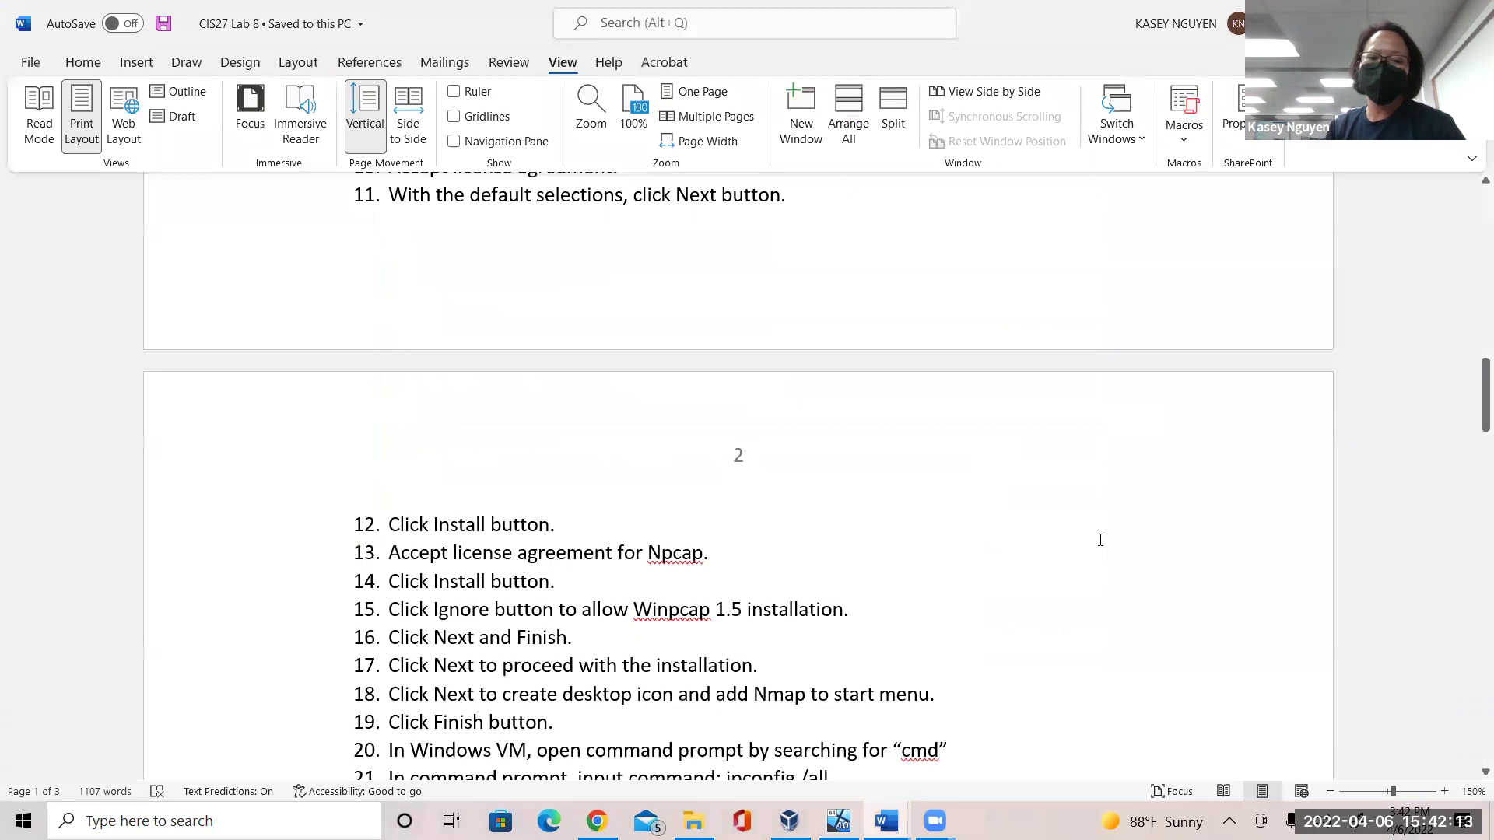
left_click_drag(1473, 396, 1473, 435)
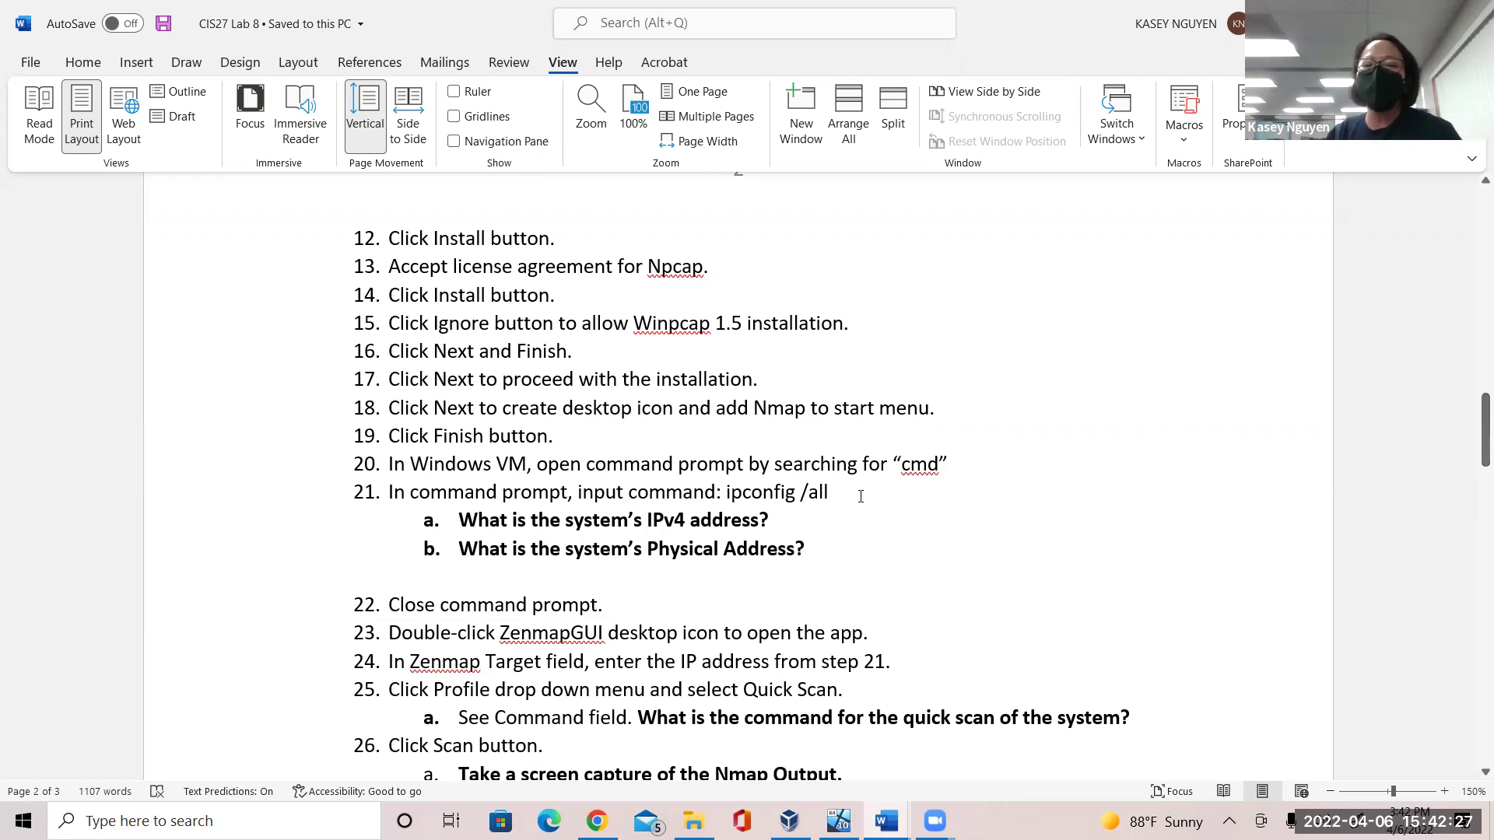
left_click(770, 520)
type("10")
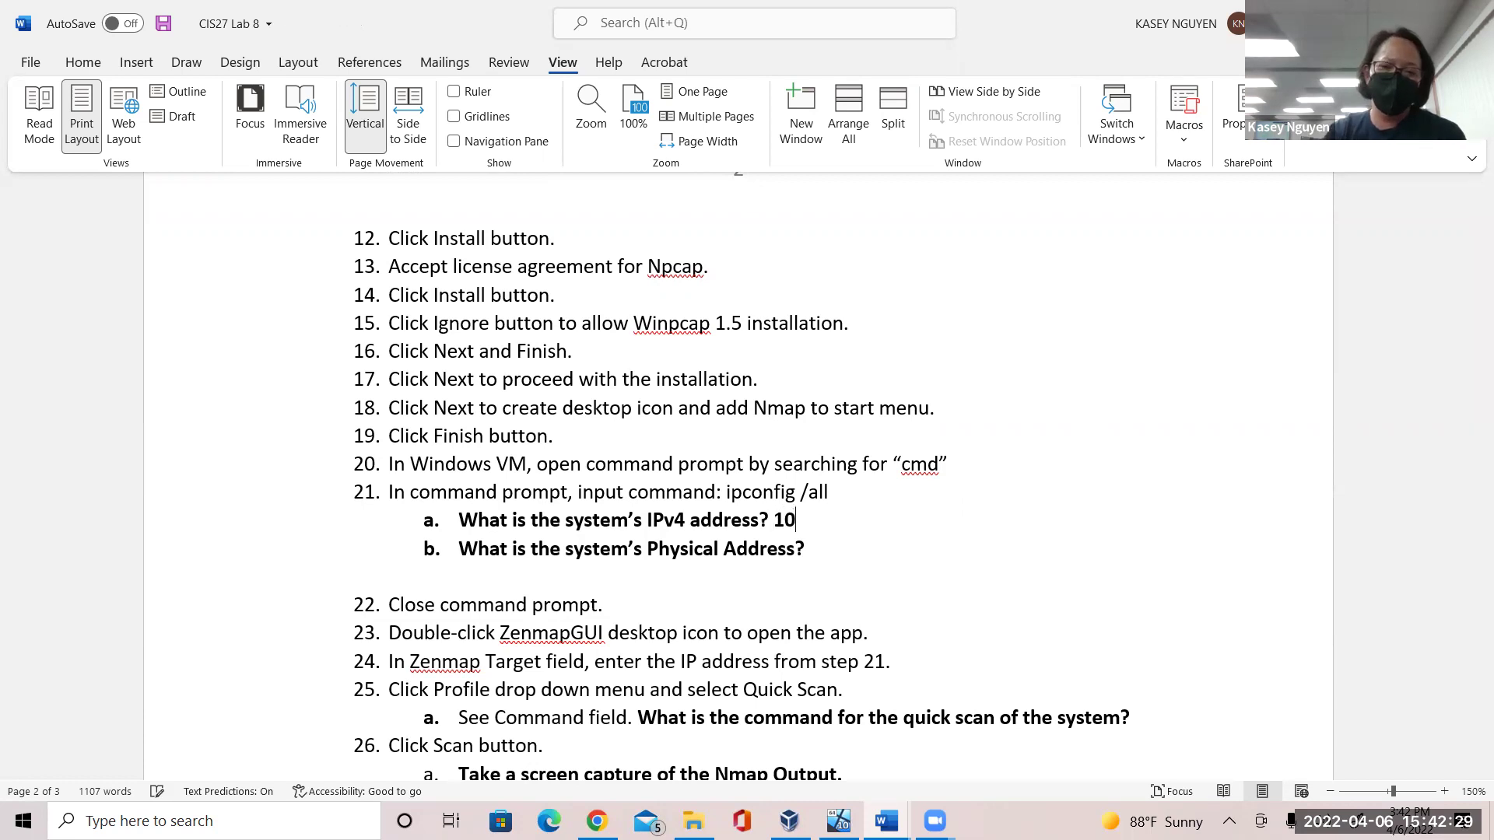
type(".0.2")
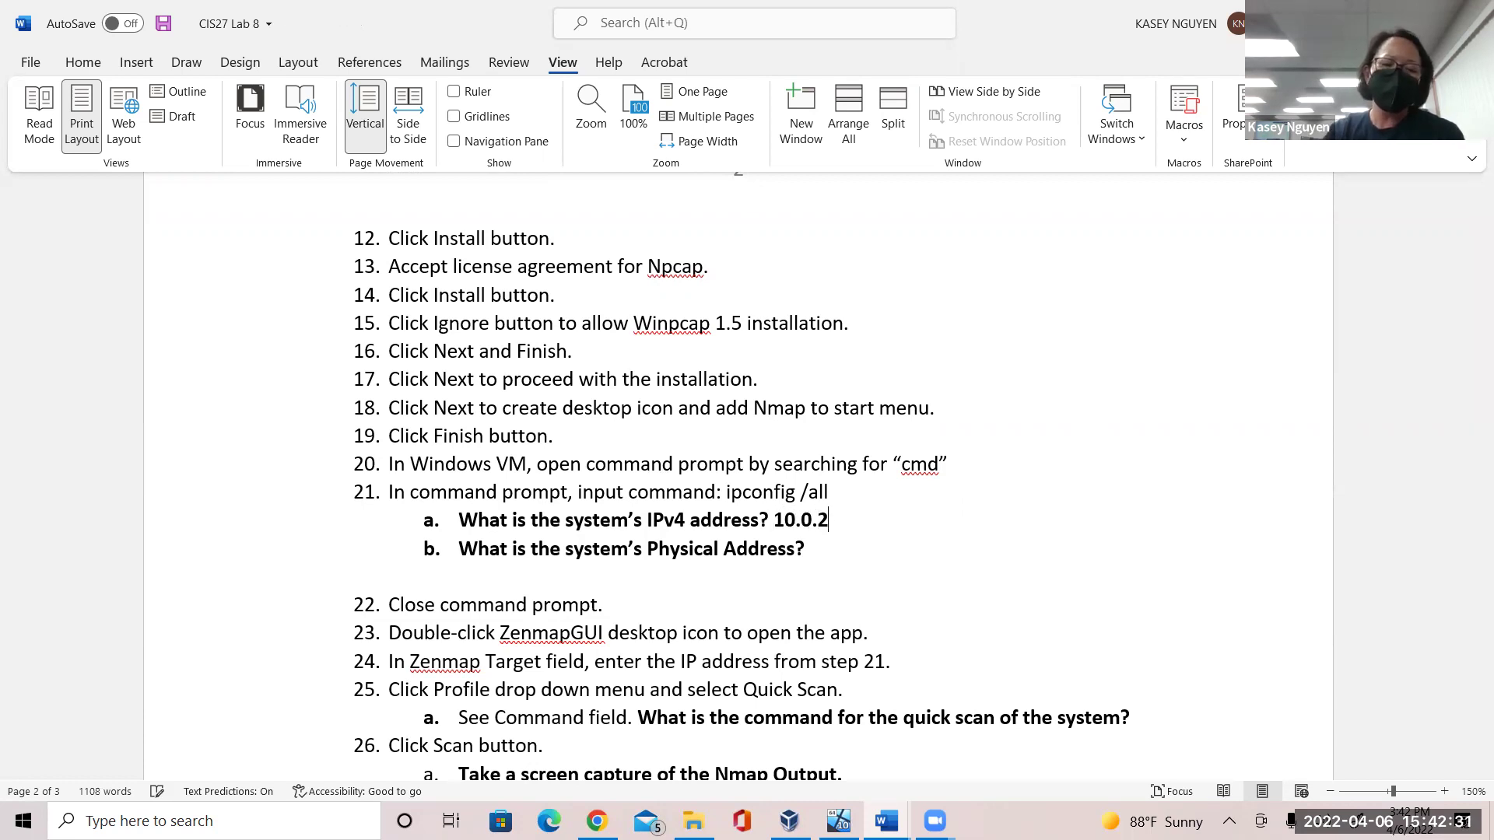
type(".1")
key("BackSpace")
type("5")
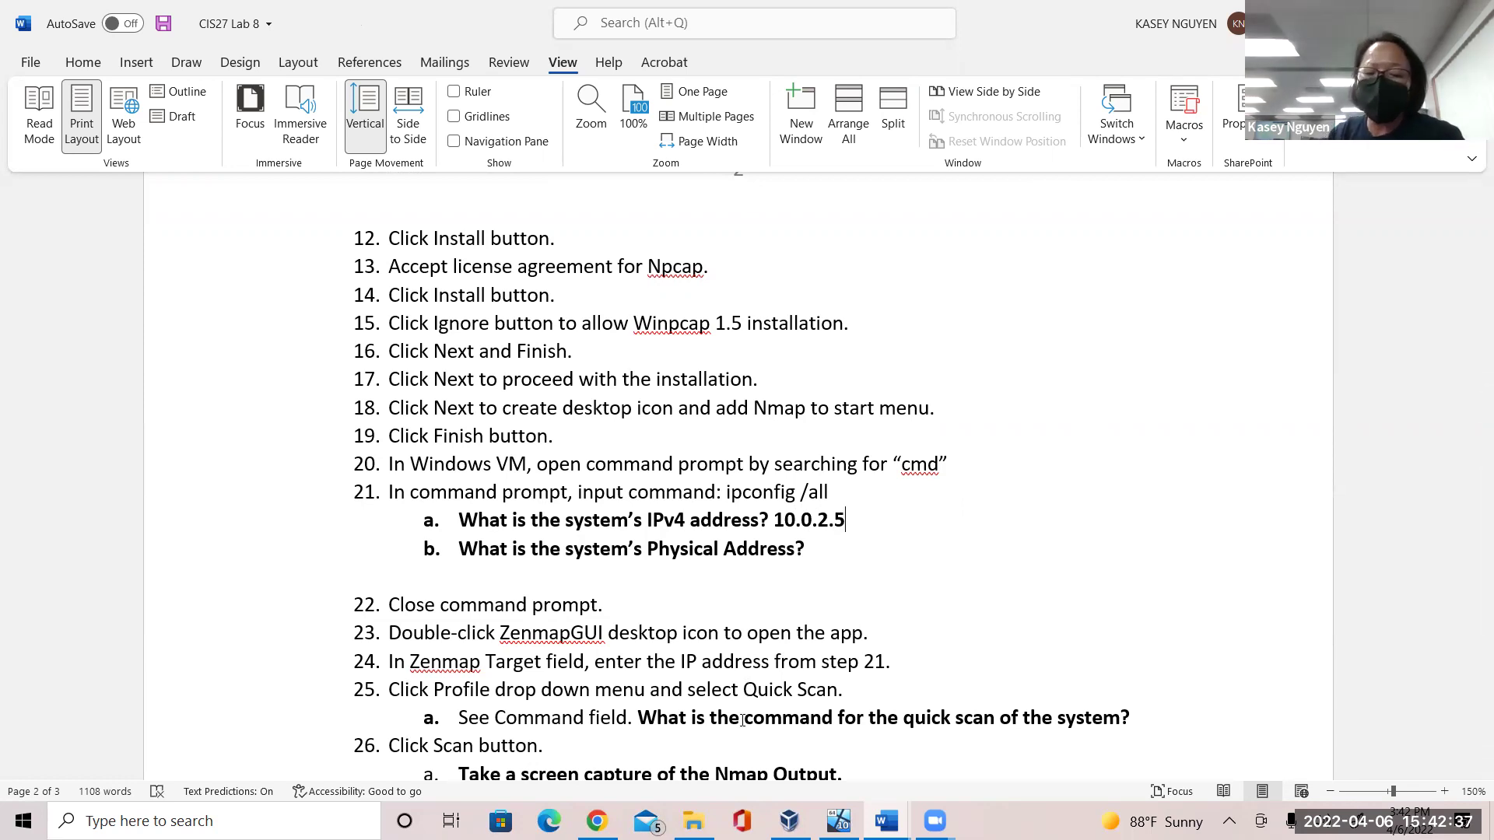
left_click(838, 821)
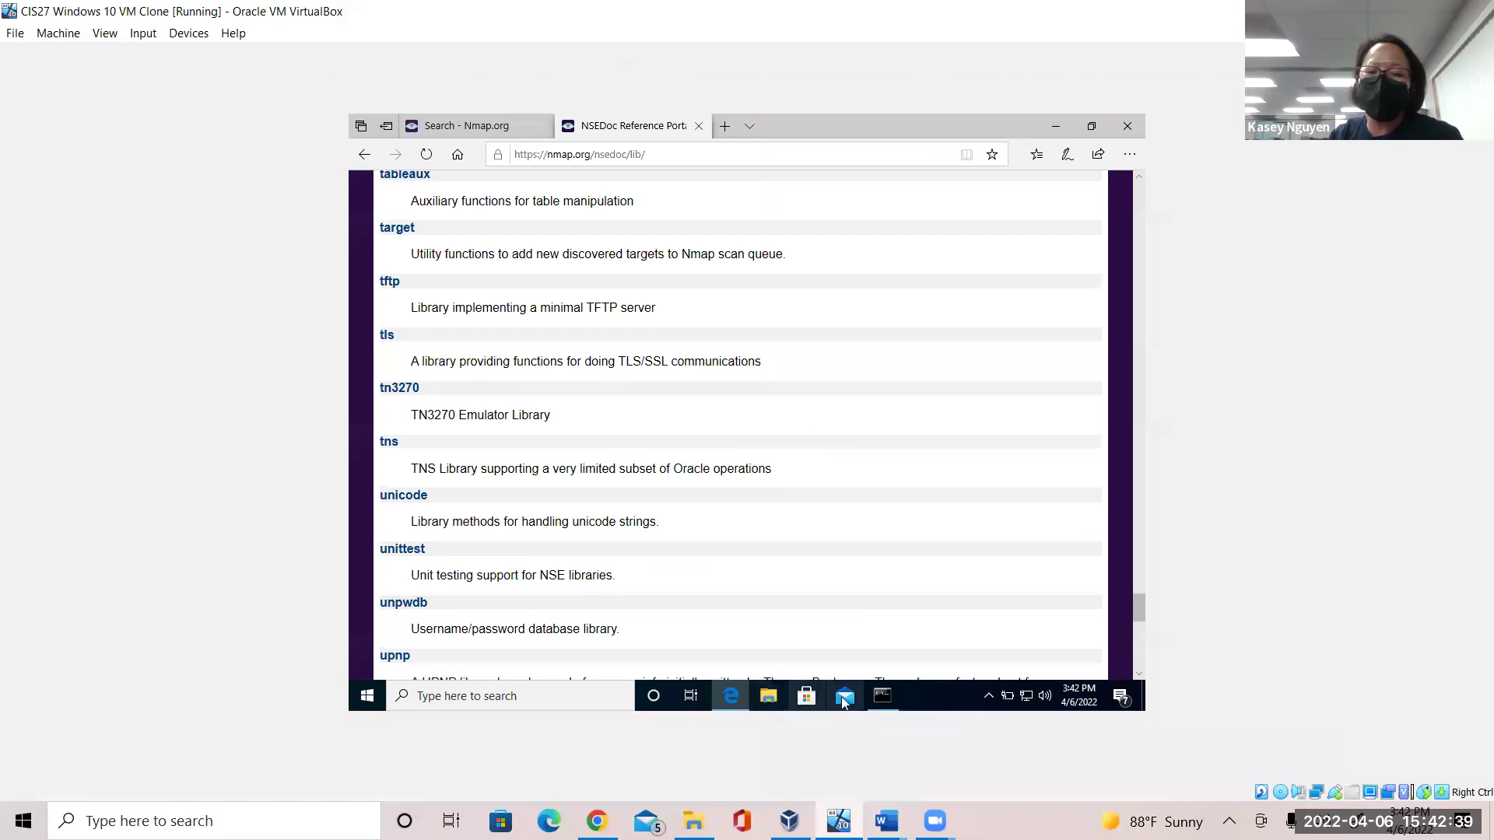
Bring up the ipconfig /all Command Prompt and highlight the Physical Address value.
left_click(882, 704)
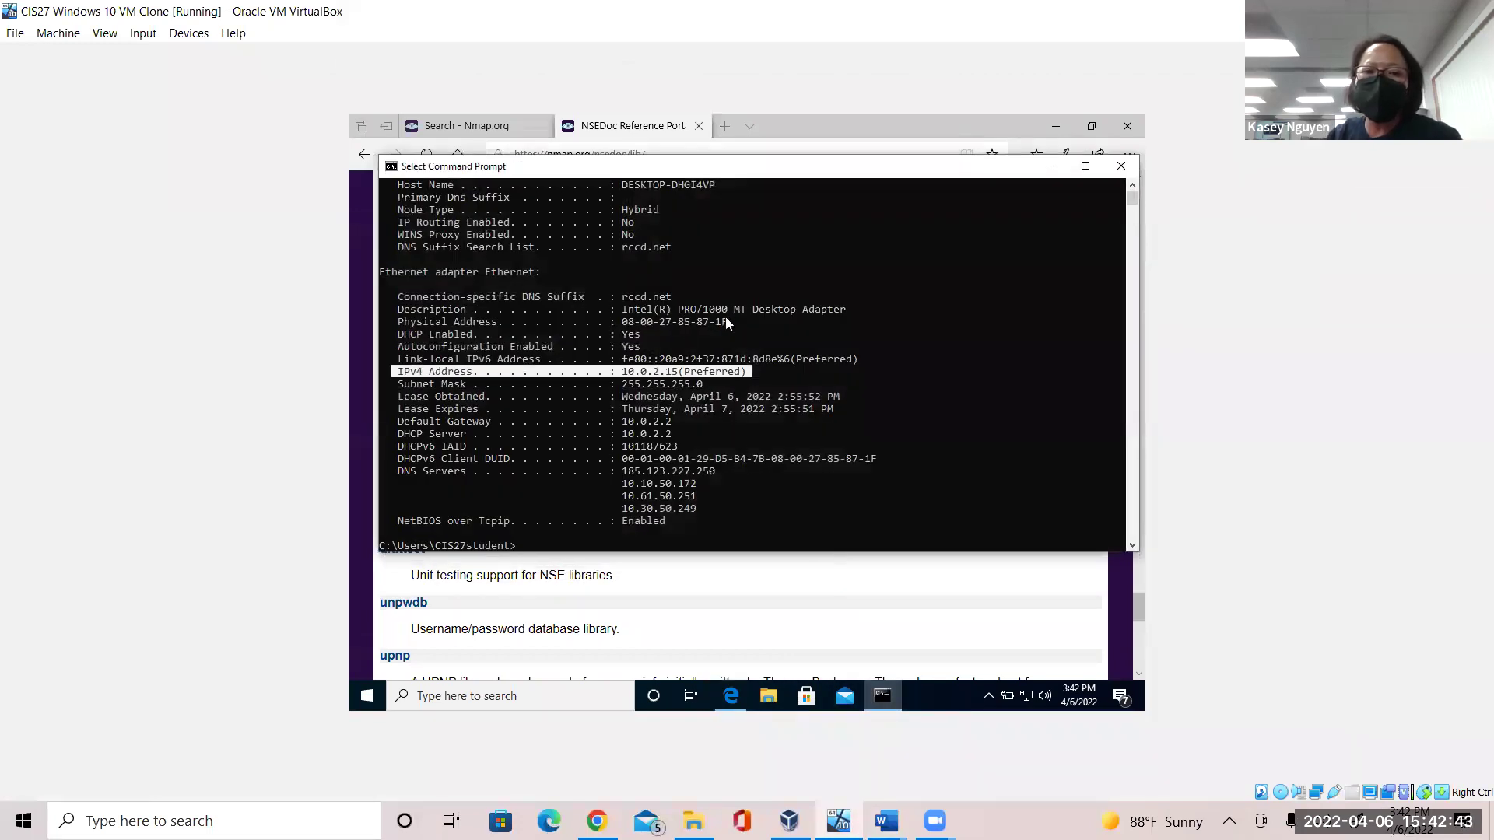
left_click_drag(733, 320, 618, 329)
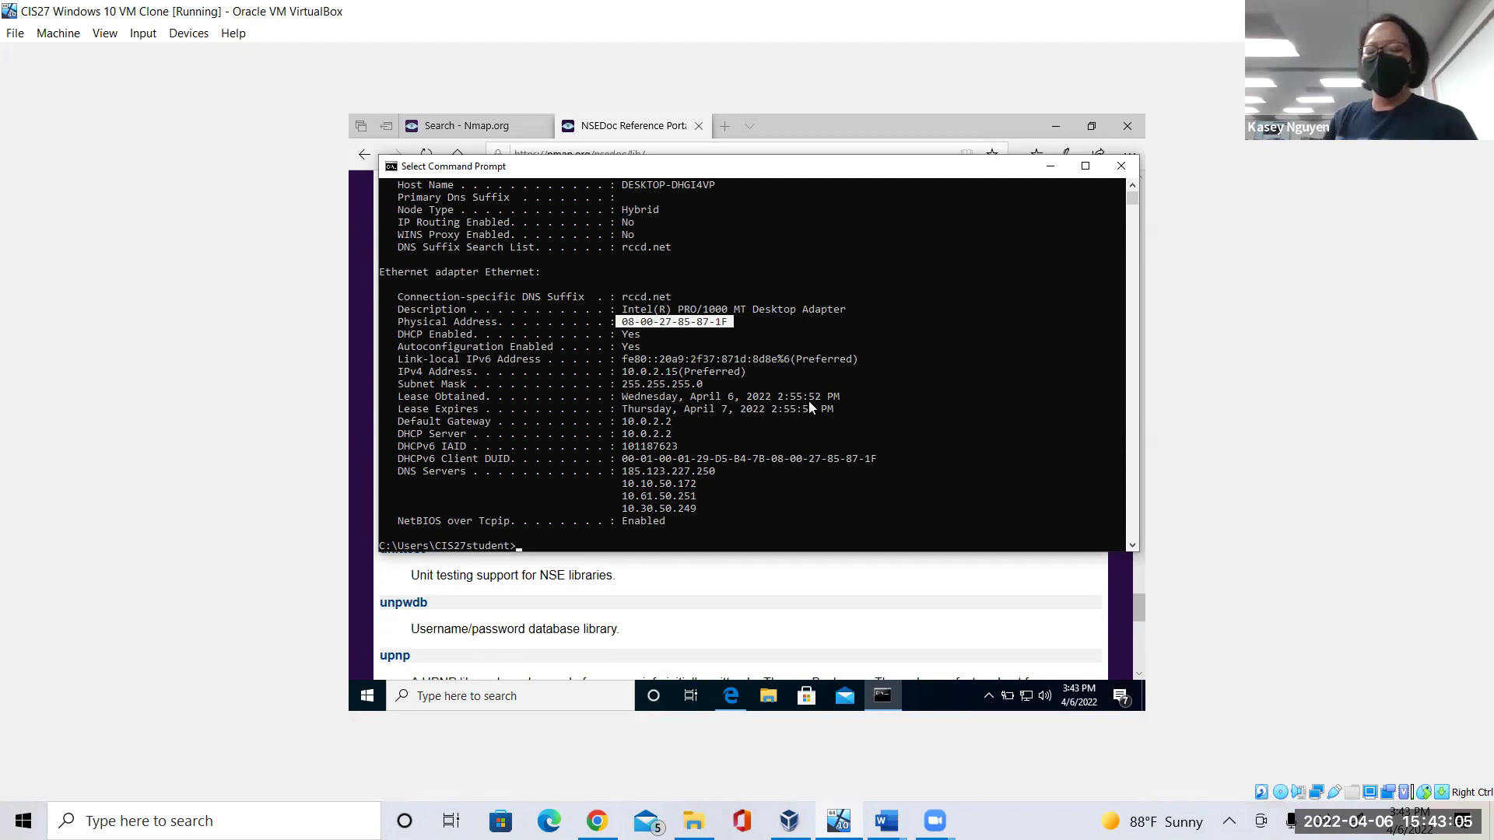
left_click(886, 821)
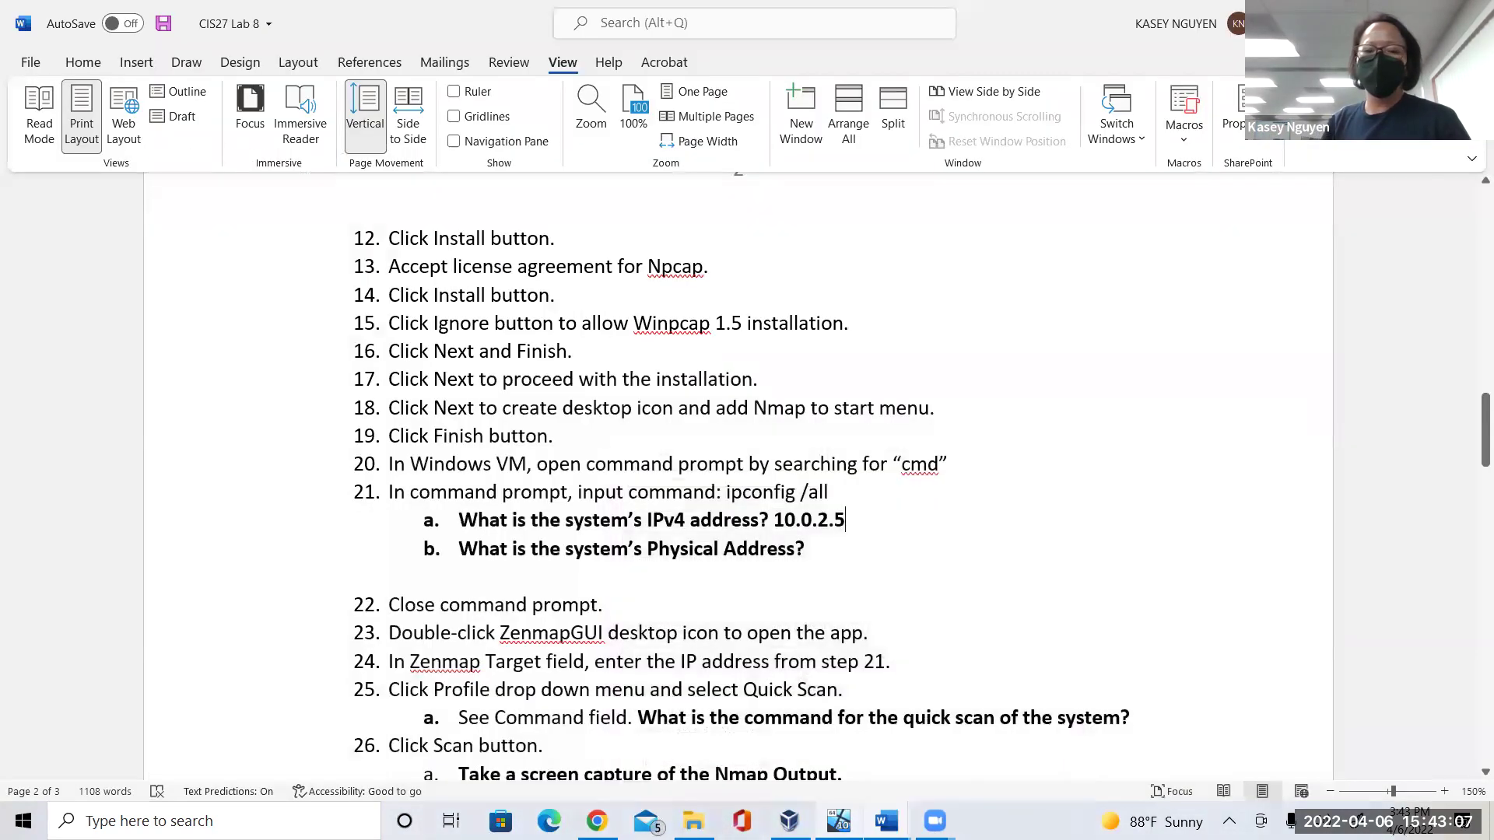
left_click(874, 546)
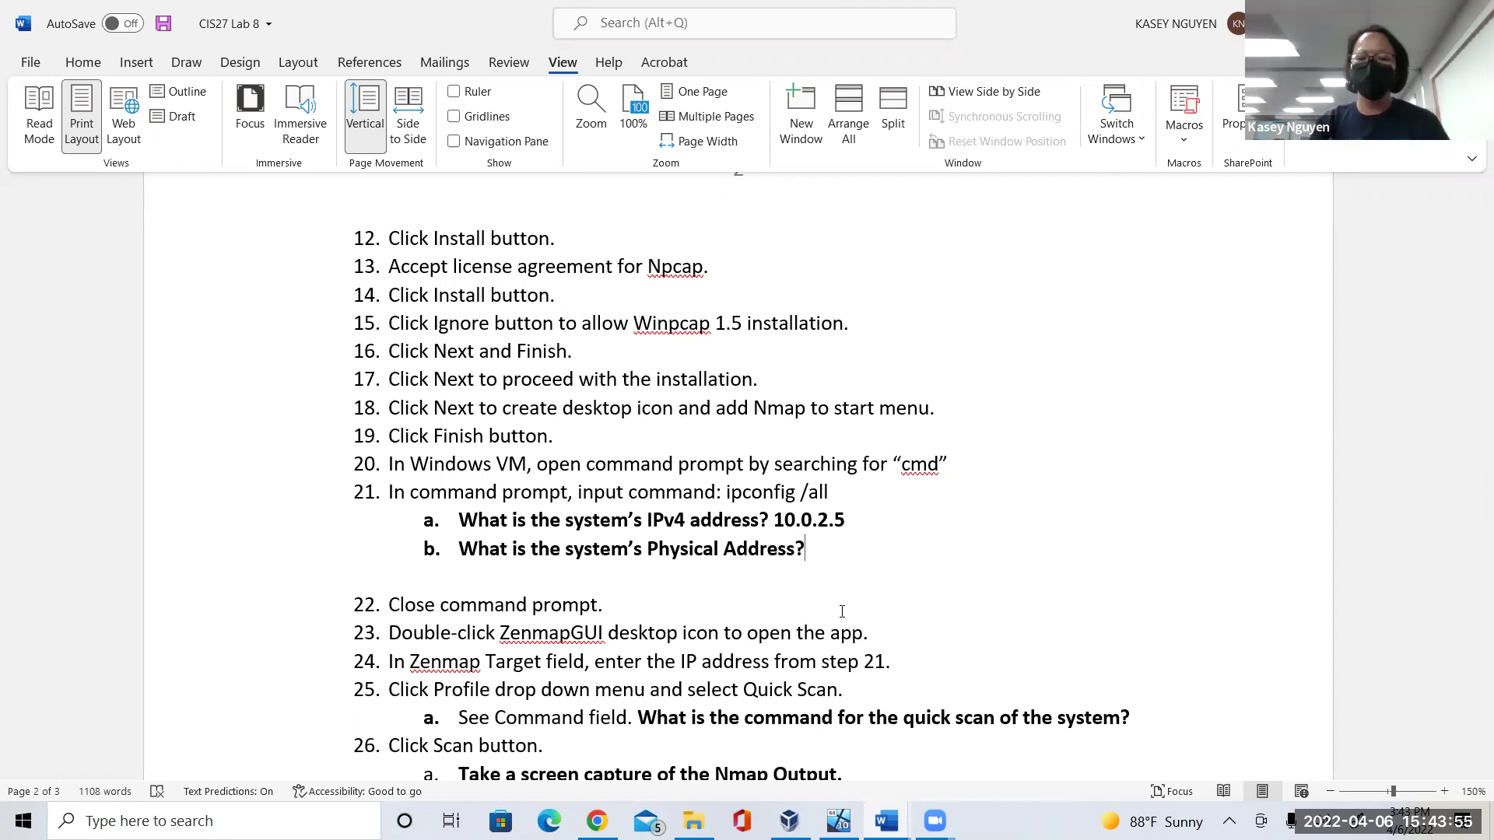
key("alt+Tab")
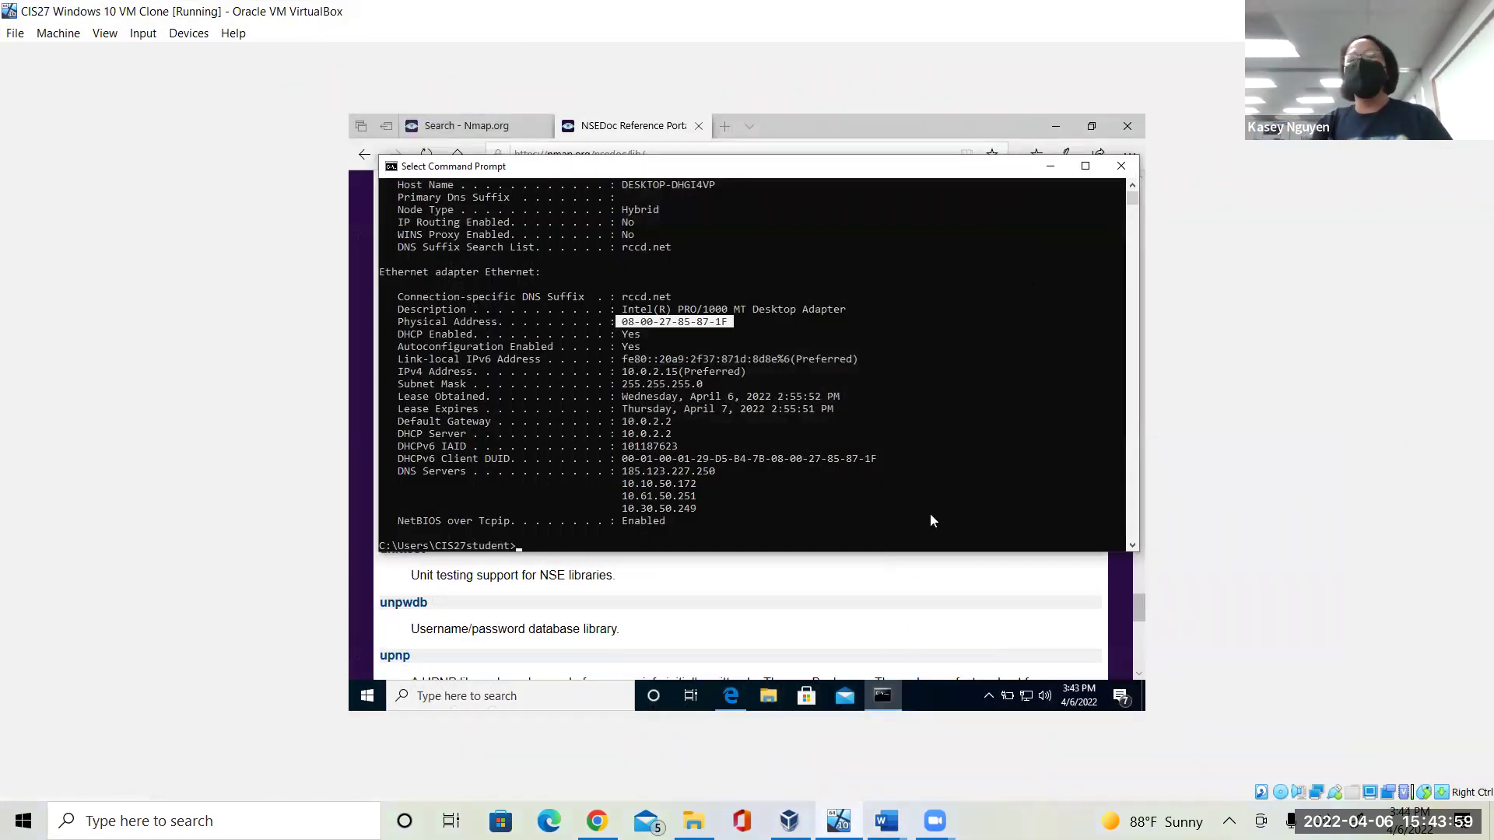
mouse_move(867, 710)
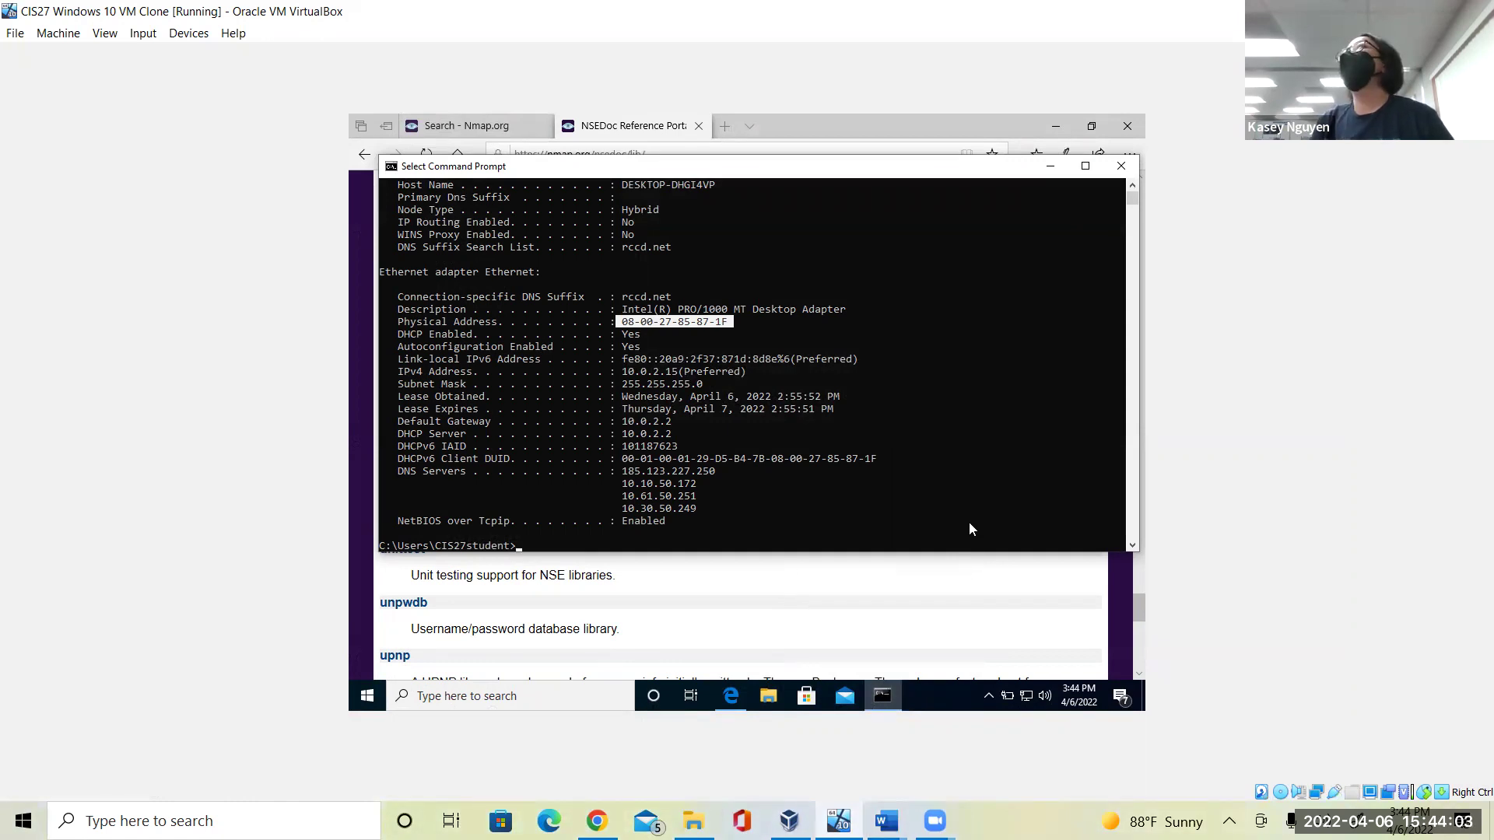
Hide the ipconfig window and bring the CIS27 Lab 8 document forward in Word.
left_click(1050, 166)
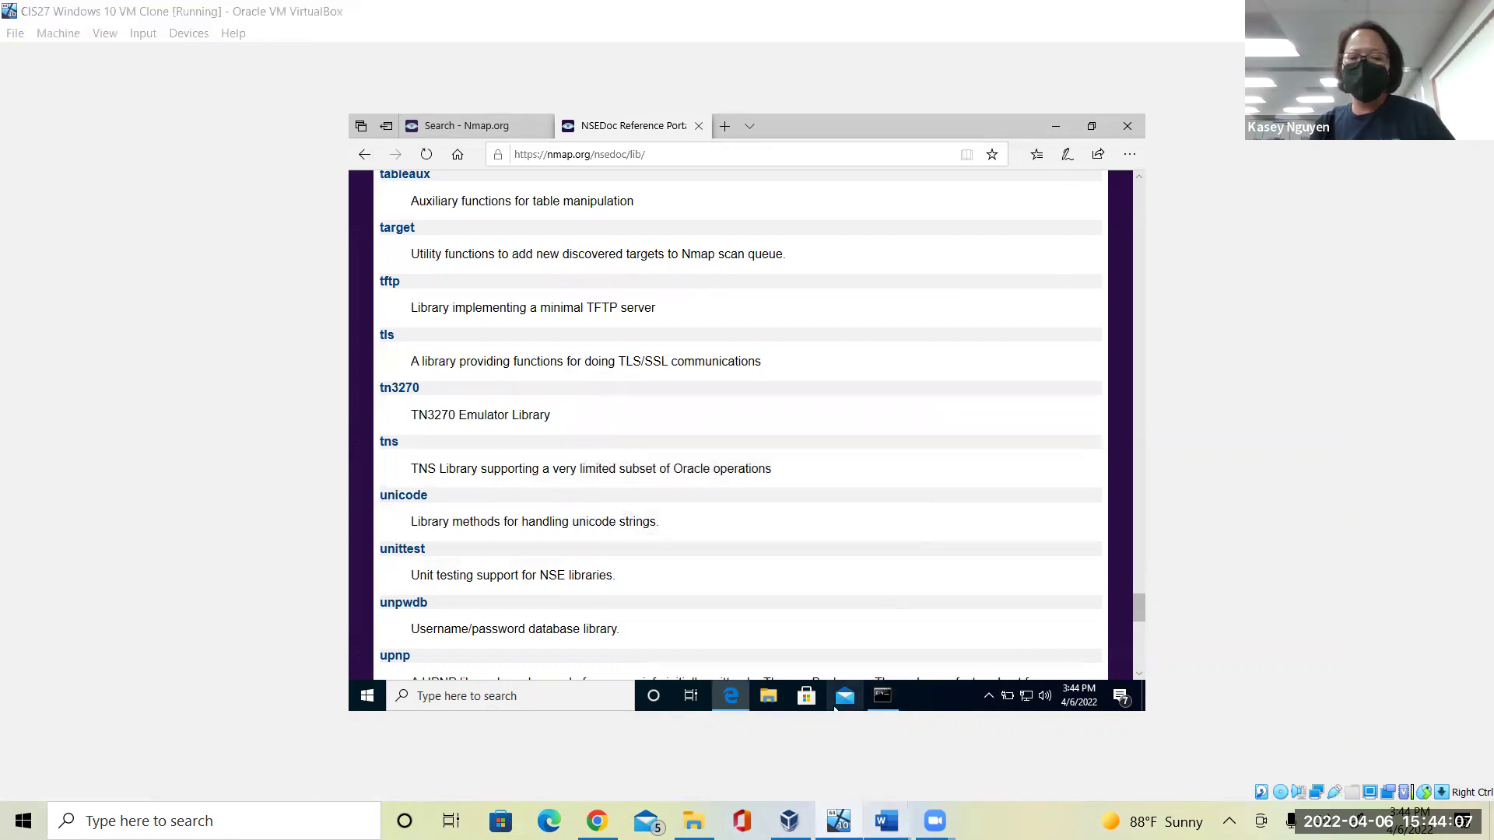
mouse_move(887, 821)
left_click(841, 747)
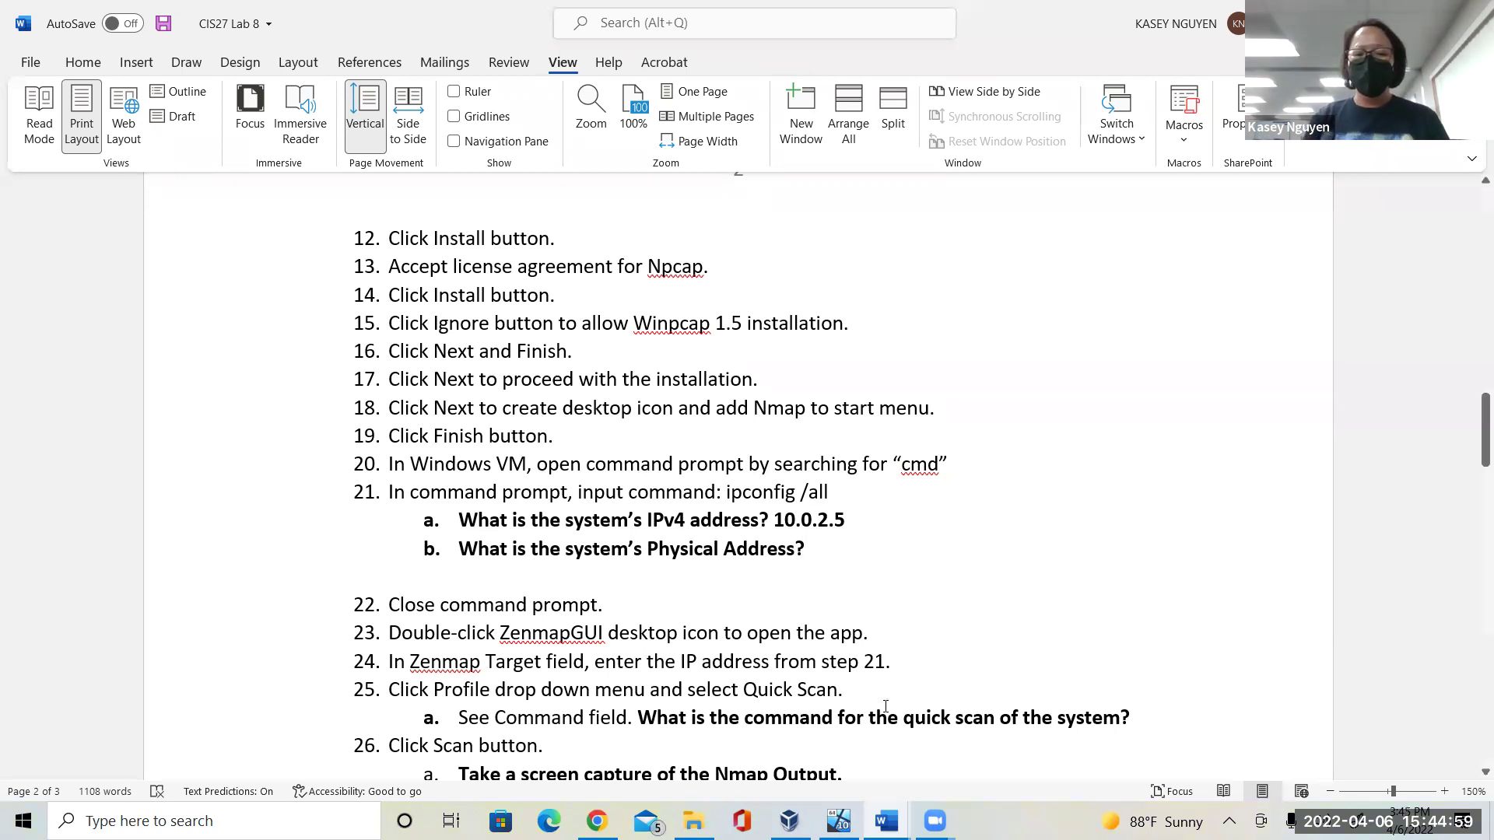
Switch back to the VirtualBox VM showing the NSEDoc library list.
left_click(838, 821)
key("alt+Tab")
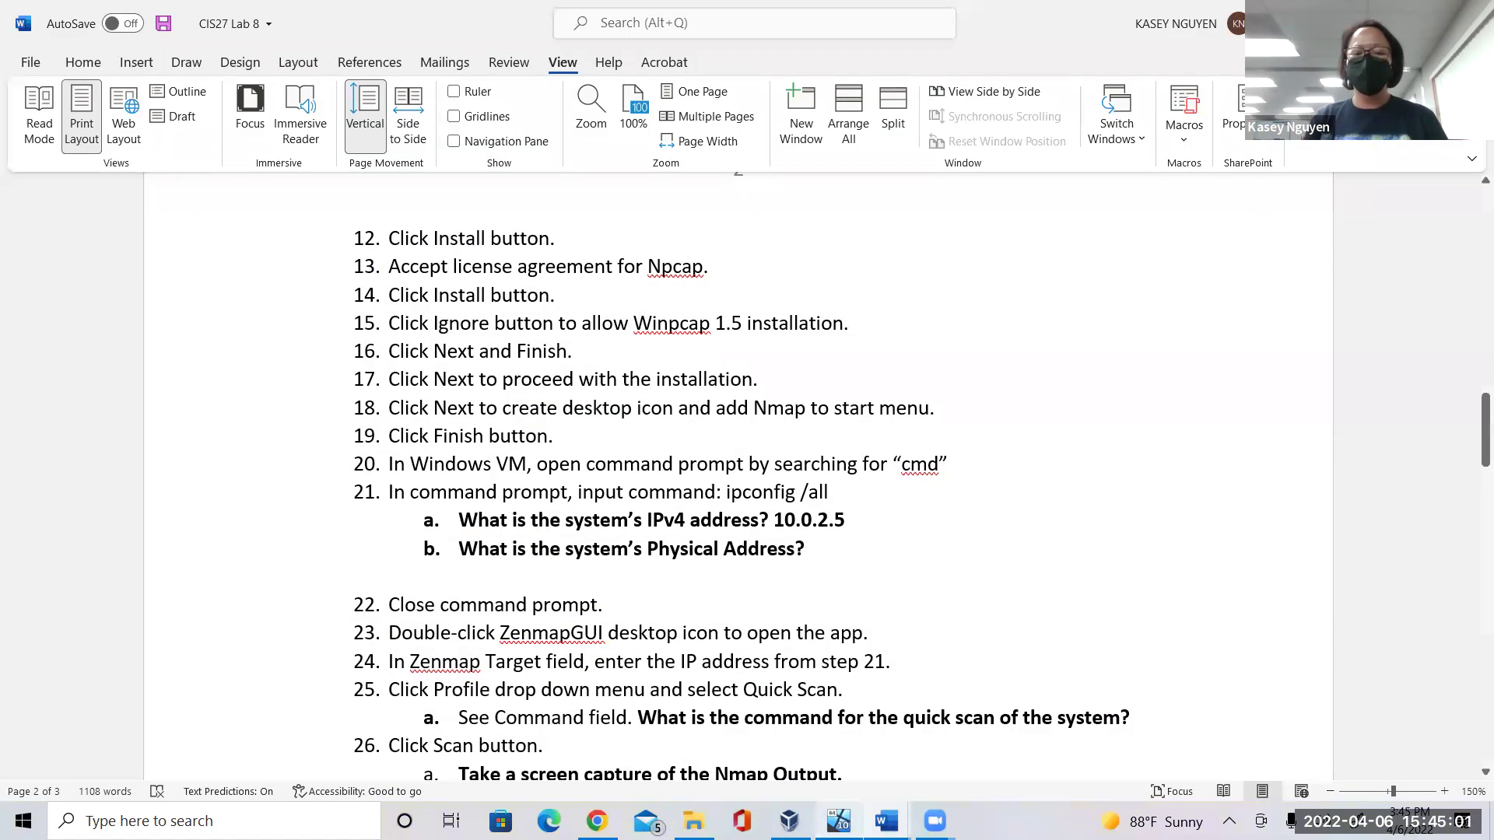
key("alt+Tab")
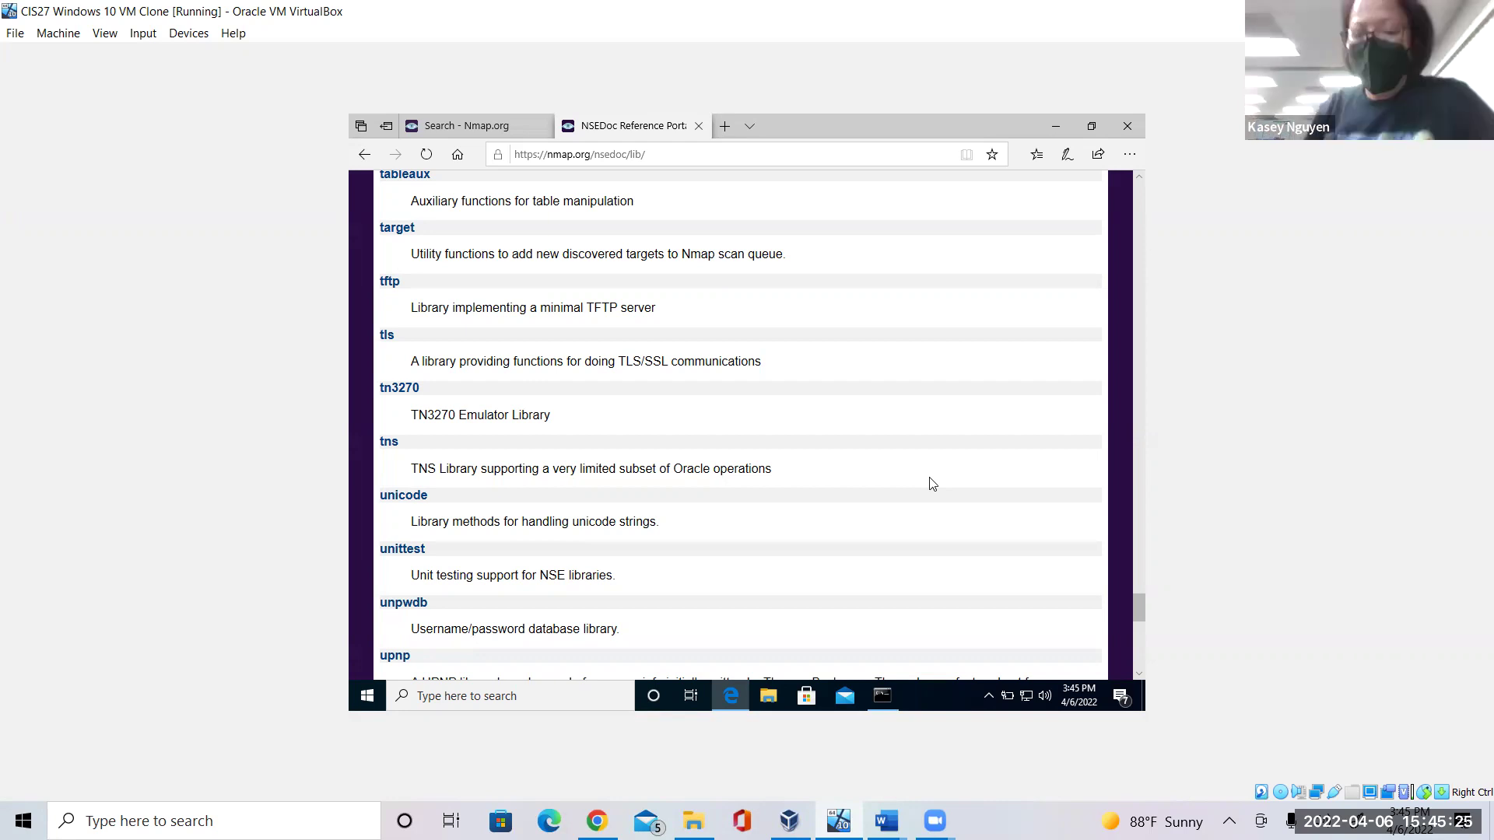
Compare the ipconfig output with the CIS27 Lab 8 instructions in Word.
left_click(884, 698)
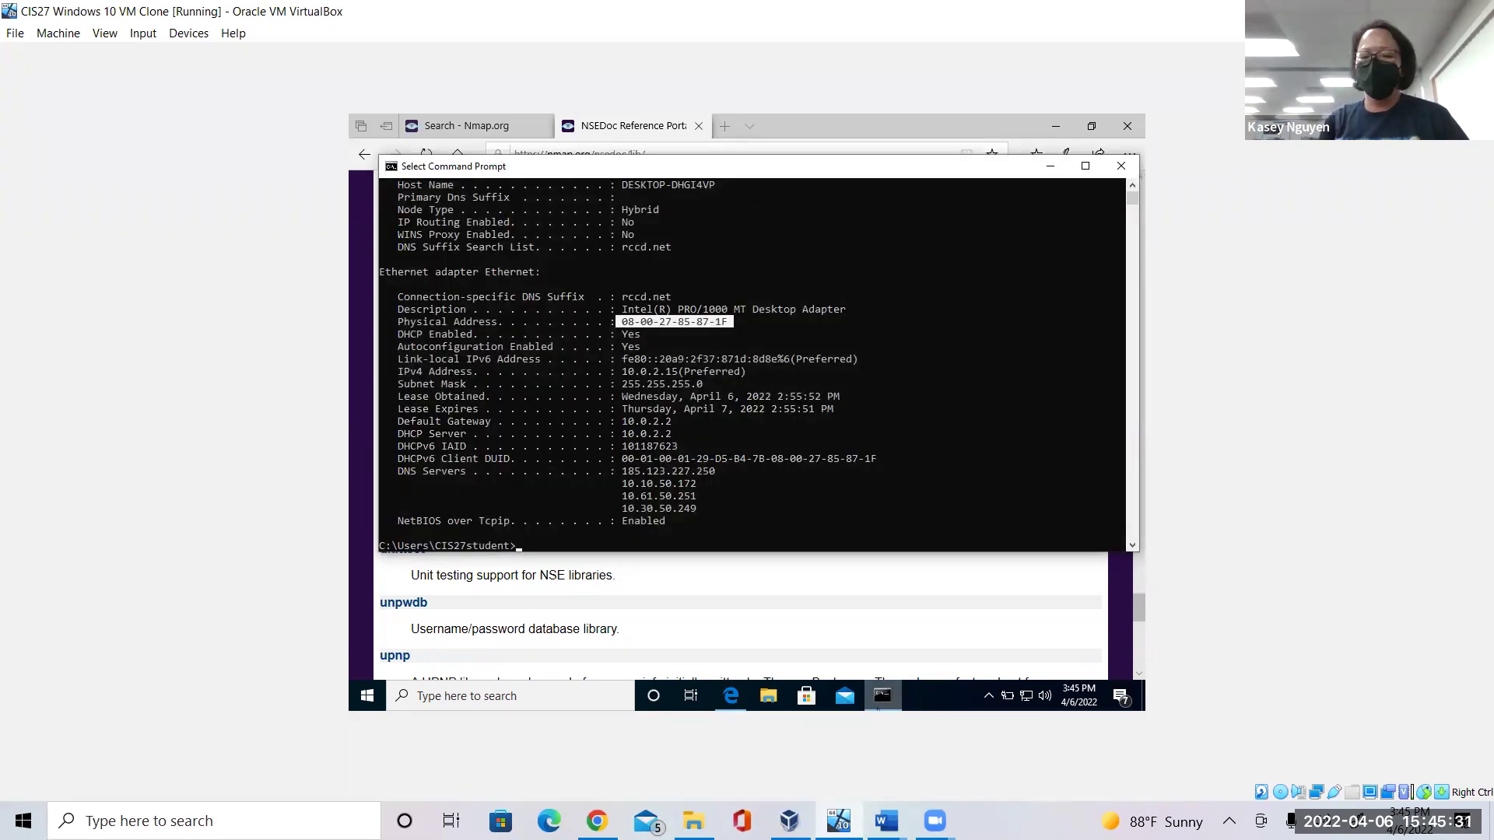
left_click(887, 821)
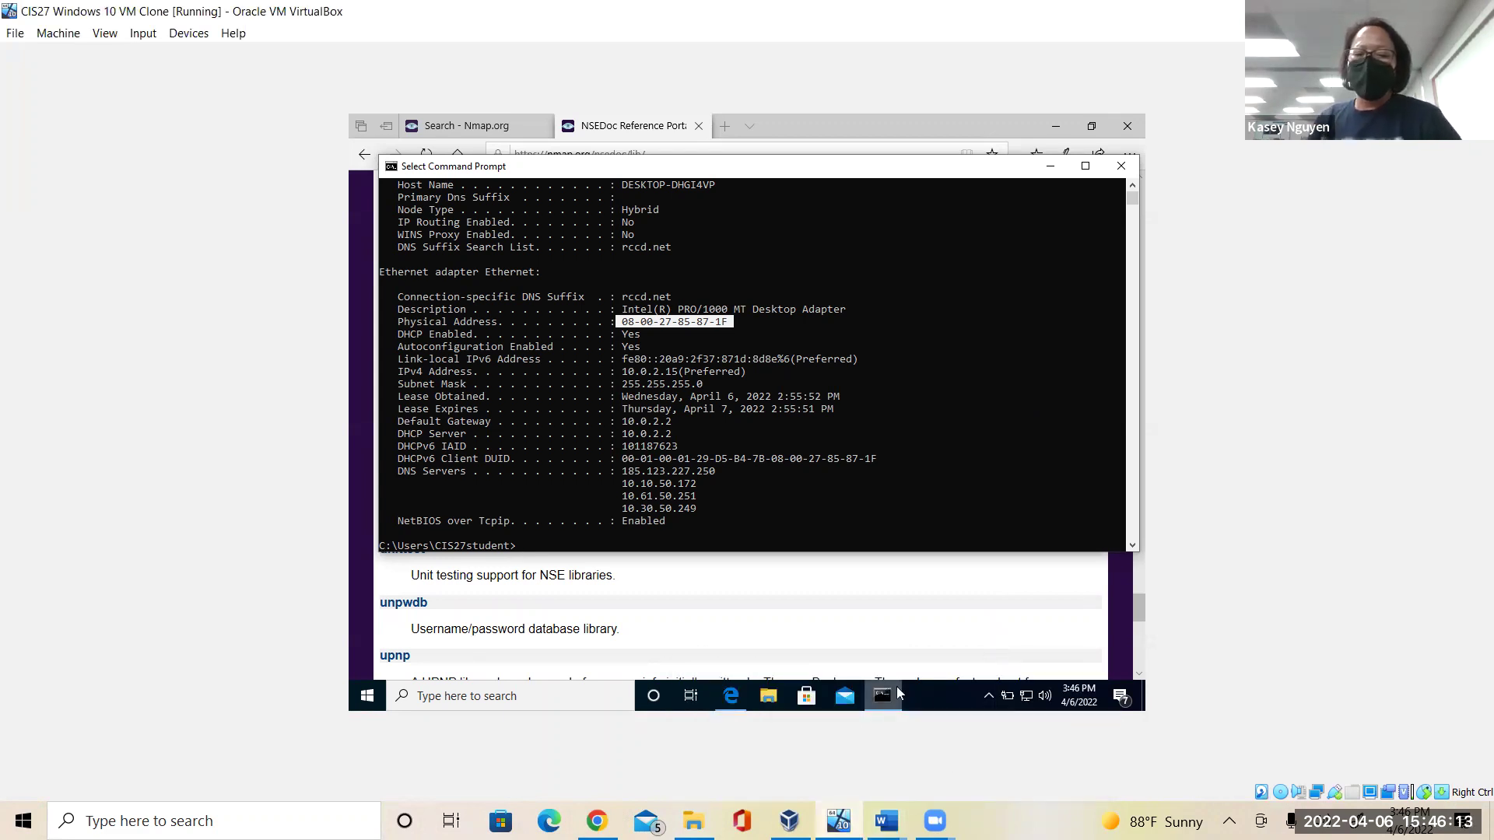
left_click(877, 818)
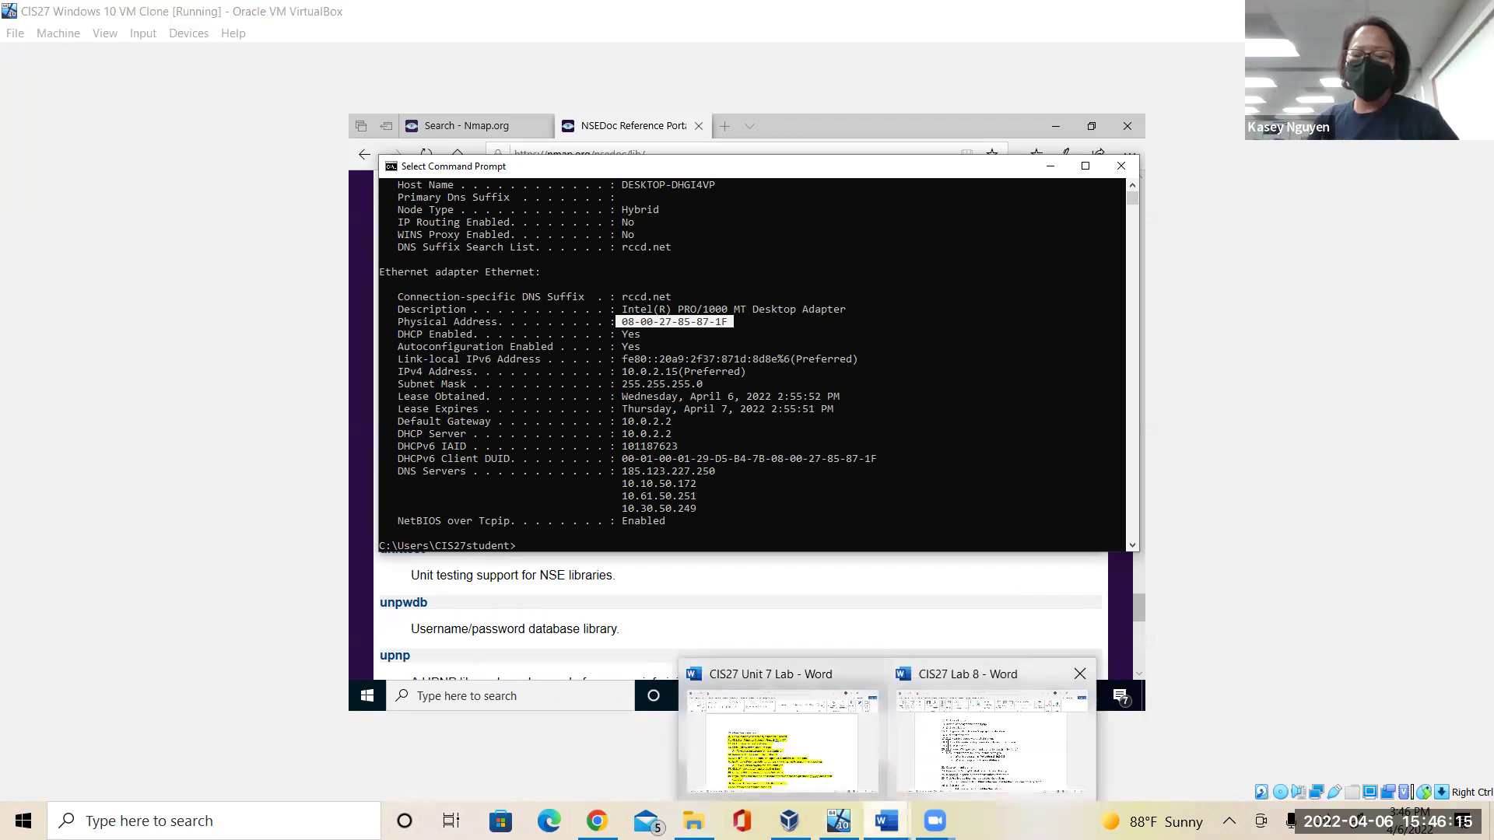
left_click(992, 739)
left_click_drag(1473, 446, 1473, 469)
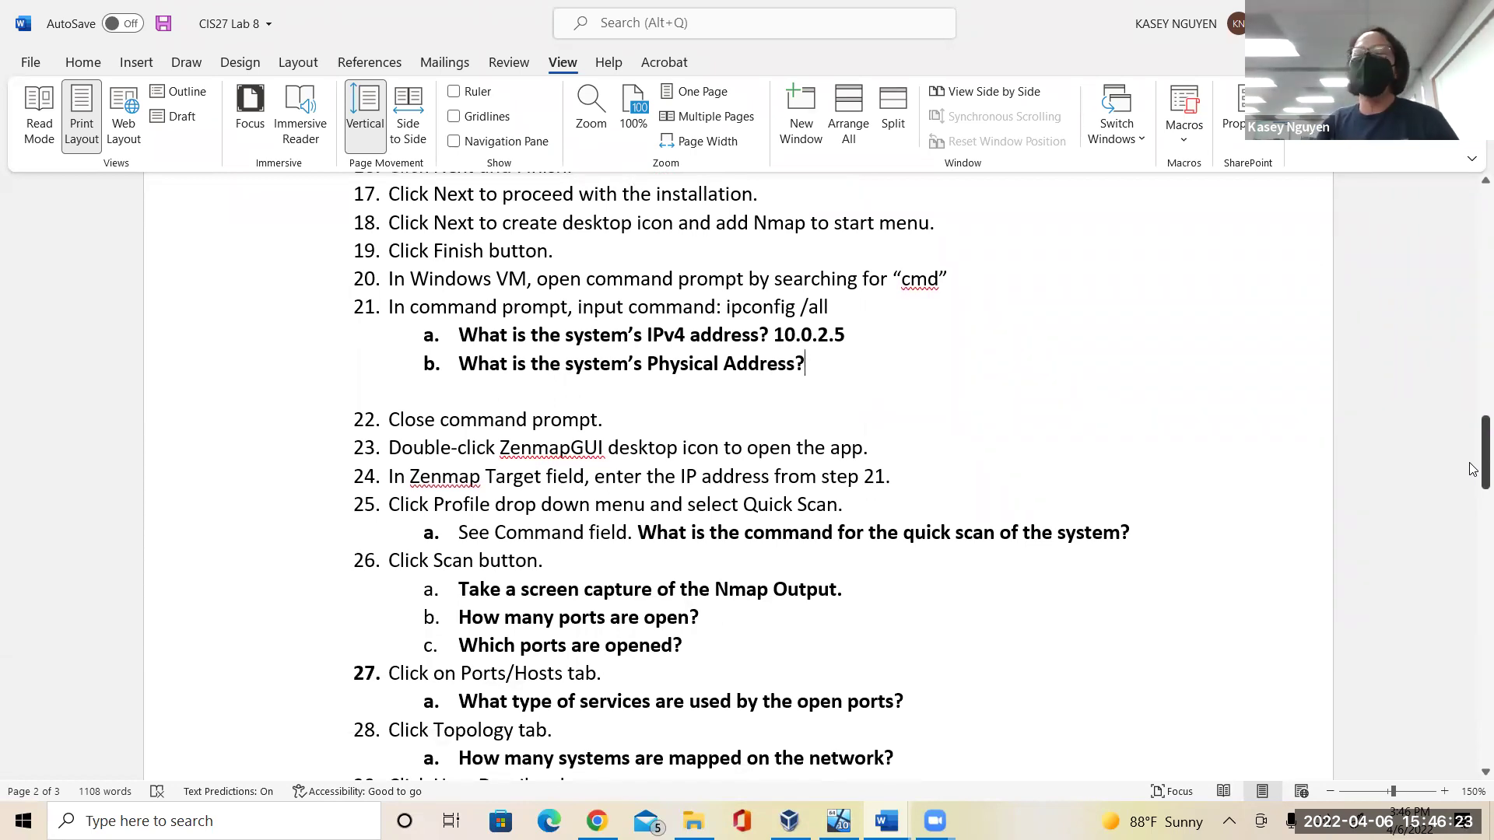
Close the Command Prompt and the Edge browser with all its tabs inside the VM.
key("alt+Tab")
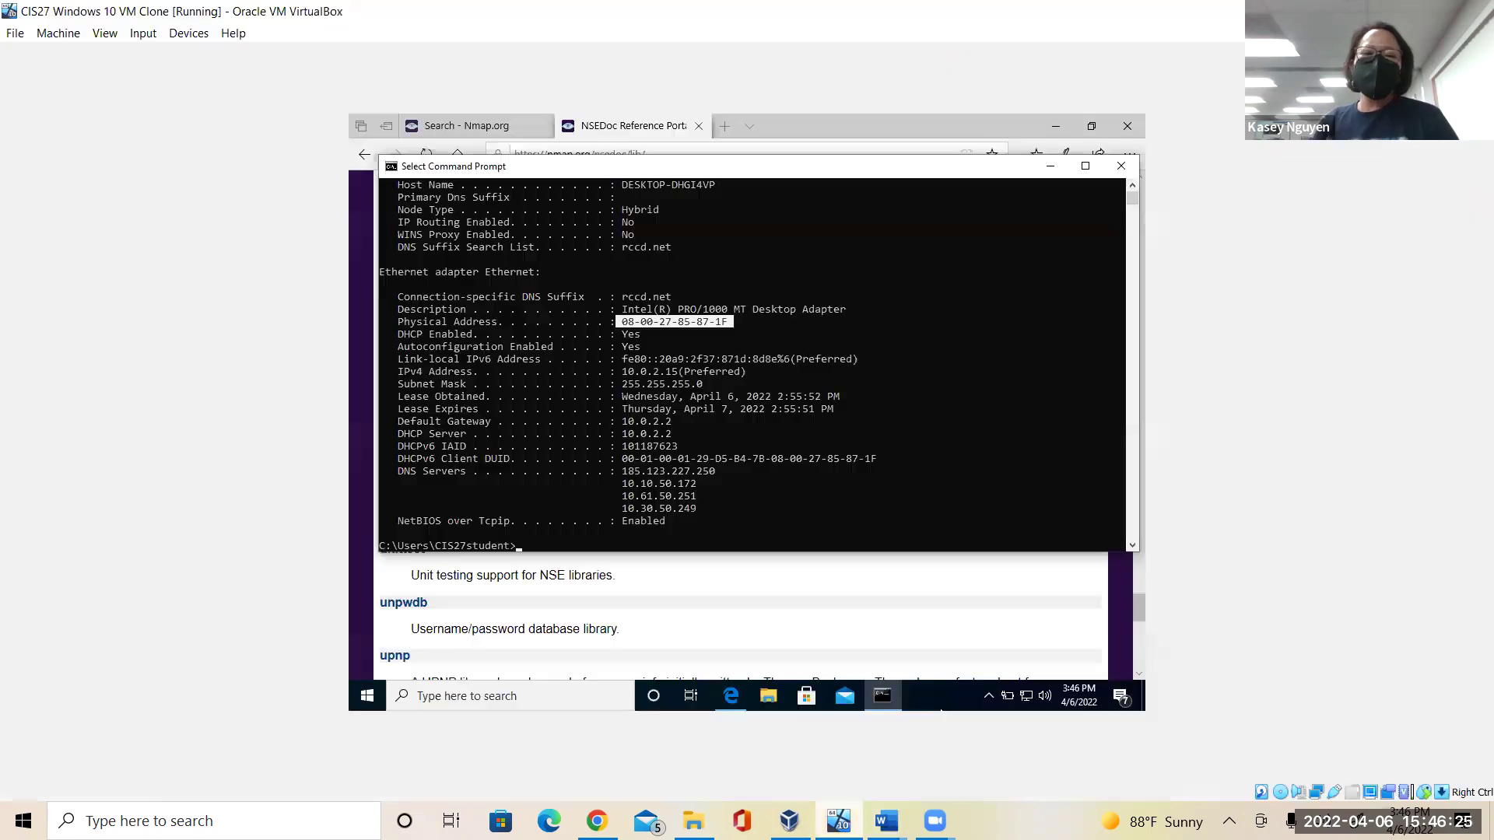
left_click(1133, 169)
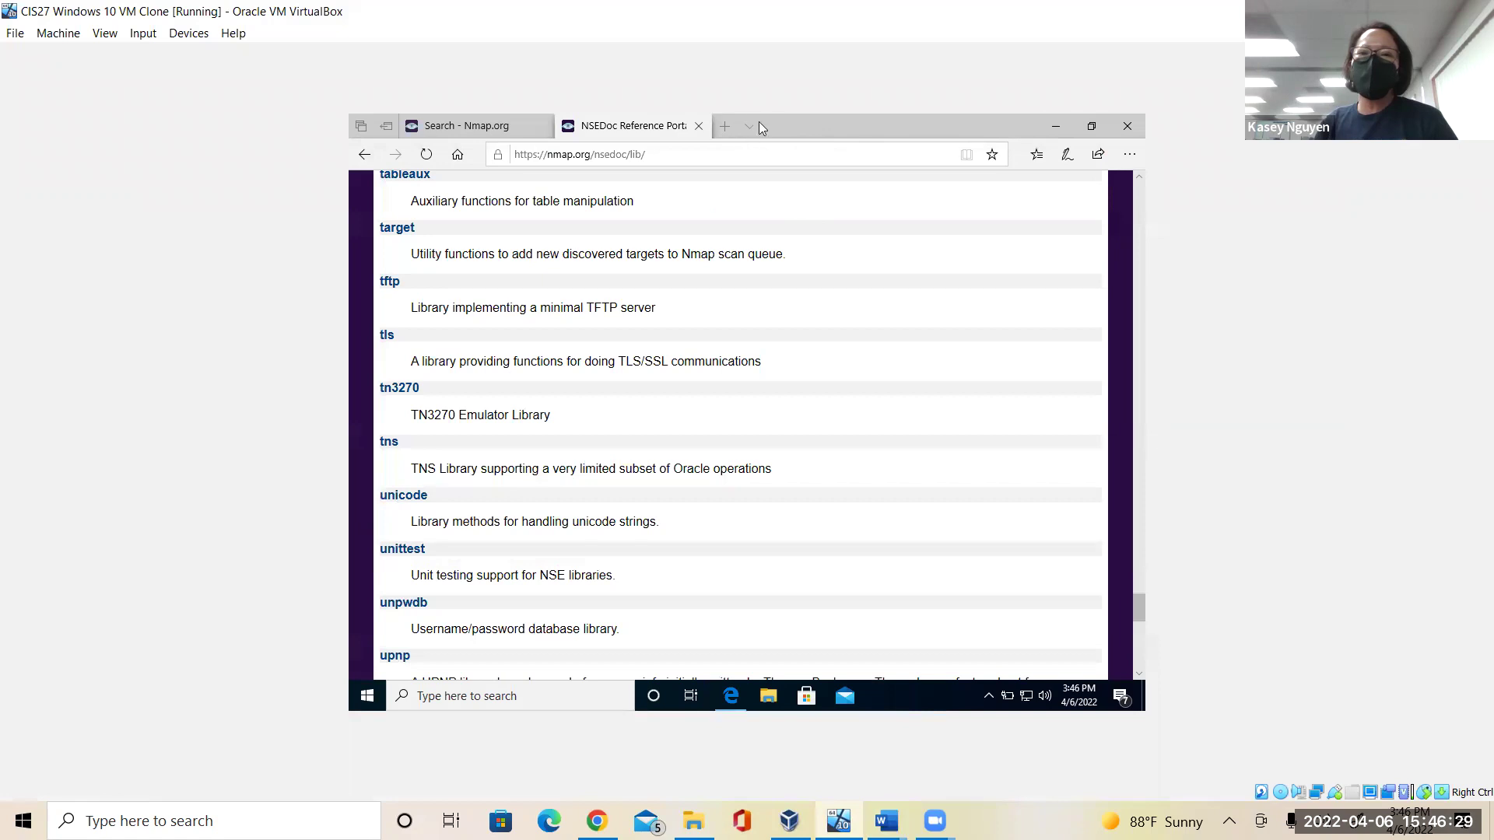
left_click(1128, 129)
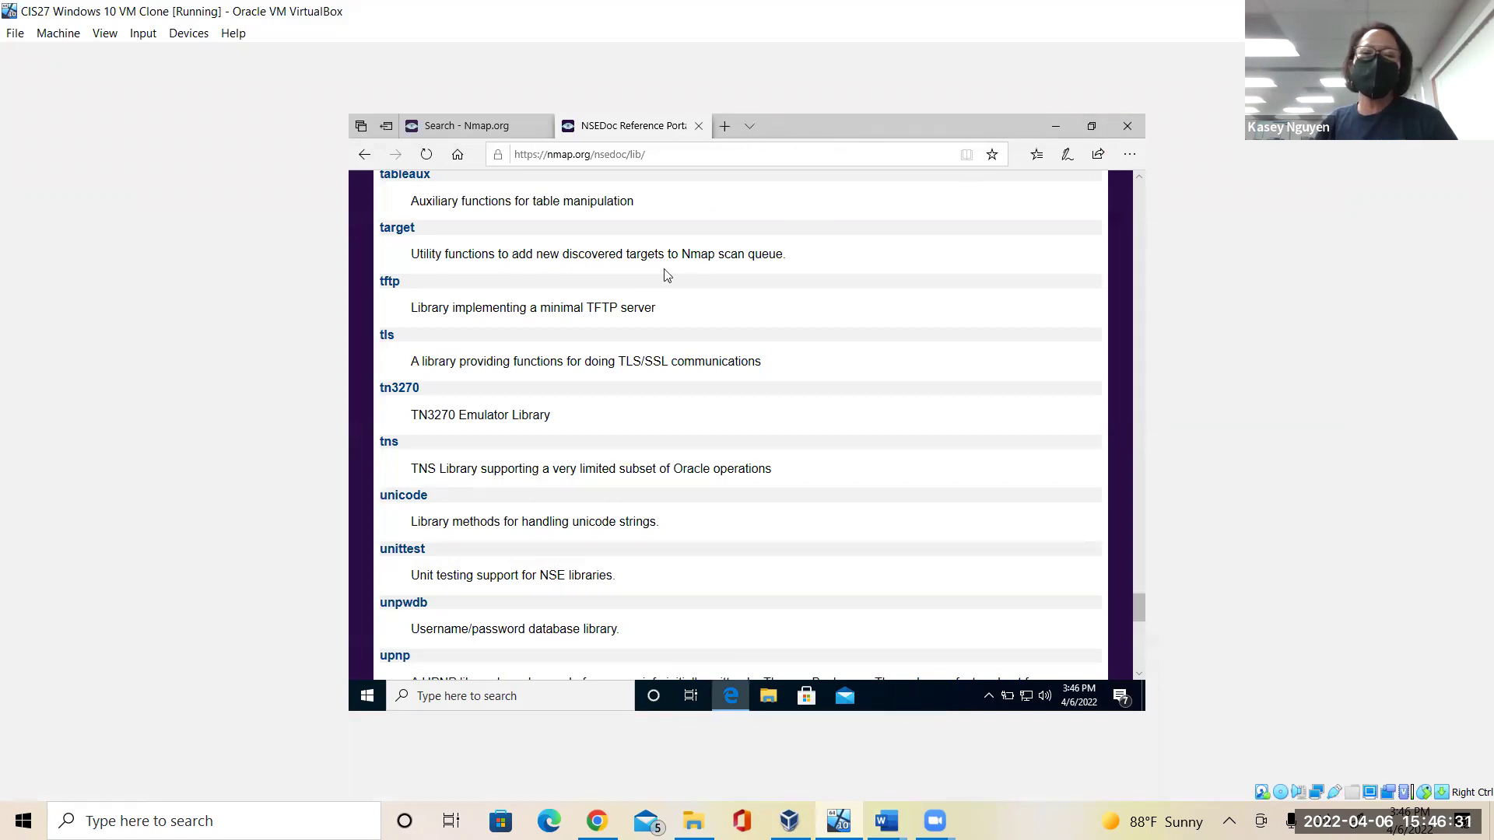
left_click(705, 442)
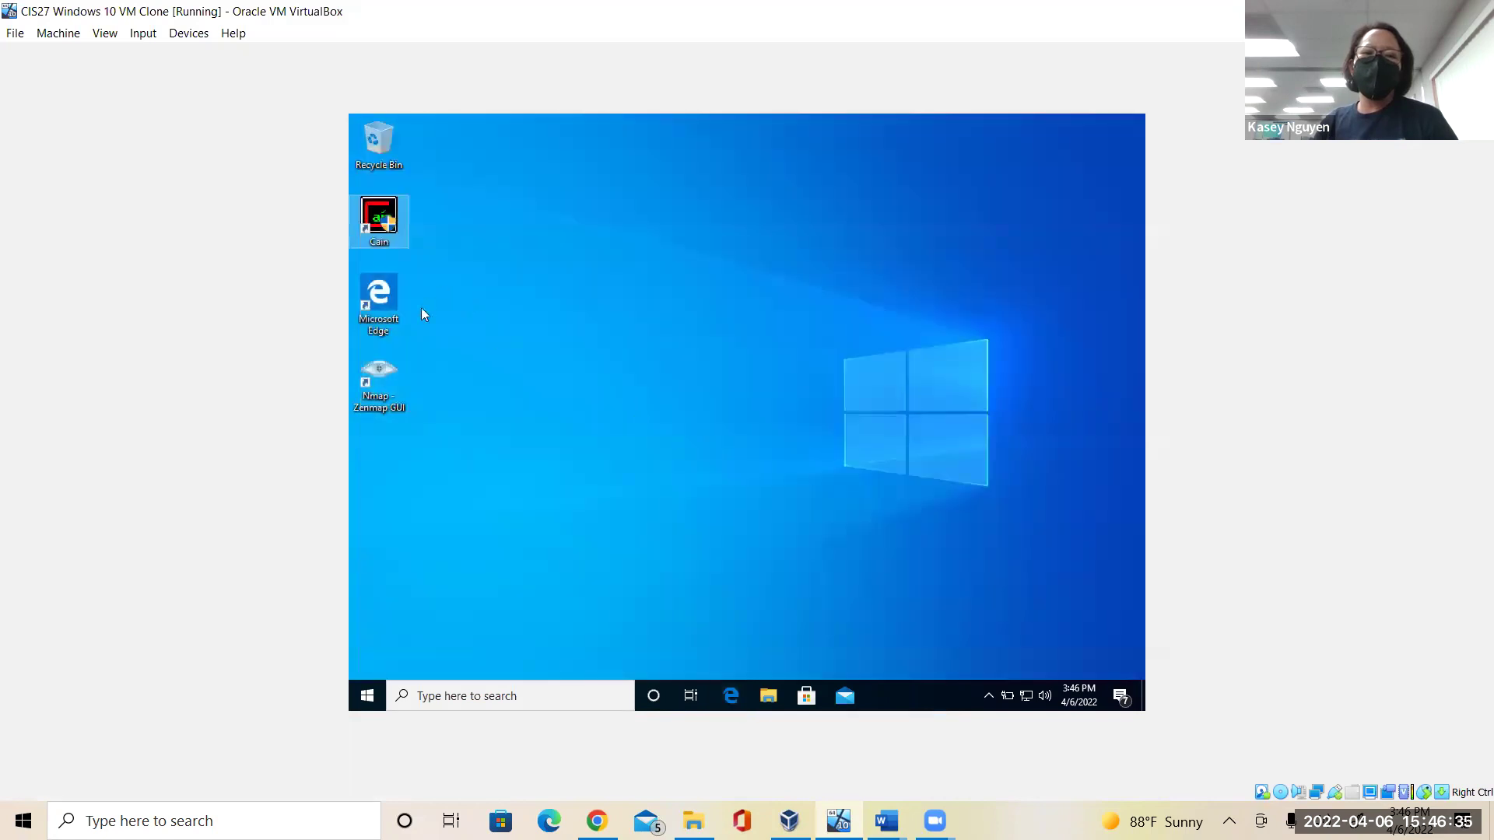
Launch Zenmap from the desktop, maximize it, and enter 10.0.2.15 as the target.
left_click(378, 380)
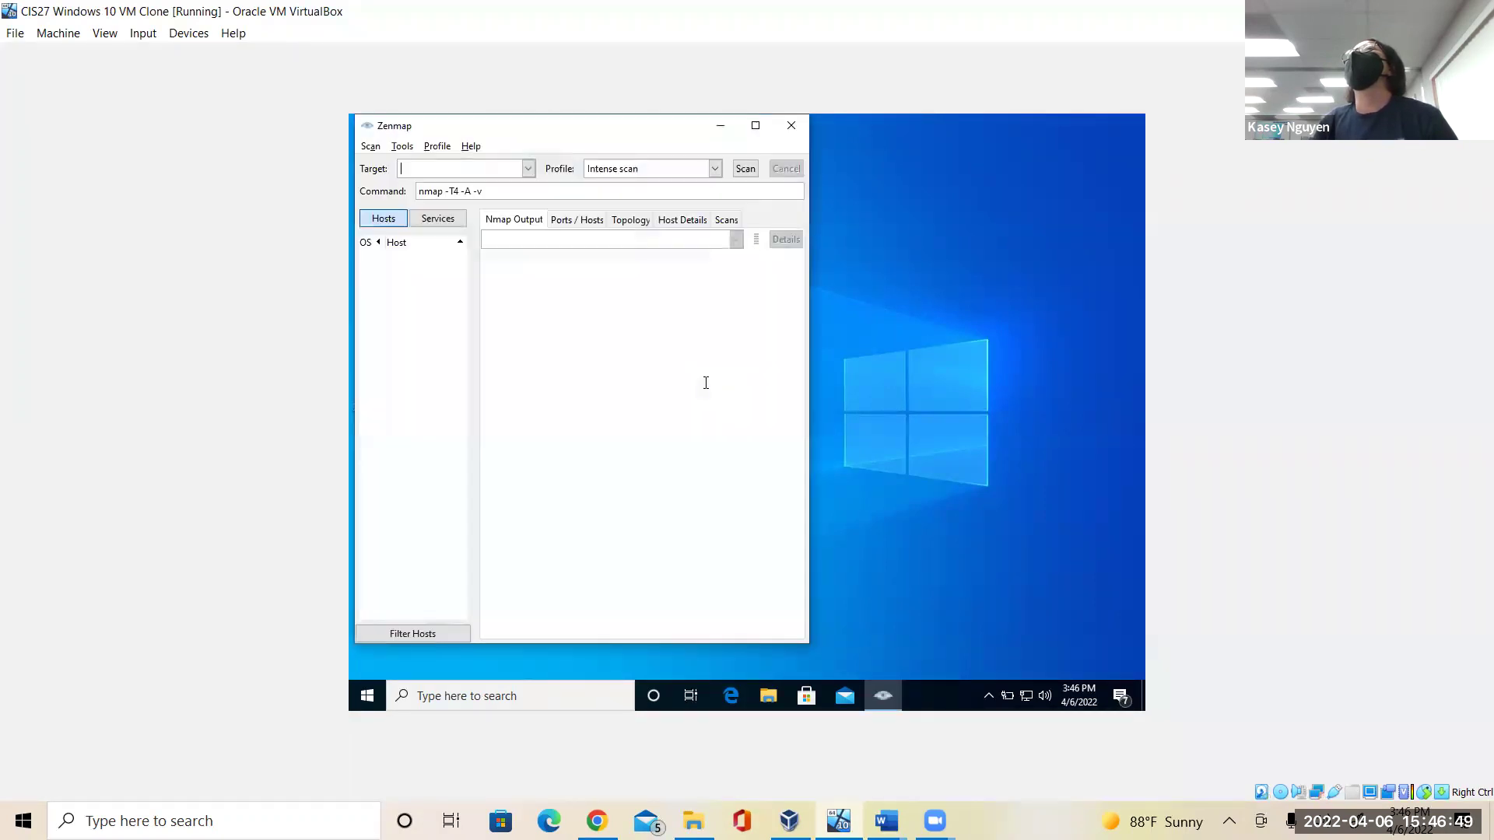
left_click(756, 126)
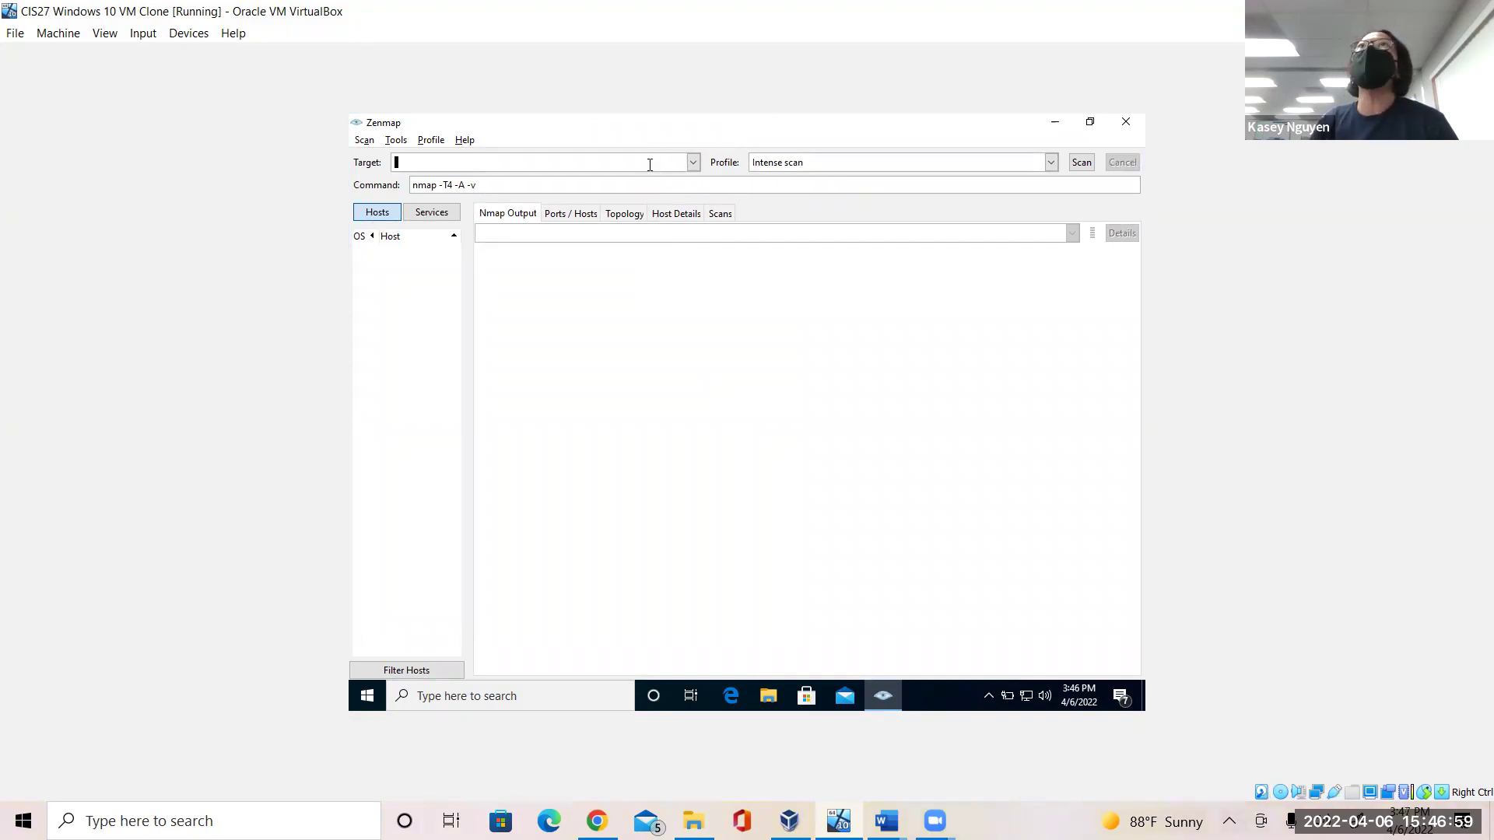
type("10.0")
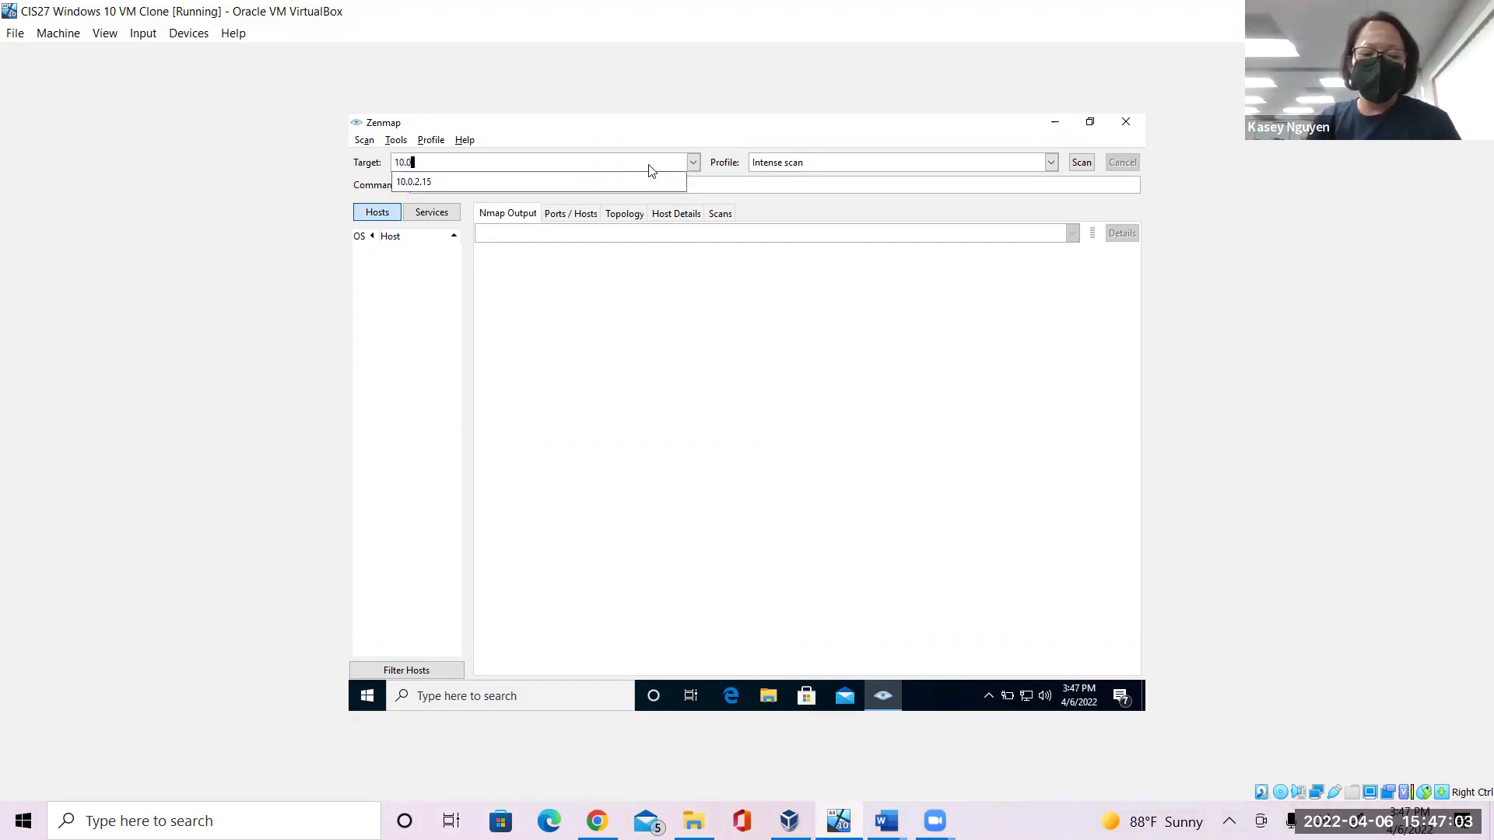
type(".2.15")
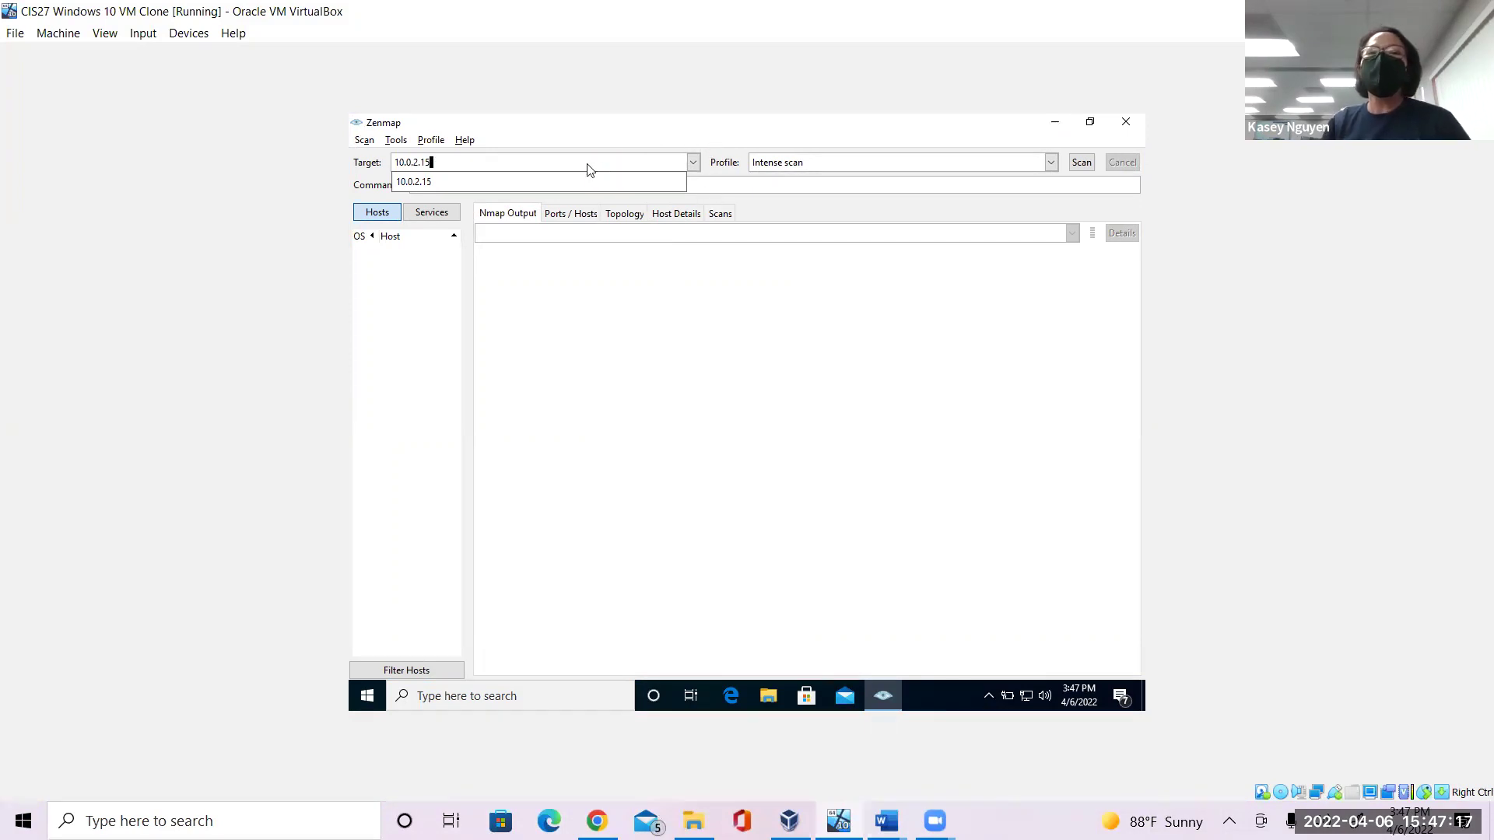
key("Escape")
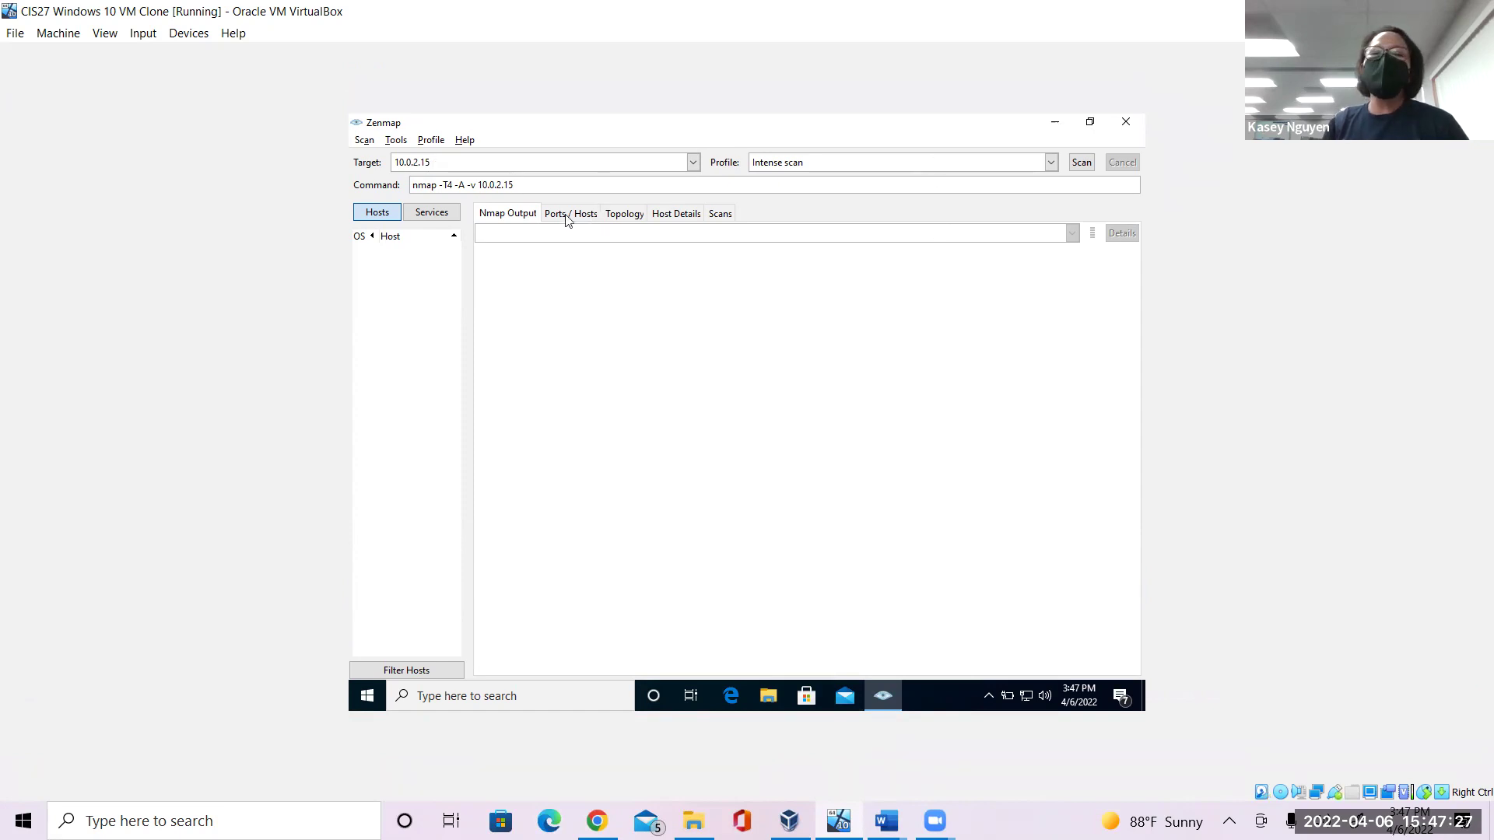
Review the generated command nmap -T4 -A -v 10.0.2.15, checking its target address.
left_click_drag(553, 184, 406, 187)
left_click(537, 183)
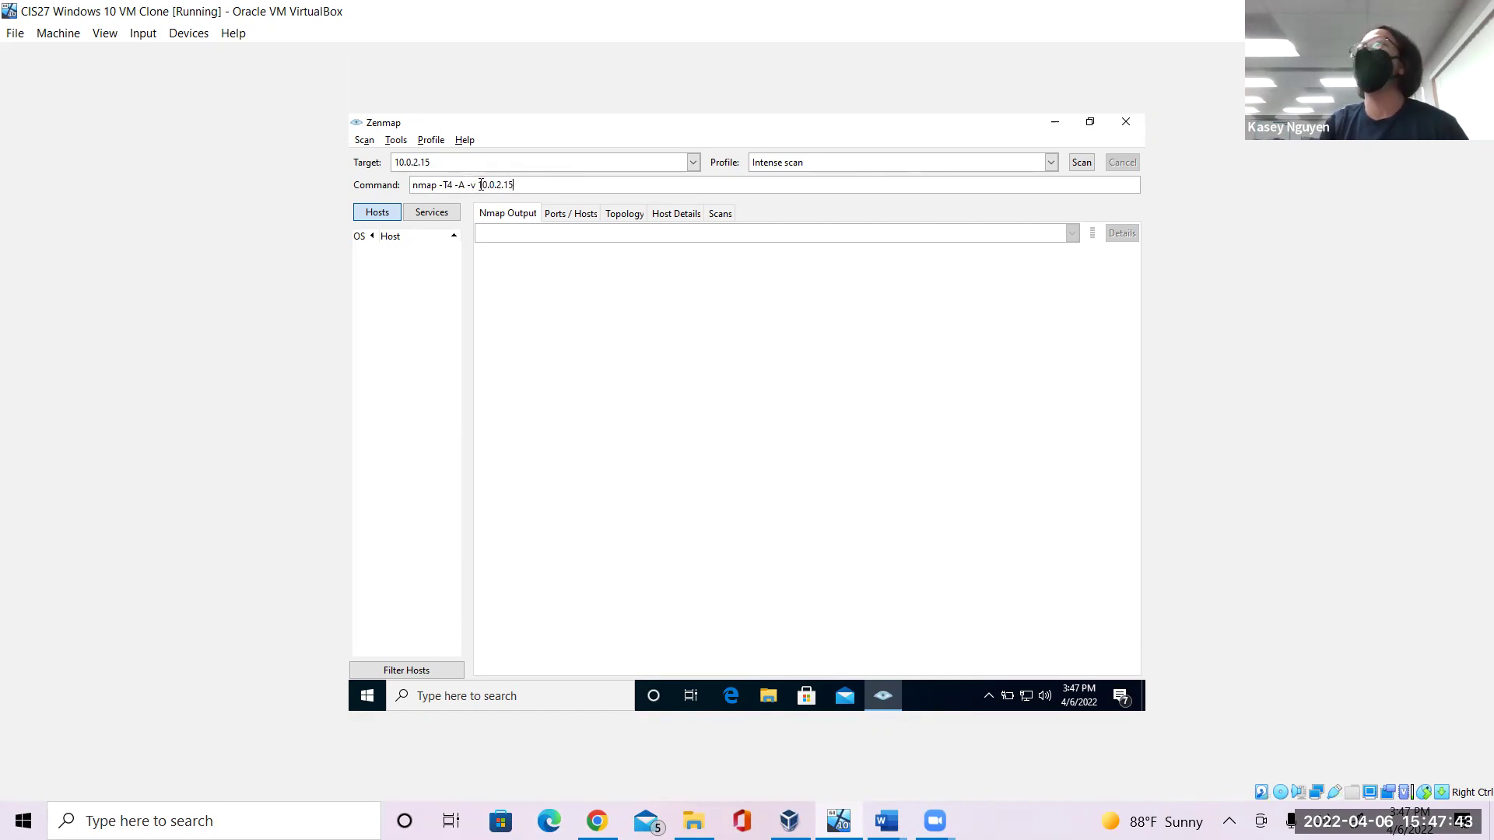
left_click_drag(516, 185, 482, 185)
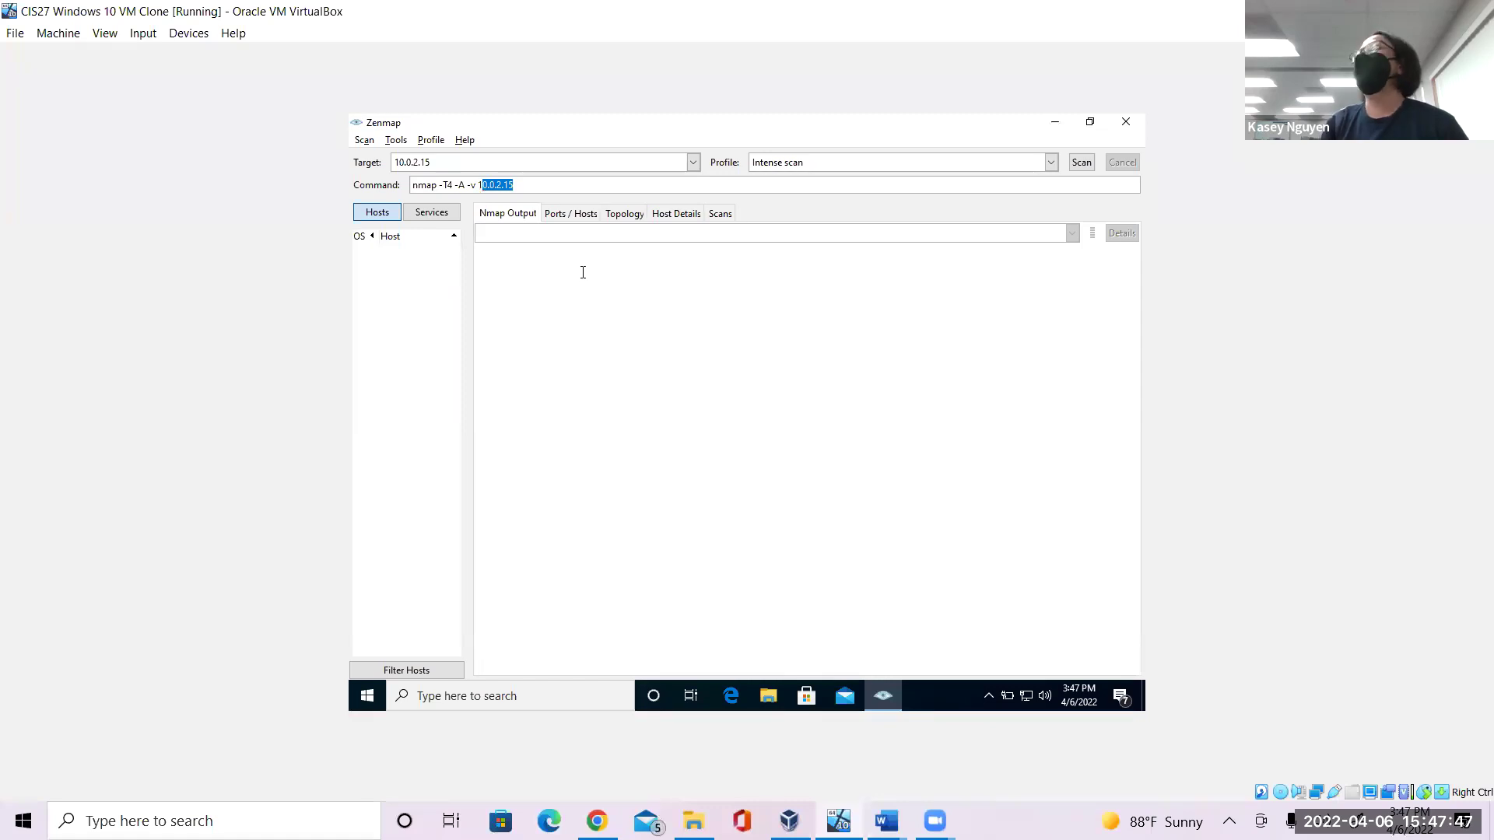
left_click(564, 179)
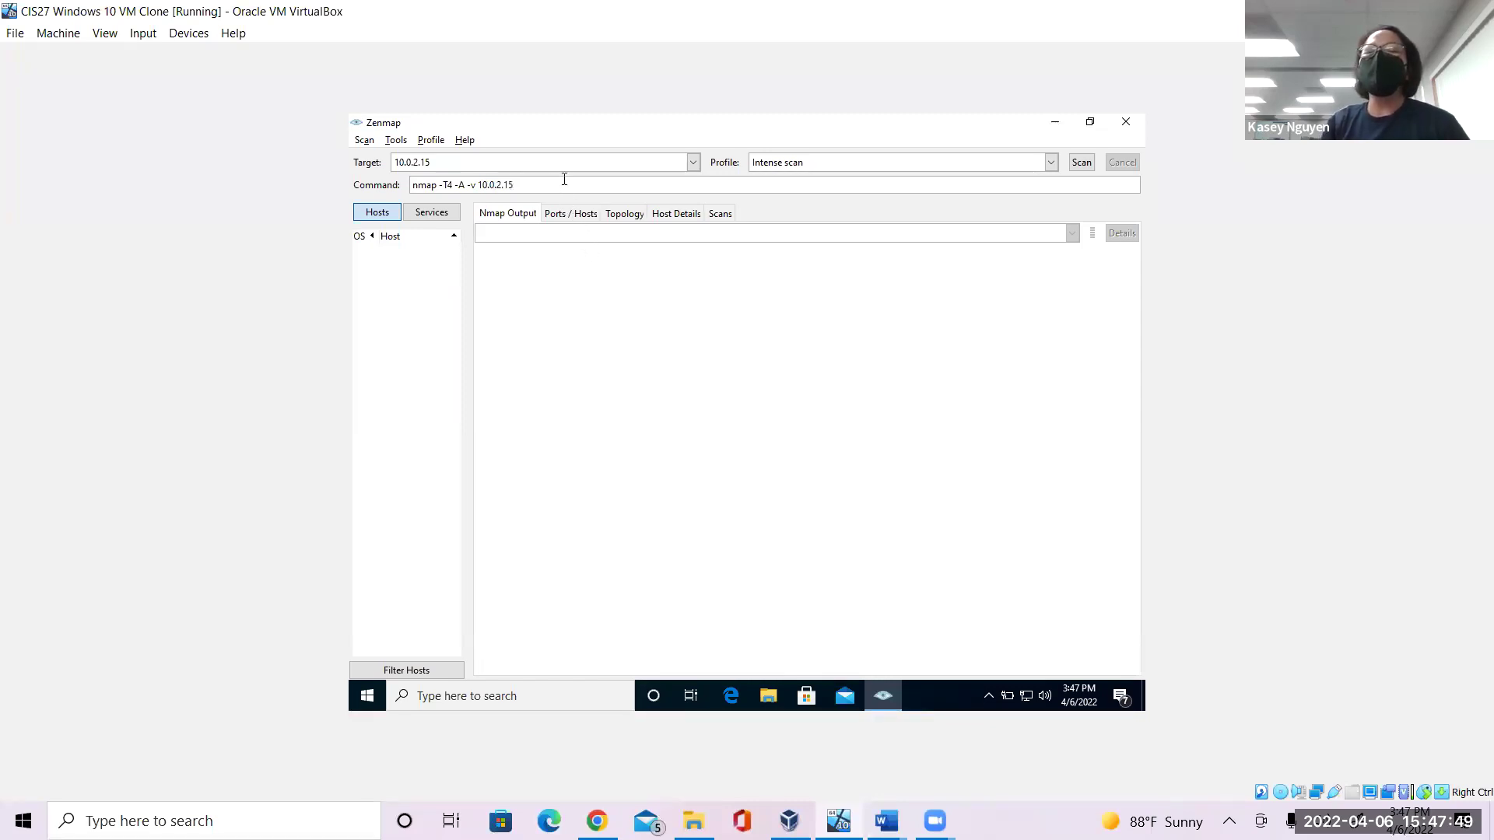
left_click(490, 160)
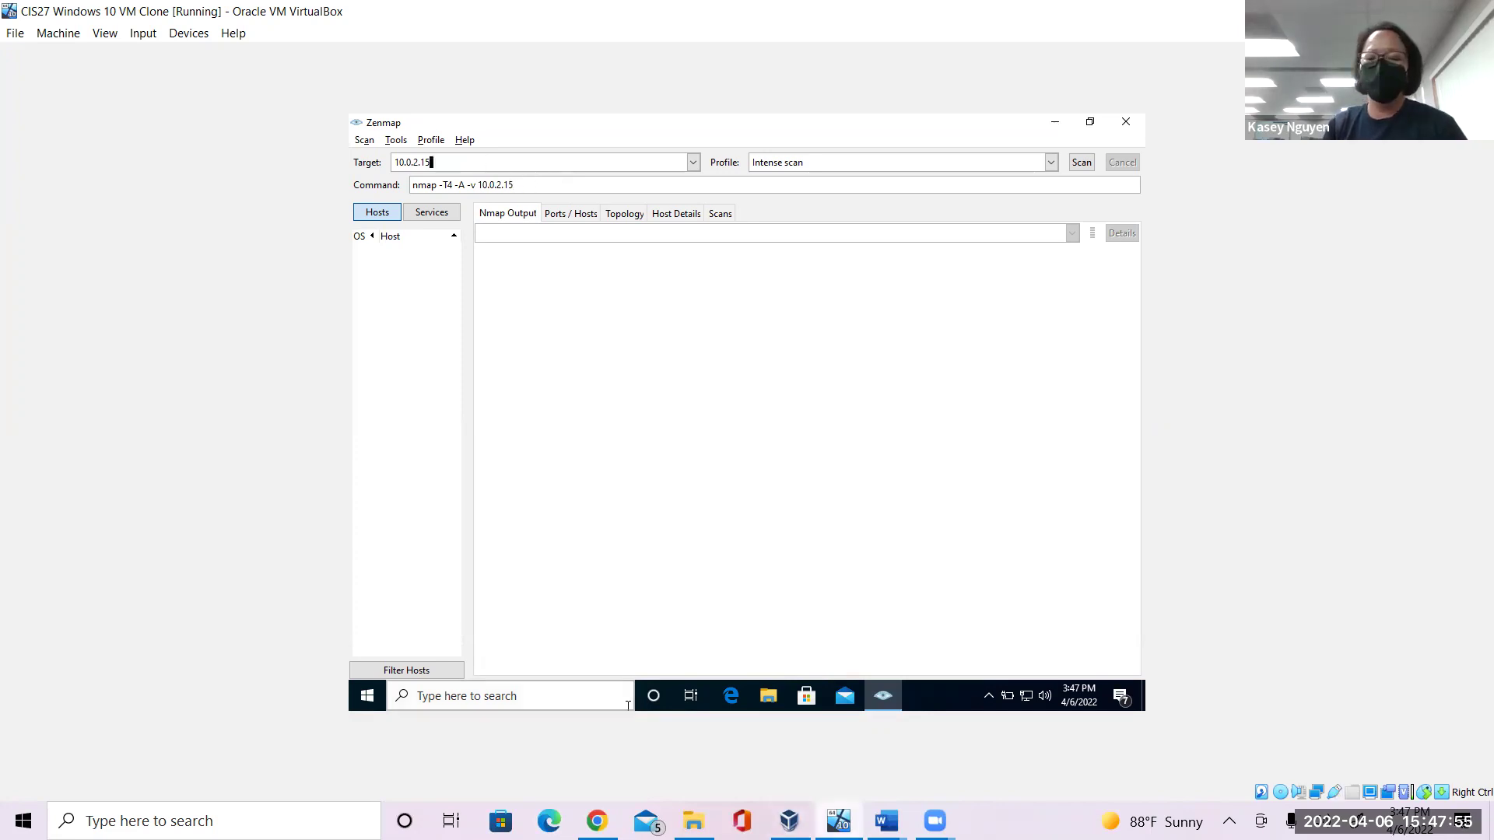
mouse_move(886, 821)
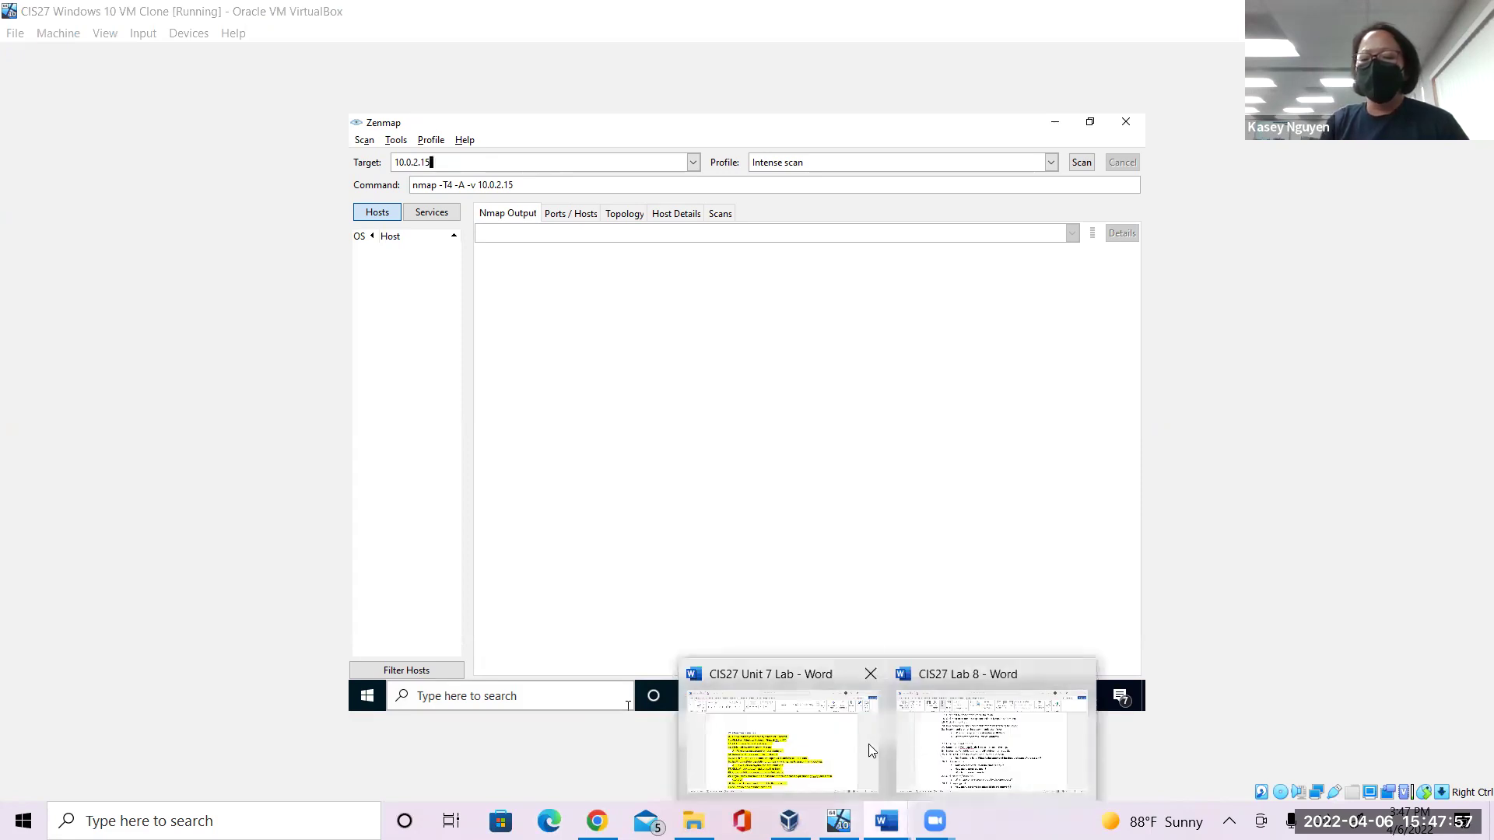
left_click(965, 751)
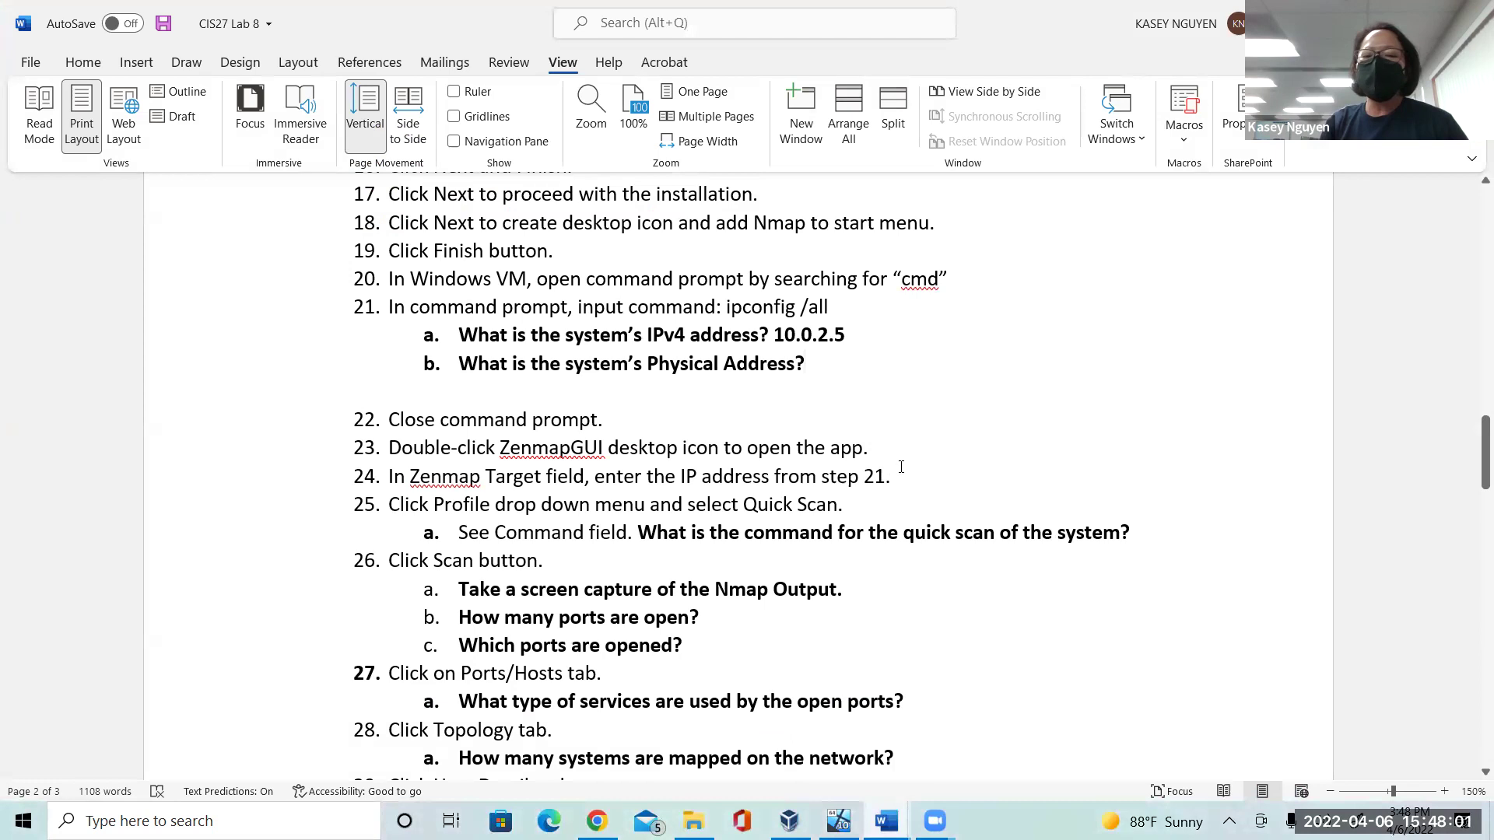
left_click_drag(889, 476, 595, 476)
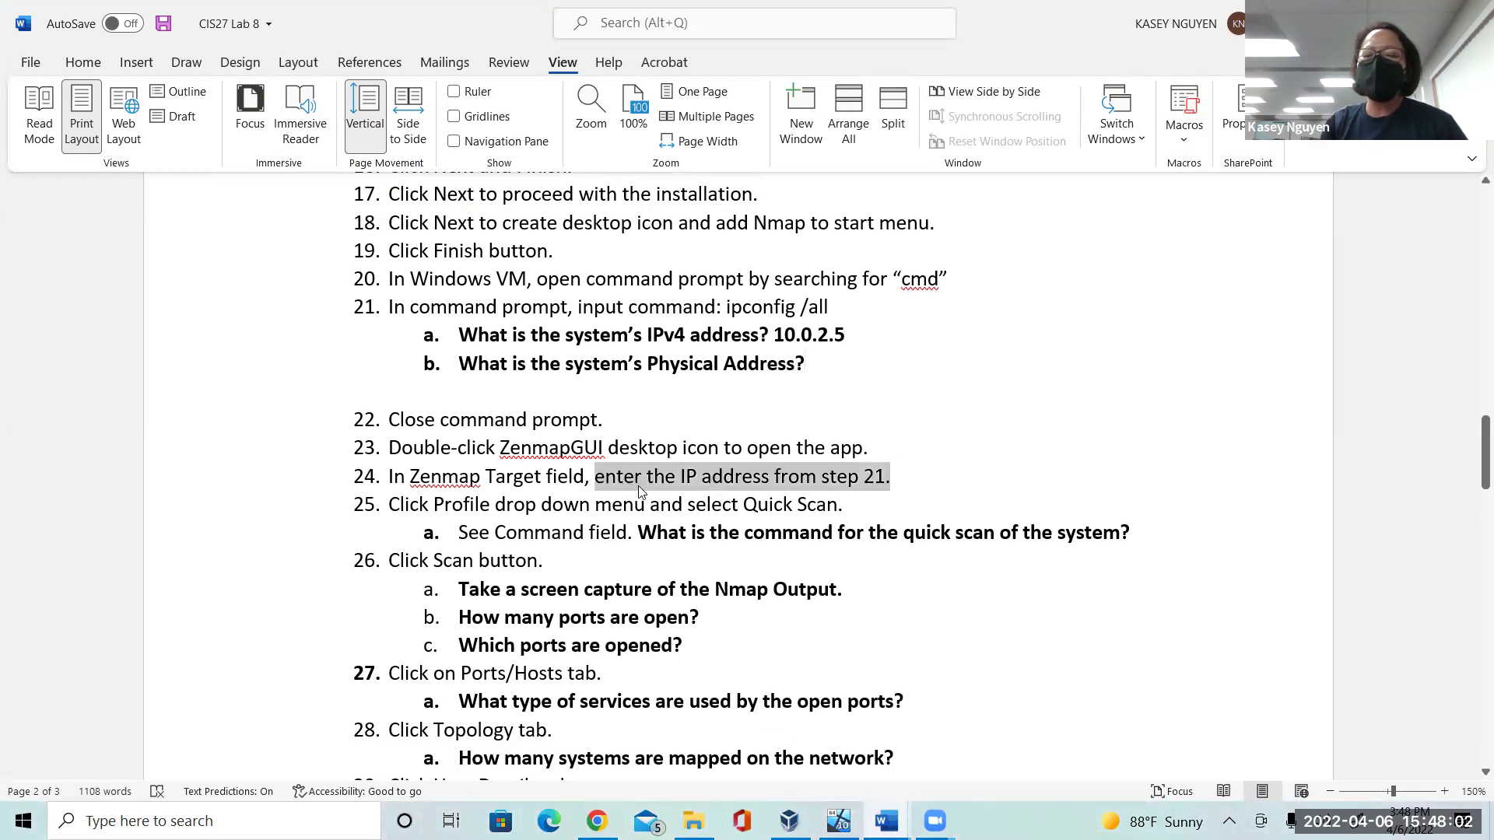
left_click(890, 507)
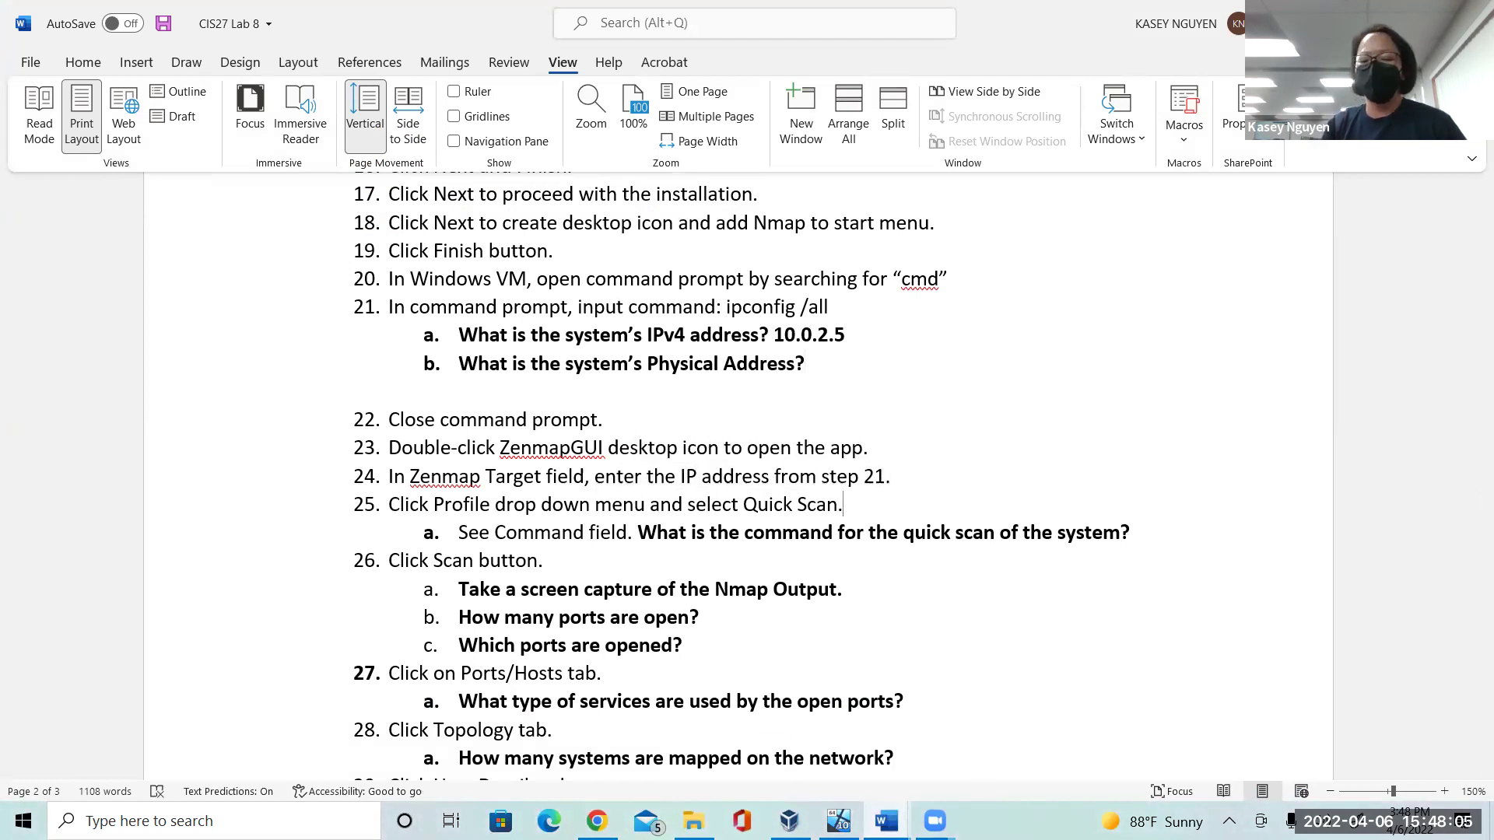
key("alt+Tab")
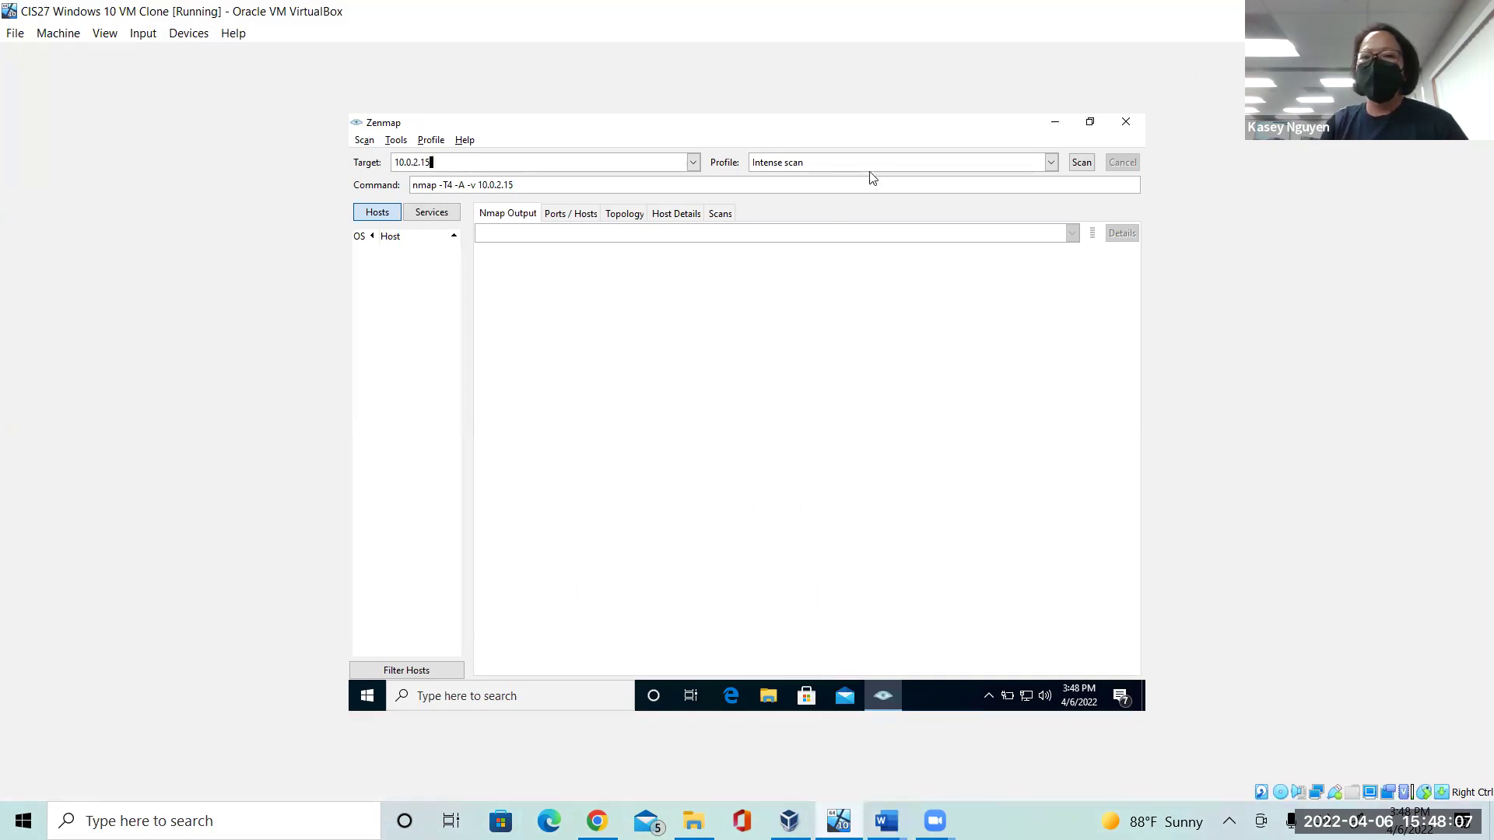
Pick the Quick scan profile and run nmap -T4 -F against 10.0.2.15.
left_click(1050, 162)
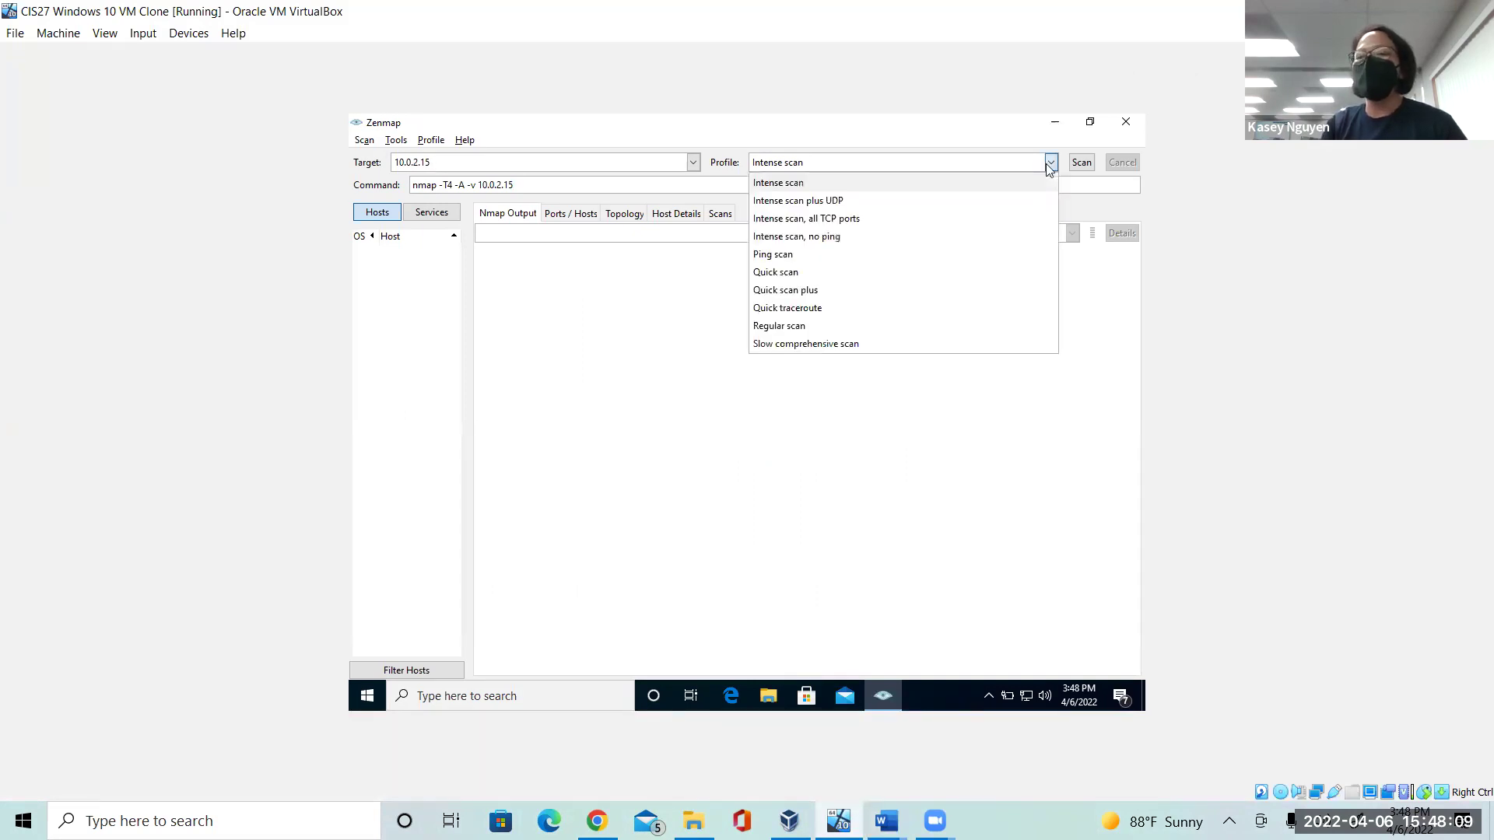
left_click(978, 288)
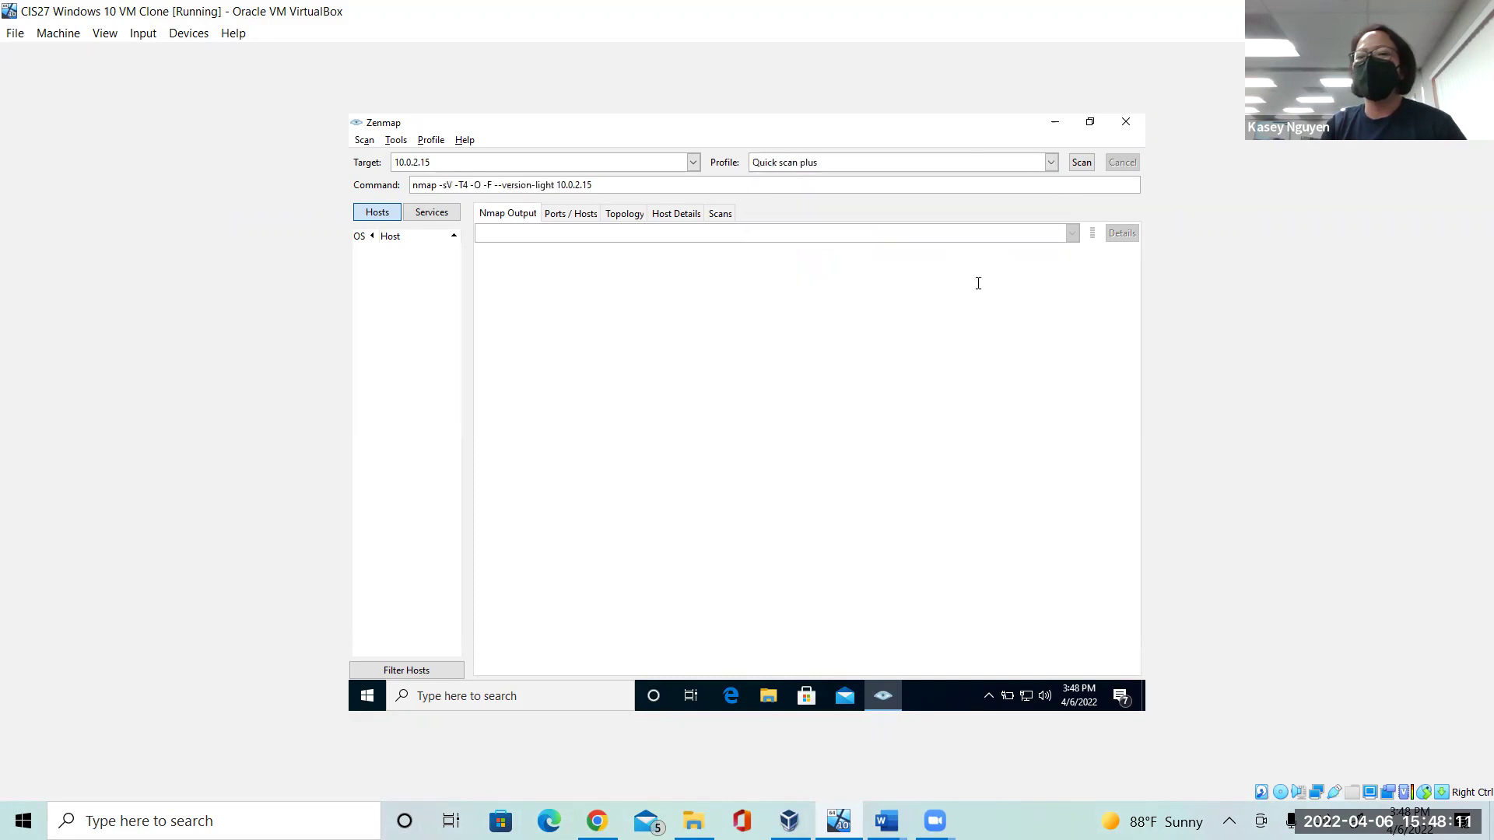
left_click(1049, 162)
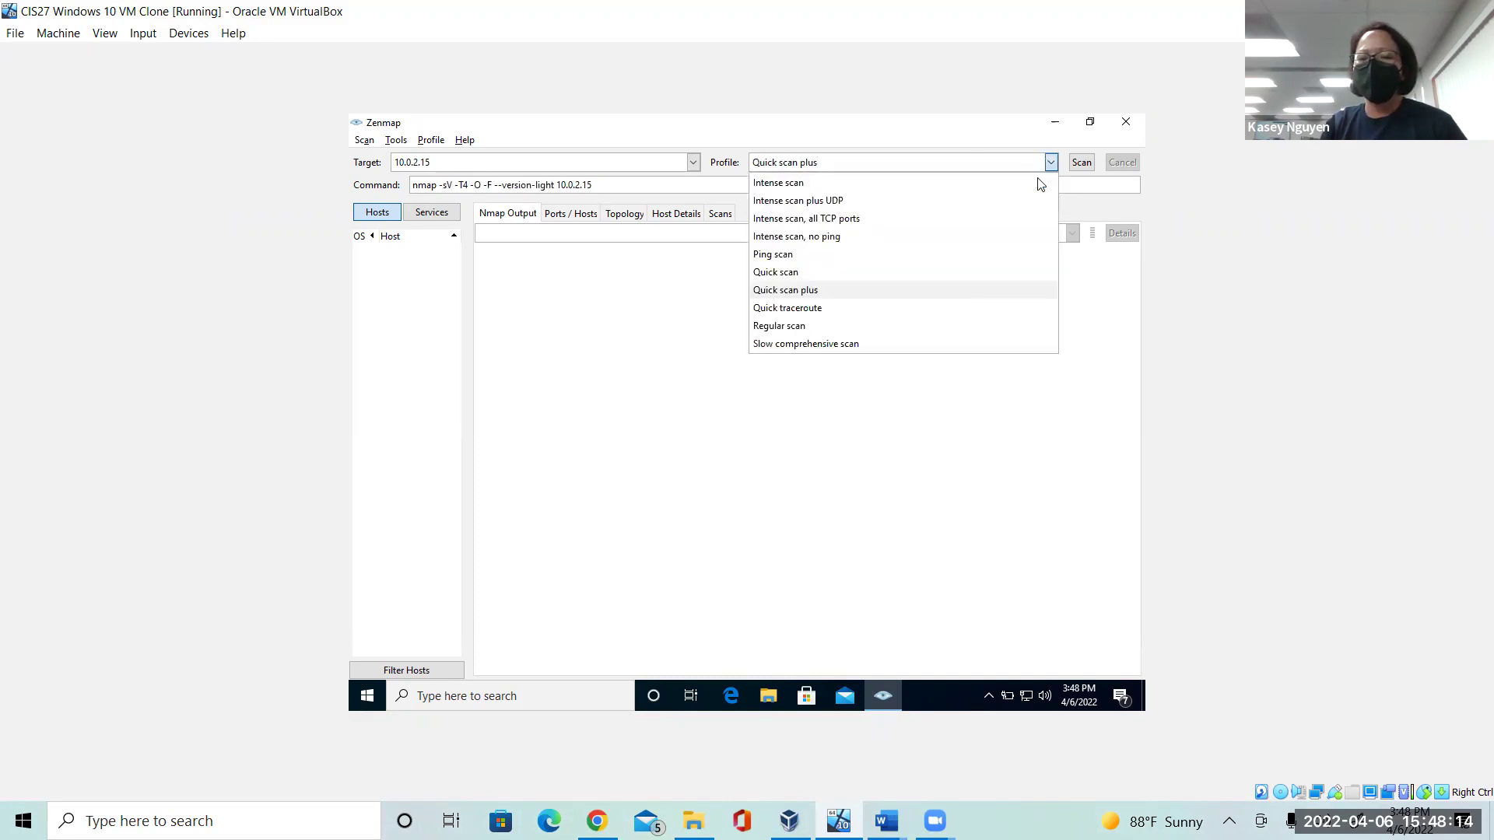
left_click(972, 269)
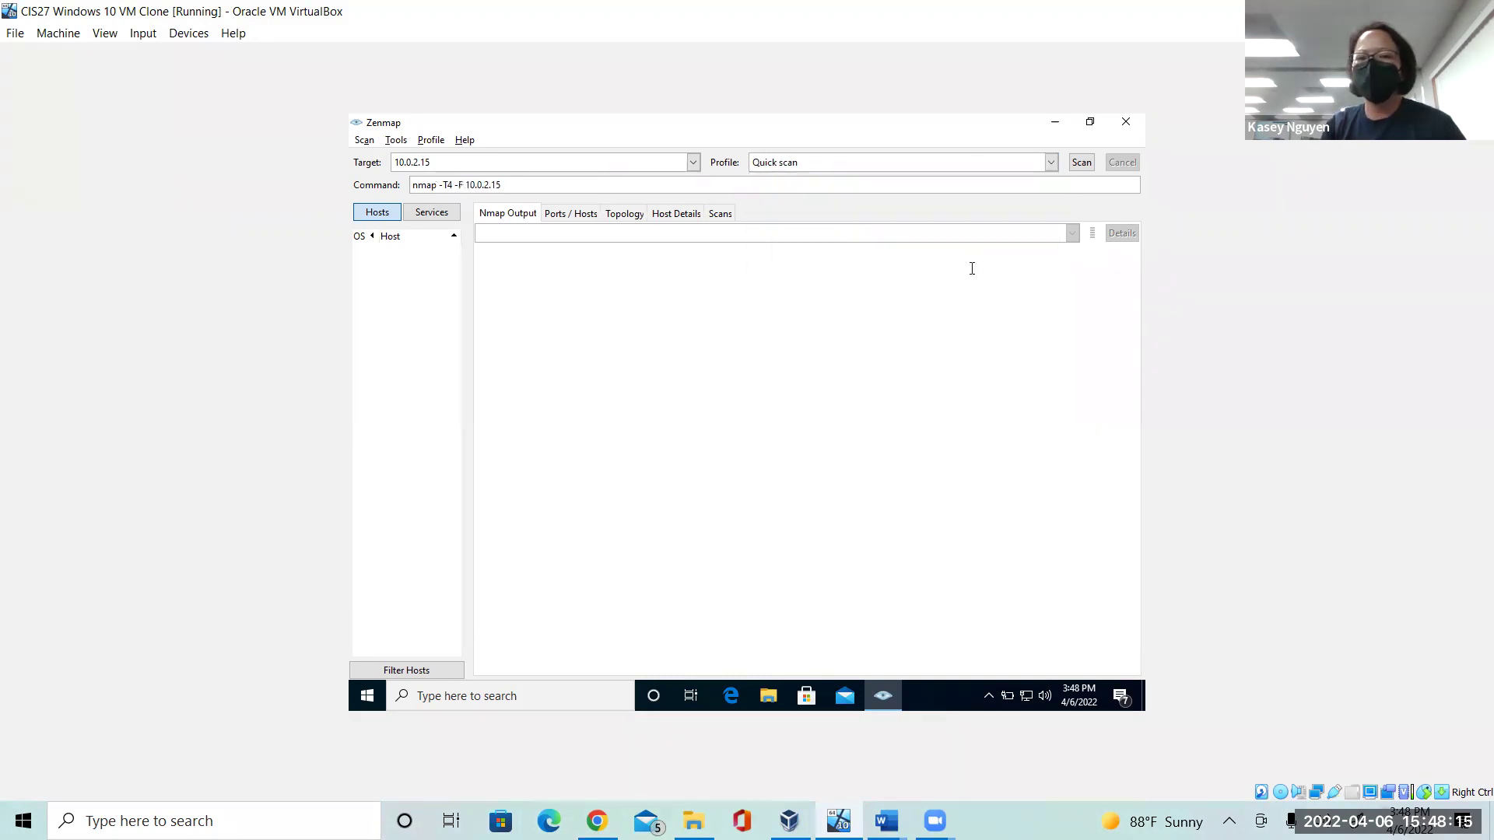
left_click(1082, 162)
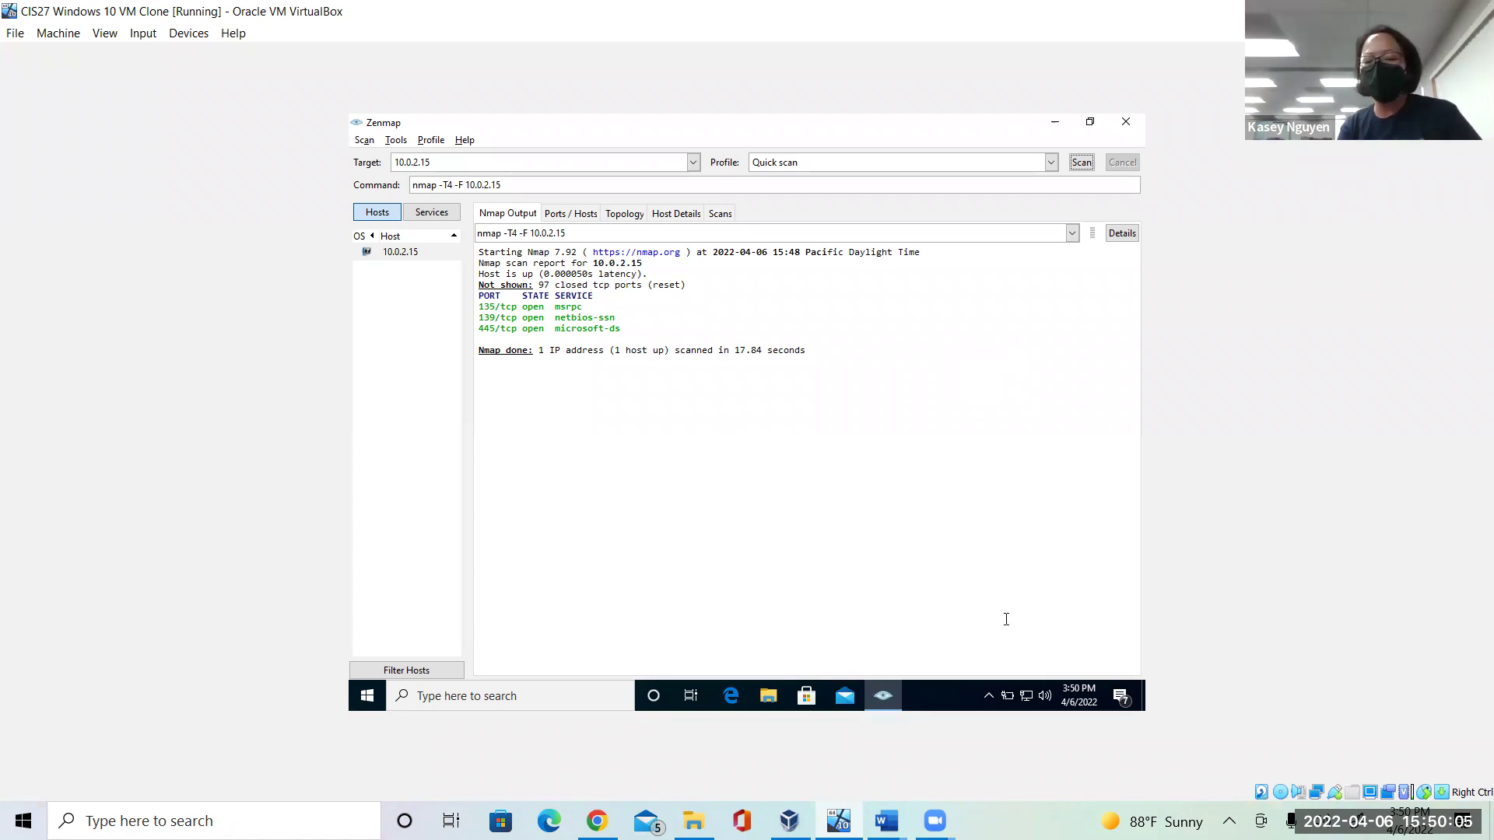
left_click(887, 821)
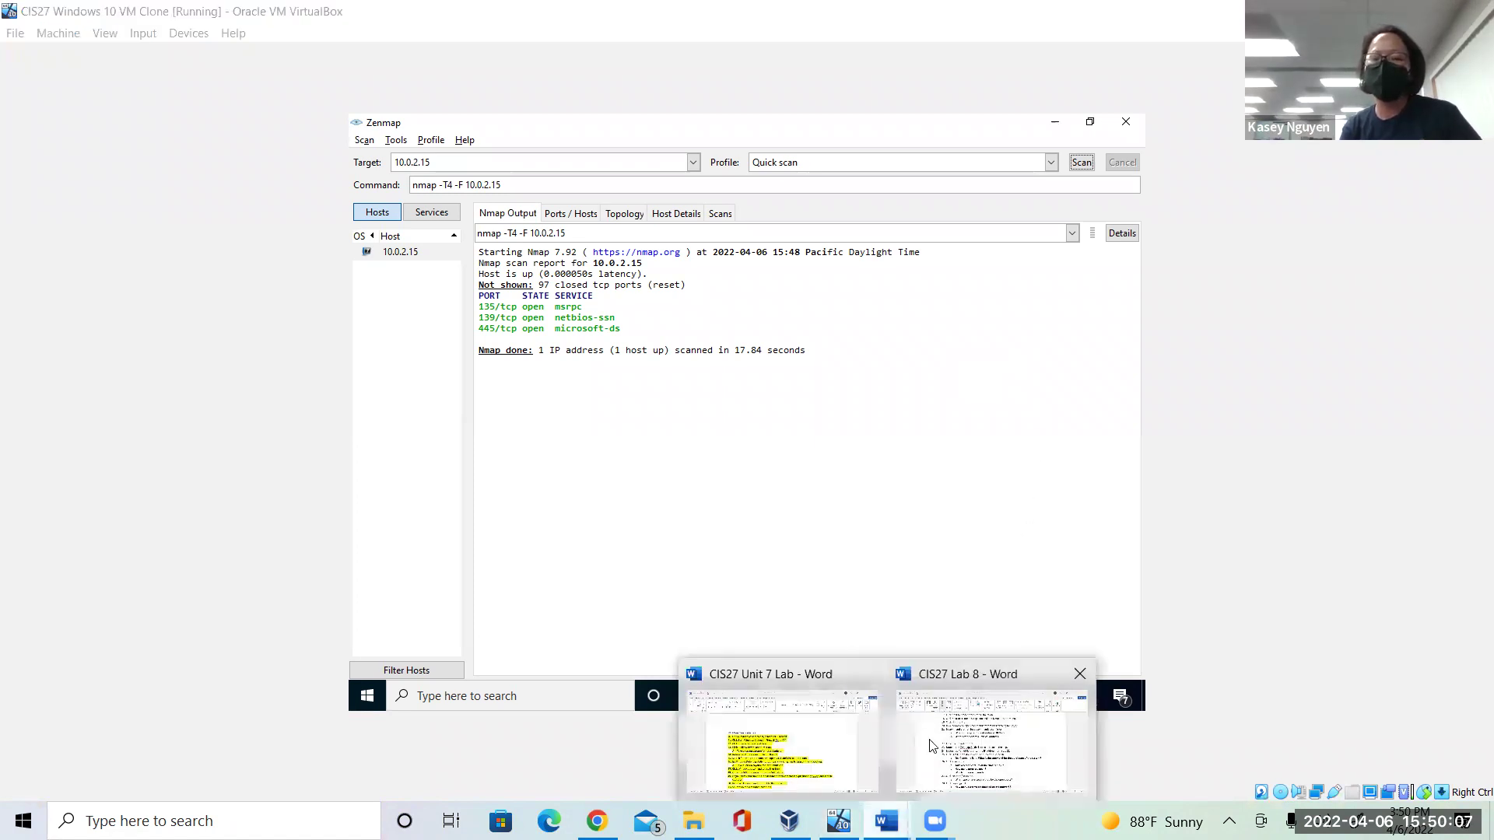
left_click(992, 740)
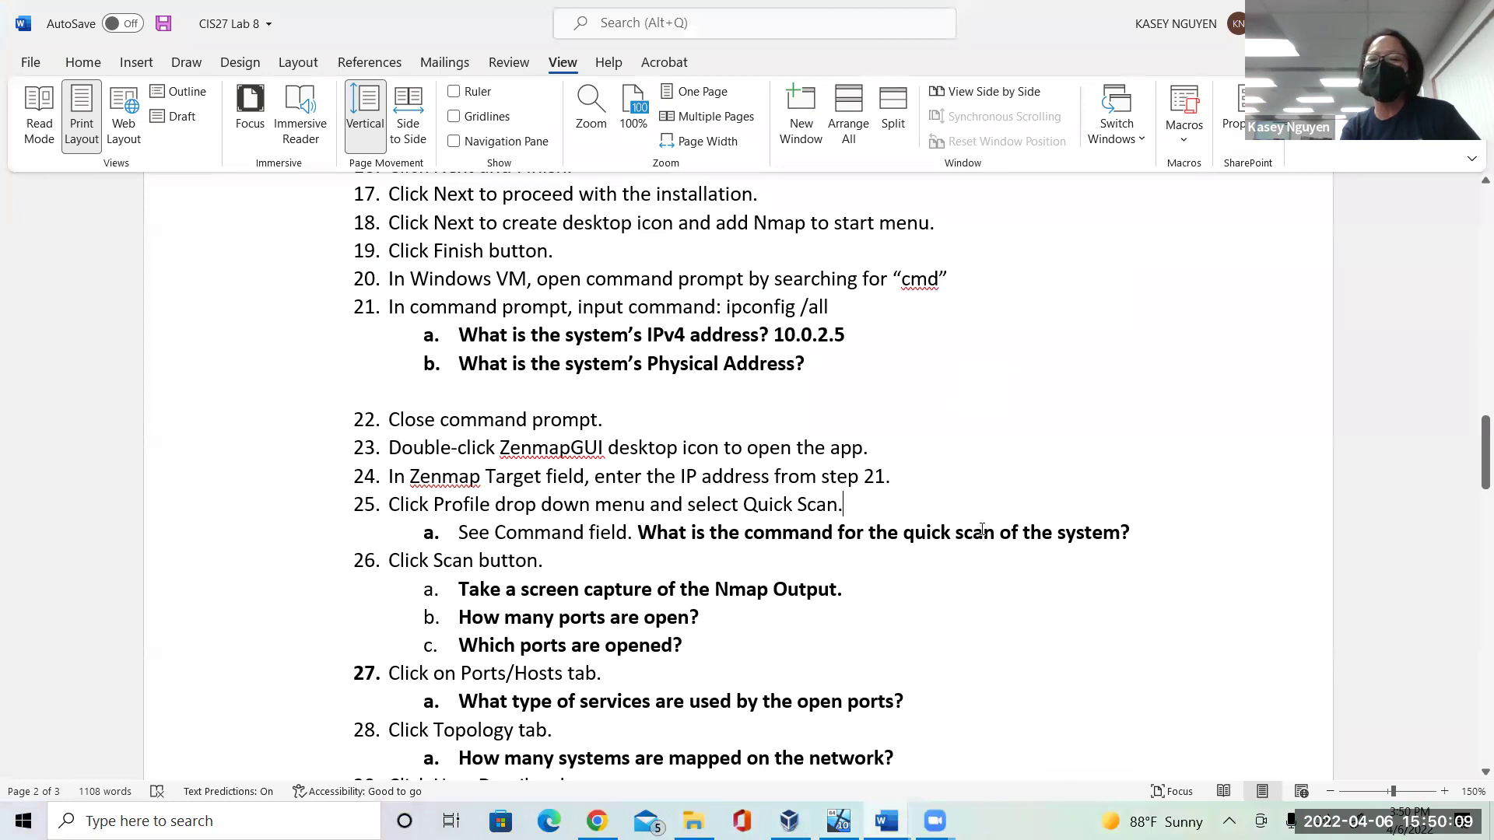
left_click_drag(1060, 545, 693, 537)
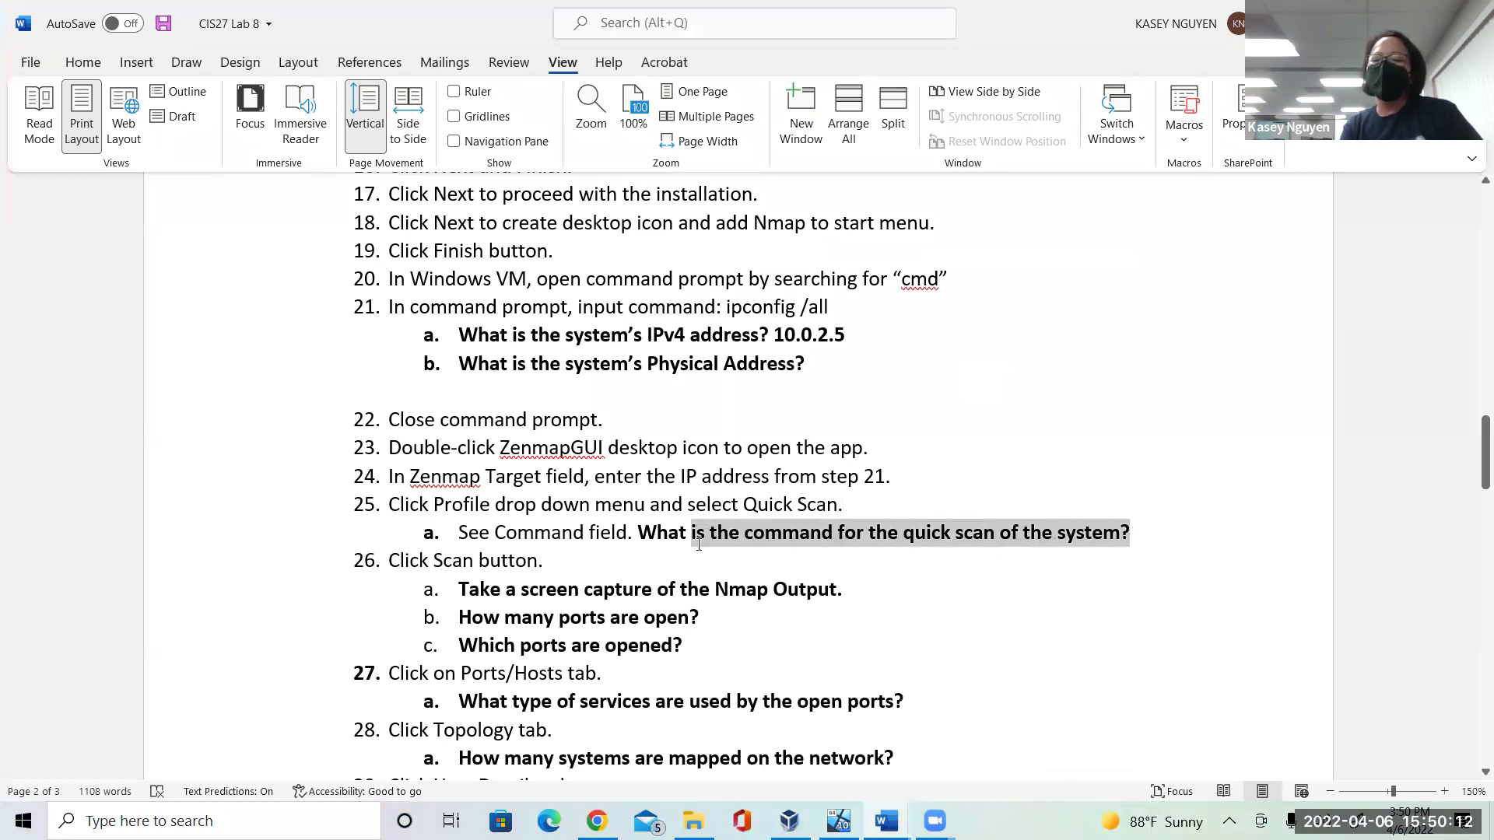
left_click(794, 564)
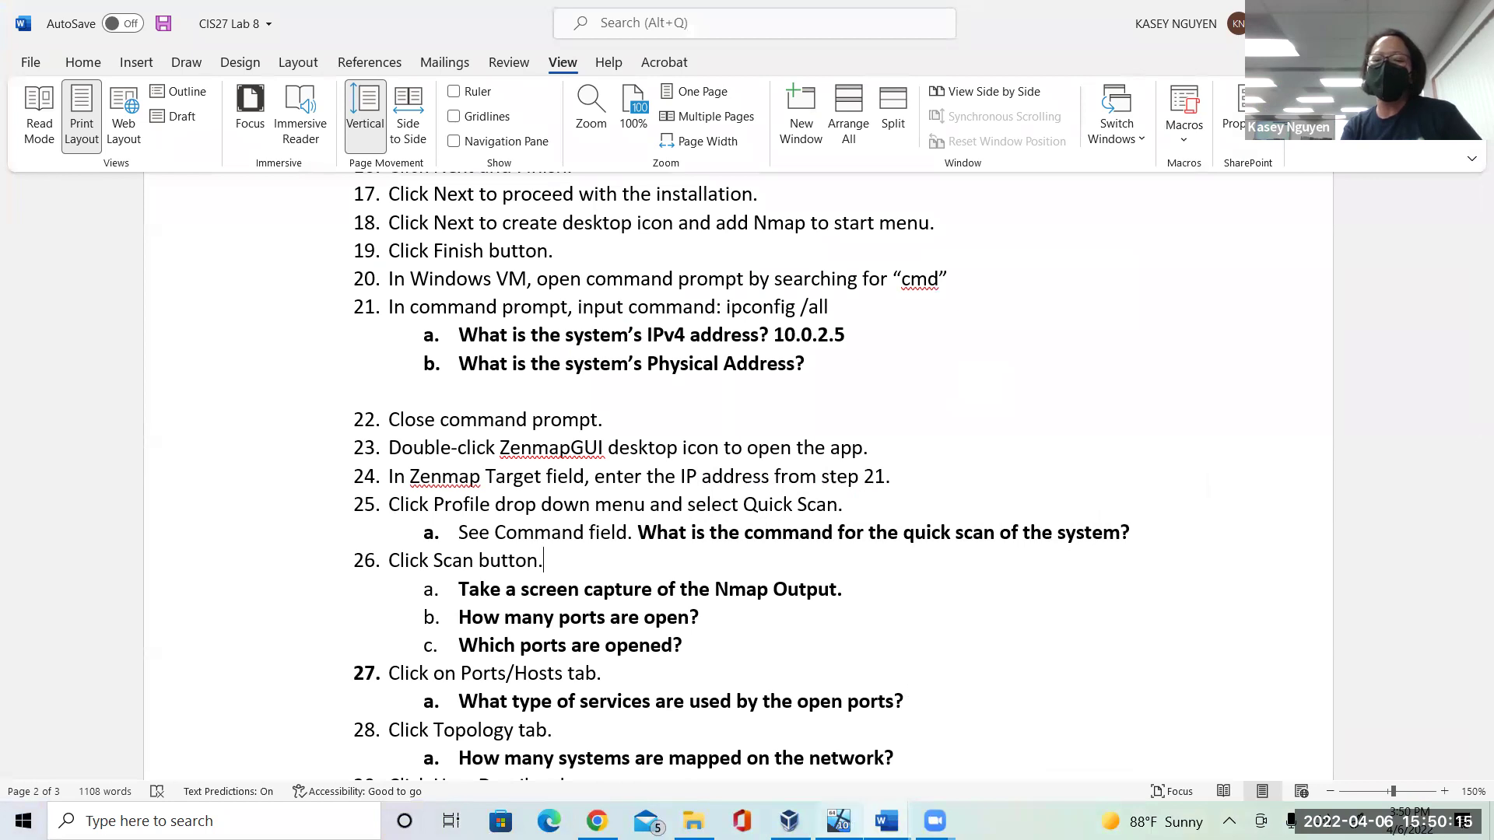
left_click(839, 821)
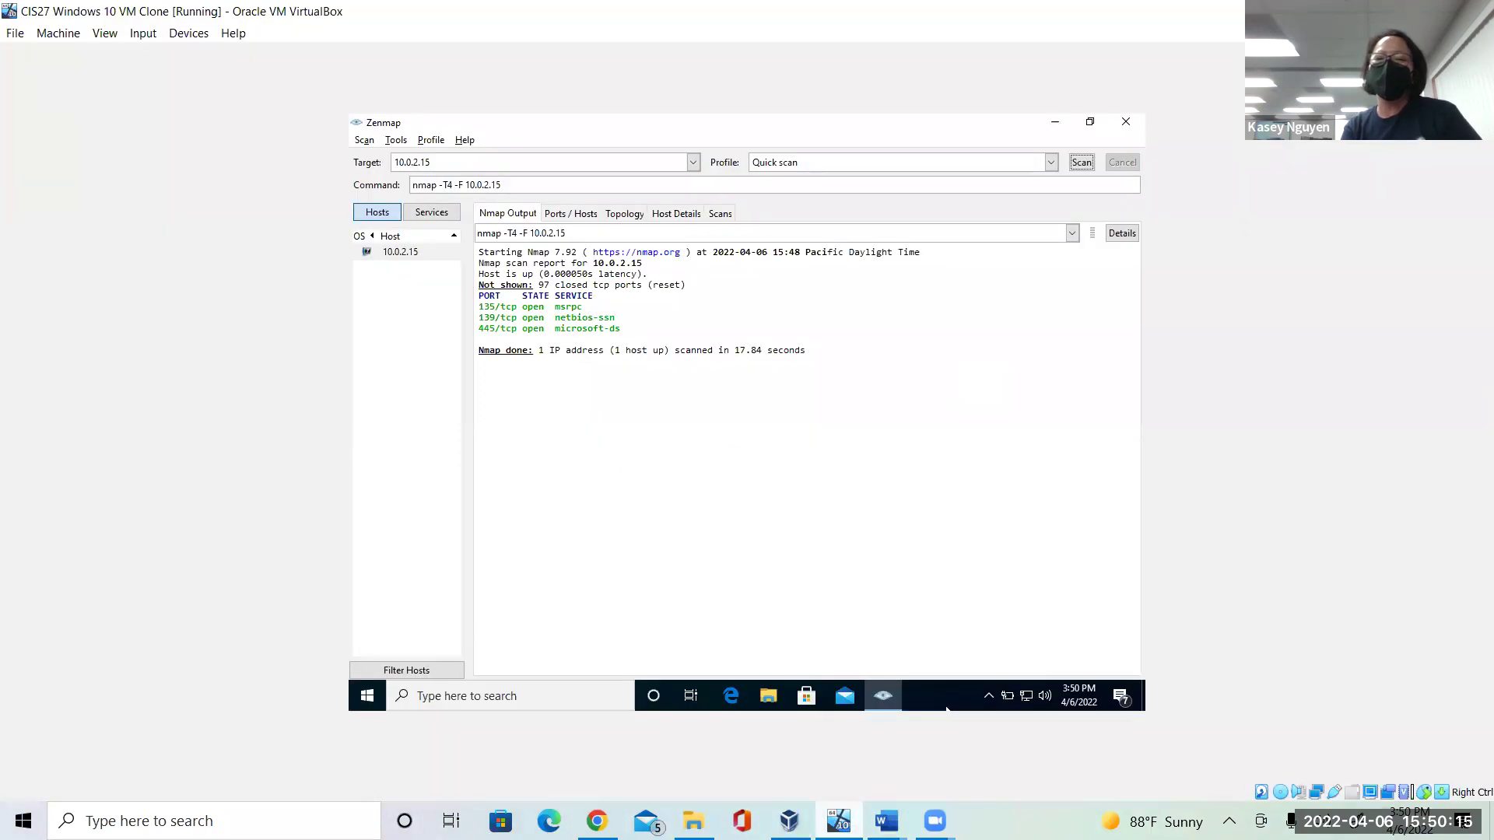
triple_click(543, 184)
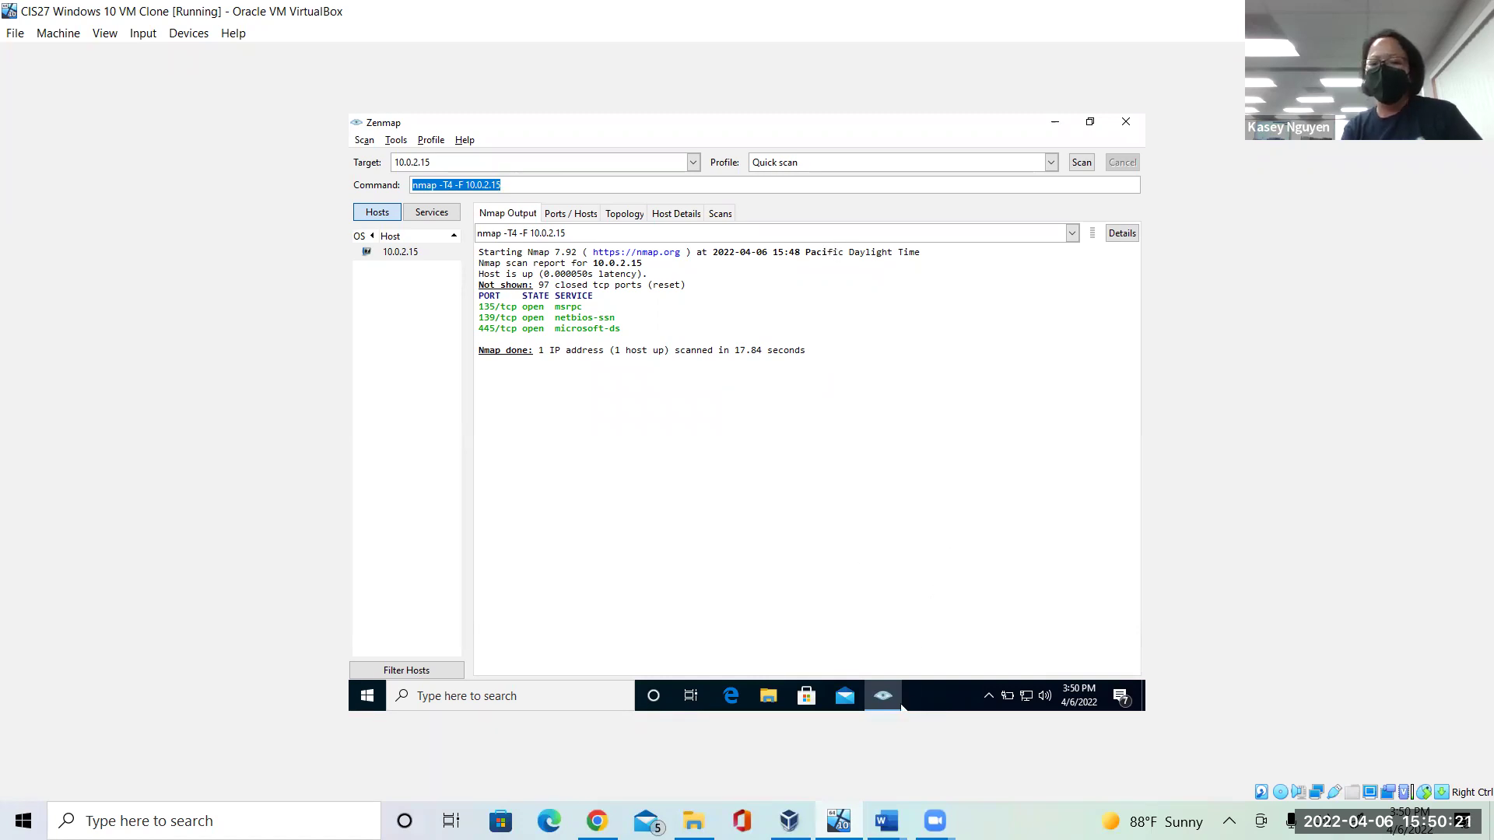
mouse_move(901, 706)
mouse_move(888, 821)
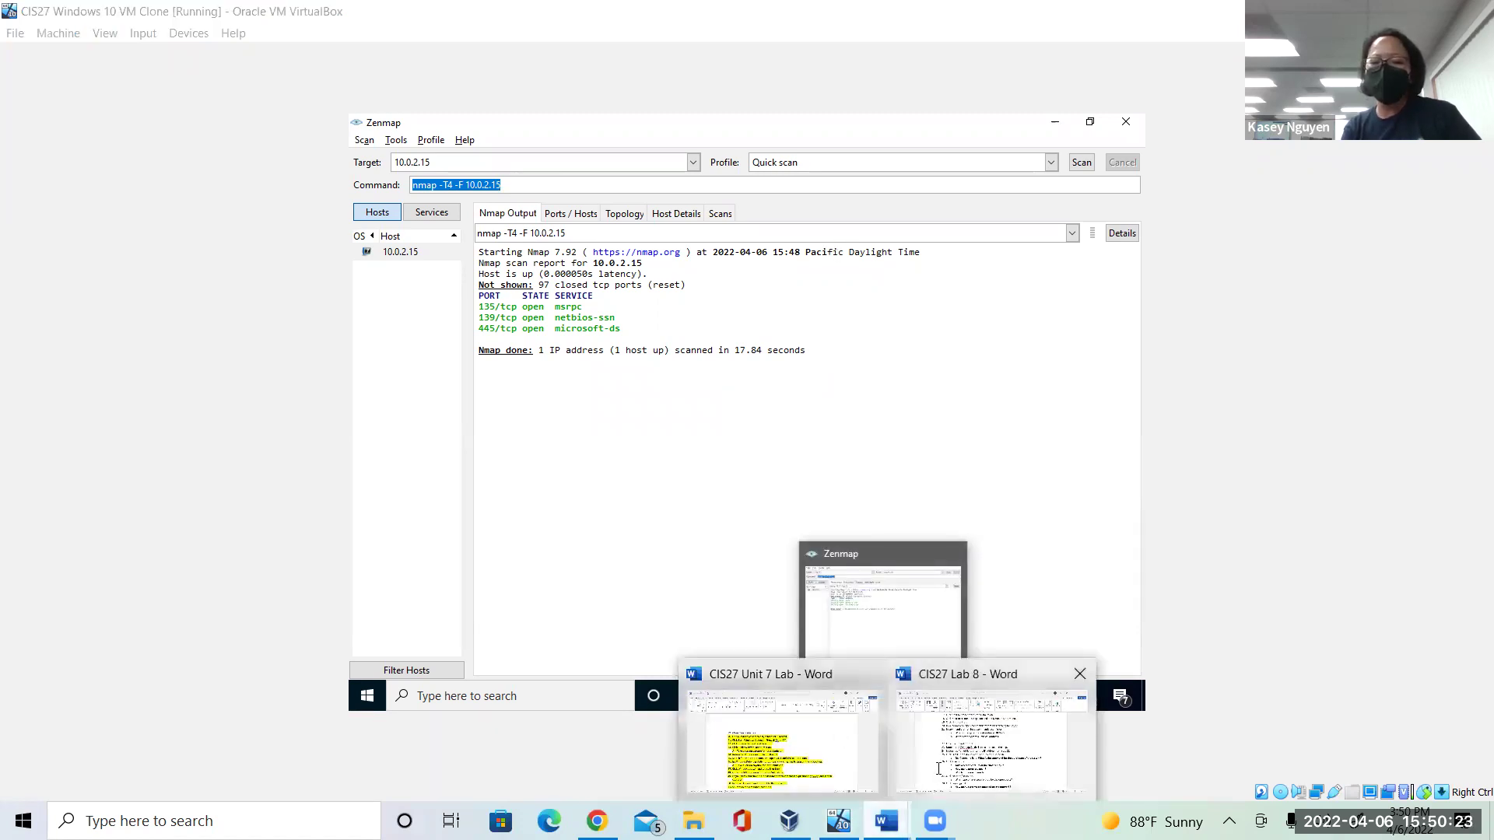
left_click(942, 766)
left_click(812, 618)
left_click(724, 654)
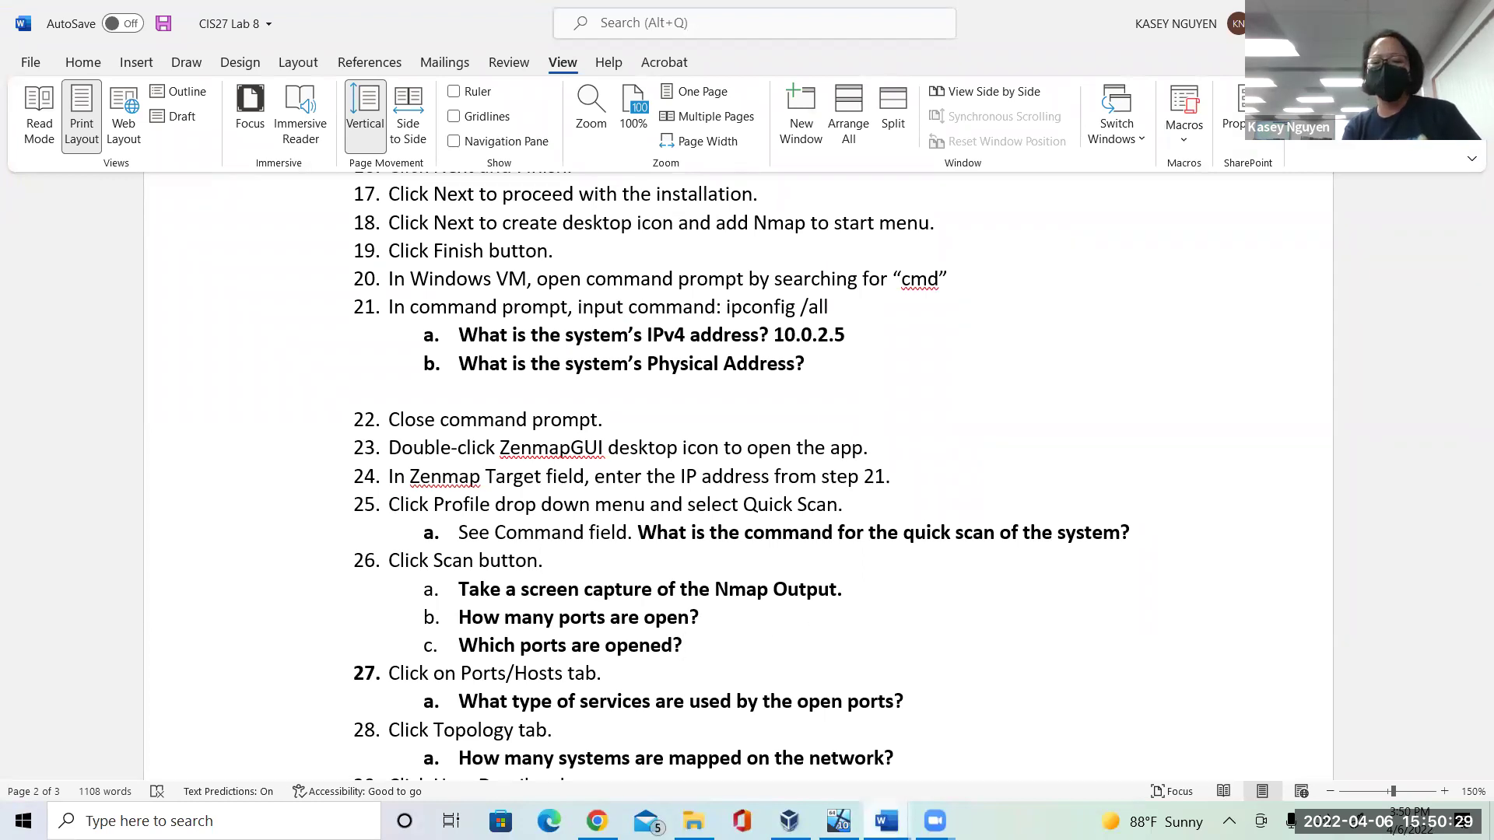
left_click(839, 821)
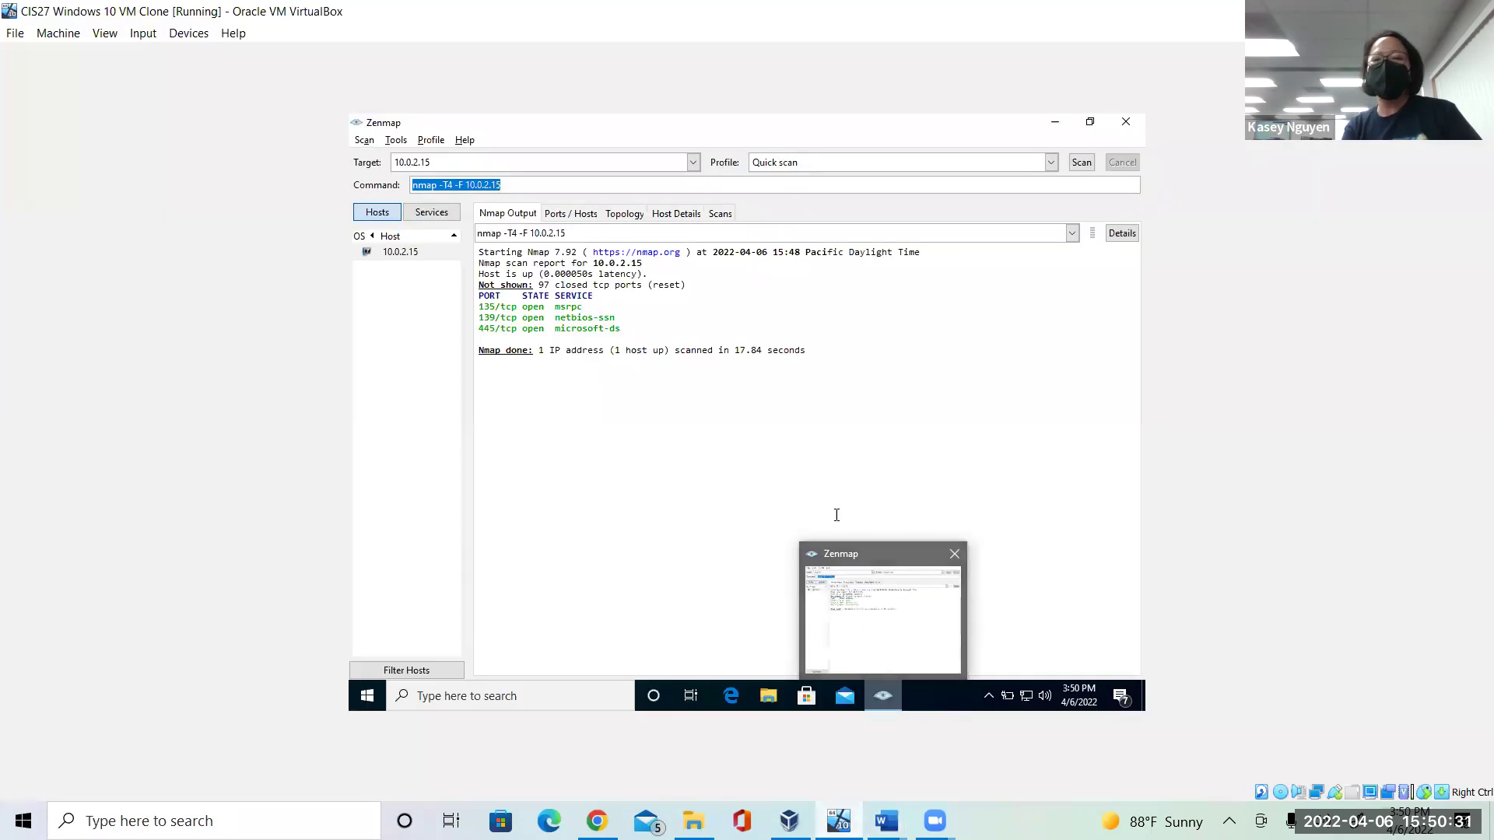
left_click_drag(640, 327, 475, 305)
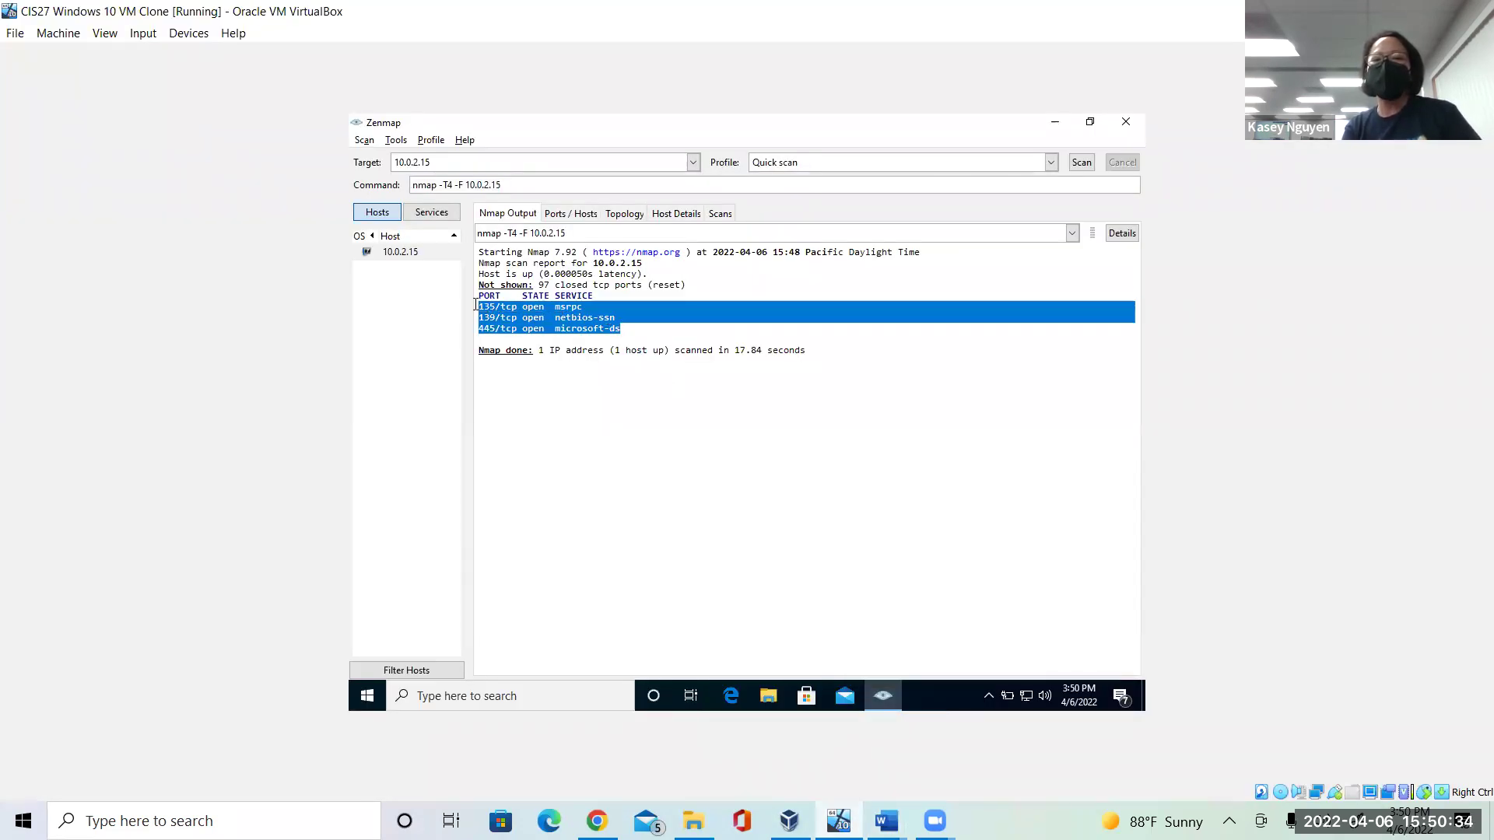
Show the Ports / Hosts table listing 135 msrpc, 139 netbios-ssn and 445 microsoft-ds open.
left_click(696, 414)
left_click(665, 309)
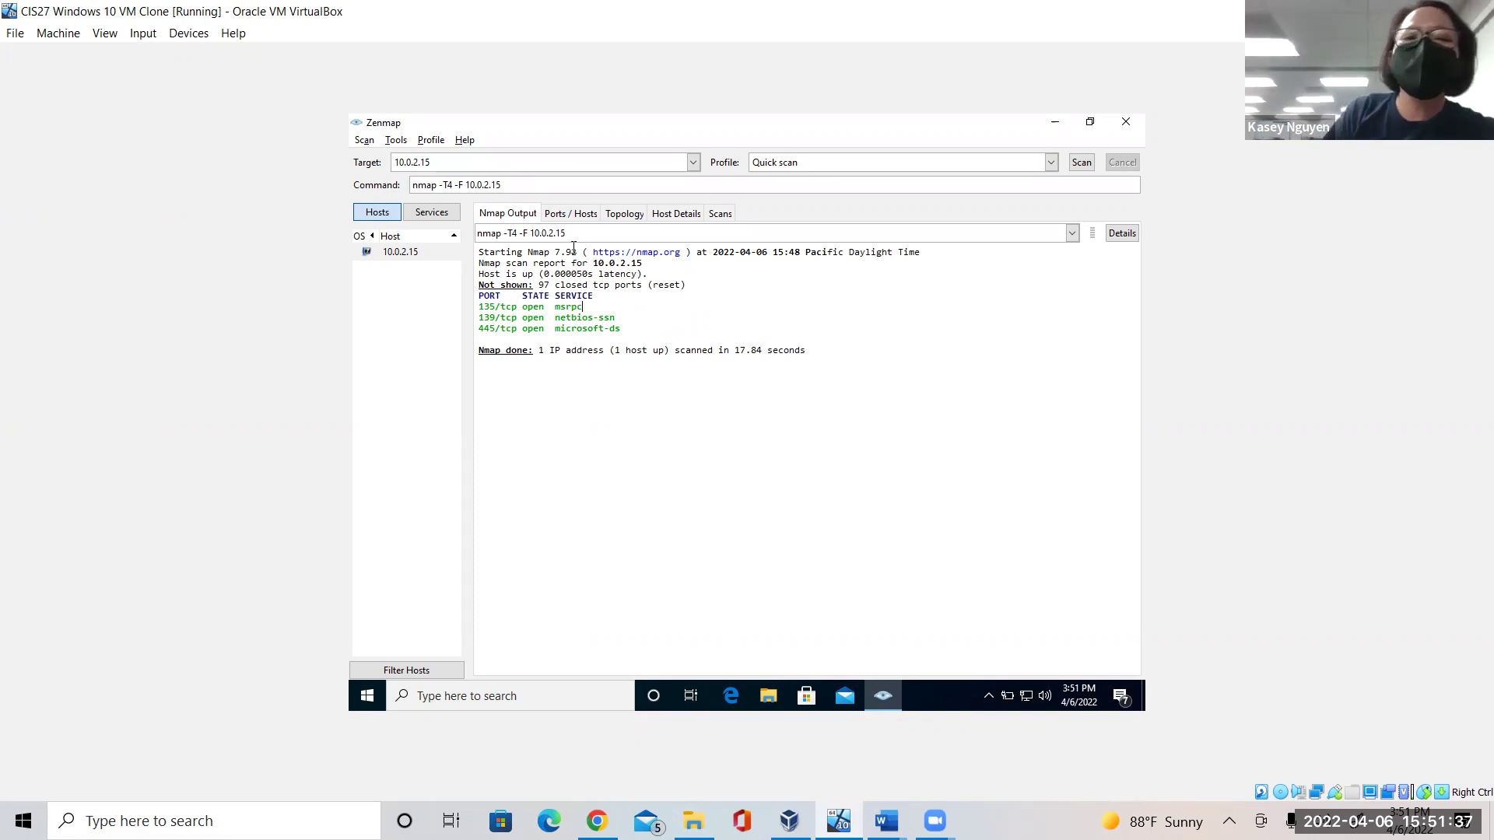
left_click(572, 216)
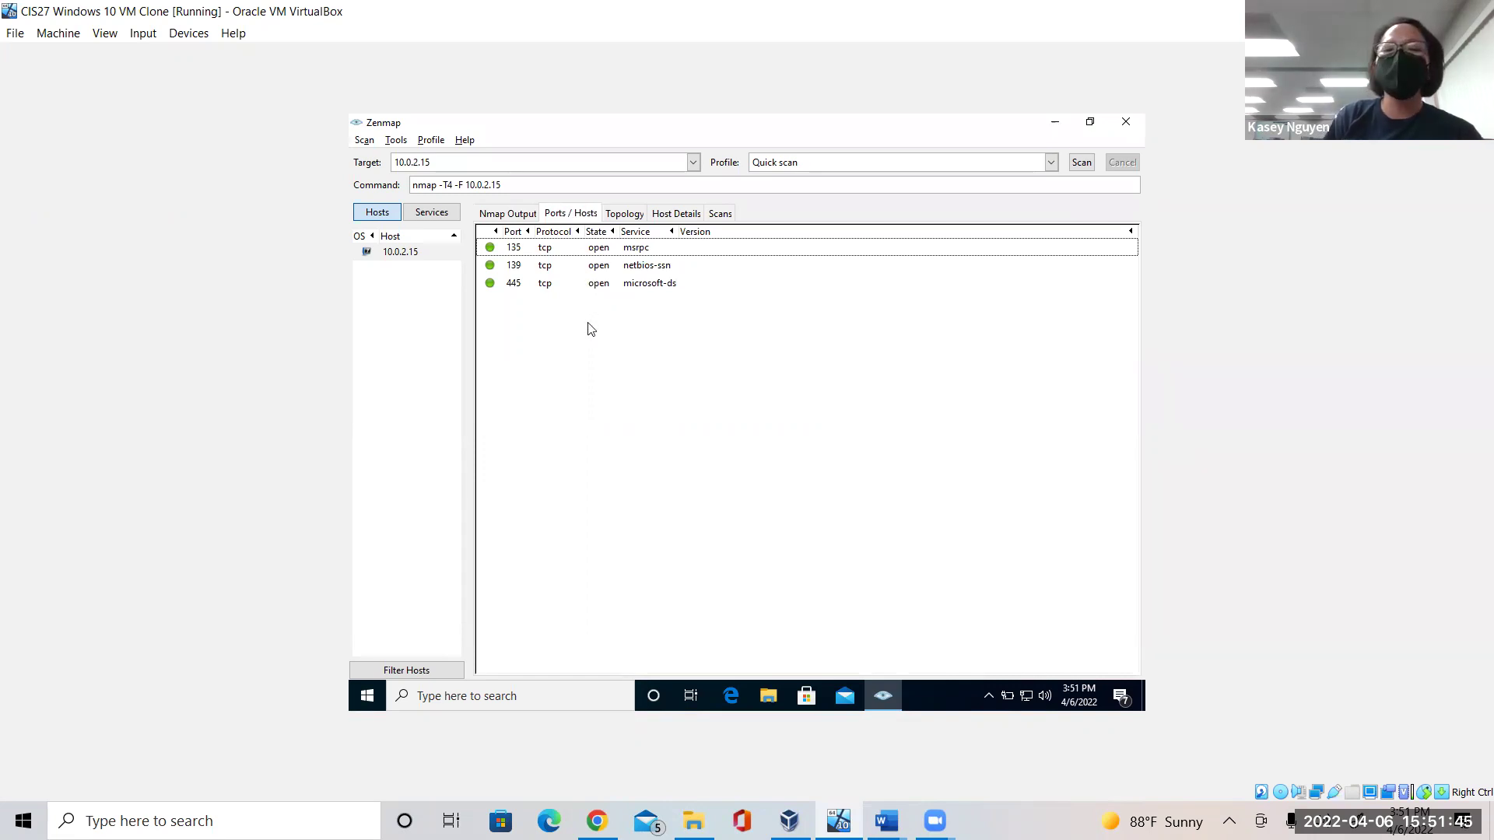
Show the Topology graph linking localhost to 10.0.2.15.
left_click(626, 215)
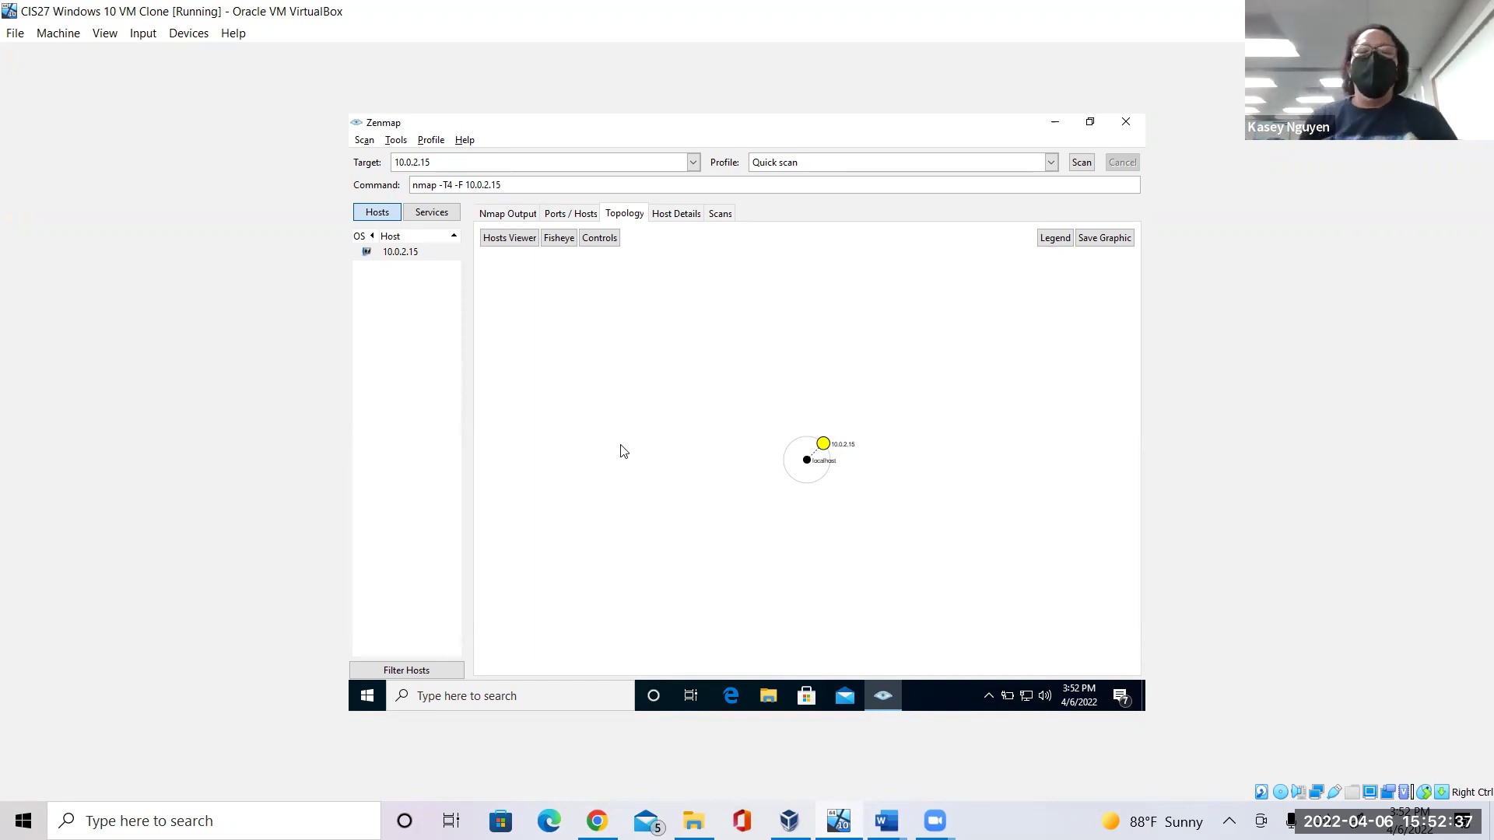
Check 10.0.2.15's host details against the Lab 8 port questions, then return to Ports / Hosts.
left_click(677, 215)
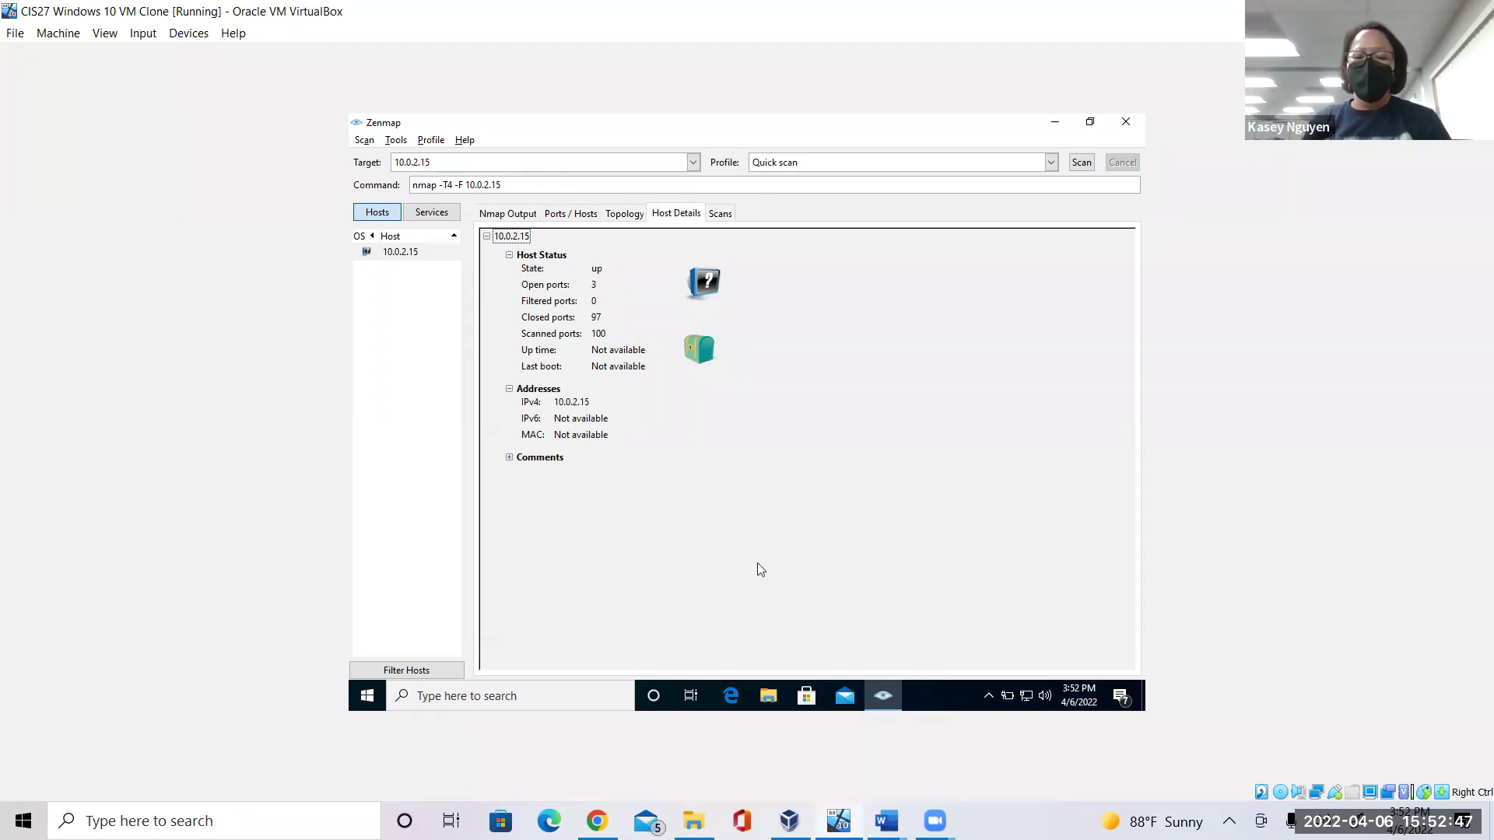
left_click(886, 821)
left_click(958, 733)
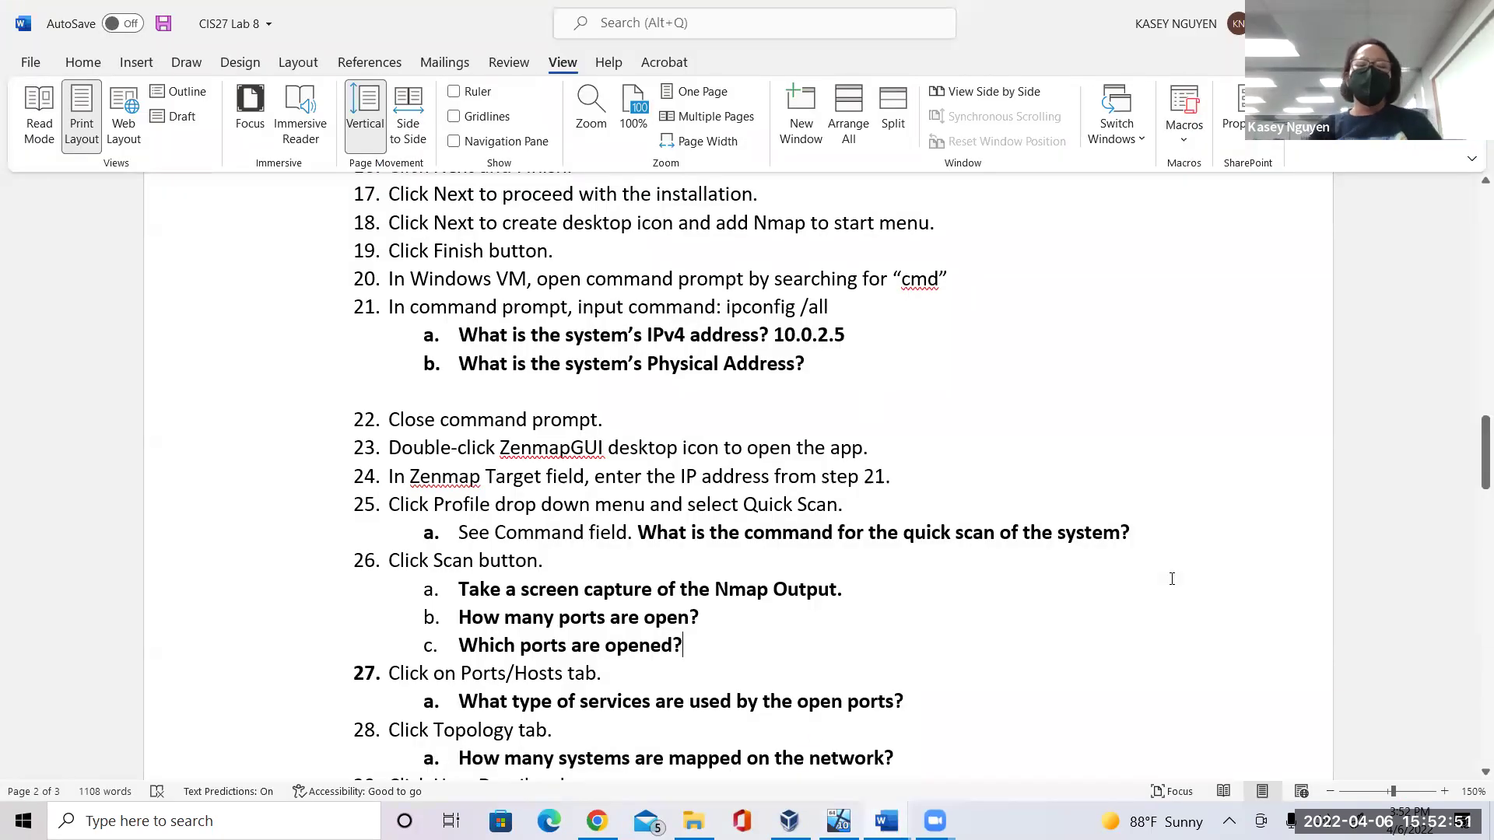
left_click(784, 616)
left_click(708, 653)
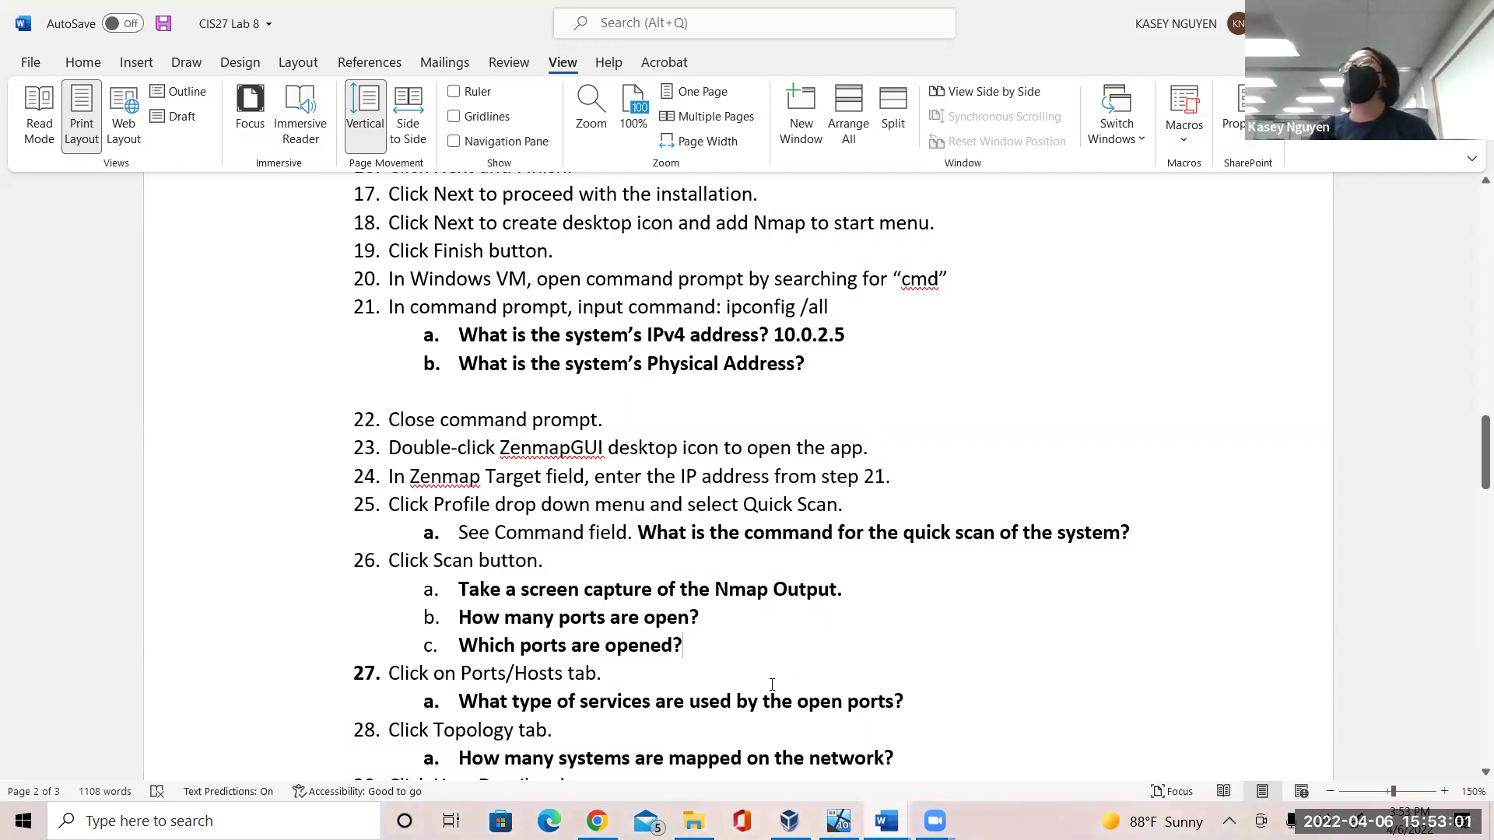
left_click(838, 821)
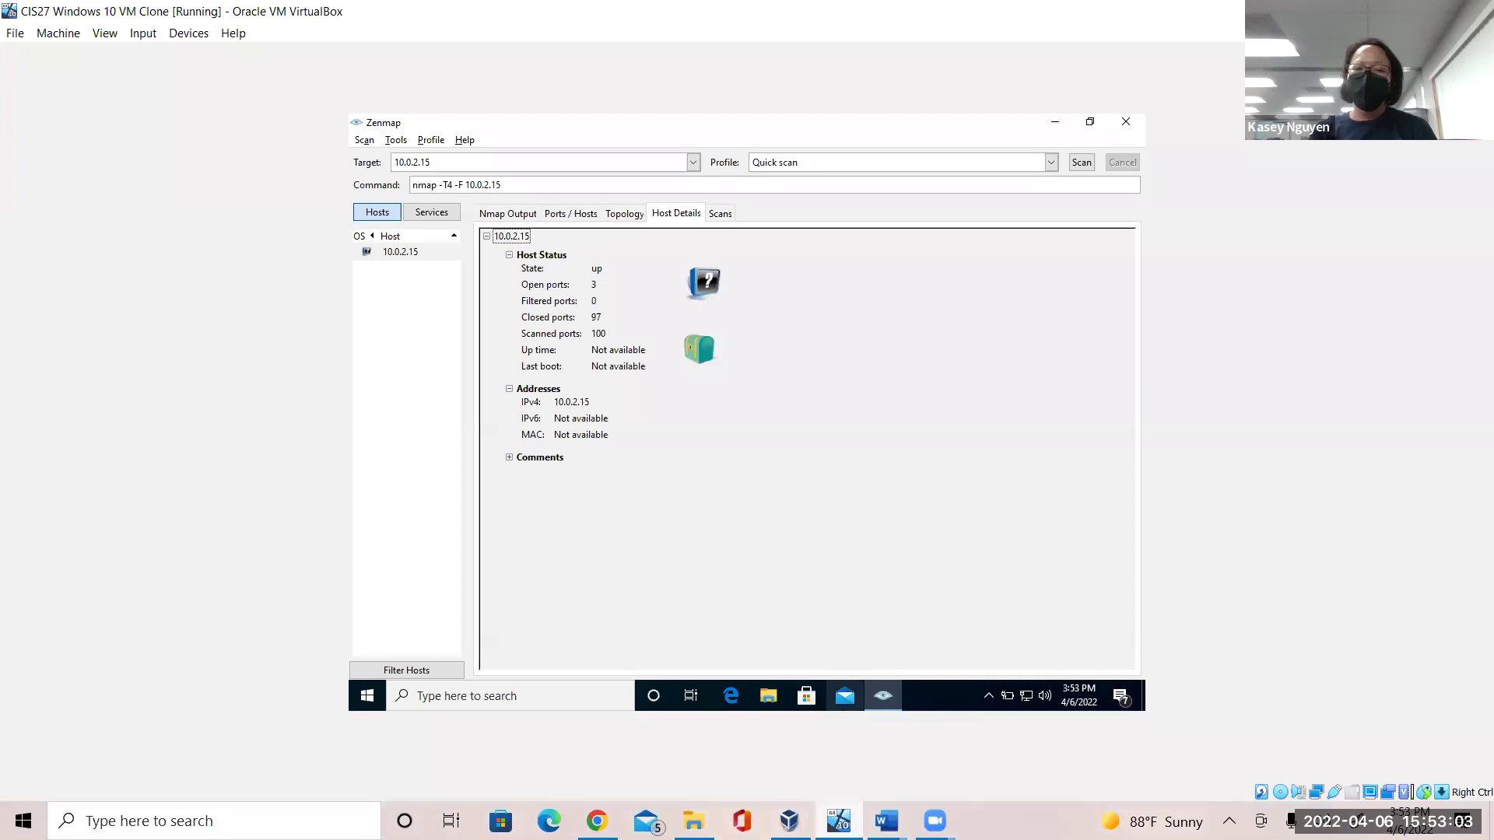
left_click(564, 214)
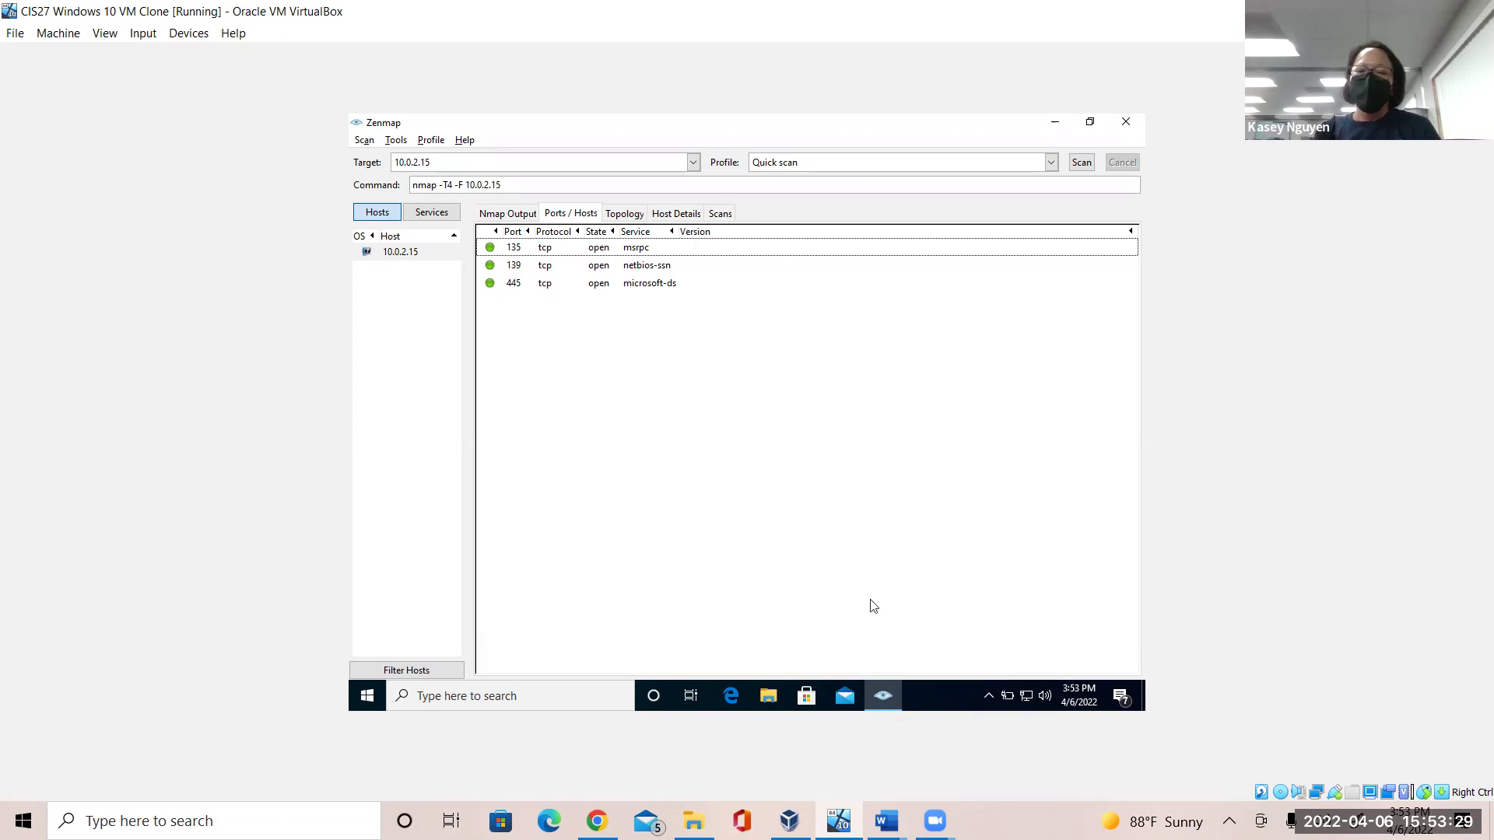
left_click(887, 821)
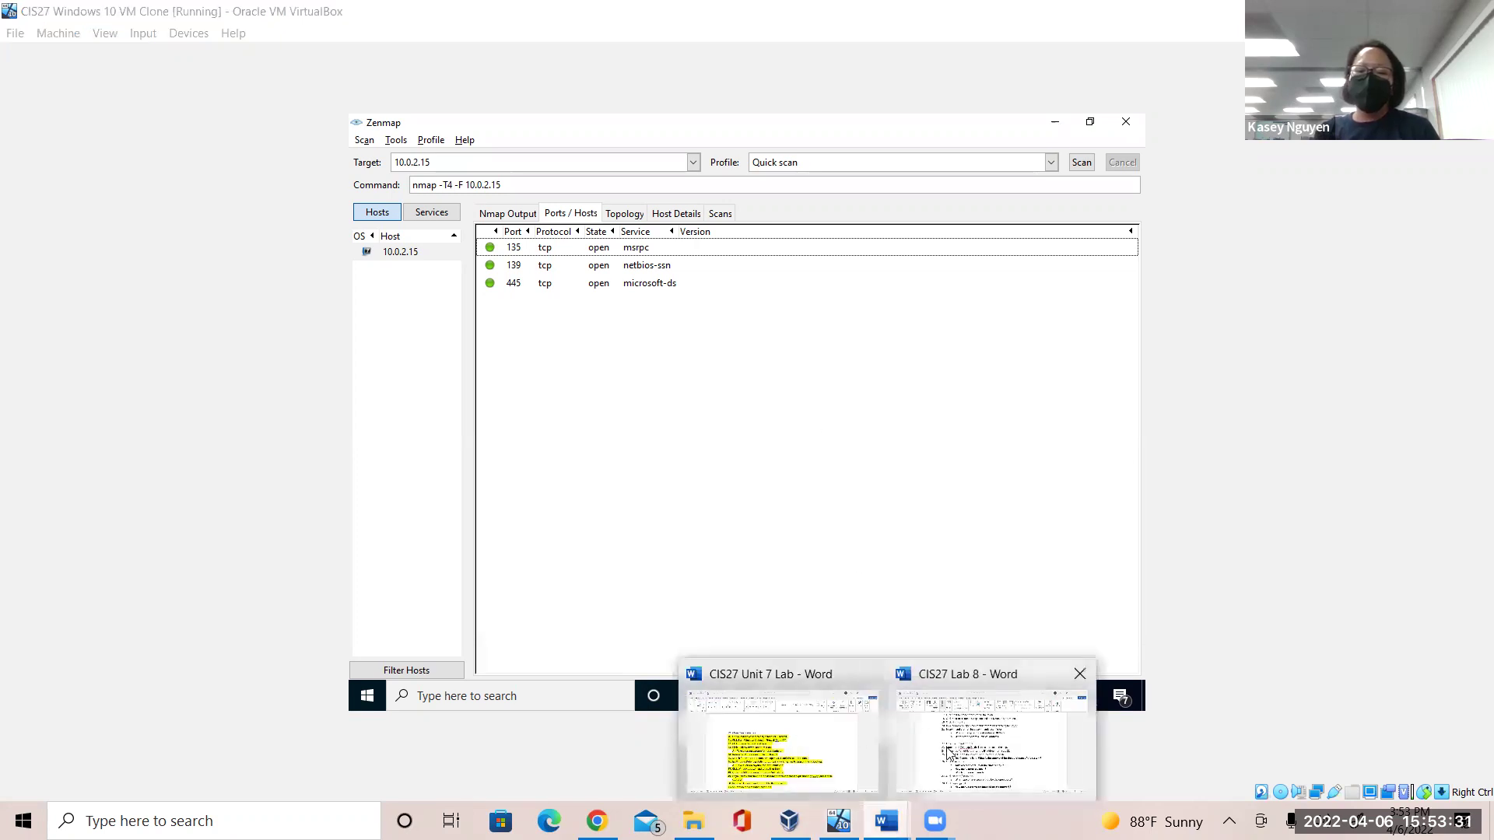
left_click(951, 751)
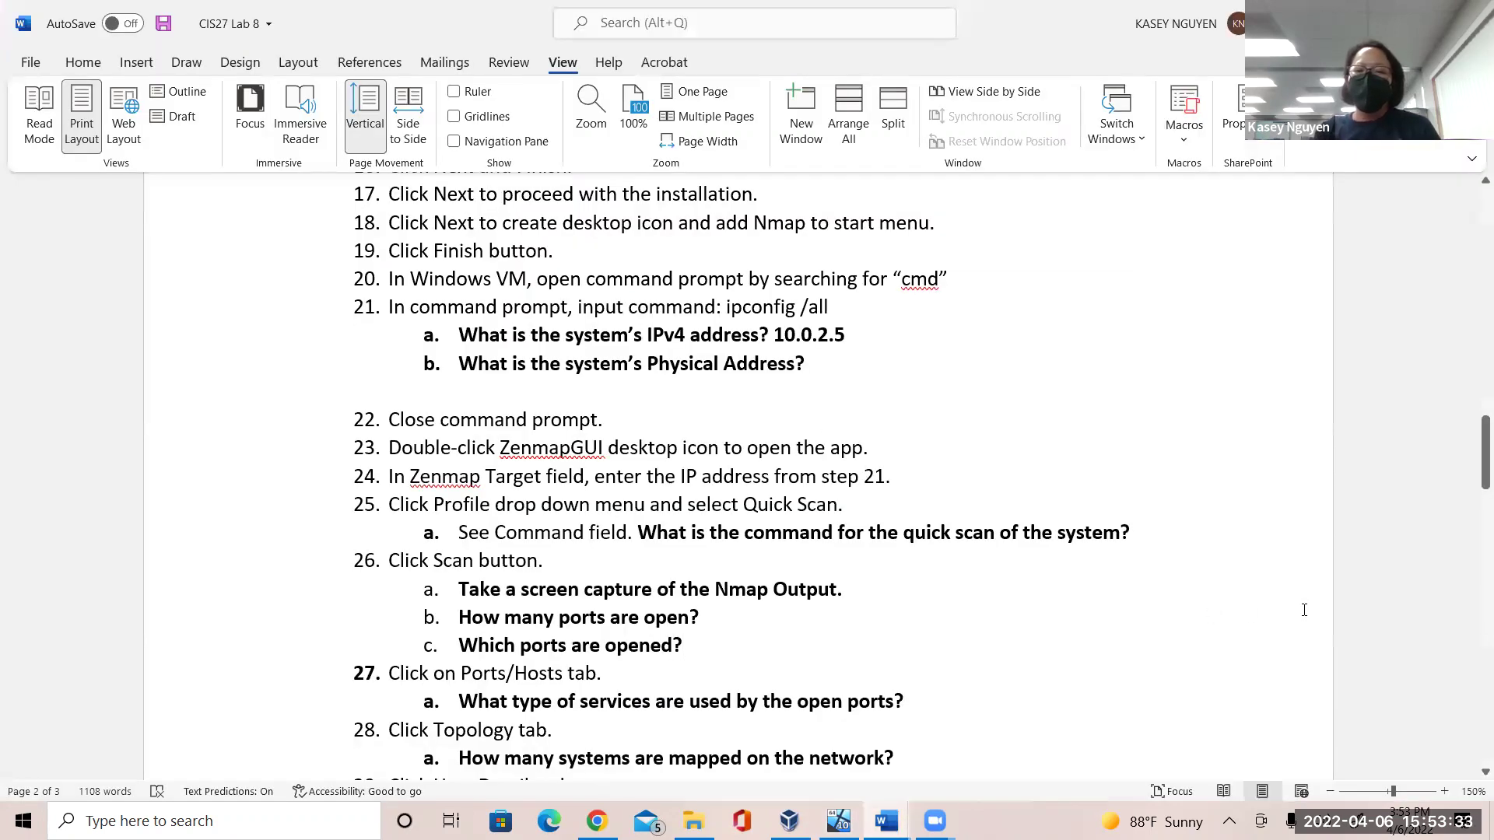
left_click_drag(1473, 478, 1472, 509)
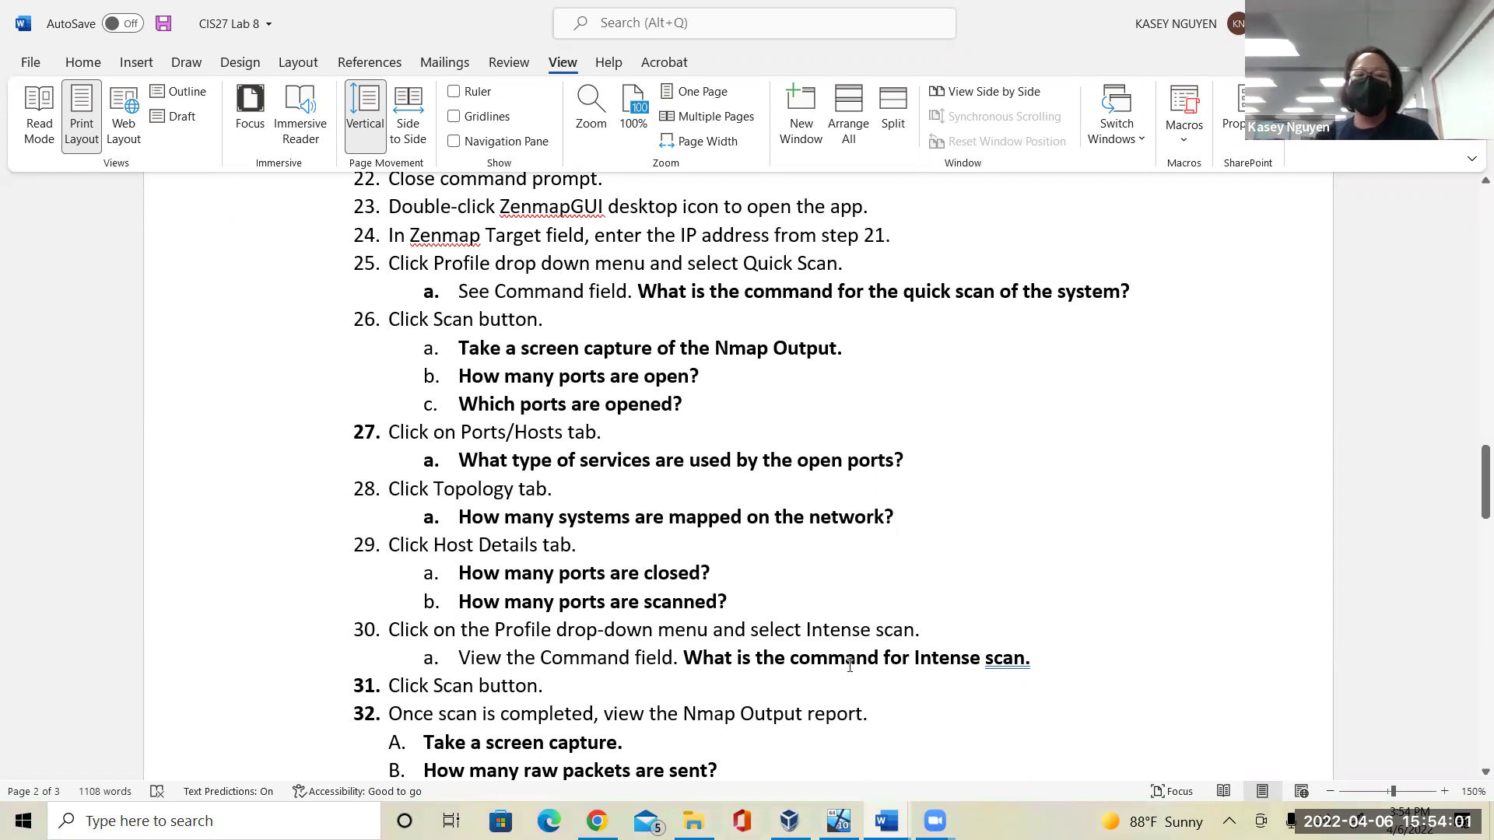
left_click(838, 820)
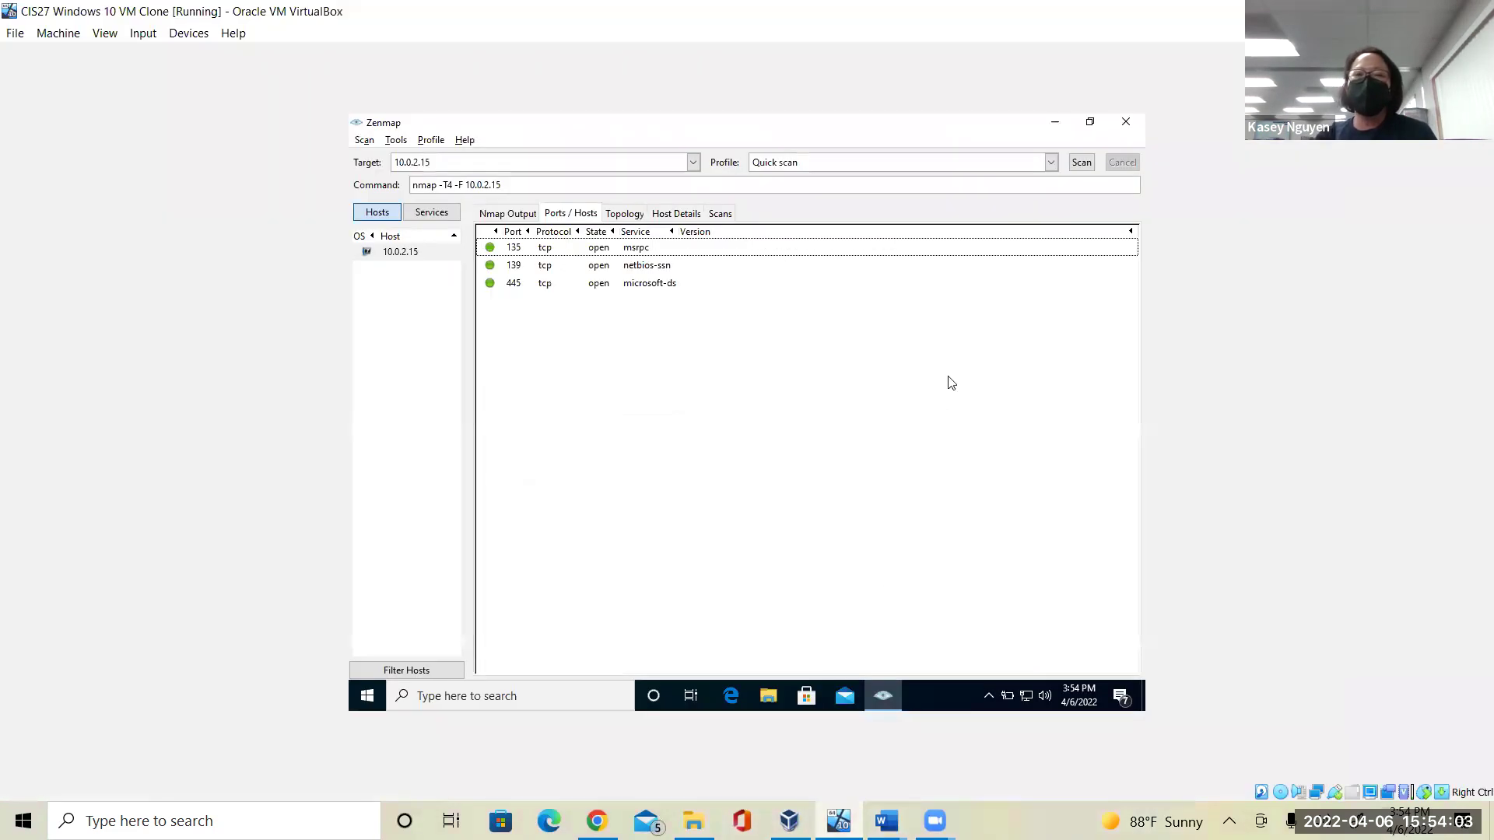
Pick the Intense scan profile and start nmap -T4 -A -v against 10.0.2.15.
left_click(1052, 165)
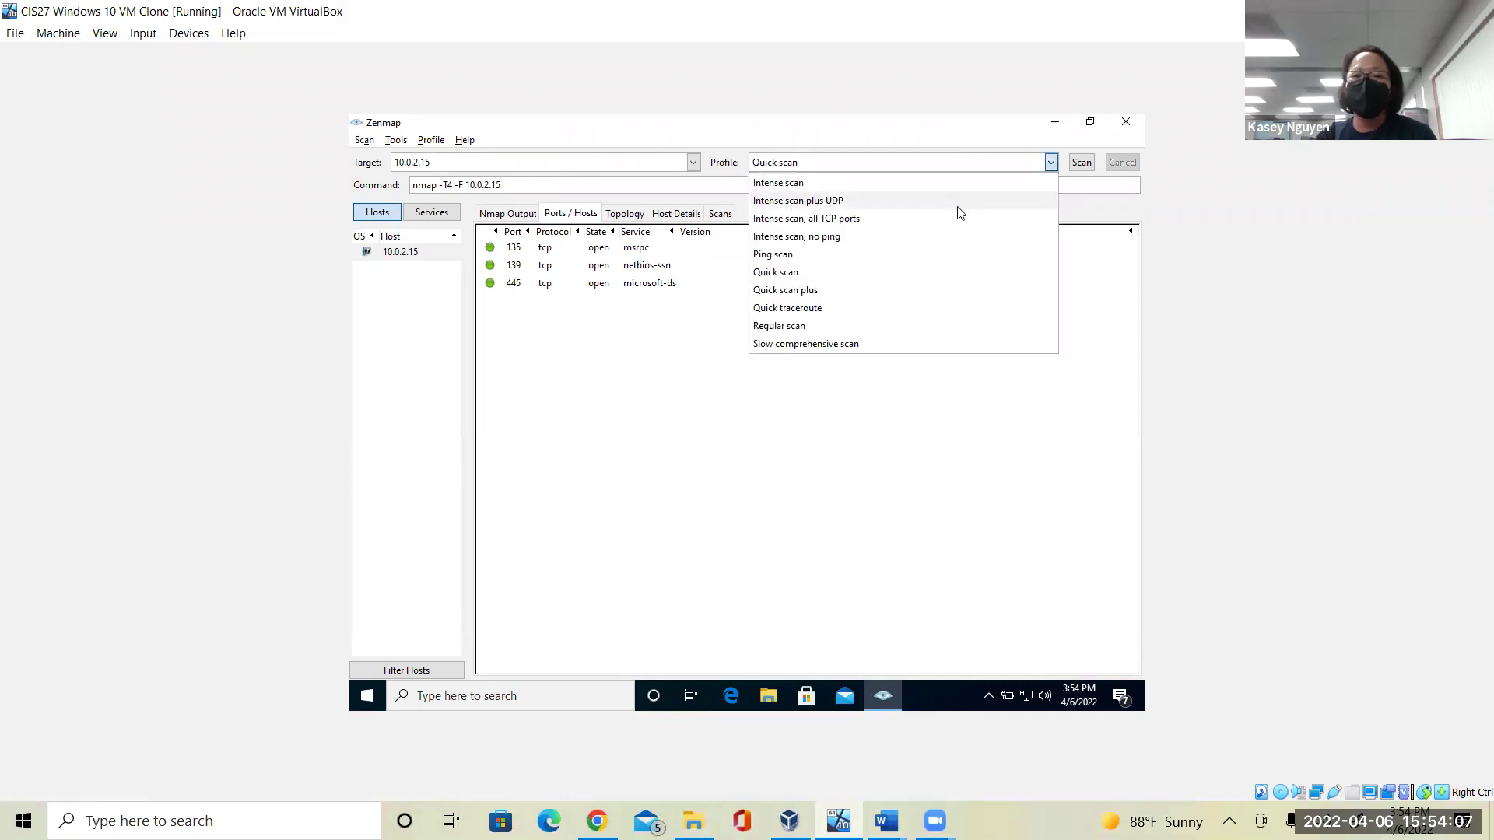
left_click(953, 187)
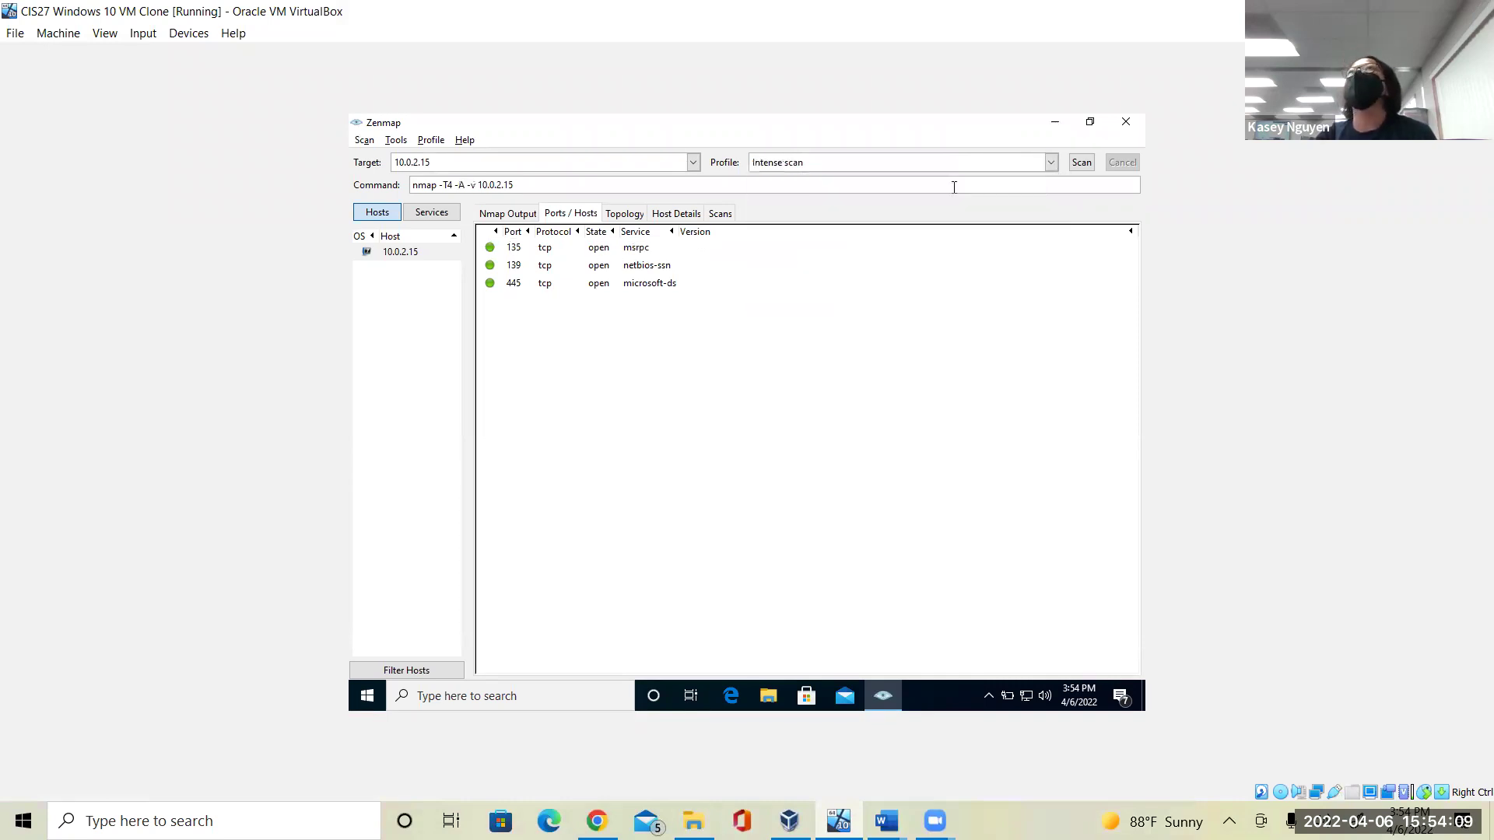
left_click(1082, 163)
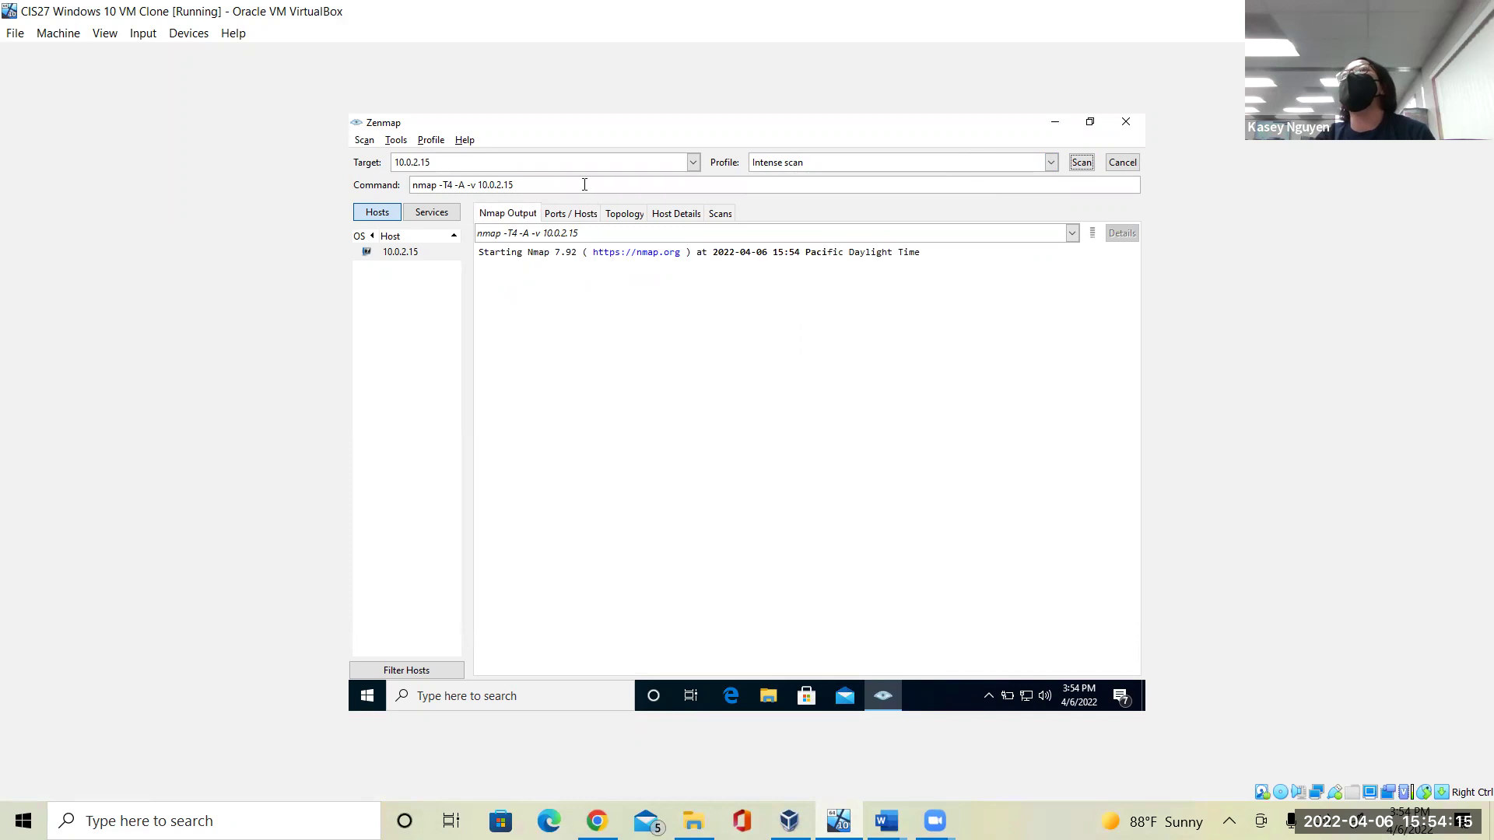
left_click(522, 187)
left_click_drag(522, 186, 412, 185)
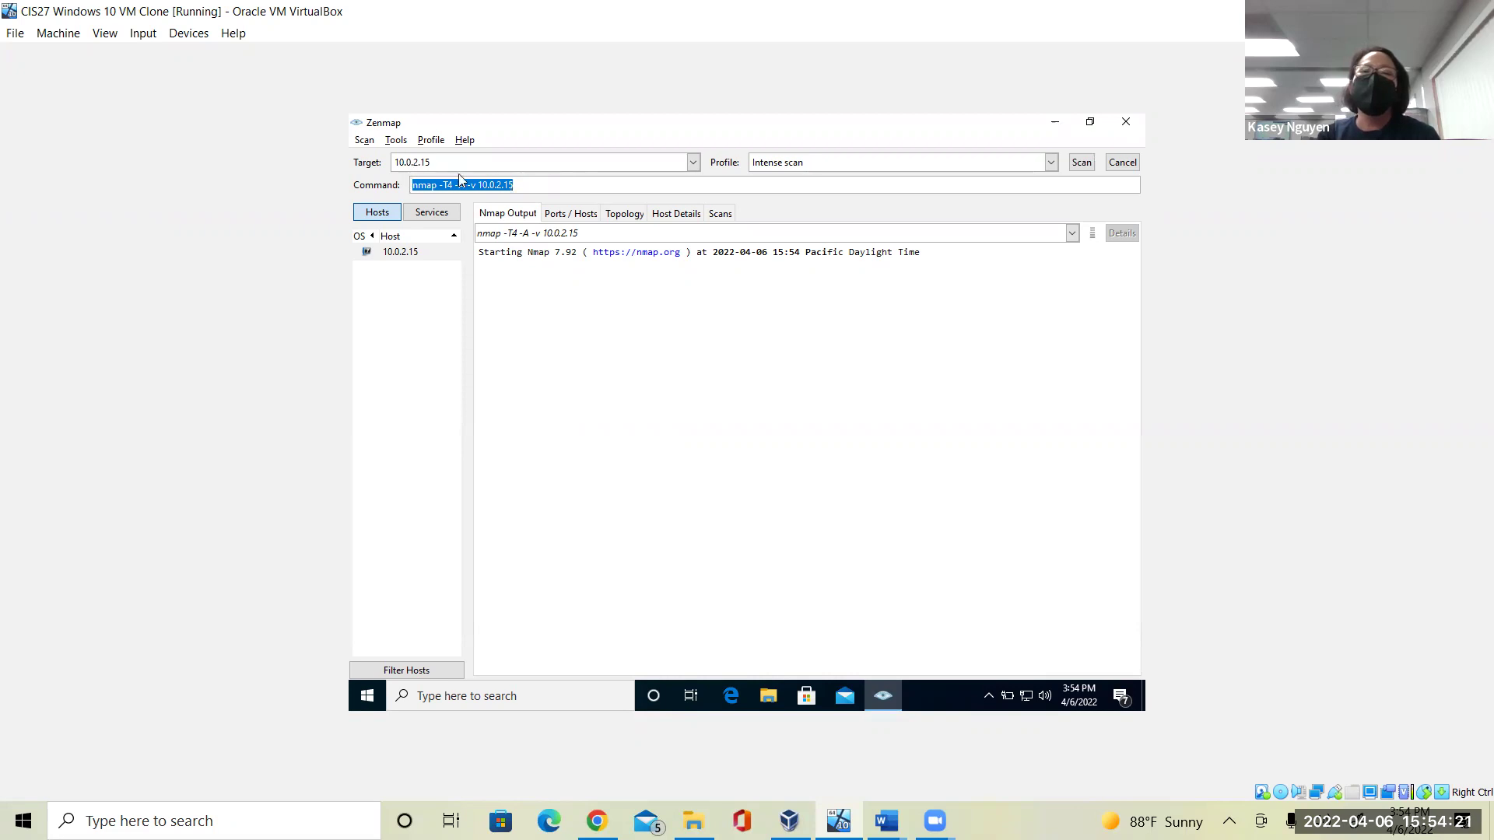
left_click(563, 179)
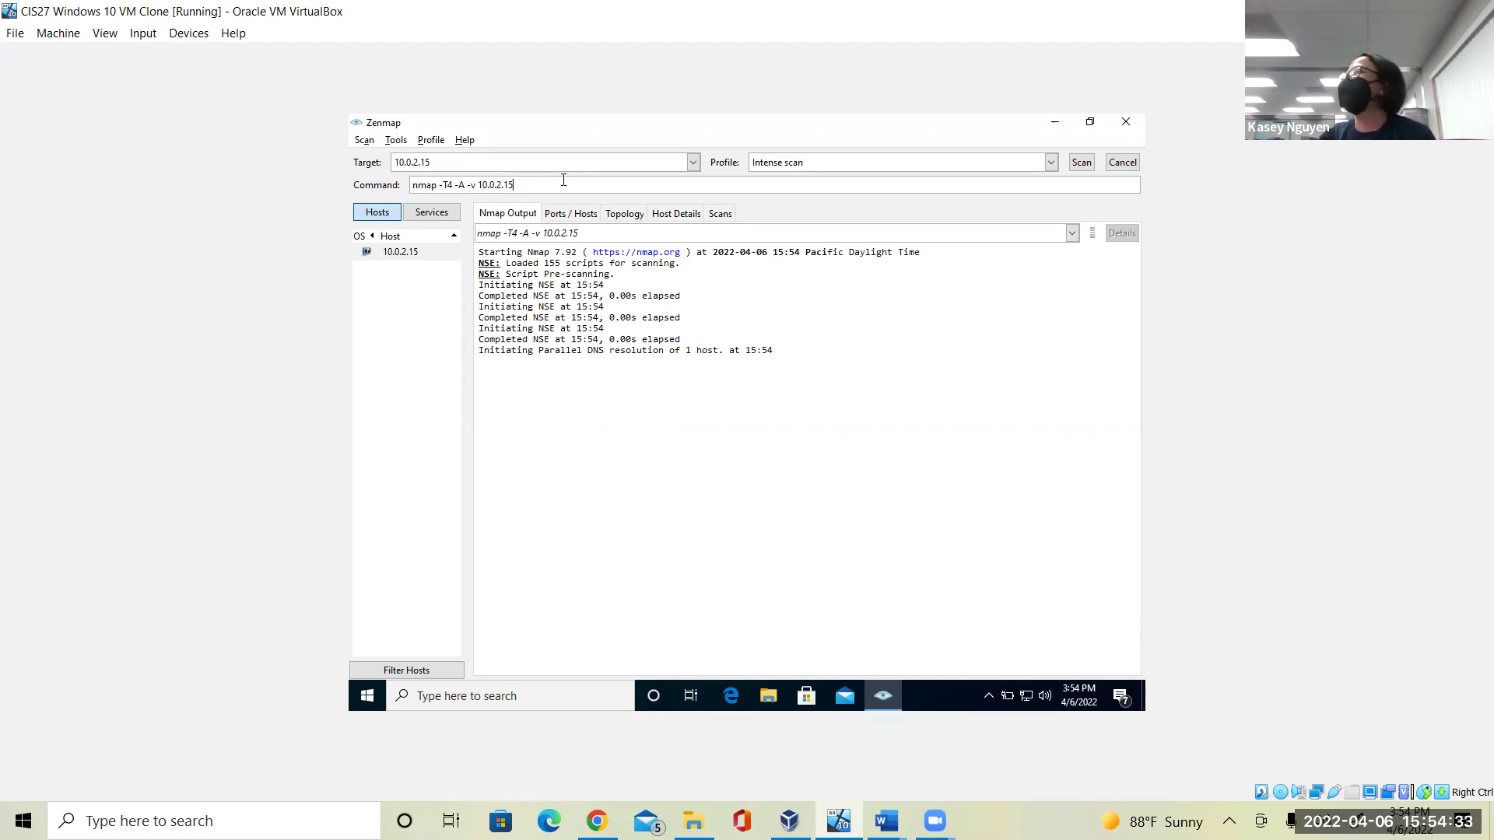
left_click(564, 179)
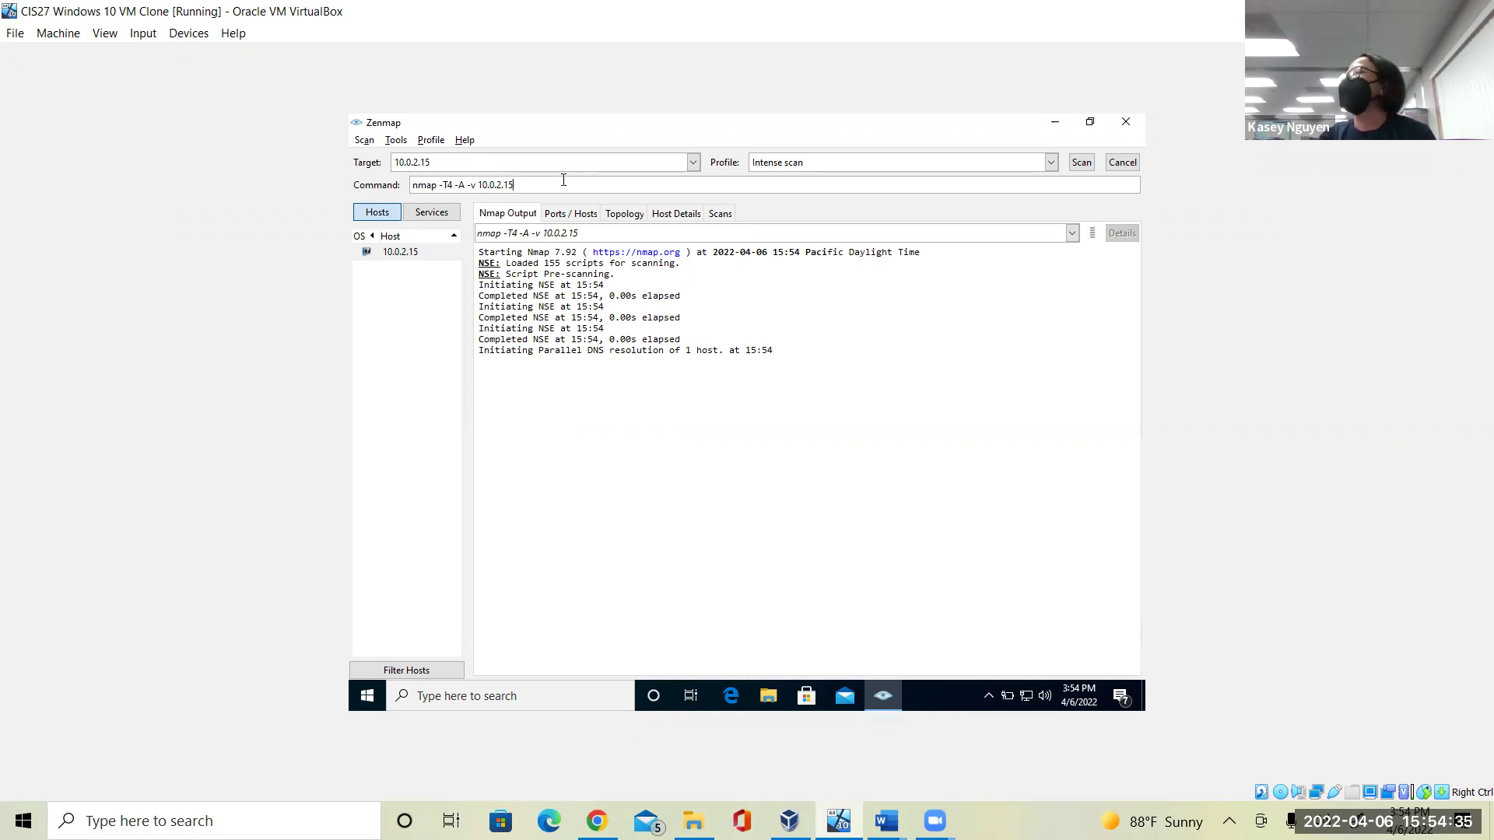
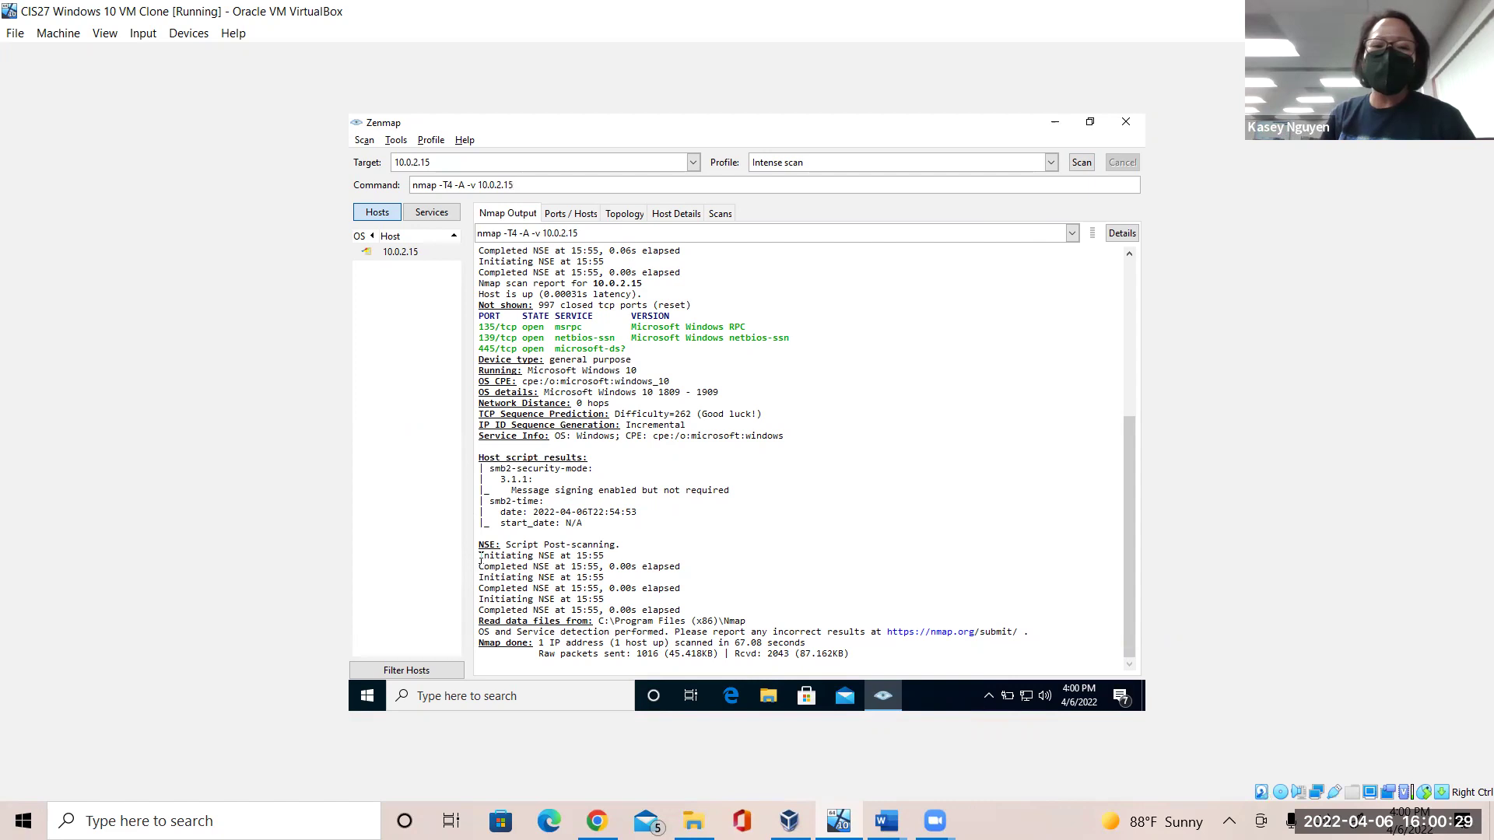
Show the Ports / Hosts table for 10.0.2.15: open ports 135 msrpc, 139 netbios-ssn, 445 microsoft-ds.
left_click_drag(481, 557, 790, 625)
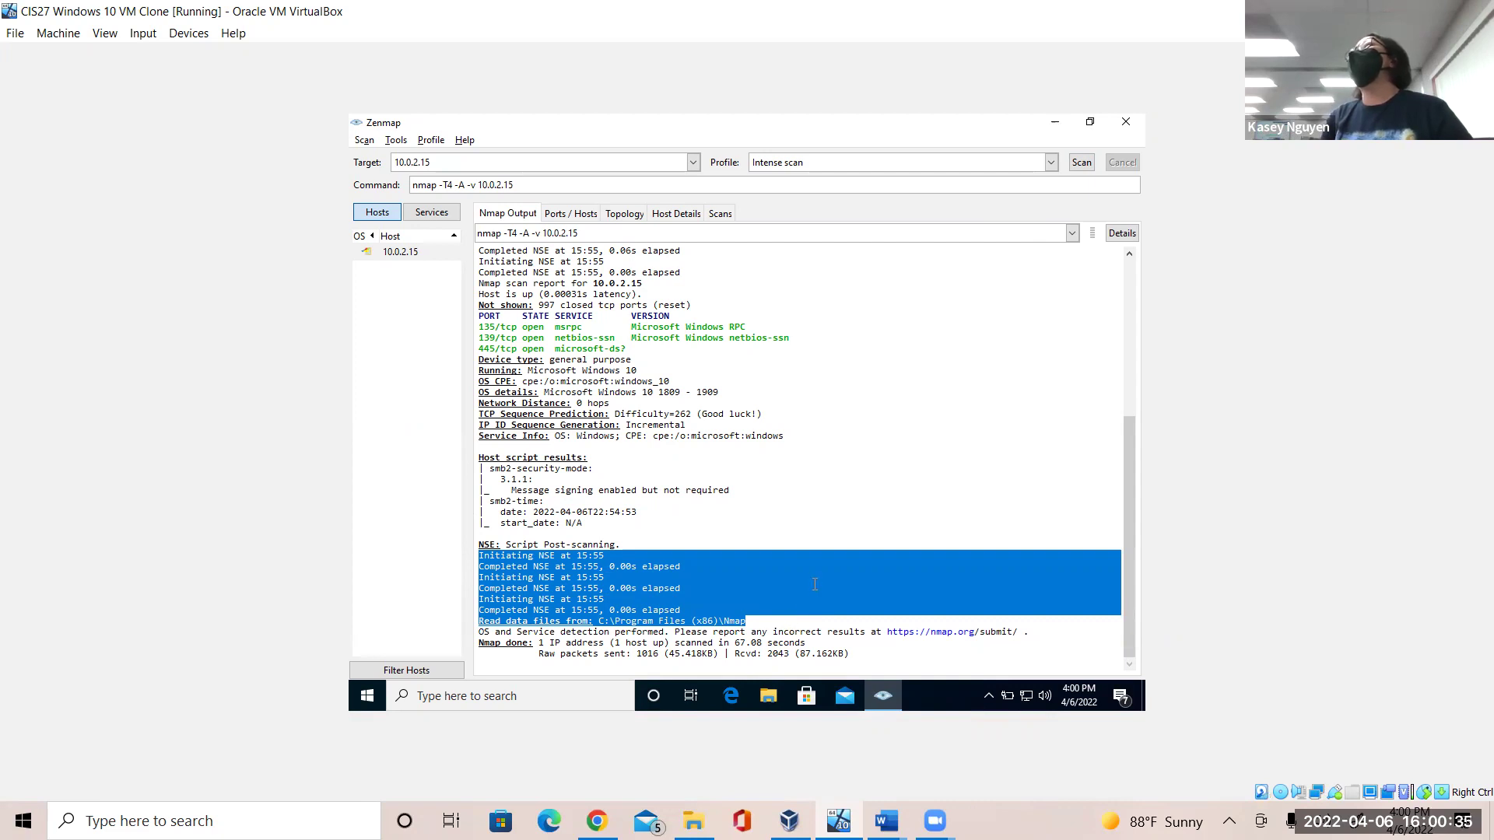
left_click(814, 596)
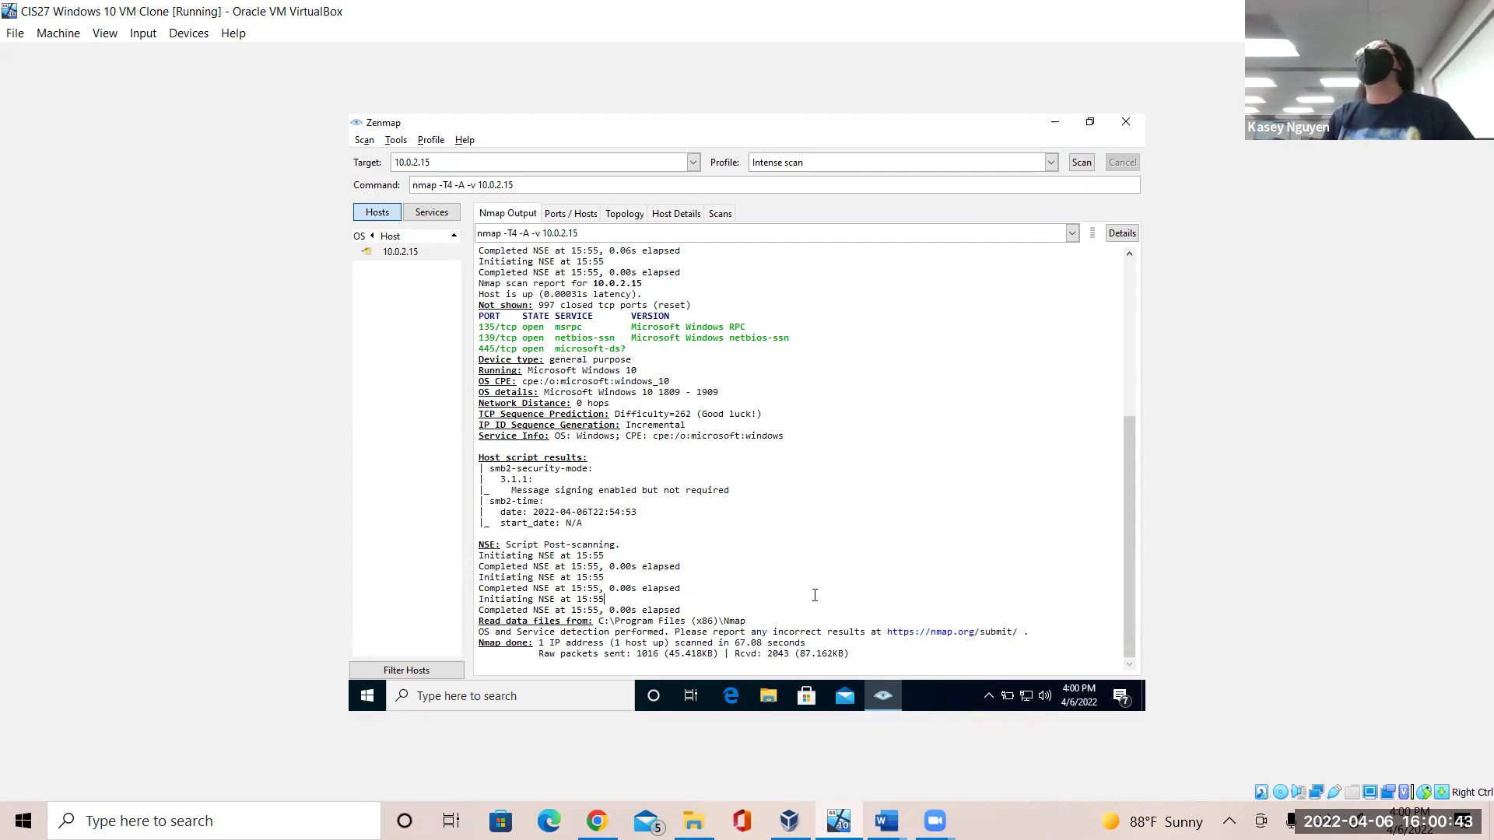
left_click(655, 540)
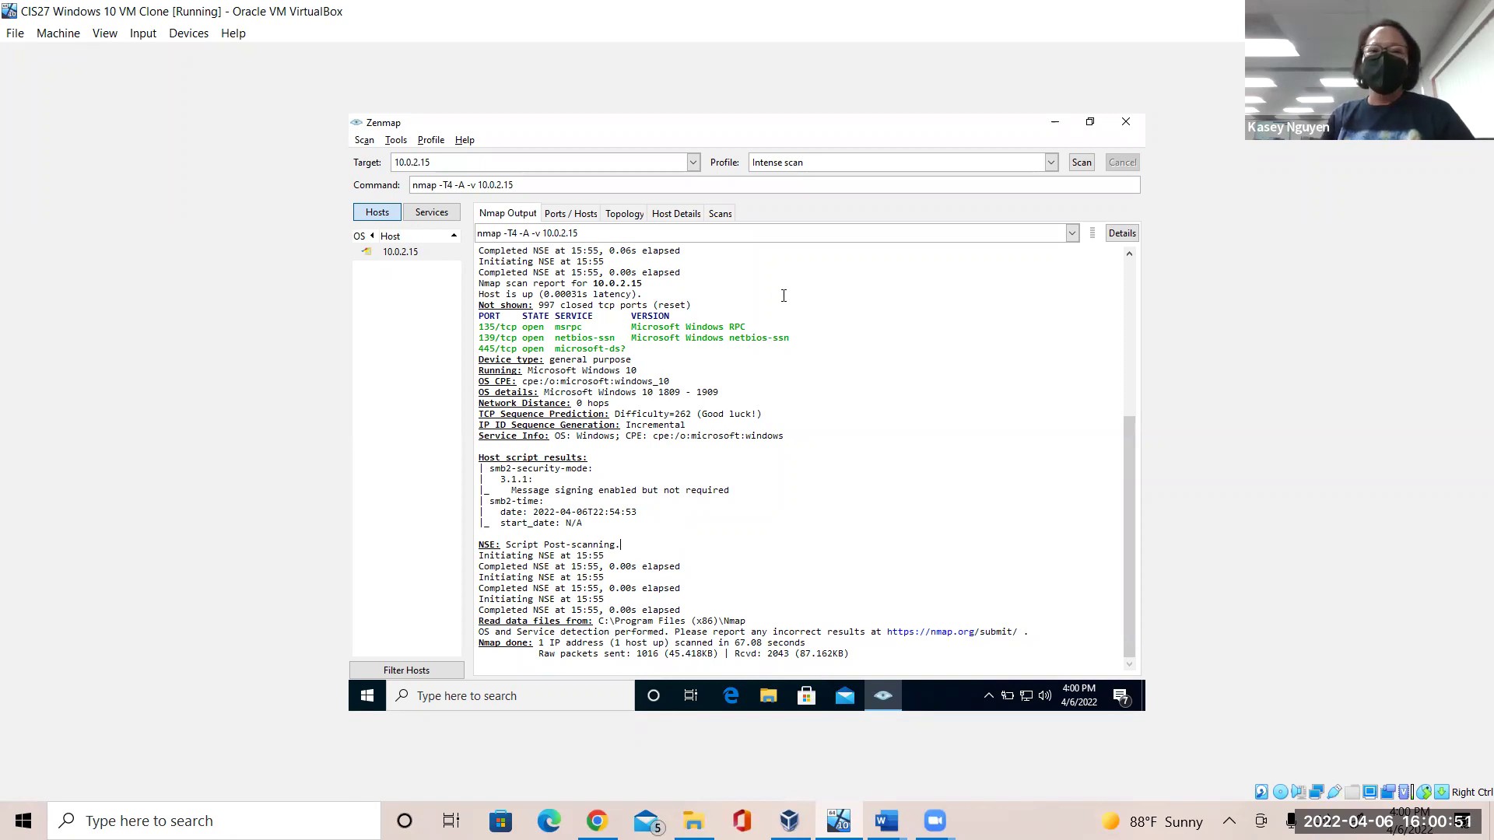
left_click(557, 214)
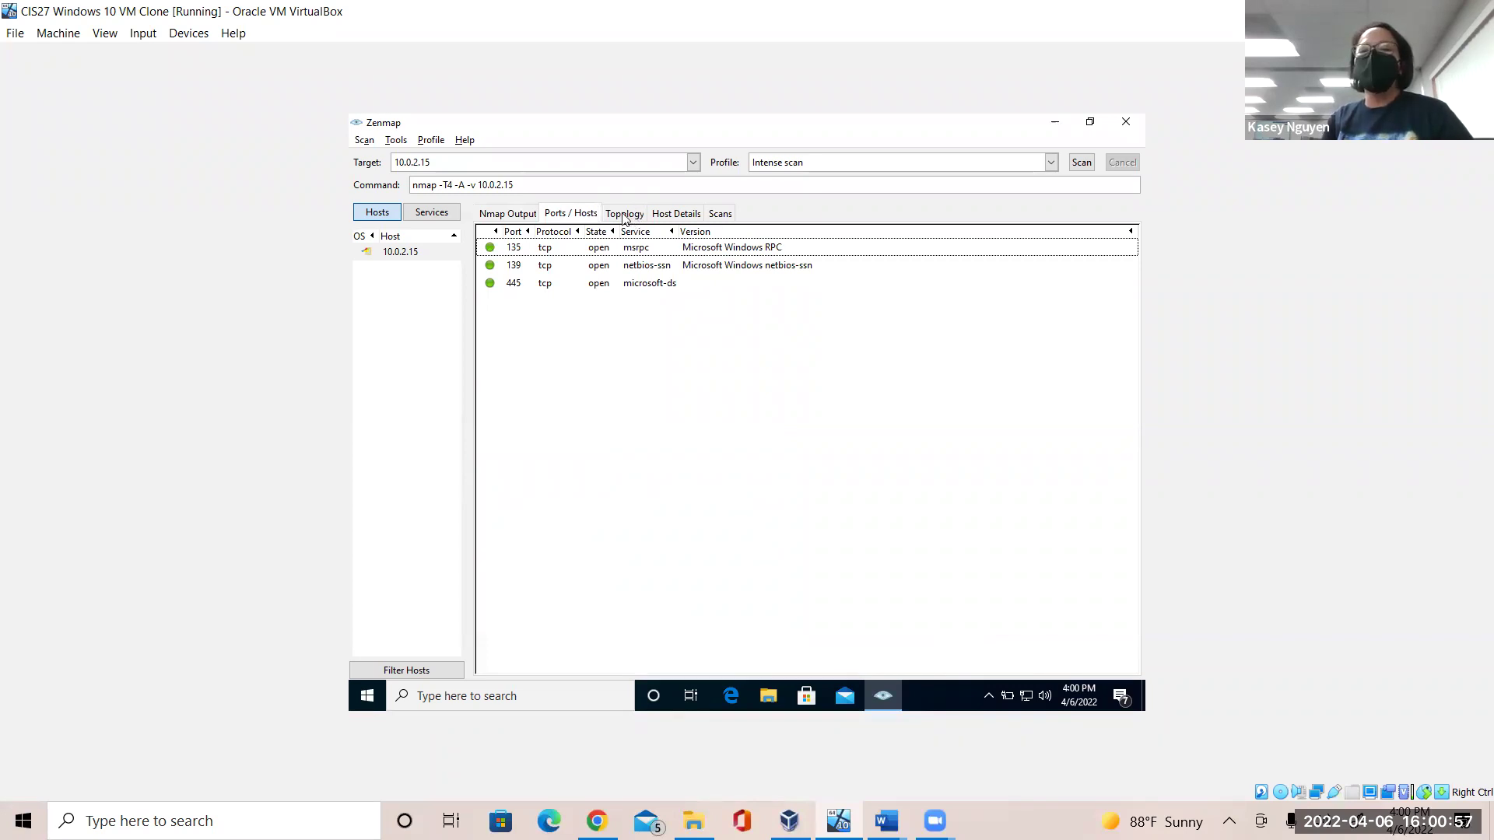
Review the Topology and Scans tabs, ending on Host Details for 10.0.2.15 (997 closed, 1000 scanned).
left_click(624, 218)
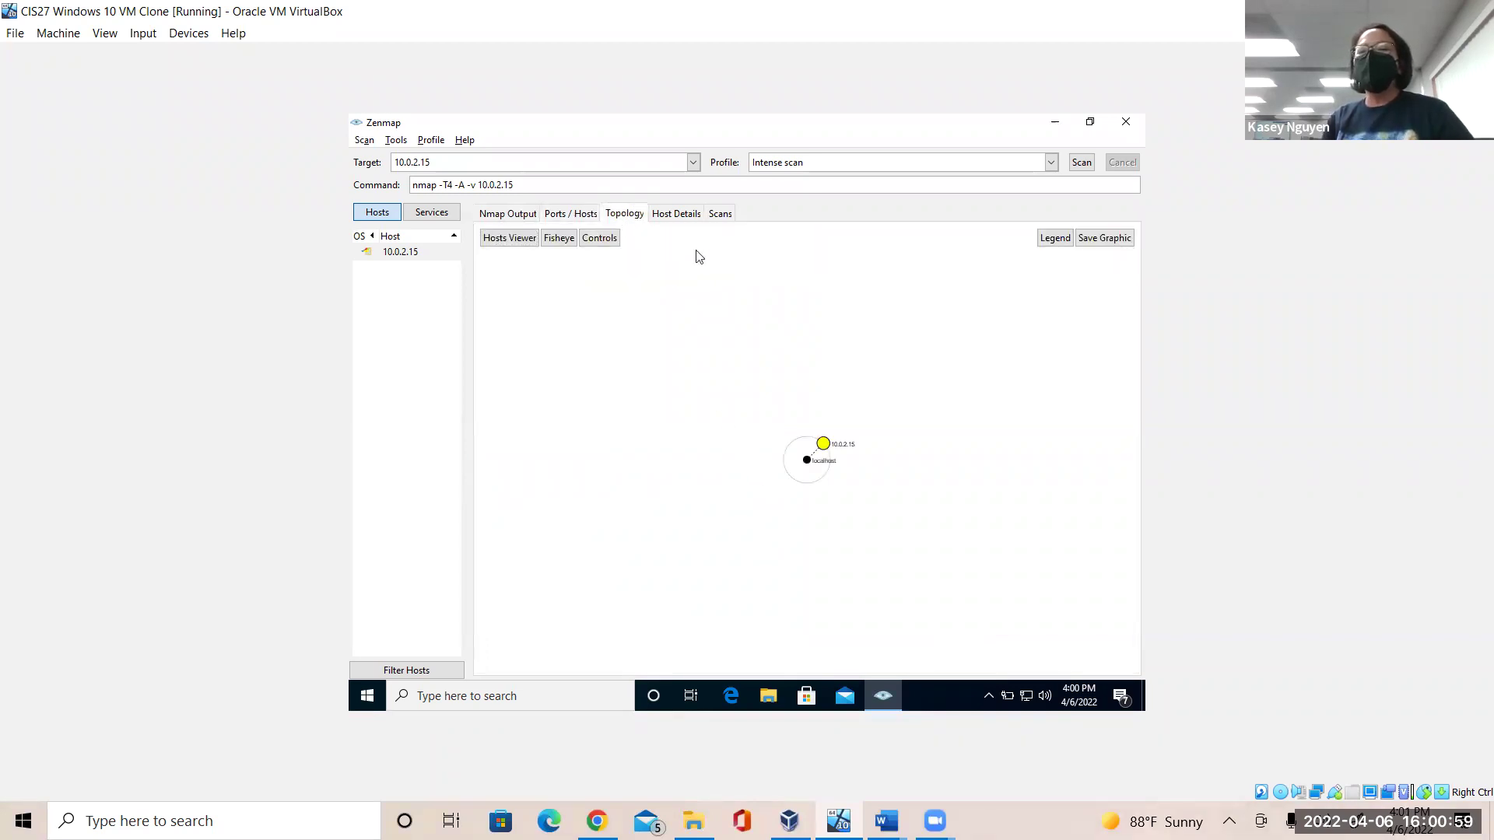
left_click(679, 215)
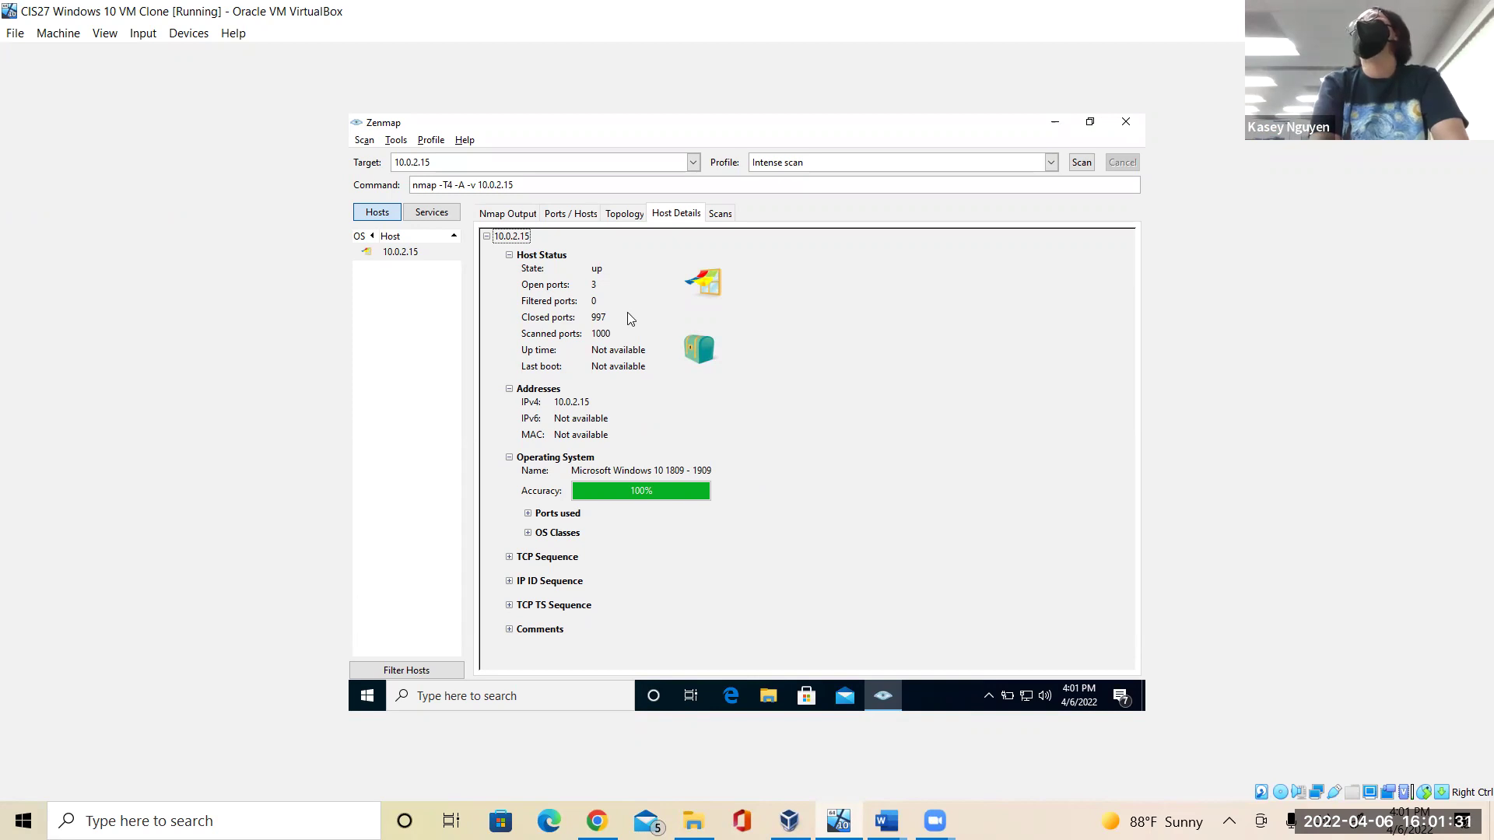
left_click(721, 218)
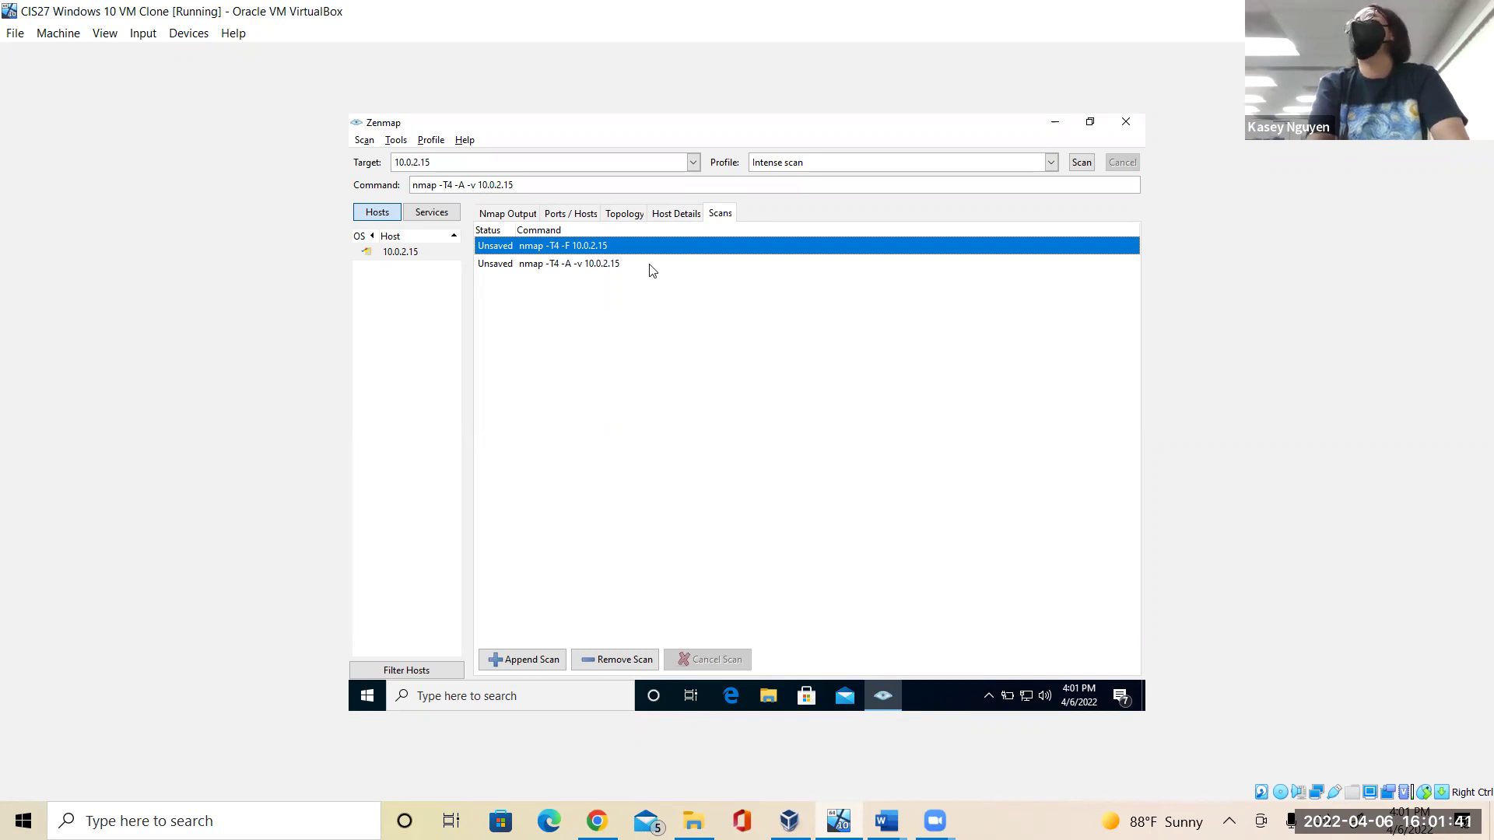
left_click(676, 214)
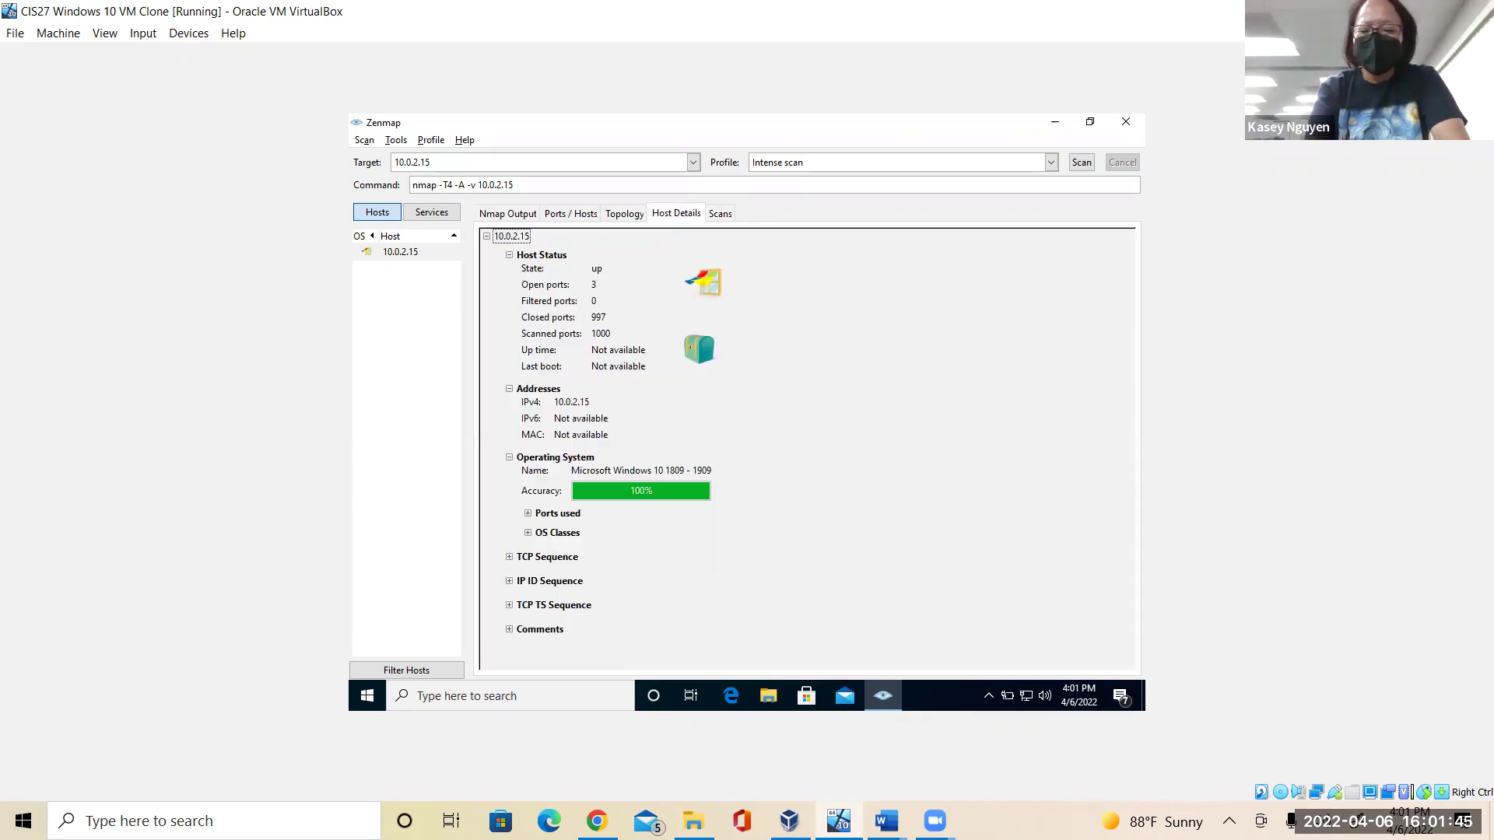
left_click(886, 821)
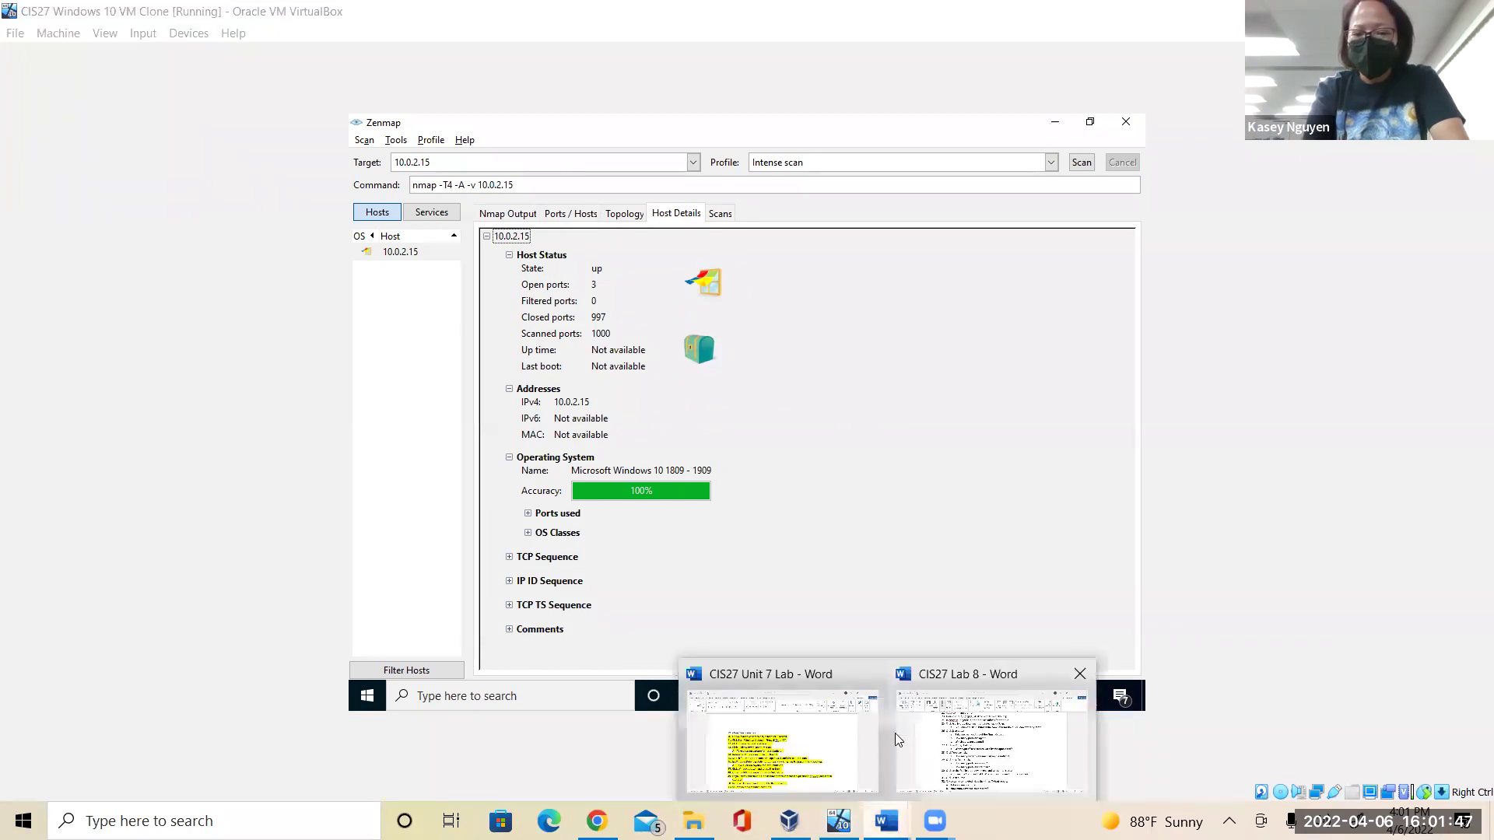
In CIS27 Lab 8, replace the period ending question 30a with '?', then return to Zenmap.
left_click(952, 753)
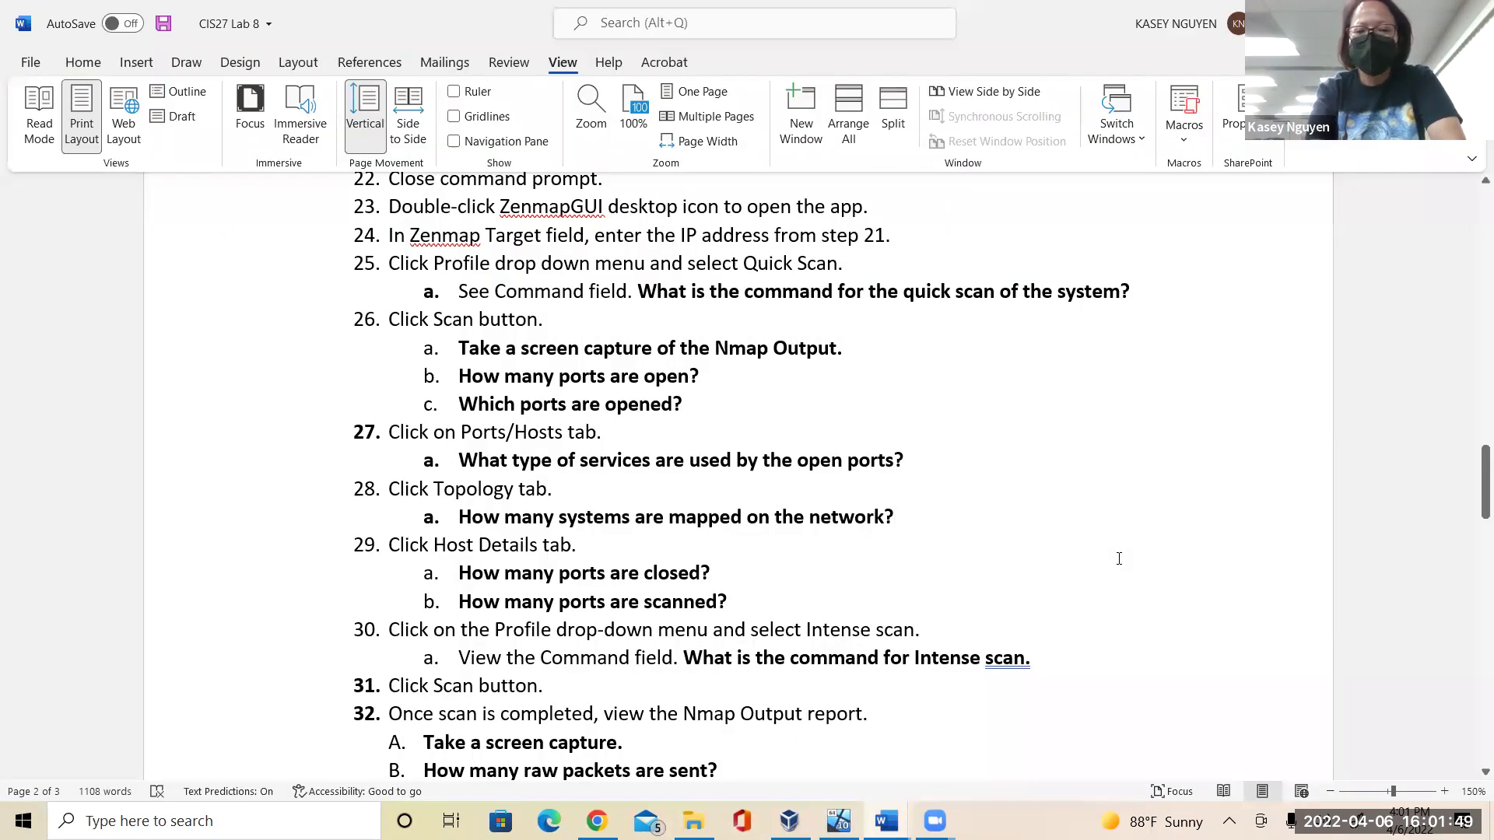
left_click(869, 596)
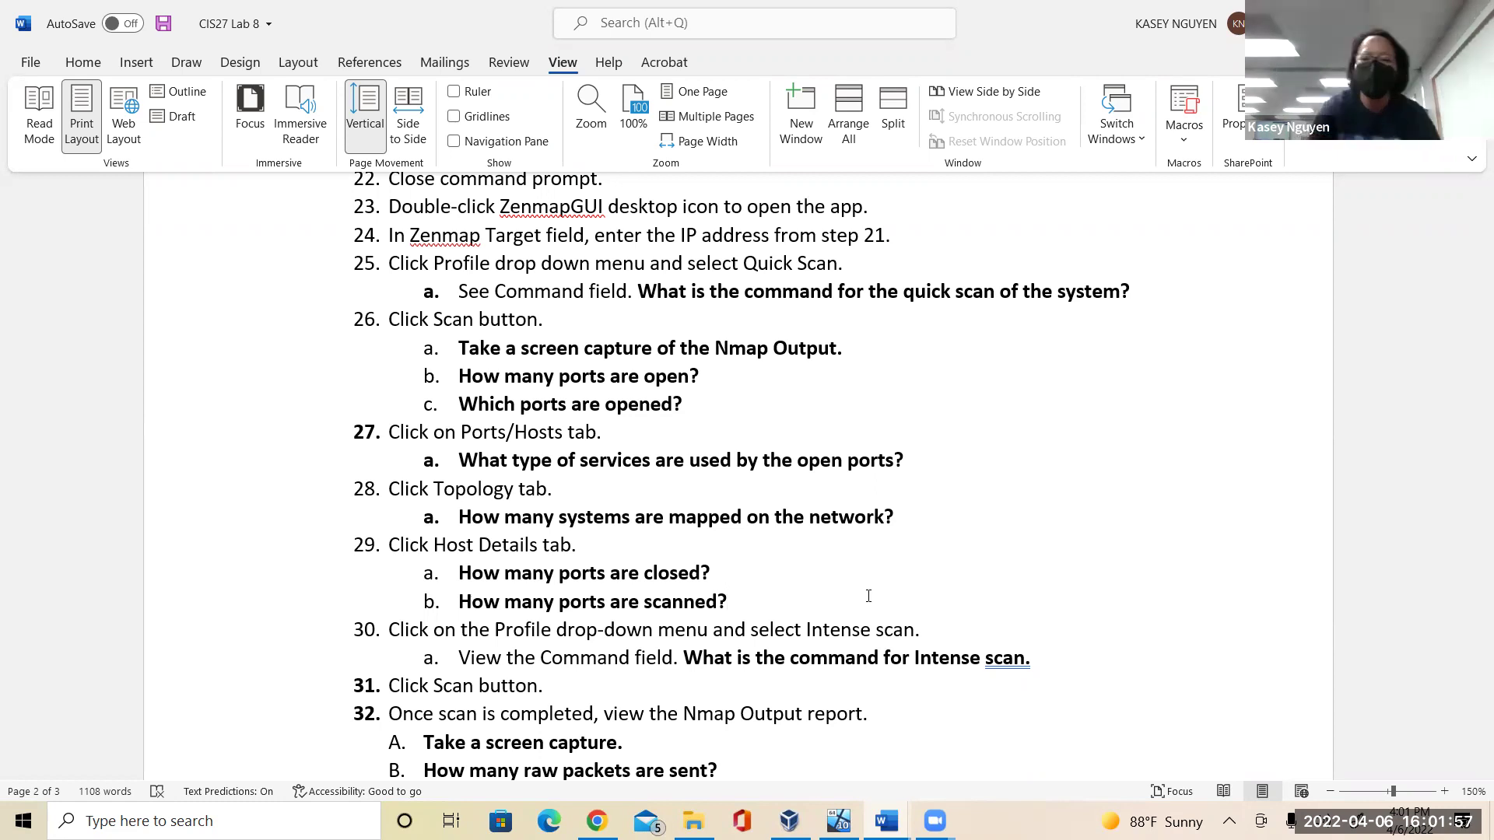
left_click(1042, 667)
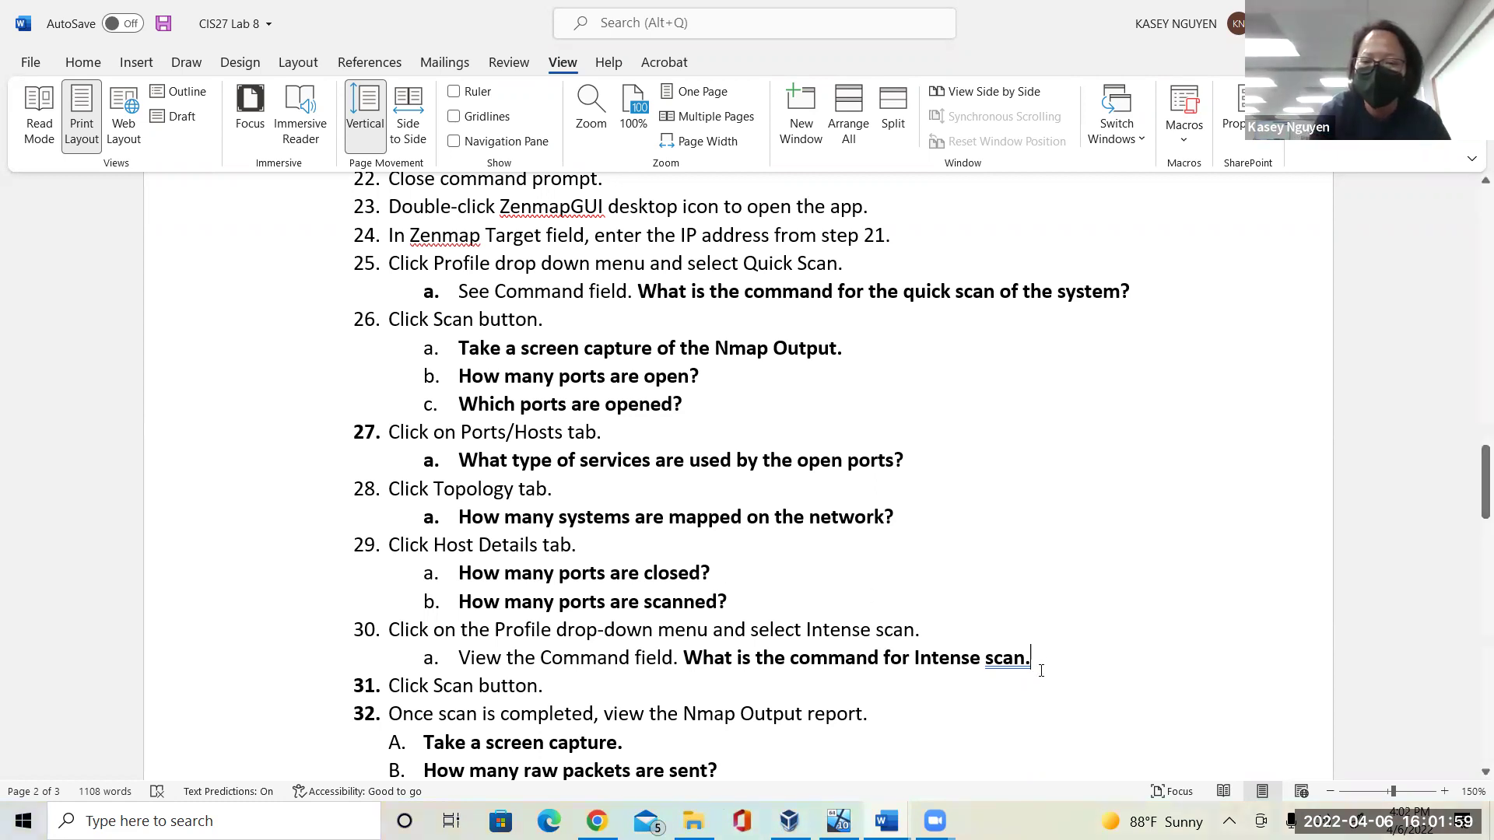
key("BackSpace")
type("?")
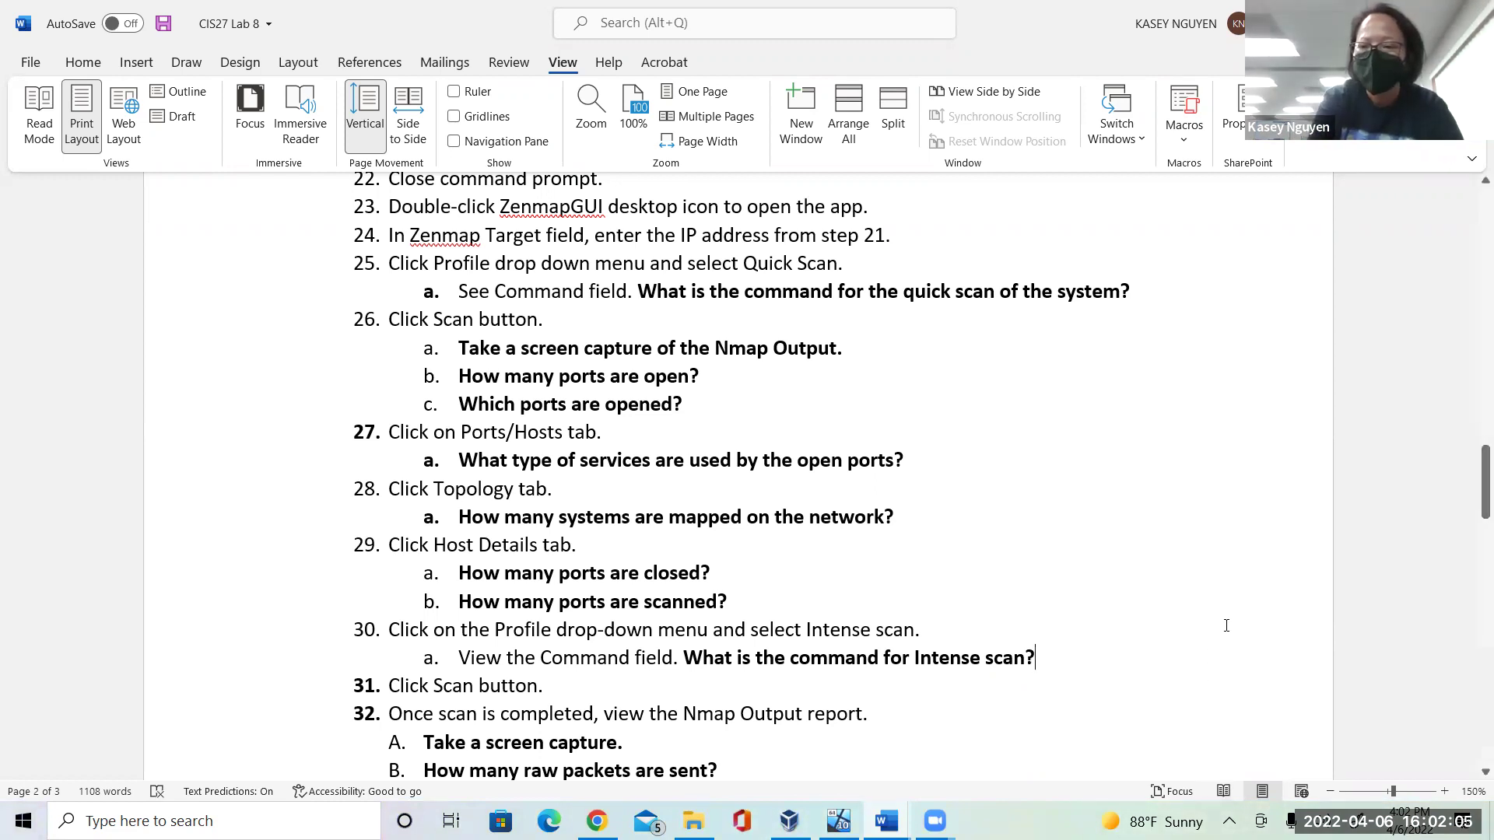
left_click_drag(1483, 510, 1473, 622)
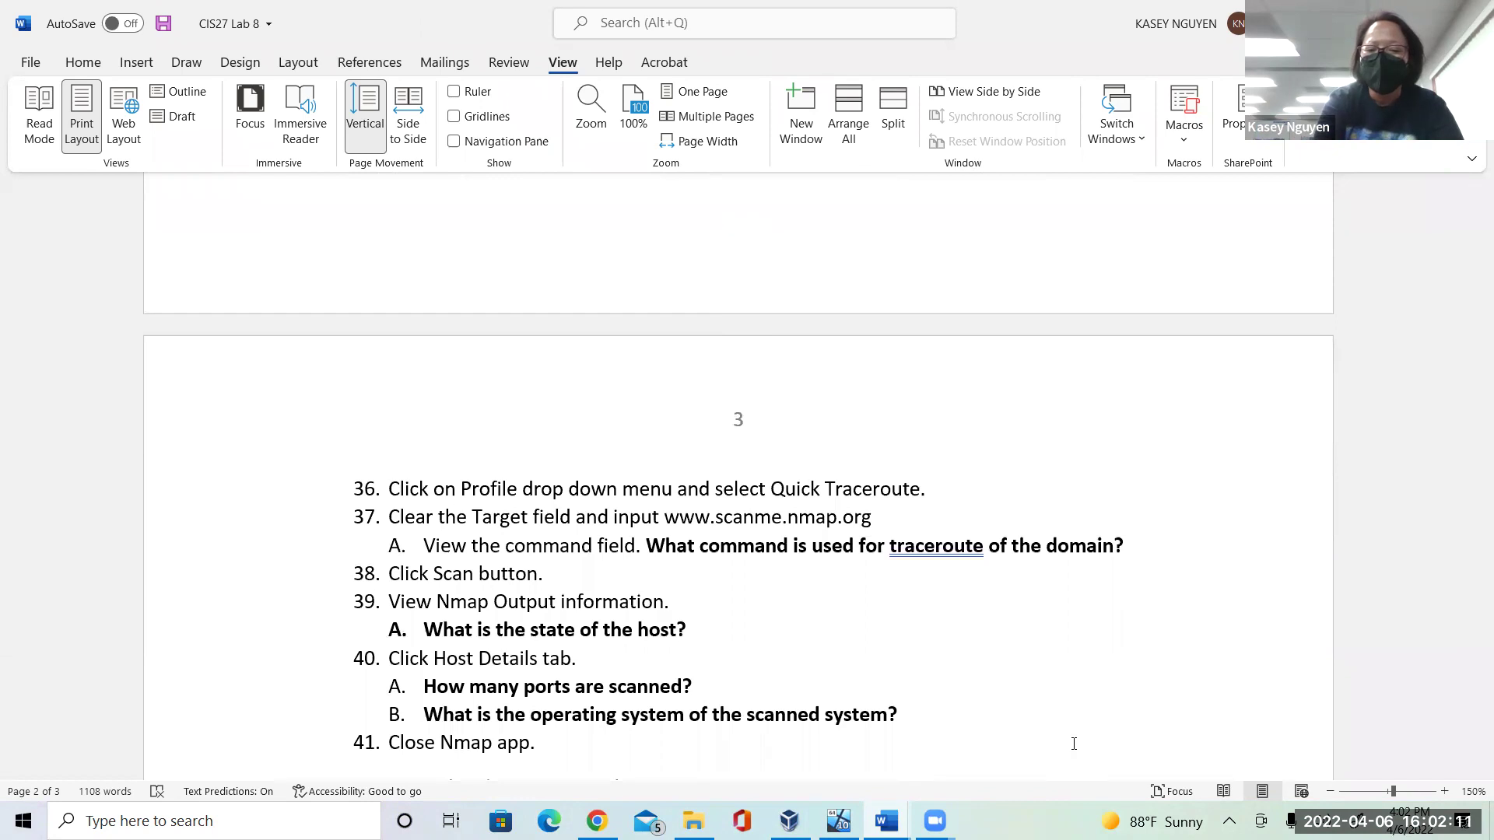
key("alt+Tab")
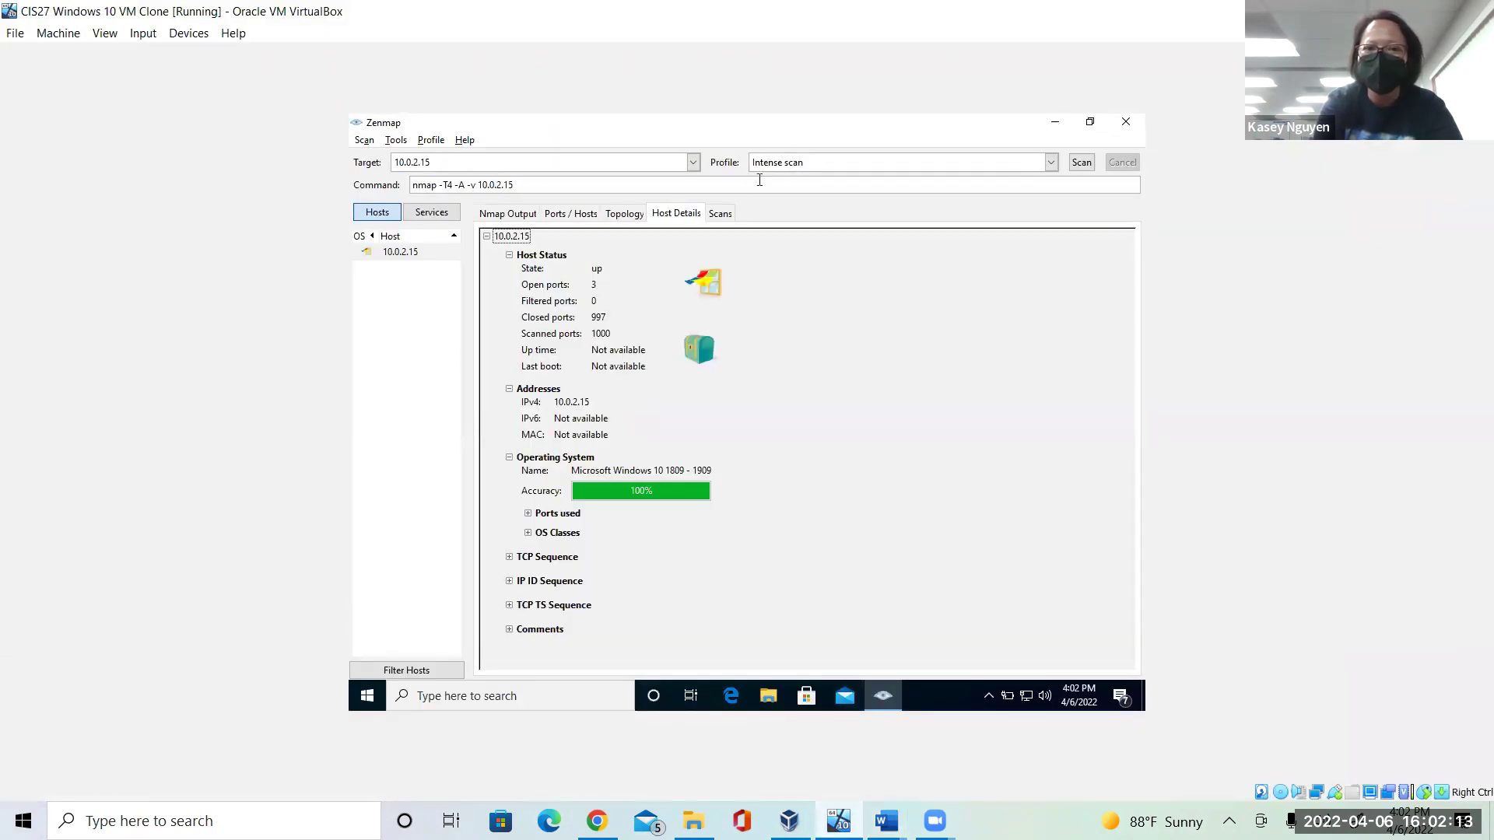
Run a Quick traceroute scan of 10.0.2.15 (nmap -sn --traceroute 10.0.2.15).
left_click(1050, 162)
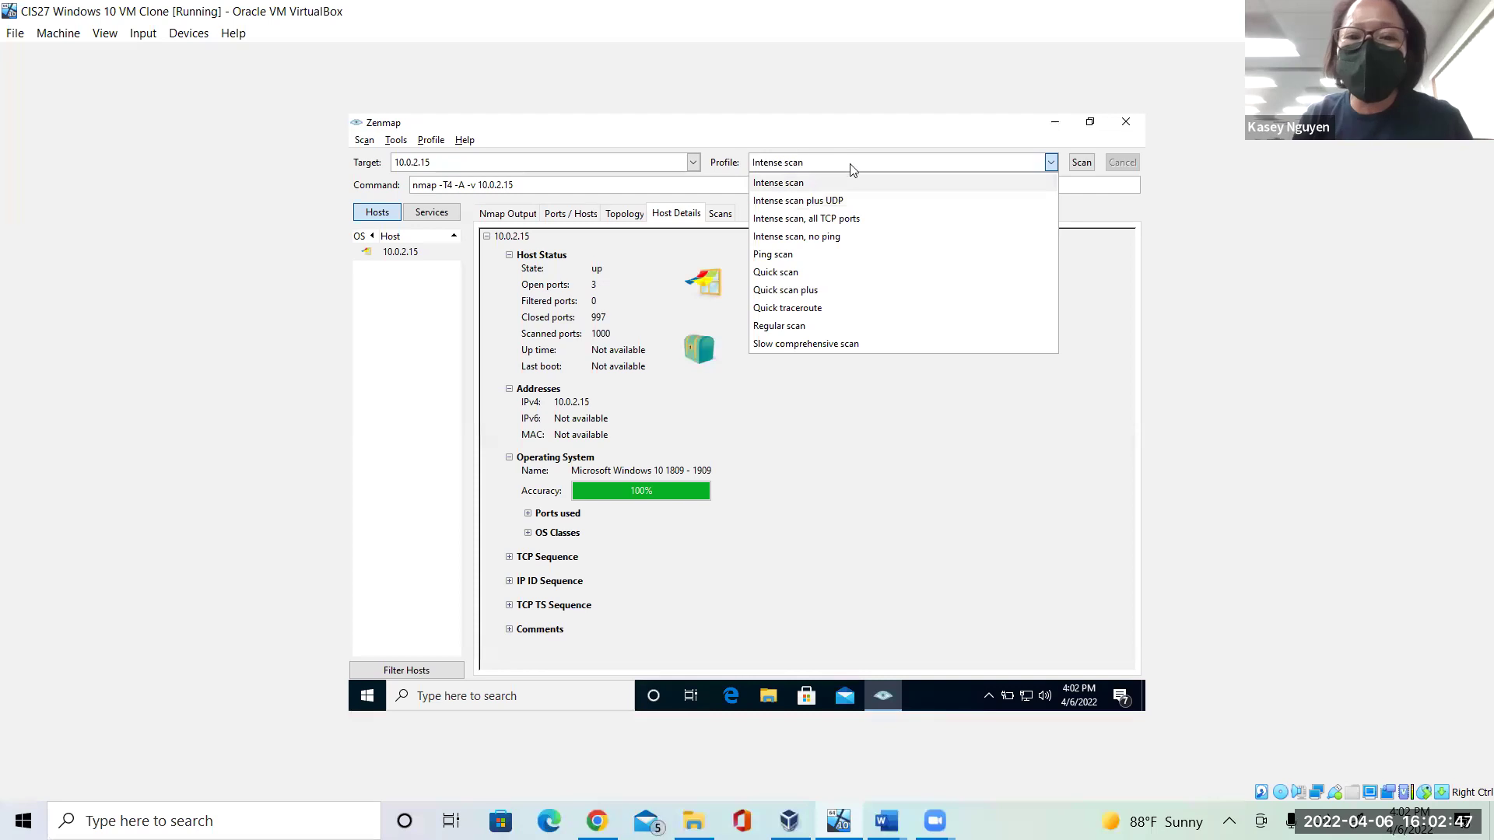
left_click(819, 309)
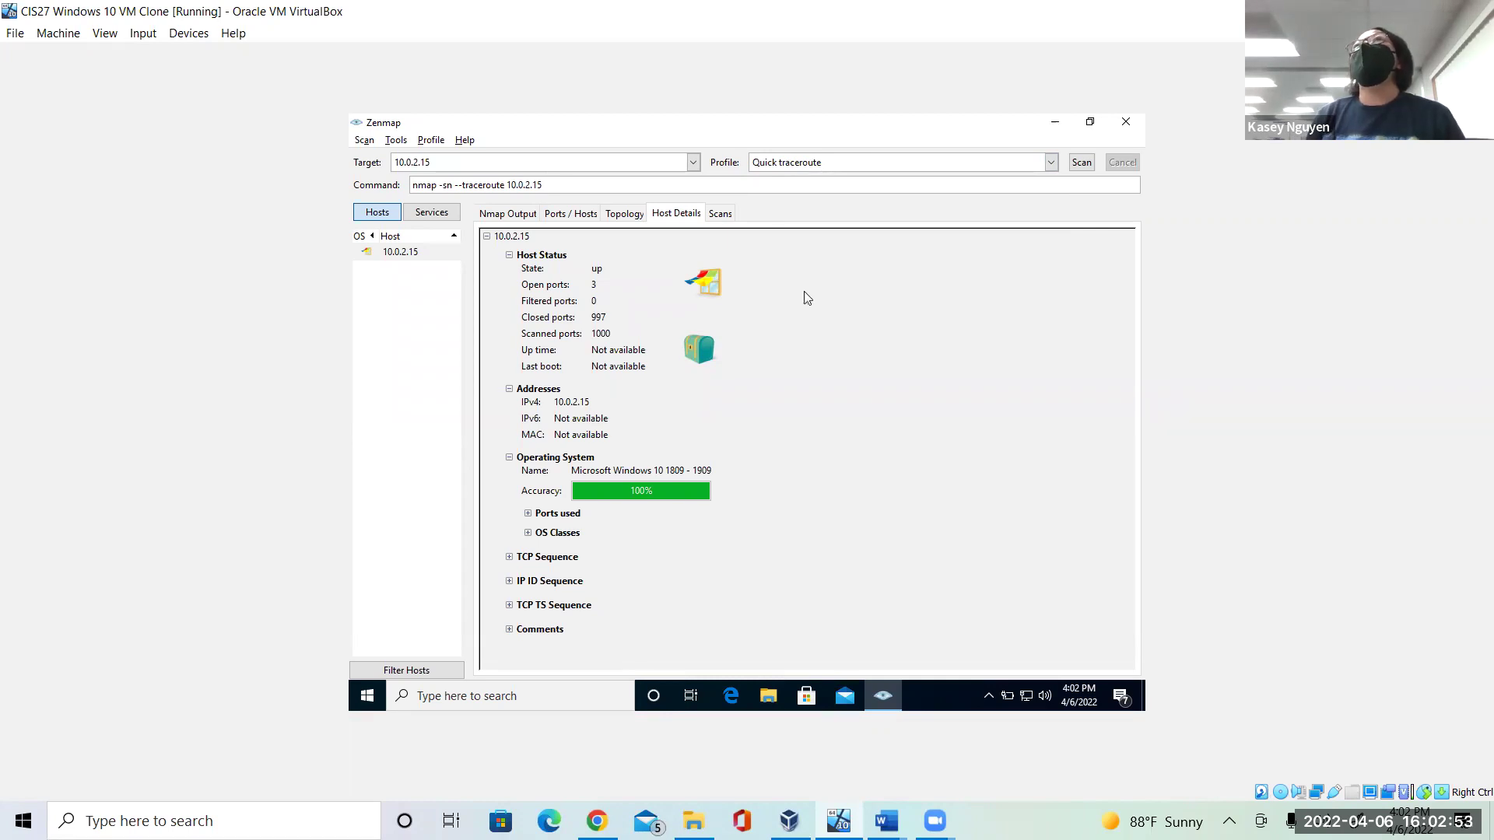
left_click(1082, 163)
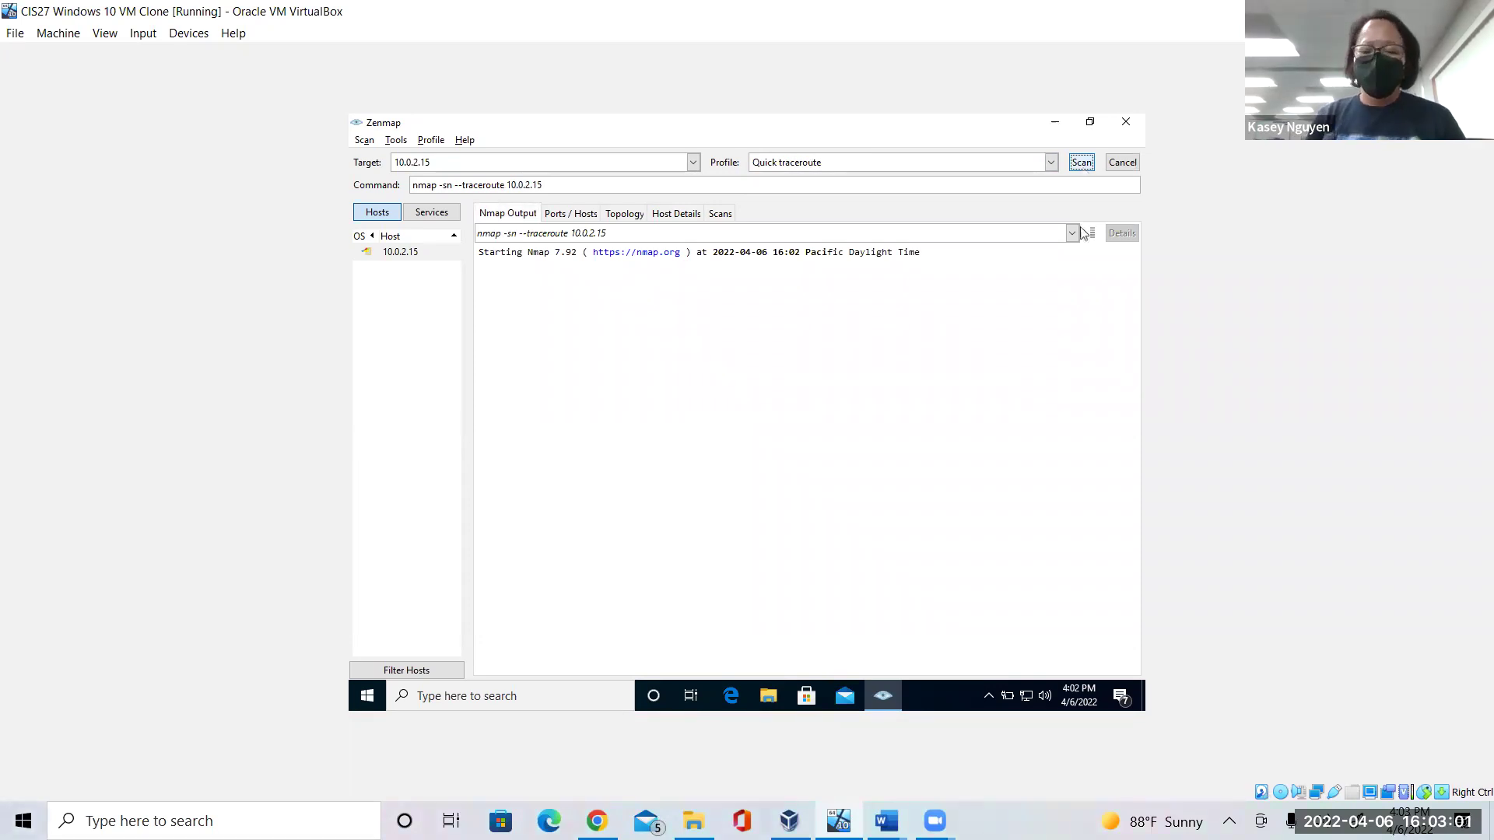
mouse_move(887, 820)
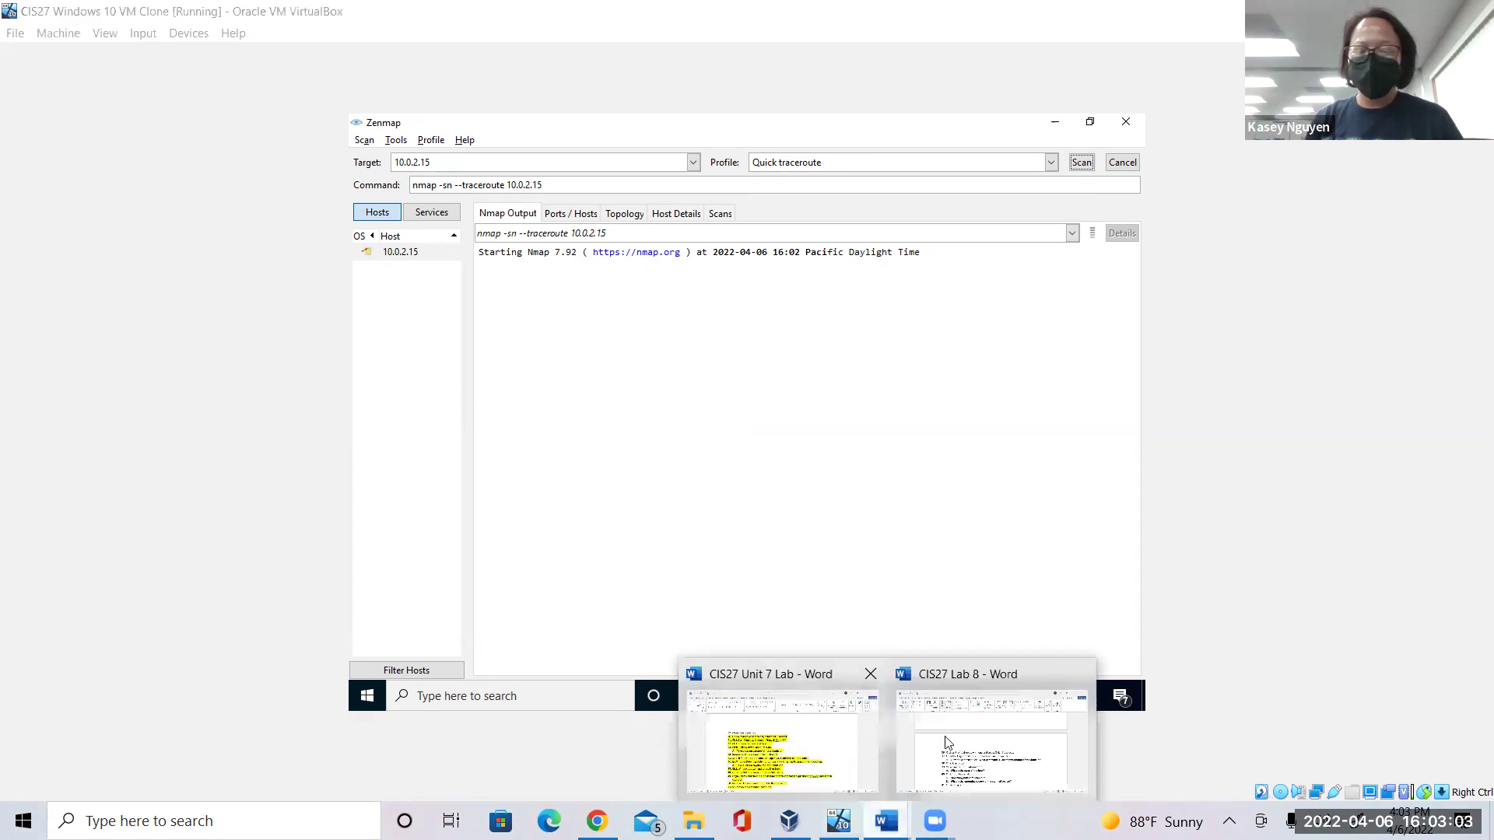
left_click(992, 740)
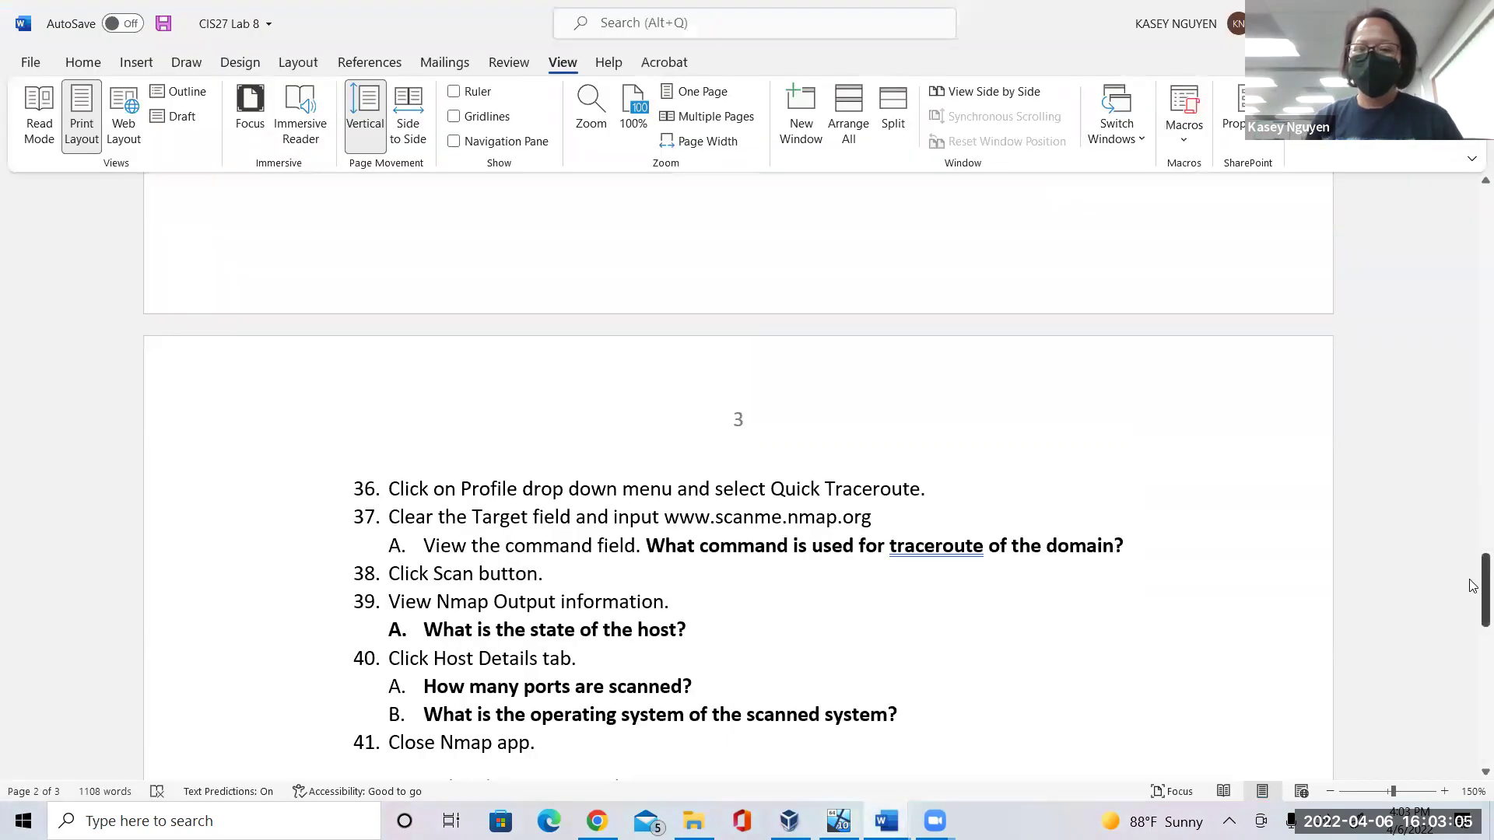
mouse_move(1473, 588)
left_mouse_down()
mouse_move(1473, 640)
mouse_move(1473, 588)
left_mouse_up()
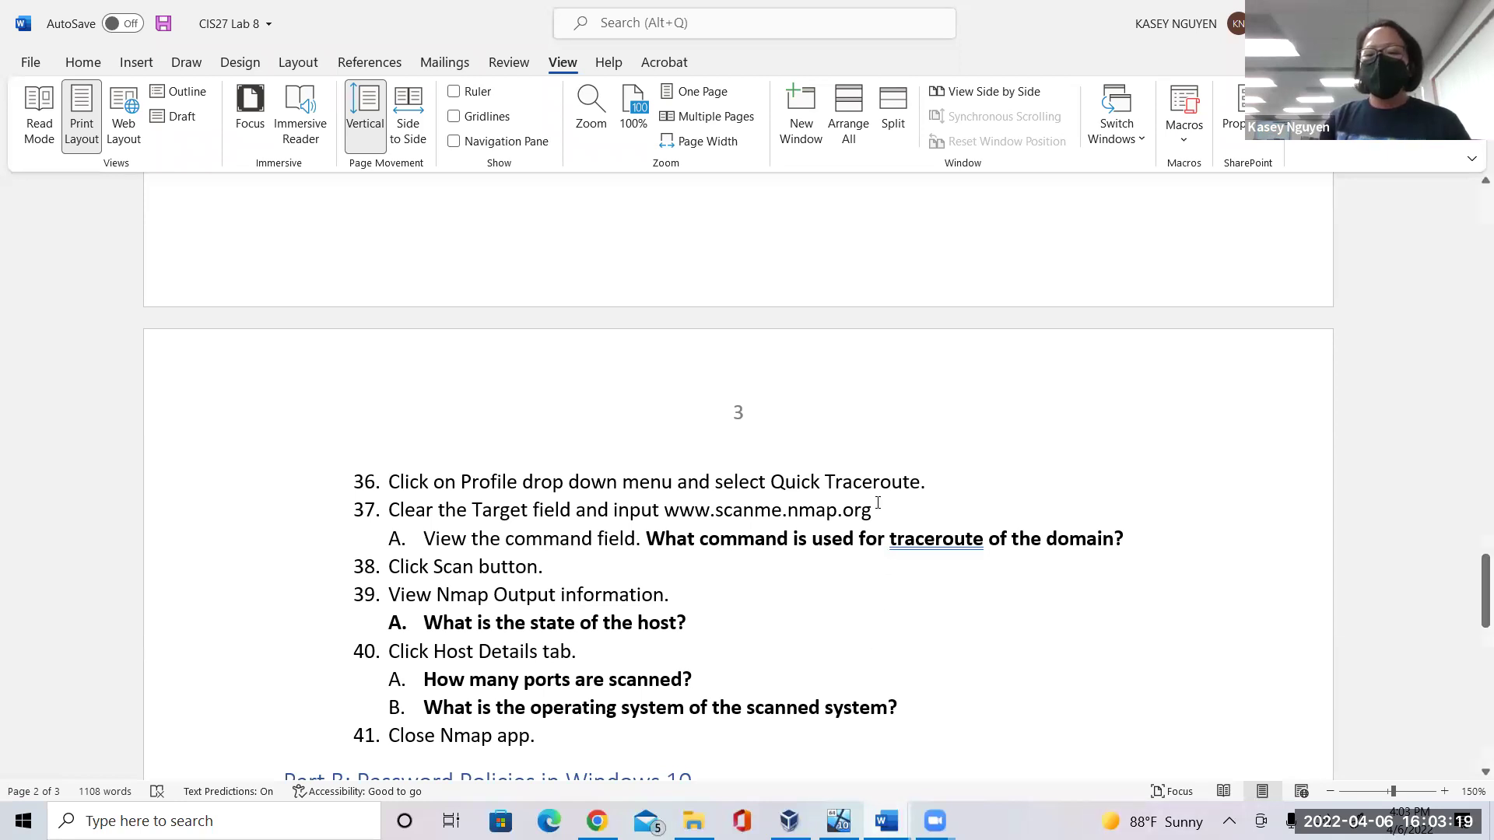
left_click_drag(874, 510, 664, 511)
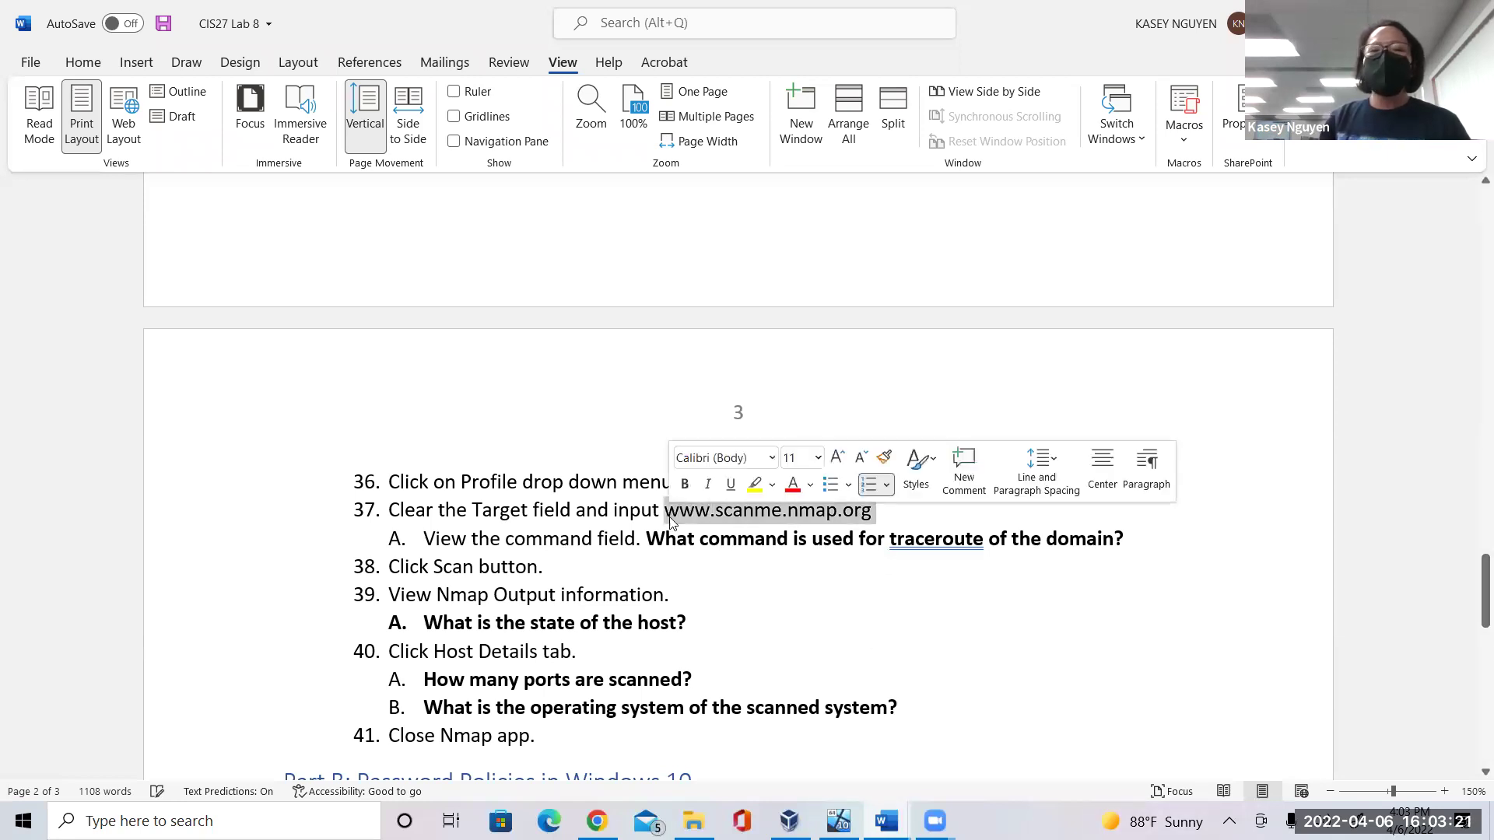
left_click(92, 62)
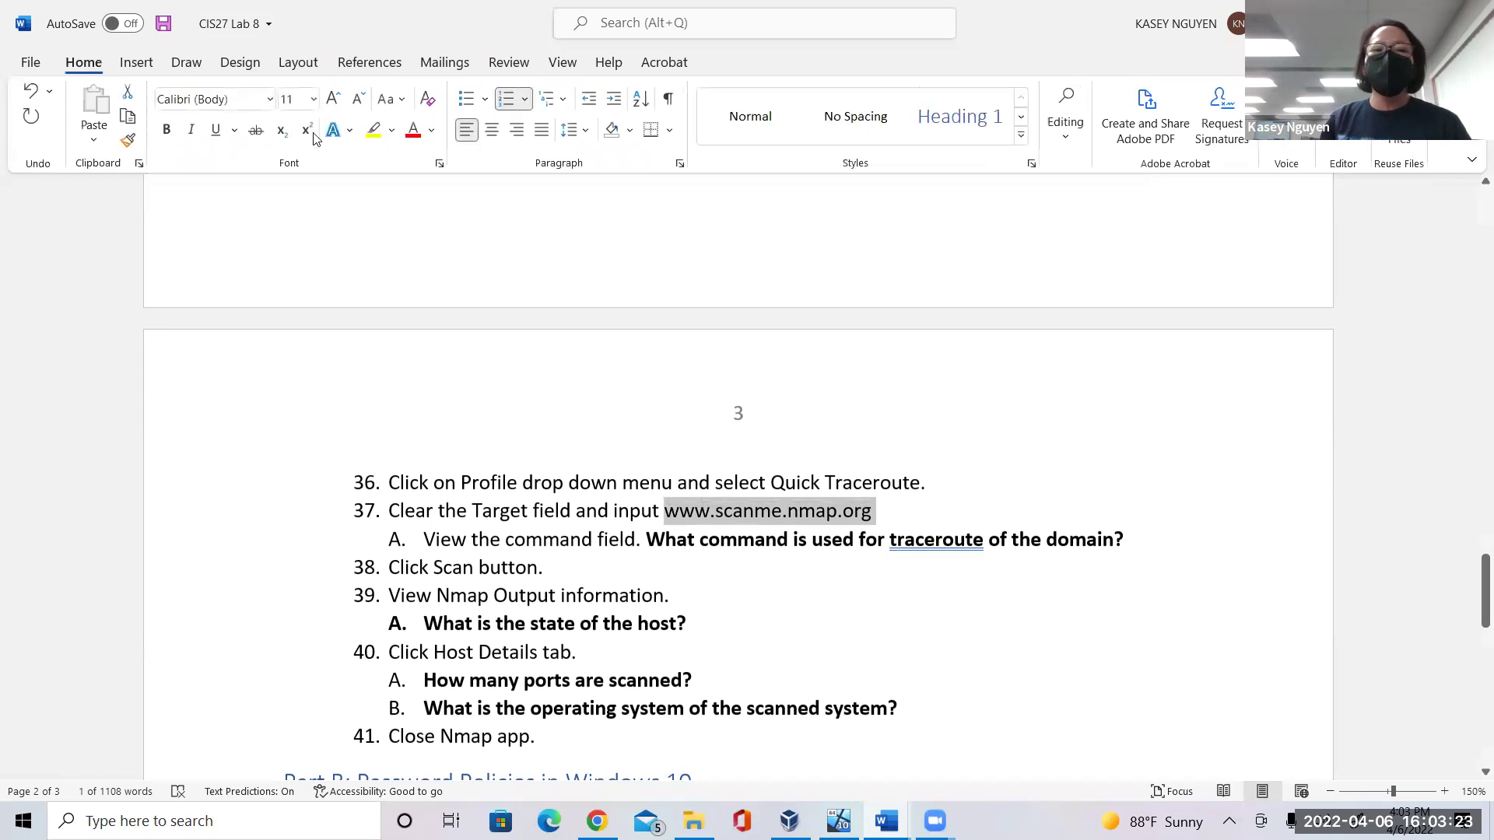
left_click(372, 131)
key("Left")
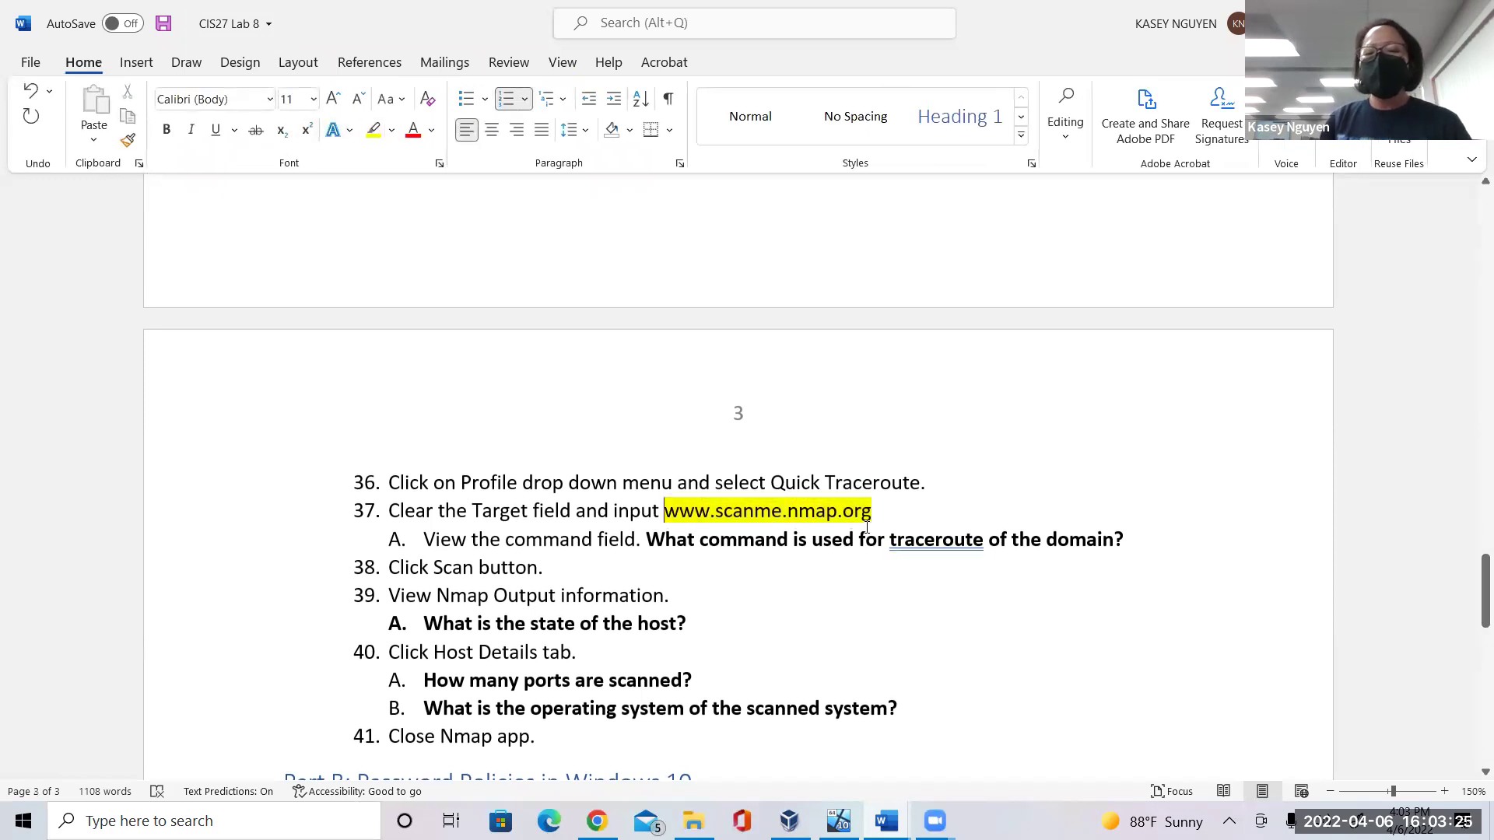
type("us")
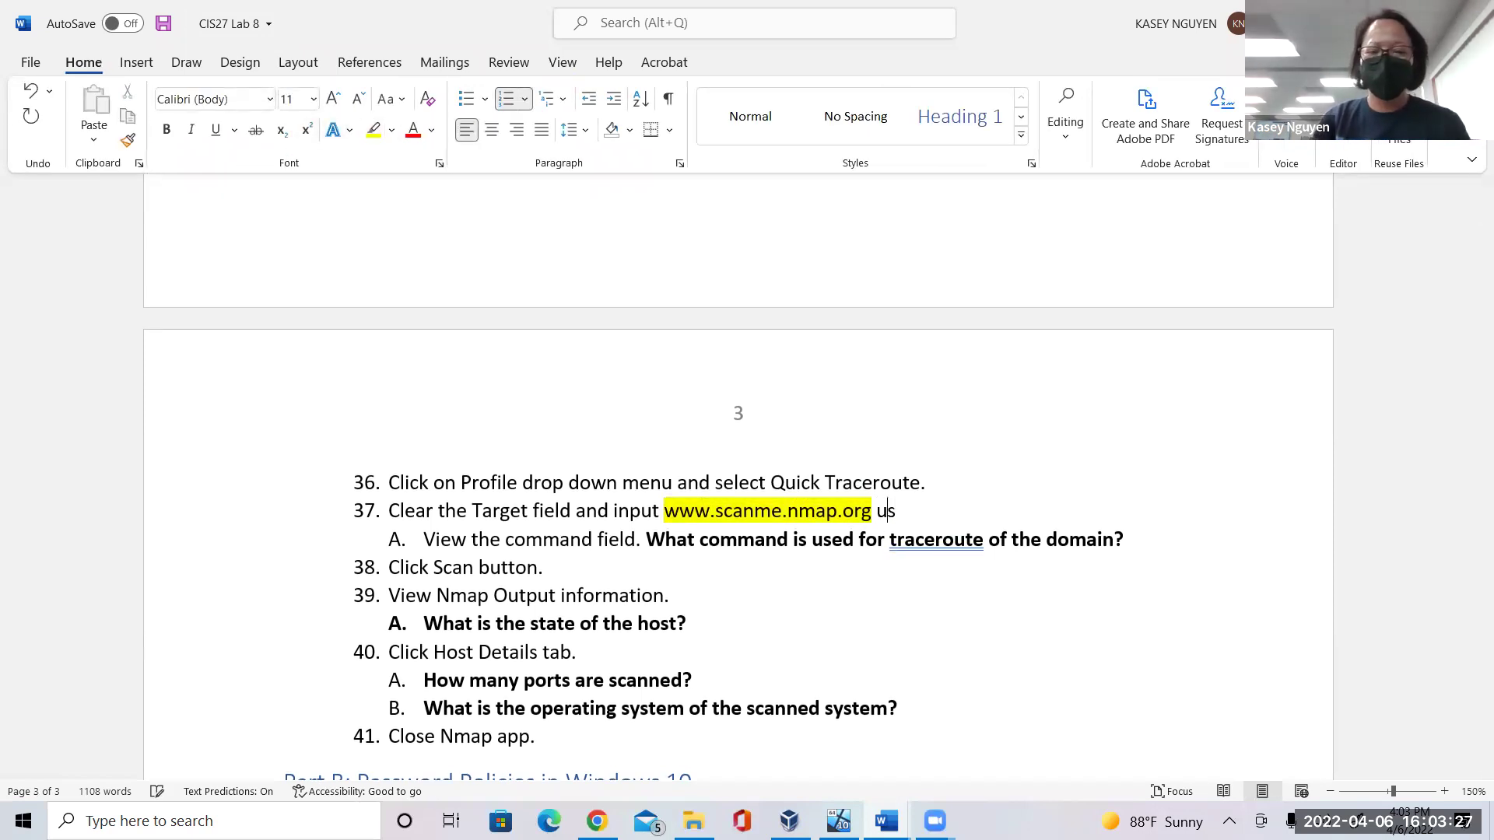
type("e IP adress")
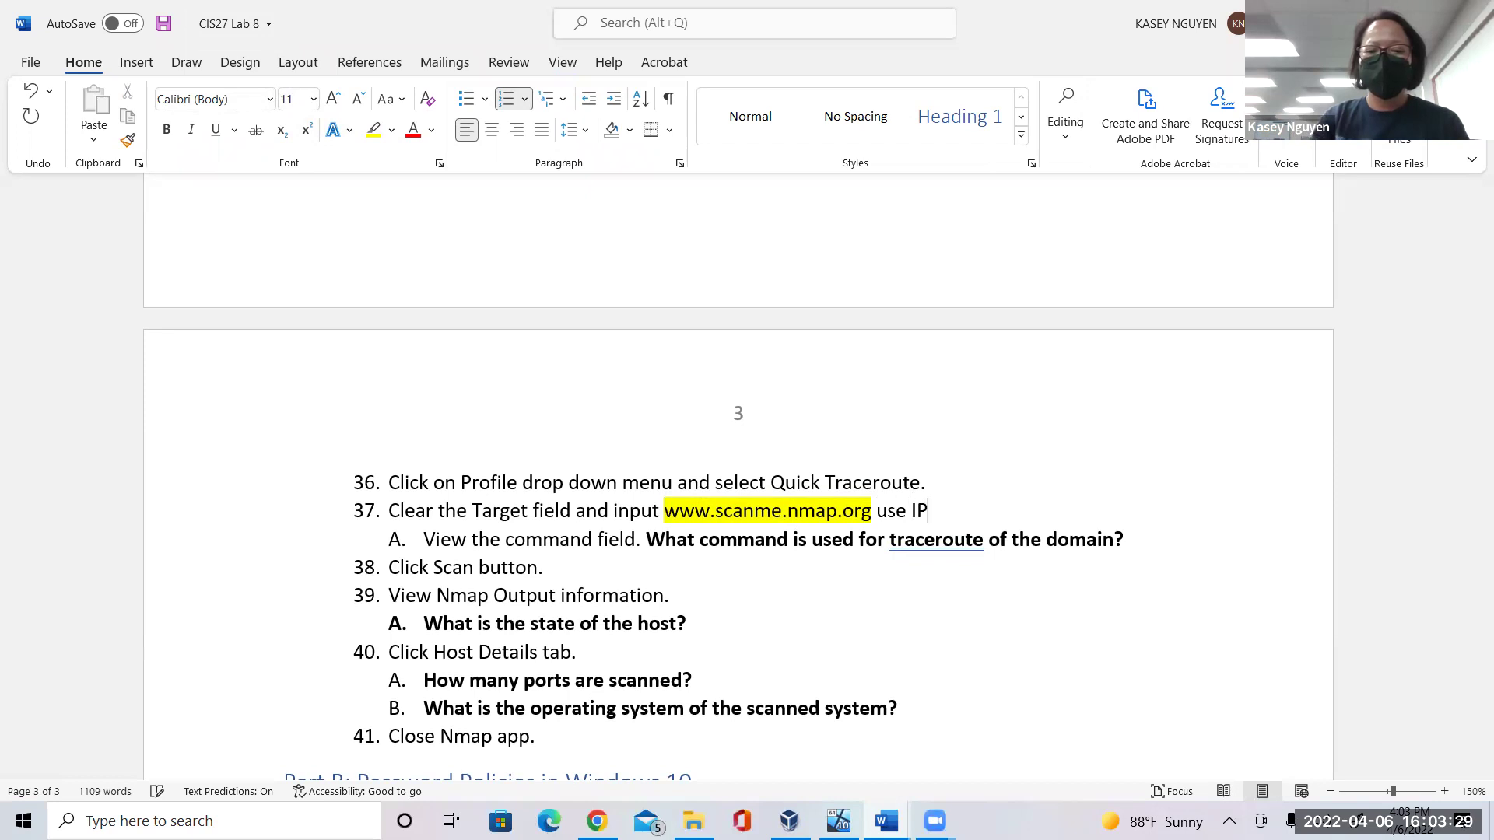
key("BackSpace")
key("BackSpace")
key("BackSpace")
key("BackSpace")
type("dress")
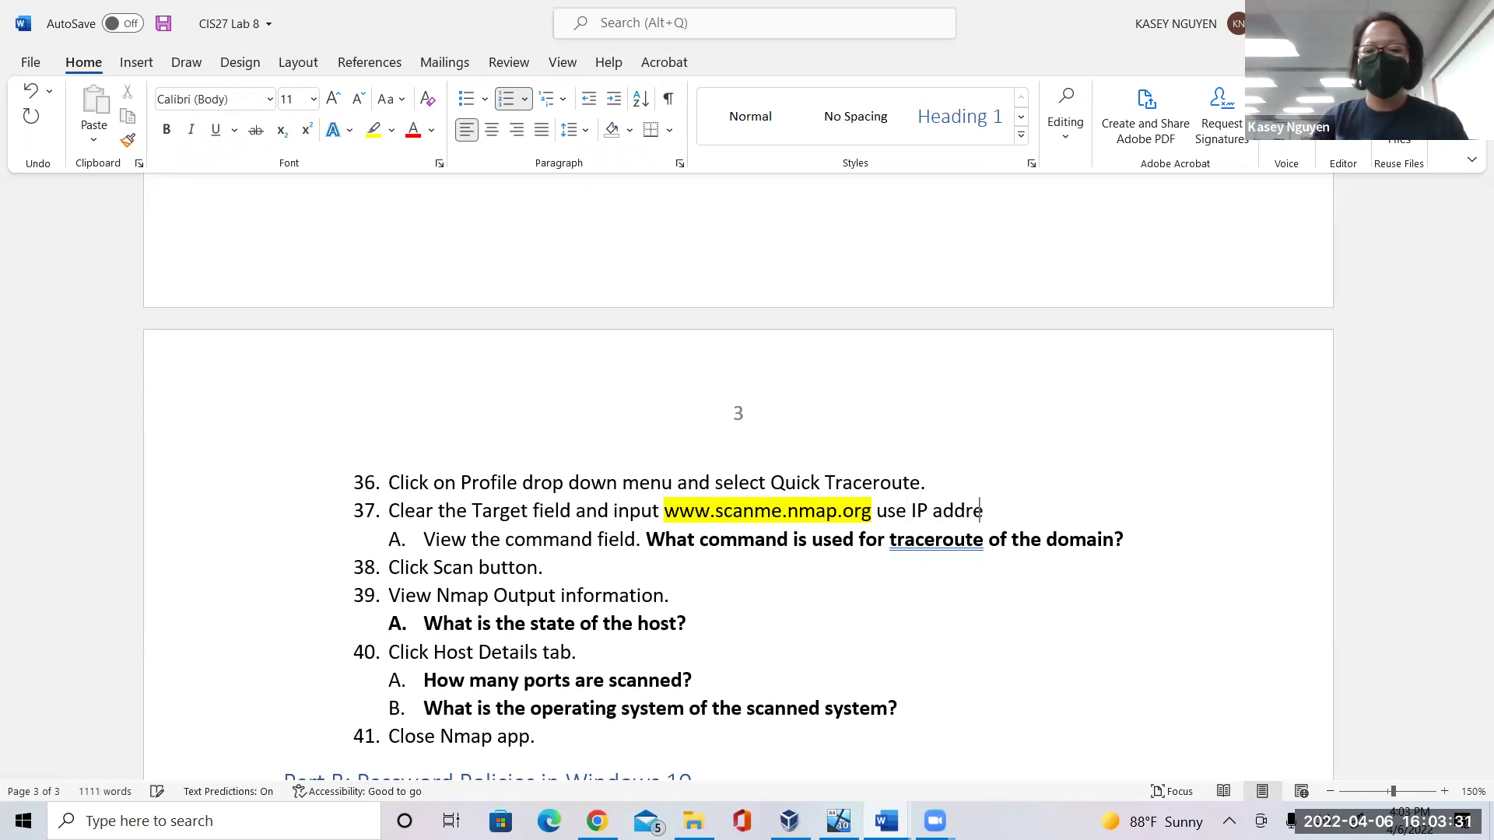
Highlight the 'use IP address' note in yellow.
left_click_drag(1011, 511, 877, 511)
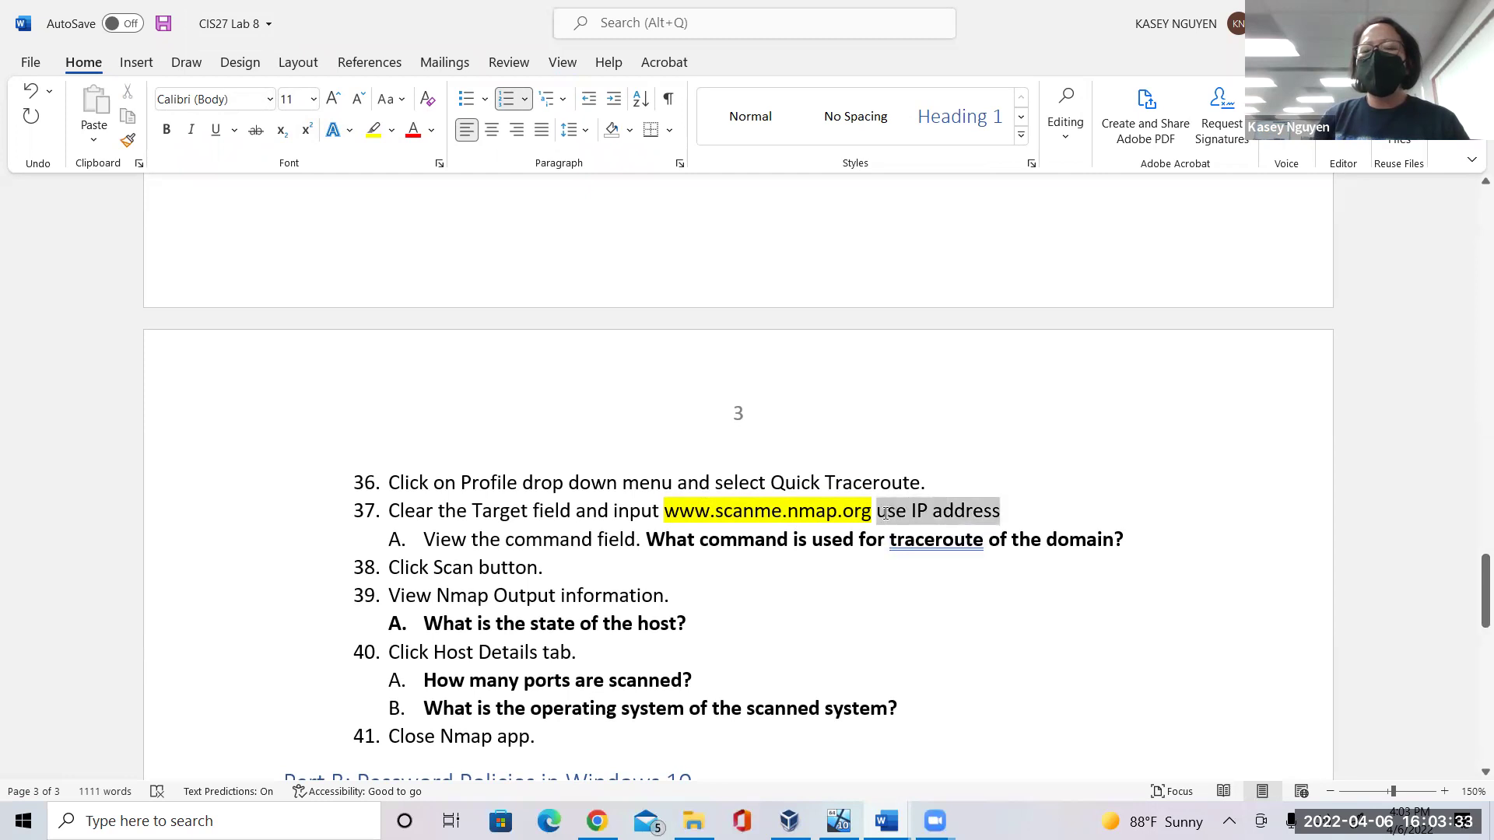
left_click(374, 130)
key("Left")
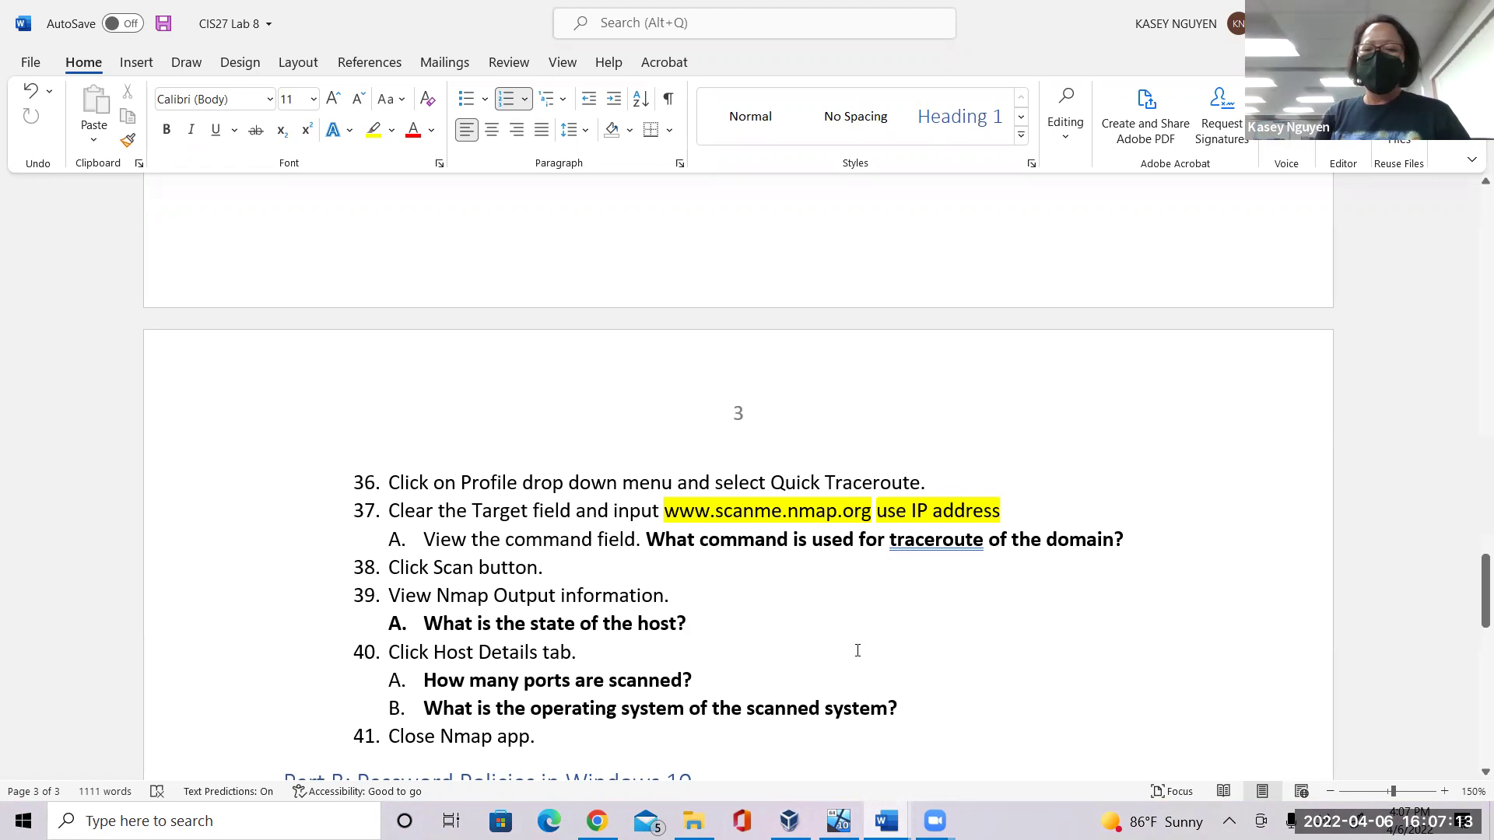
Switch to the Windows 10 VM to view Zenmap's finished traceroute of 10.0.2.15.
mouse_move(1483, 614)
left_mouse_down()
mouse_move(1471, 651)
mouse_move(1473, 591)
left_mouse_up()
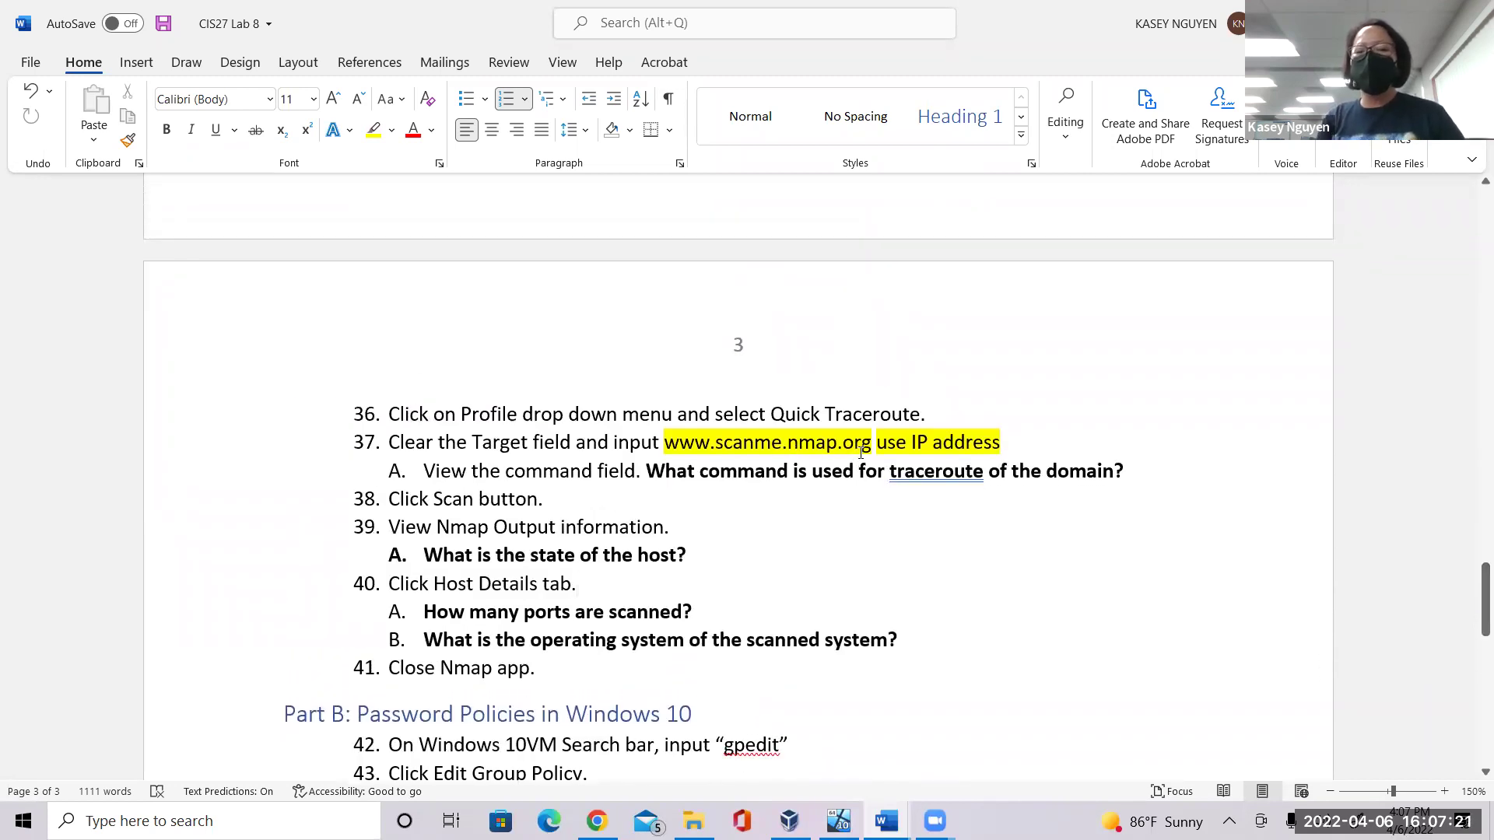
left_click_drag(872, 448, 664, 449)
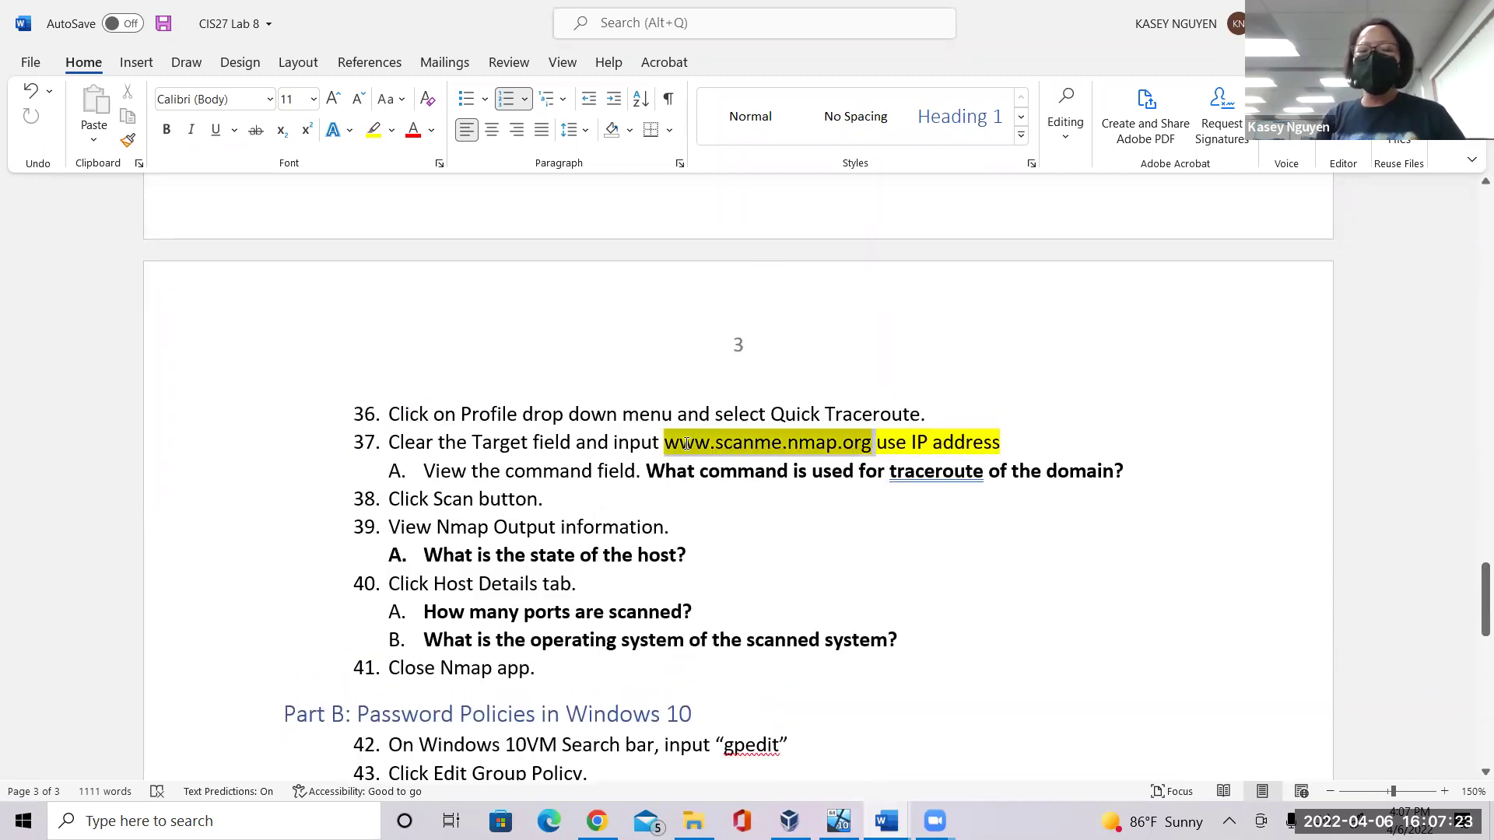
left_click(1003, 451)
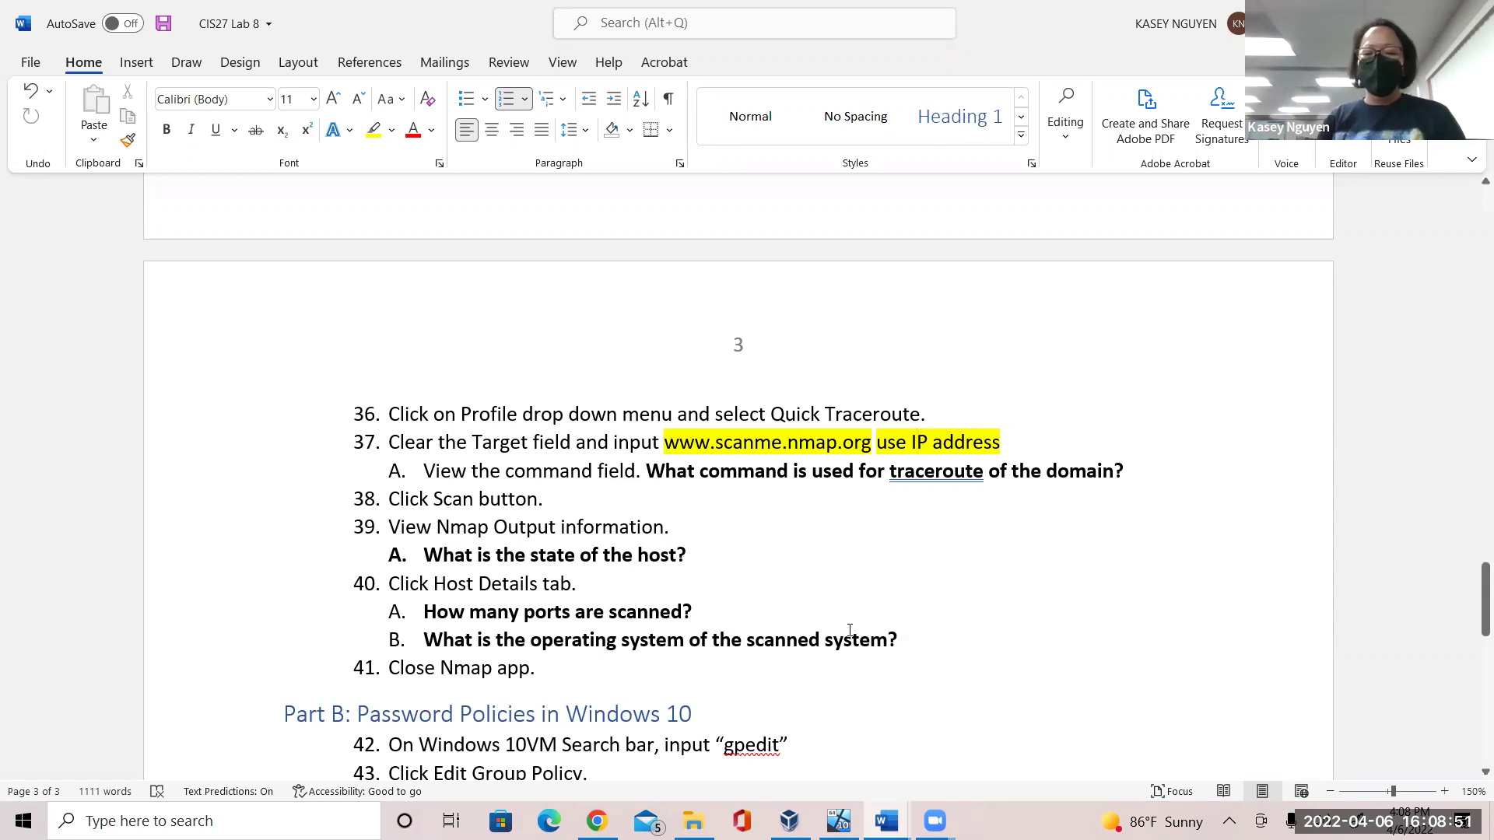
left_click(838, 821)
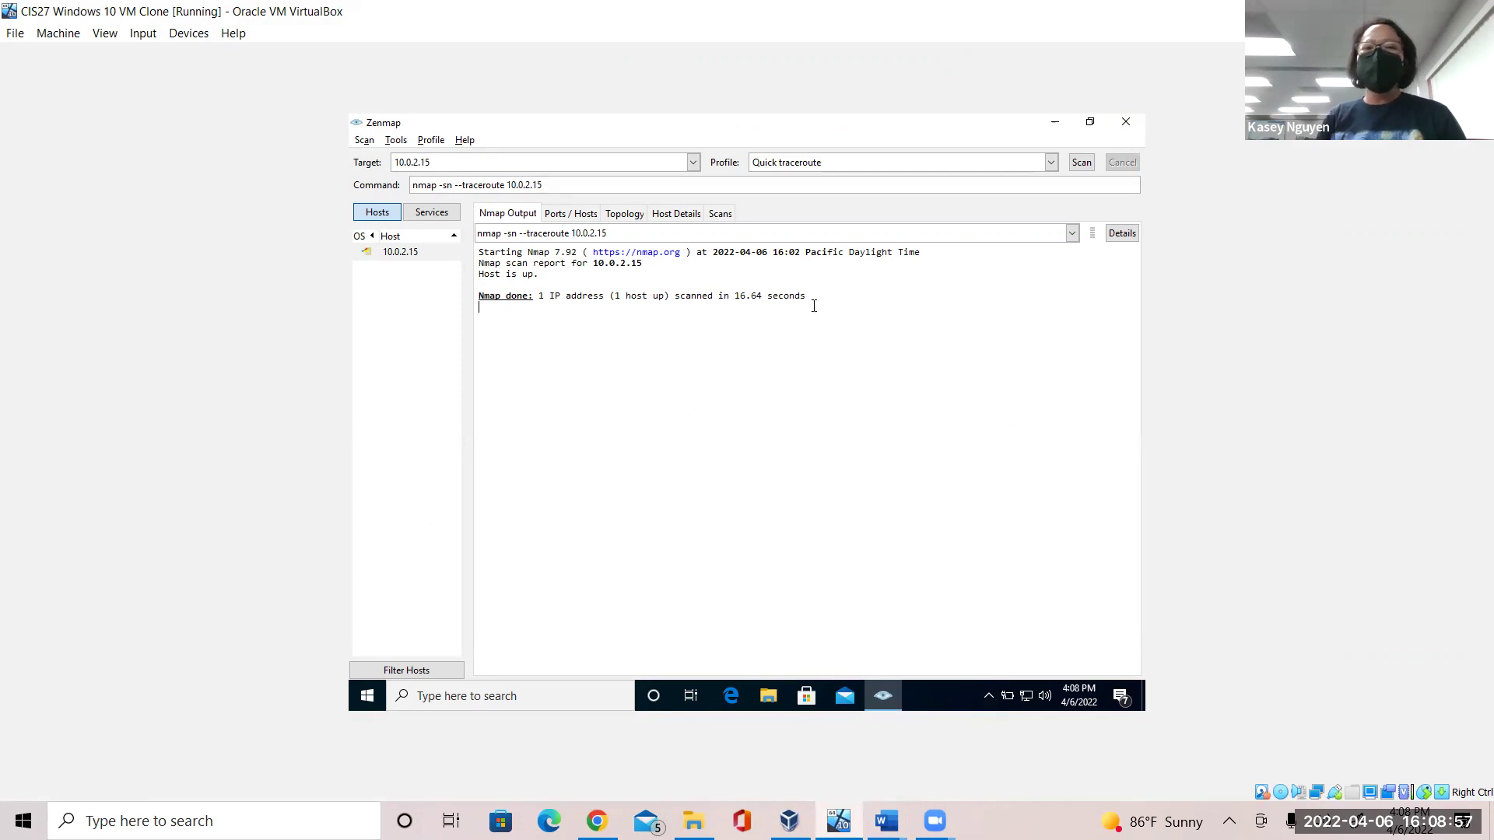
Flip between Ports / Hosts, Topology and Host Details tabs, ending on Host Details.
left_click(551, 215)
left_click(627, 215)
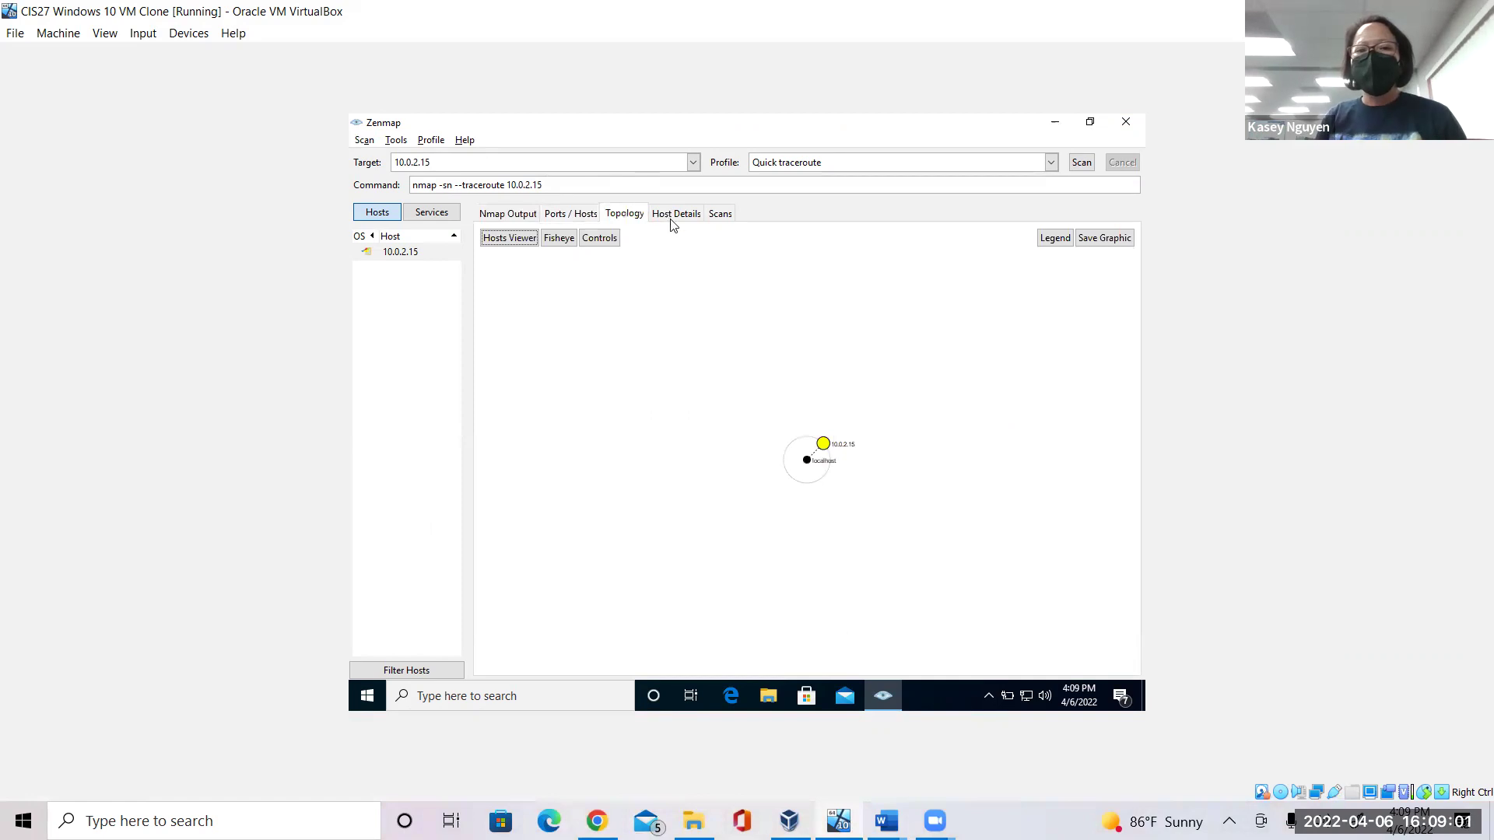
left_click(672, 220)
left_click(621, 222)
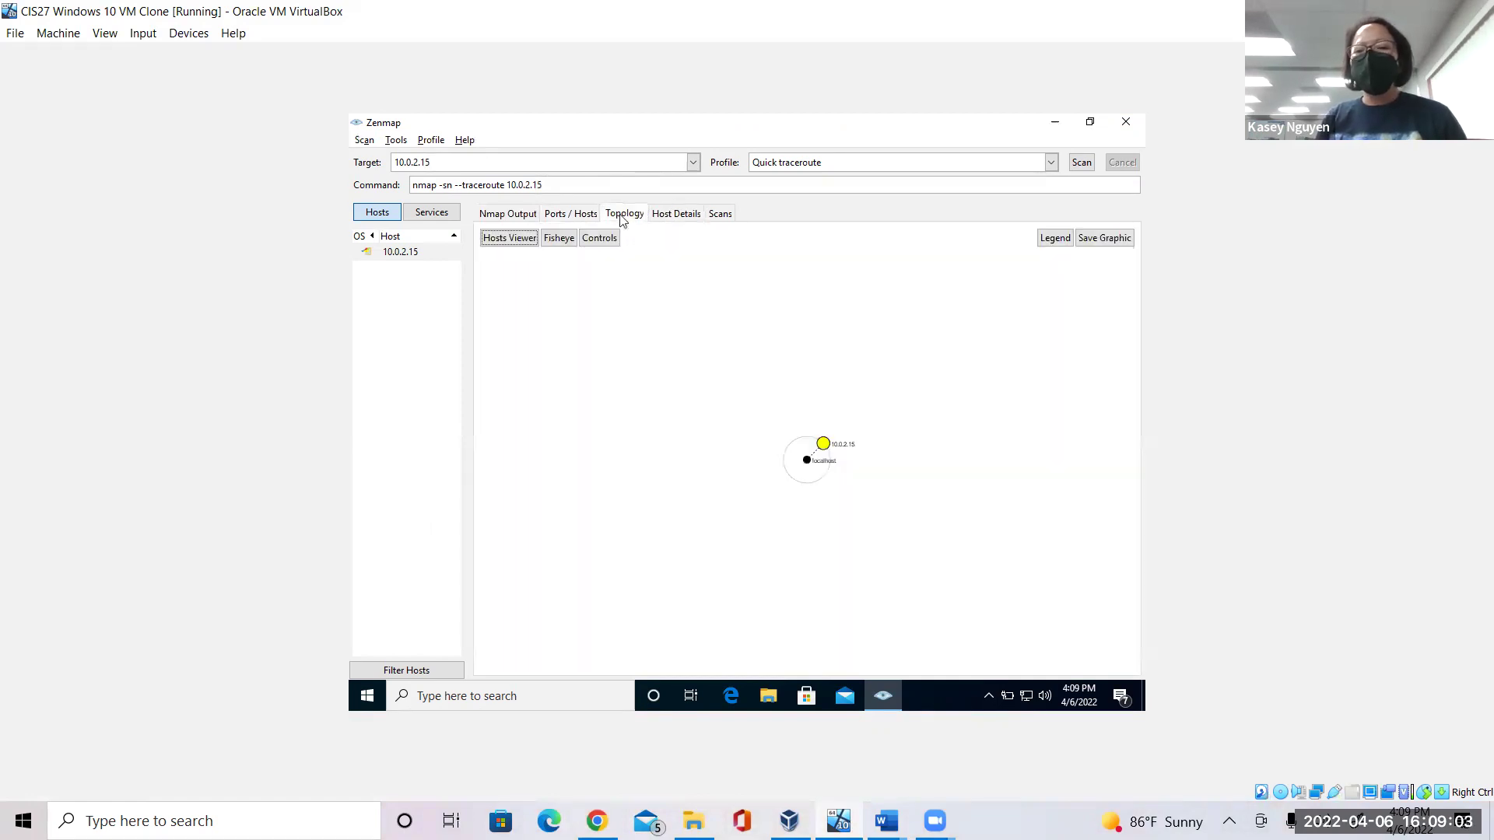
left_click(675, 218)
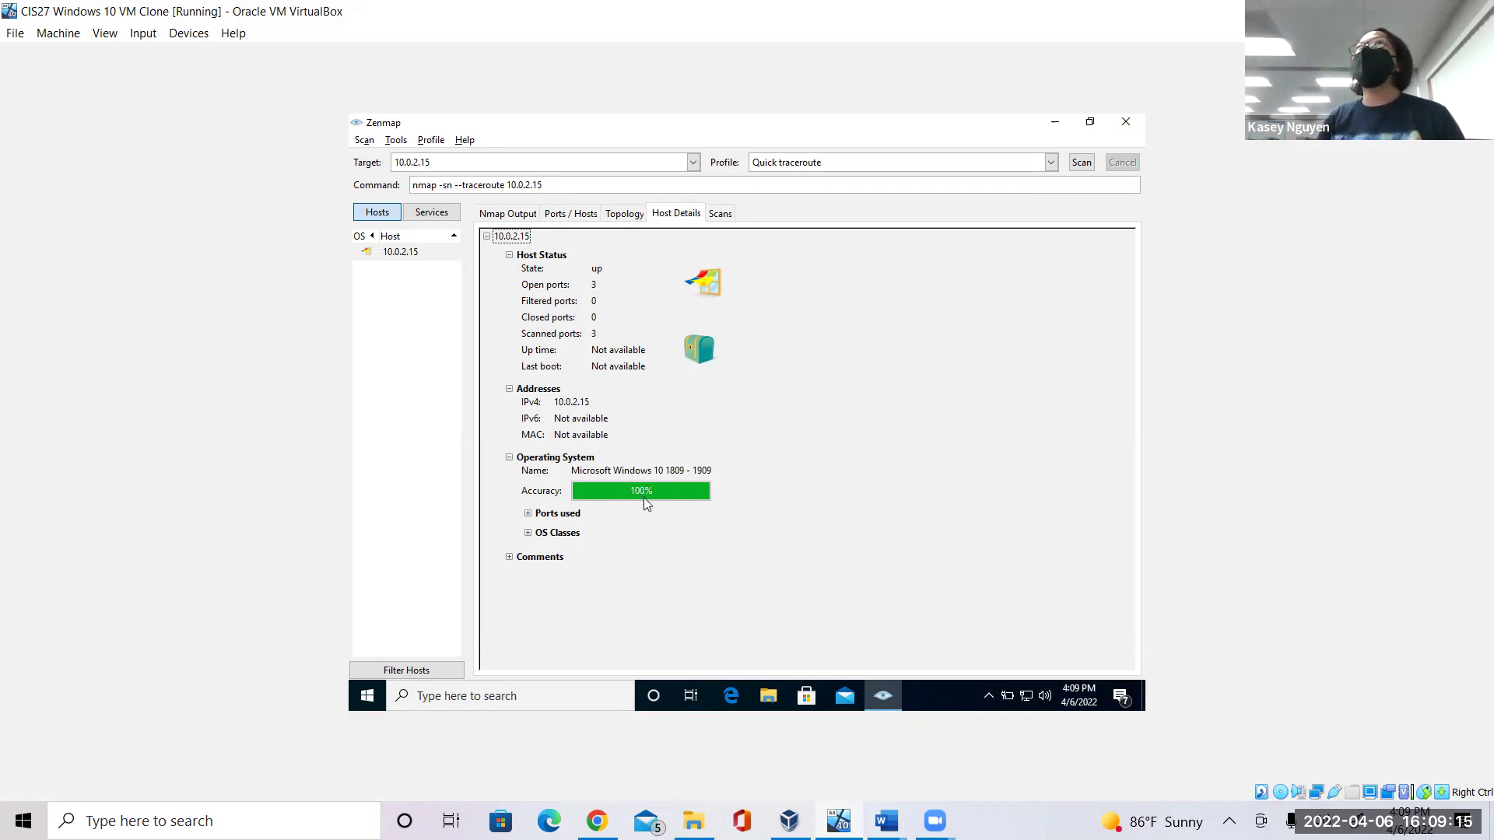
Expand the host's Ports used and Comments sections, then bring CIS27 Unit 7 Lab forward.
left_click(528, 515)
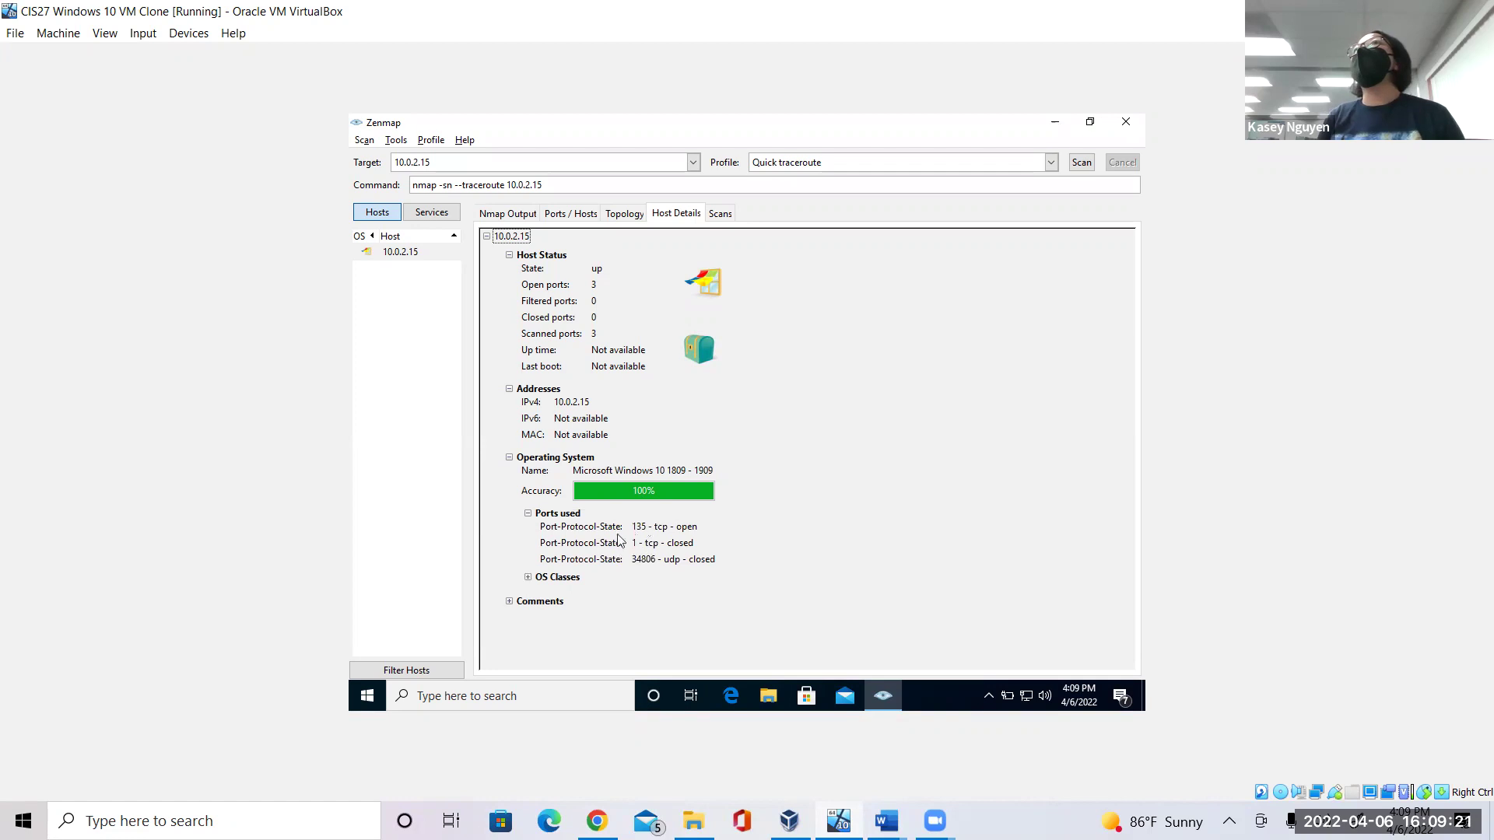
left_click(510, 602)
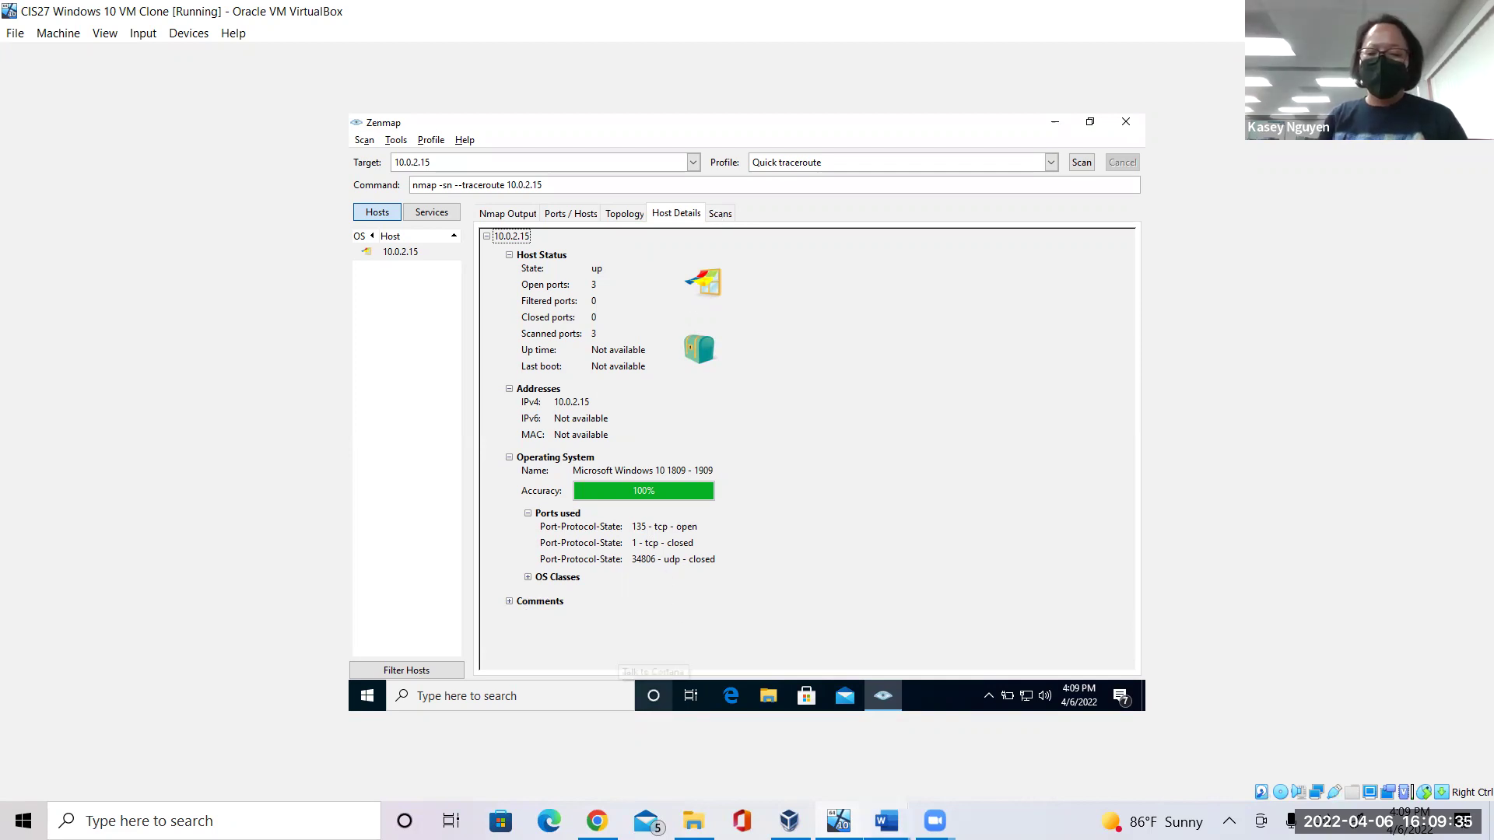
mouse_move(887, 821)
left_click(815, 754)
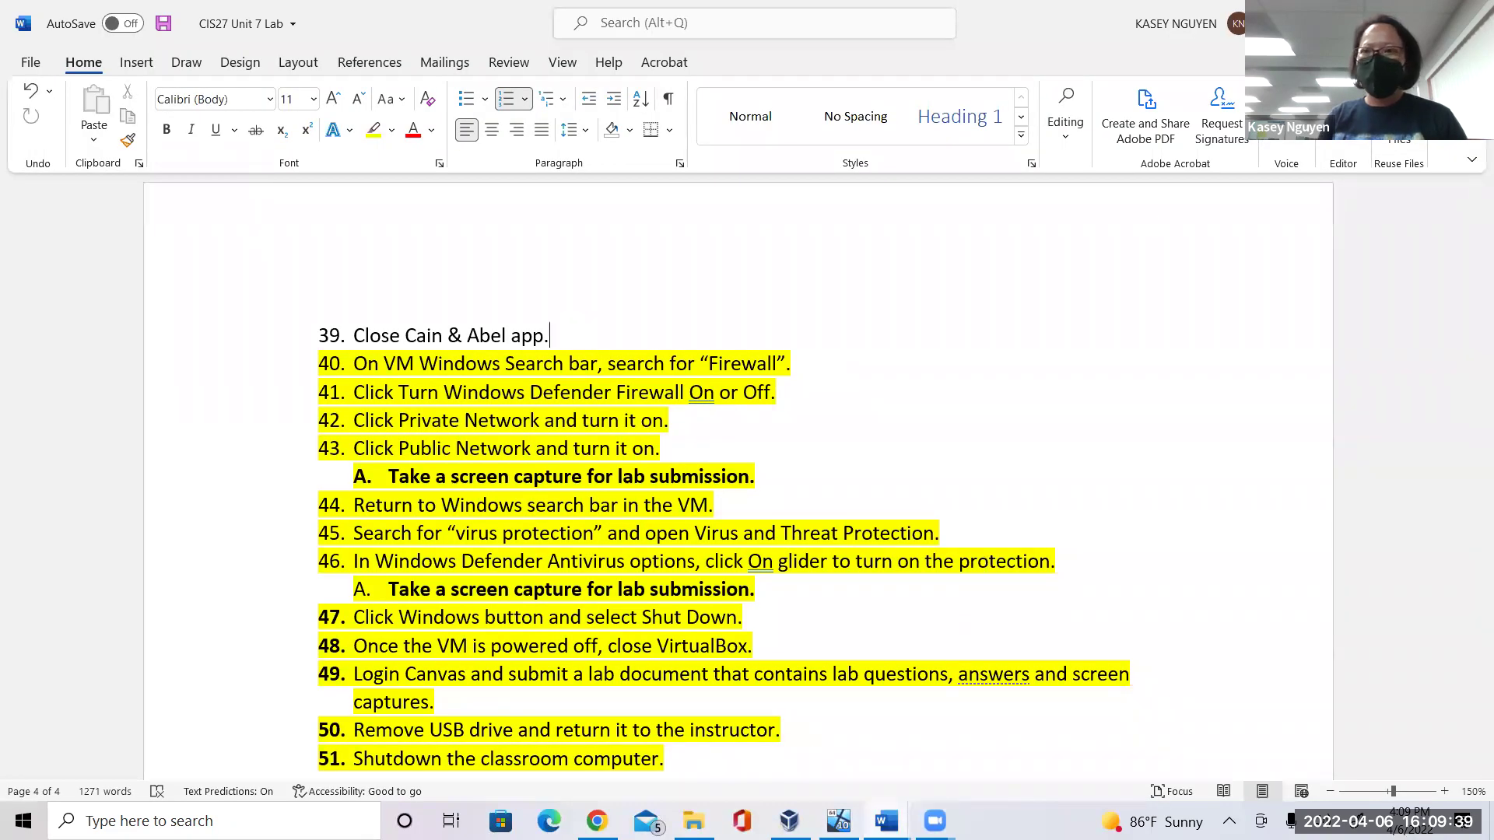
Save and close CIS27 Unit 7 Lab, read Lab 8 steps 39–40, and return to Zenmap.
key("alt+F4")
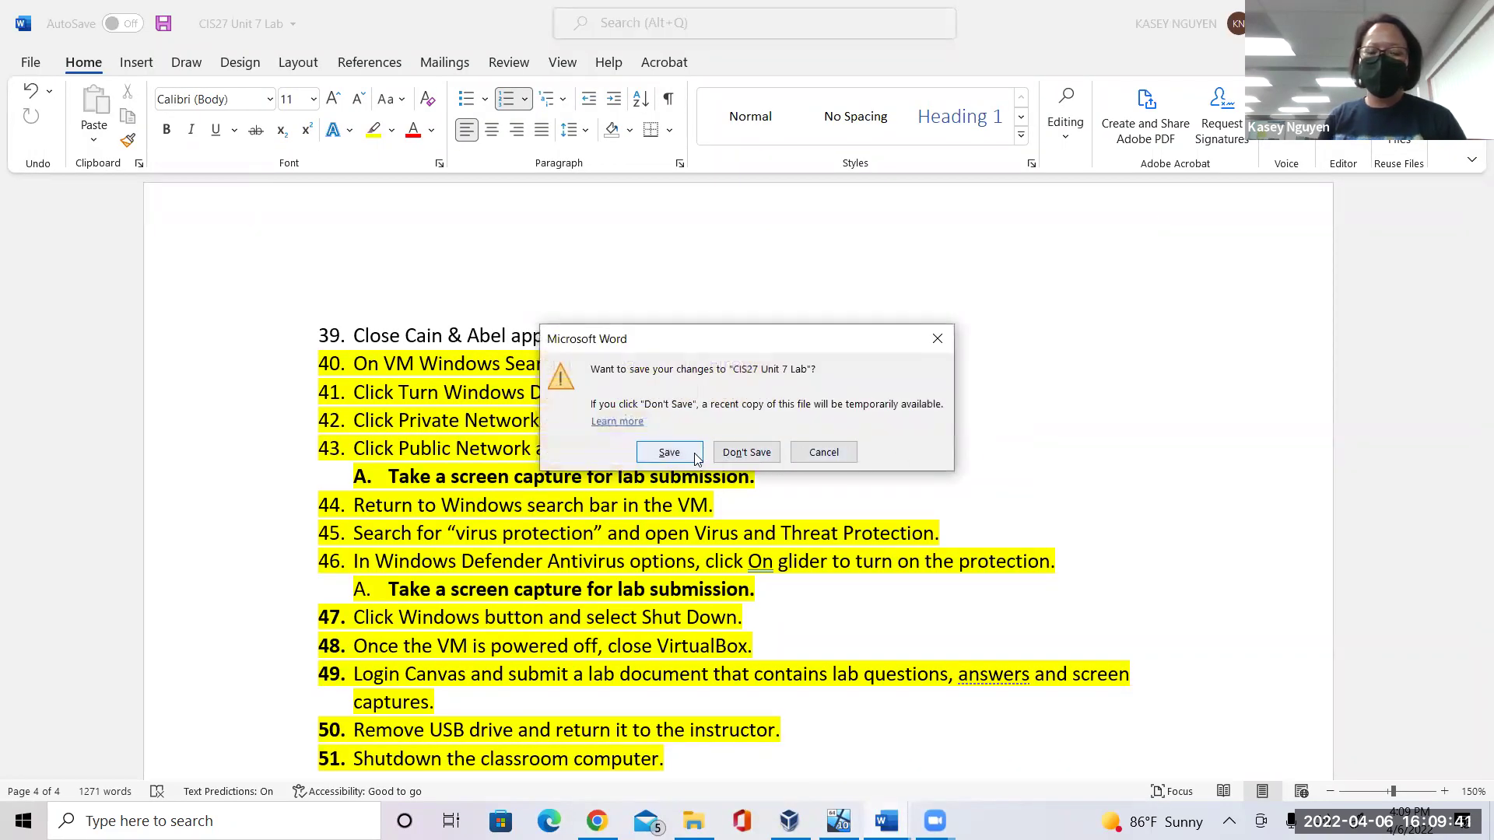
left_click(695, 453)
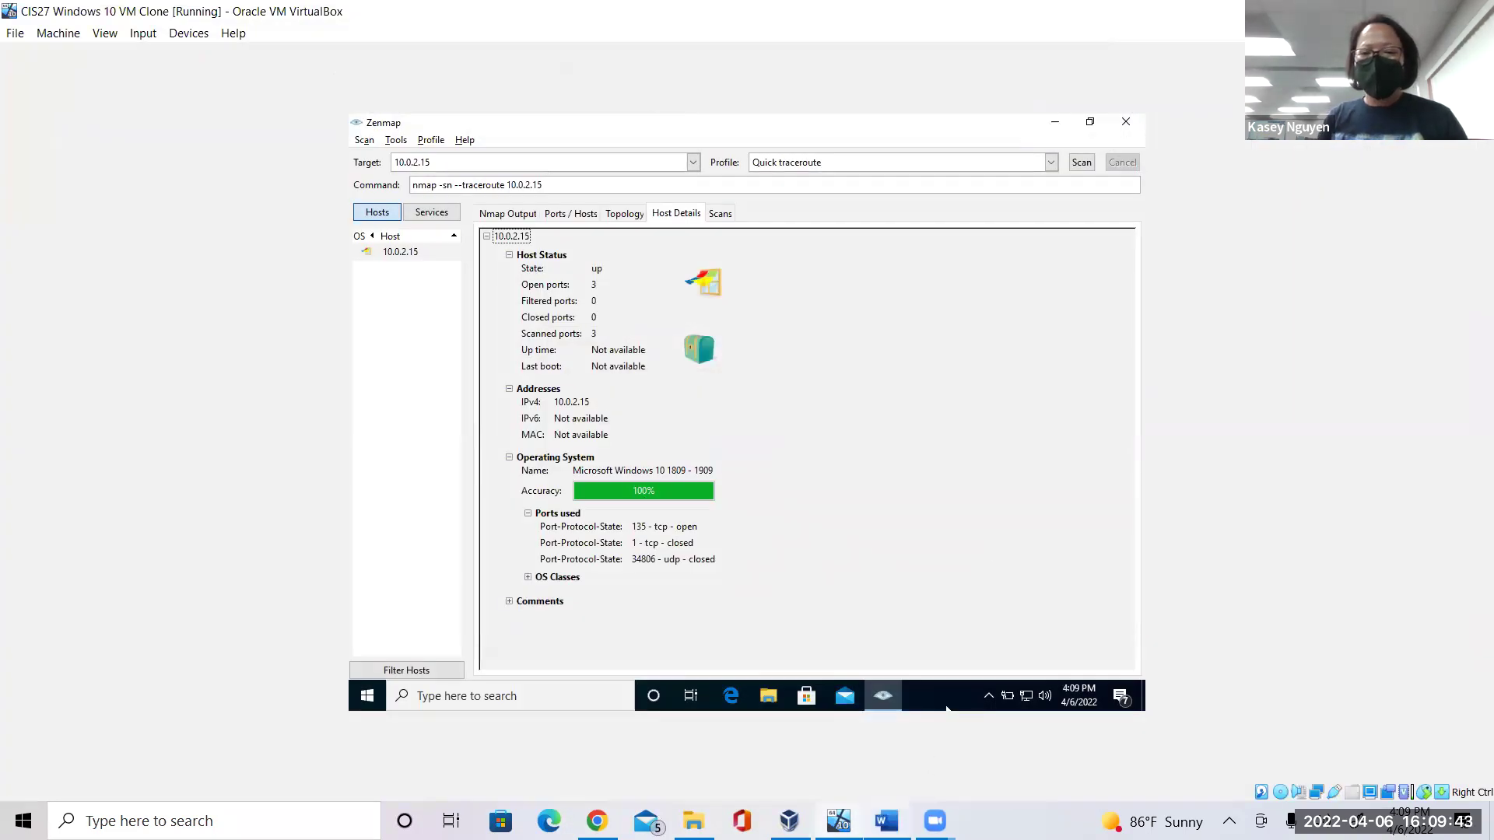
left_click(886, 821)
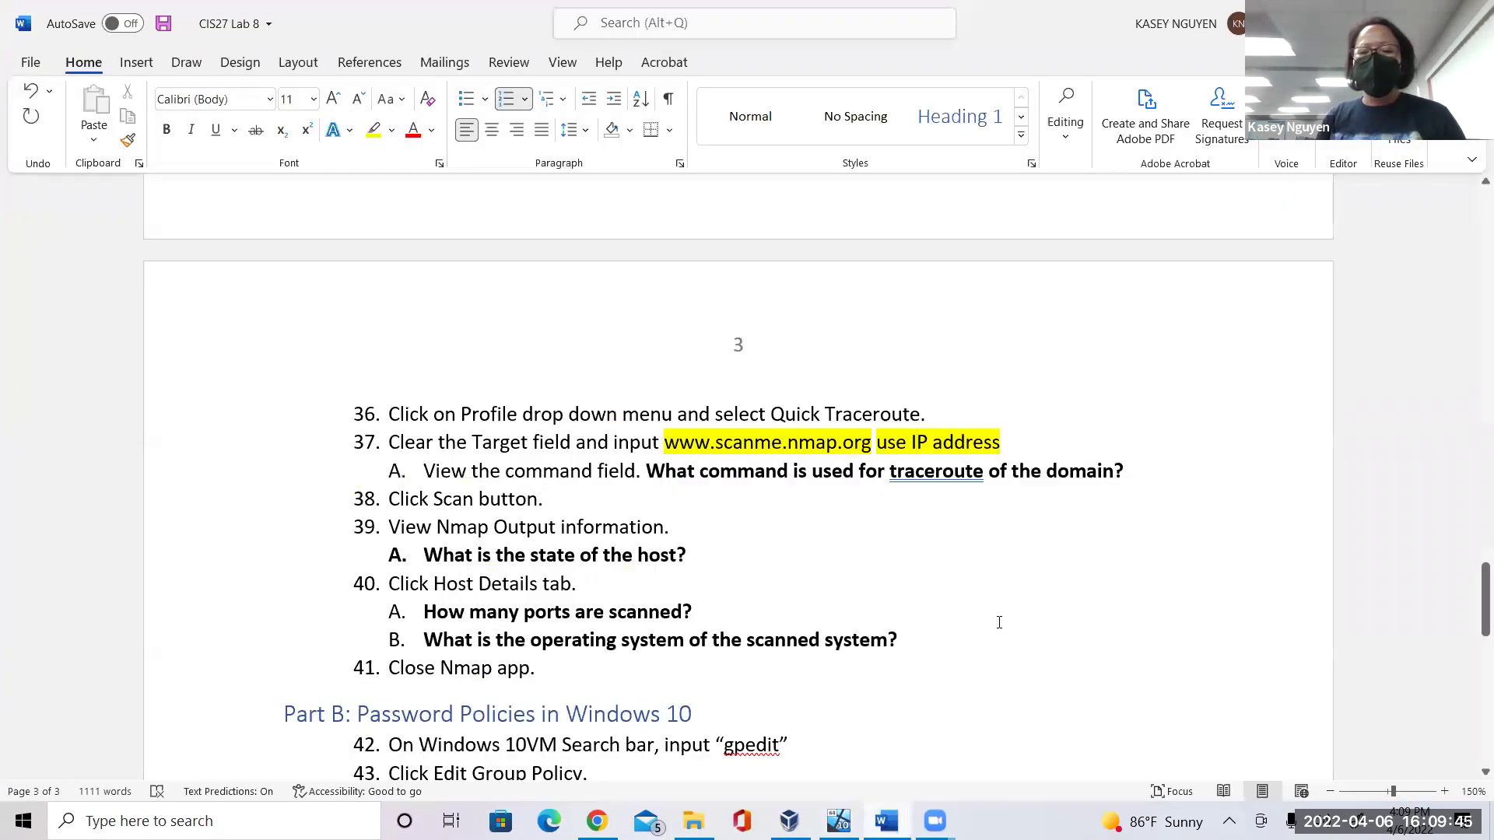
left_click(1052, 536)
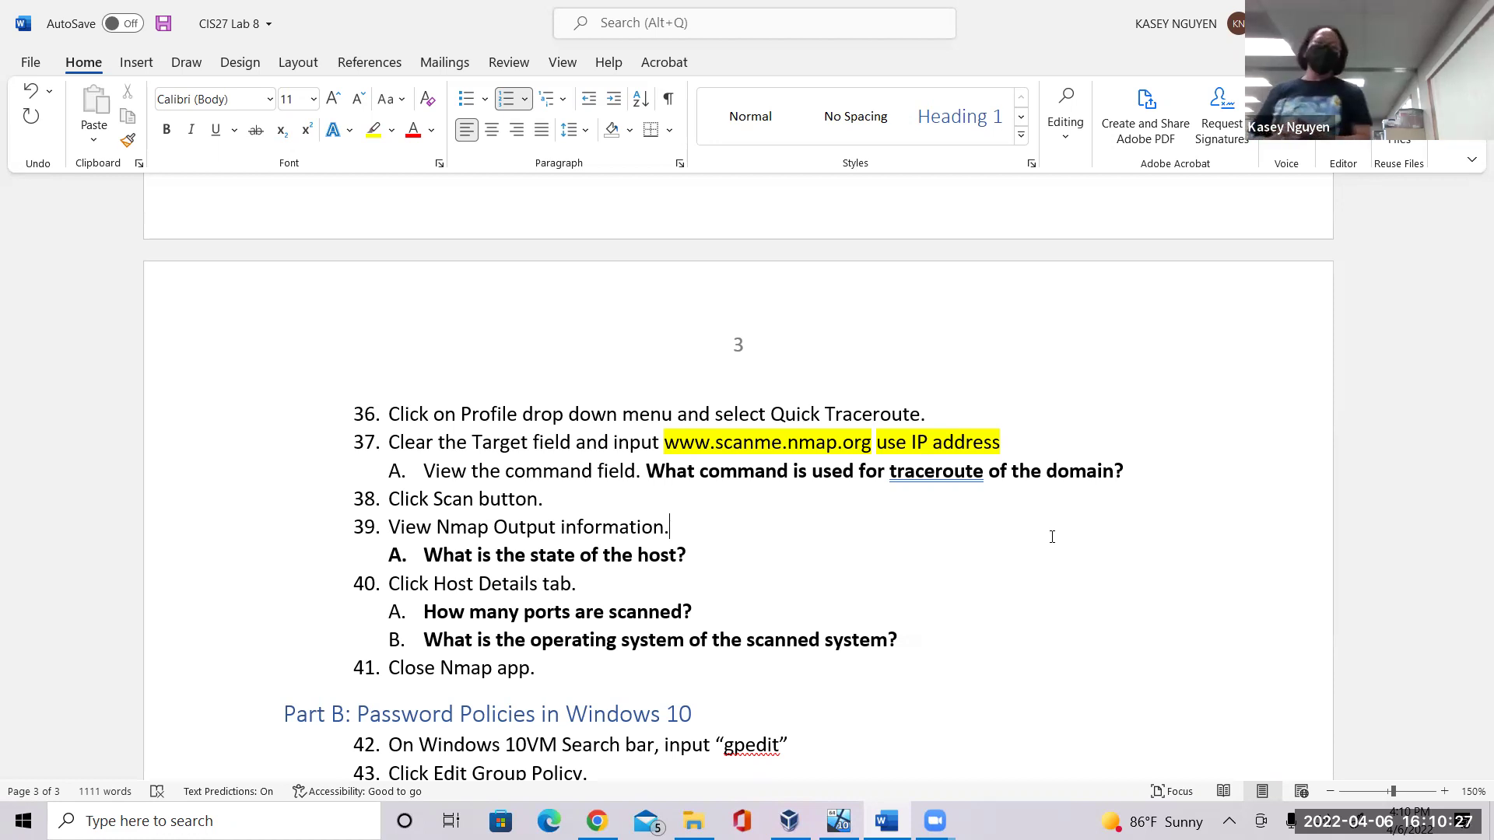
left_click(839, 621)
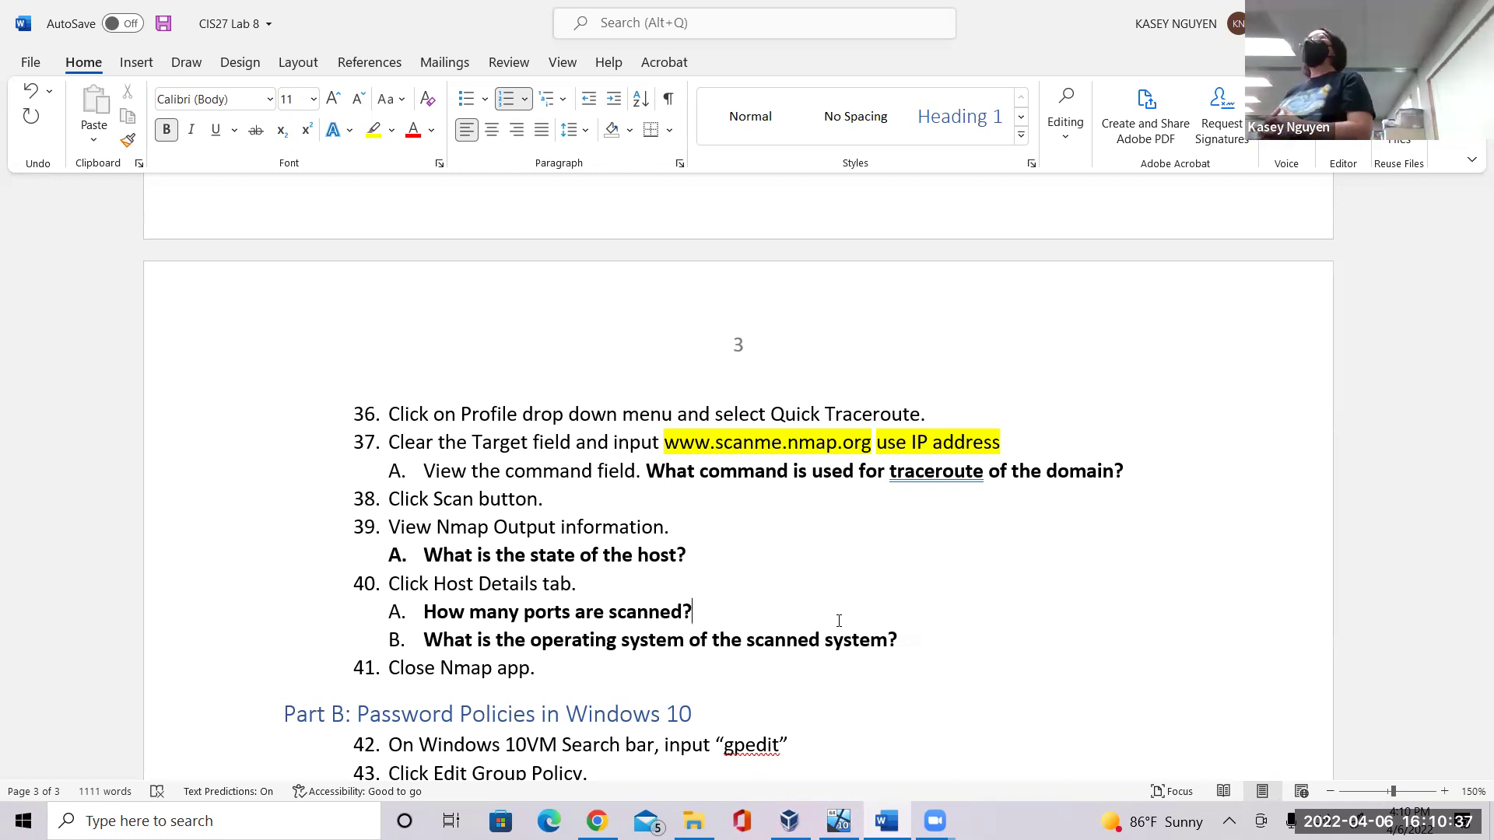
left_click(838, 820)
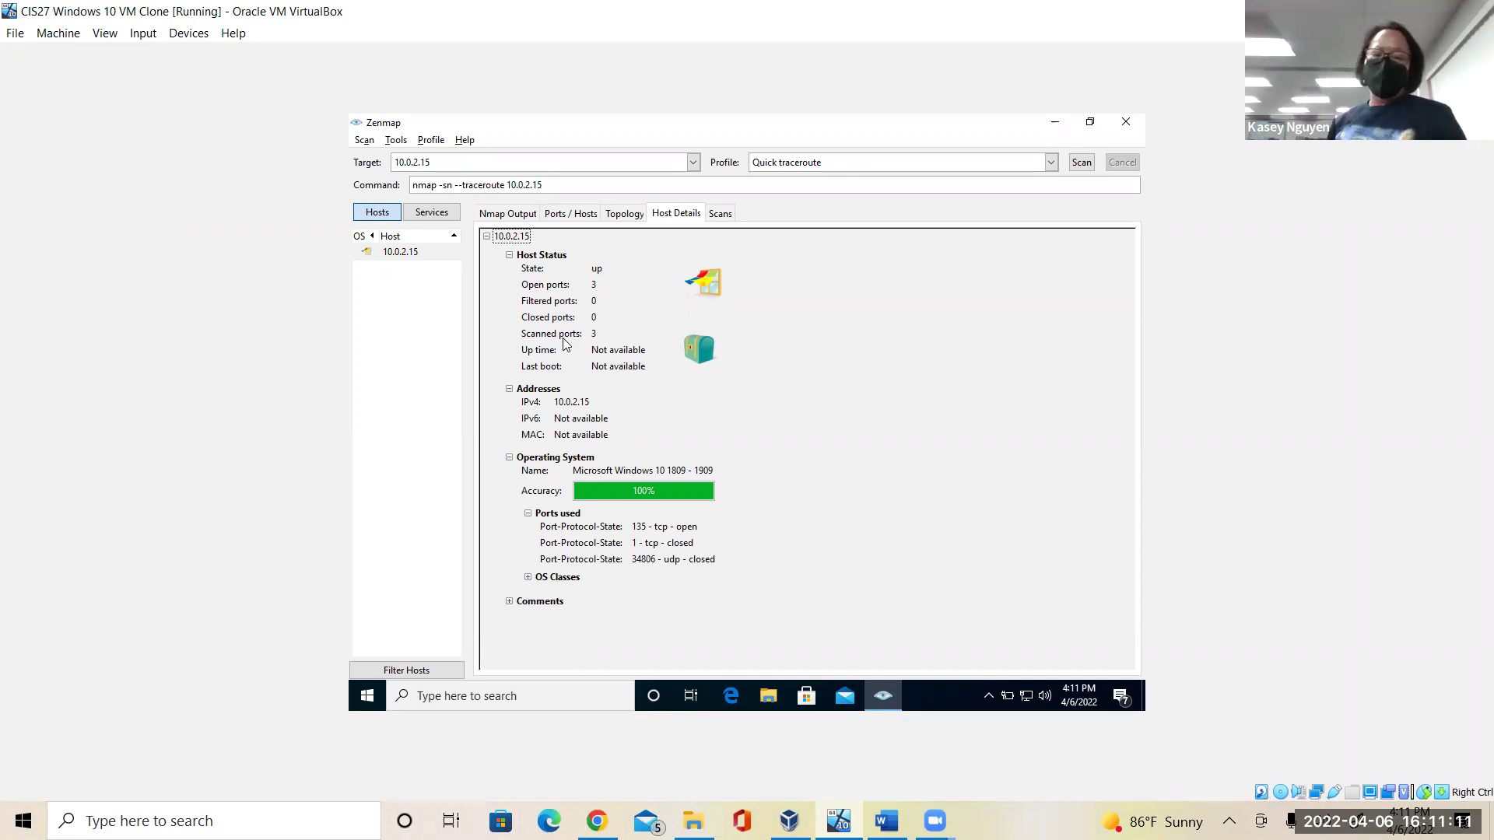
Close Zenmap without saving the traceroute scan, leaving the Windows 10 desktop.
left_click(886, 821)
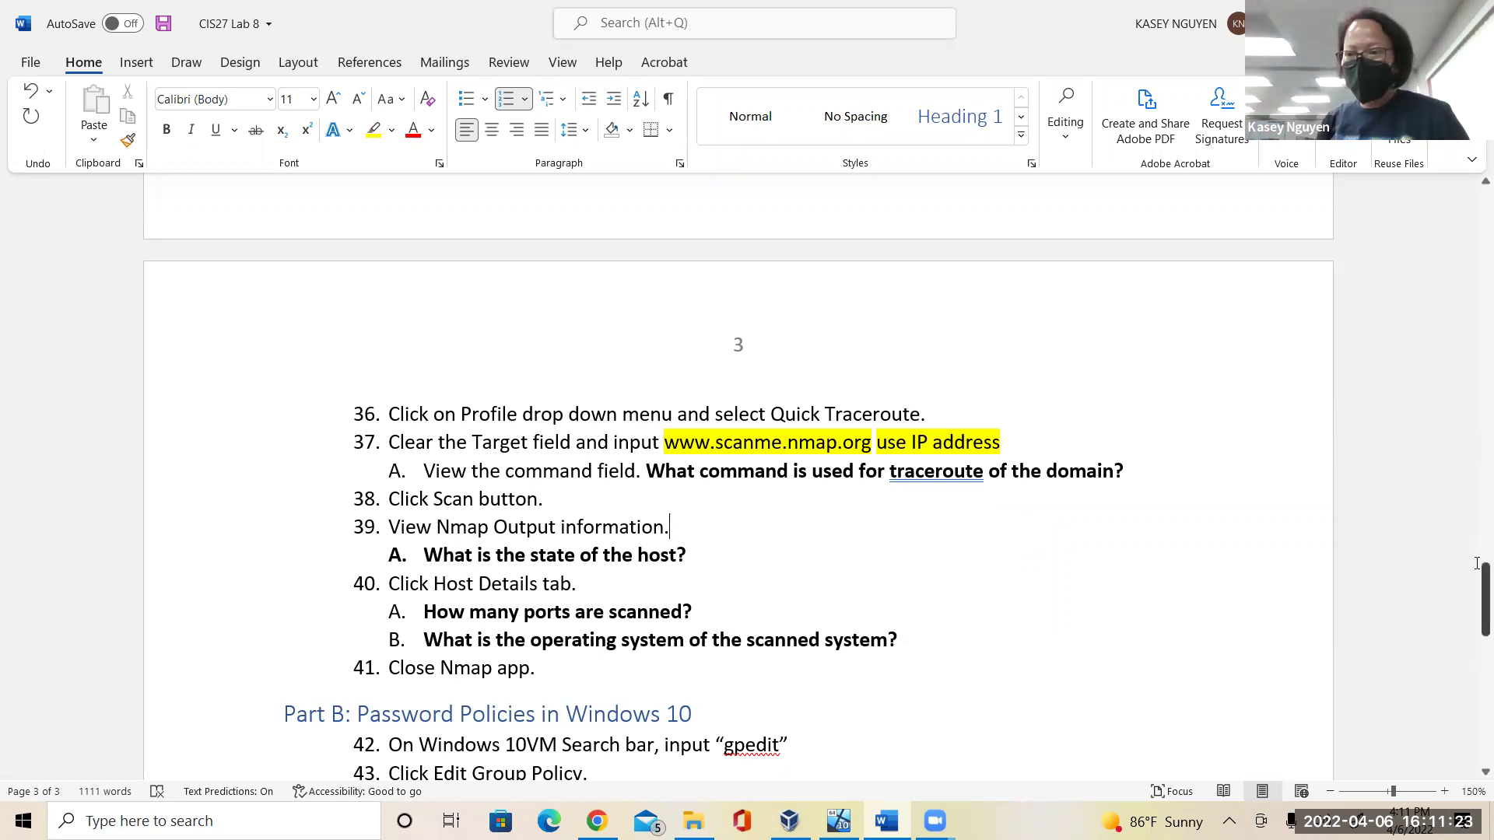
left_click_drag(1476, 575, 1472, 638)
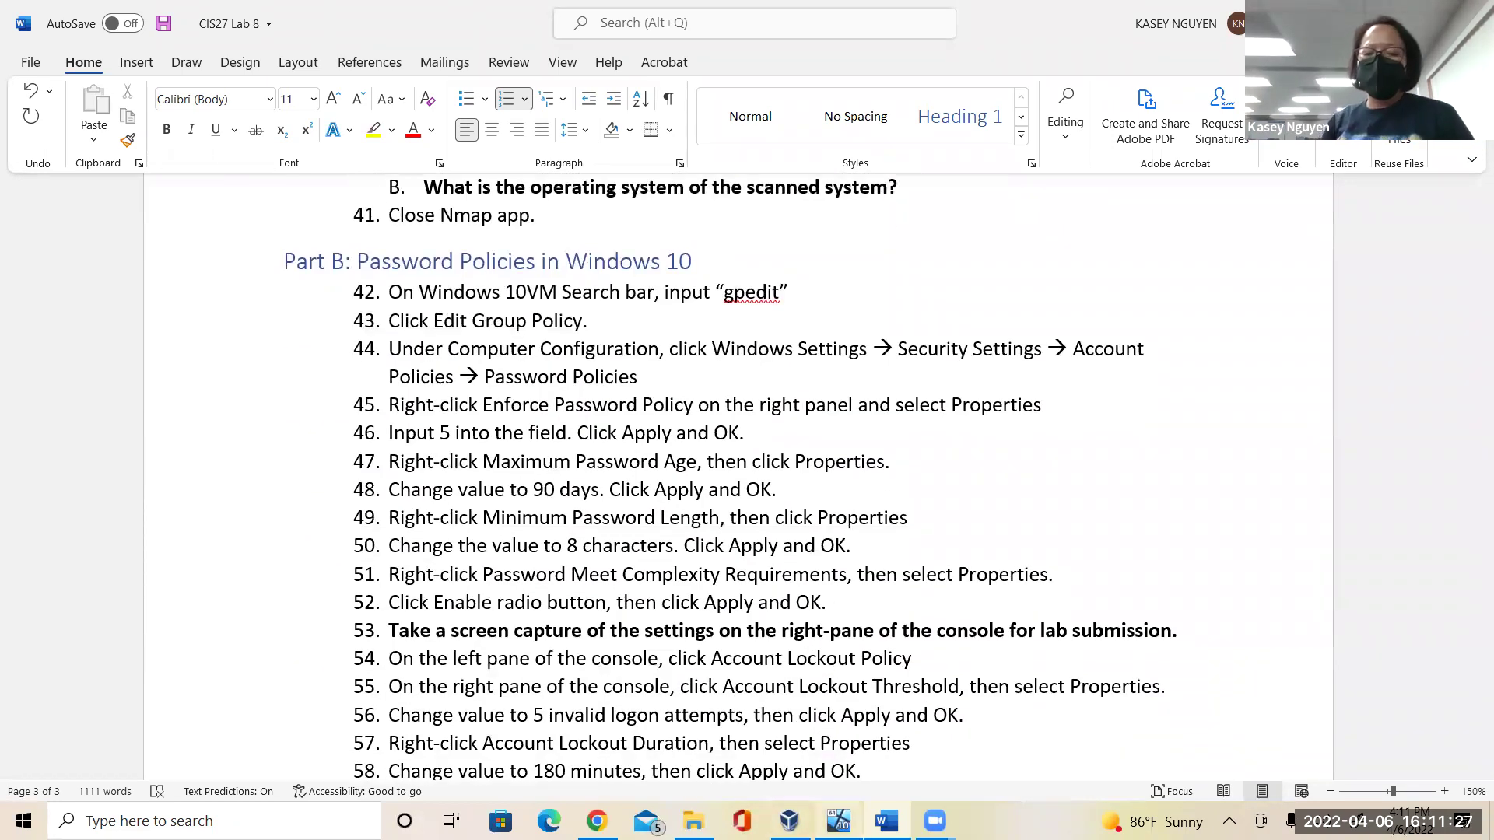
left_click(838, 821)
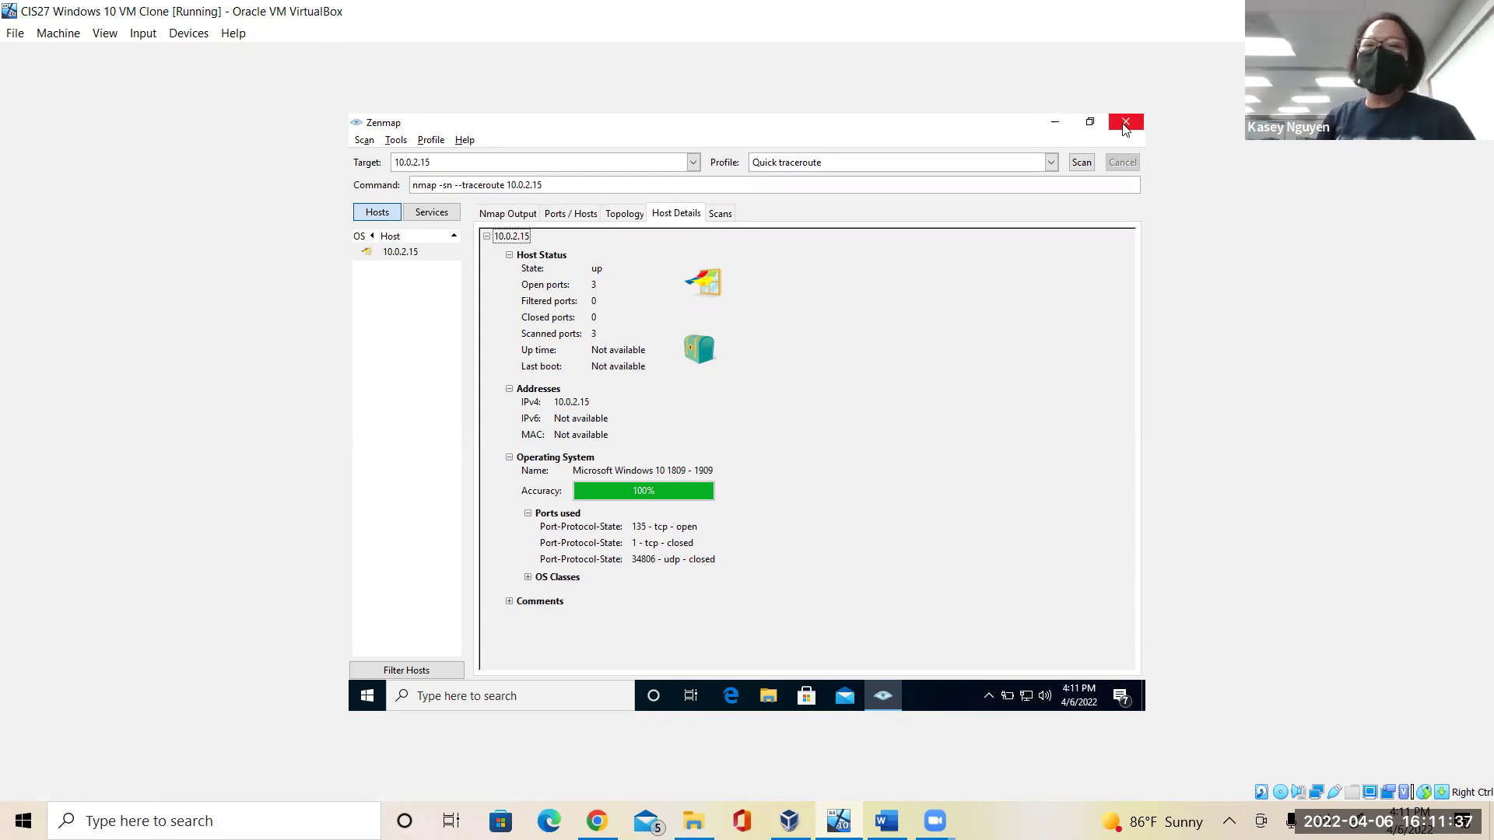
left_click(1125, 127)
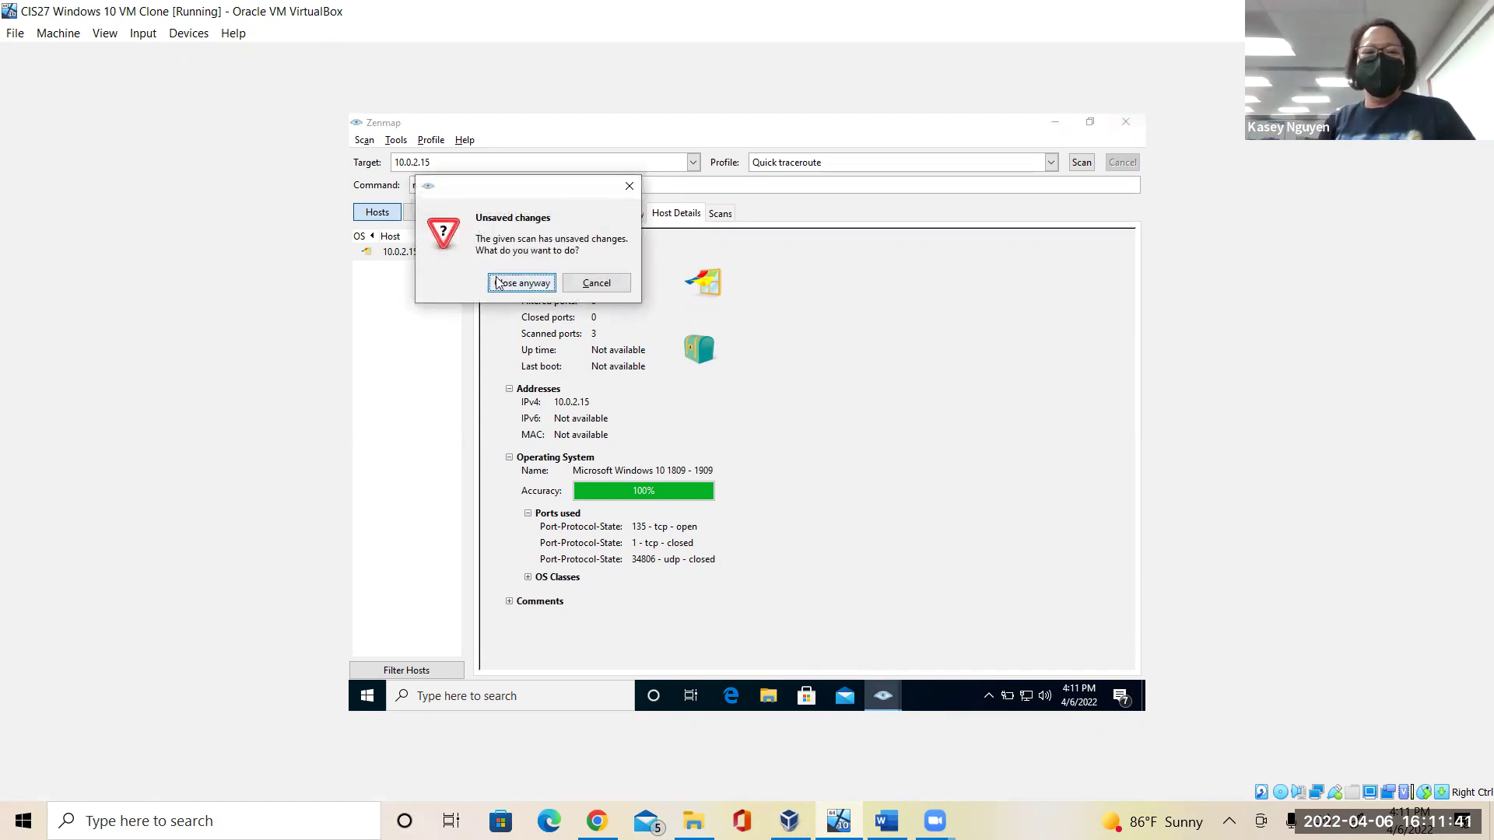
left_click(495, 283)
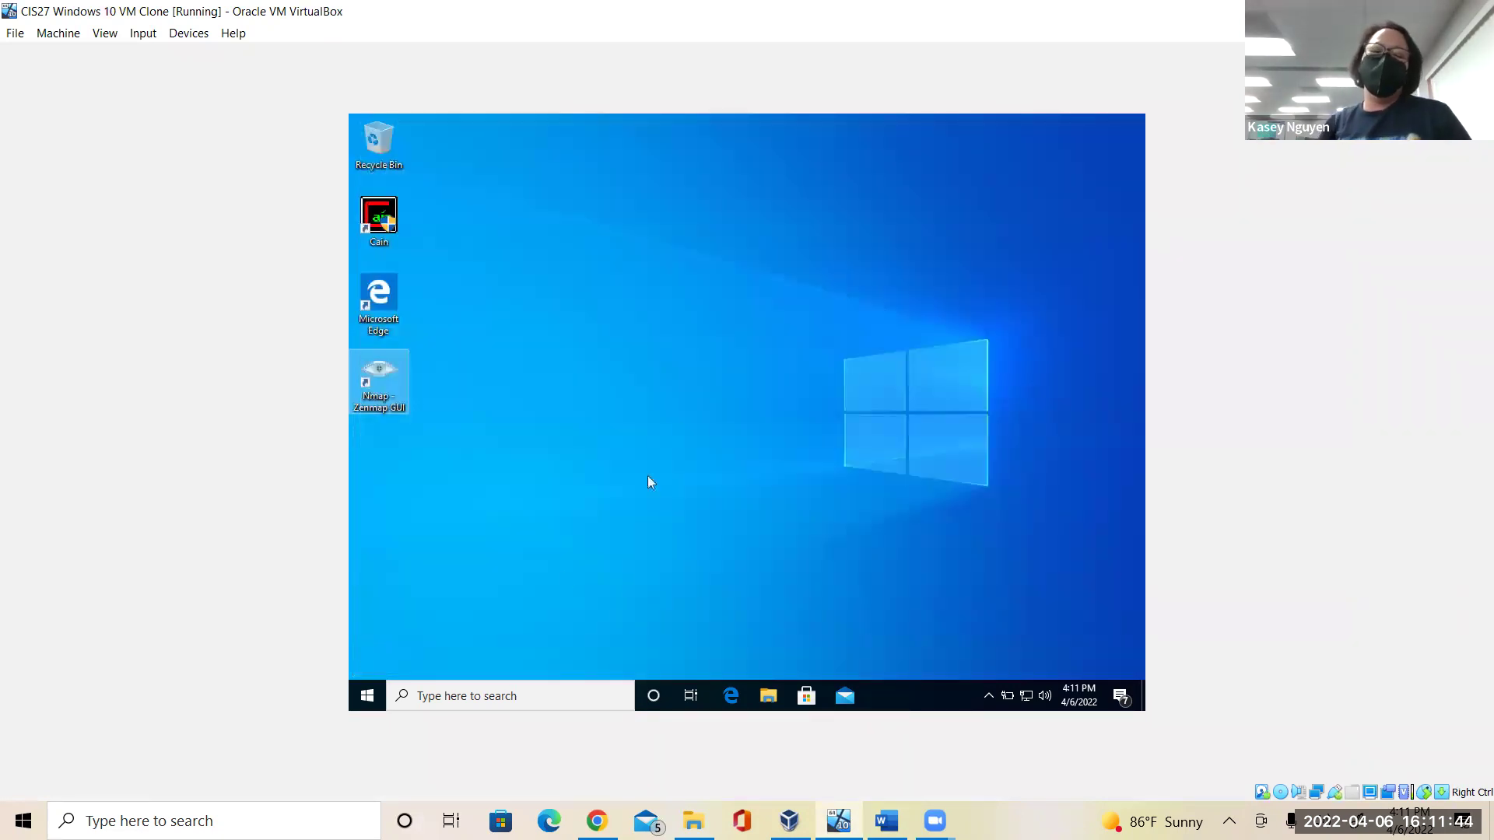
left_click(513, 695)
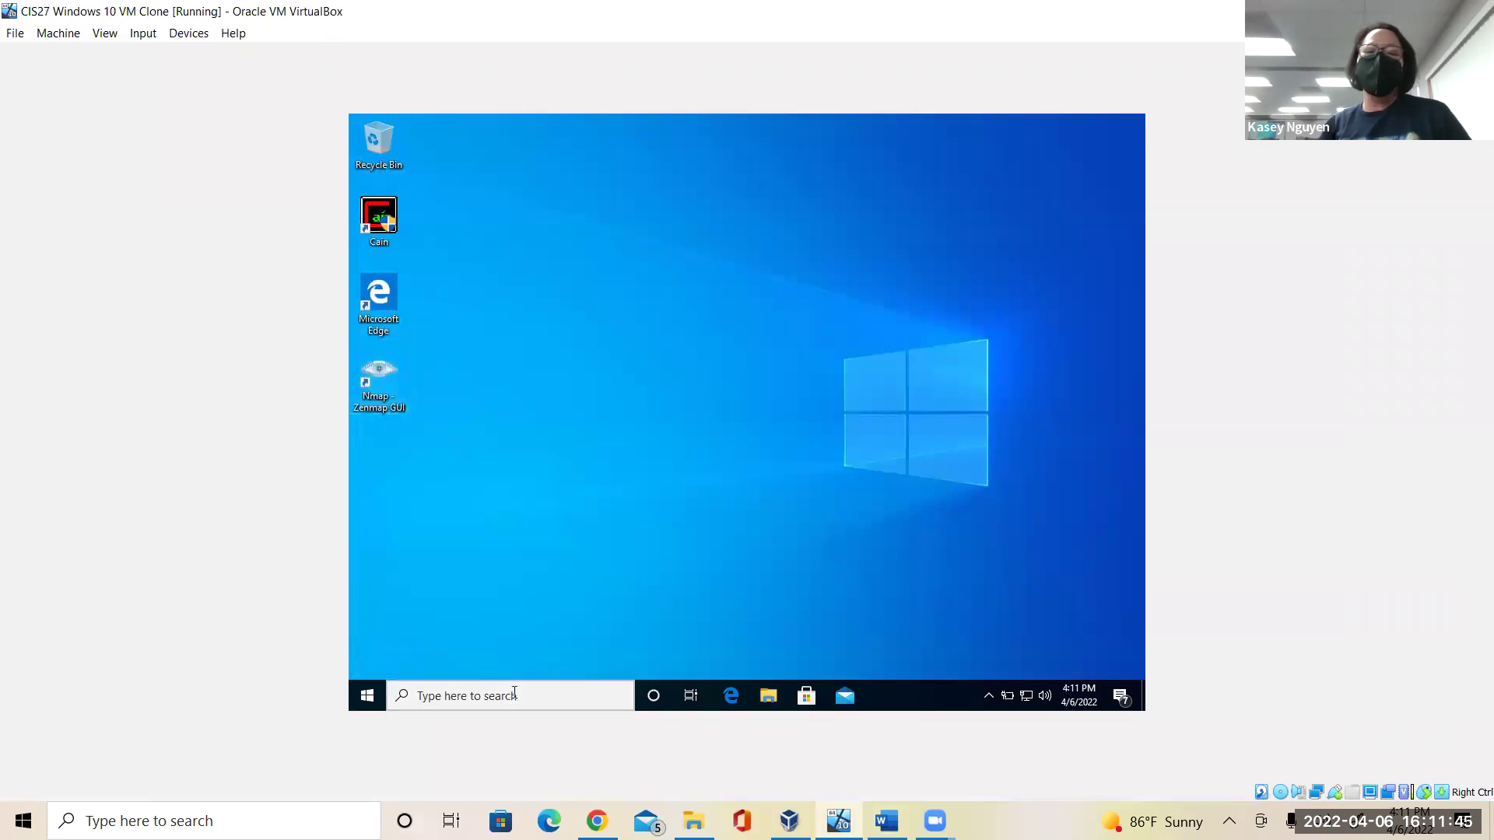
Launch gpedit and go to Computer Configuration > Windows Settings > Security Settings > Account Policies > Password Policy.
type("gpedit")
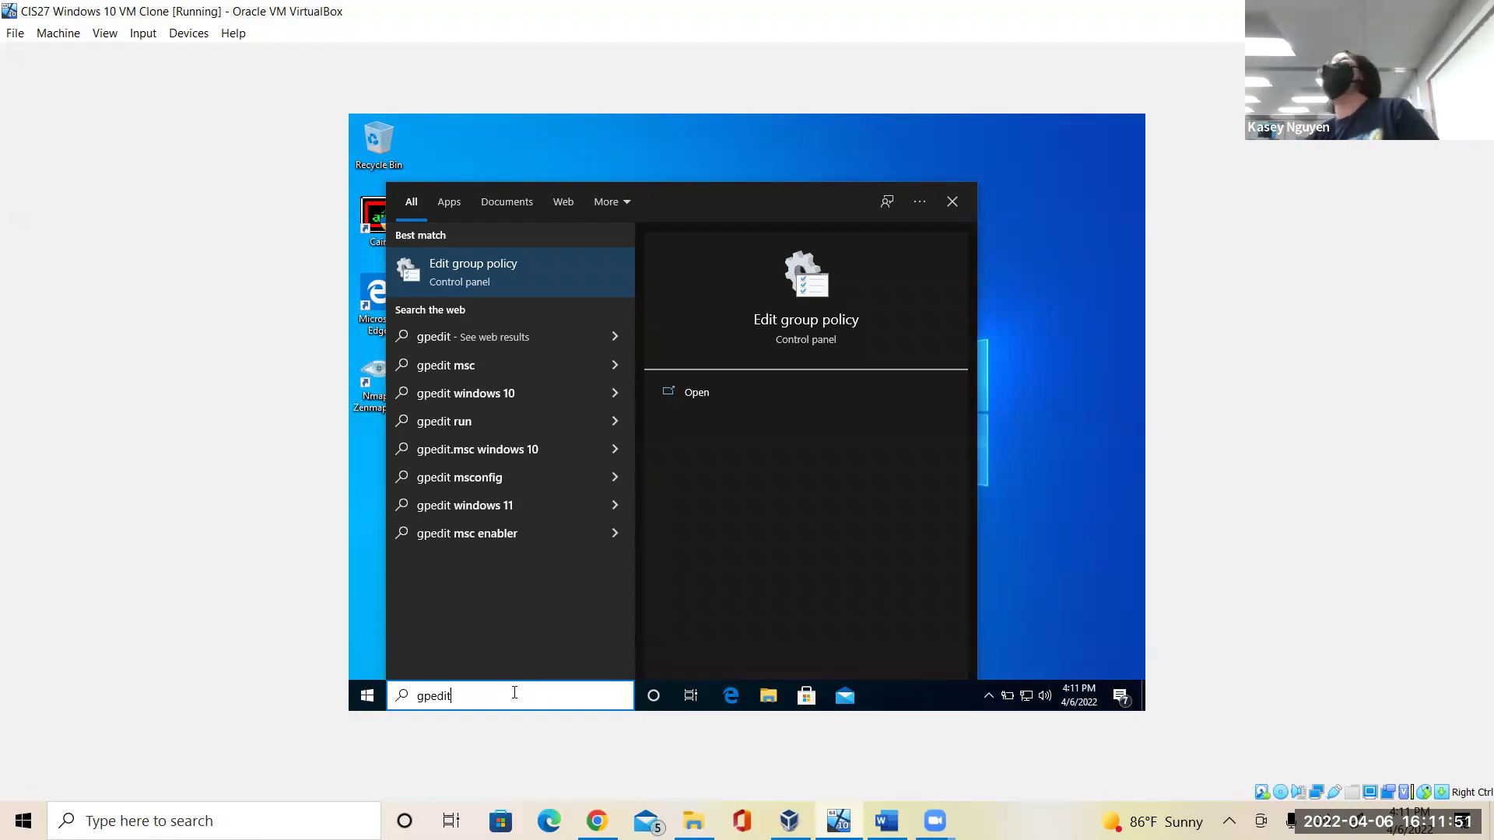
key("Return")
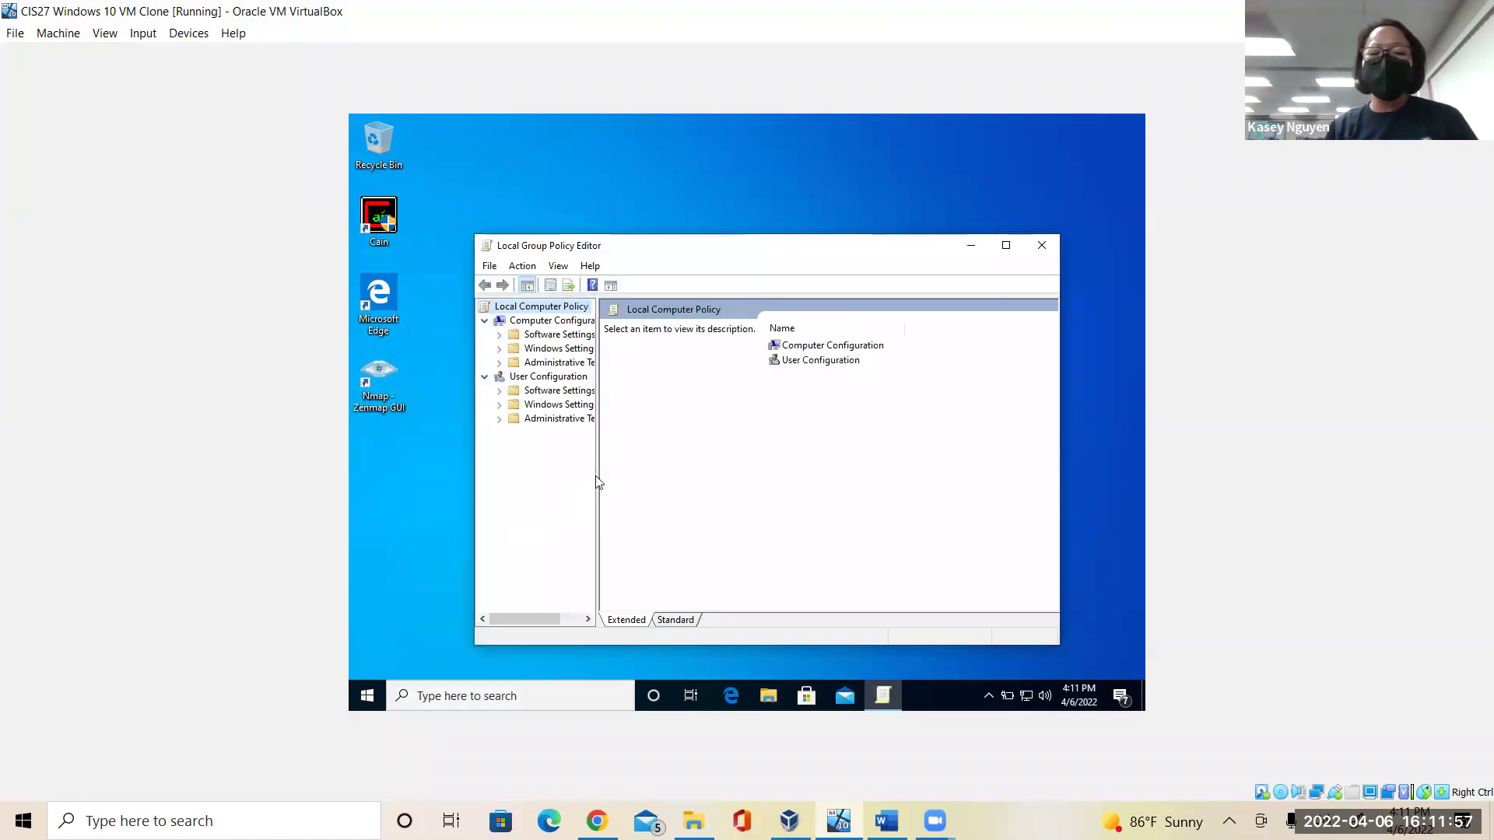
left_click_drag(596, 479, 693, 442)
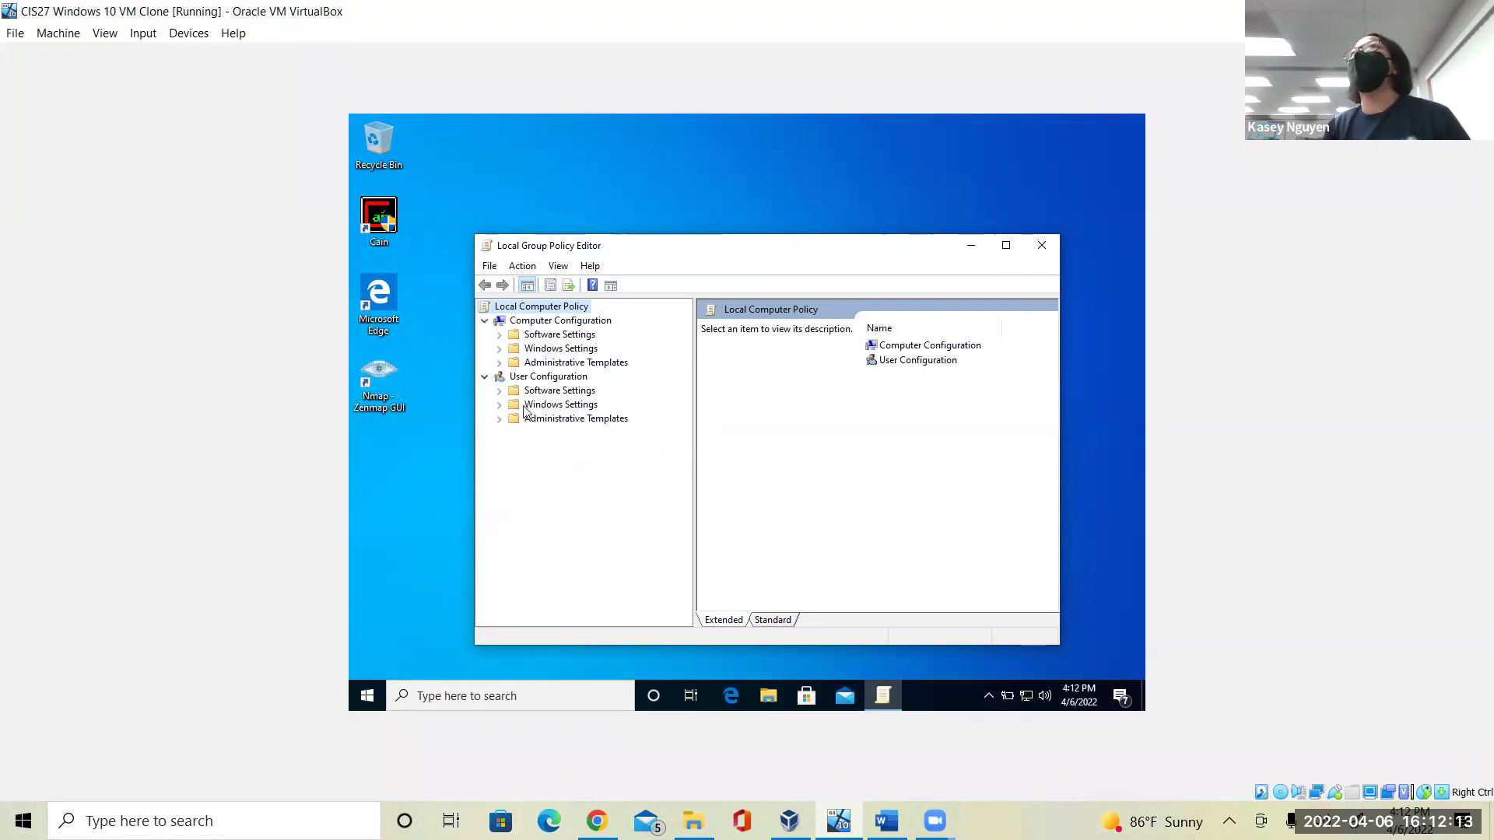
left_click(543, 322)
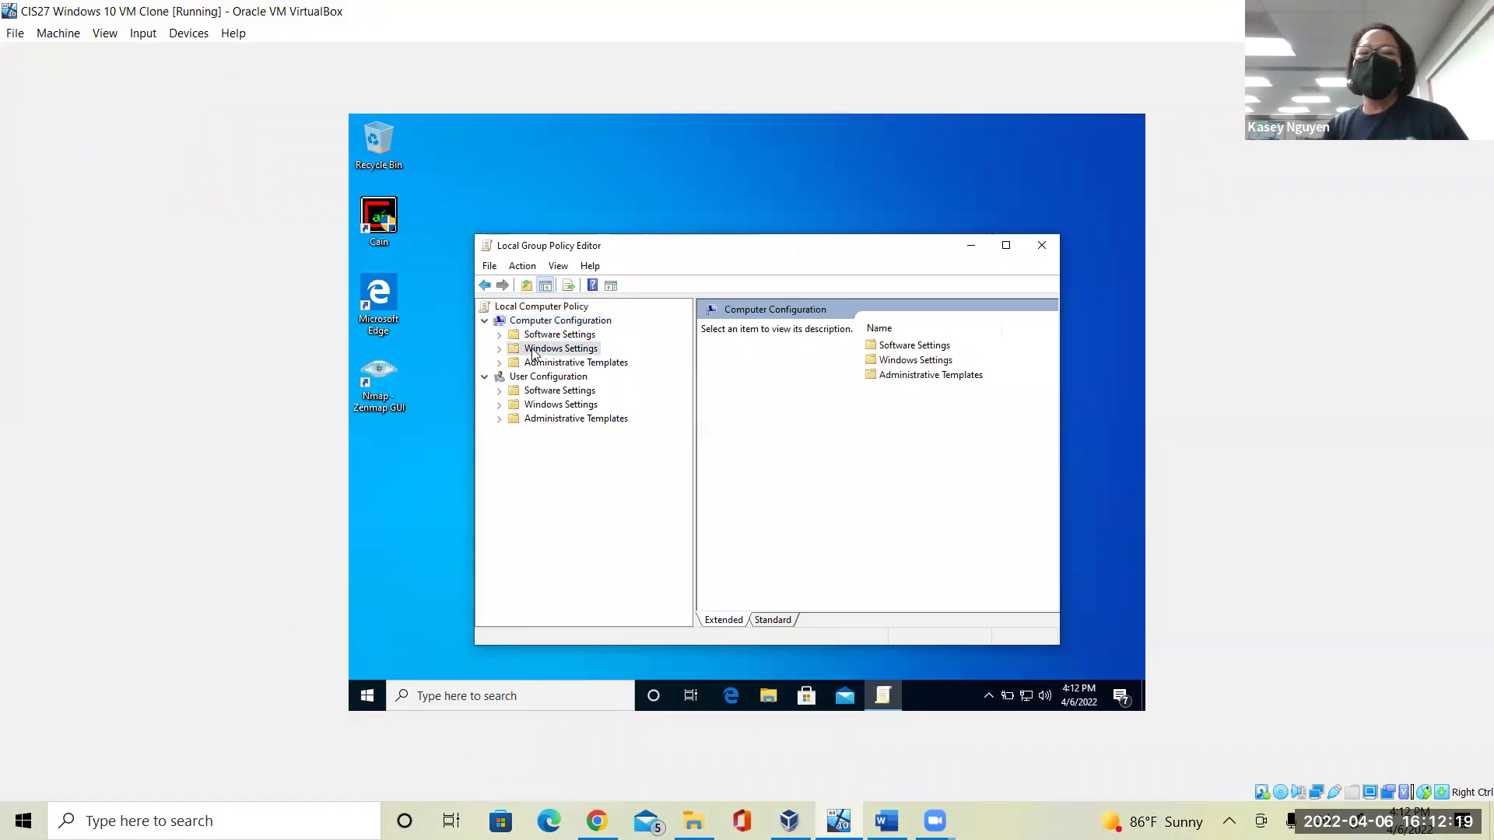
left_click(534, 351)
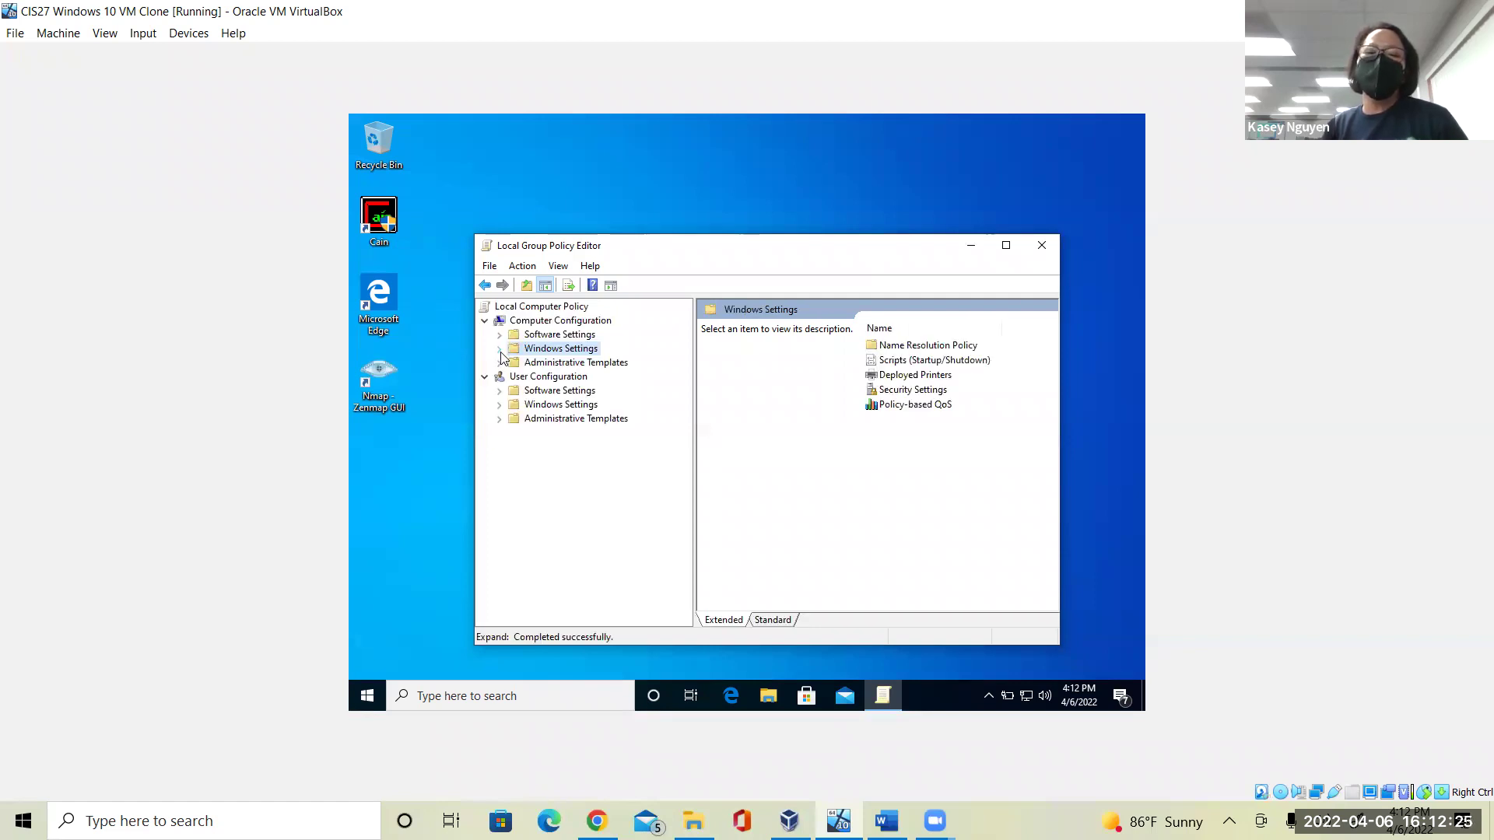
left_click(500, 351)
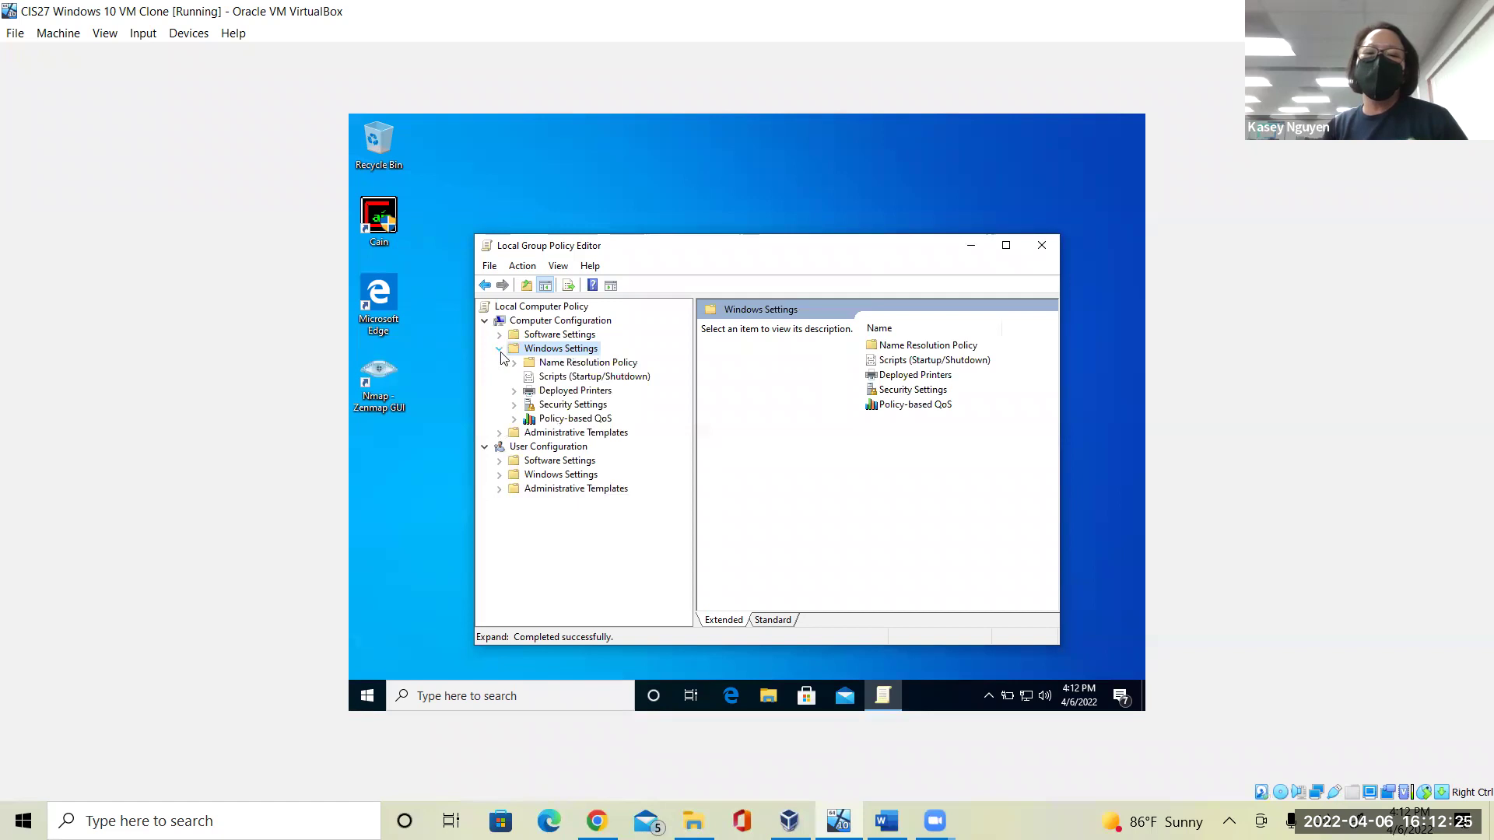
left_click(514, 405)
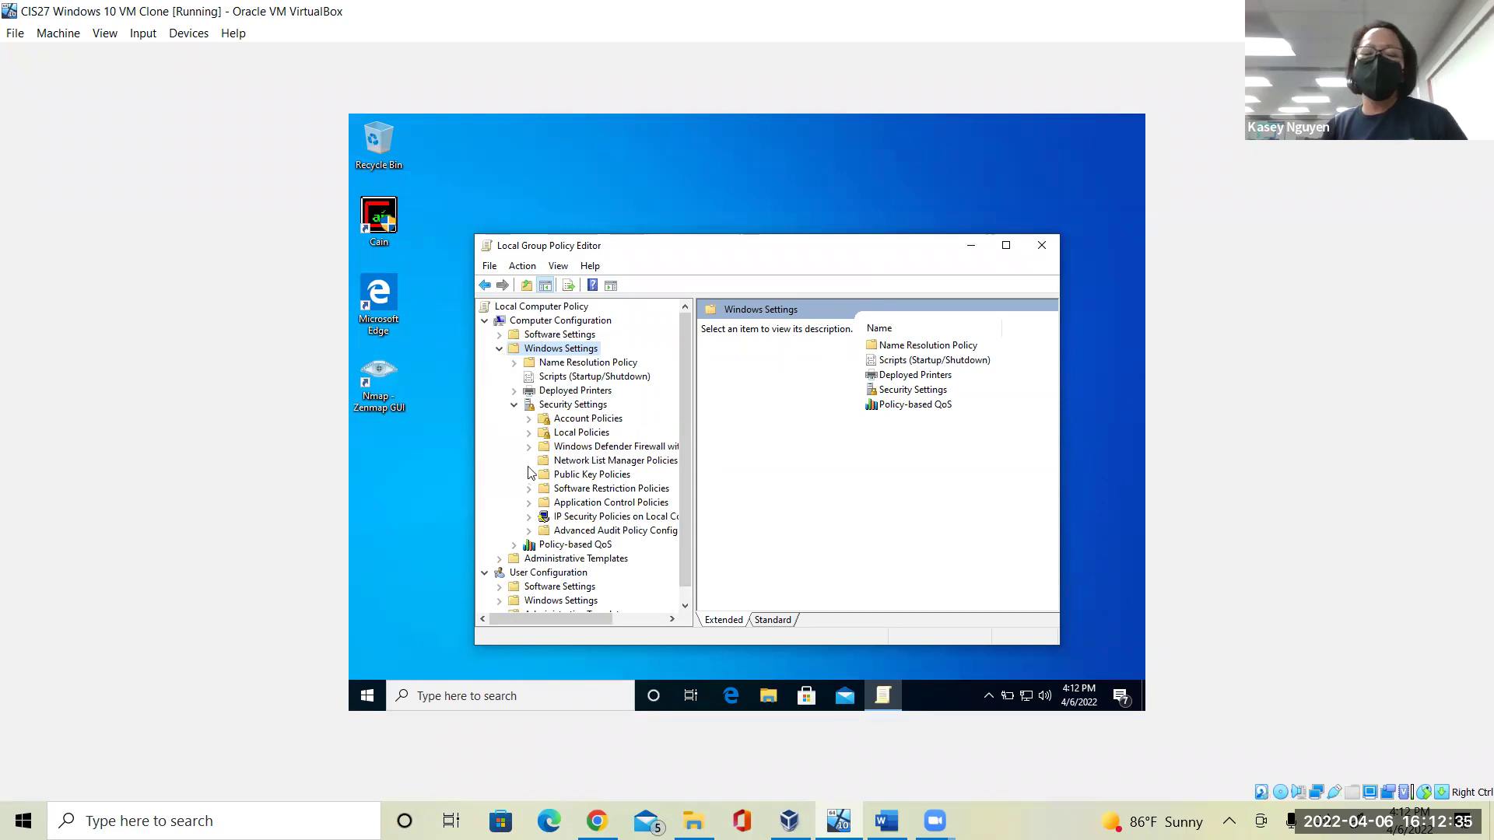
left_click(530, 419)
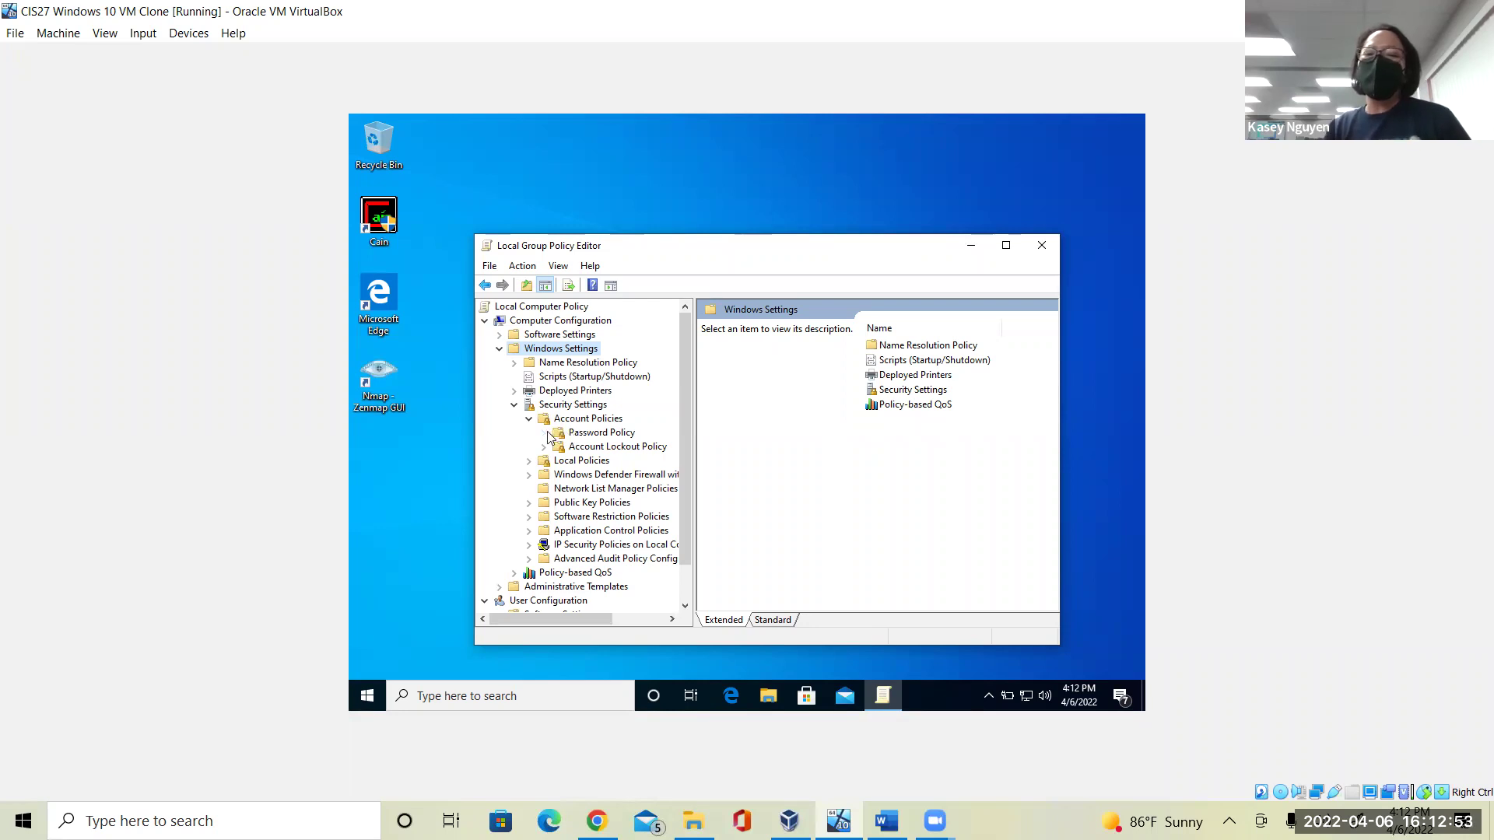
left_click(575, 434)
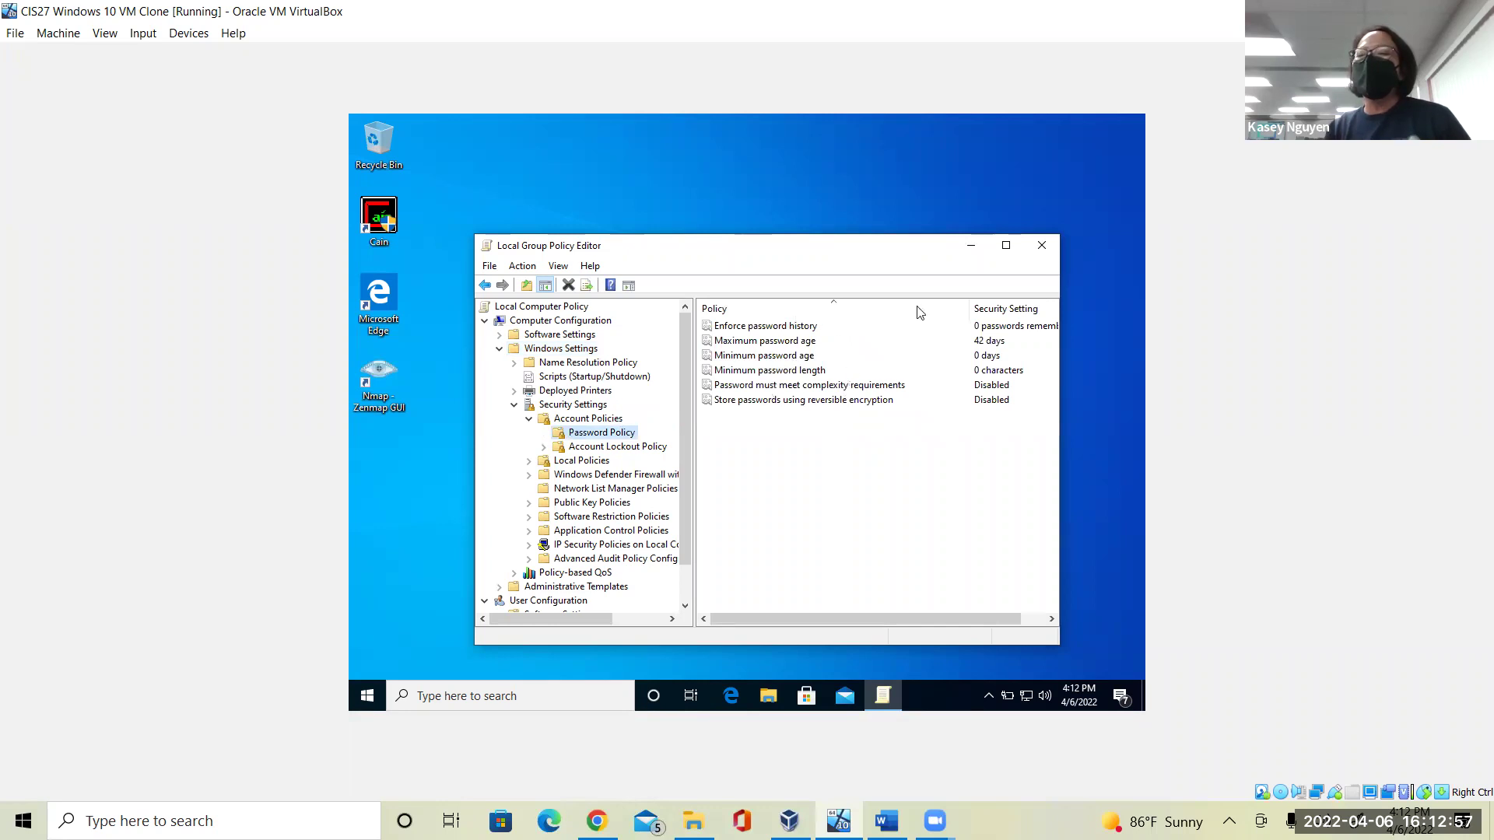
Maximize the editor and set Enforce password history to 5 passwords remembered.
left_click(1006, 245)
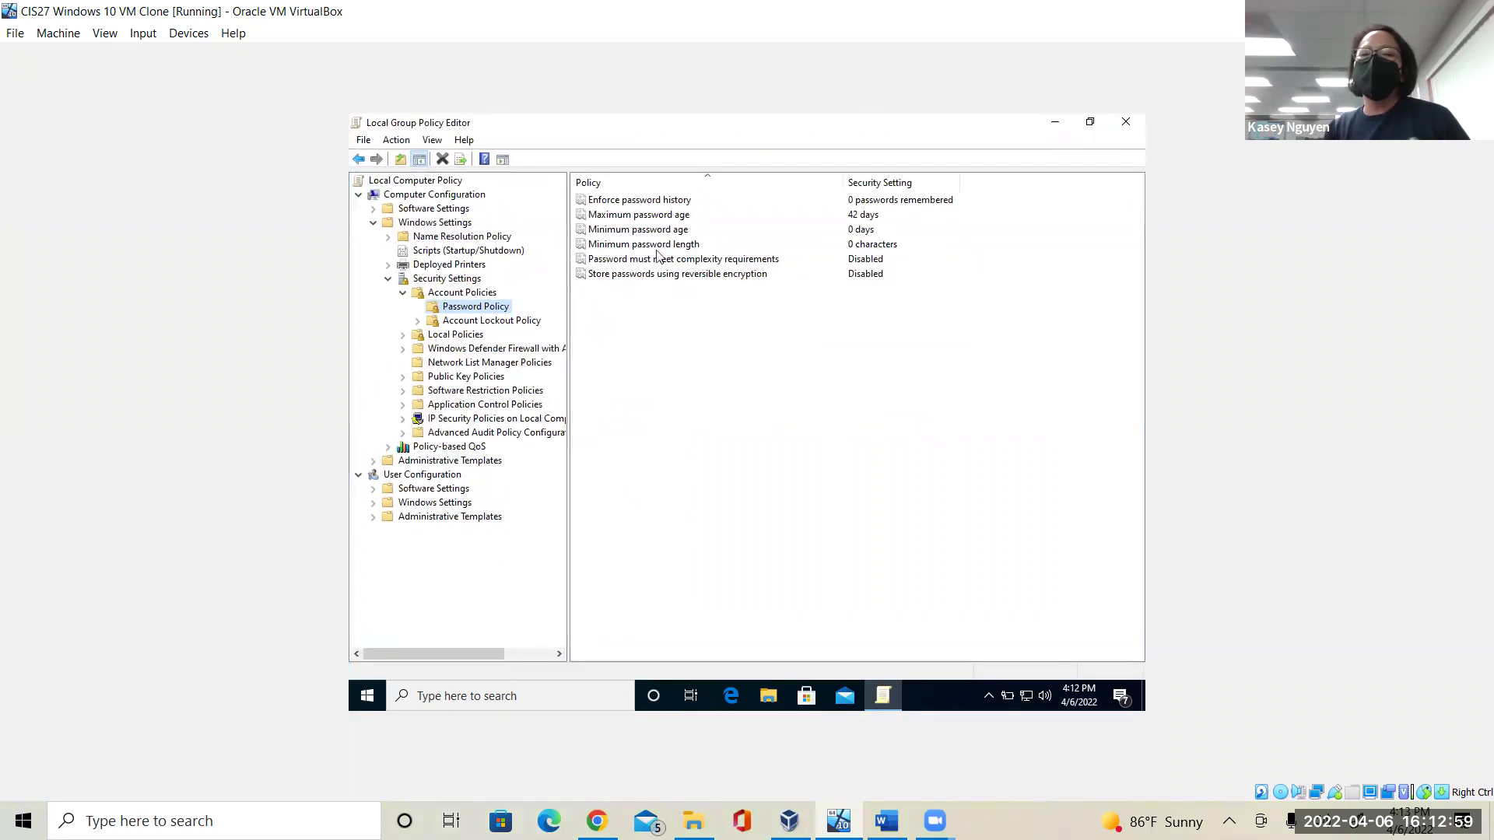
left_click(648, 202)
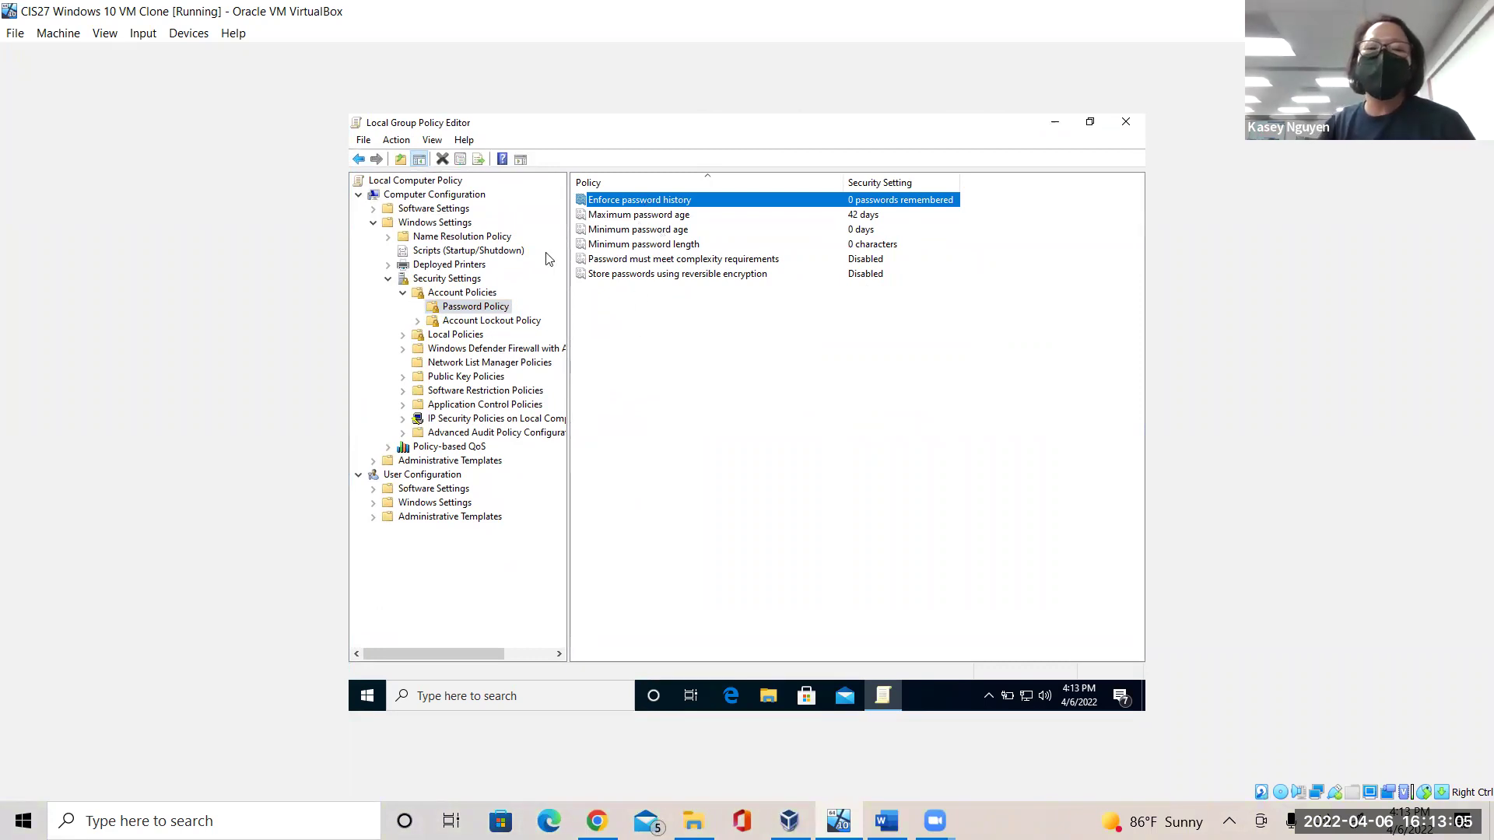
left_click(482, 301)
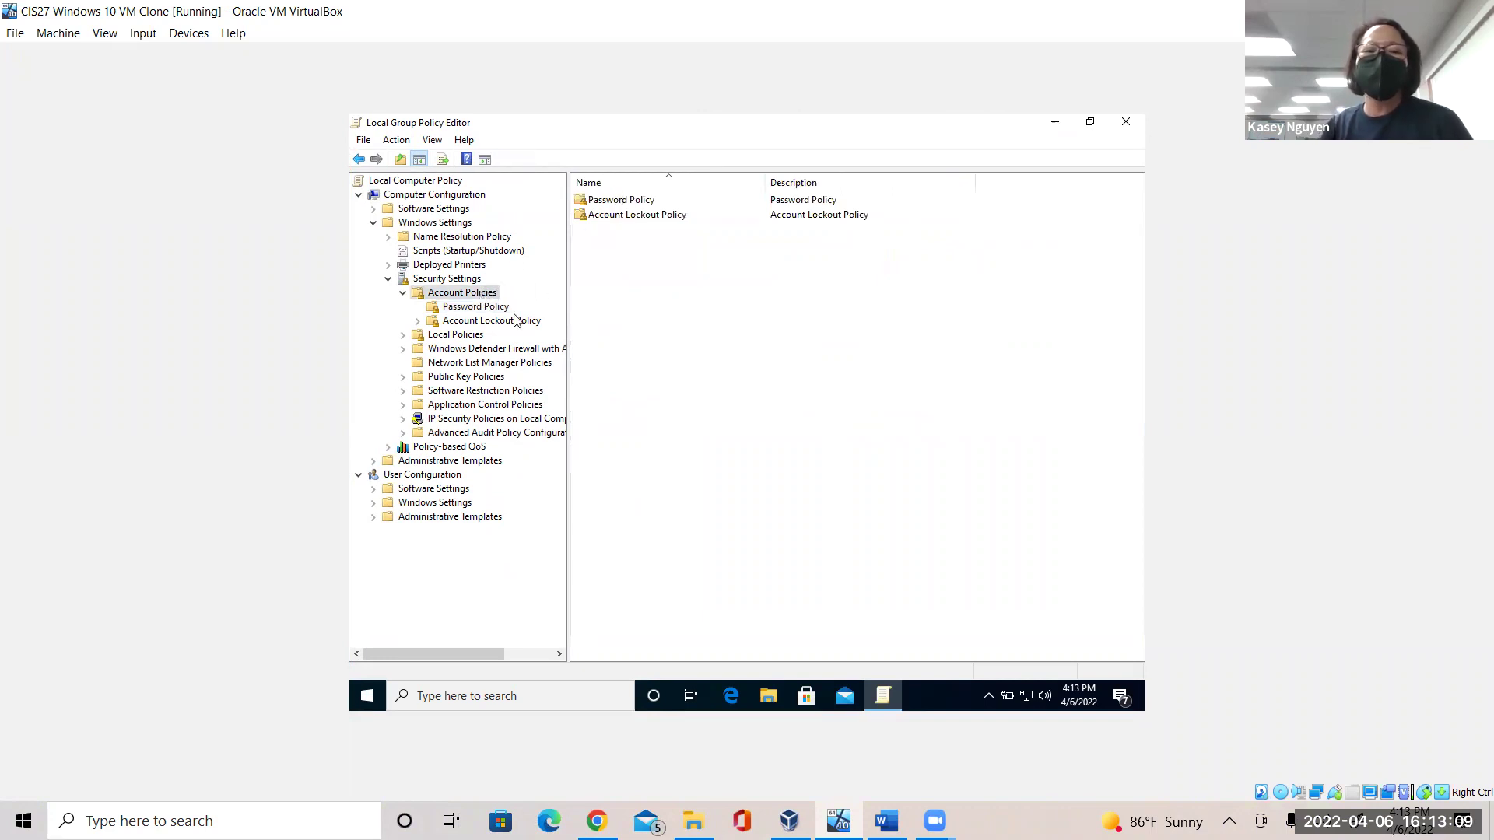
left_click(493, 308)
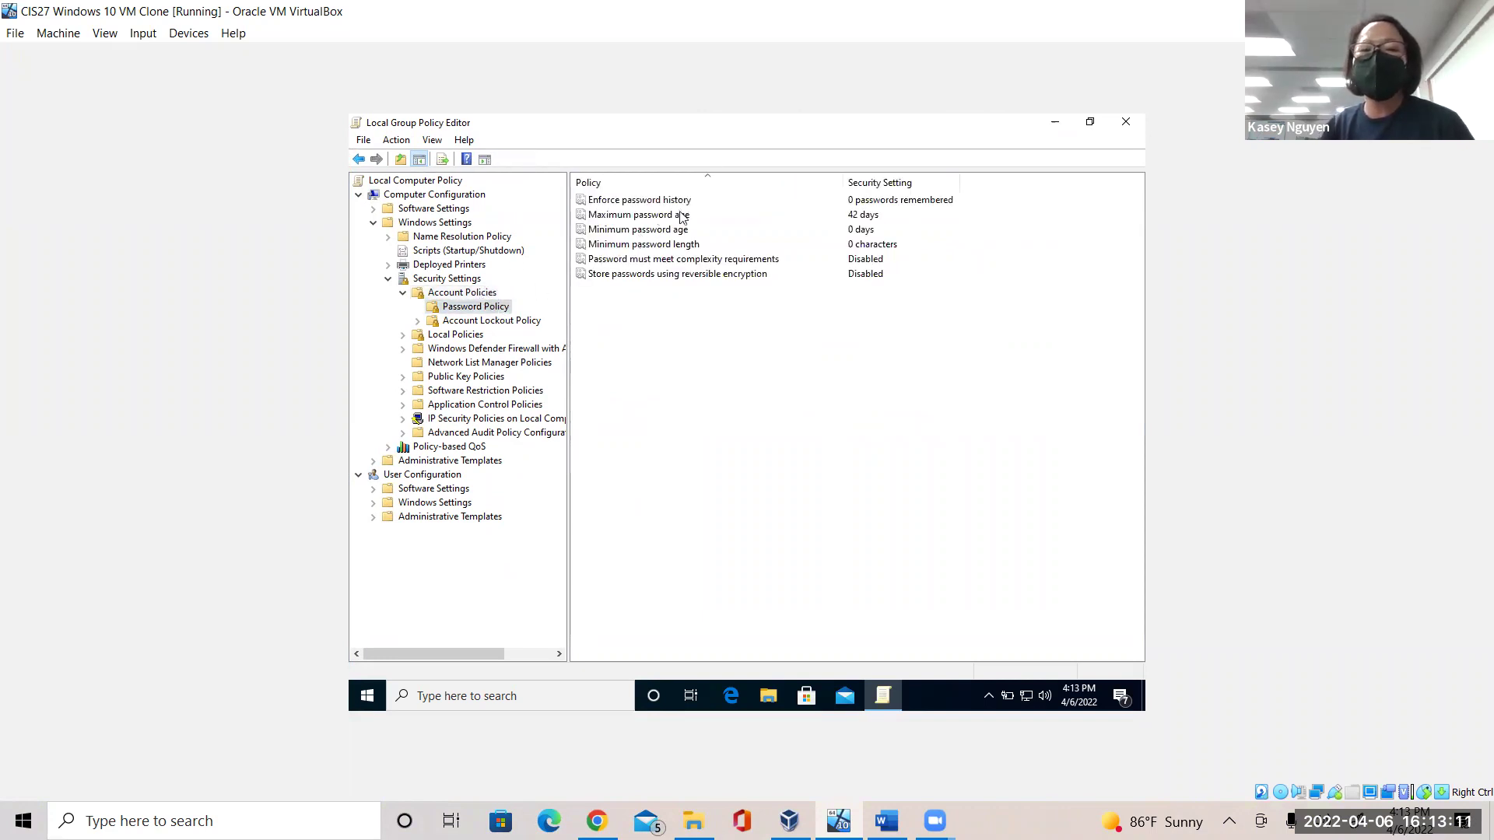
left_click(669, 204)
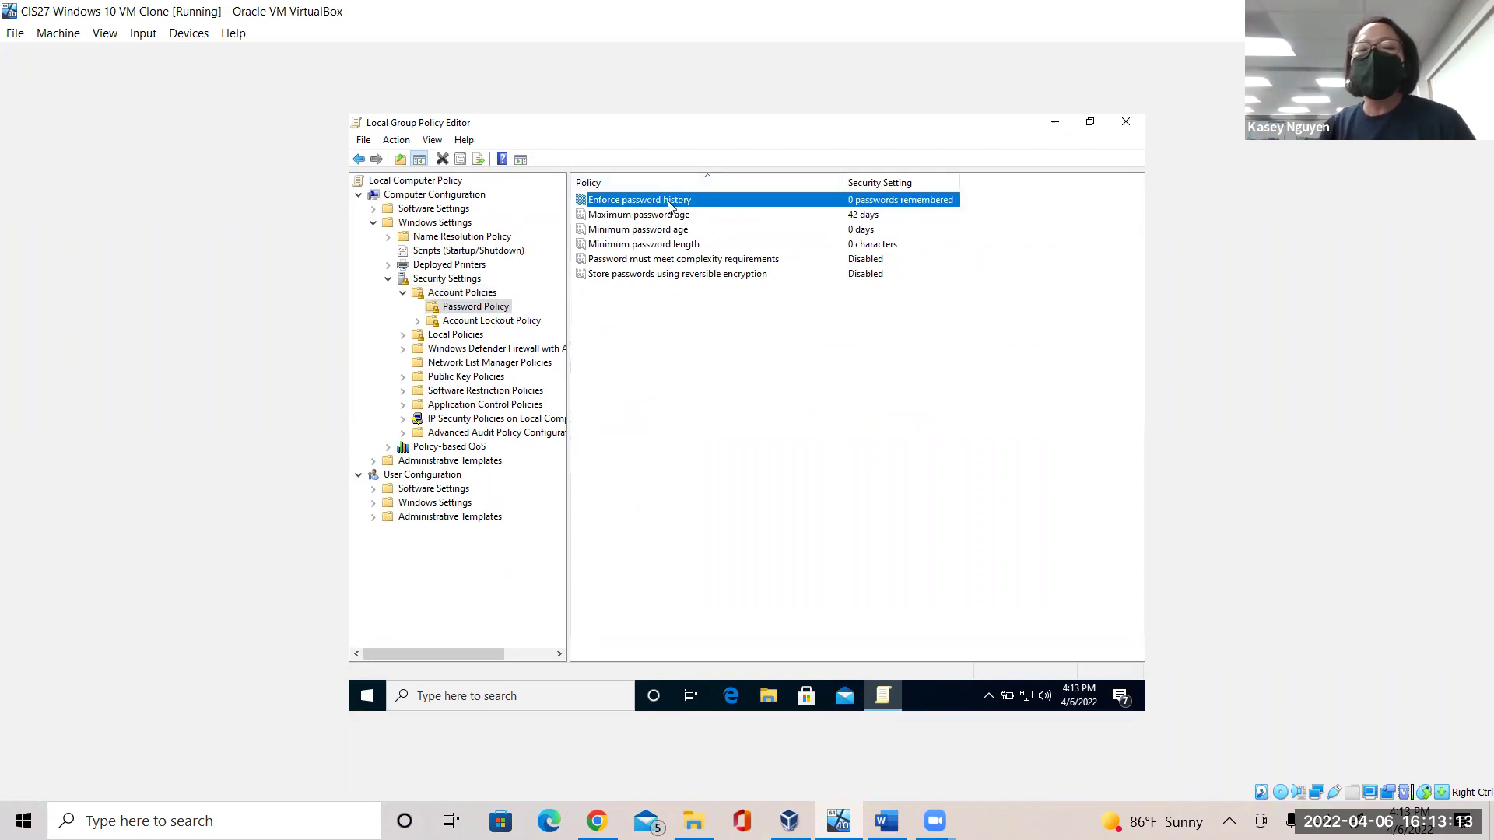
right_click(669, 206)
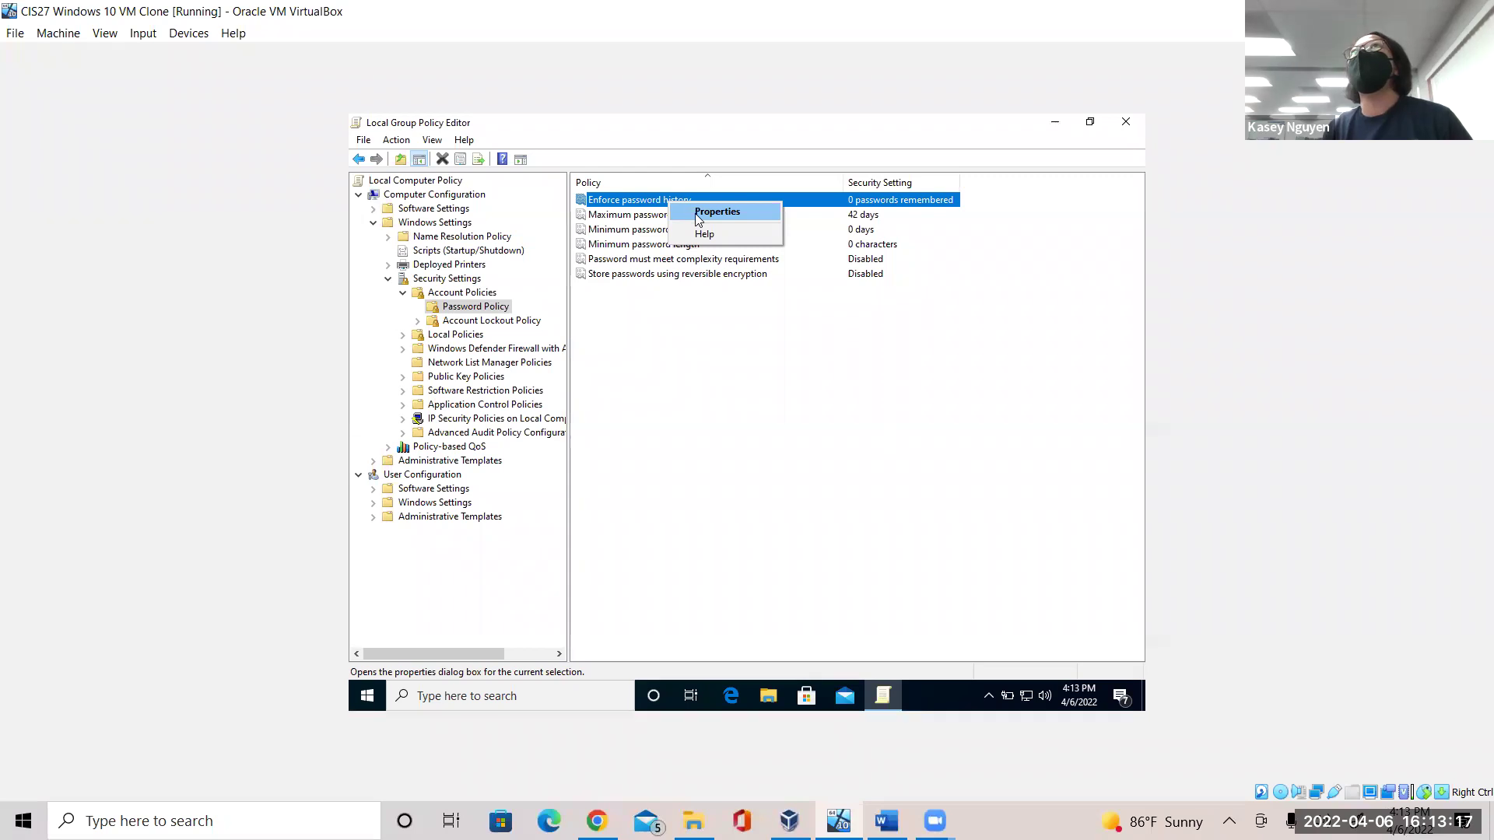
left_click(698, 219)
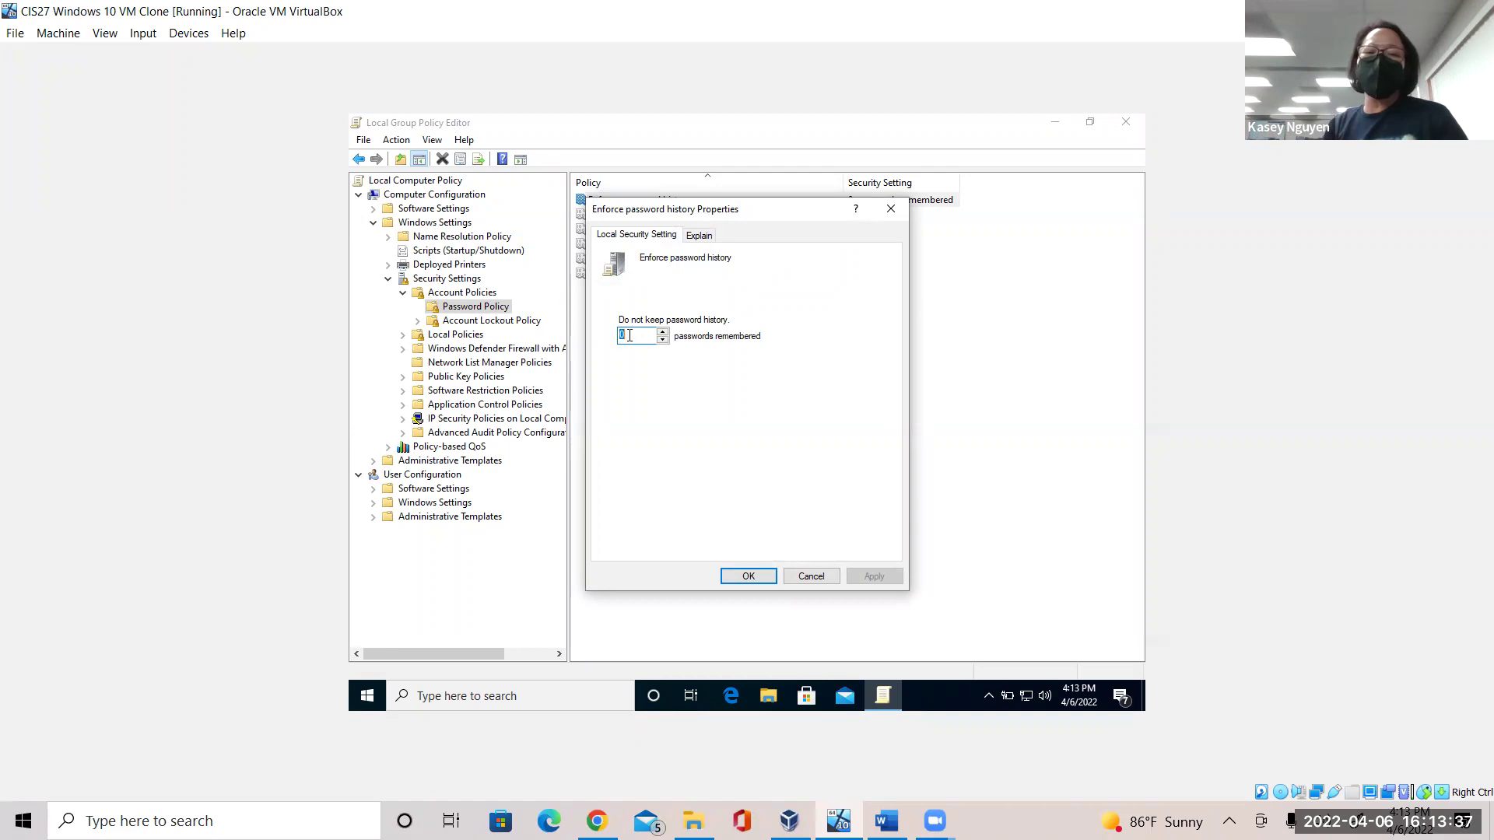
type("5")
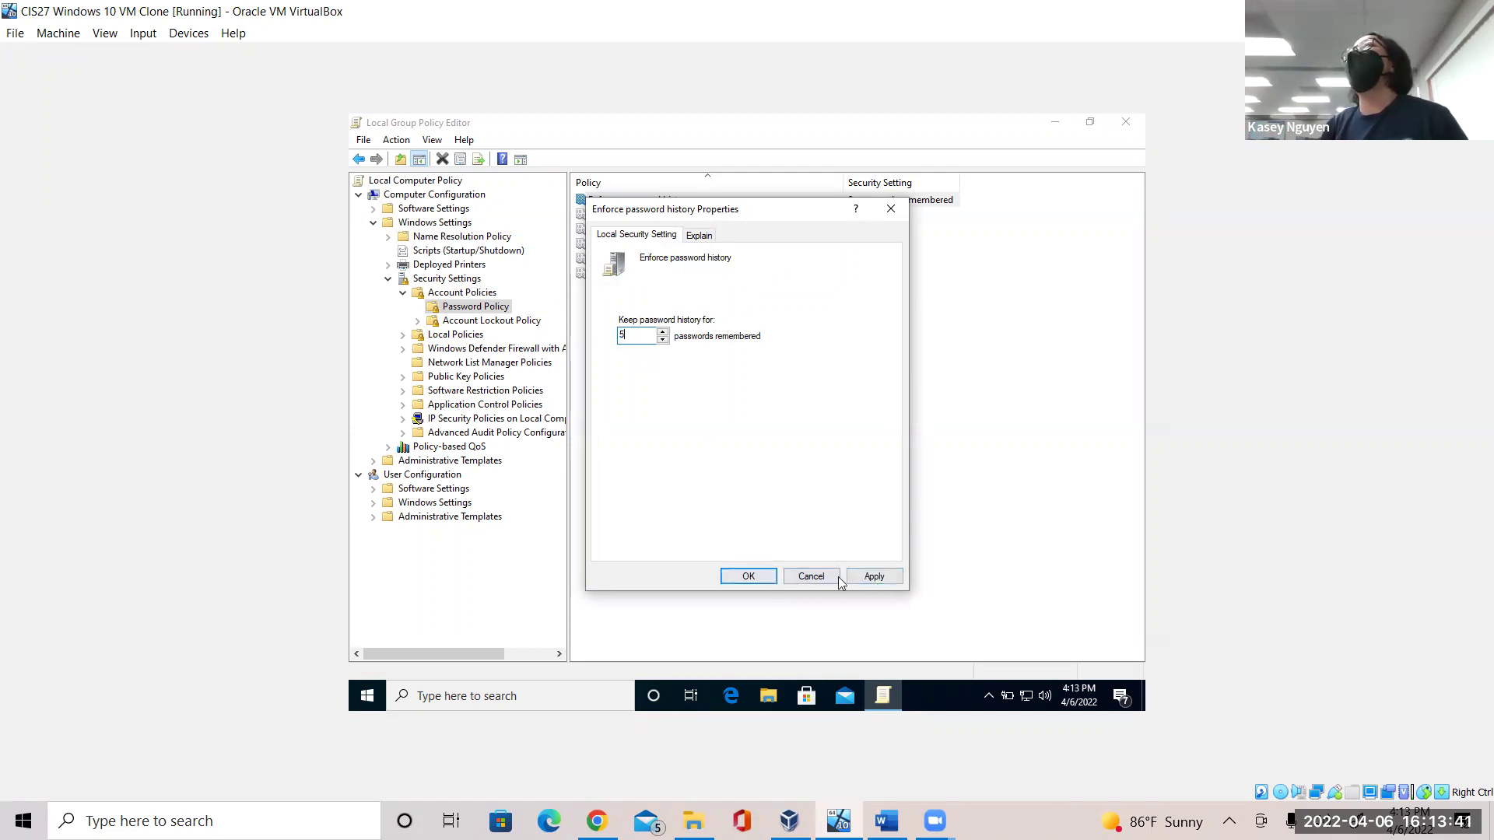
left_click(874, 575)
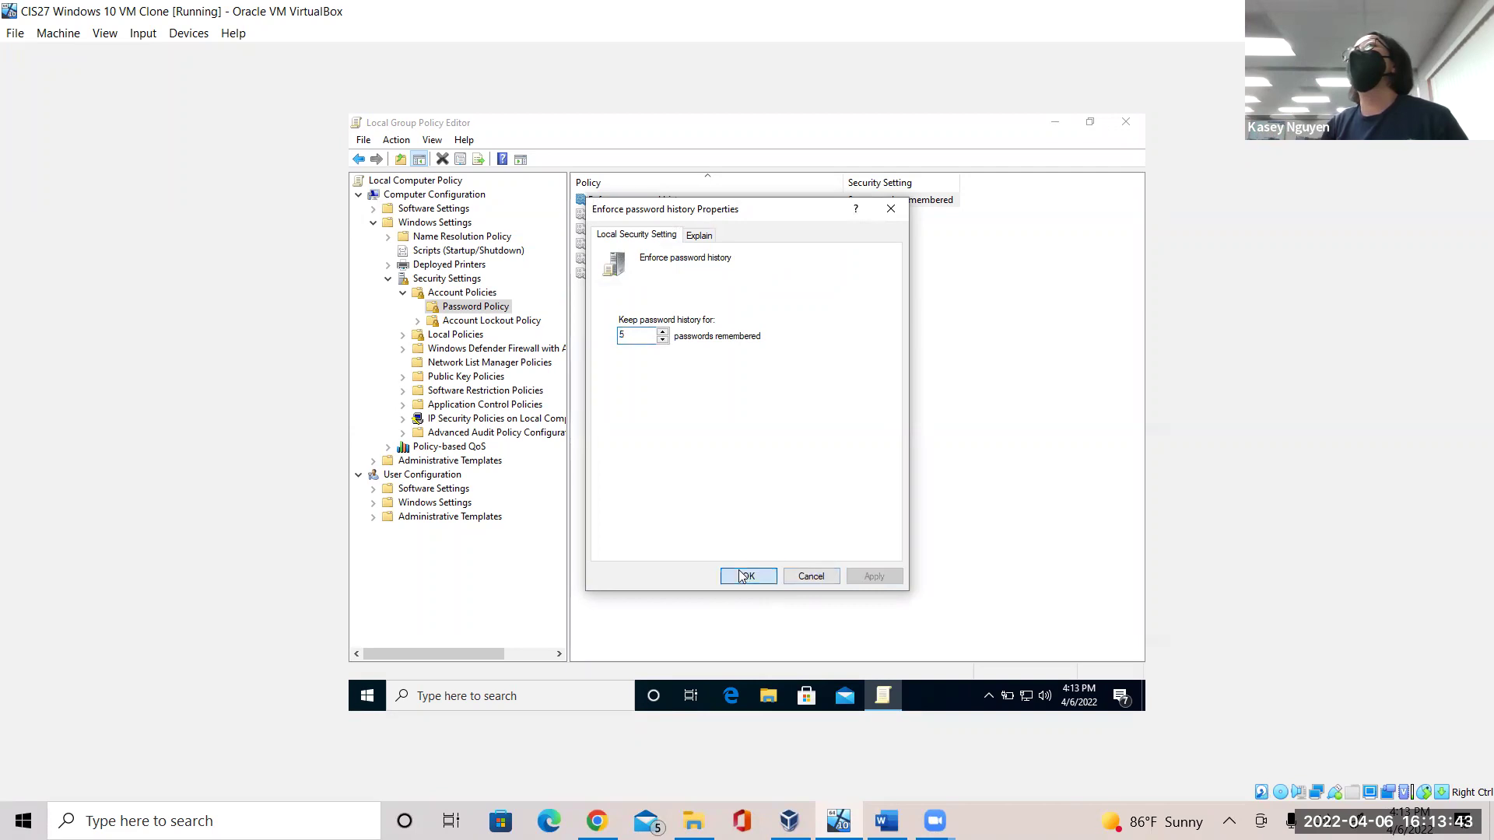
left_click(745, 576)
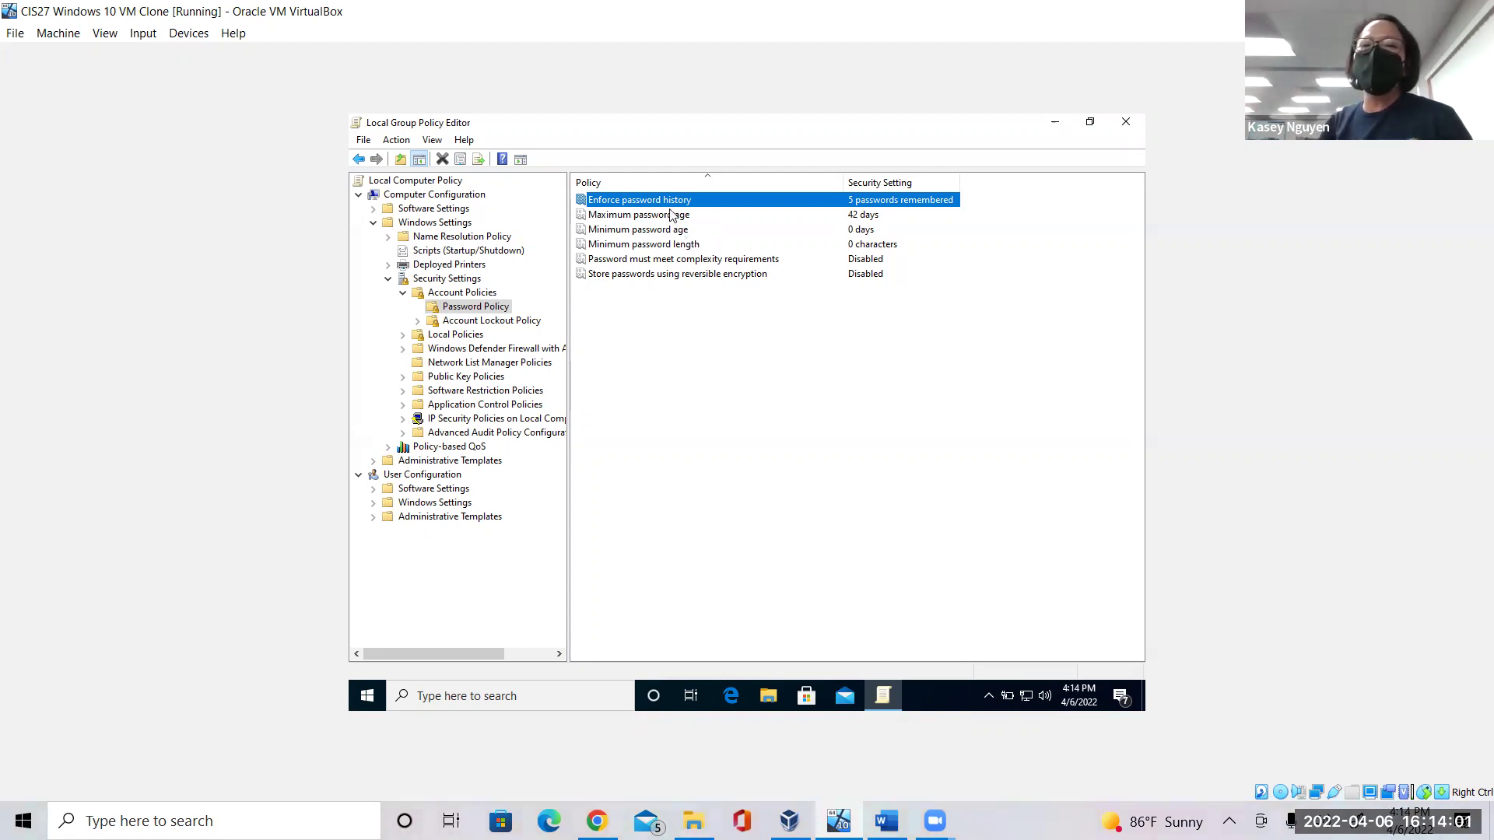
Set Maximum password age to 90 days, then briefly check the lab sheet and return.
left_click(672, 216)
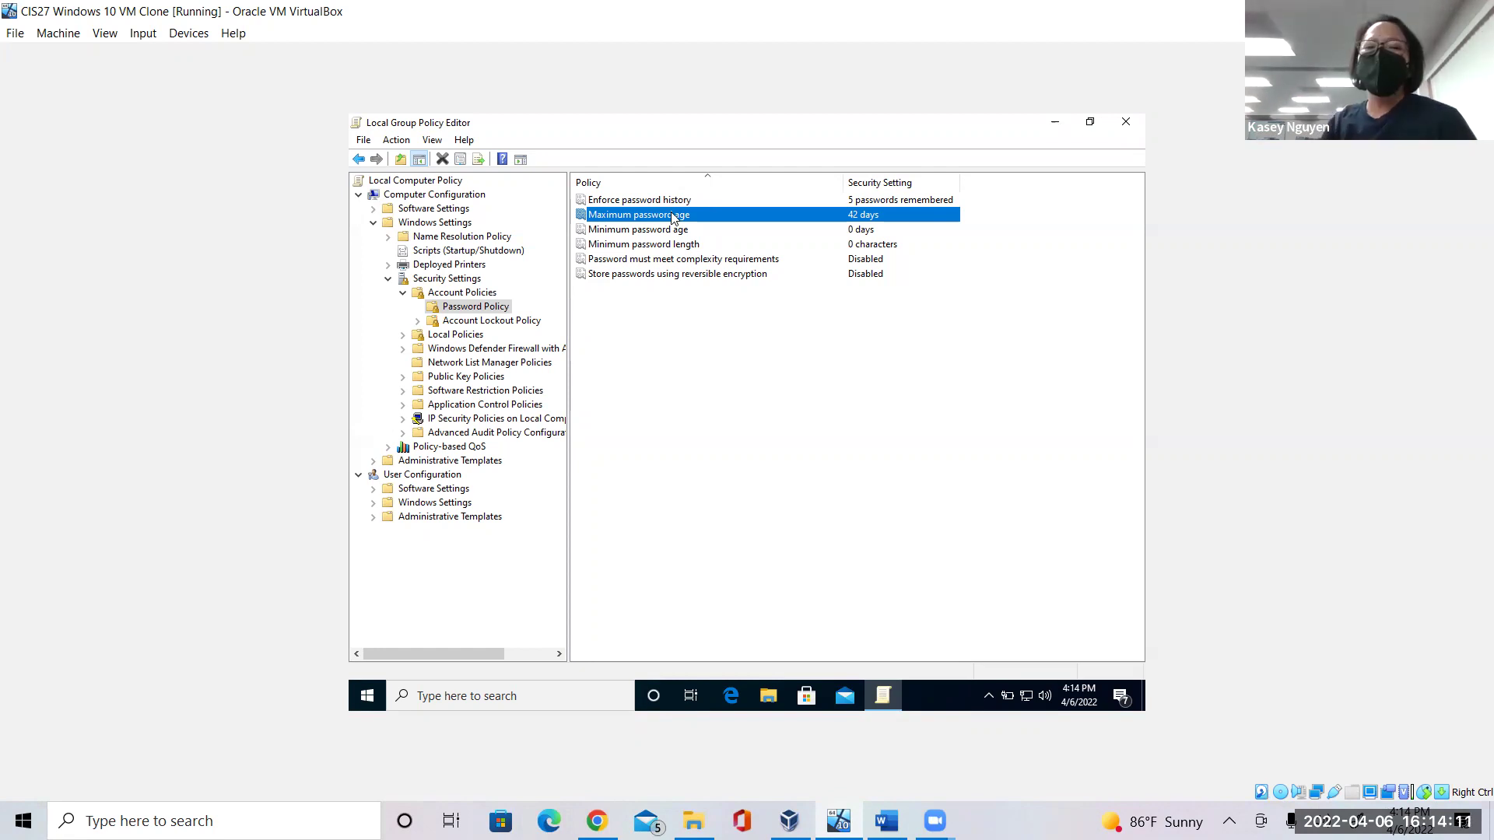
right_click(673, 218)
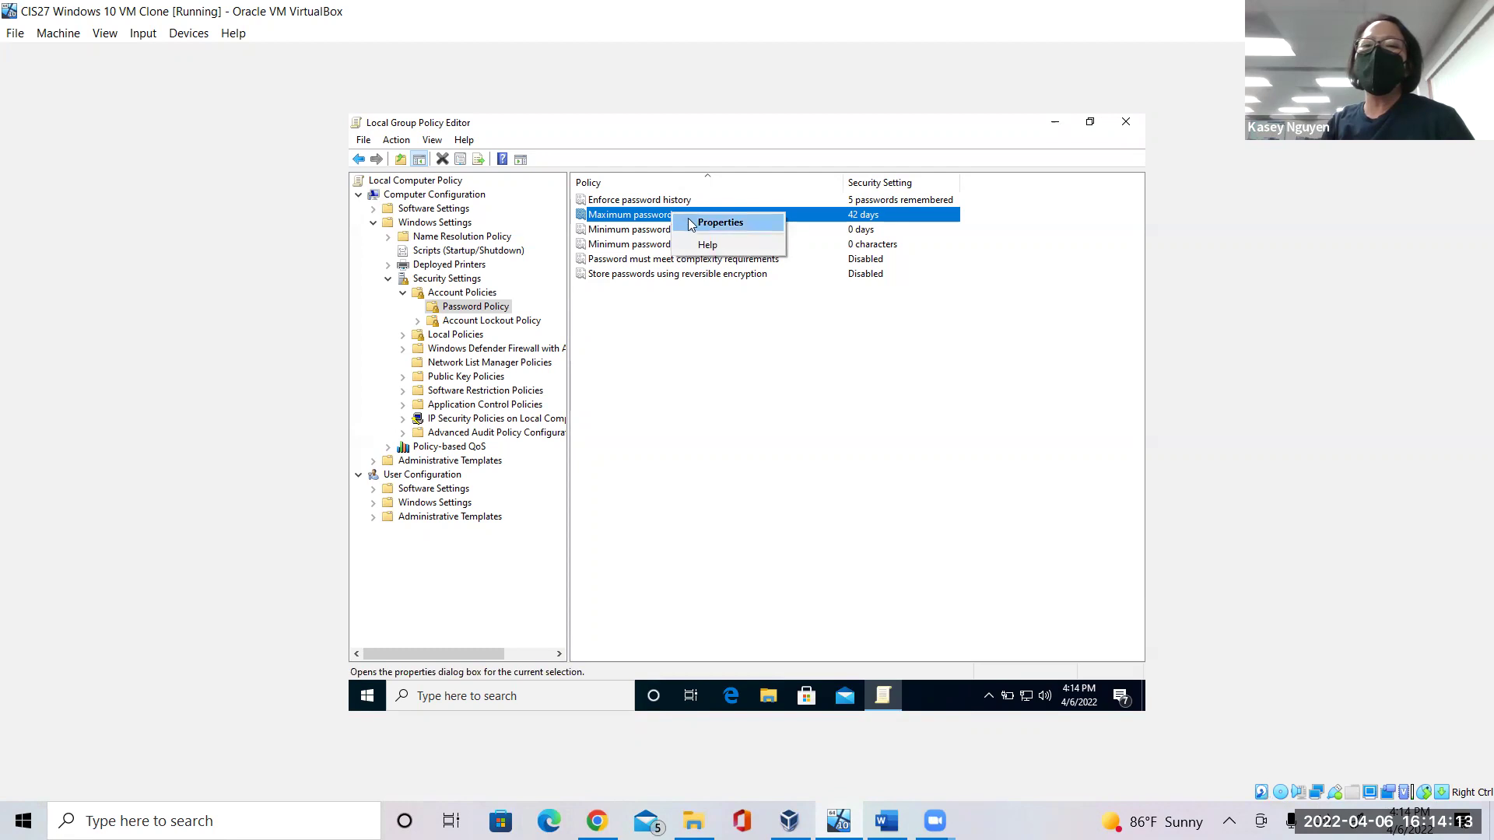
left_click(695, 226)
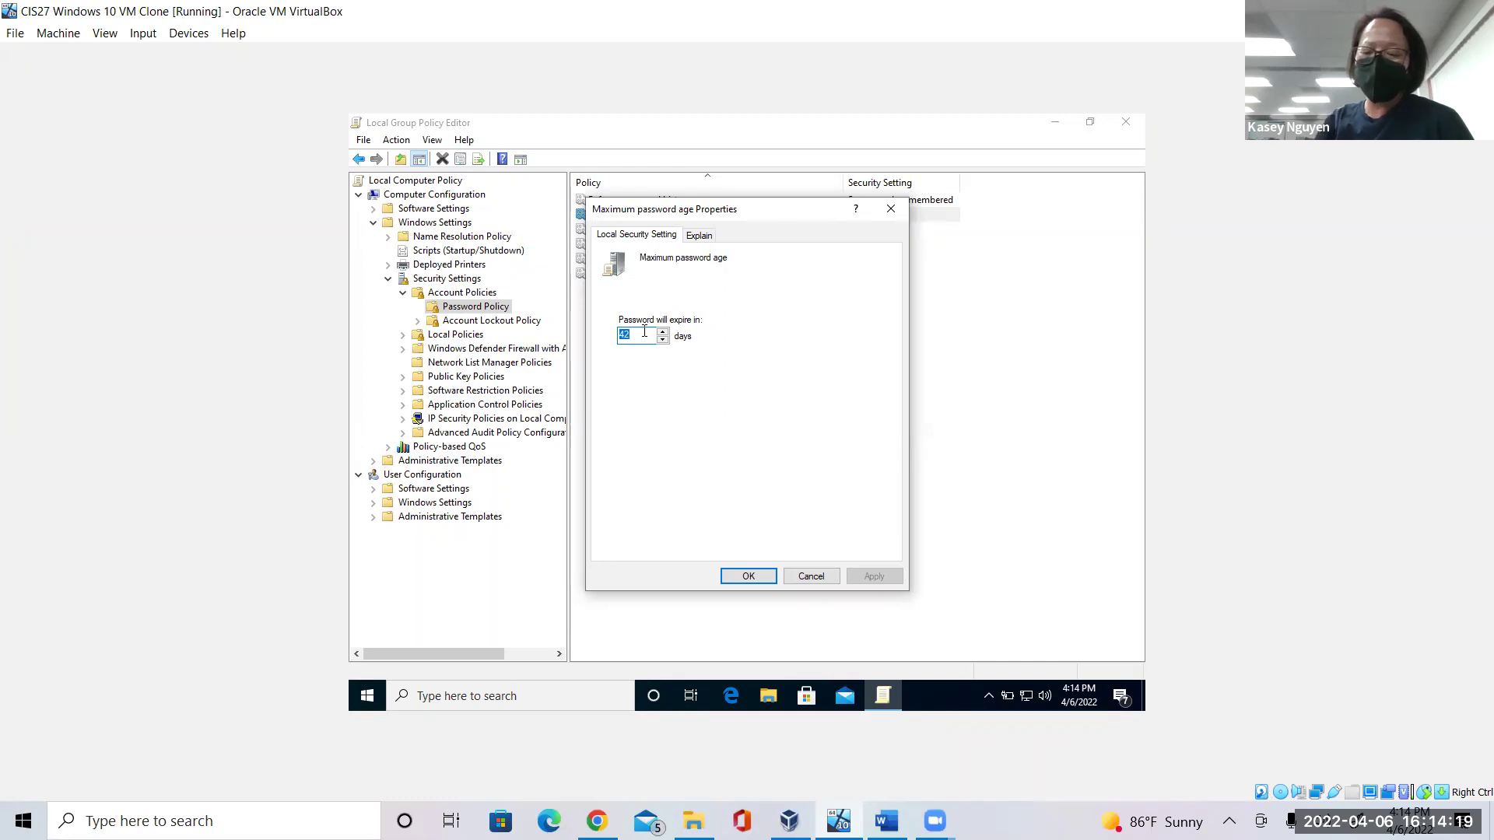
type("90")
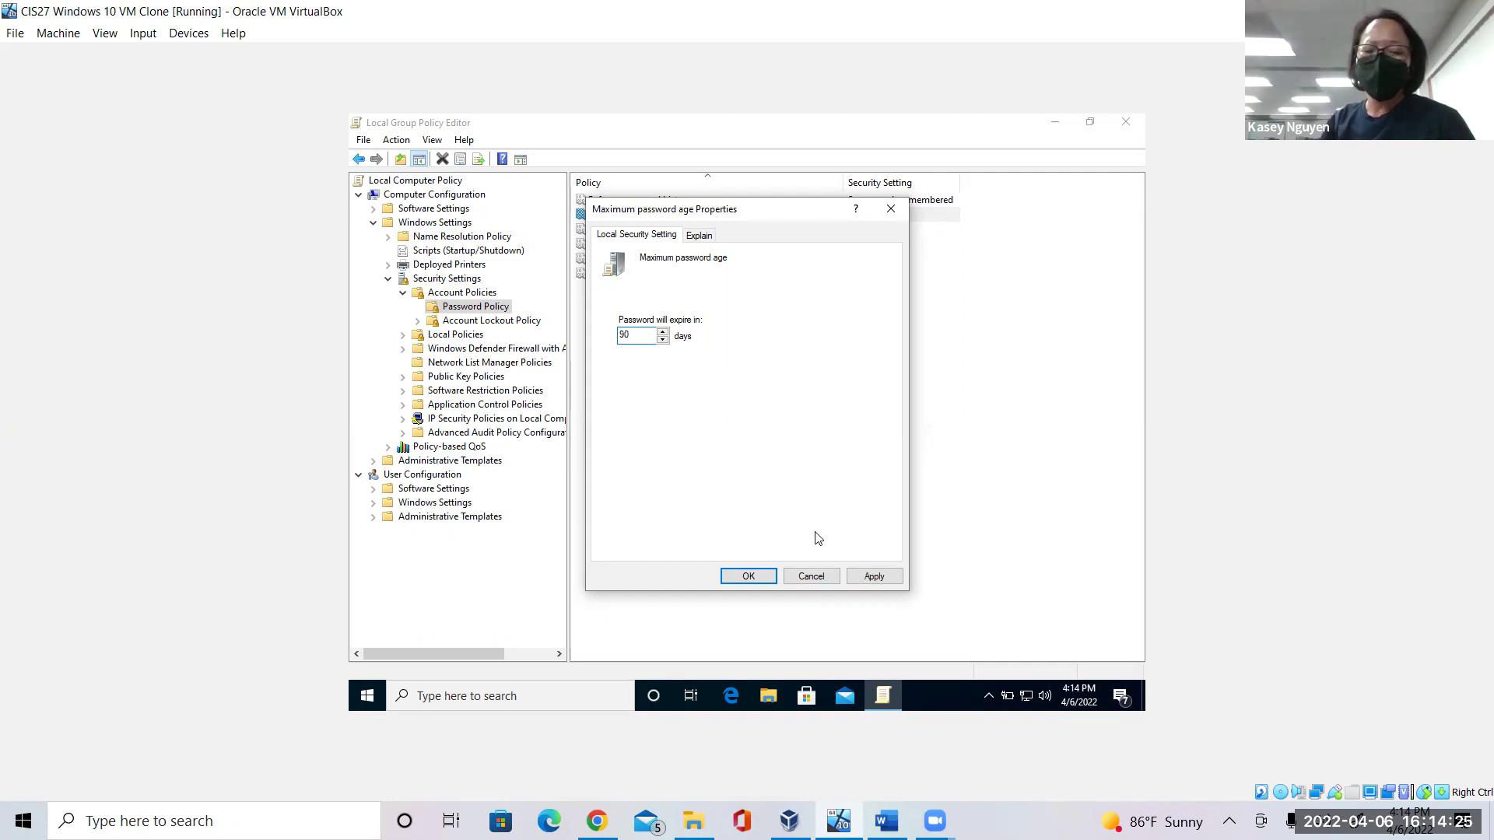
left_click(870, 577)
left_click(749, 575)
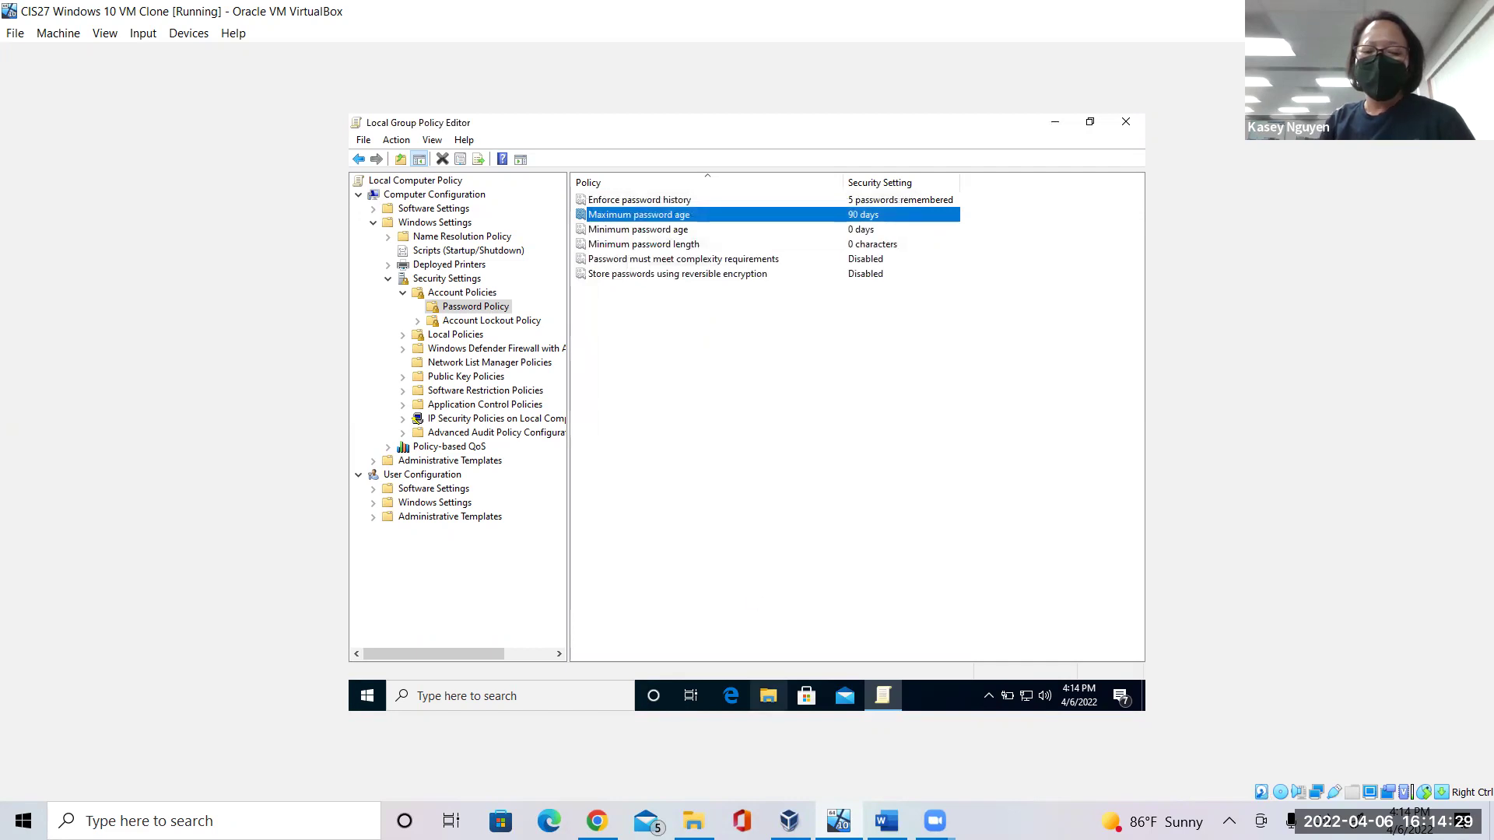
left_click(887, 821)
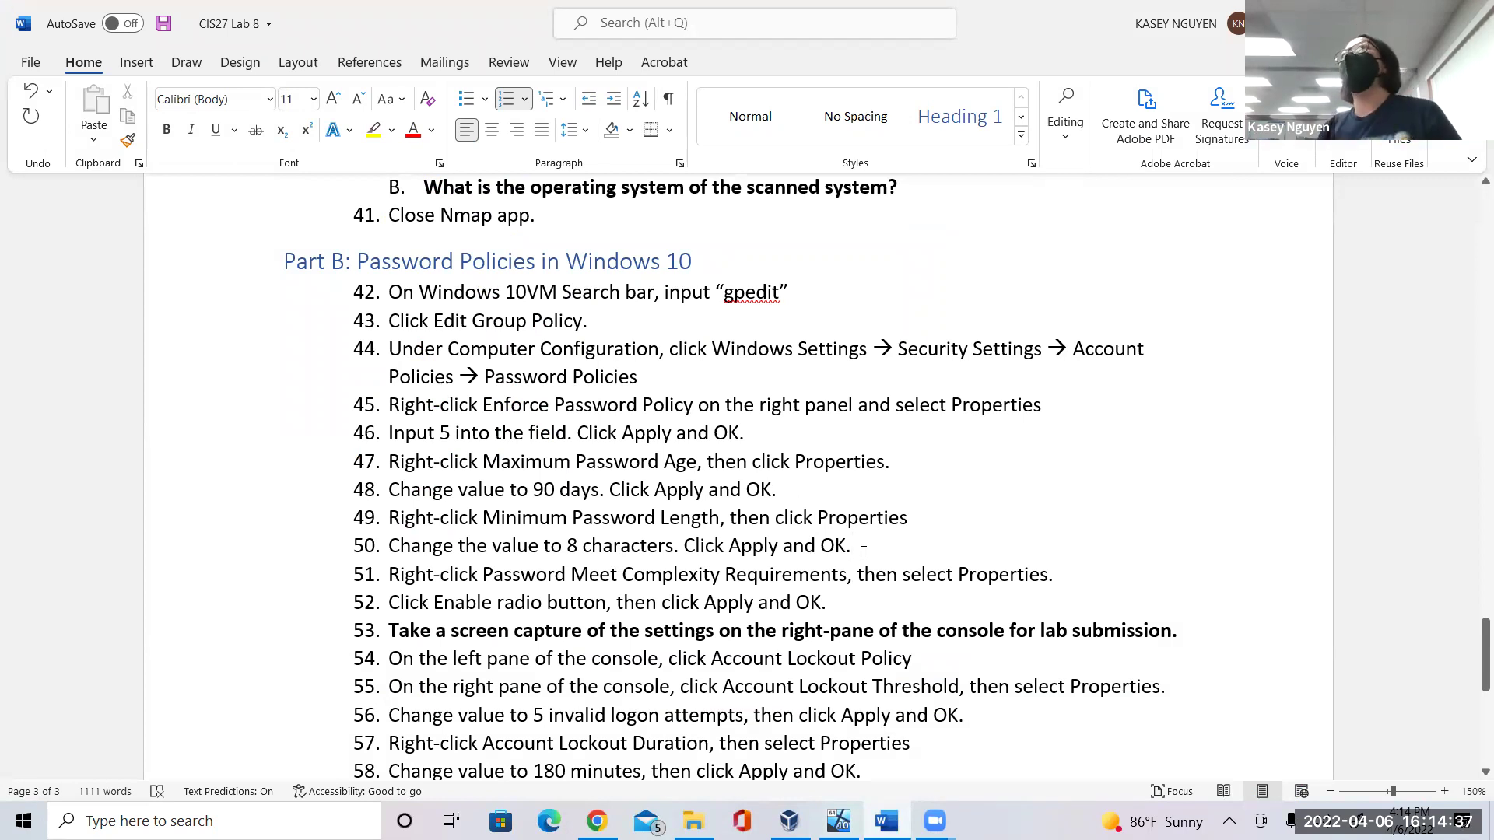
left_click(839, 821)
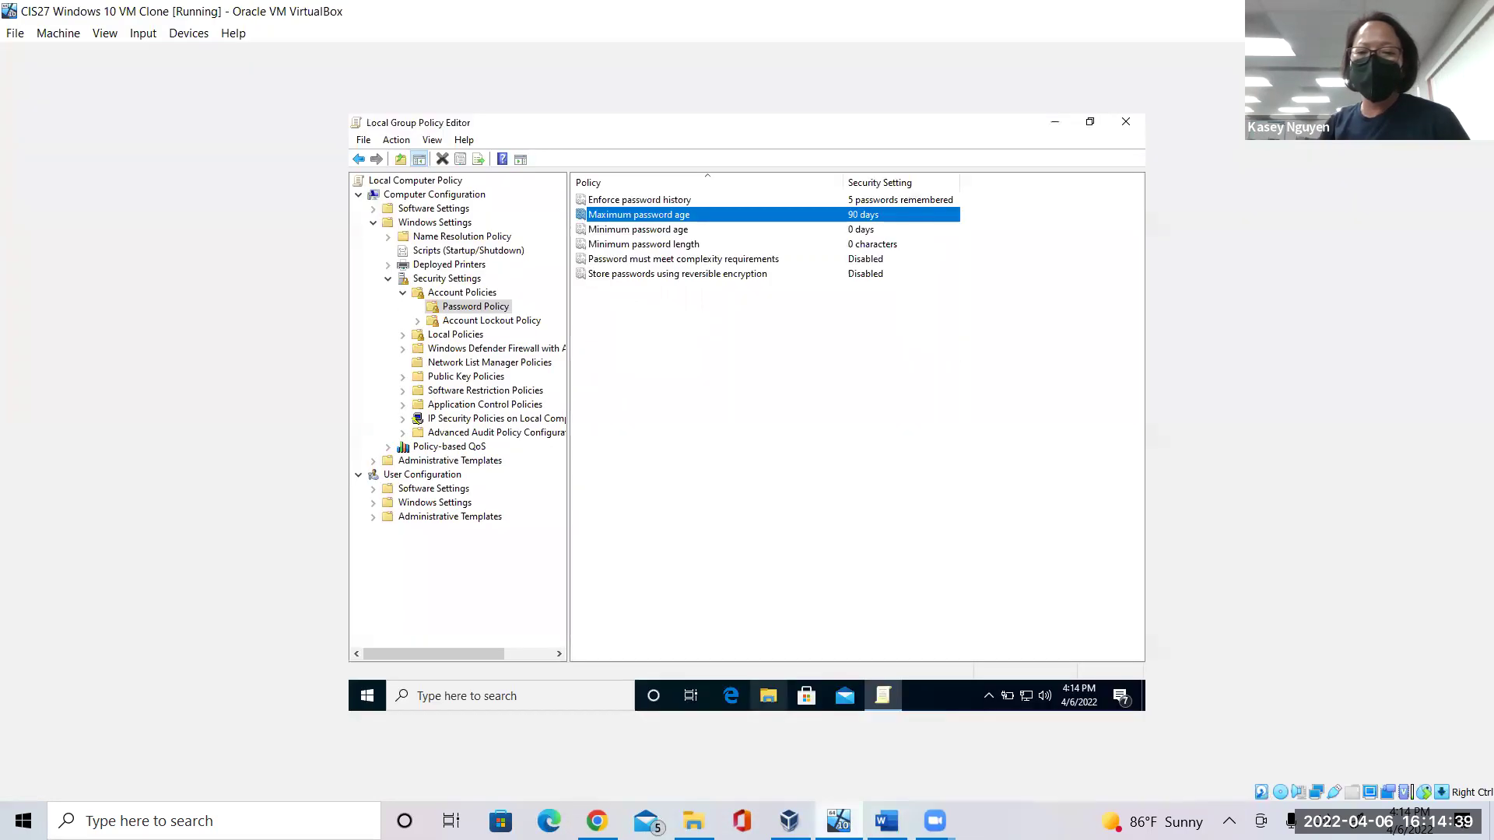
Set the Minimum password length policy to 8 characters and apply it.
left_click(761, 246)
right_click(760, 245)
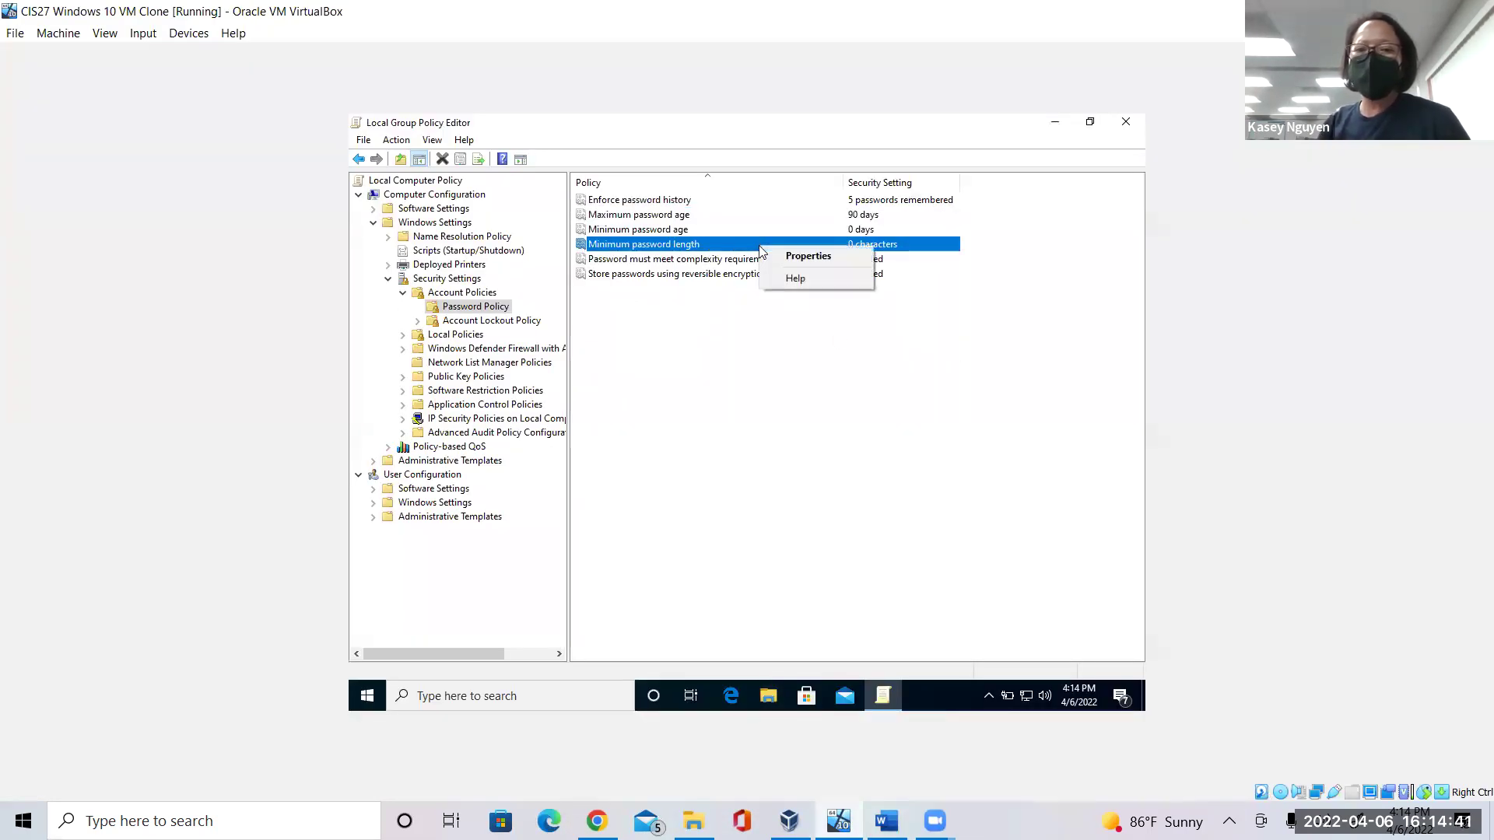
left_click(782, 258)
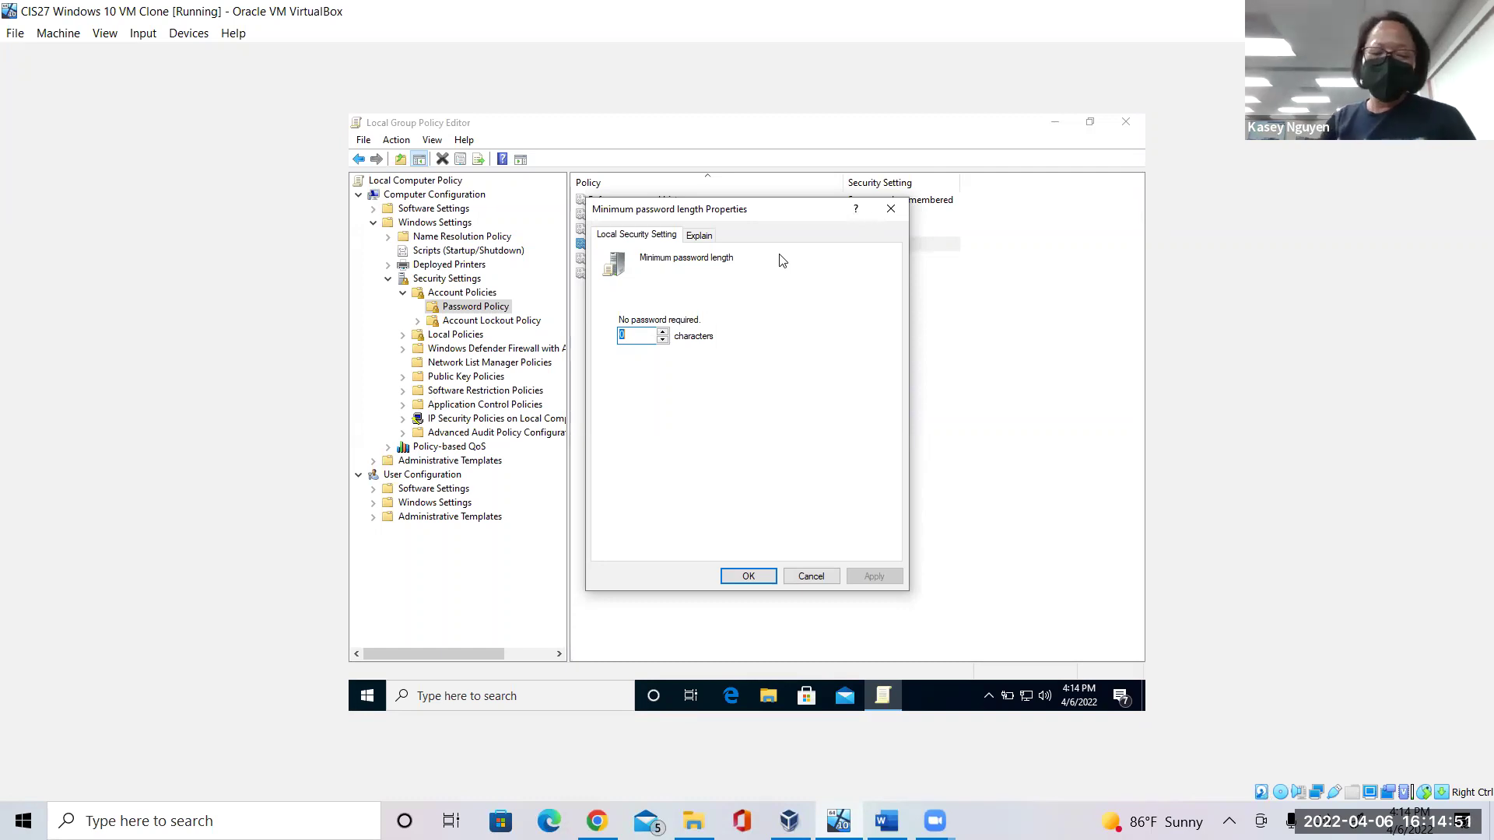
type("8")
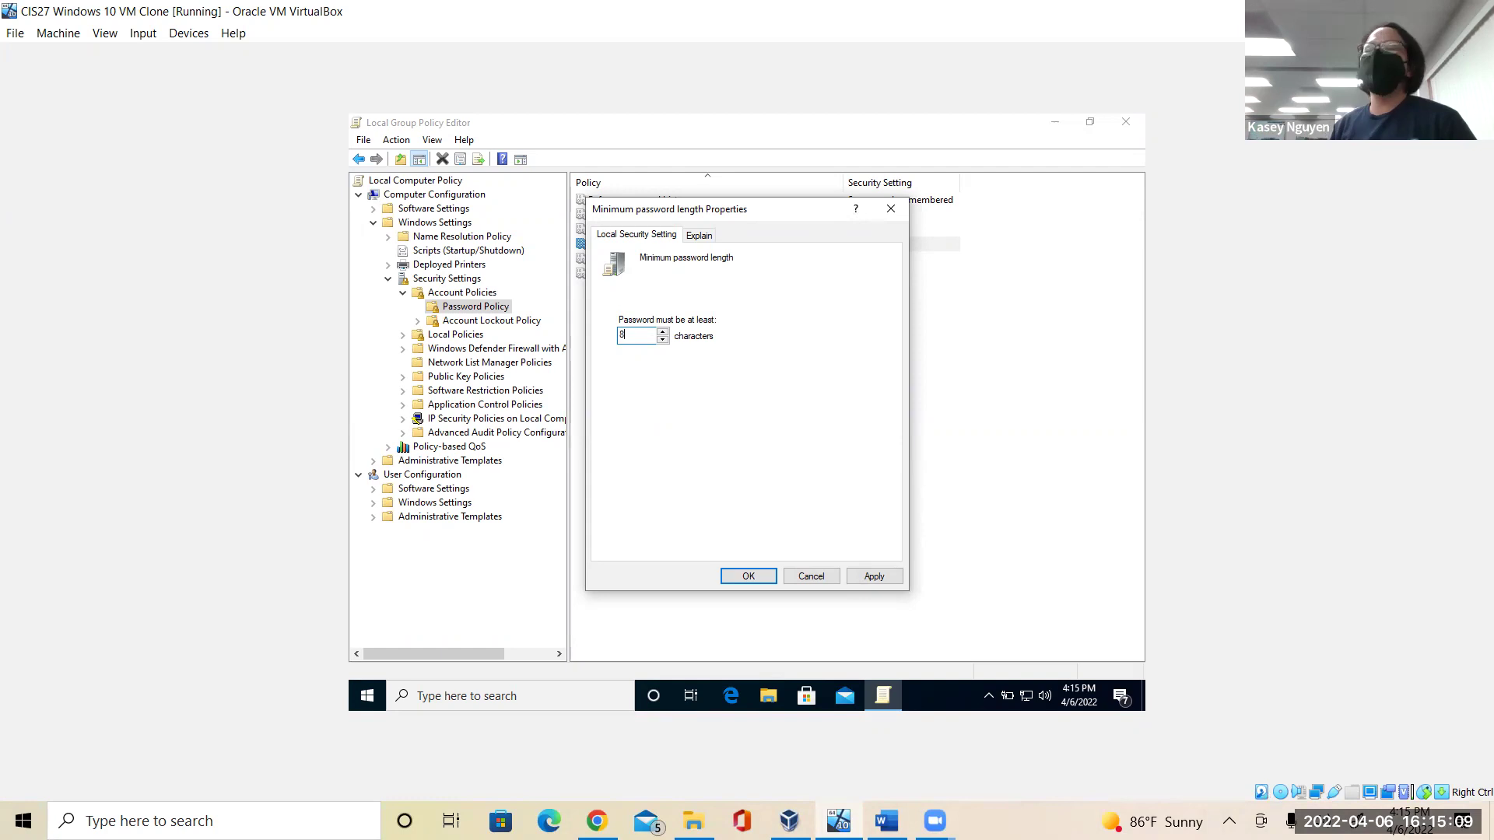
left_click(865, 576)
left_click(754, 576)
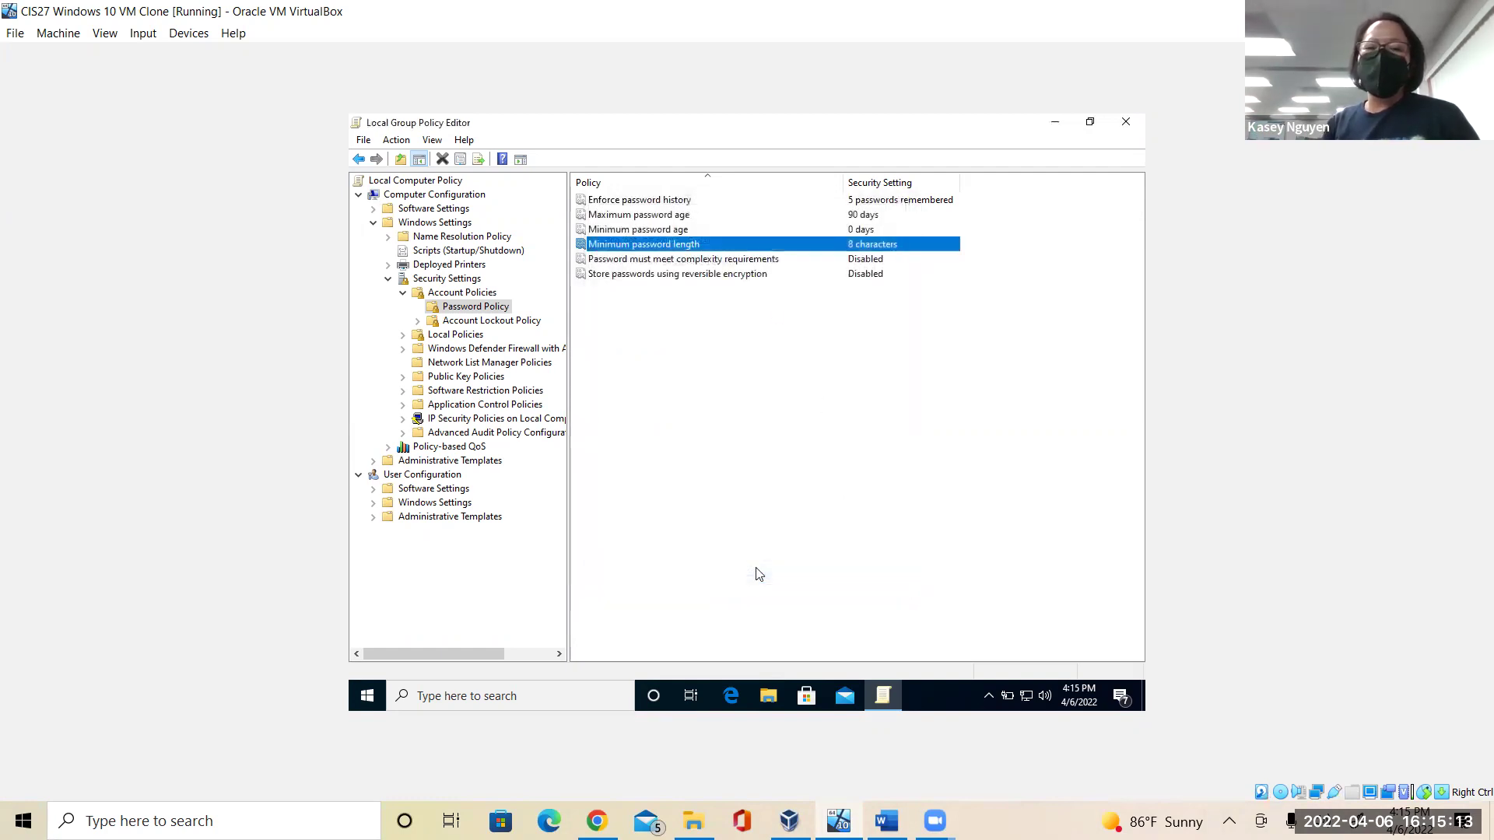
Enable Password must meet complexity requirements, then show the Account Lockout Policy settings.
left_click(754, 262)
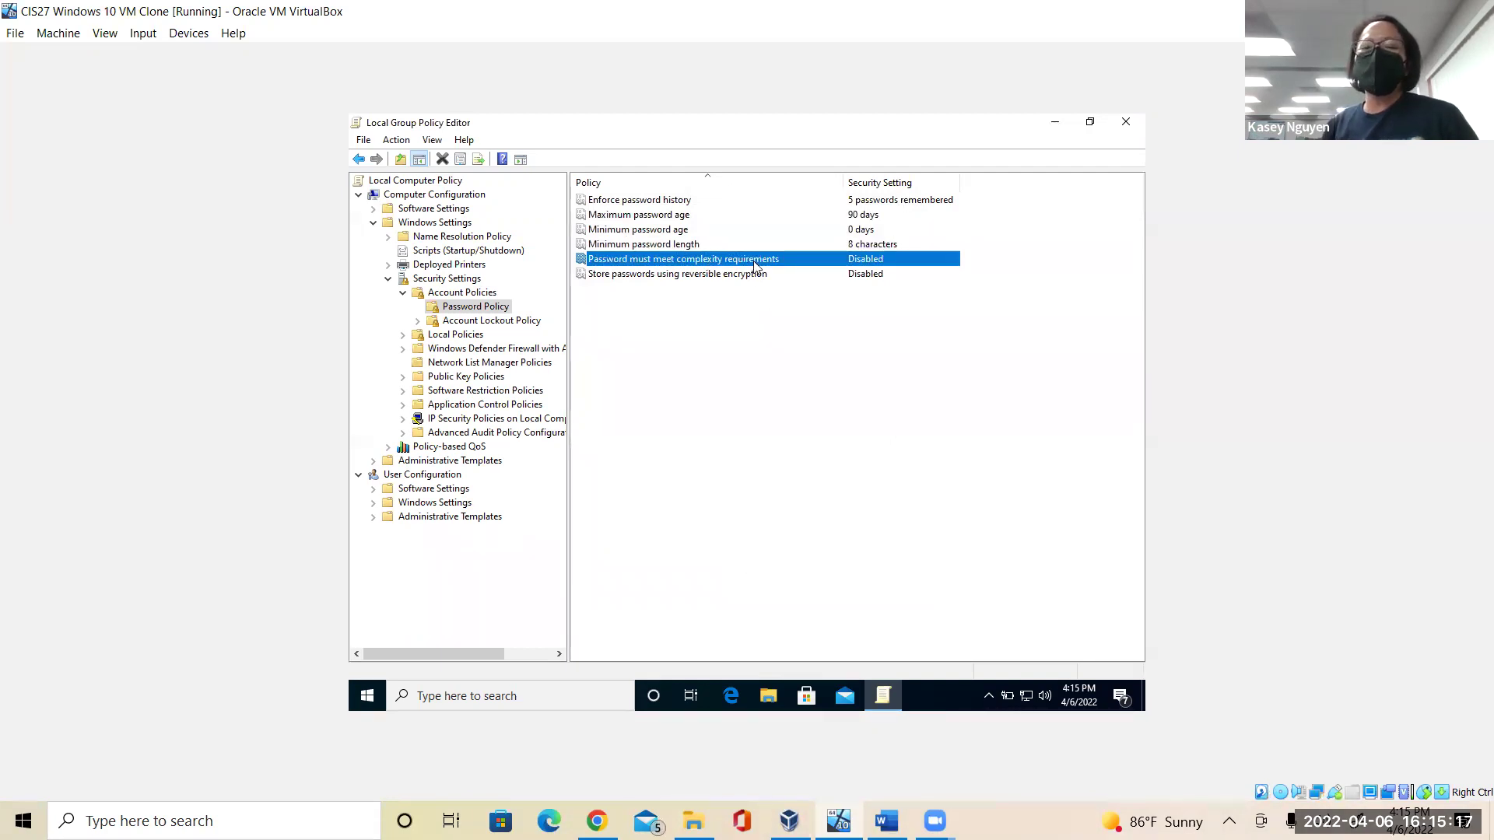
right_click(755, 266)
left_click(796, 273)
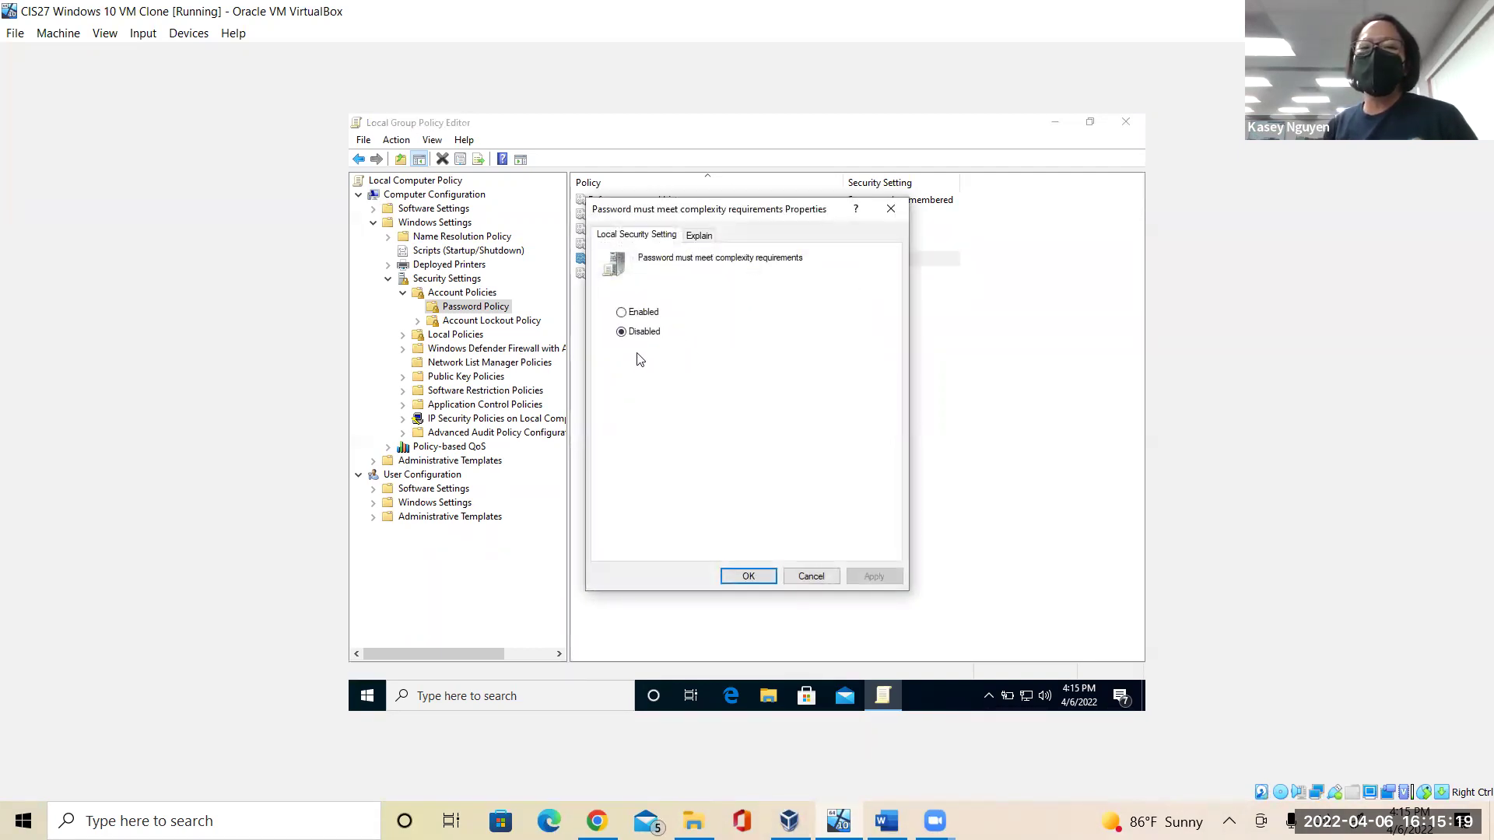
left_click(622, 312)
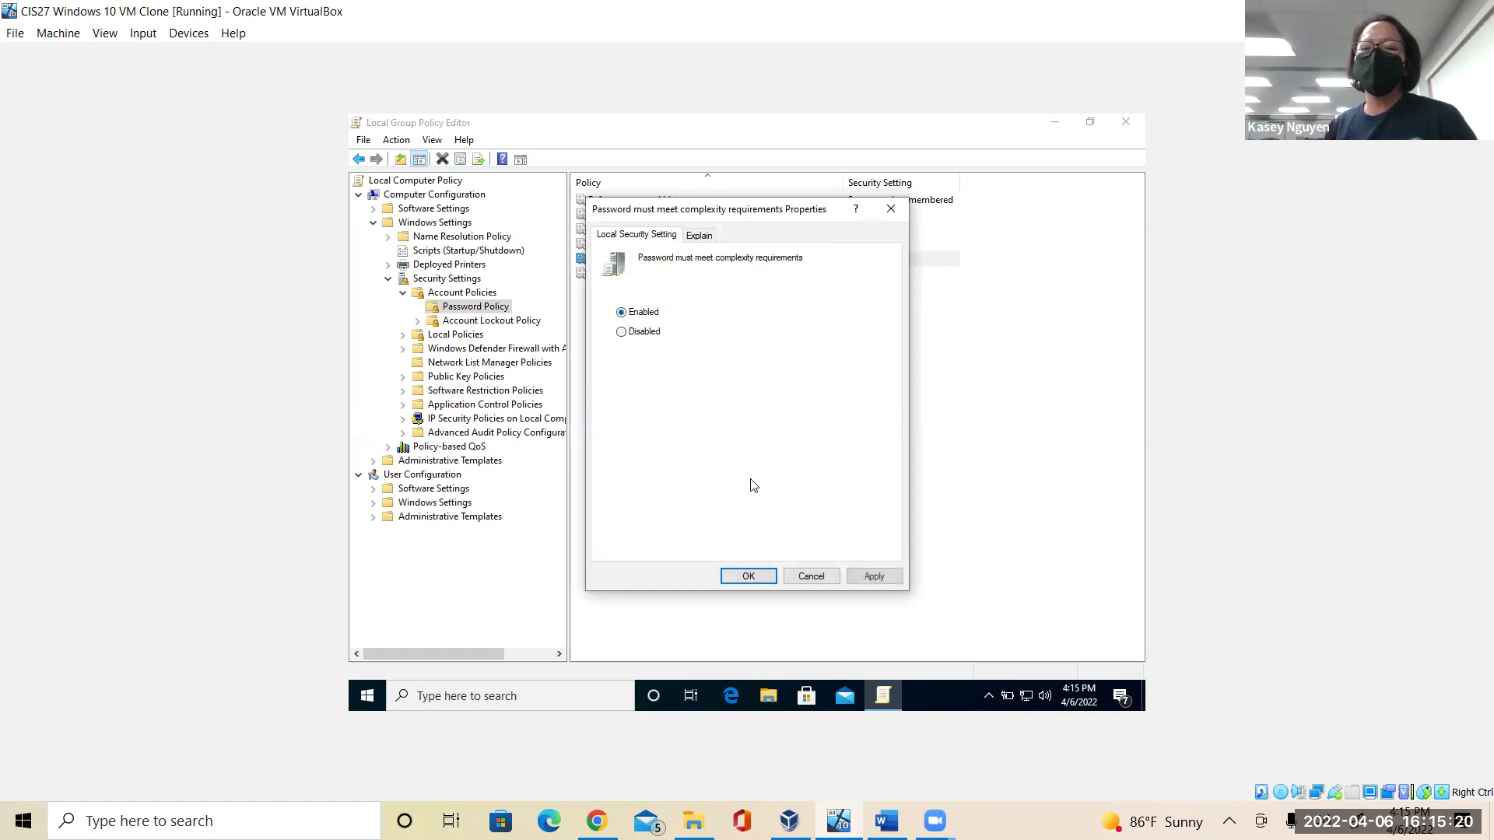
left_click(872, 583)
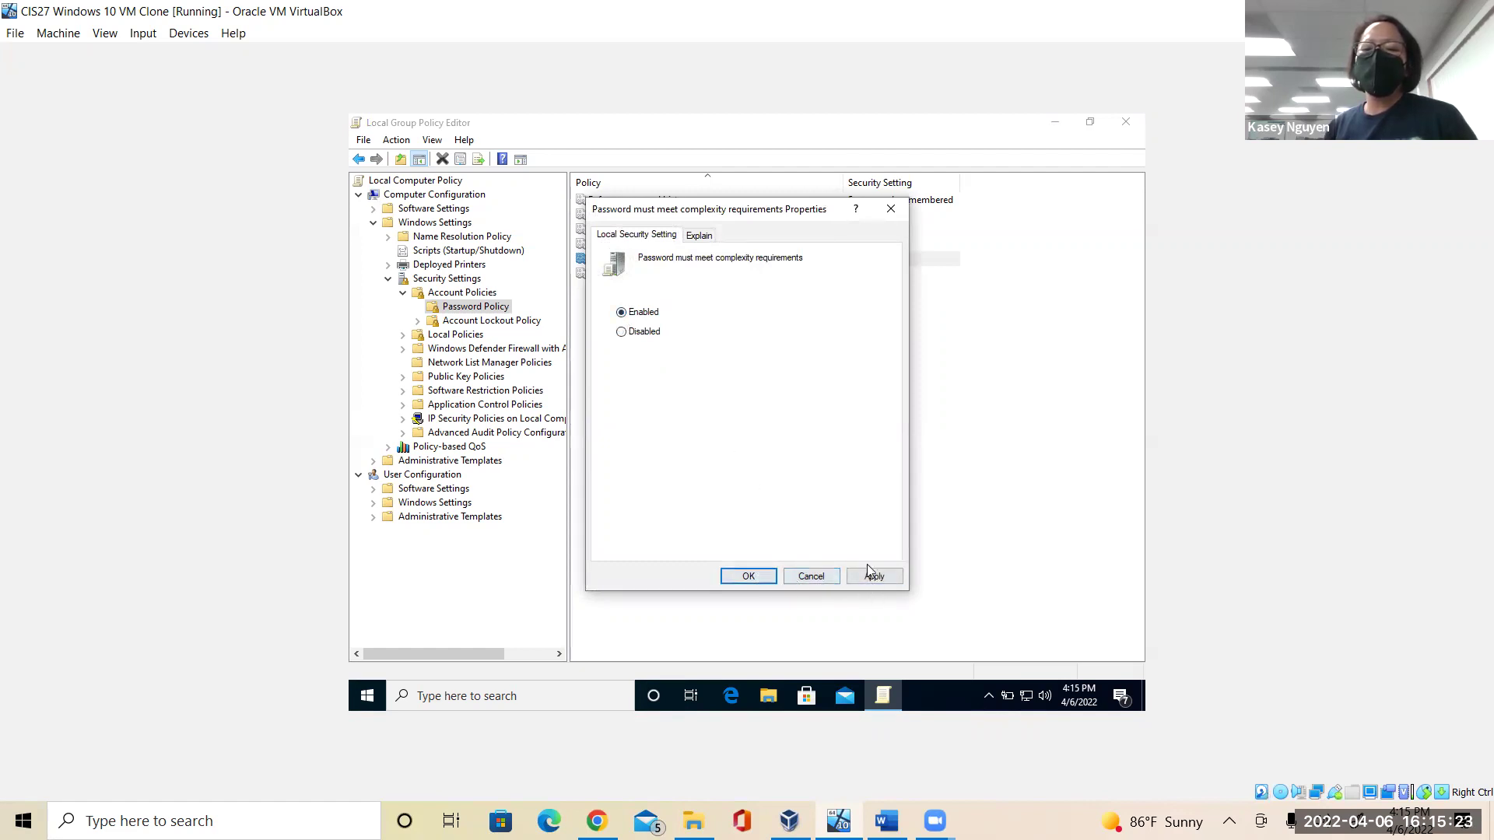
left_click(748, 576)
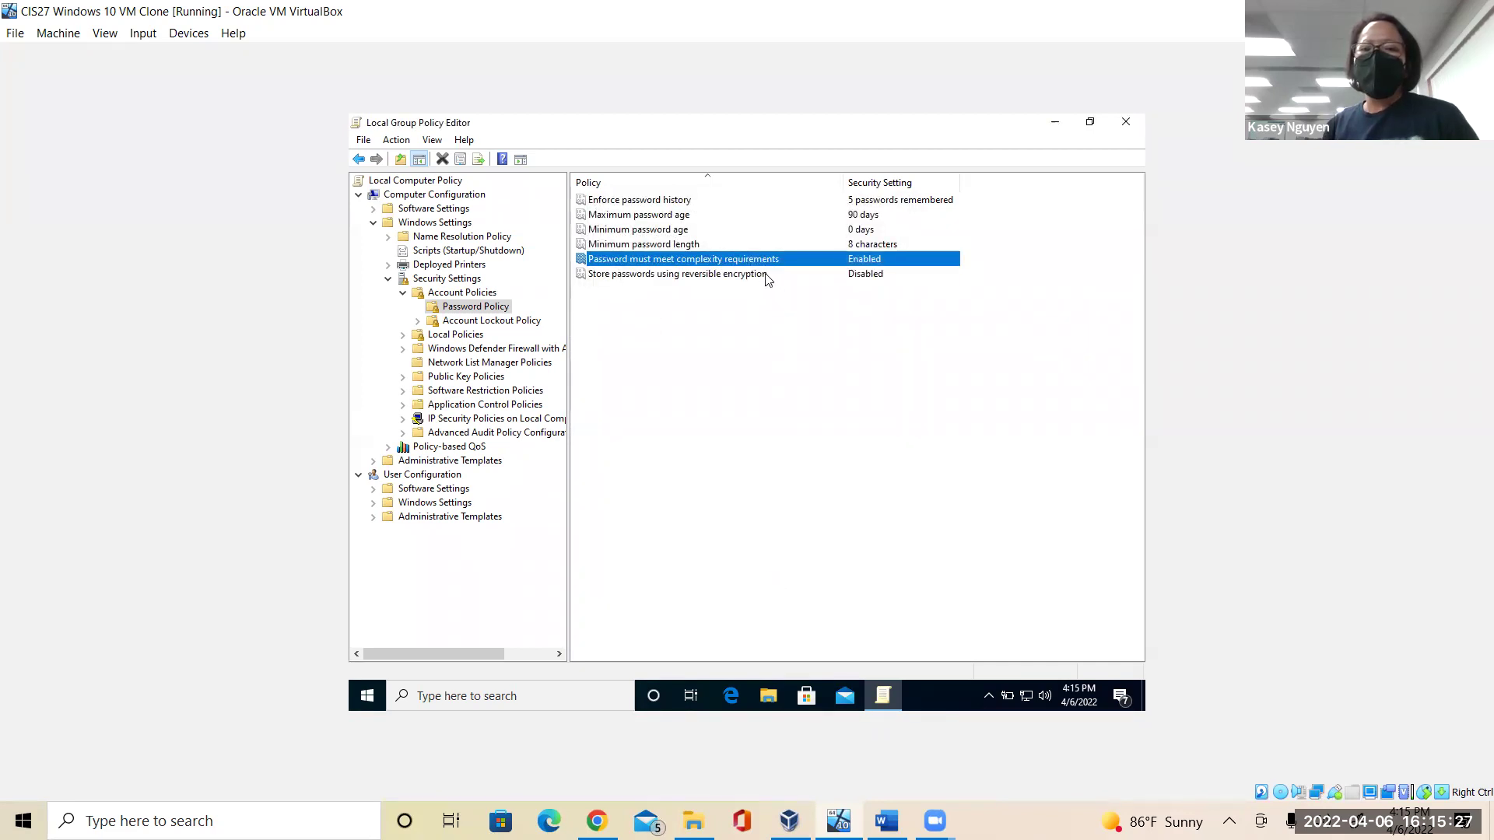
left_click(765, 277)
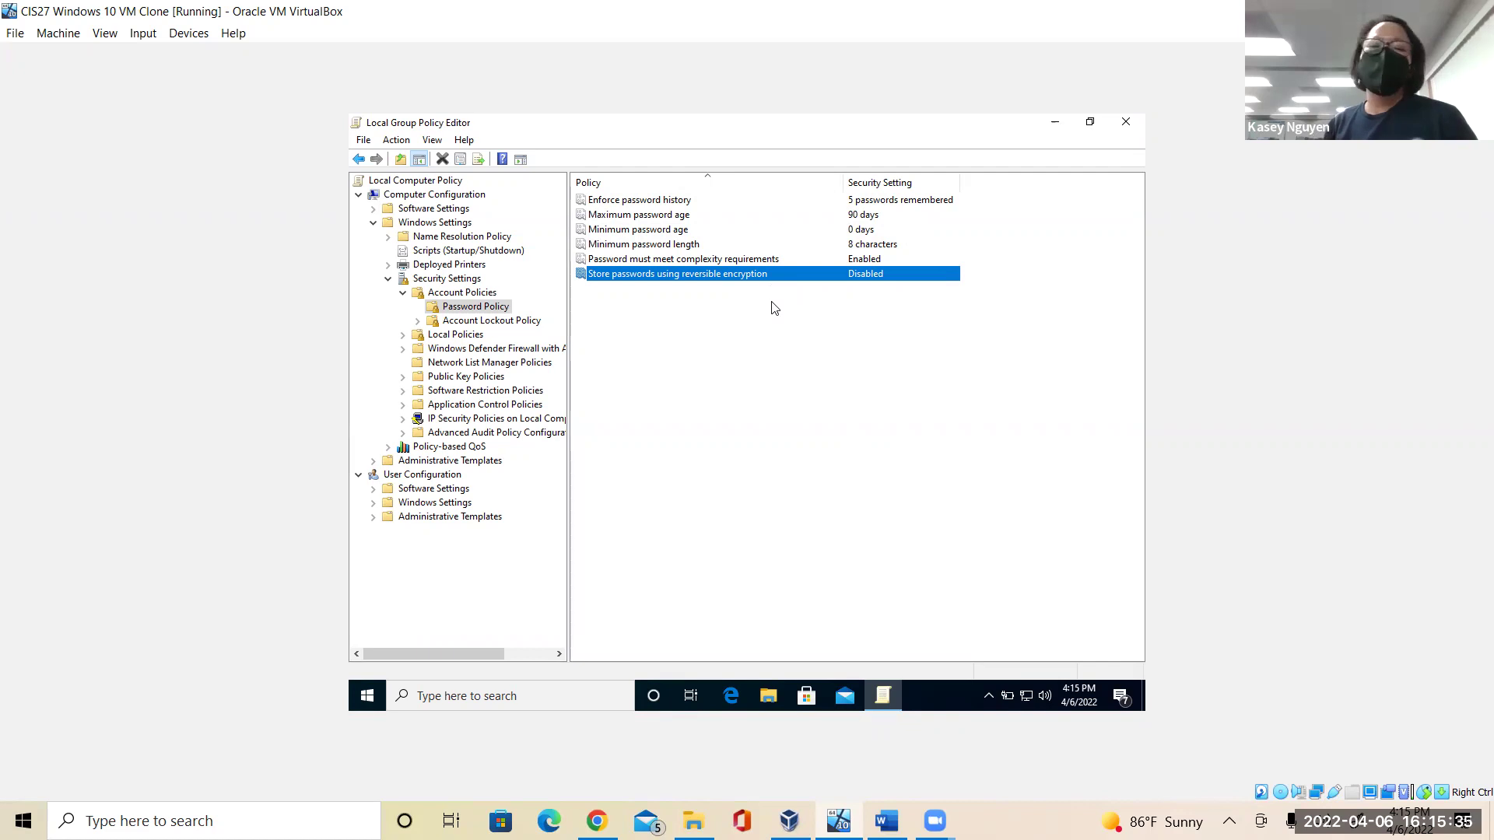
left_click(492, 321)
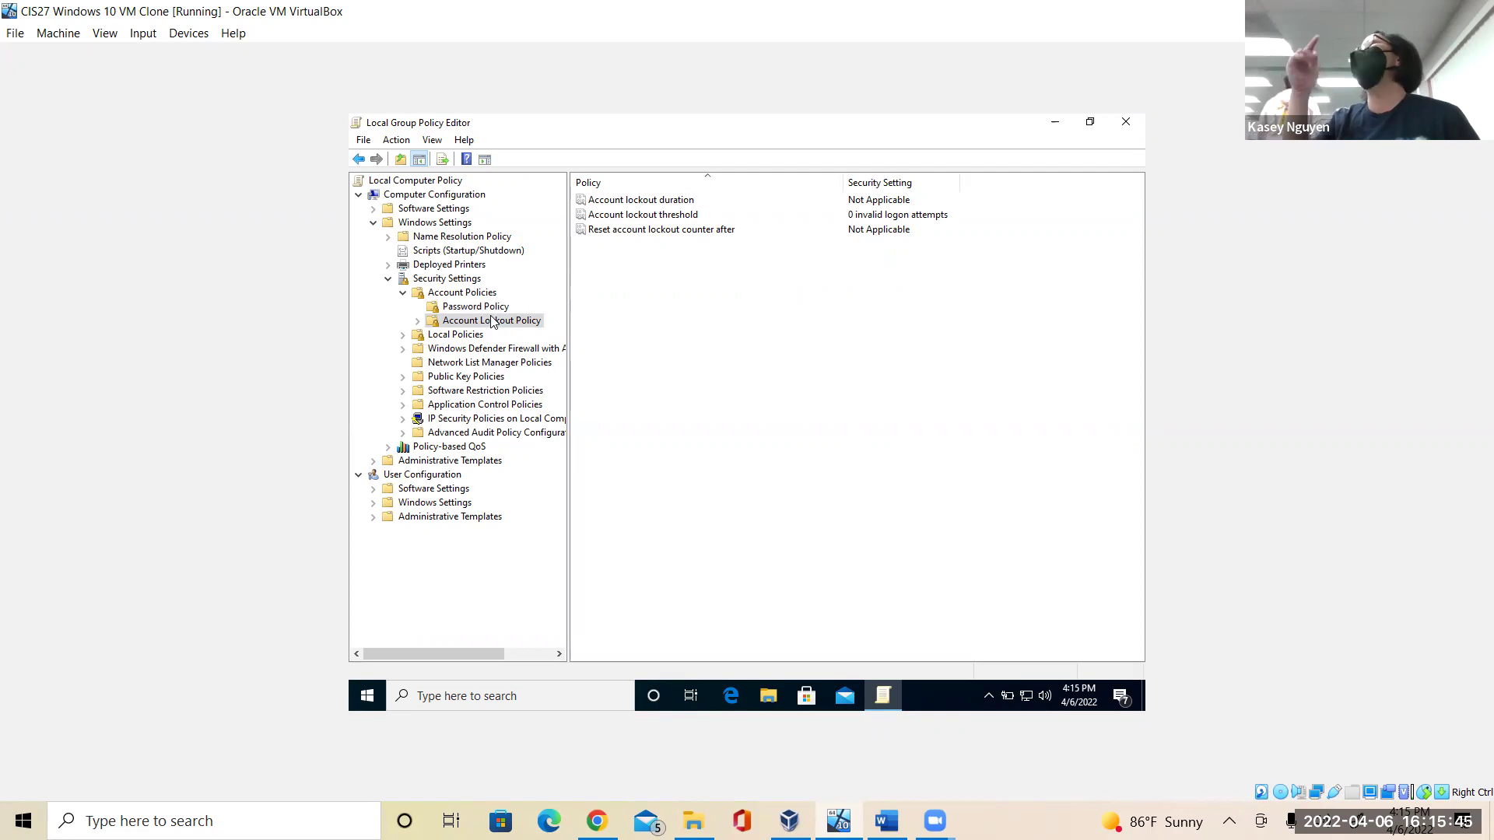
Set Account lockout threshold to 5 attempts, accepting the suggested 30-minute duration and reset values.
left_click(427, 322)
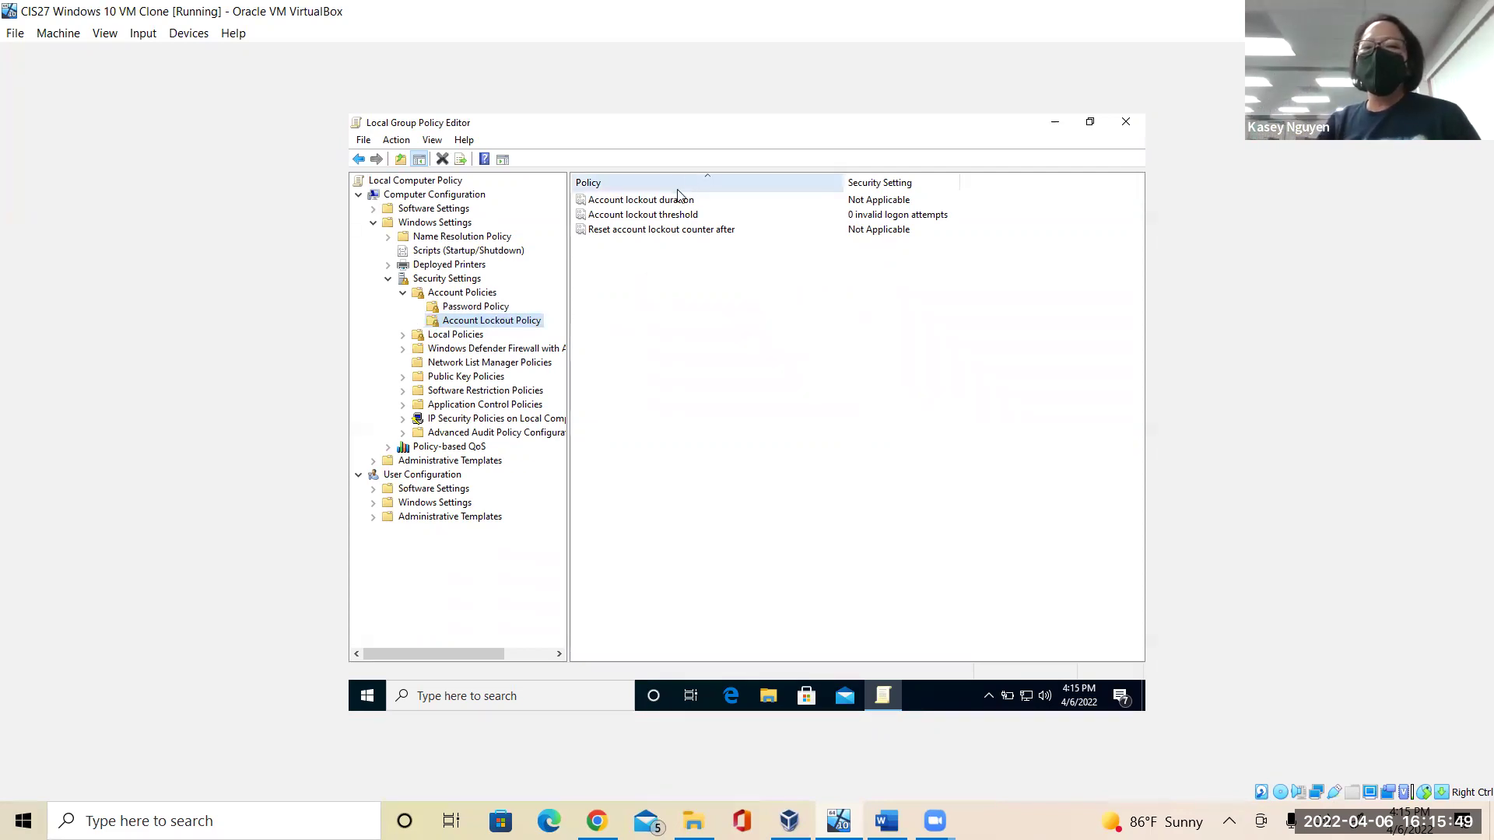
left_click(681, 220)
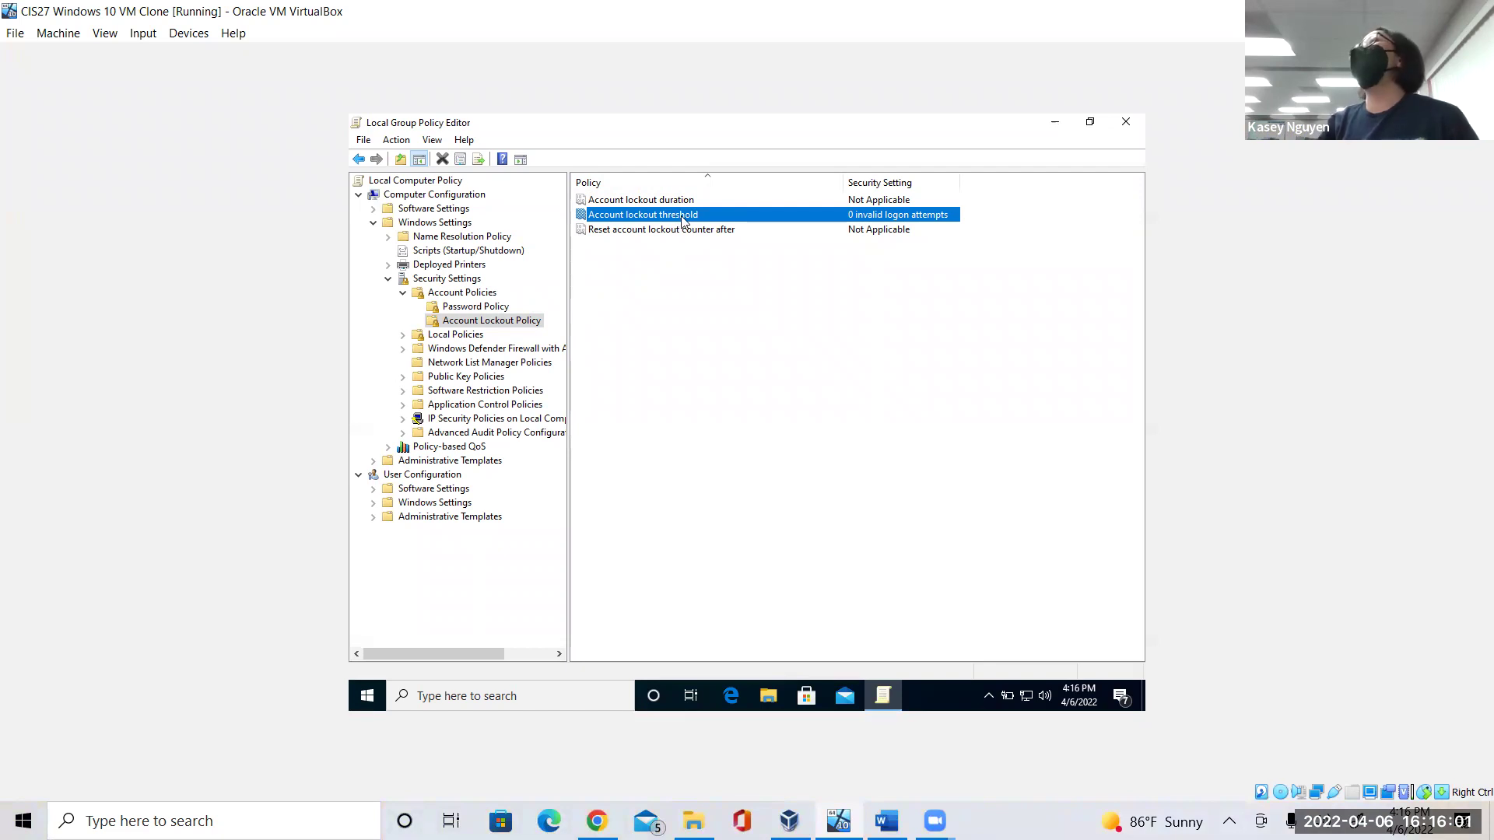
right_click(683, 221)
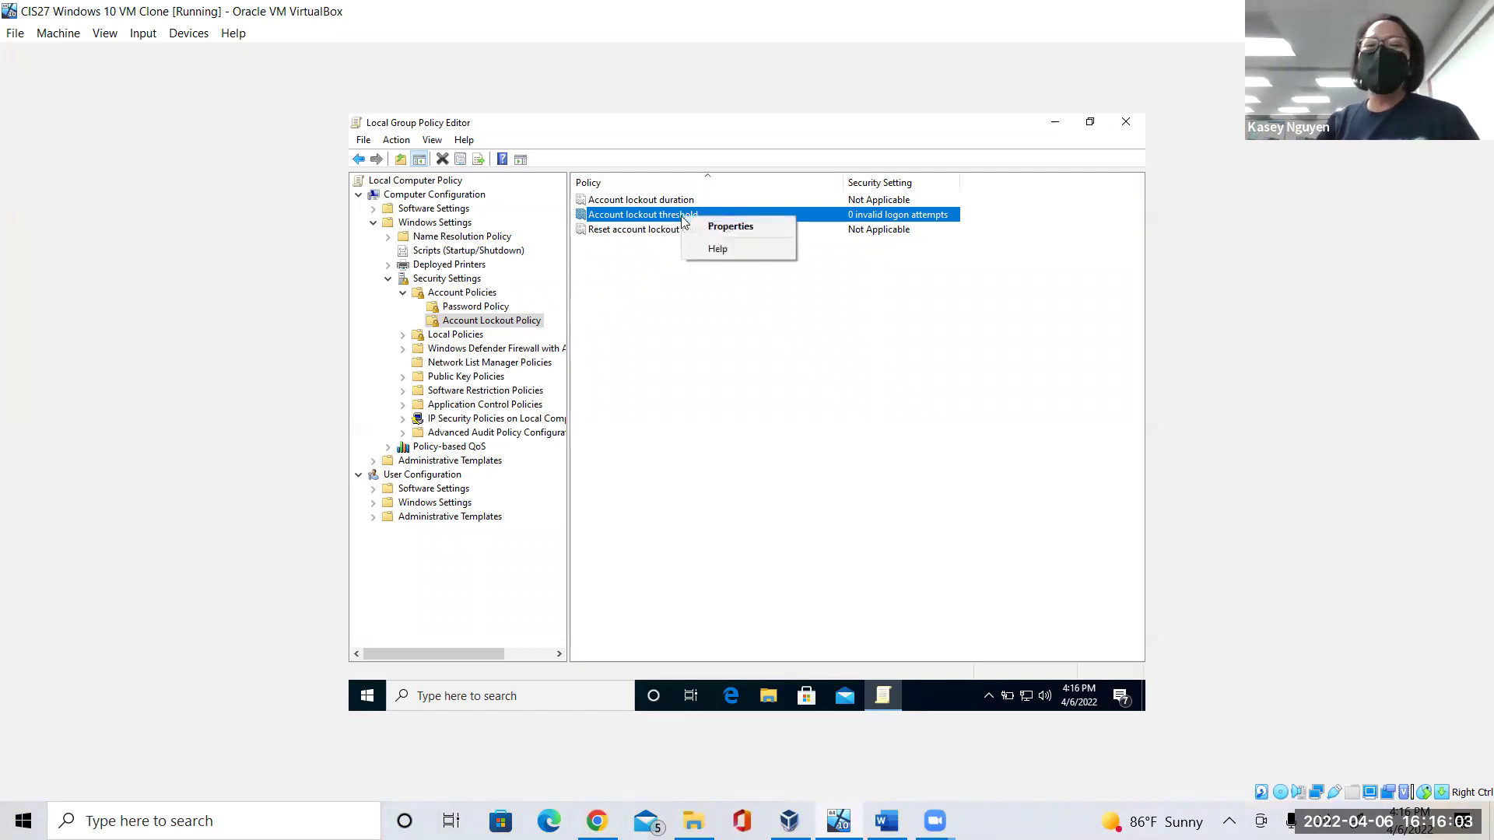
left_click(716, 228)
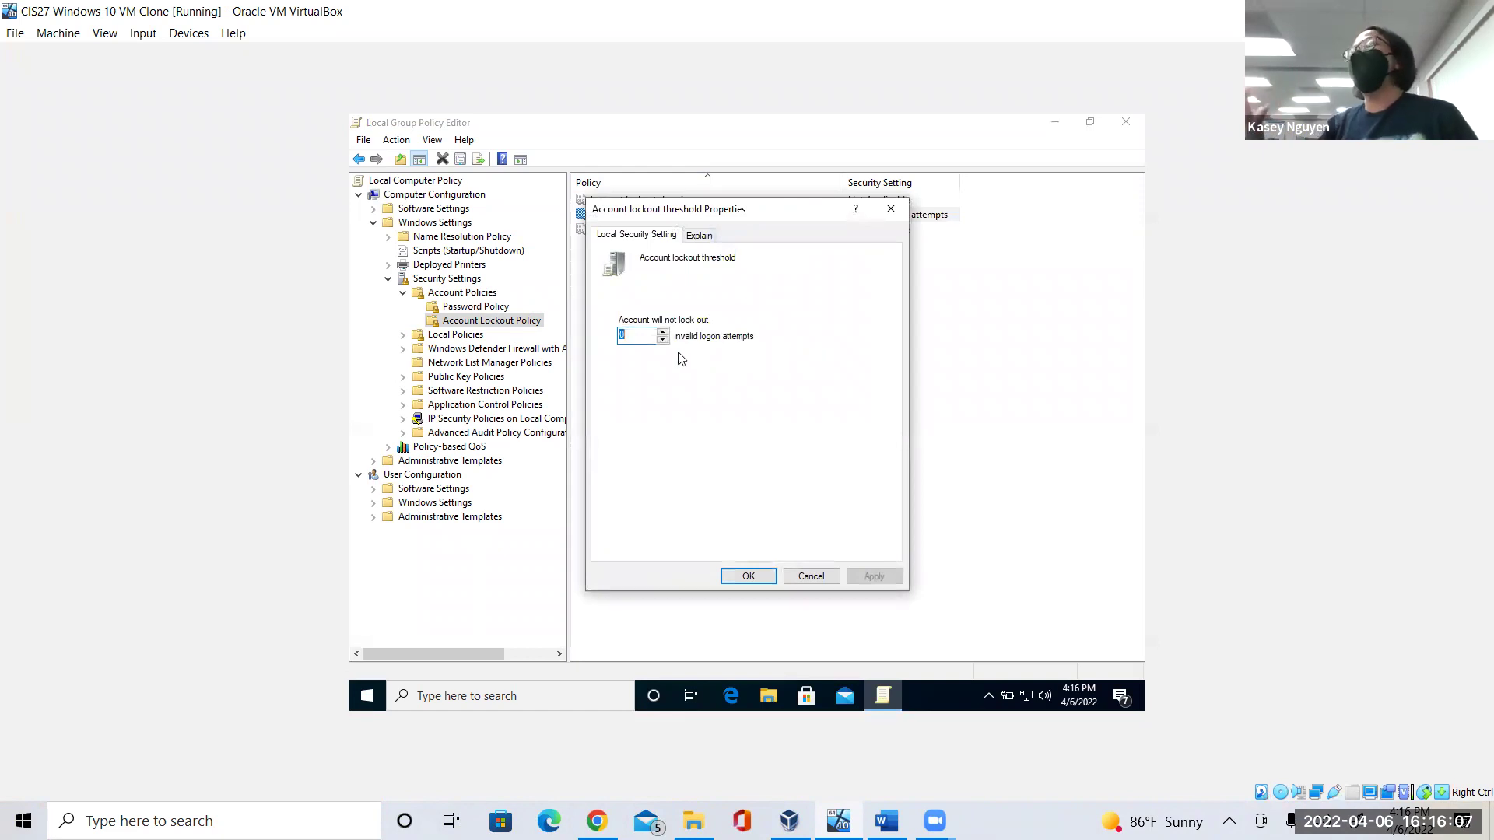
type("5")
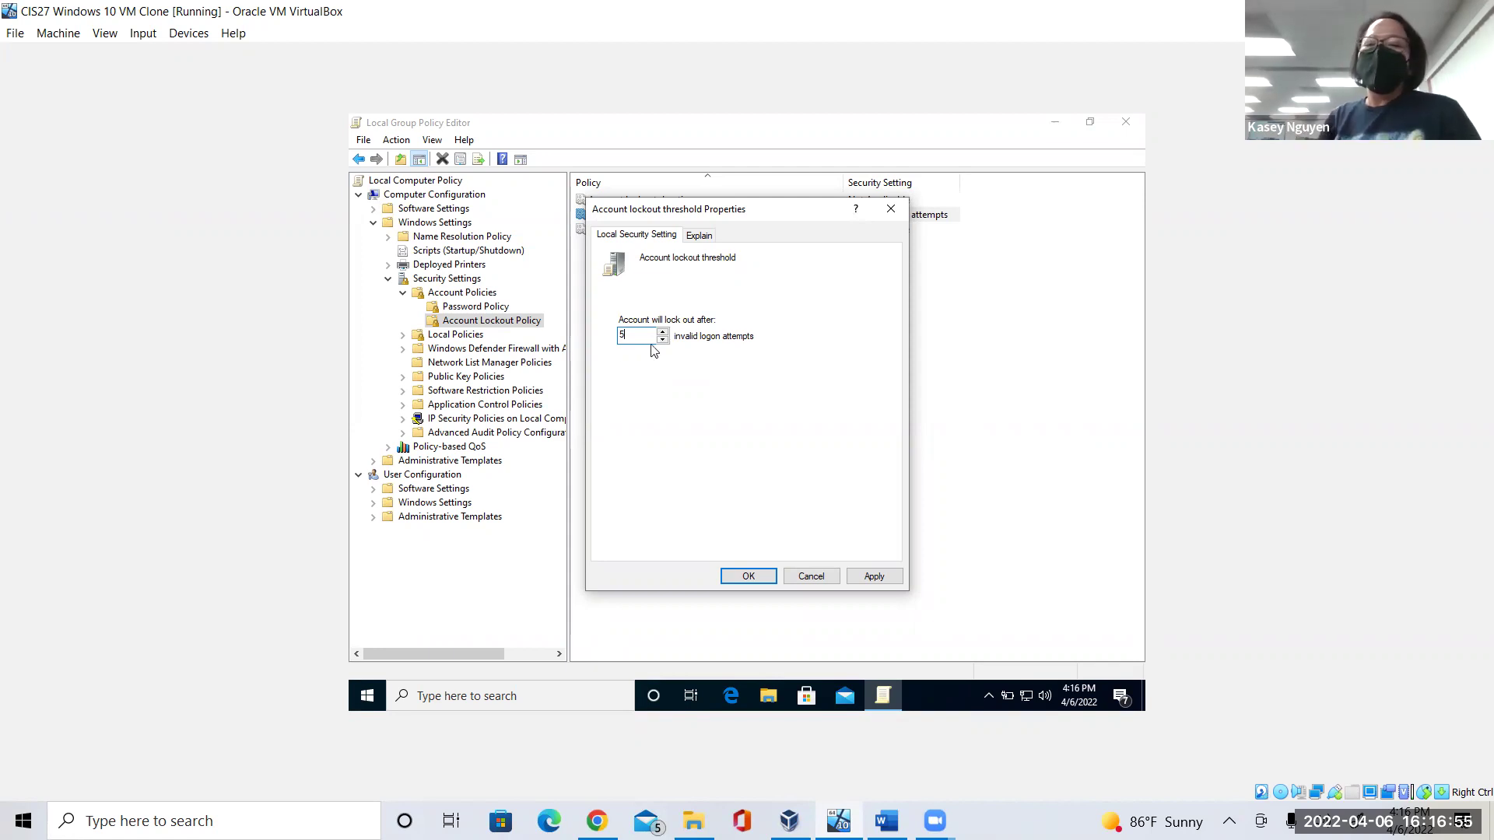
left_click(868, 579)
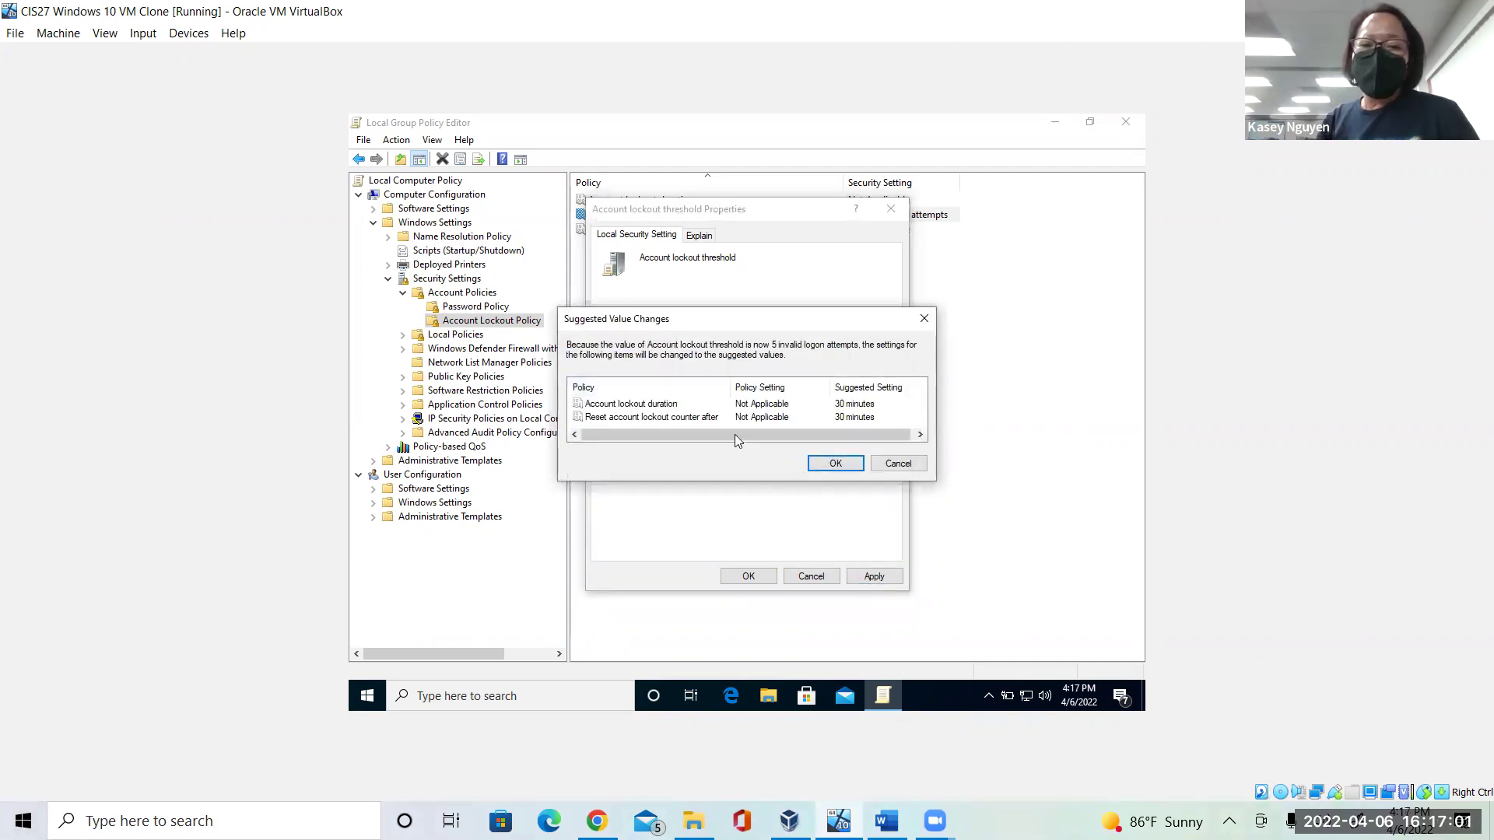
left_click(654, 406)
left_click(835, 464)
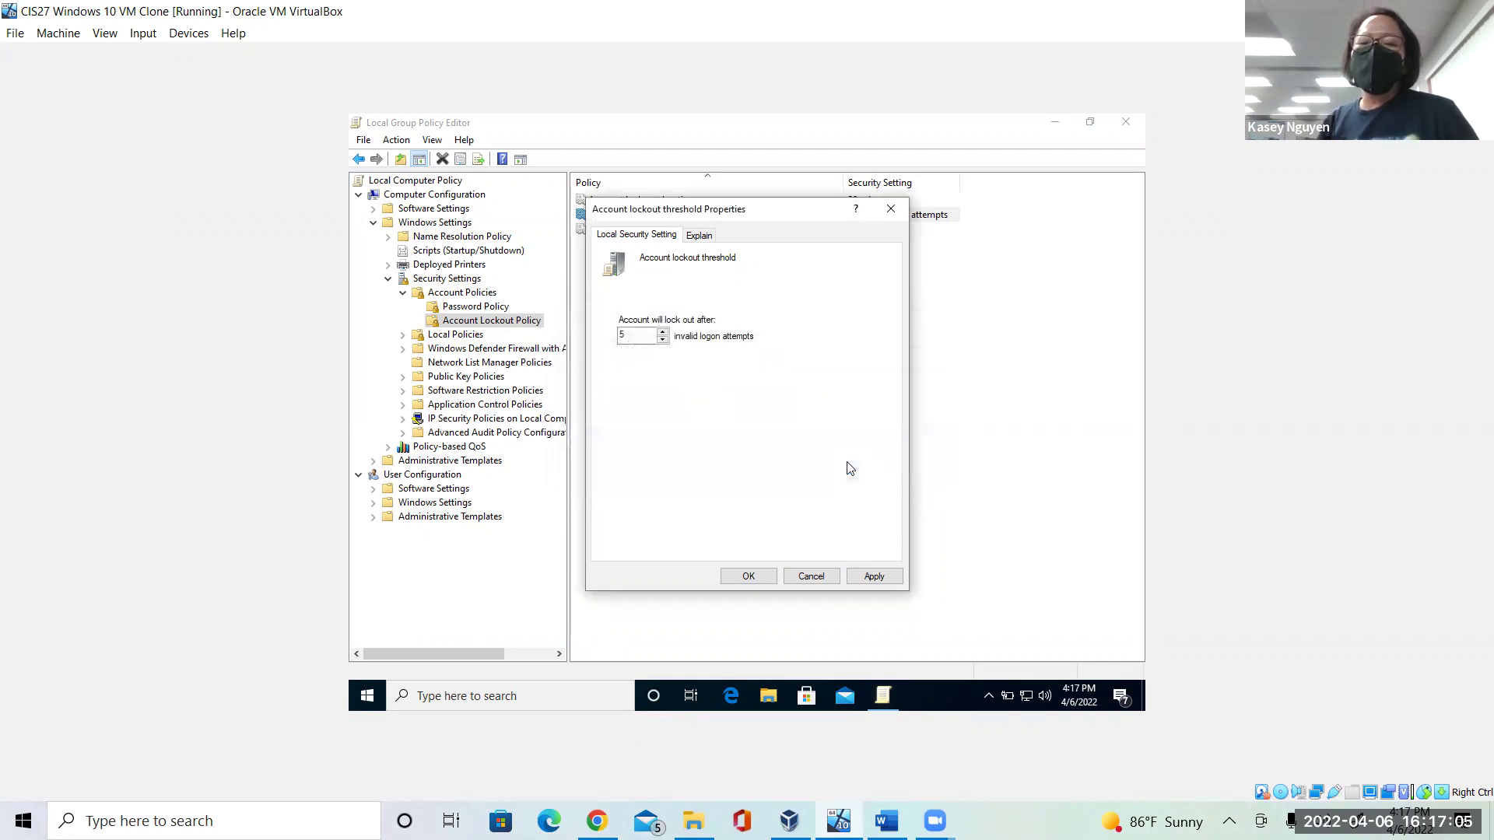
left_click(748, 576)
left_click(675, 201)
Enter 180 minutes in Account lockout duration properties, then switch to the Word lab document.
right_click(675, 201)
left_click(712, 207)
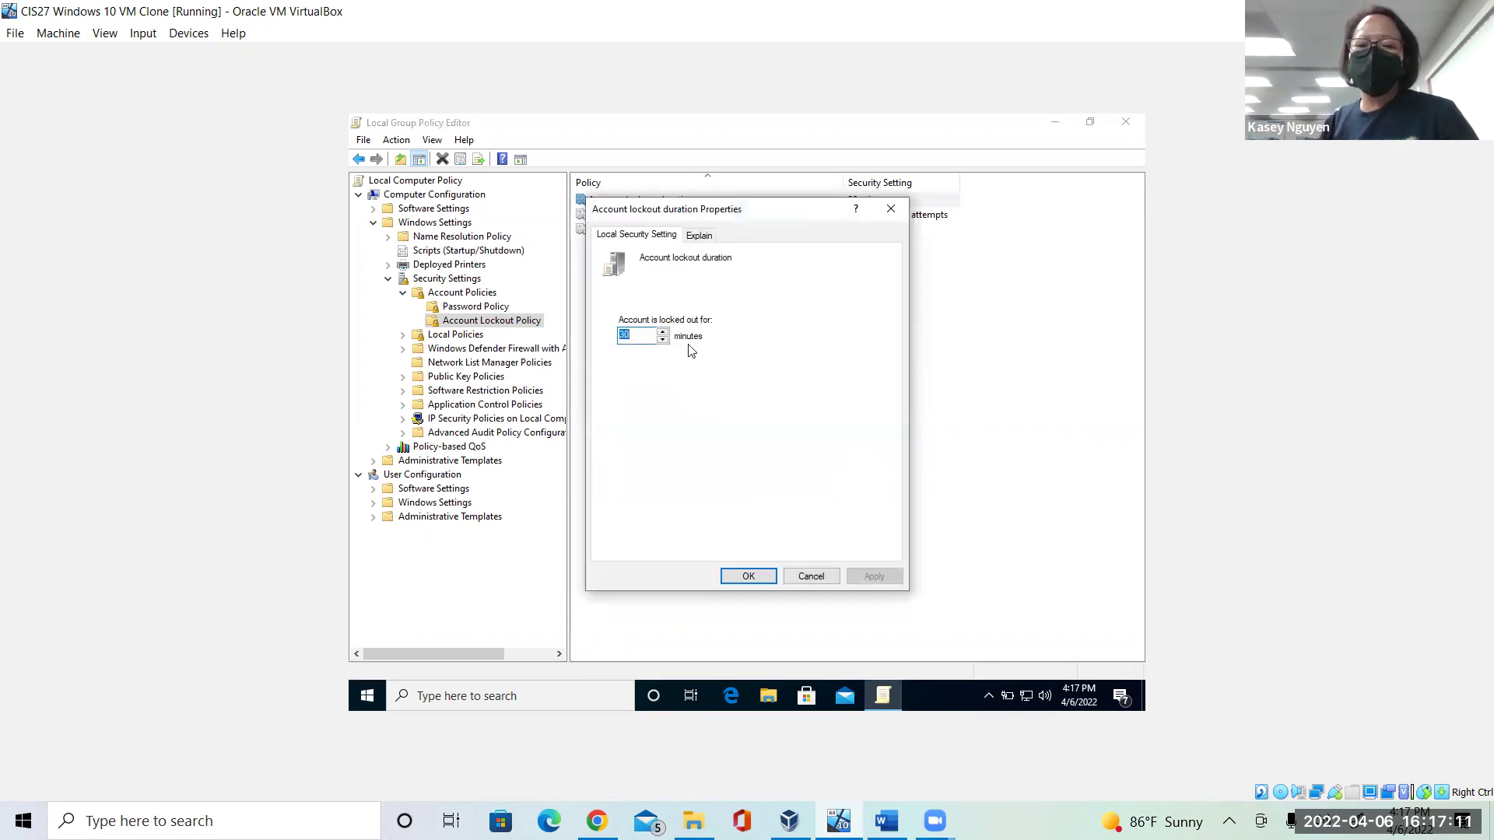
type("180")
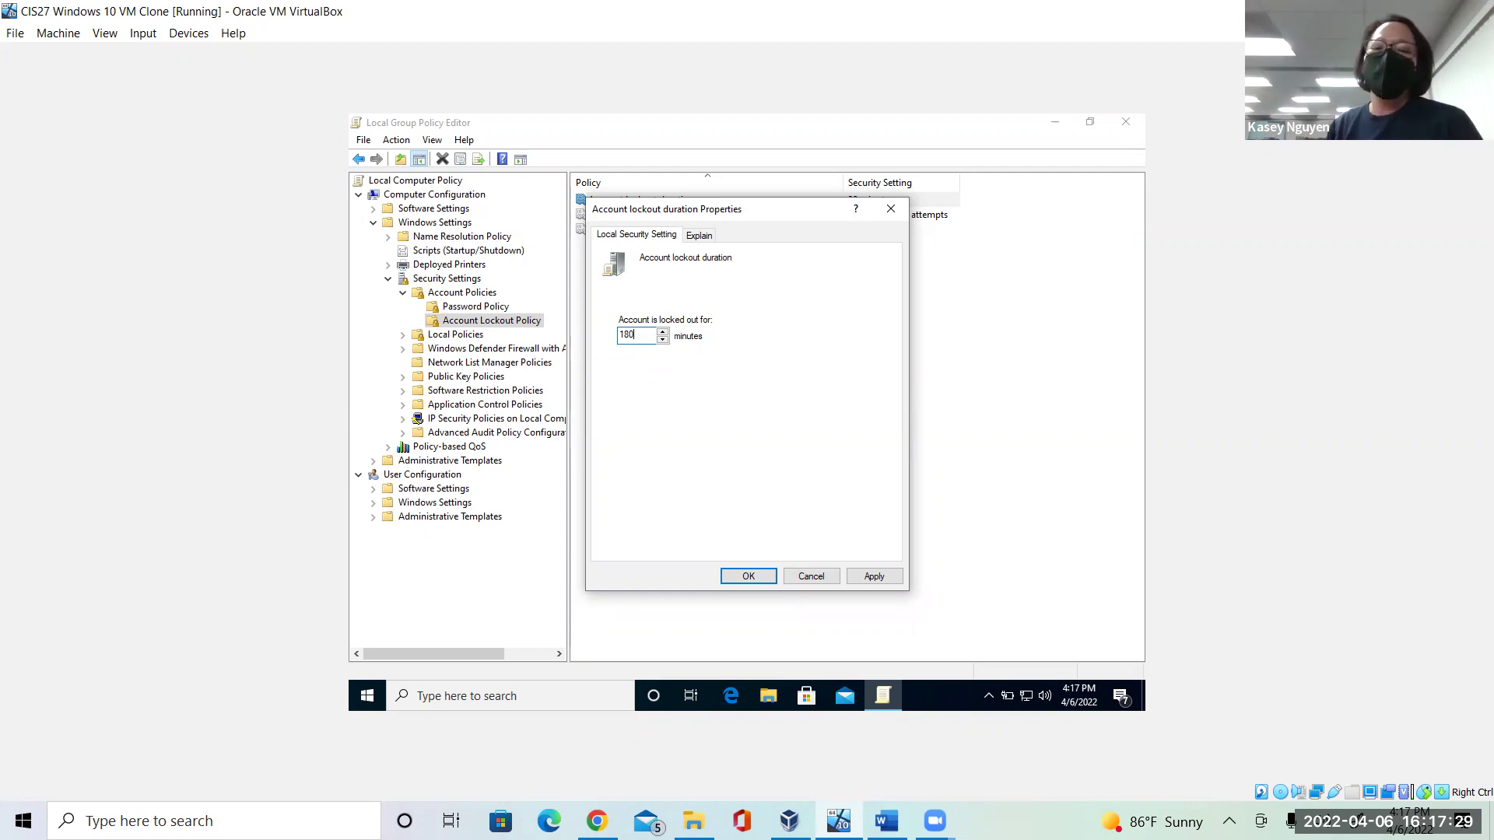
key("alt+Tab")
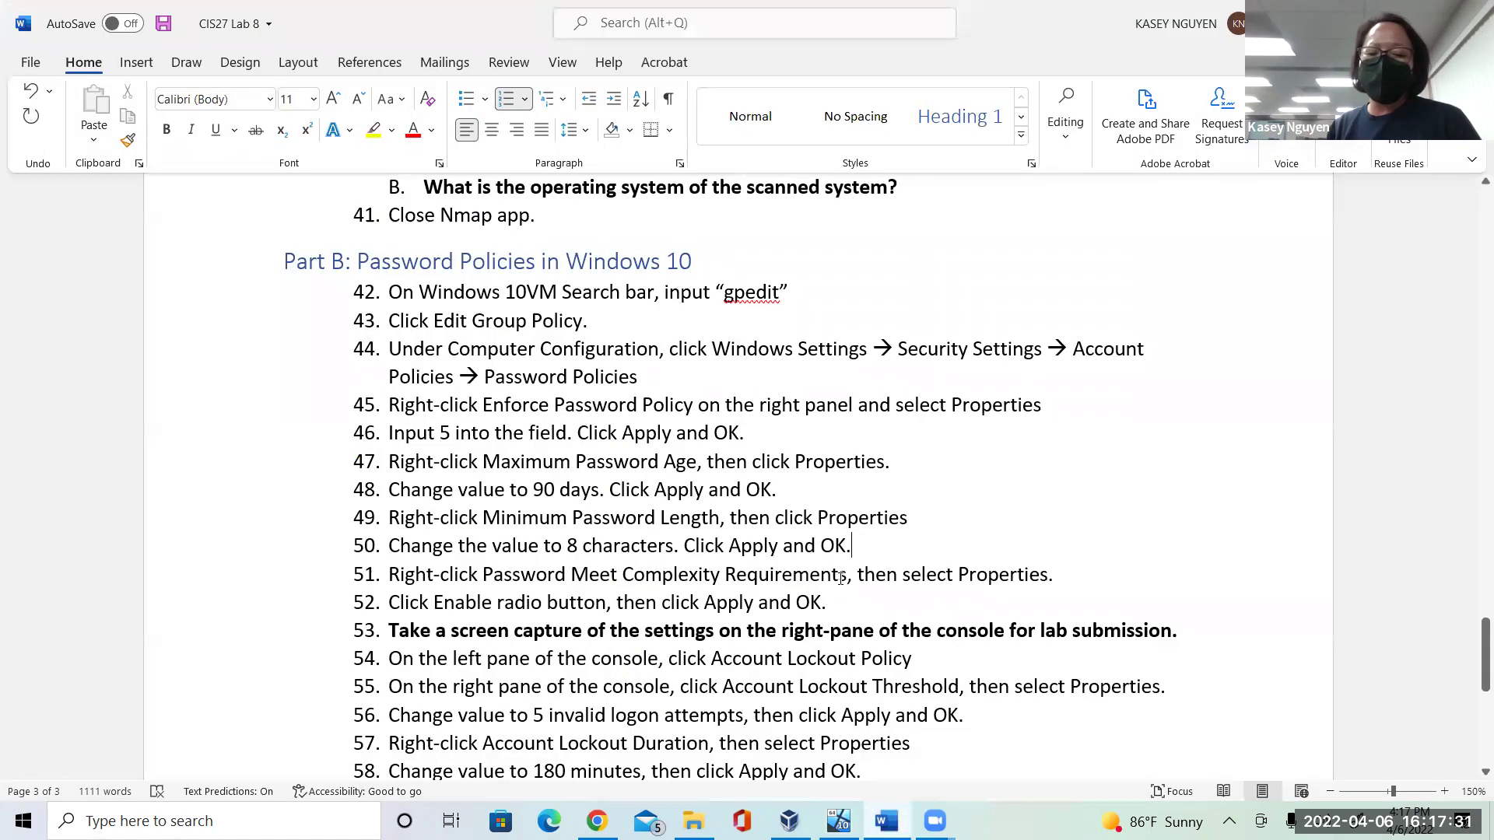
Scroll the lab document to steps 59–66, then return to the VM and apply the 180-minute duration.
left_click(989, 727)
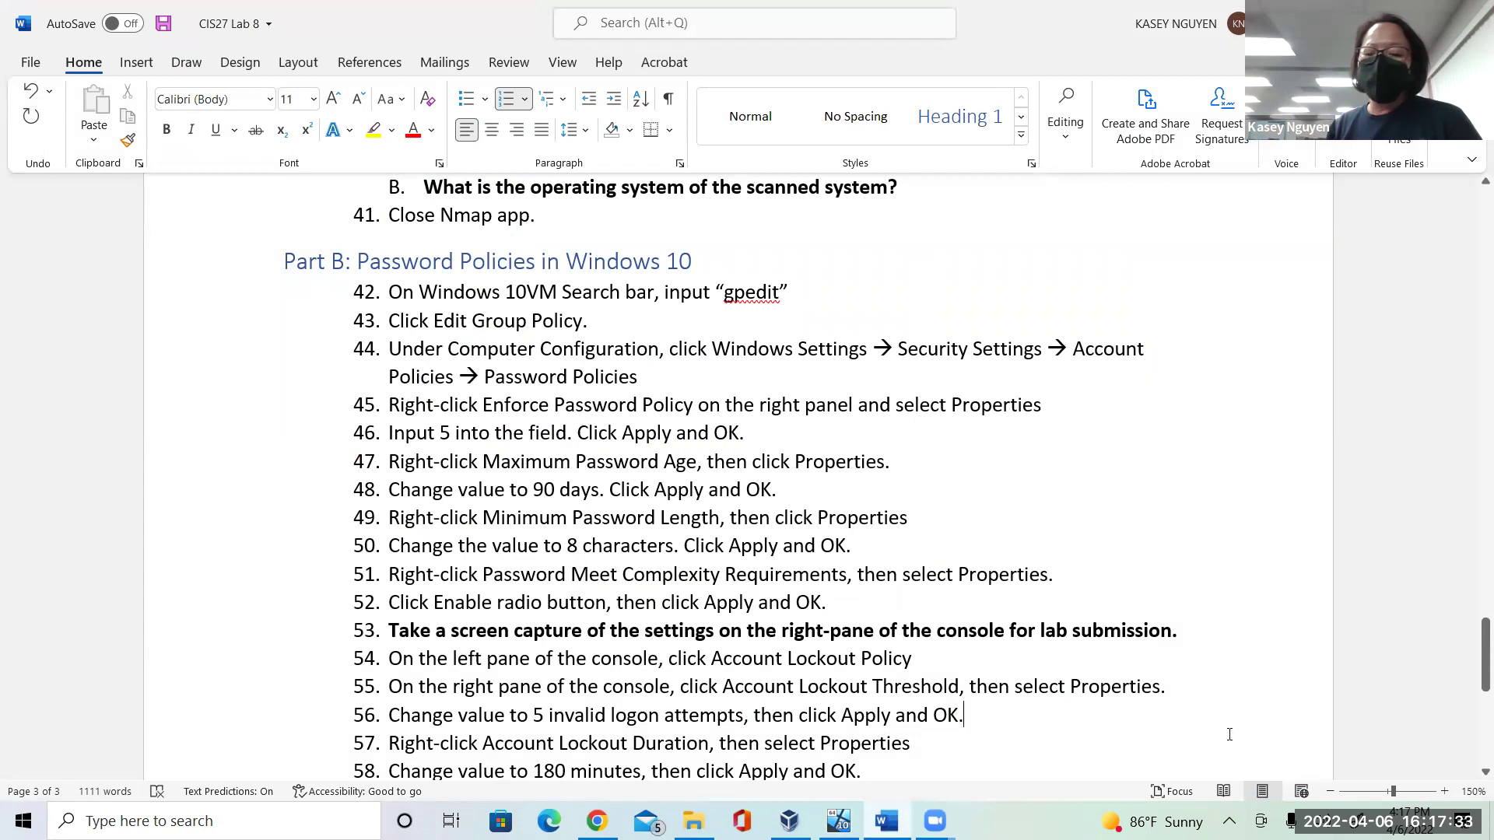
scroll(1470, 778, "down", 1)
scroll(1131, 575, "down", 3)
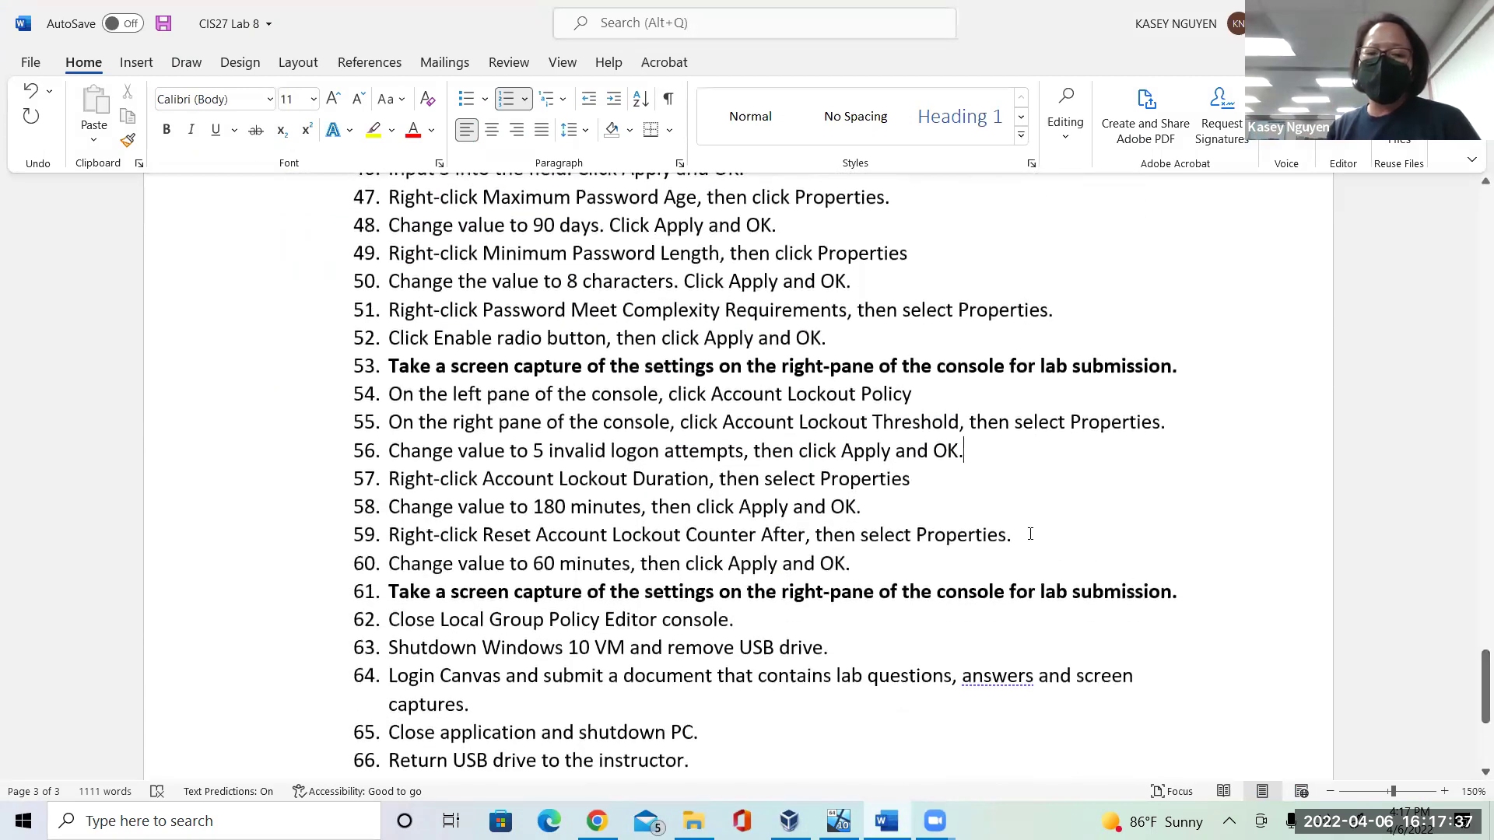
left_click(862, 563)
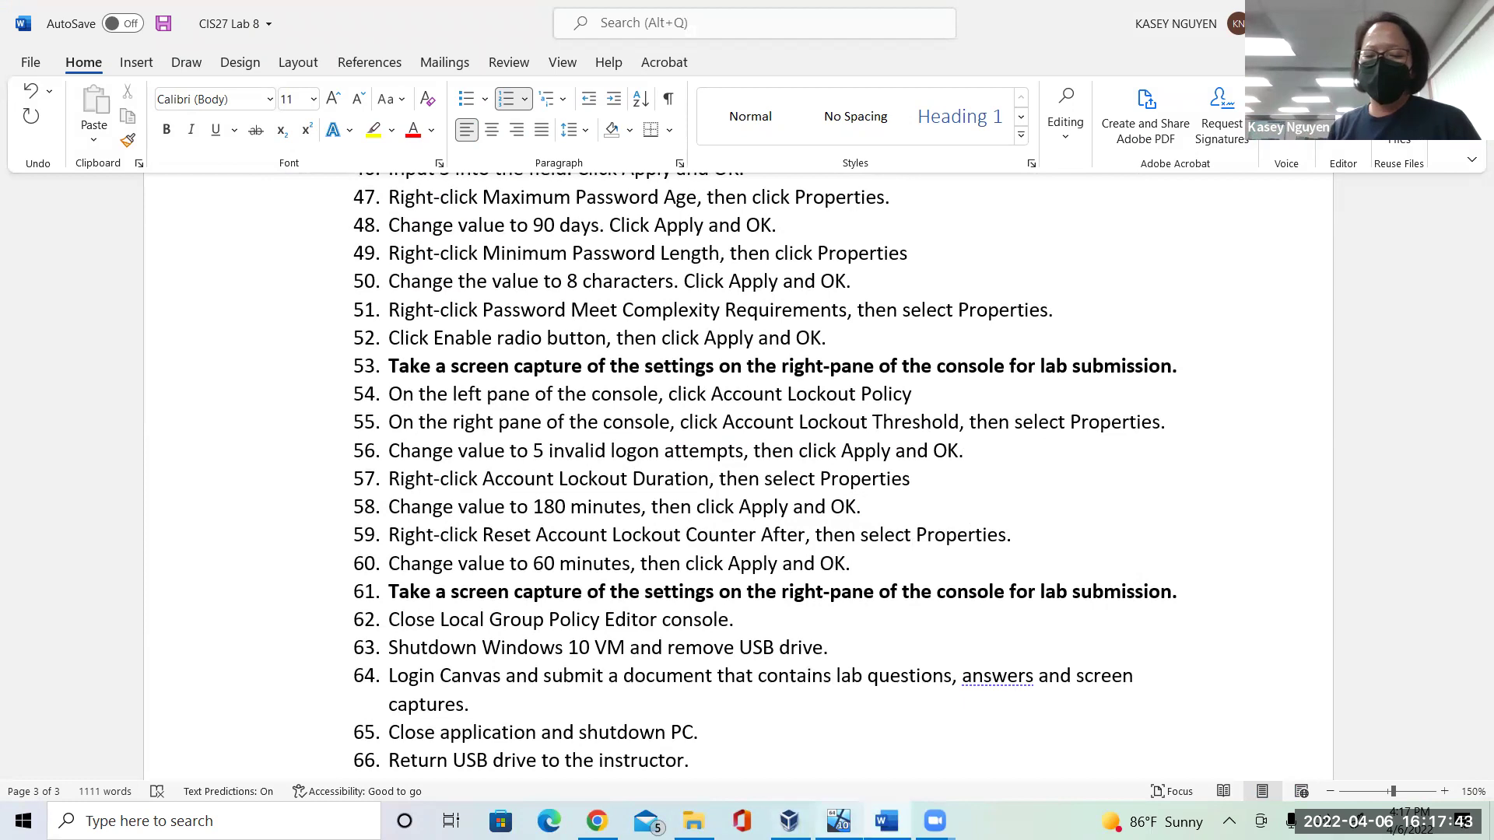
left_click(838, 821)
left_click(866, 582)
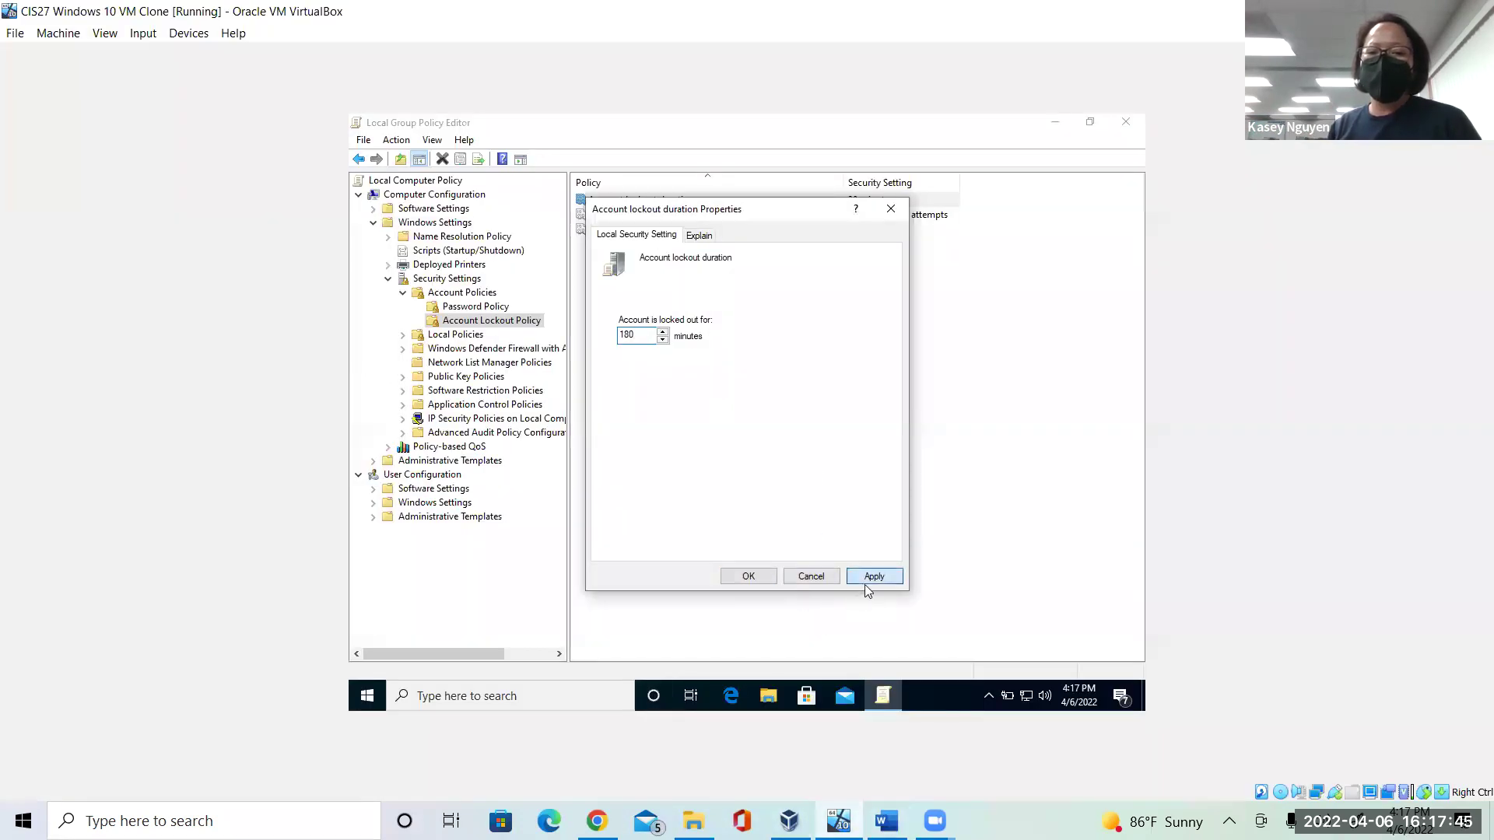
Confirm the 180-minute lockout duration and set Reset account lockout counter after to 60 minutes.
left_click(748, 577)
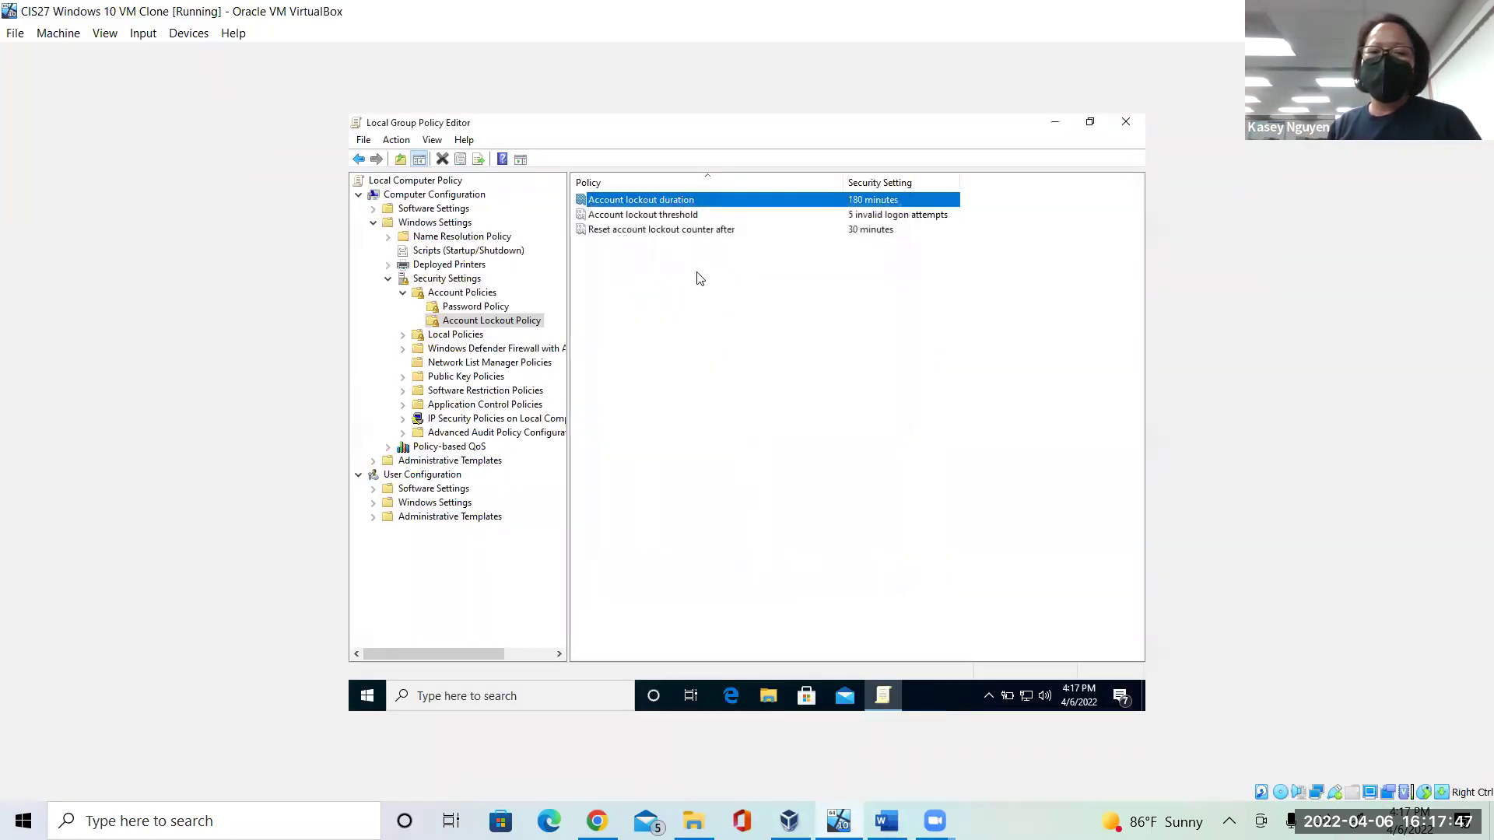
left_click(671, 233)
right_click(670, 234)
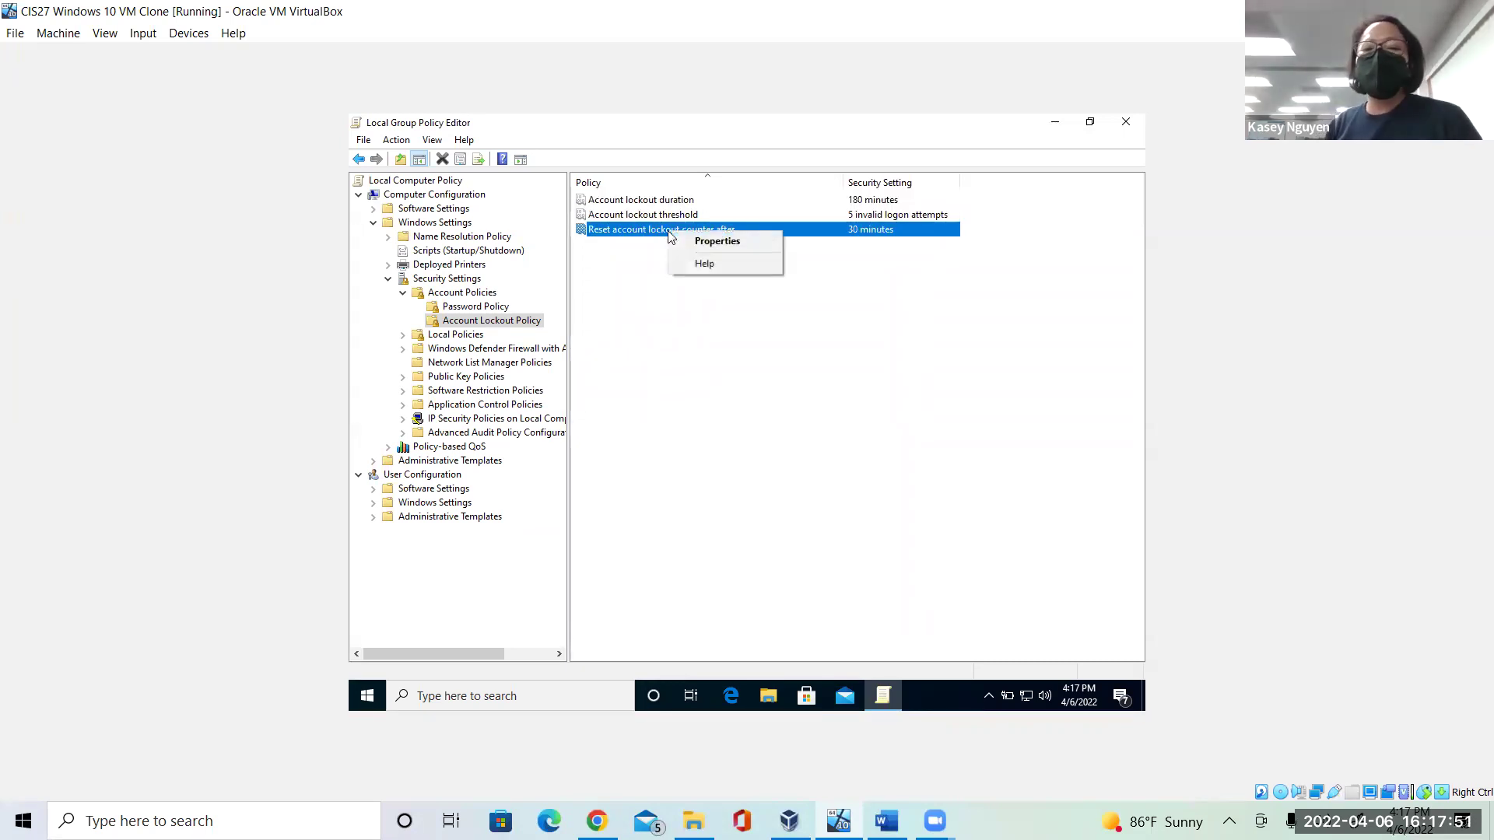
left_click(695, 242)
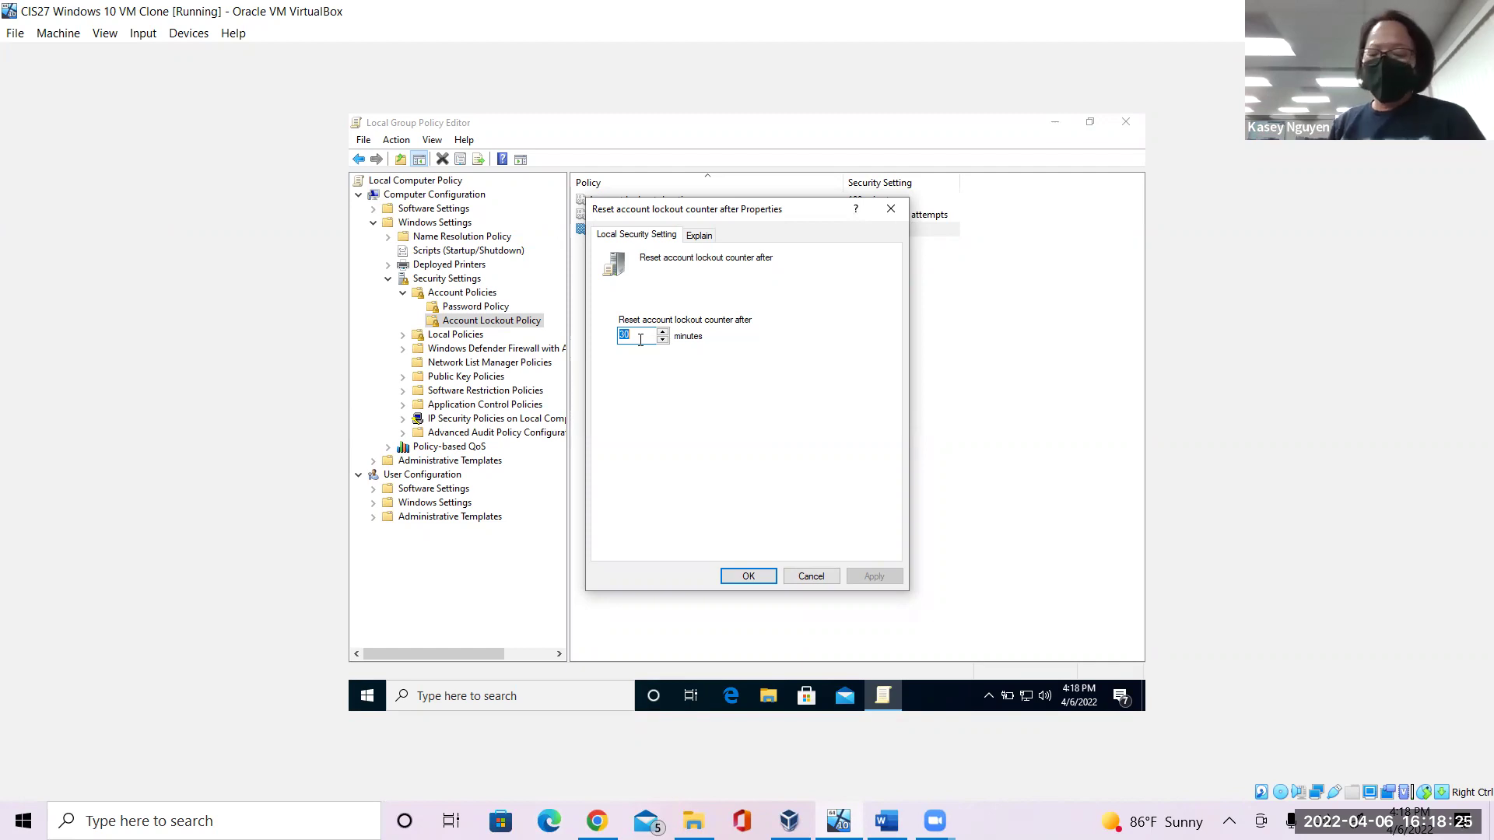
type("60")
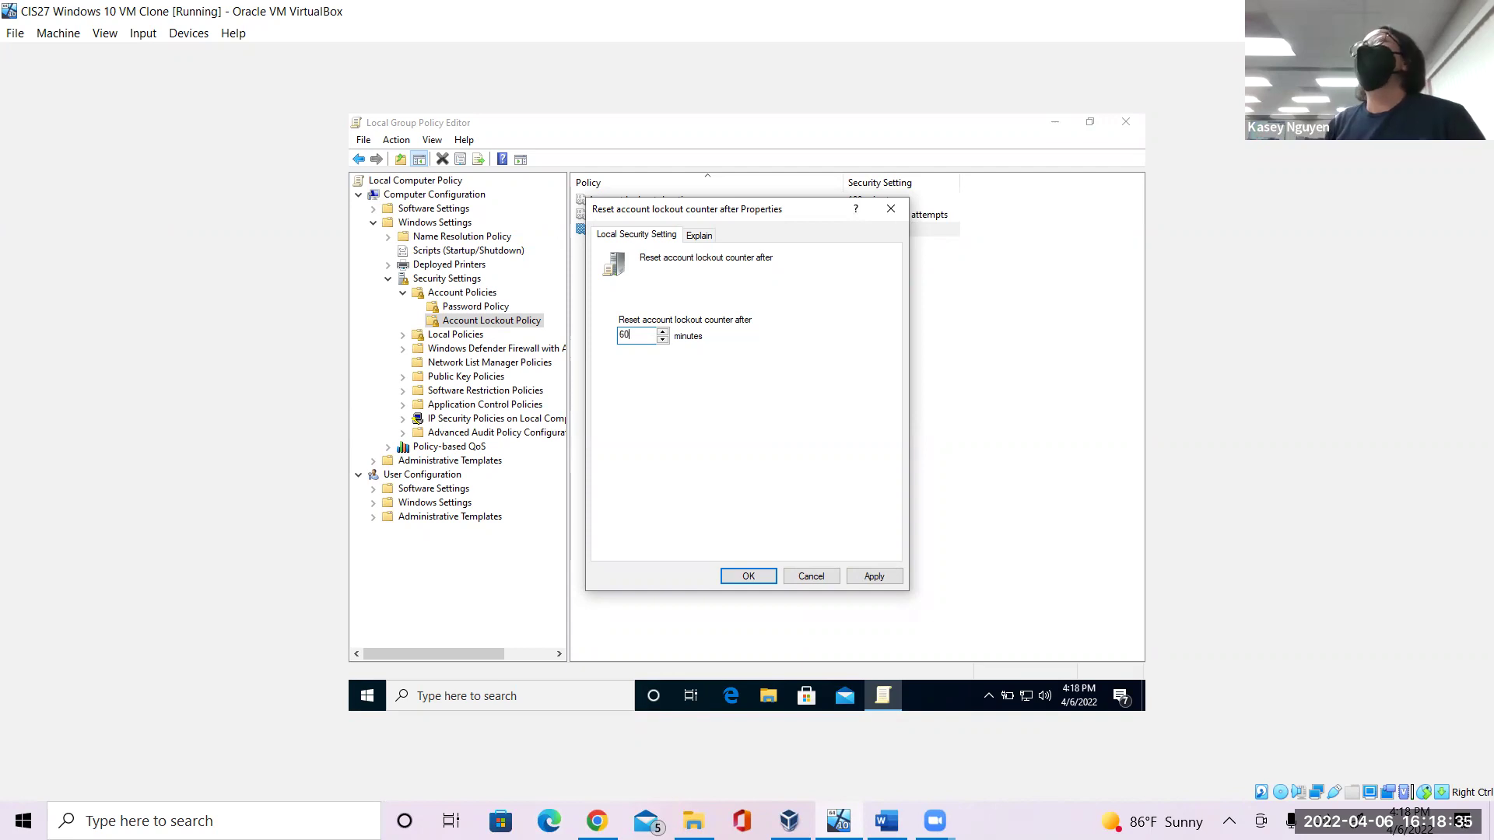
left_click(874, 576)
left_click(747, 584)
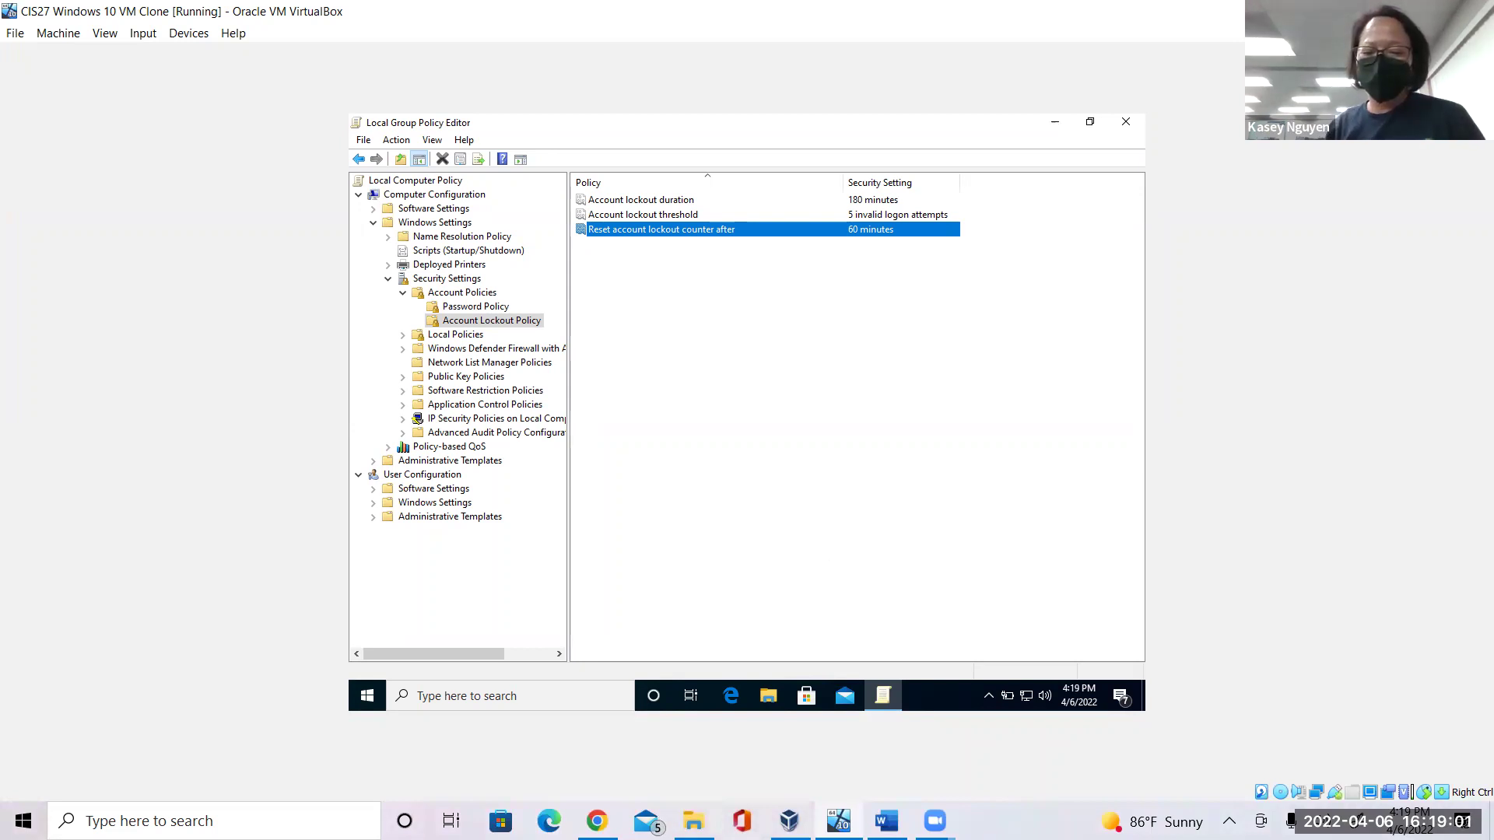
left_click(886, 821)
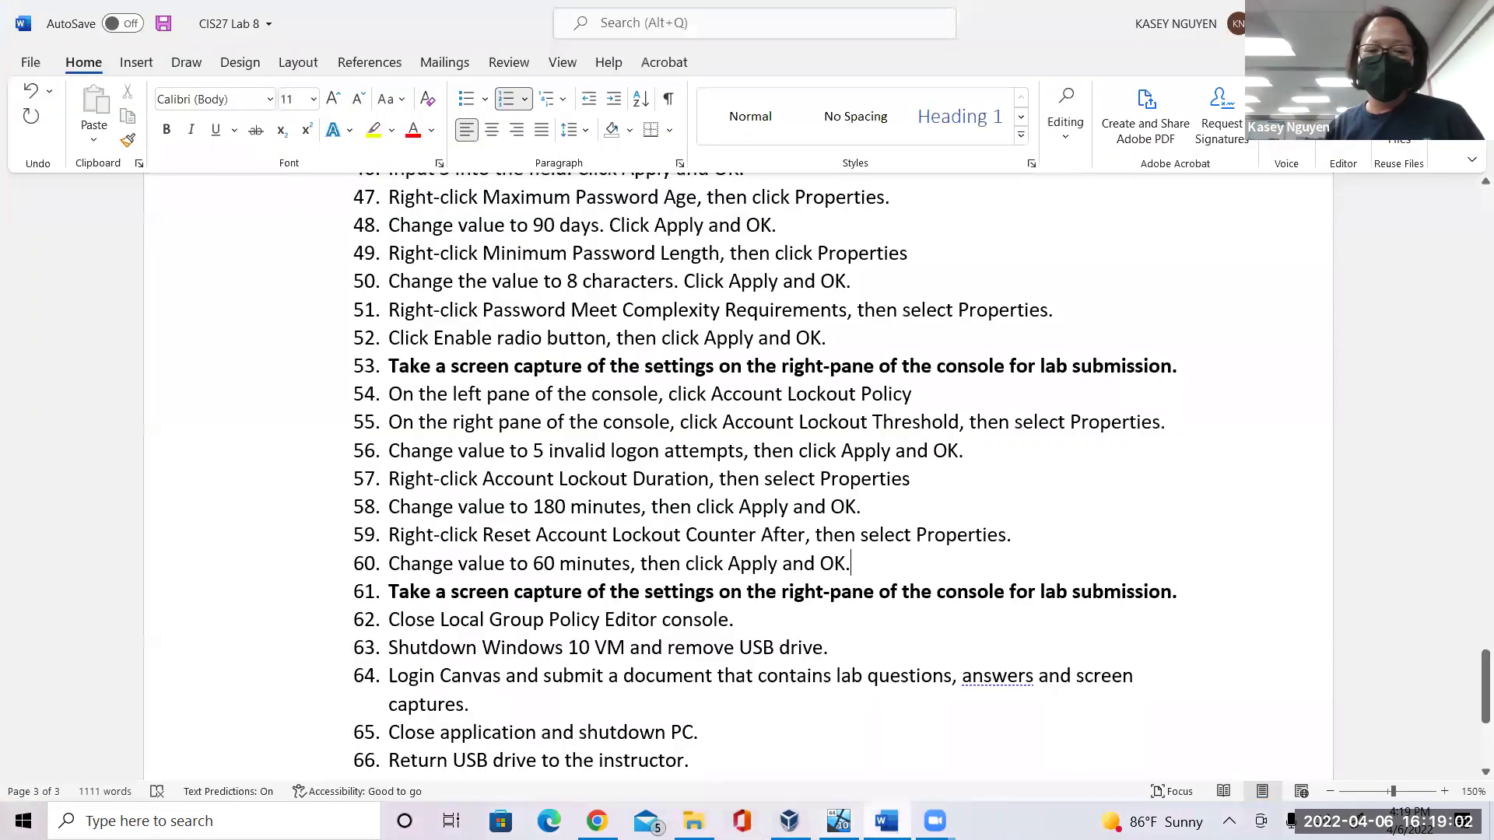
left_click(929, 637)
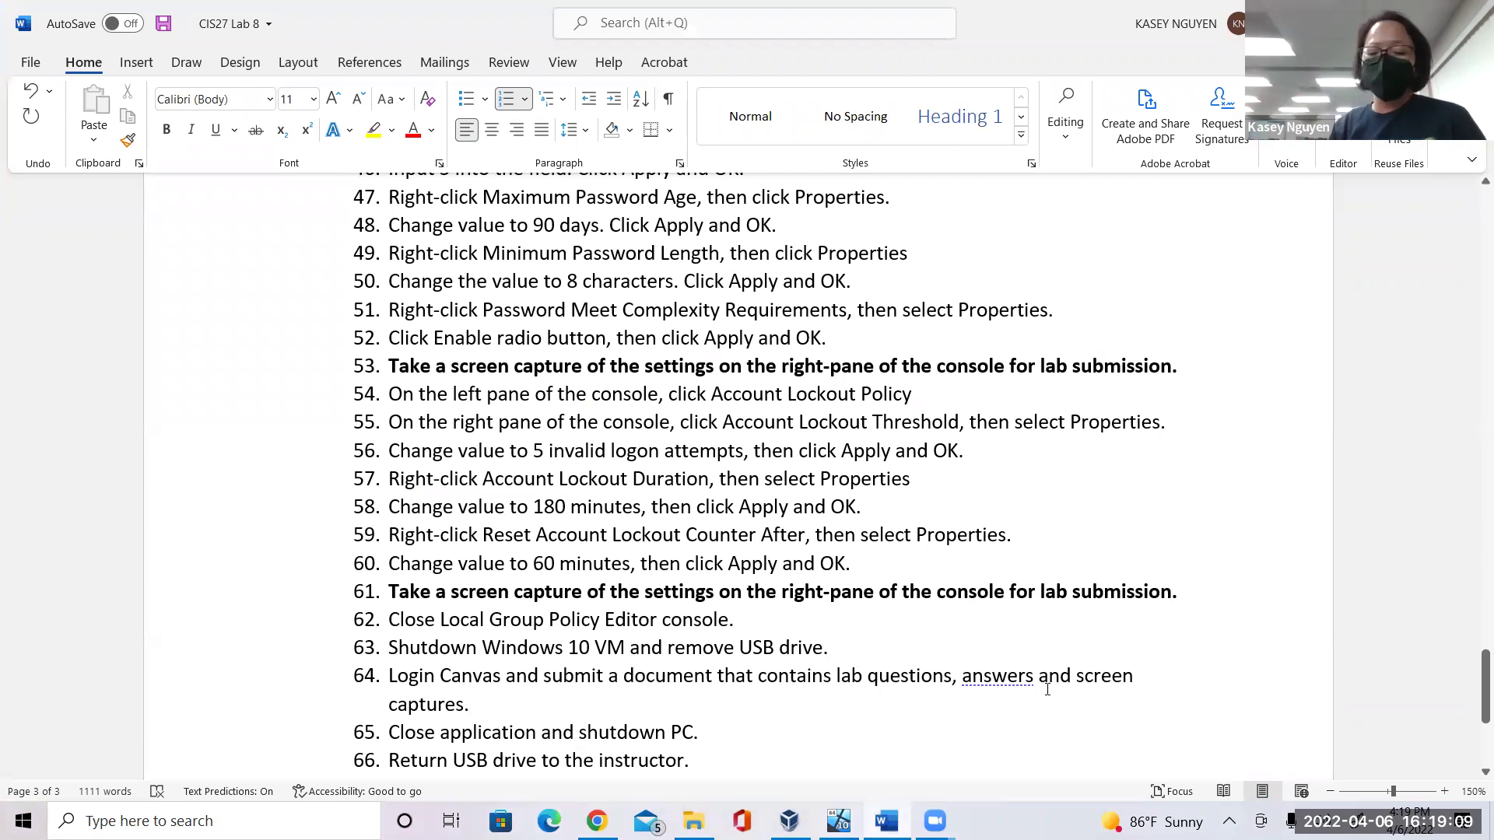
key("alt+Tab")
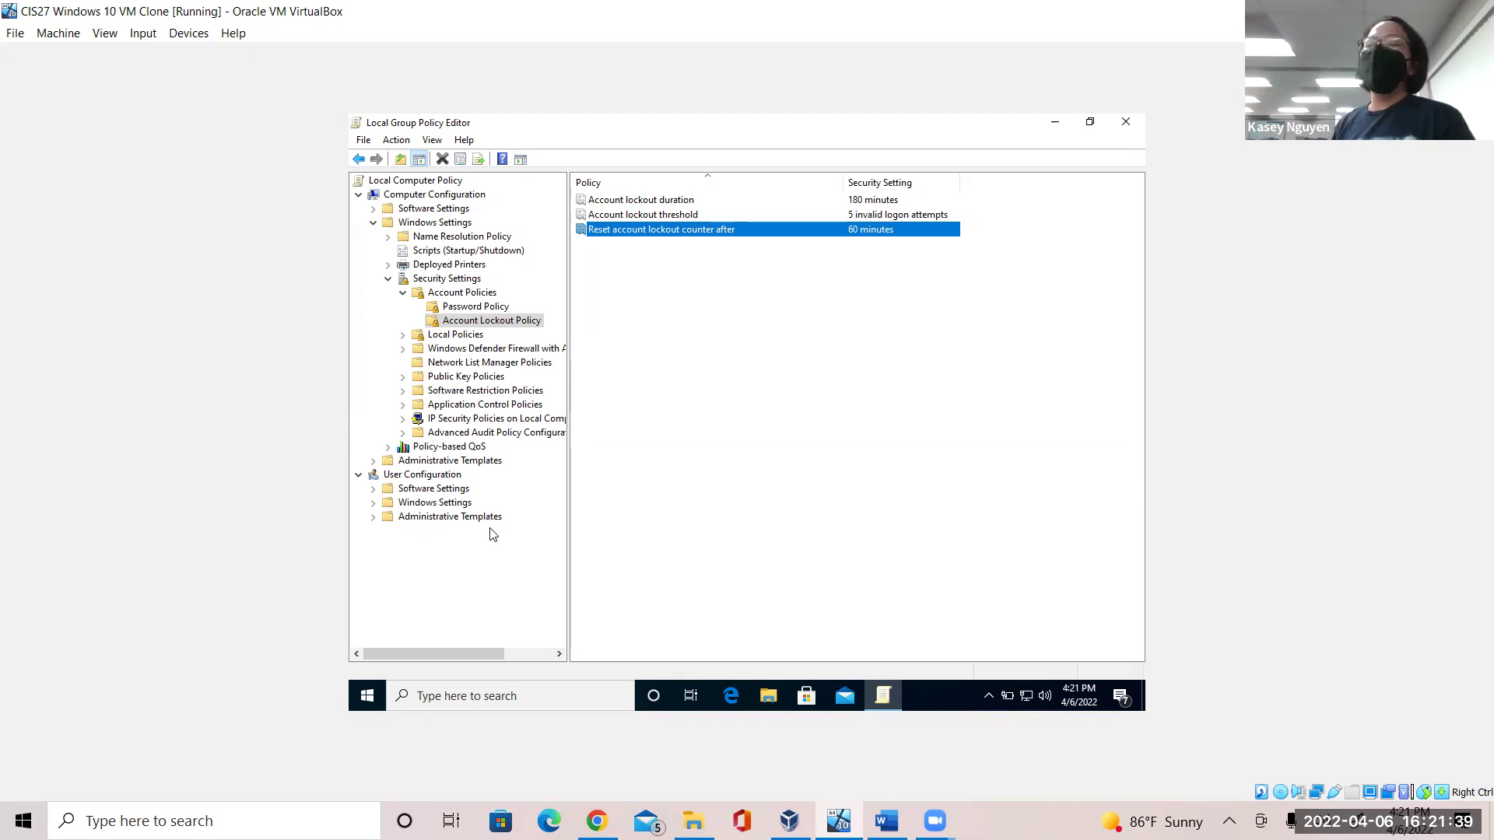
left_click(709, 504)
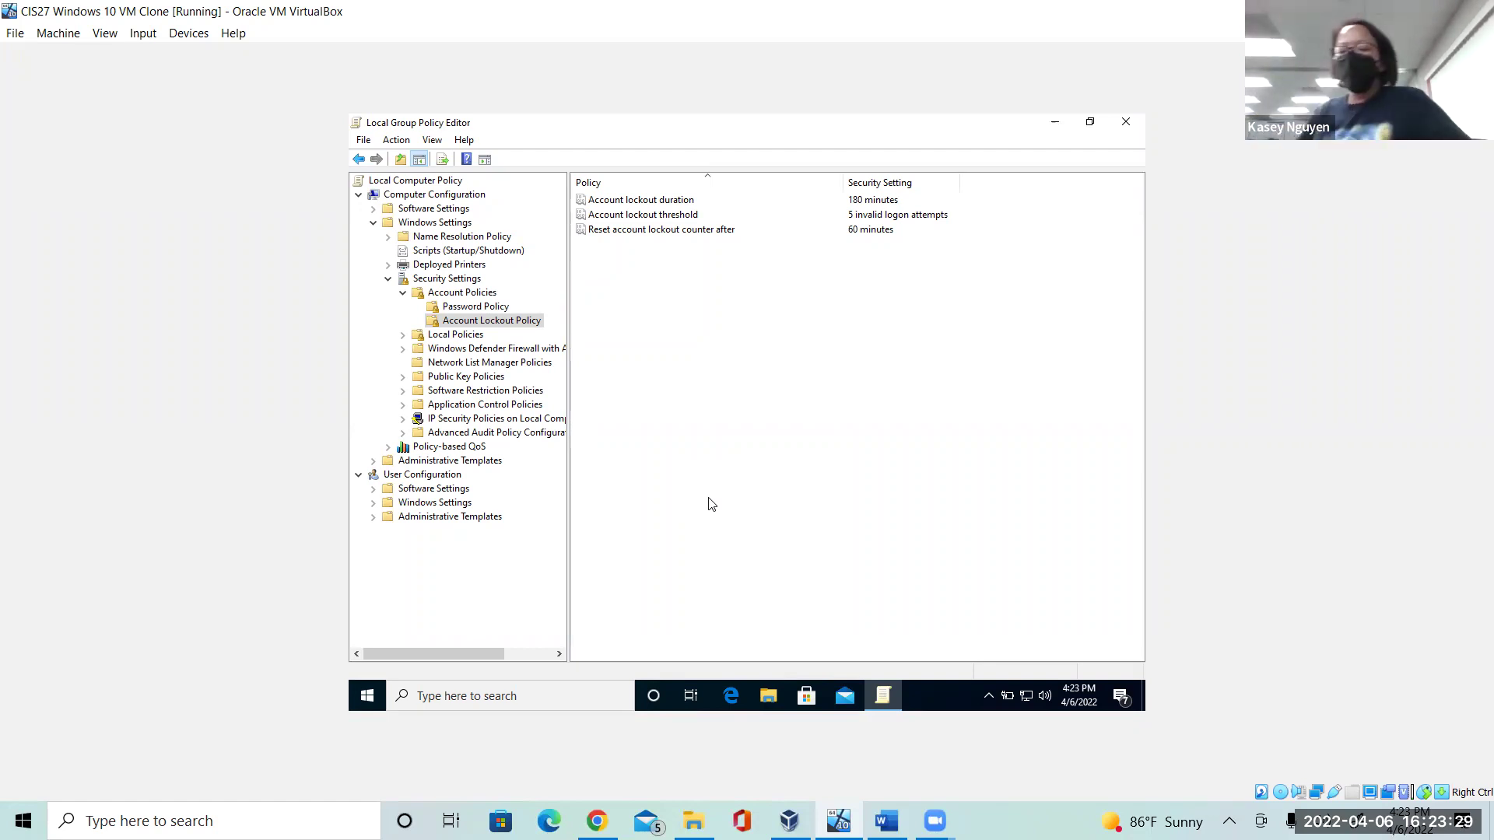
Close the policy editor window, then shut down the VM from the Start menu's Power options.
left_click(1134, 123)
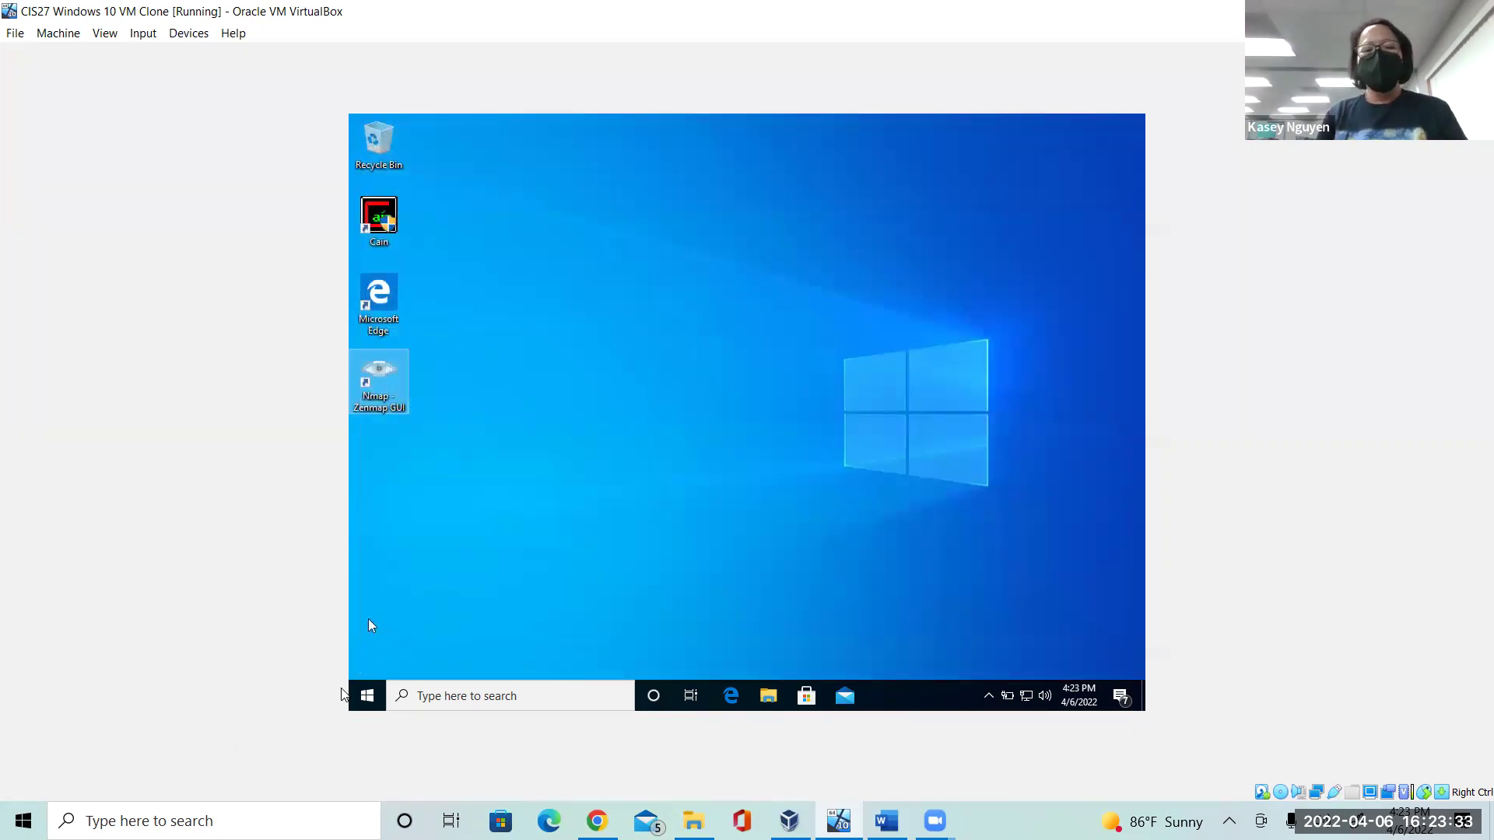
left_click(366, 695)
left_click(373, 664)
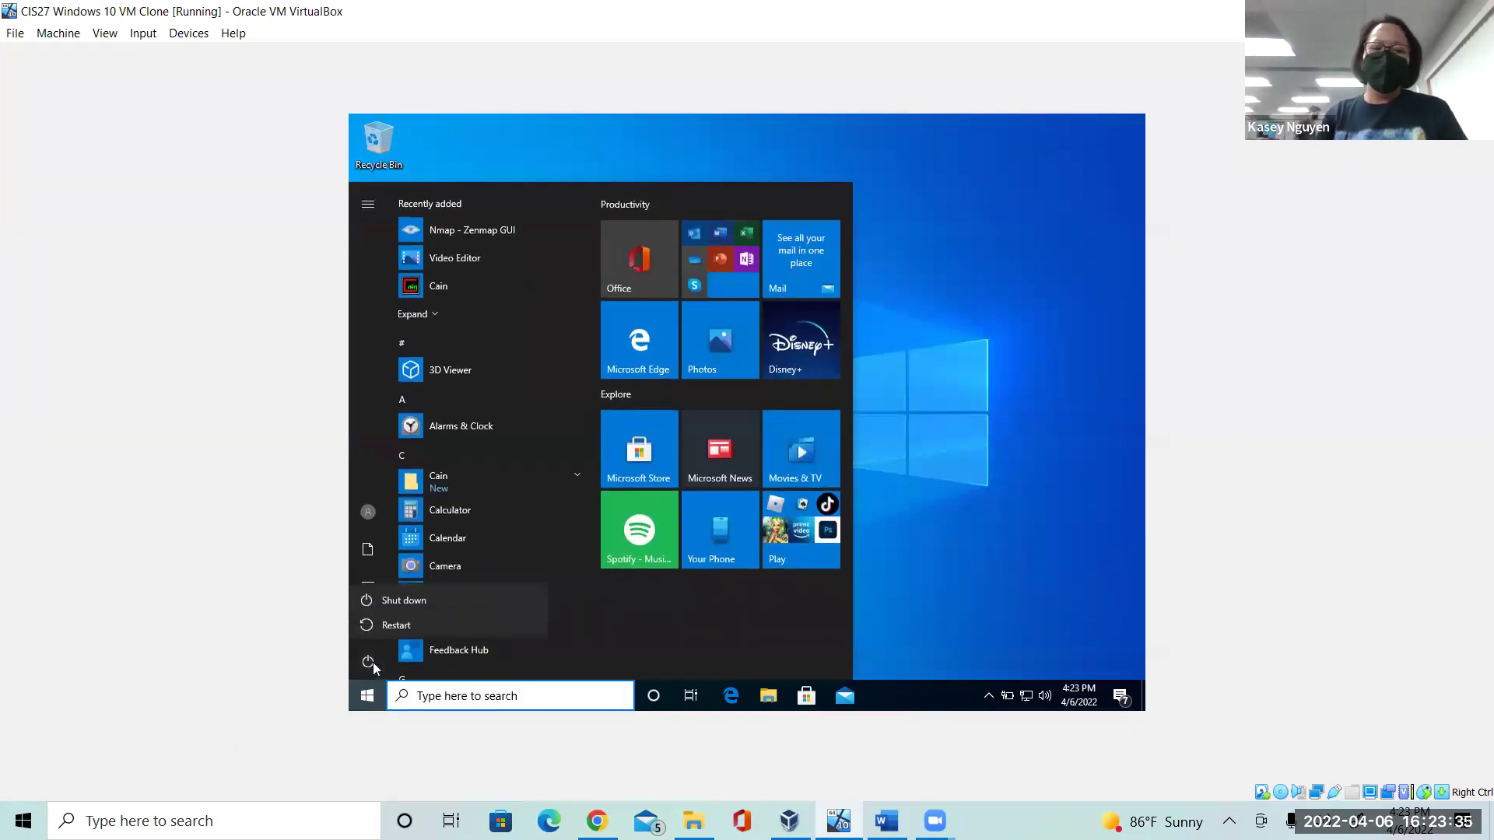
left_click(426, 601)
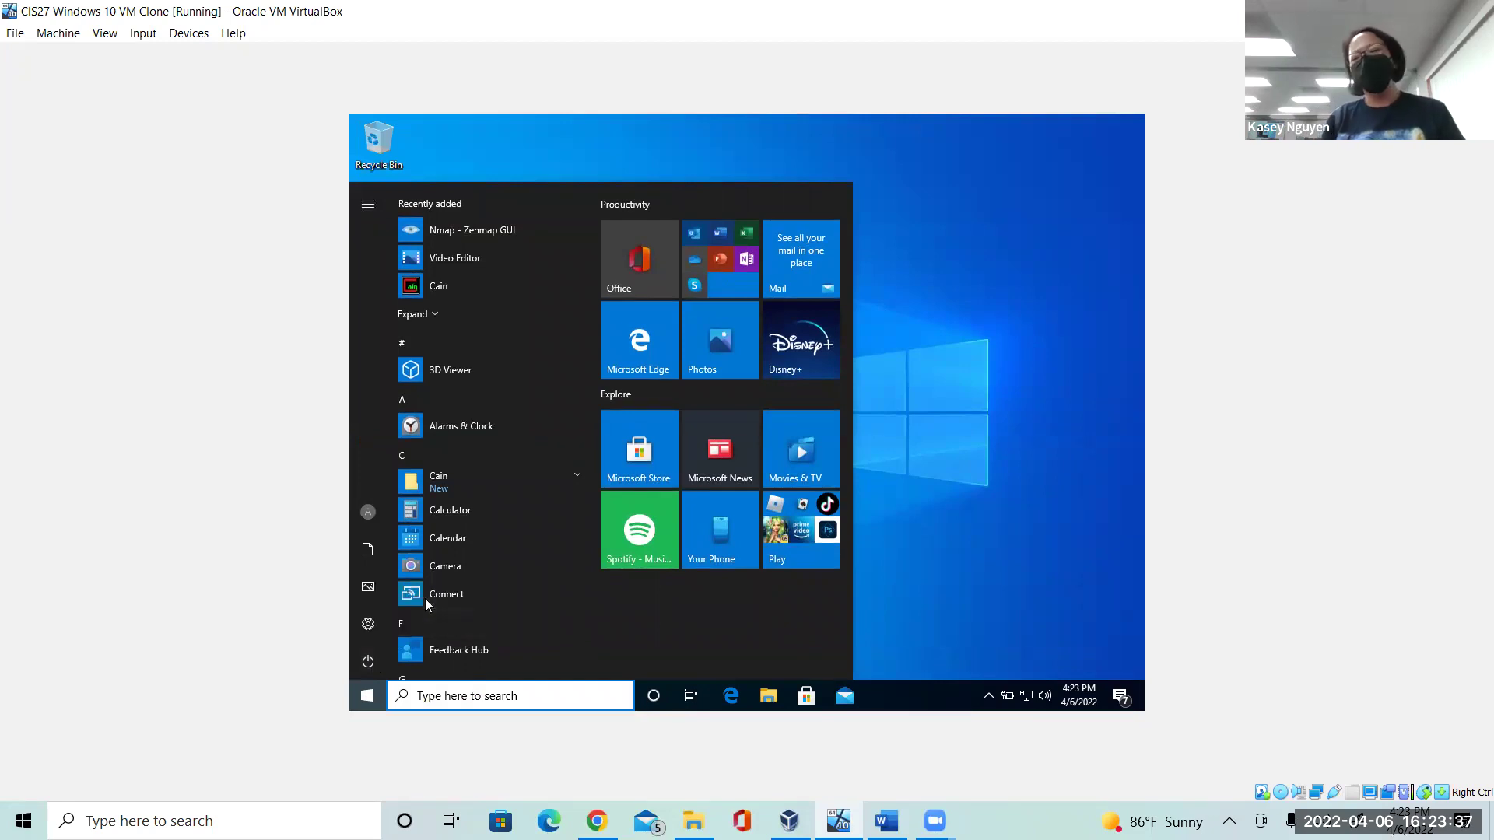